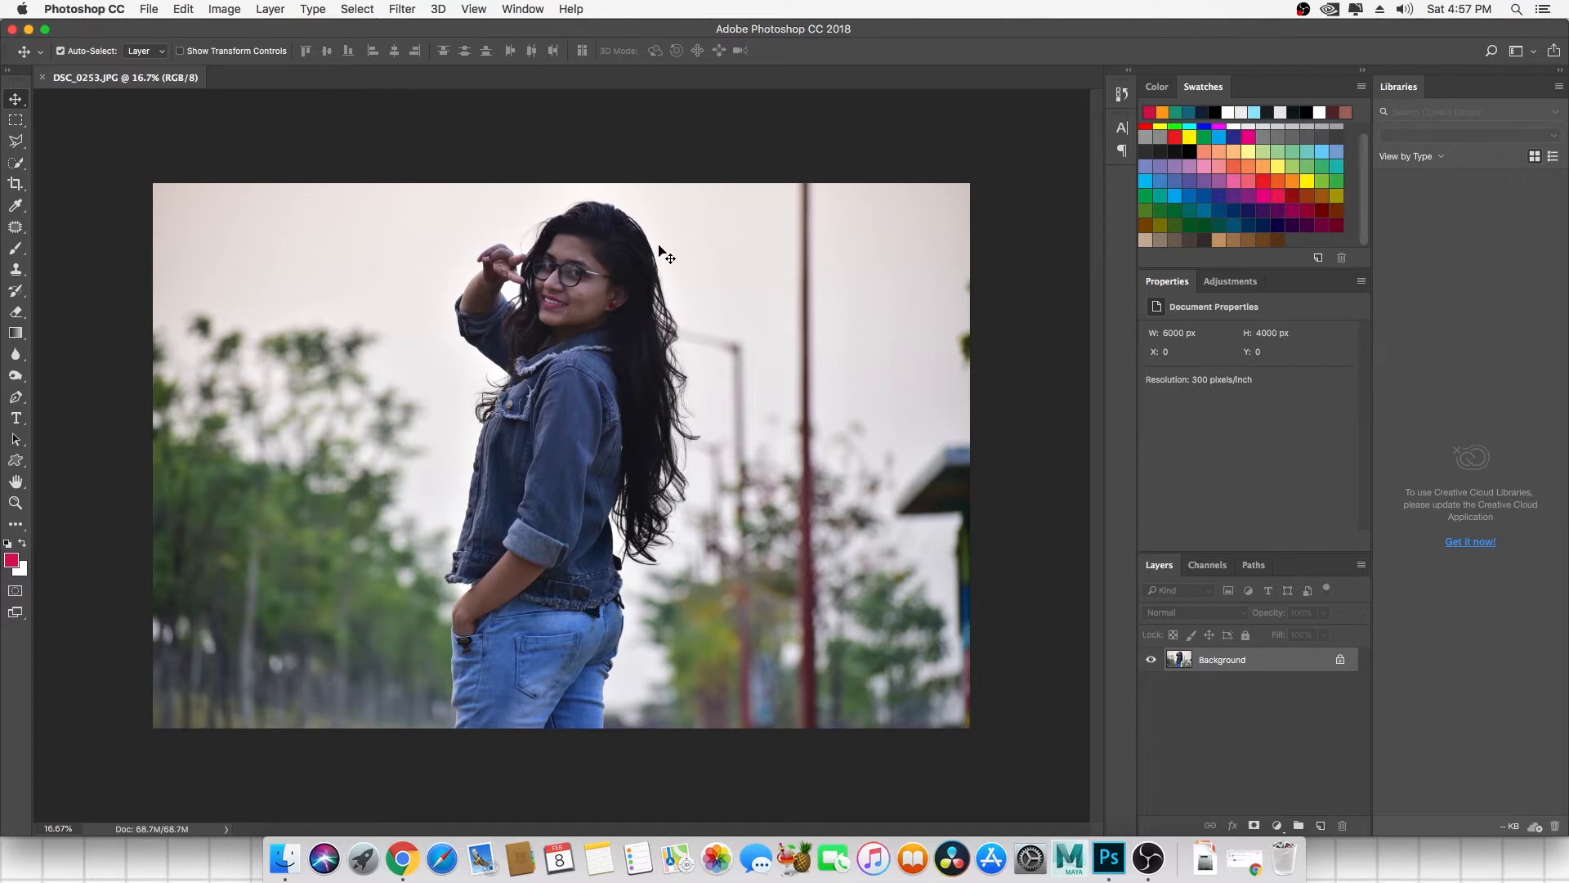
{"action": "scroll", "coordinate": [627, 319], "scroll_direction": "up", "scroll_amount": 5}
{"action": "scroll", "coordinate": [613, 323], "scroll_direction": "down", "scroll_amount": 5}
{"action": "scroll", "coordinate": [604, 326], "scroll_direction": "up", "scroll_amount": 2}
{"action": "scroll", "coordinate": [605, 326], "scroll_direction": "up", "scroll_amount": 3}
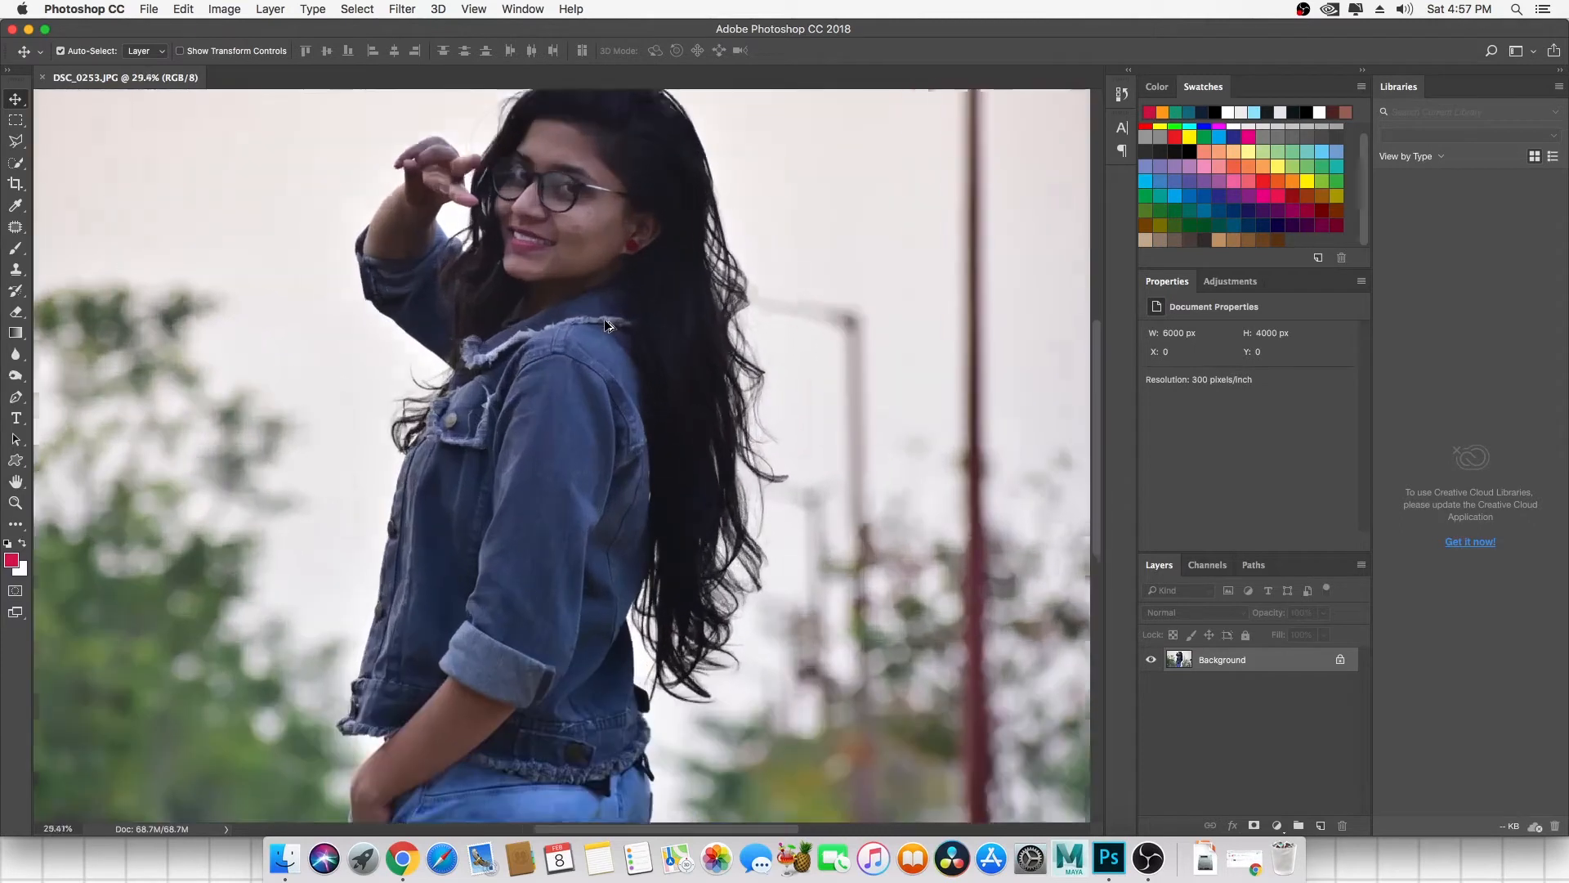
{"action": "scroll", "coordinate": [725, 311], "scroll_direction": "down", "scroll_amount": 5}
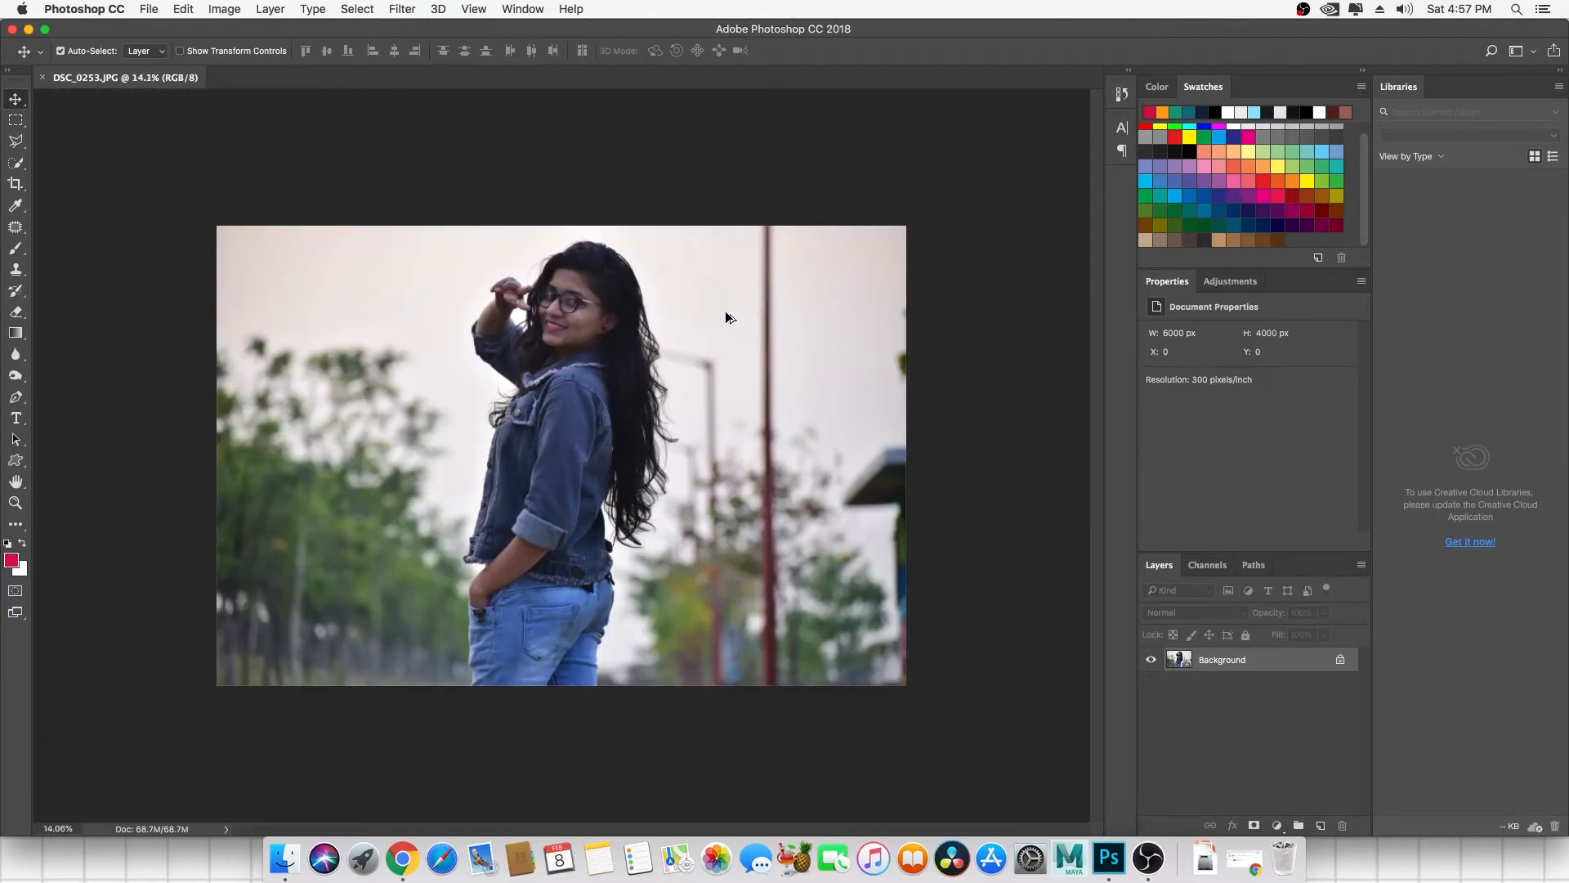
{"action": "scroll", "coordinate": [571, 335], "scroll_direction": "up", "scroll_amount": 2}
{"action": "scroll", "coordinate": [627, 329], "scroll_direction": "up", "scroll_amount": 1}
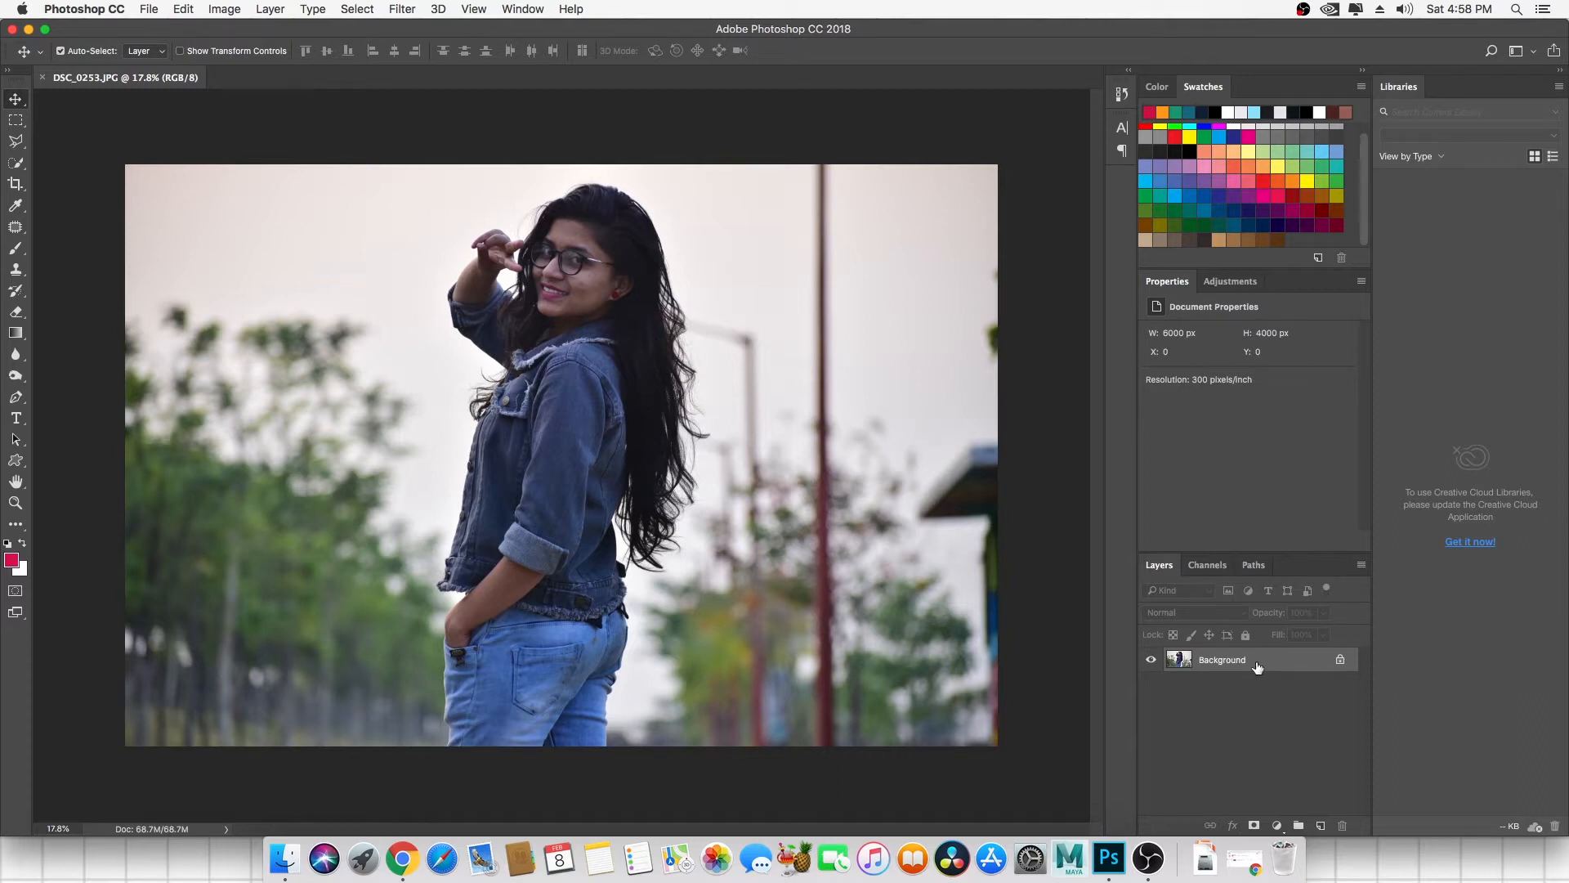
Duplicate the Background layer of the portrait photo.
{"action": "key", "text": "super"}
{"action": "left_click_drag", "start_coordinate": [1264, 662], "coordinate": [1318, 823]}
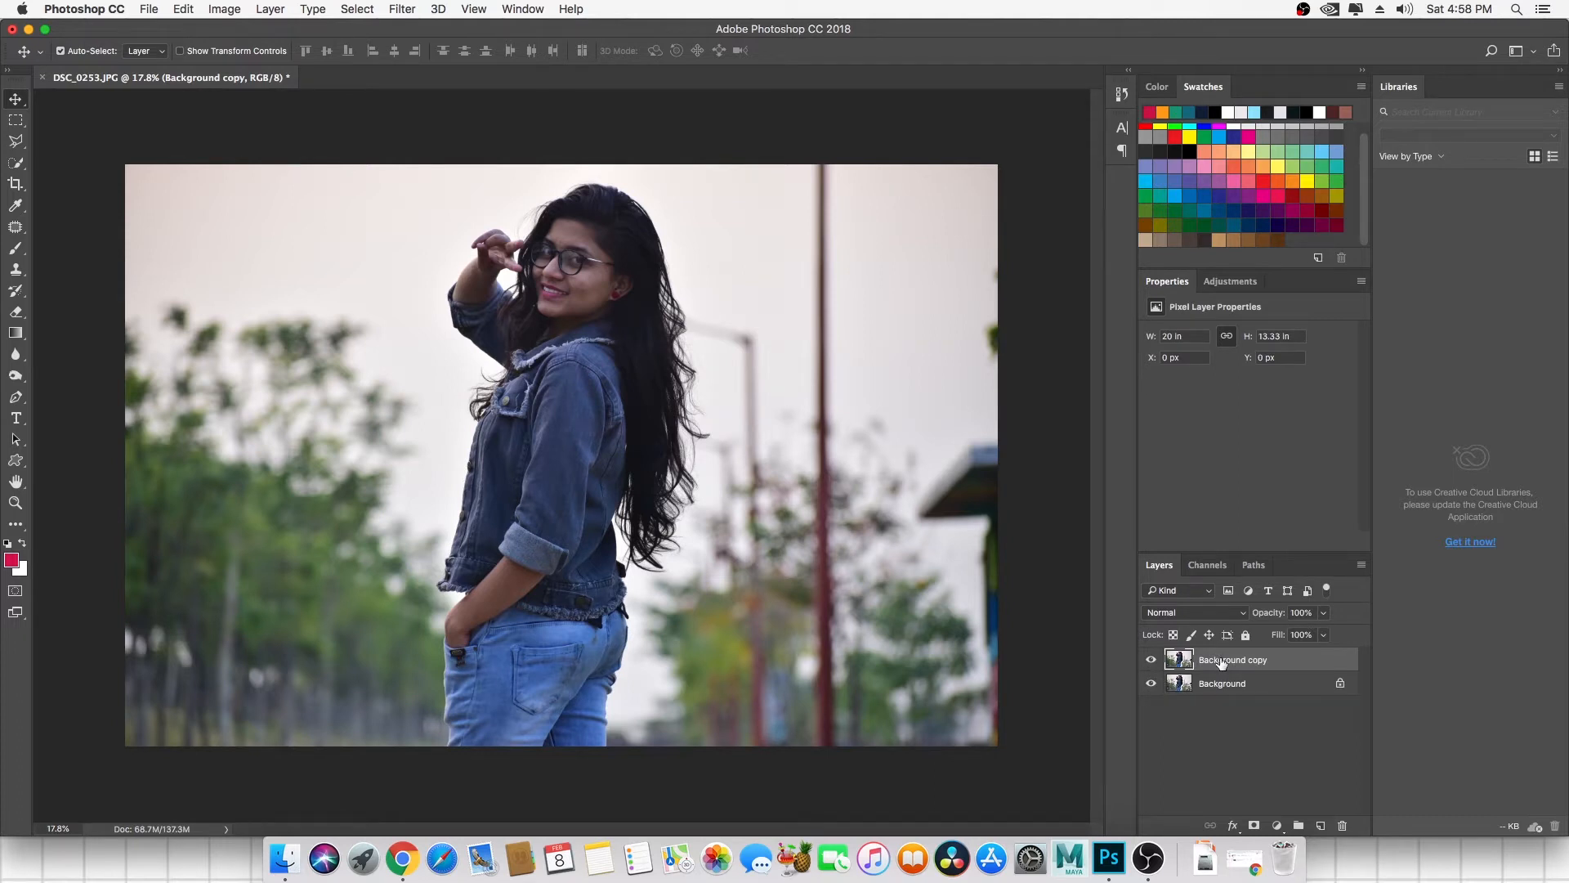
{"action": "left_click", "coordinate": [1152, 661]}
{"action": "left_click", "coordinate": [1210, 683]}
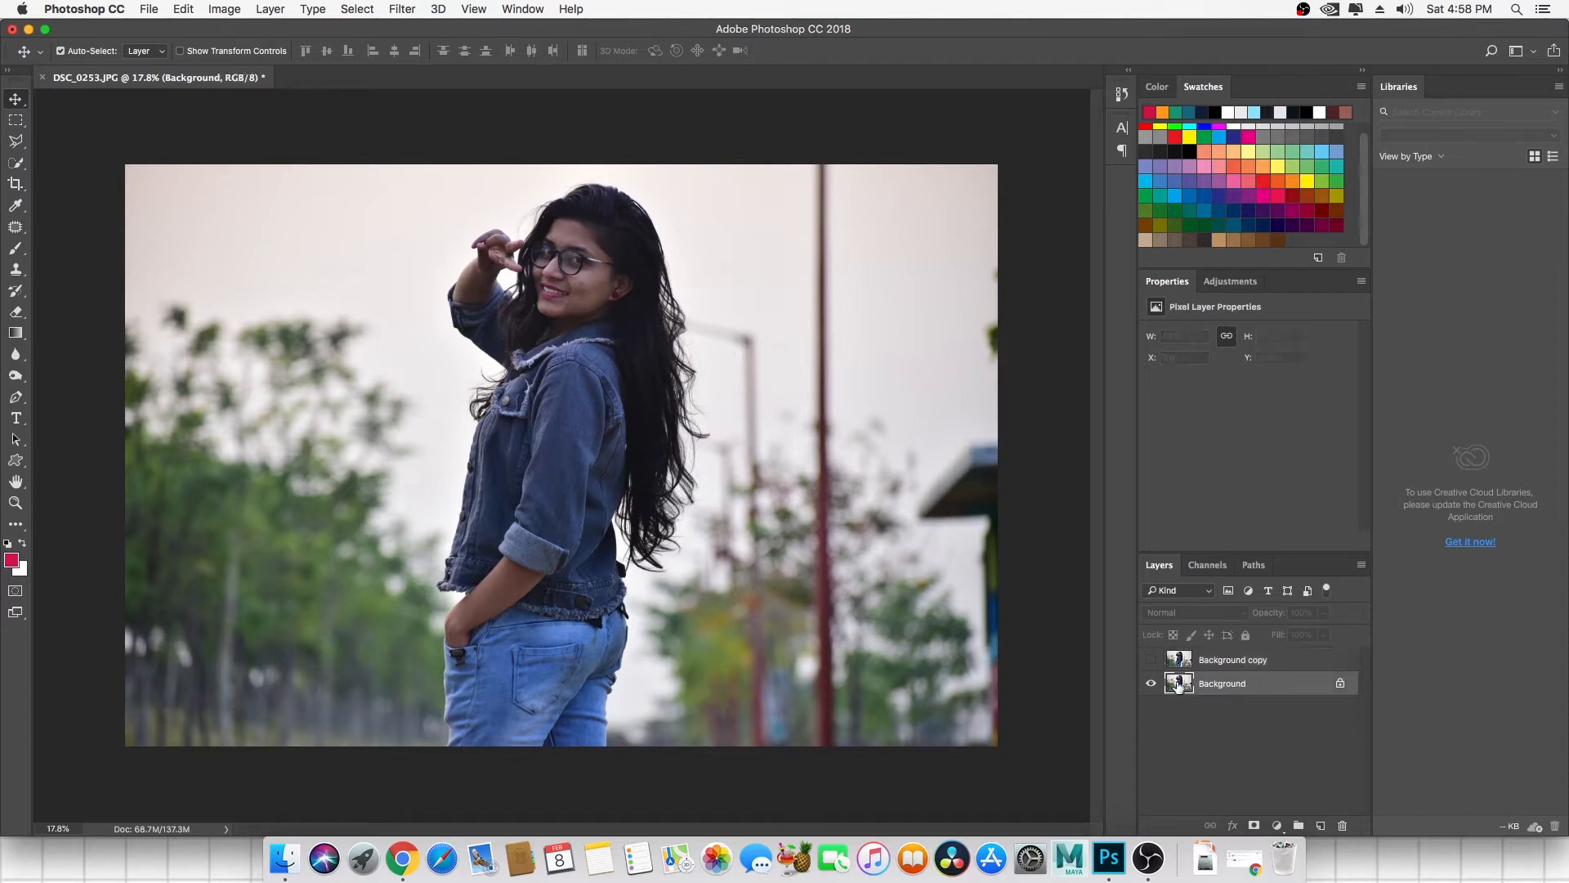
{"action": "left_click", "coordinate": [1217, 667]}
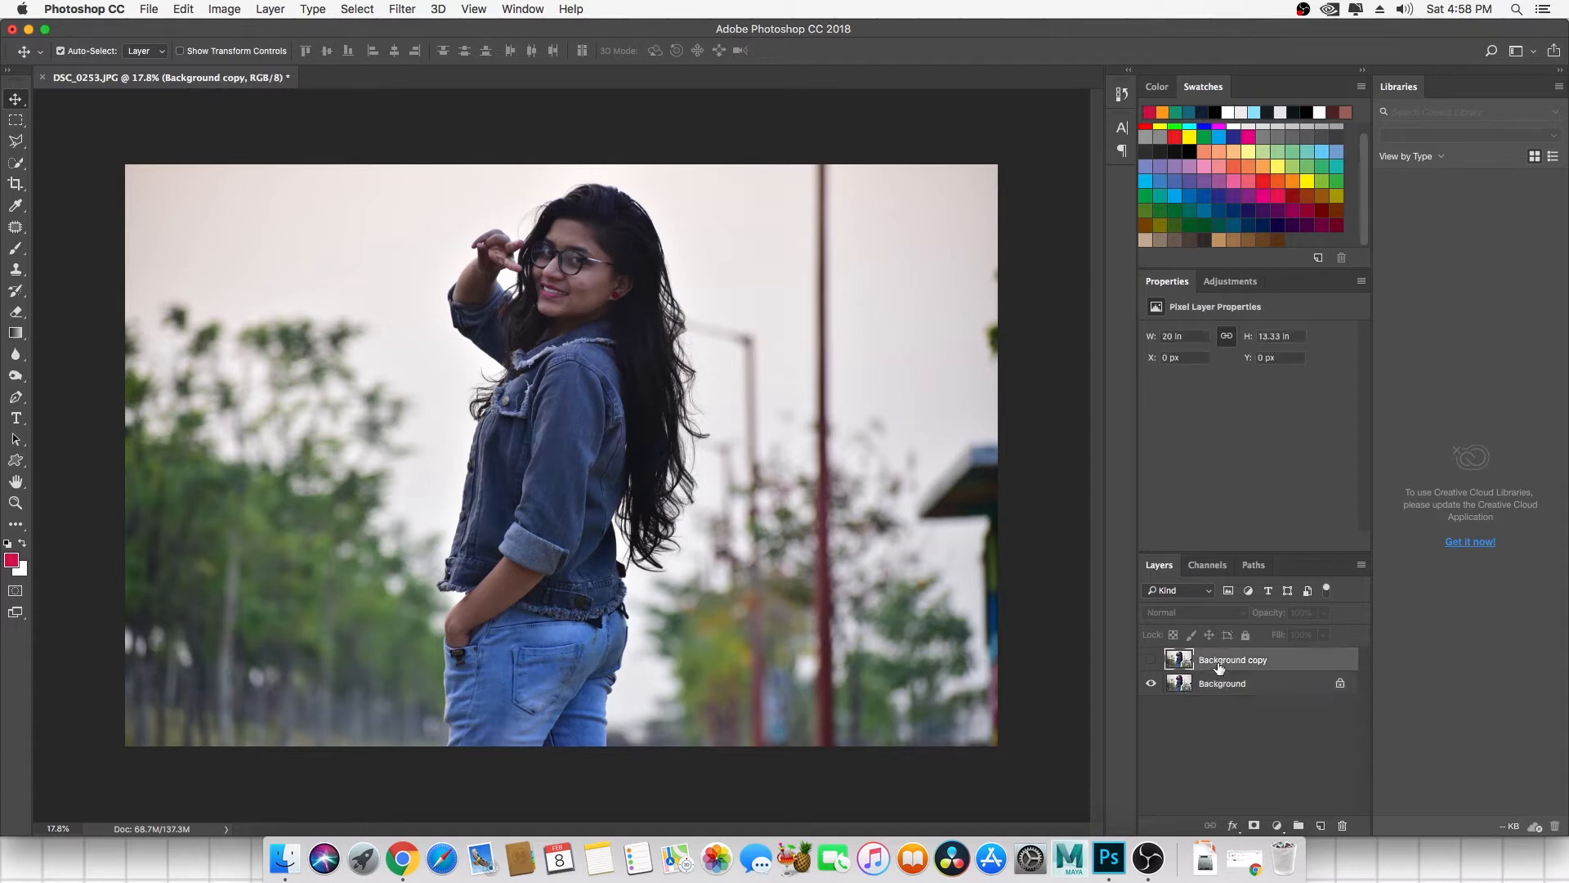
{"action": "left_click", "coordinate": [1152, 660]}
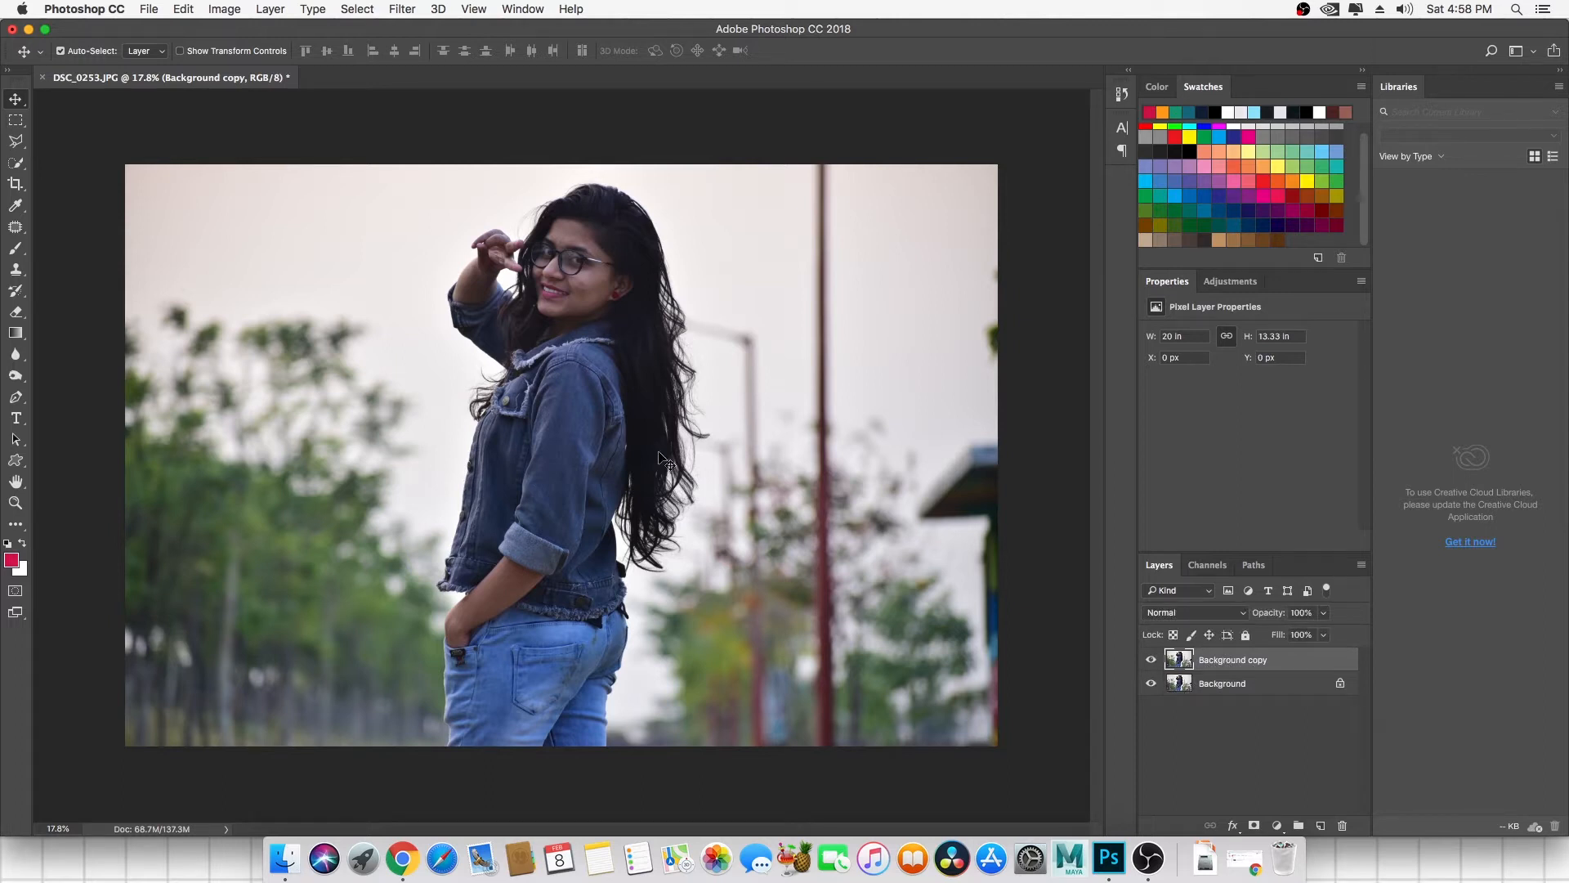
{"action": "left_click", "coordinate": [1207, 690]}
Open the Camera Raw Filter on the Background copy layer and look through its adjustment panels, returning to the Basic settings.
{"action": "left_click", "coordinate": [1224, 659]}
{"action": "left_click", "coordinate": [400, 9]}
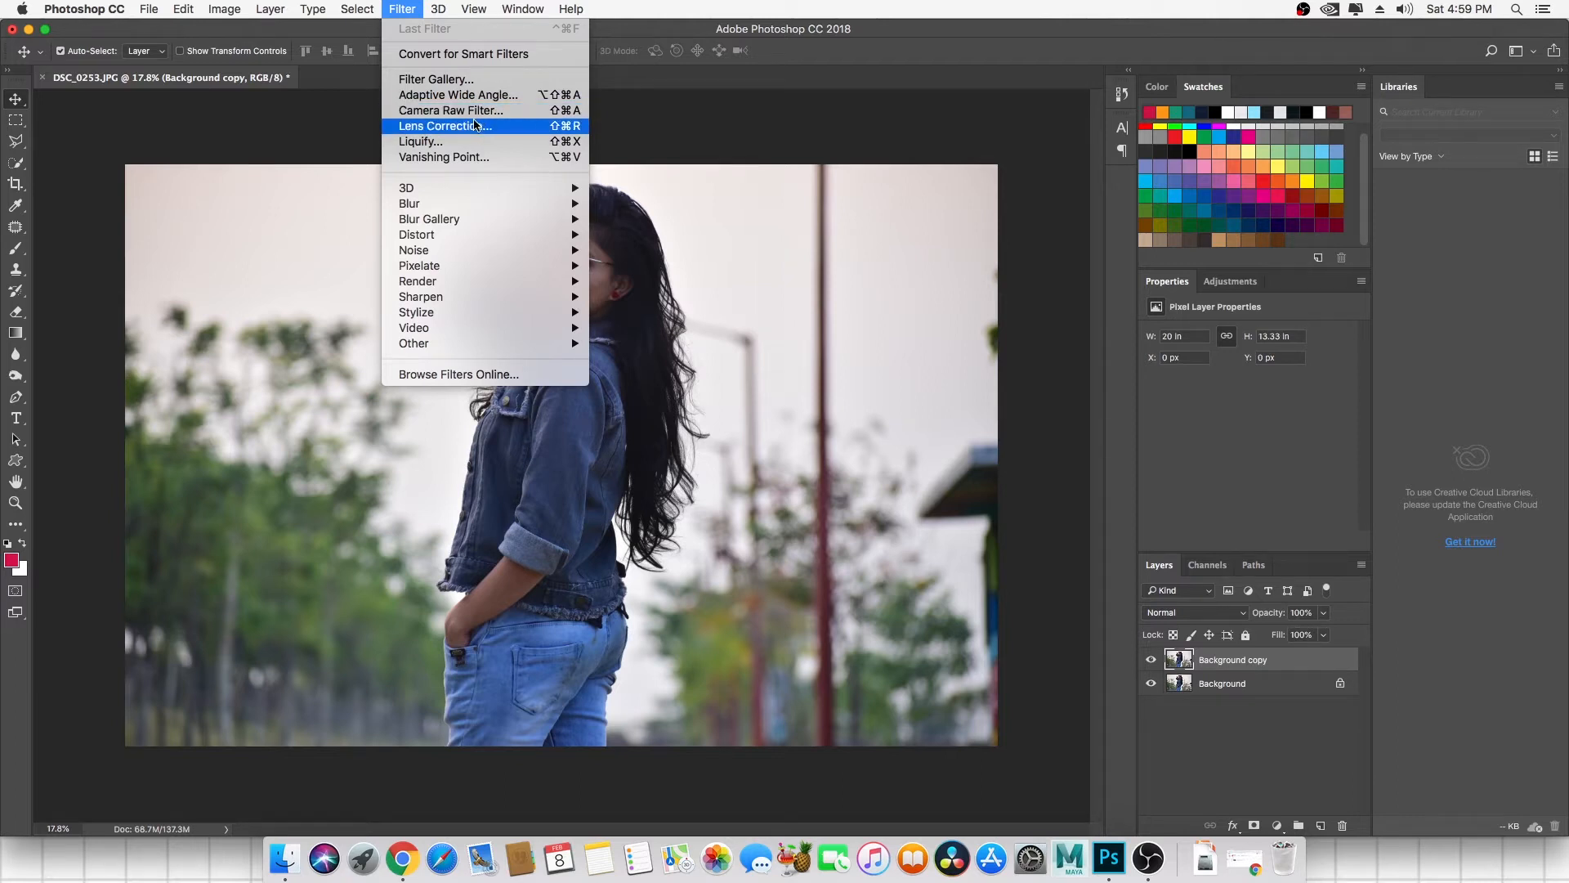
{"action": "left_click", "coordinate": [472, 112]}
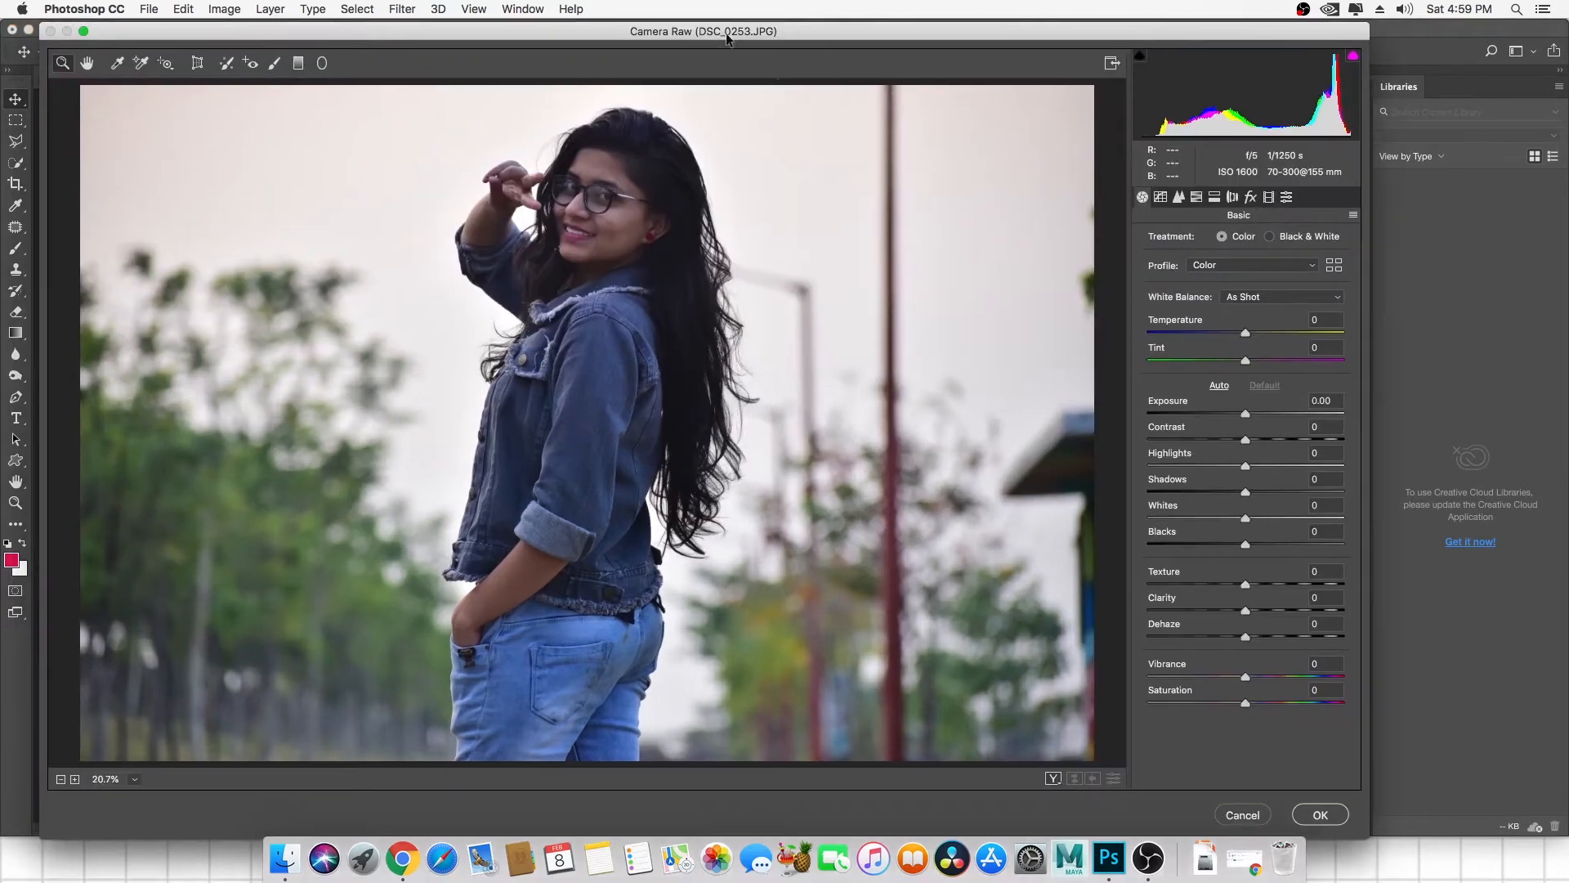
{"action": "left_click_drag", "start_coordinate": [727, 37], "coordinate": [744, 33]}
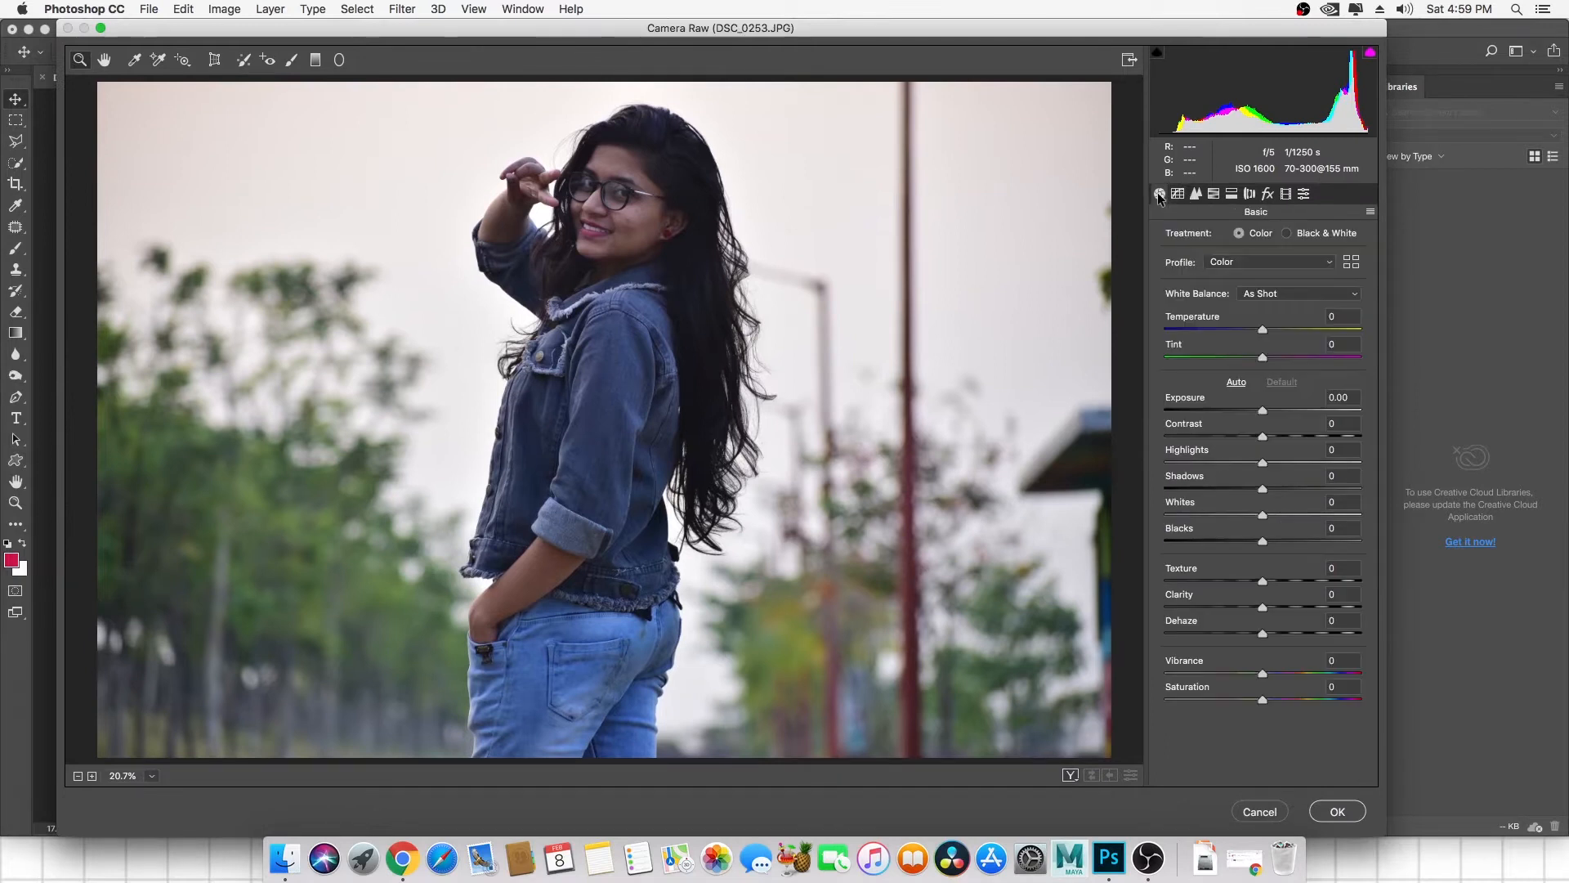
{"action": "left_click", "coordinate": [1196, 194]}
{"action": "left_click", "coordinate": [1196, 194]}
{"action": "left_click", "coordinate": [1213, 194]}
{"action": "left_click", "coordinate": [1232, 194]}
{"action": "left_click", "coordinate": [1250, 194]}
{"action": "left_click", "coordinate": [1268, 194]}
{"action": "left_click", "coordinate": [1286, 194]}
{"action": "left_click", "coordinate": [1304, 194]}
{"action": "left_click", "coordinate": [1196, 194]}
{"action": "left_click", "coordinate": [1160, 194]}
{"action": "left_click_drag", "start_coordinate": [873, 32], "coordinate": [883, 33]}
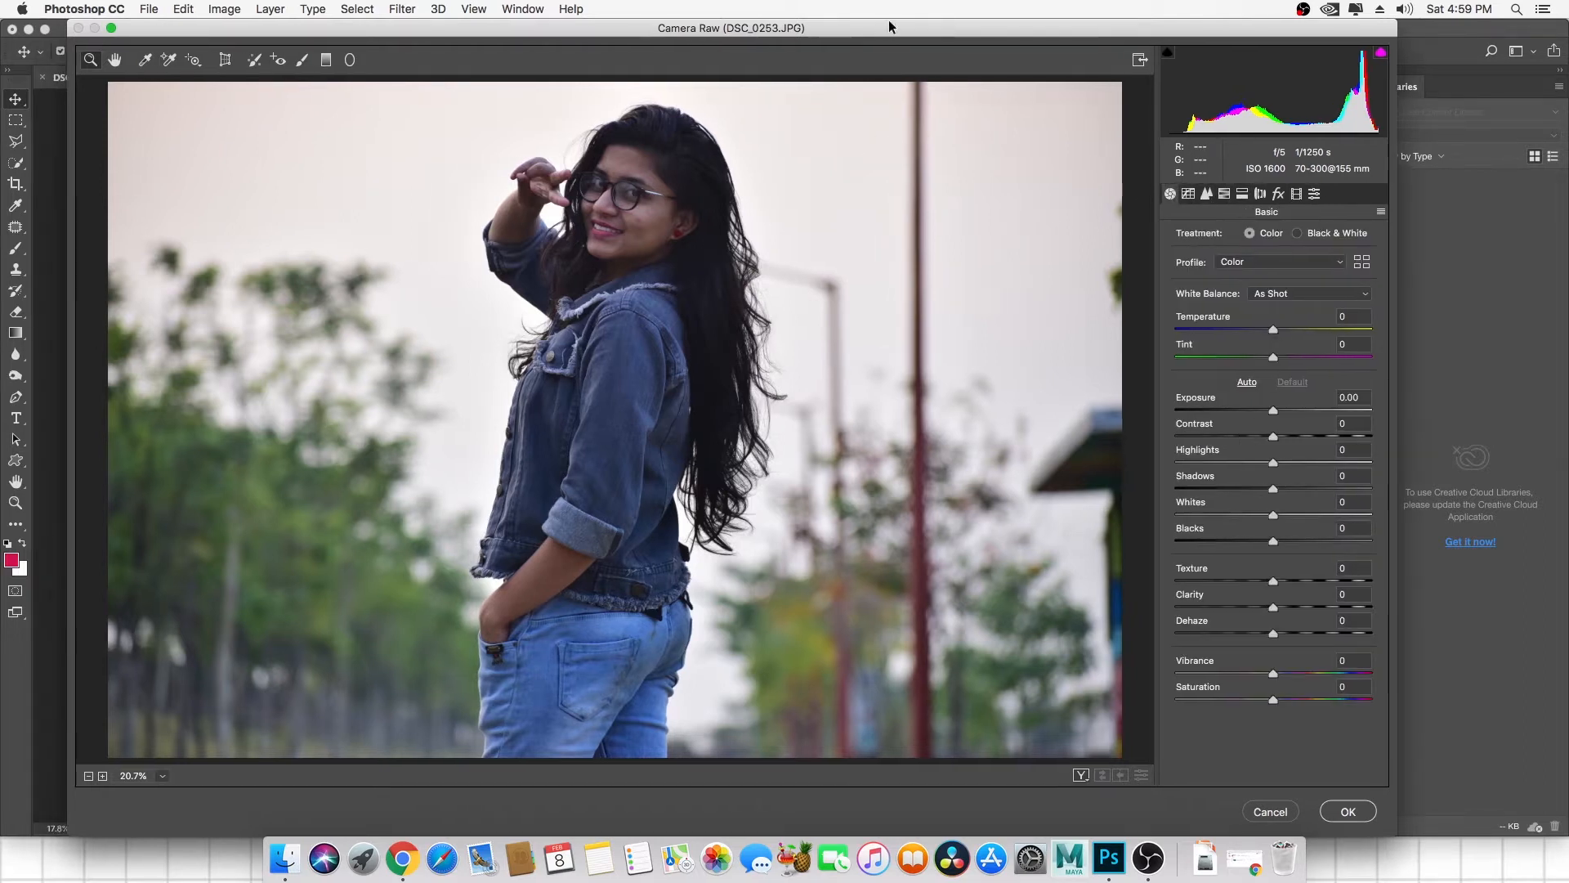
Set Temperature to -18, Tint to +36 and Texture to -28 in Camera Raw and apply the filter.
{"action": "mouse_move", "coordinate": [1273, 330]}
{"action": "left_mouse_down"}
{"action": "mouse_move", "coordinate": [1187, 328]}
{"action": "mouse_move", "coordinate": [1266, 329]}
{"action": "mouse_move", "coordinate": [1309, 357]}
{"action": "mouse_move", "coordinate": [1257, 332]}
{"action": "left_mouse_up"}
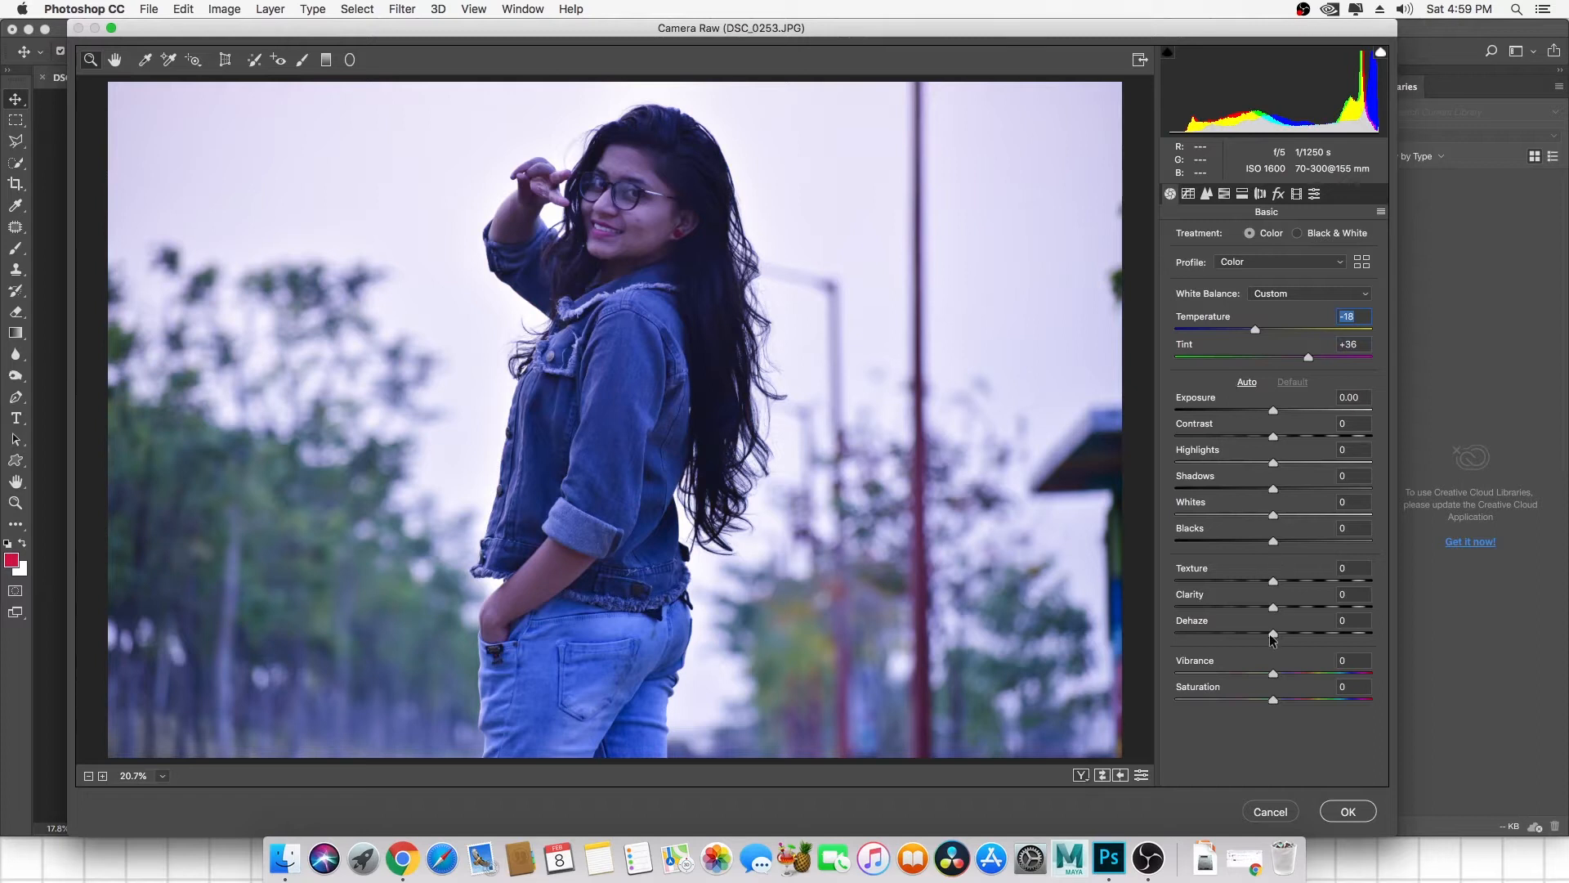
{"action": "left_click_drag", "start_coordinate": [1273, 583], "coordinate": [1244, 584]}
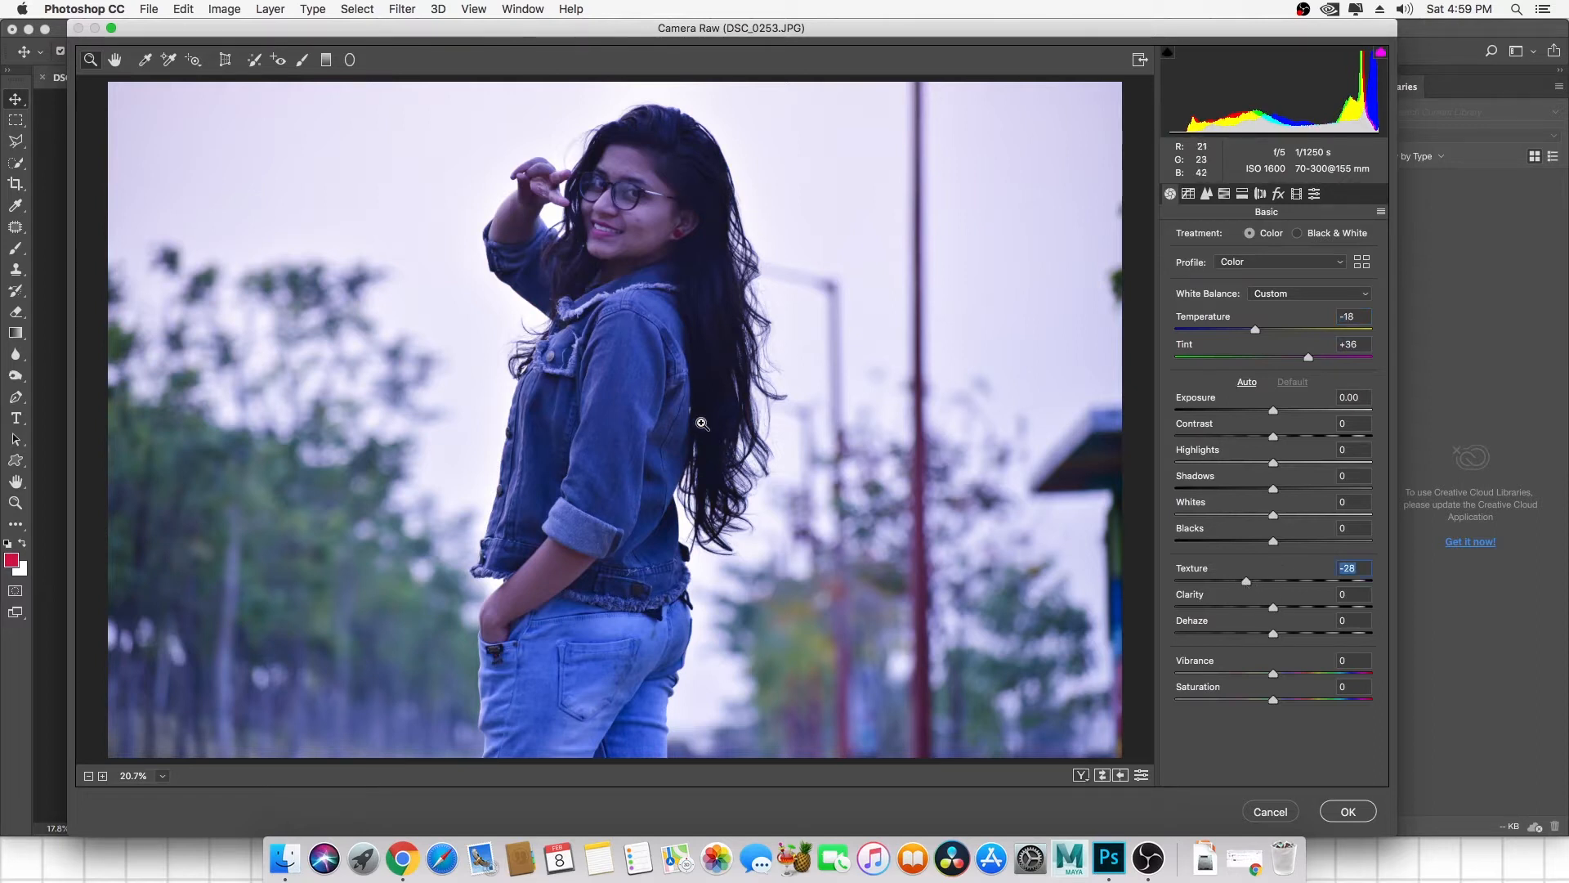
{"action": "left_click", "coordinate": [1351, 811]}
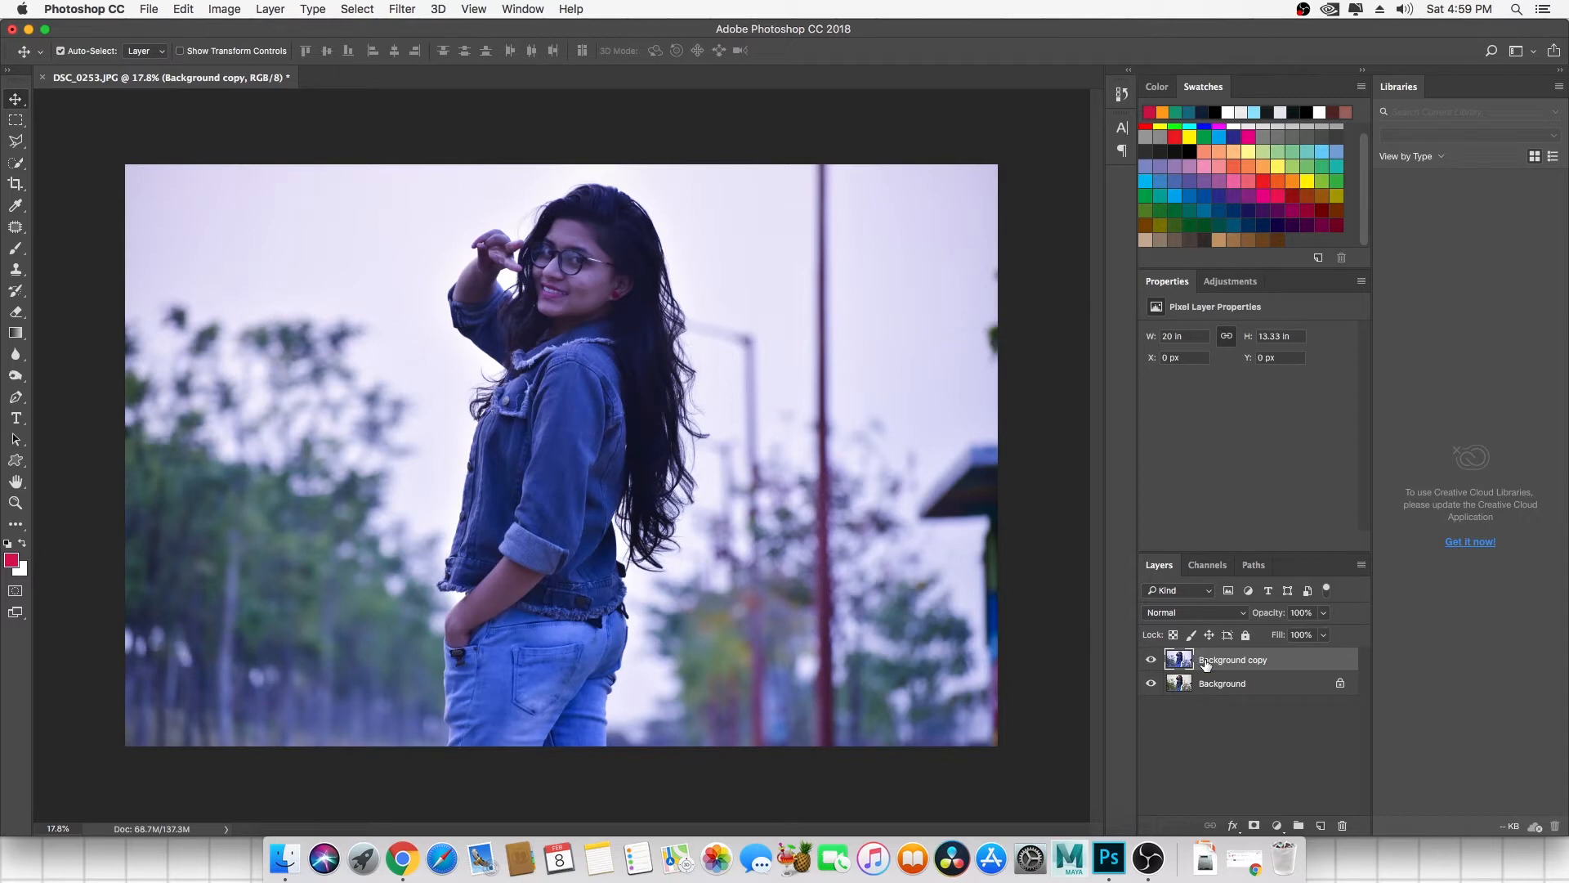
{"action": "left_click", "coordinate": [404, 10]}
{"action": "left_click", "coordinate": [468, 115]}
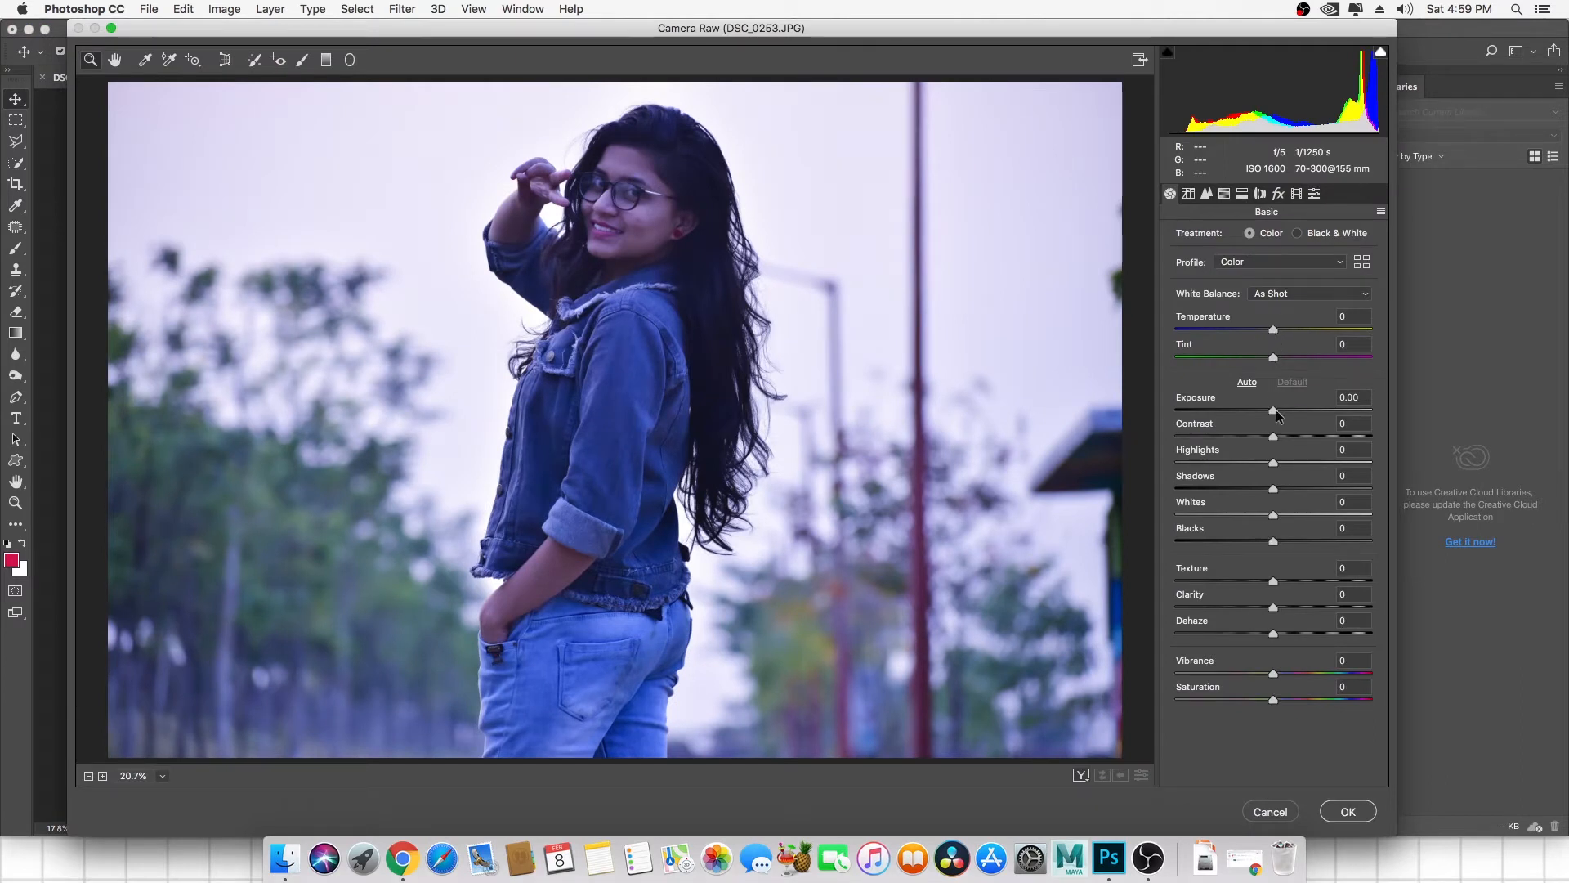
{"action": "mouse_move", "coordinate": [1272, 329]}
{"action": "left_mouse_down"}
{"action": "mouse_move", "coordinate": [1246, 331]}
{"action": "mouse_move", "coordinate": [1283, 331]}
{"action": "left_mouse_up"}
{"action": "left_click", "coordinate": [1271, 811]}
Undo the Camera Raw filter applied to the Background copy layer.
{"action": "key", "text": "super"}
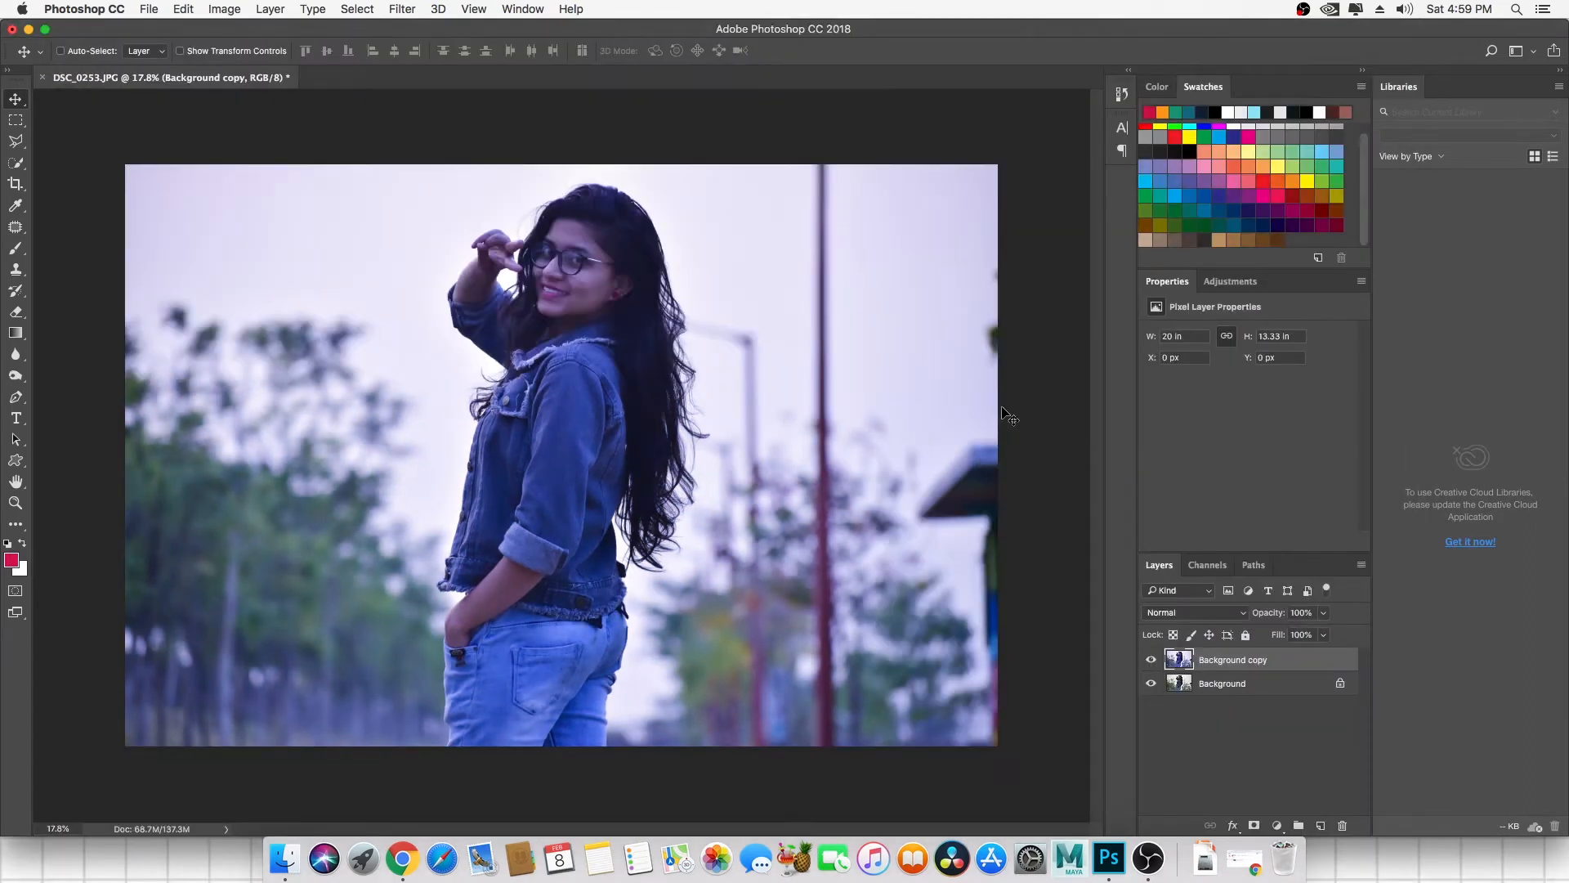
{"action": "key", "text": "super+z"}
Convert the Background copy layer to a smart object.
{"action": "right_click", "coordinate": [1223, 668]}
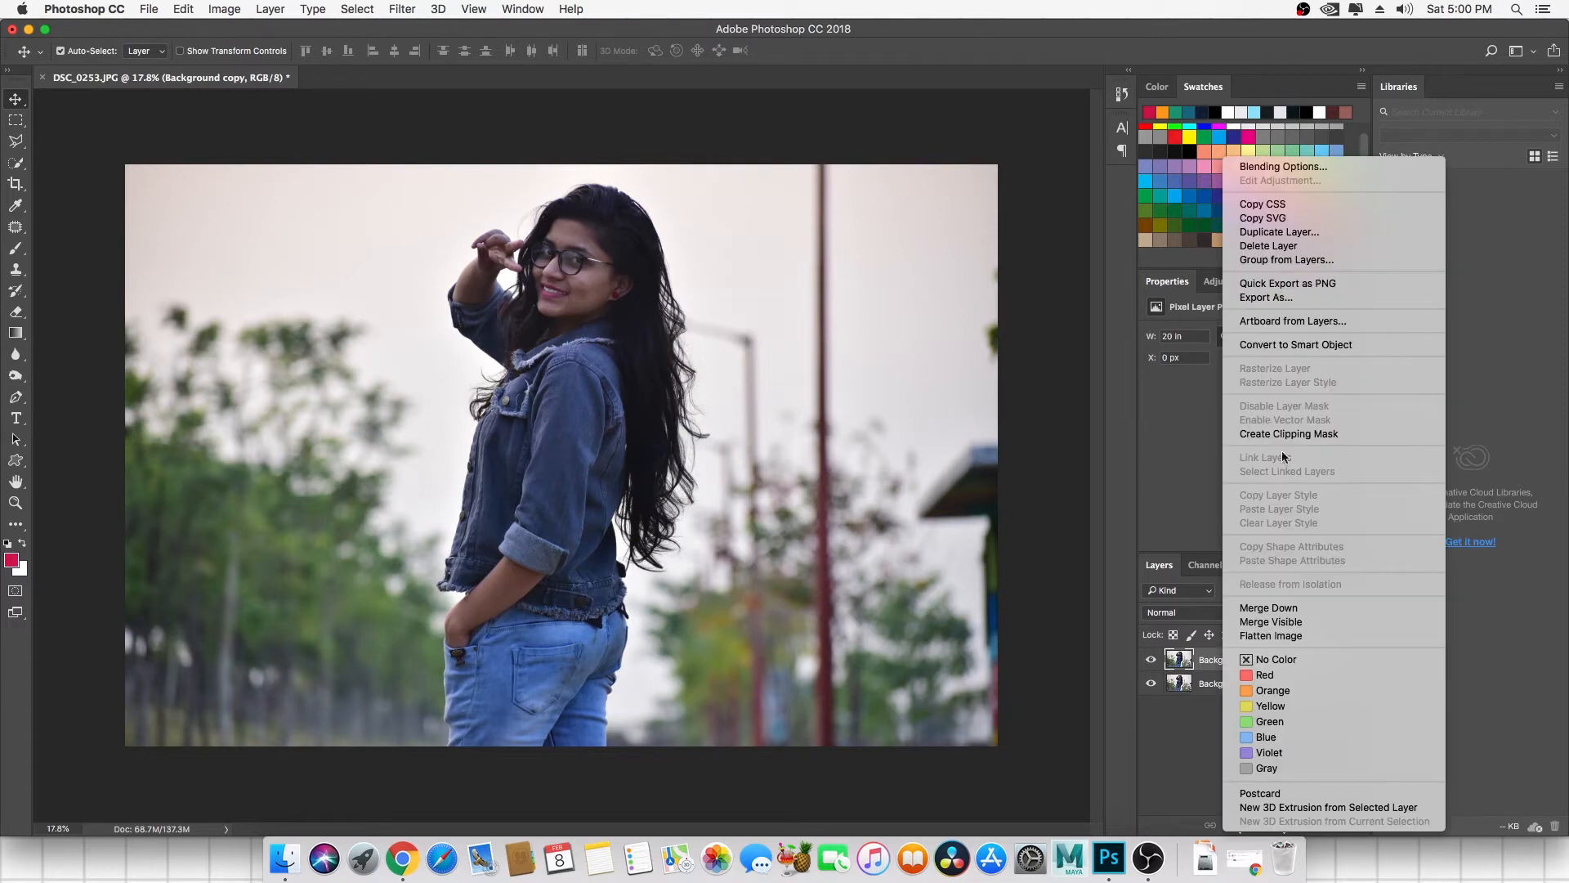
{"action": "left_click", "coordinate": [1318, 345]}
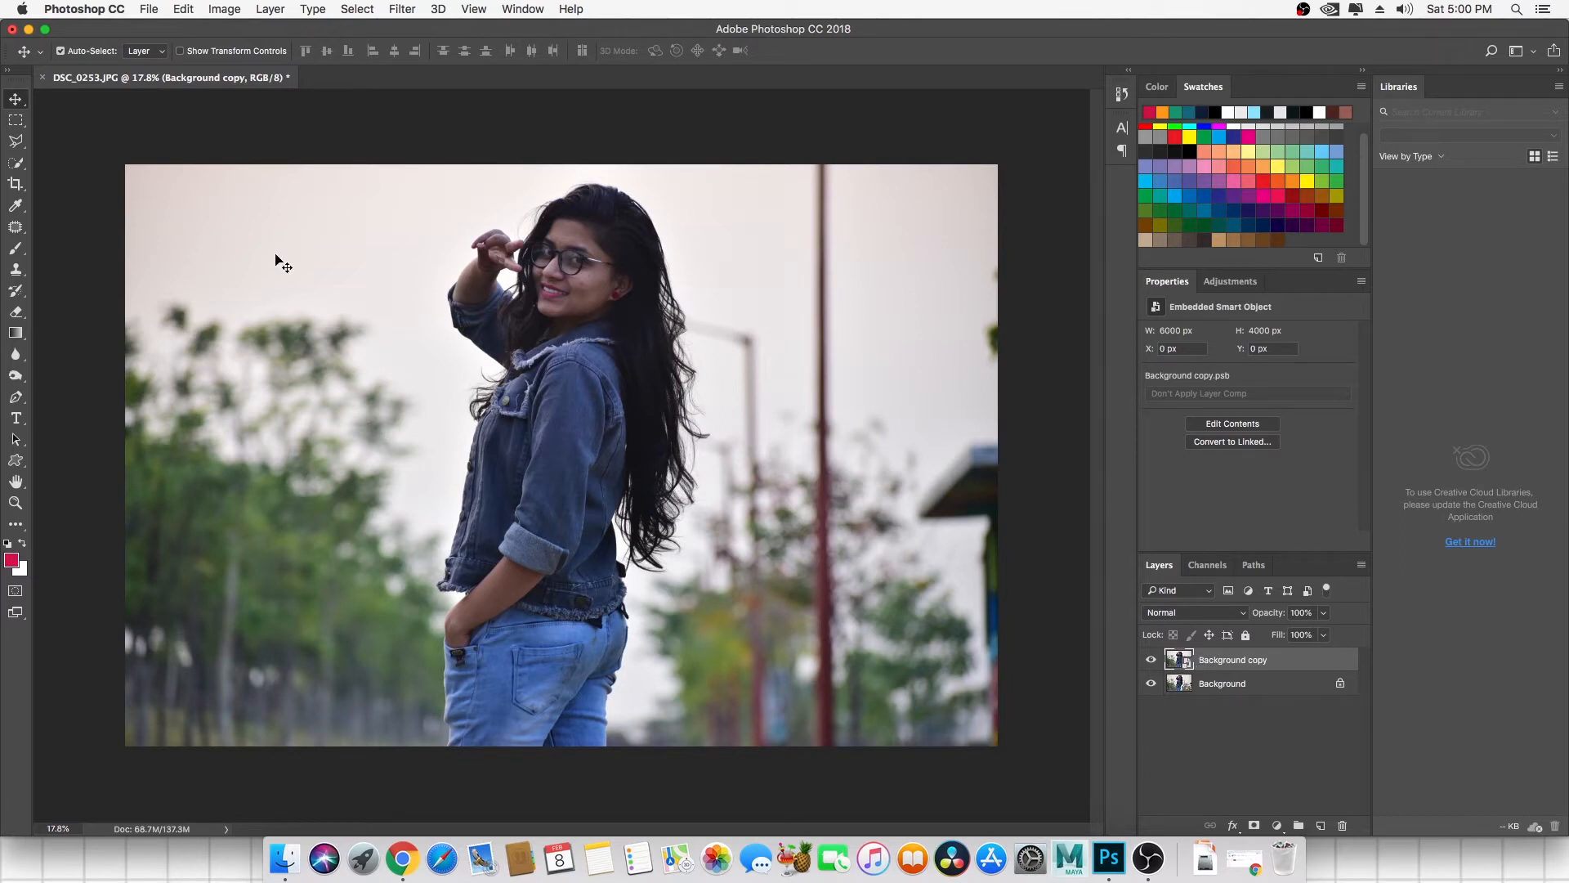
Open the Camera Raw Filter on the smart object and set Exposure to +0.40 and Contrast to +23.
{"action": "left_click", "coordinate": [402, 9]}
{"action": "left_click", "coordinate": [445, 114]}
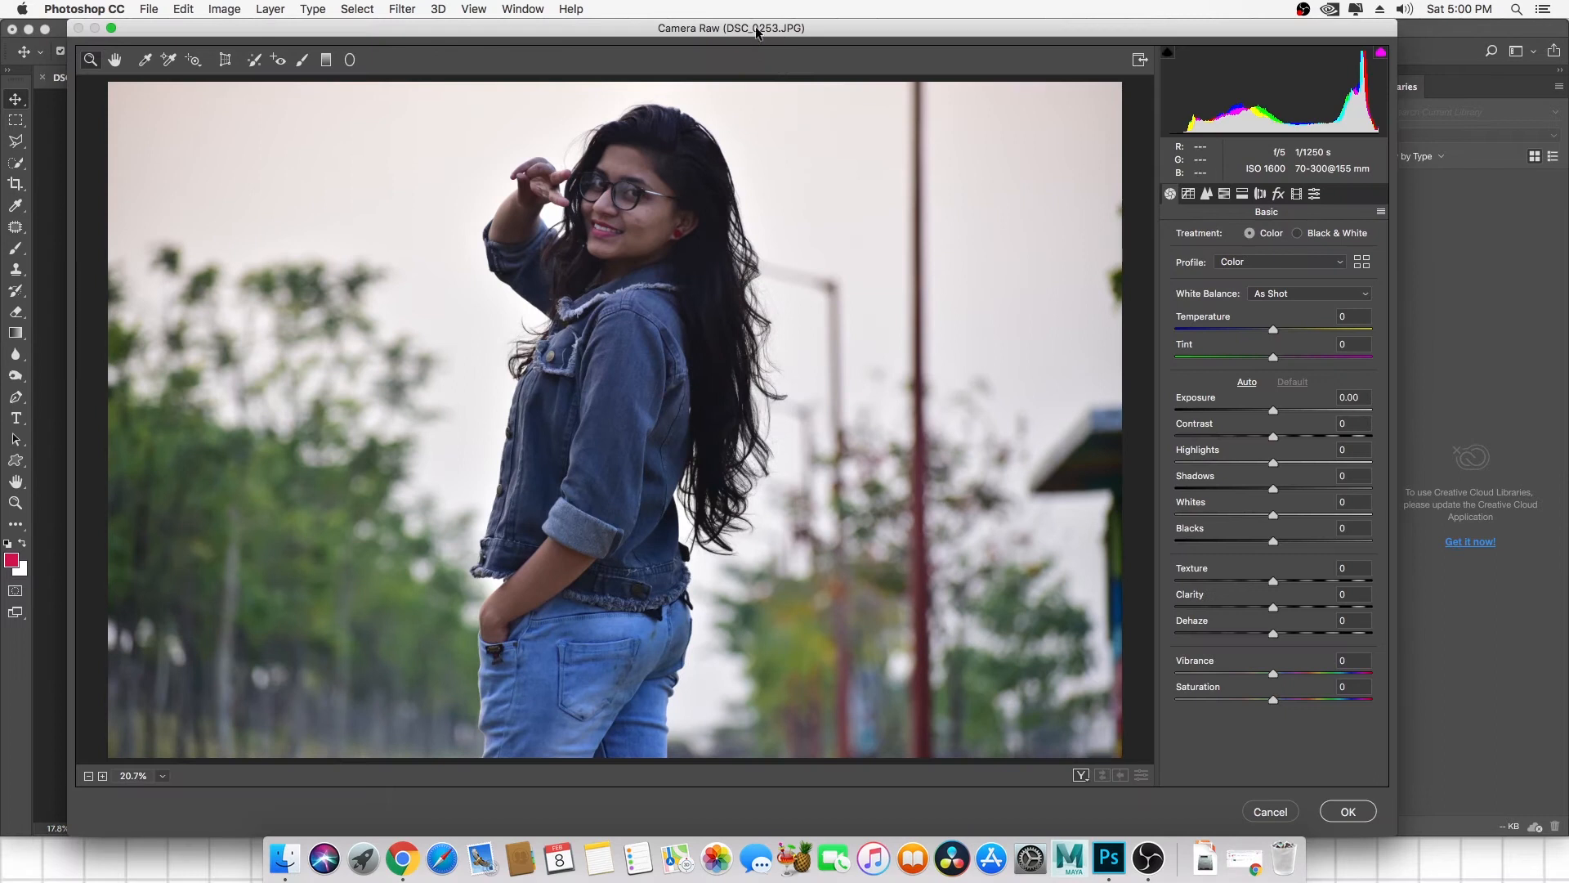
{"action": "left_click_drag", "start_coordinate": [758, 28], "coordinate": [775, 38]}
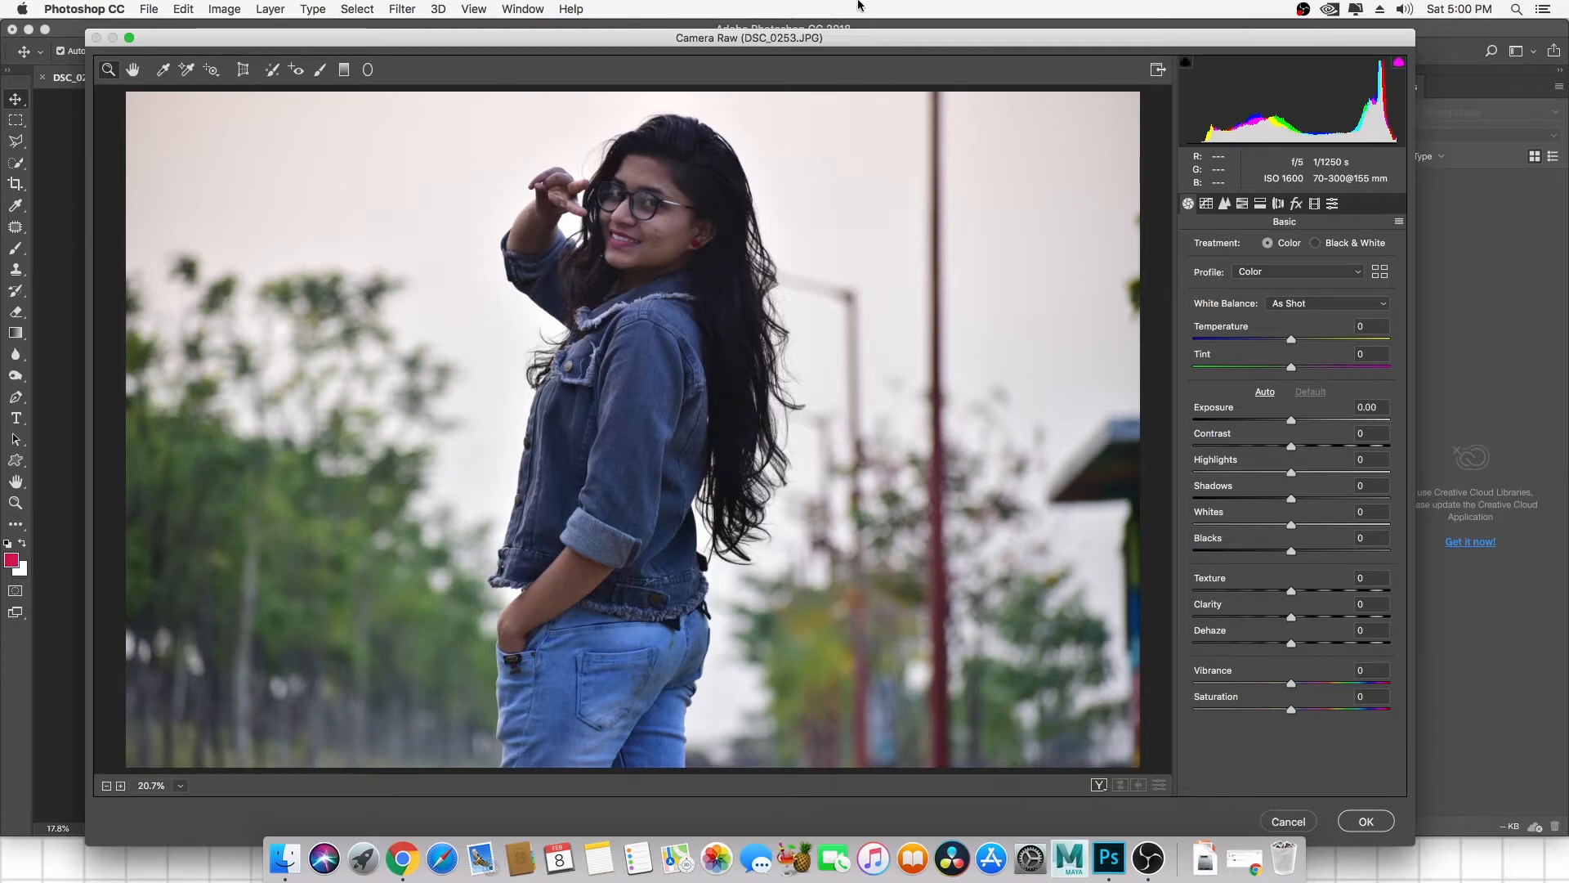
{"action": "left_click_drag", "start_coordinate": [860, 37], "coordinate": [864, 31]}
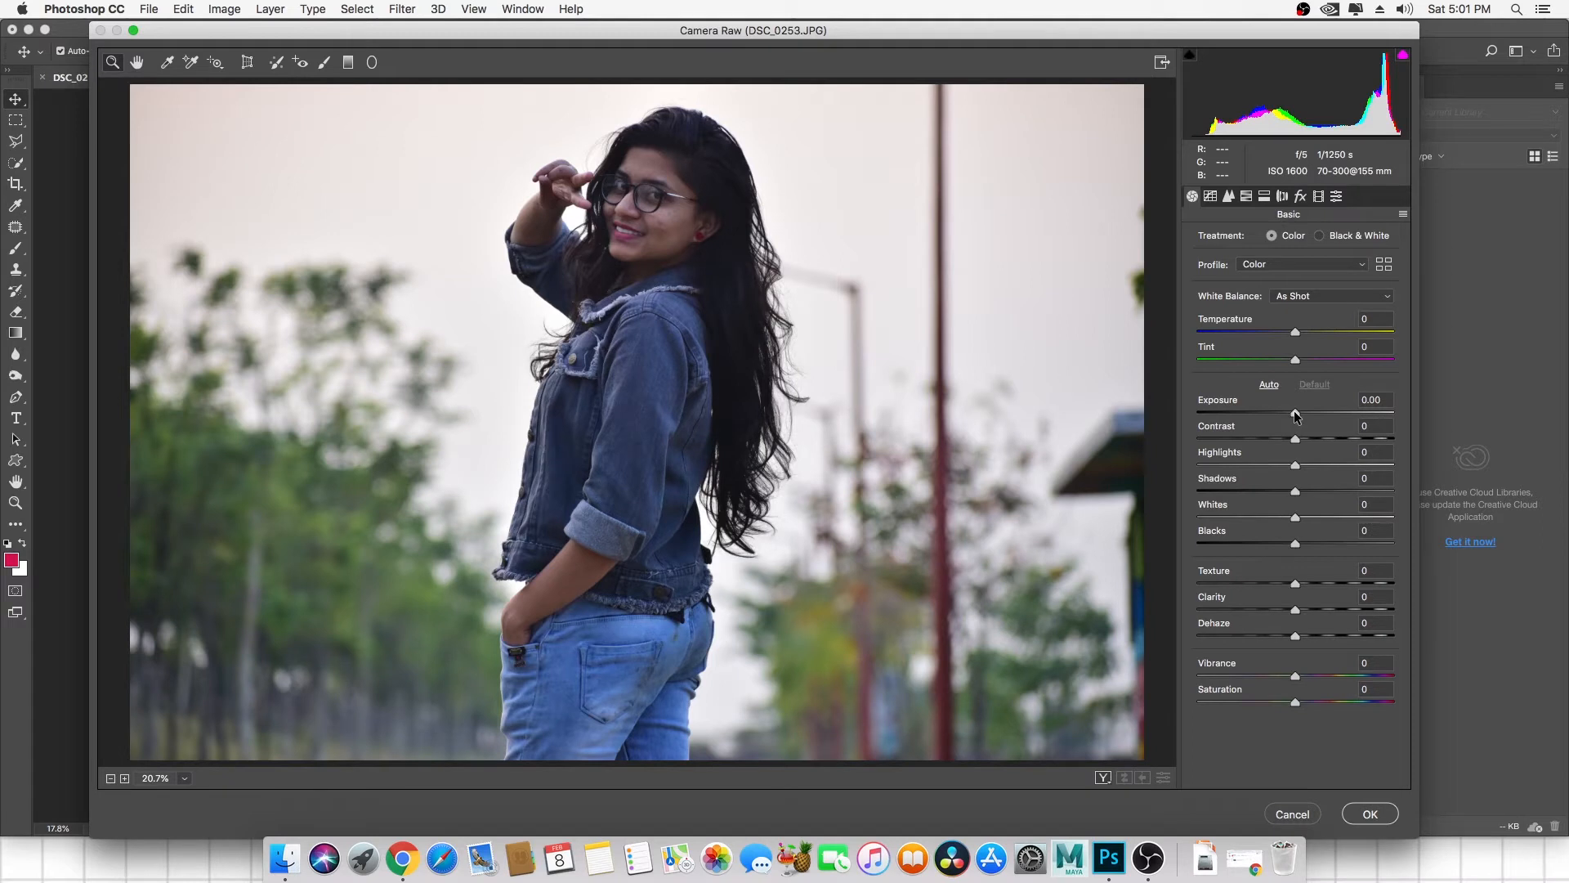
{"action": "left_click_drag", "start_coordinate": [1297, 412], "coordinate": [1303, 412]}
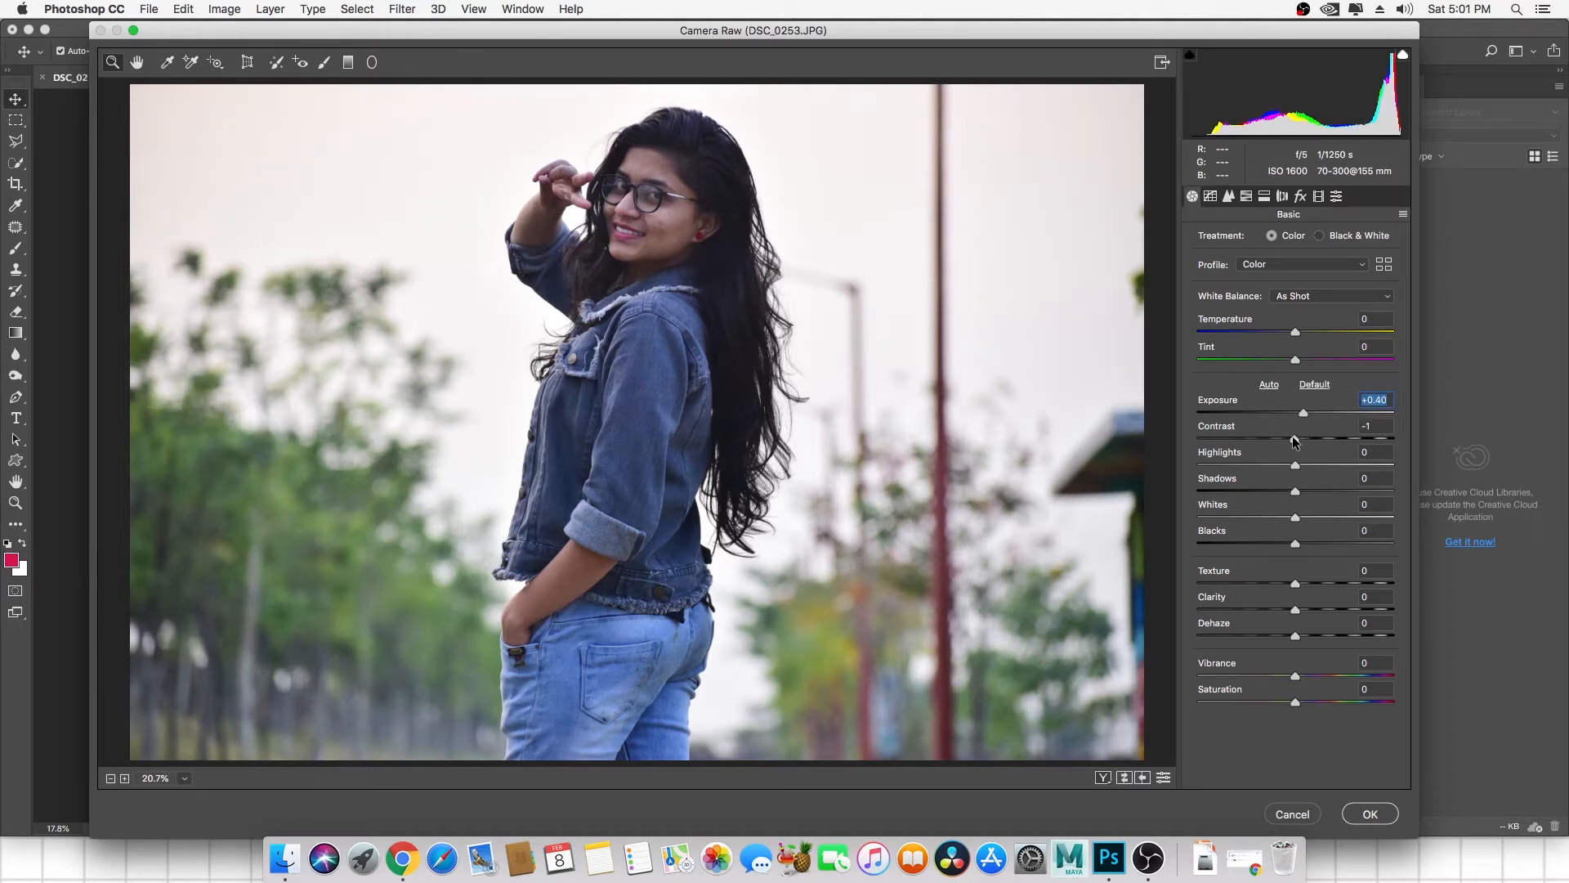
{"action": "left_click_drag", "start_coordinate": [1295, 440], "coordinate": [1313, 439]}
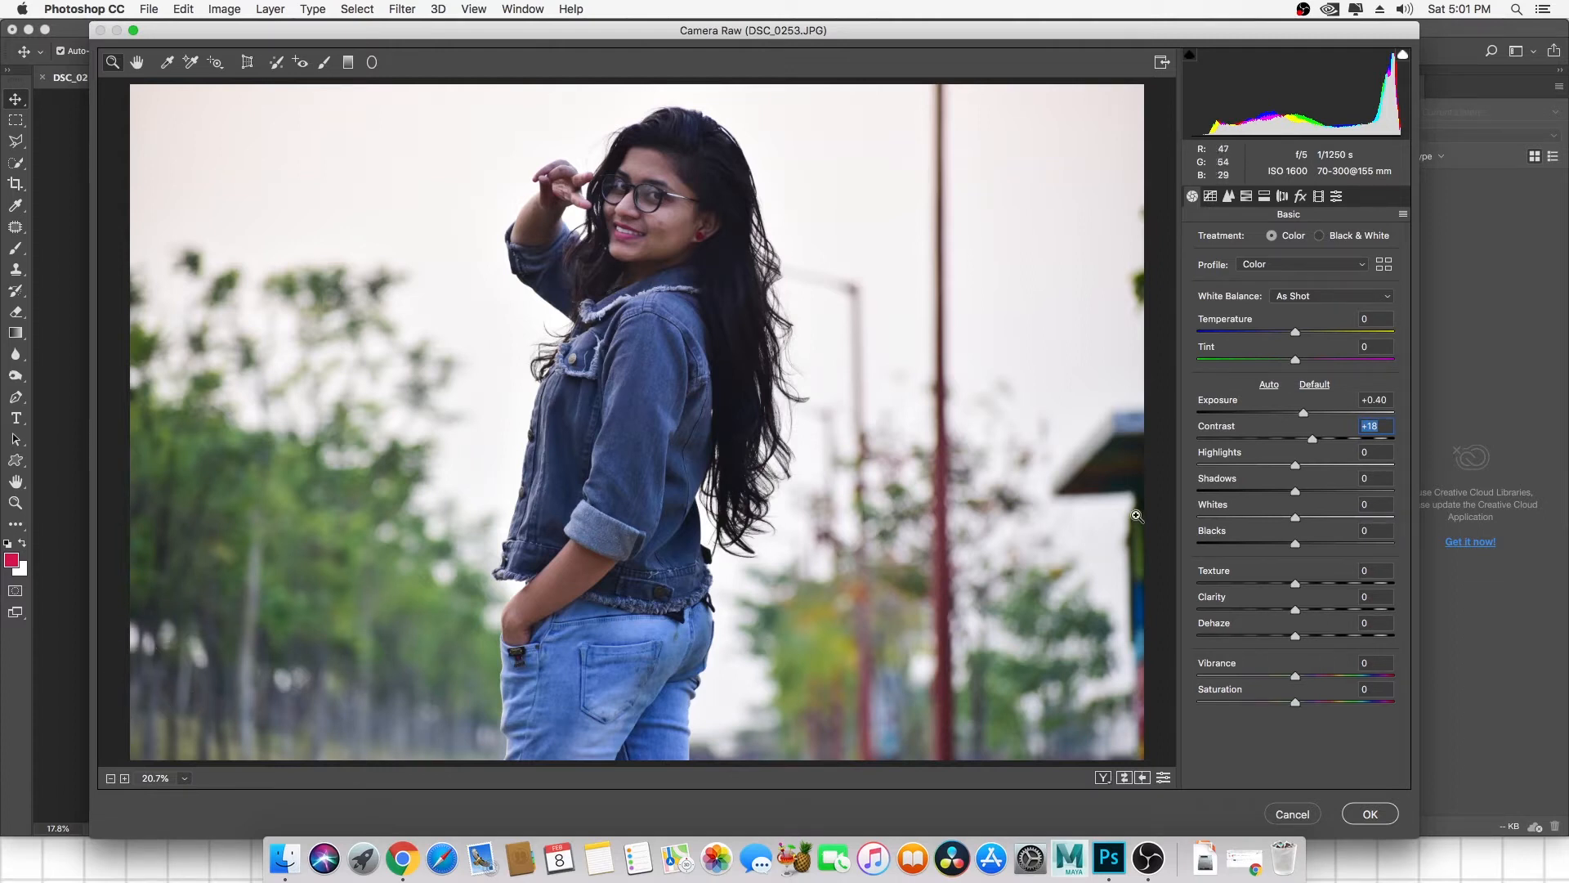
{"action": "left_click_drag", "start_coordinate": [1313, 439], "coordinate": [1294, 470]}
Set the photo's Highlights to +9 and Whites to +4.
{"action": "mouse_move", "coordinate": [1294, 463]}
{"action": "left_mouse_down"}
{"action": "mouse_move", "coordinate": [1333, 463]}
{"action": "mouse_move", "coordinate": [1294, 465]}
{"action": "left_mouse_up"}
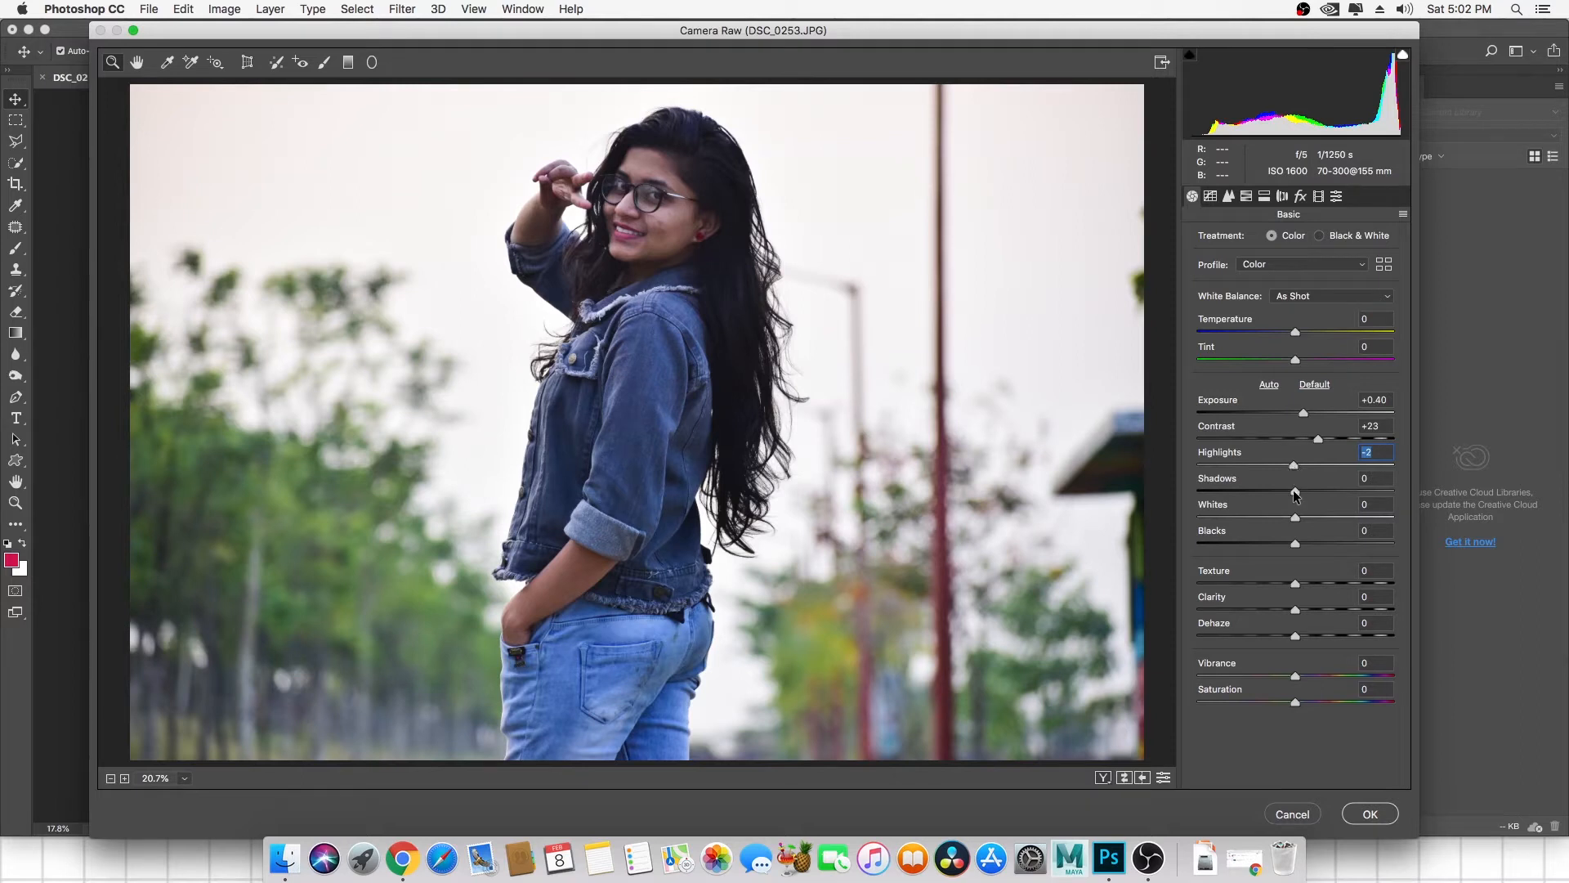
{"action": "mouse_move", "coordinate": [1294, 466]}
{"action": "left_mouse_down"}
{"action": "mouse_move", "coordinate": [1328, 466]}
{"action": "mouse_move", "coordinate": [1301, 466]}
{"action": "left_mouse_up"}
{"action": "mouse_move", "coordinate": [1295, 517]}
{"action": "left_mouse_down"}
{"action": "mouse_move", "coordinate": [1268, 521]}
{"action": "mouse_move", "coordinate": [1321, 518]}
{"action": "mouse_move", "coordinate": [1276, 520]}
{"action": "mouse_move", "coordinate": [1299, 520]}
{"action": "left_mouse_up"}
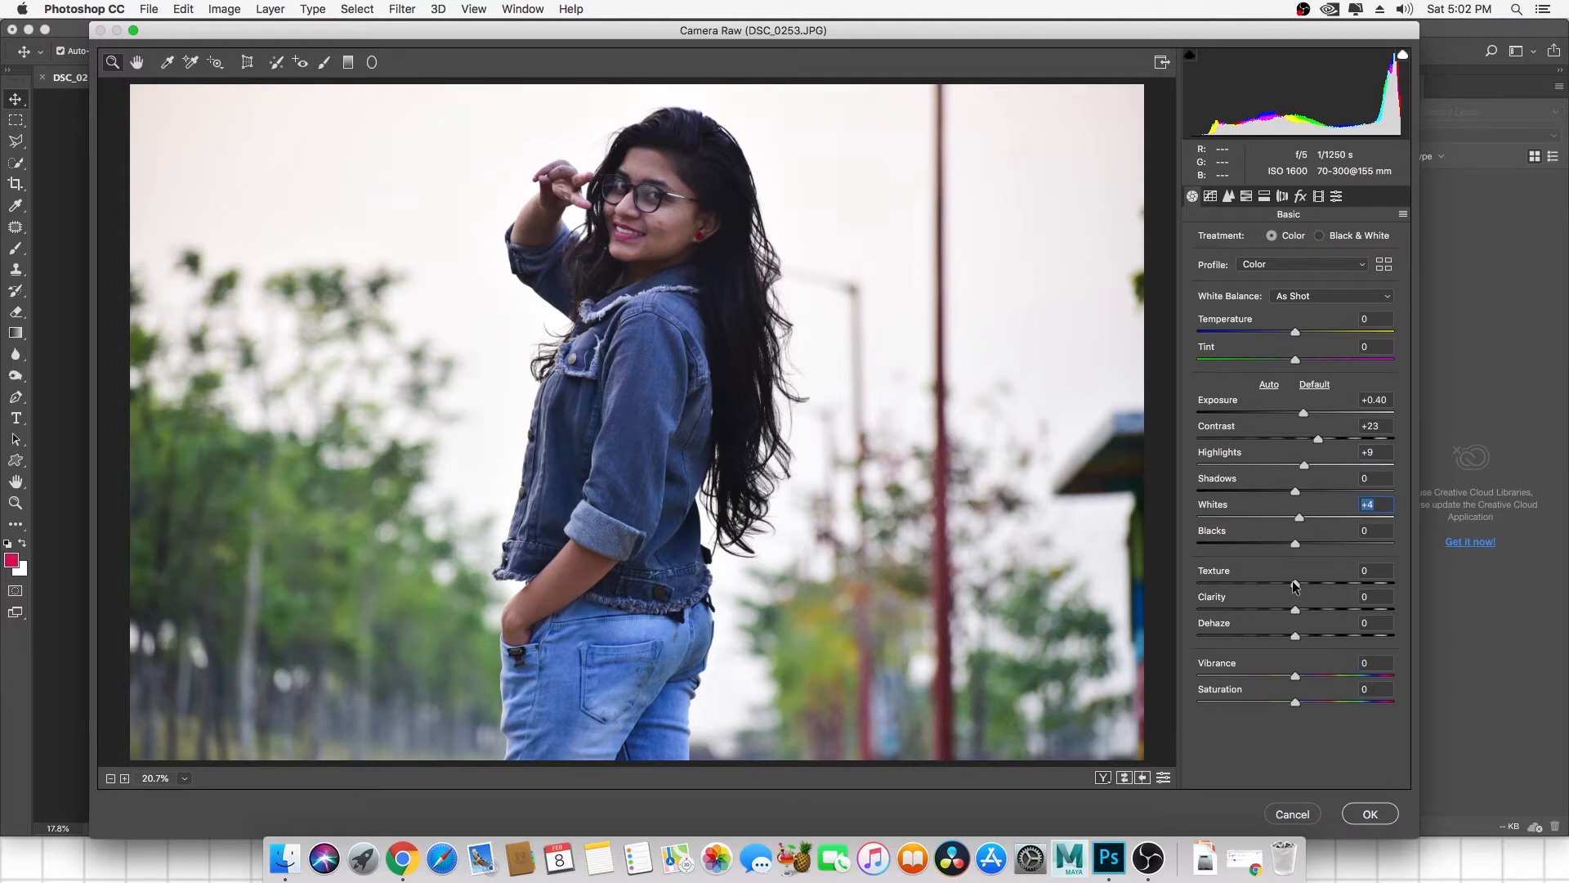
Raise the Texture to +26 and check the effect on the face and hair up close.
{"action": "left_click_drag", "start_coordinate": [1295, 585], "coordinate": [1311, 584]}
{"action": "left_click", "coordinate": [671, 200]}
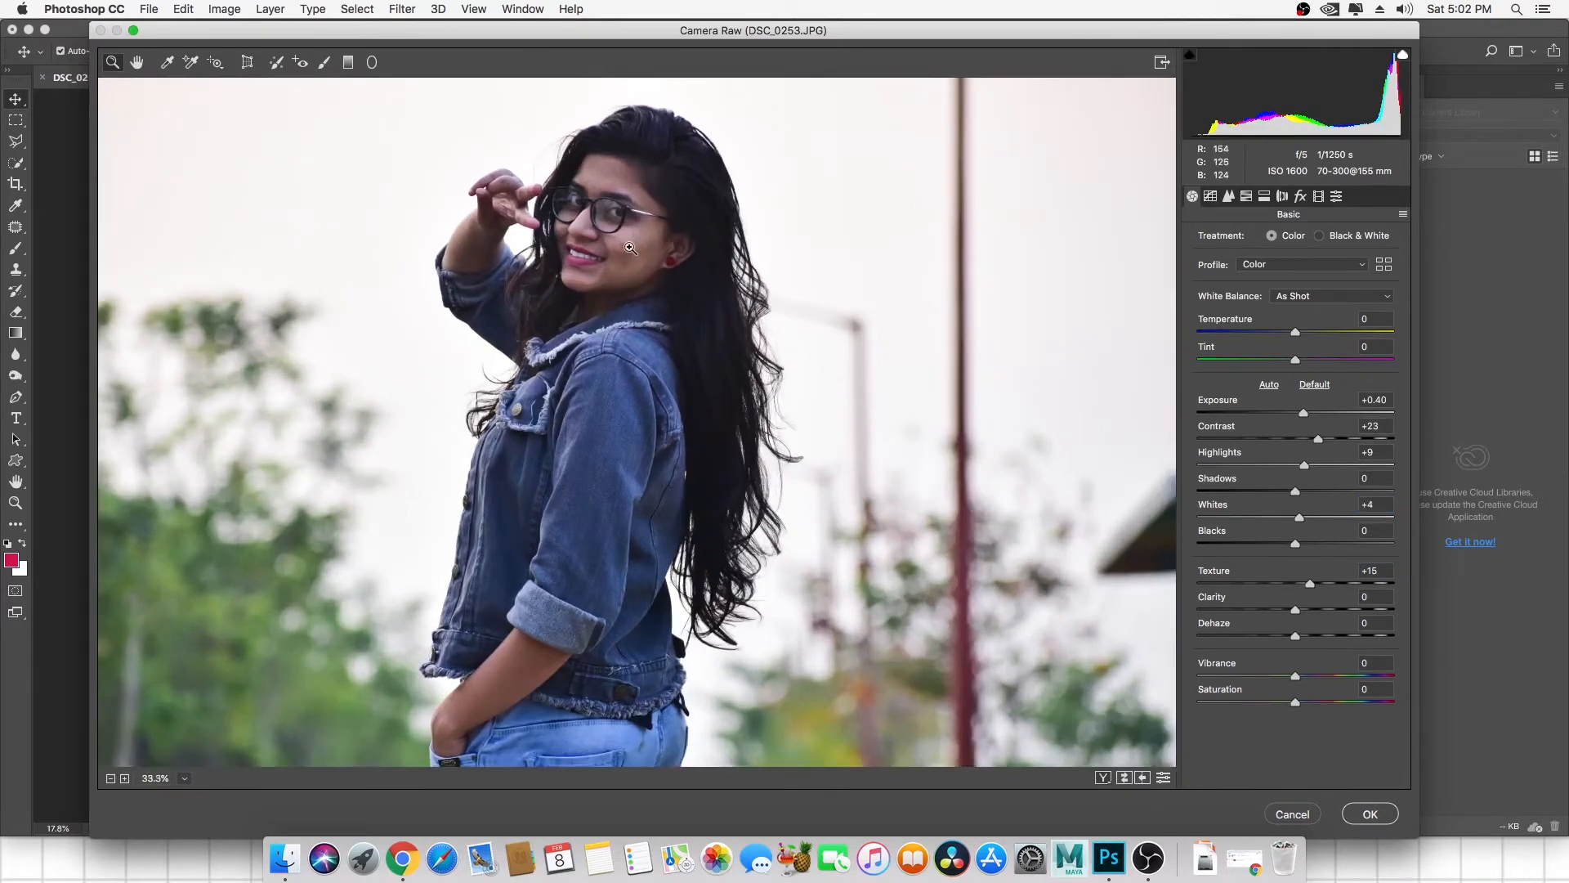
{"action": "left_click", "coordinate": [630, 246]}
{"action": "left_click", "coordinate": [666, 249]}
{"action": "mouse_move", "coordinate": [1310, 584]}
{"action": "left_mouse_down"}
{"action": "mouse_move", "coordinate": [1290, 585]}
{"action": "mouse_move", "coordinate": [1315, 585]}
{"action": "left_mouse_up"}
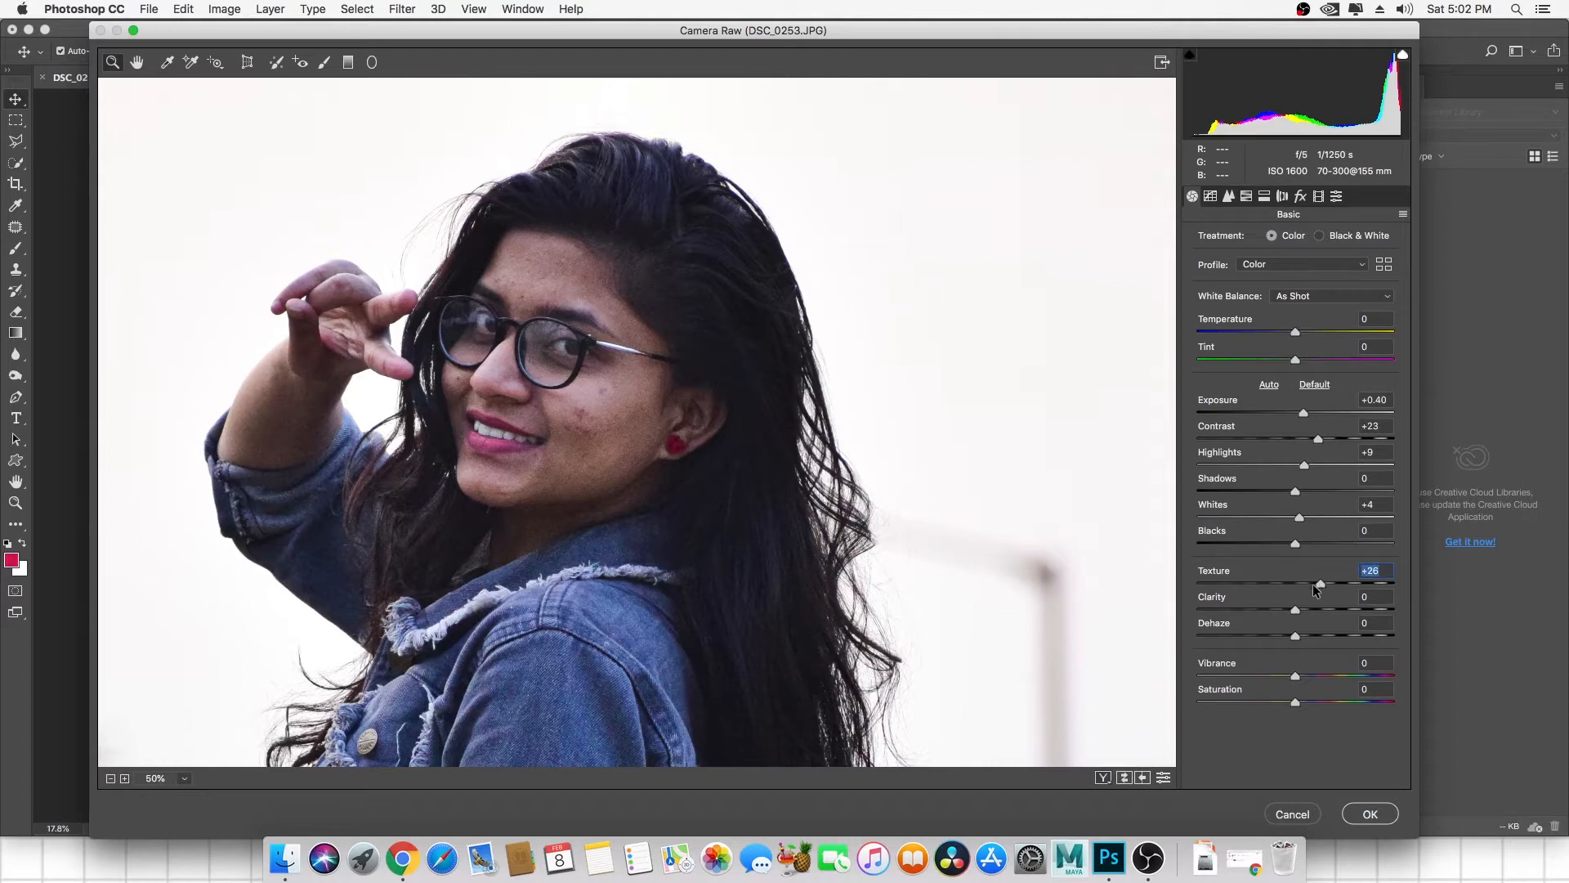
{"action": "left_click", "coordinate": [644, 372]}
{"action": "key", "text": "alt"}
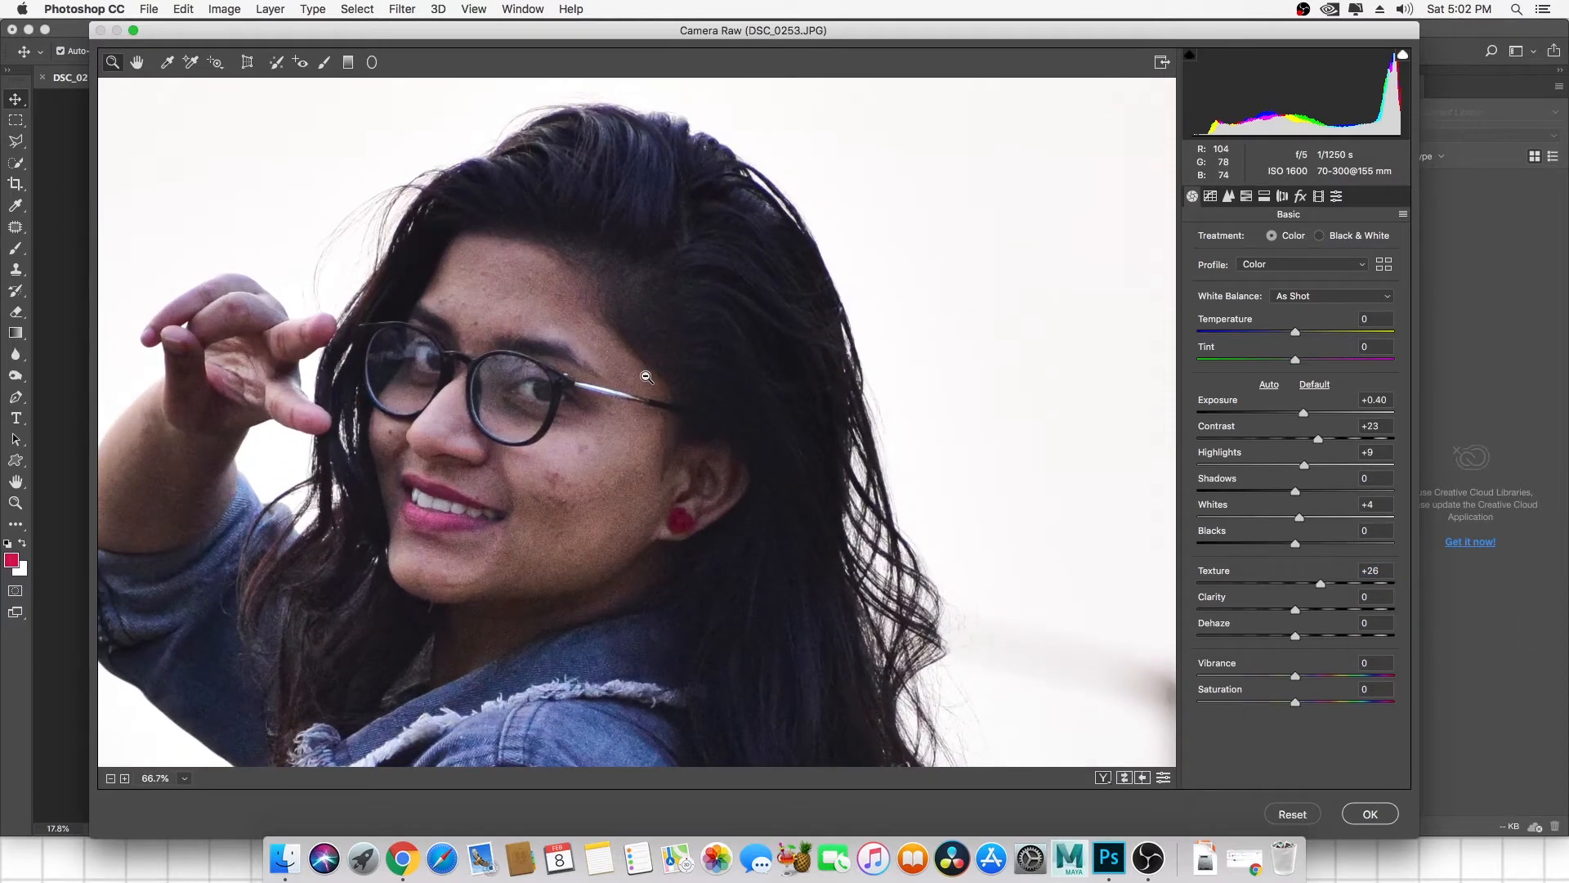
{"action": "left_click", "coordinate": [646, 376], "text": "alt"}
{"action": "left_click", "coordinate": [646, 376], "text": "alt"}
{"action": "left_click", "coordinate": [645, 376], "text": "alt"}
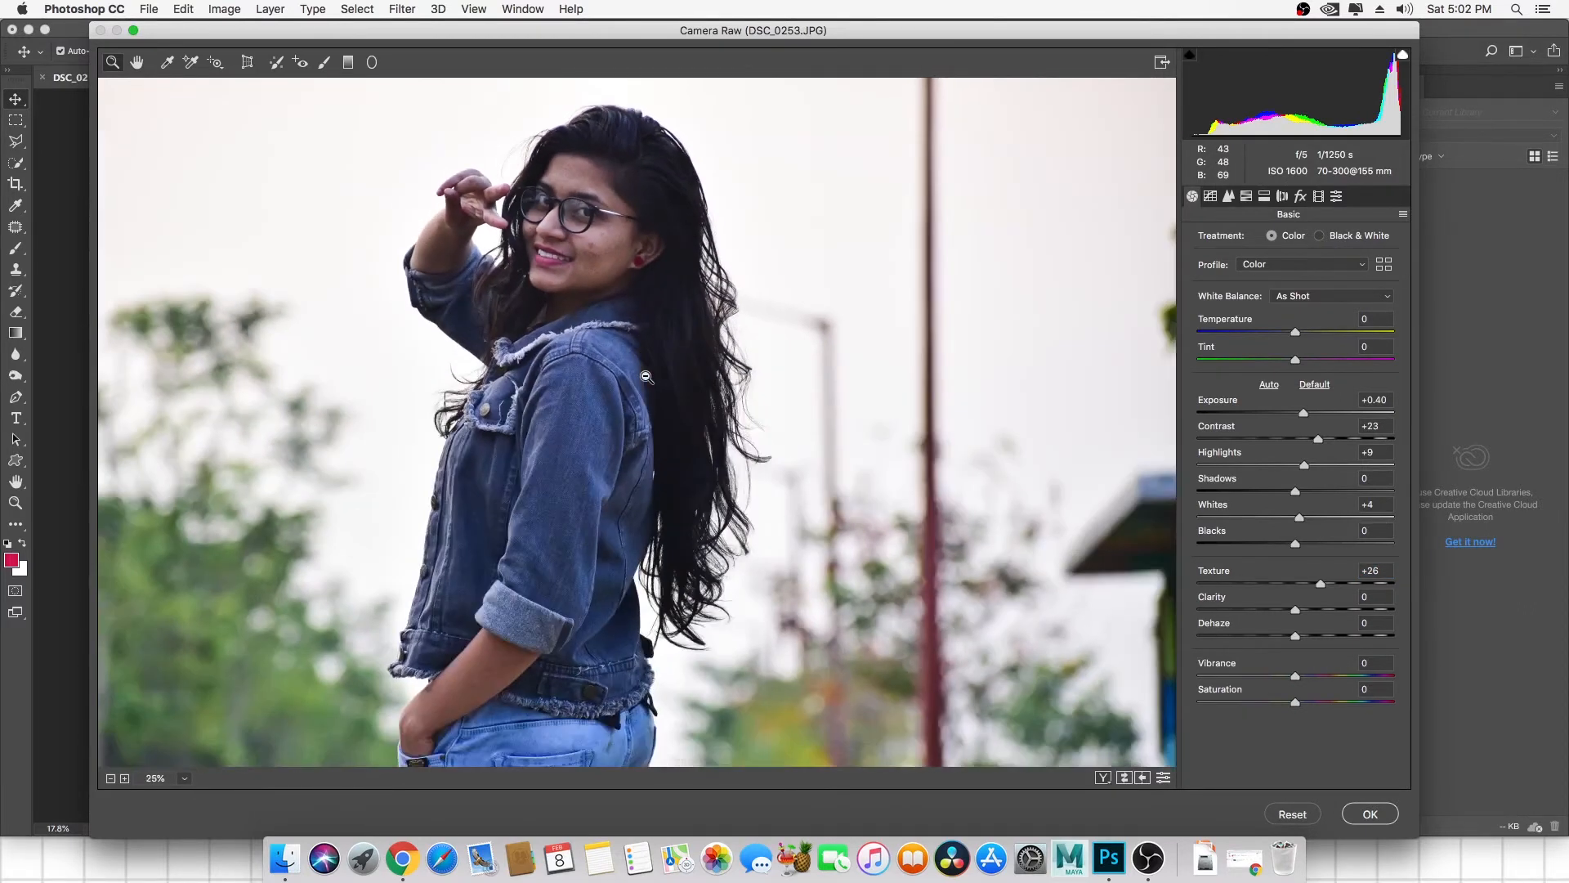
{"action": "left_click", "coordinate": [646, 376], "text": "alt"}
{"action": "left_click", "coordinate": [664, 360]}
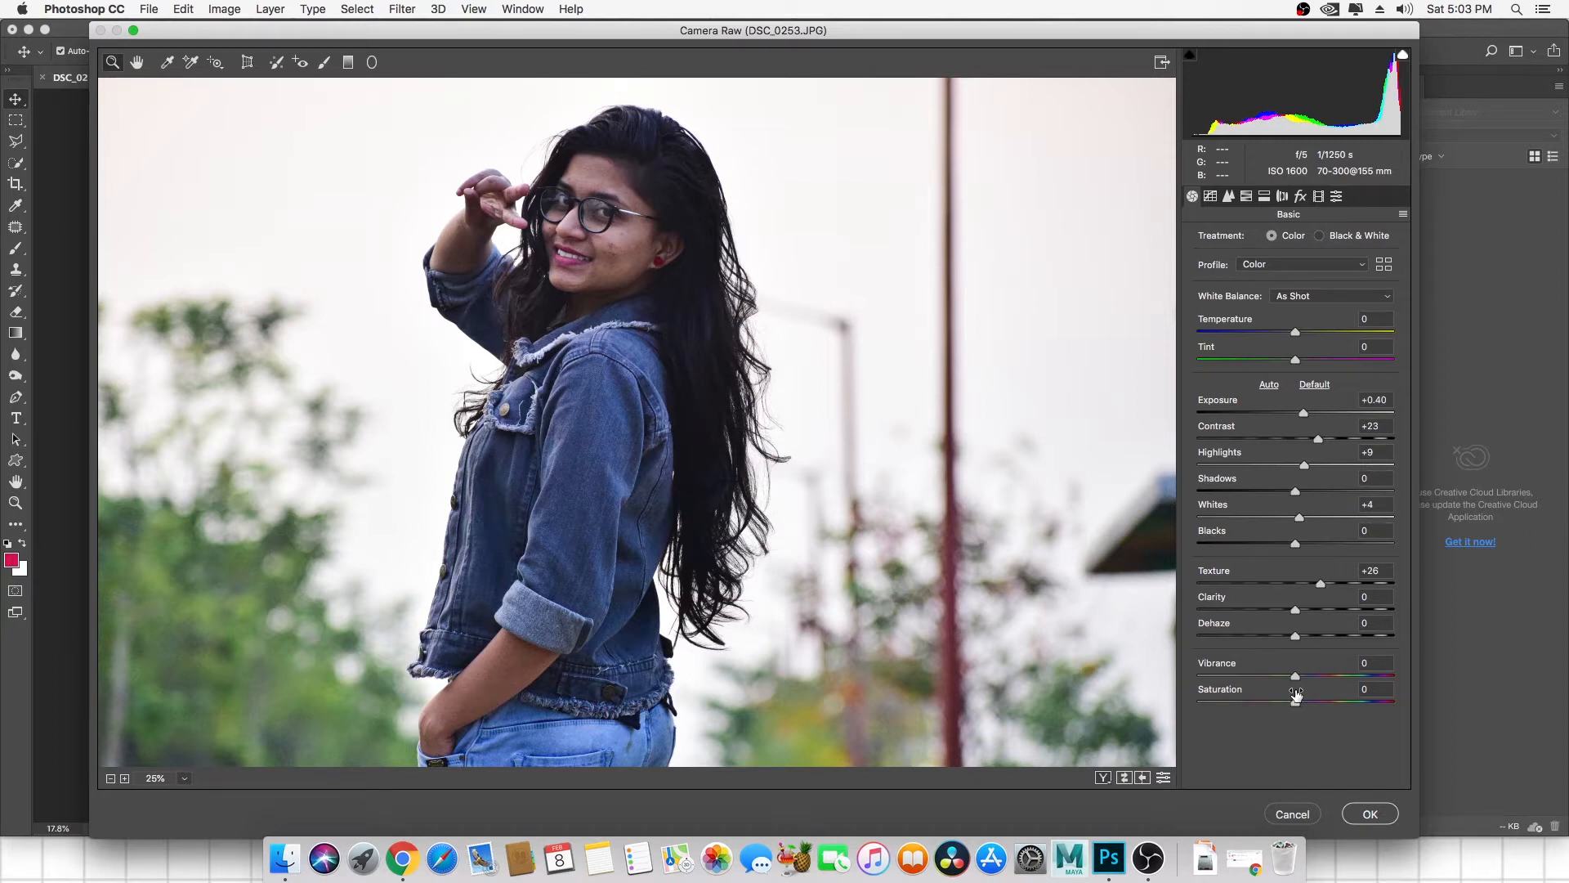
Raise the photo's Vibrance to +28.
{"action": "left_click_drag", "start_coordinate": [1297, 678], "coordinate": [1320, 675]}
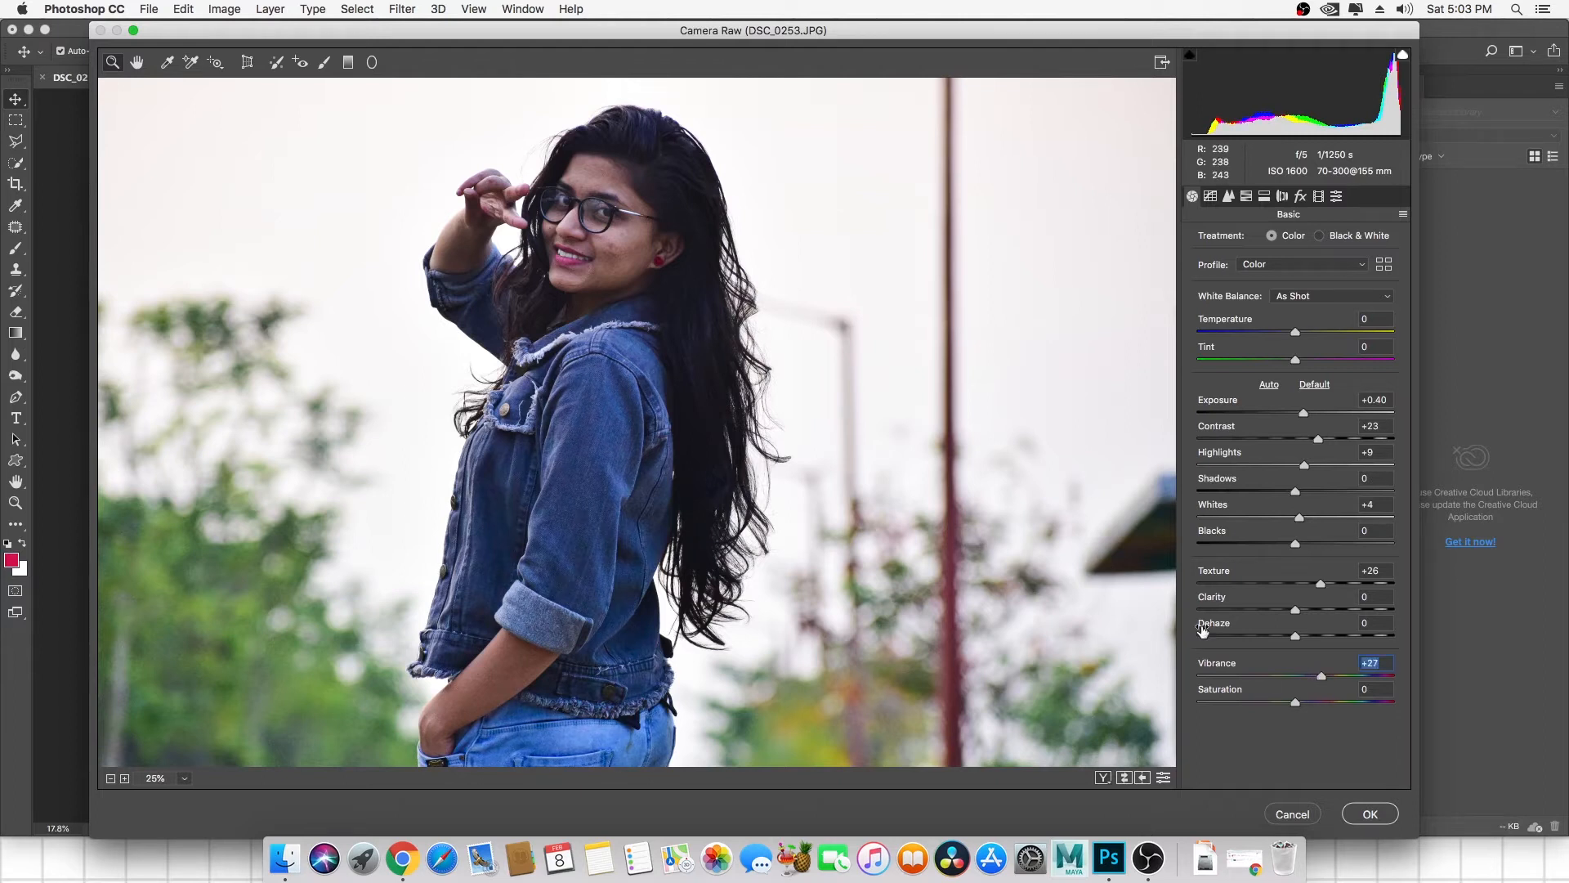
{"action": "mouse_move", "coordinate": [1312, 675]}
{"action": "left_mouse_down"}
{"action": "mouse_move", "coordinate": [1290, 678]}
{"action": "mouse_move", "coordinate": [1322, 676]}
{"action": "left_mouse_up"}
{"action": "left_click", "coordinate": [682, 403], "text": "alt"}
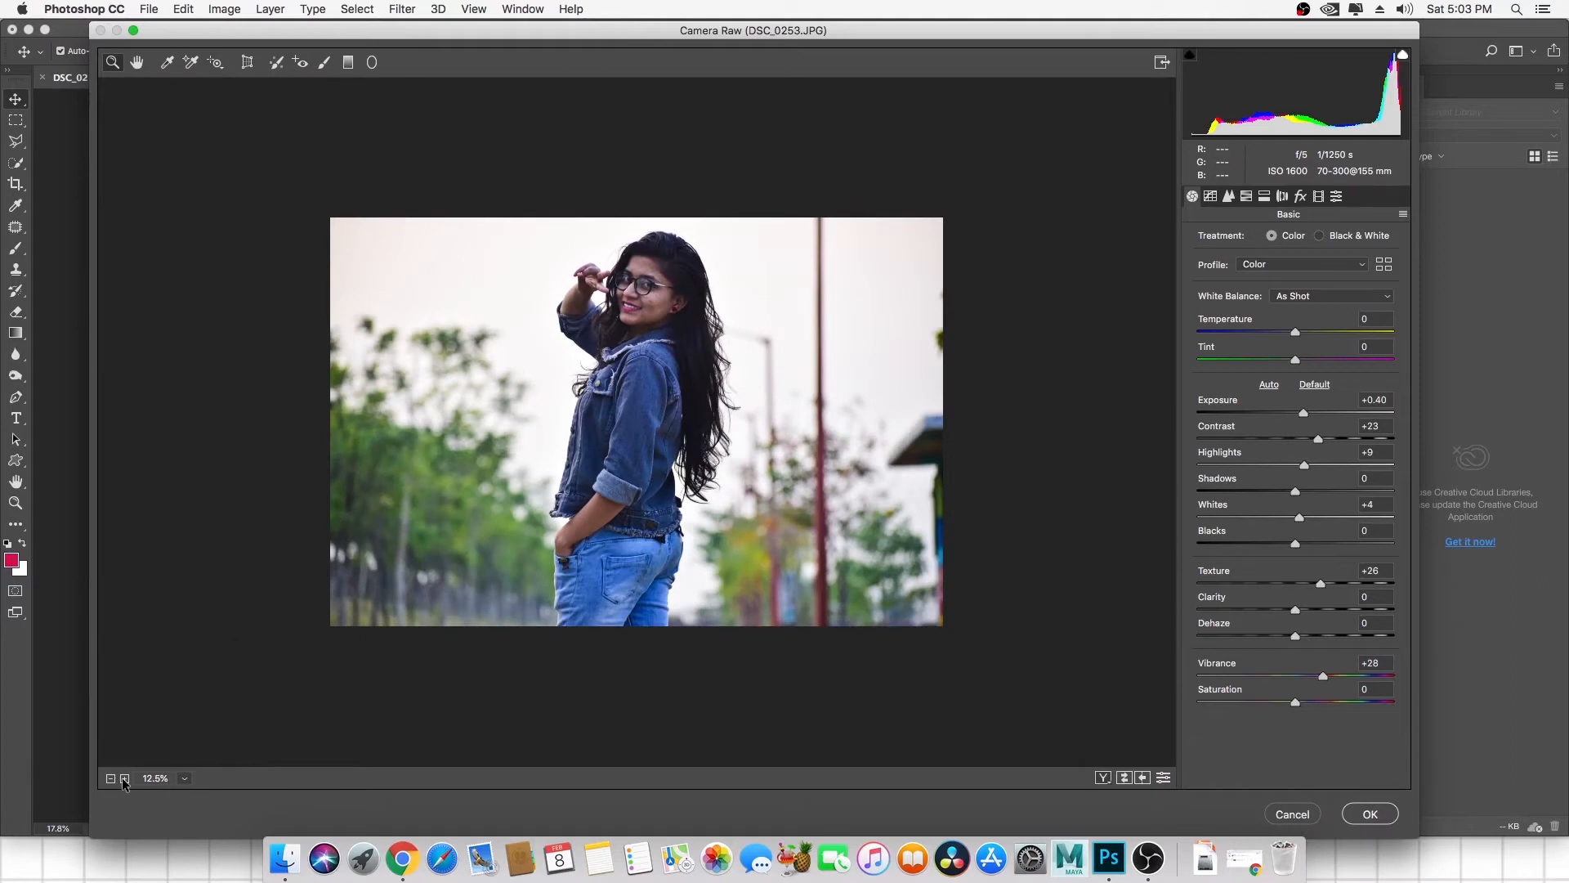
Set the Saturation to +3 and examine the face and hand up close.
{"action": "left_click", "coordinate": [184, 779]}
{"action": "left_click", "coordinate": [238, 794]}
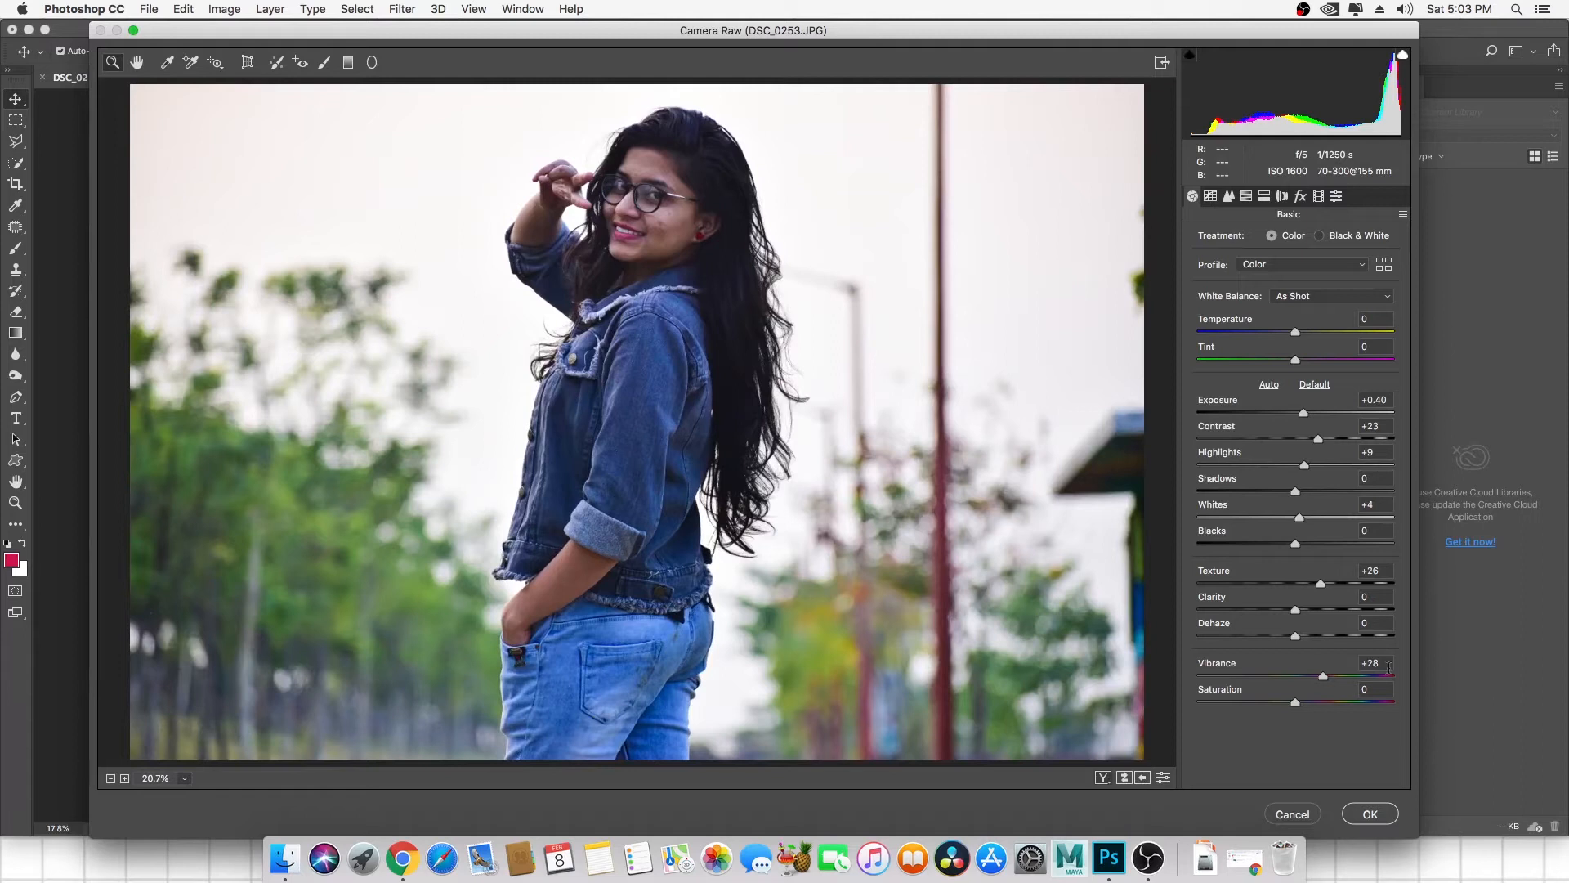
{"action": "mouse_move", "coordinate": [1294, 700]}
{"action": "left_mouse_down"}
{"action": "mouse_move", "coordinate": [1272, 703]}
{"action": "mouse_move", "coordinate": [1298, 700]}
{"action": "left_mouse_up"}
{"action": "left_click", "coordinate": [583, 186]}
{"action": "left_click", "coordinate": [604, 246]}
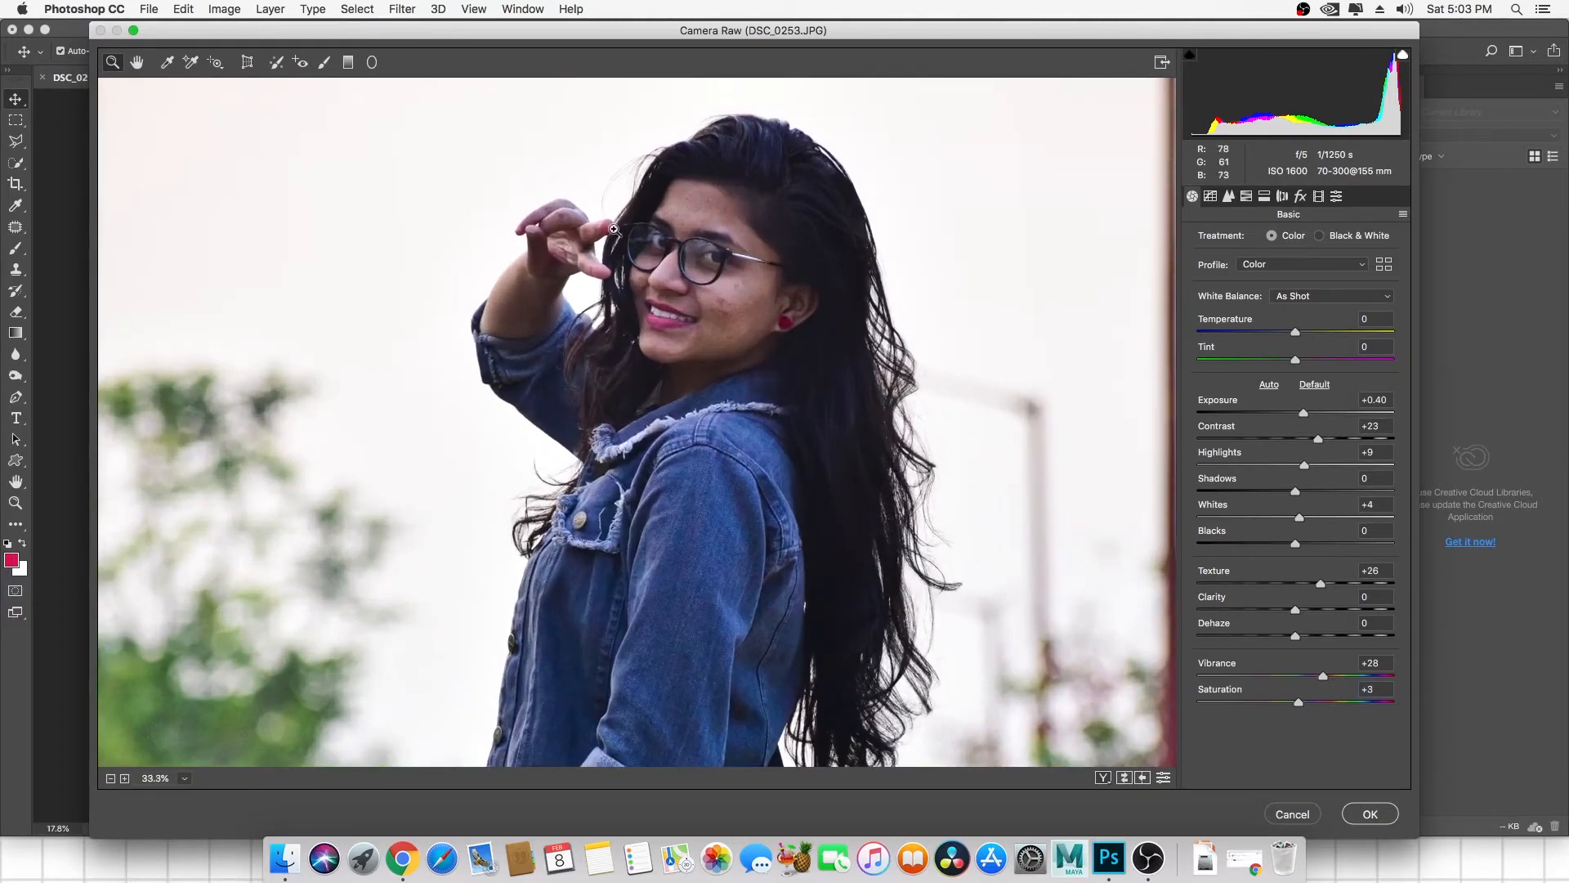
{"action": "left_click", "coordinate": [627, 298]}
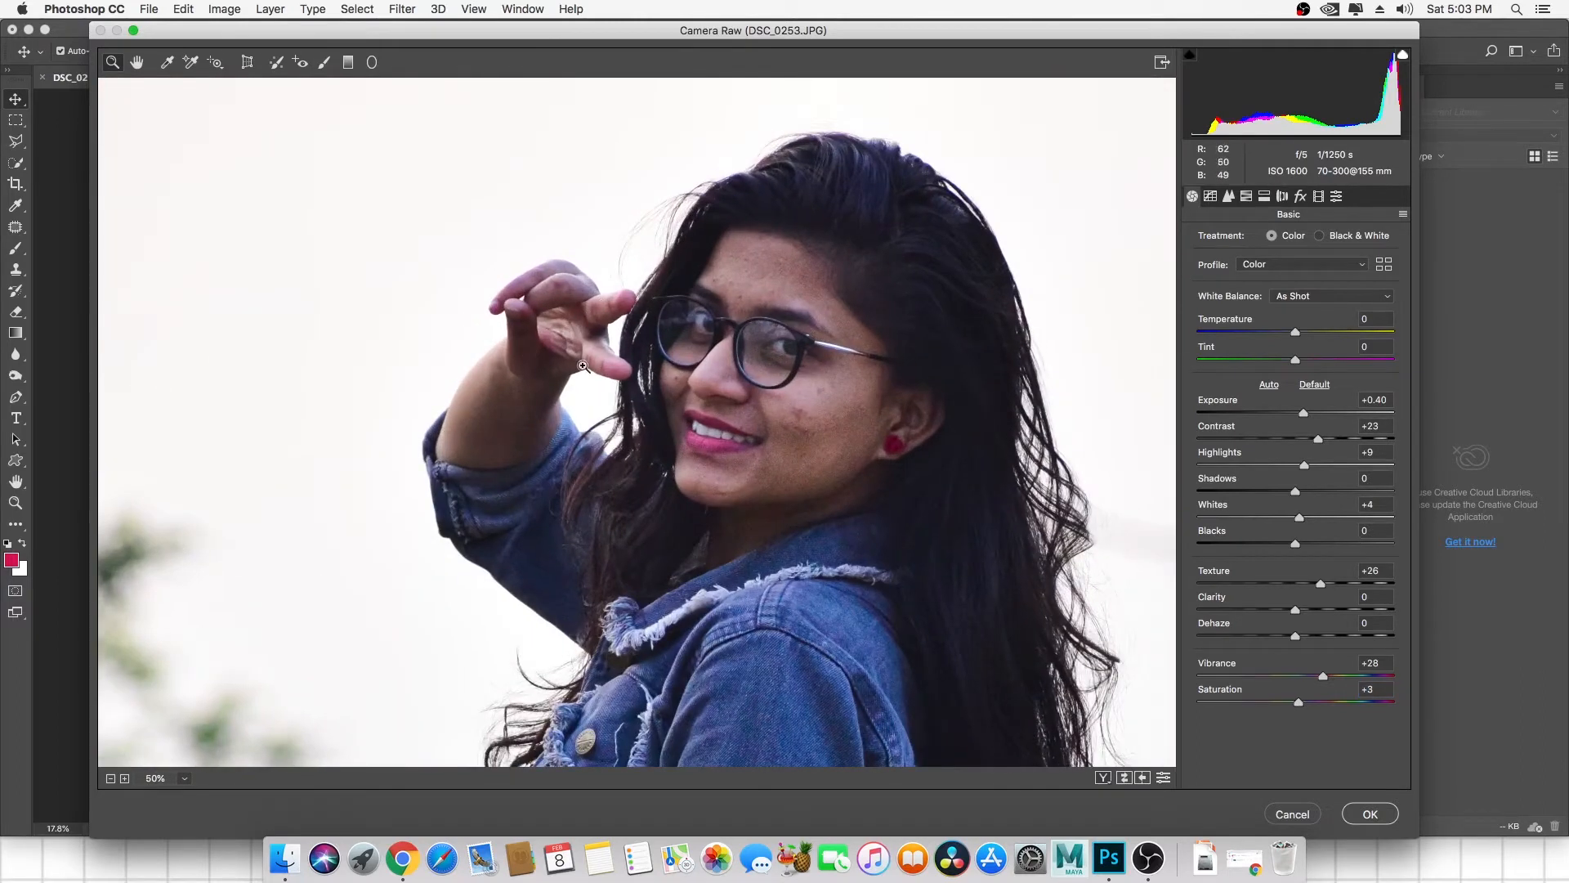
Set the sharpening Amount to 14 in the Detail settings.
{"action": "key", "text": "alt"}
{"action": "left_click", "coordinate": [671, 362], "text": "alt"}
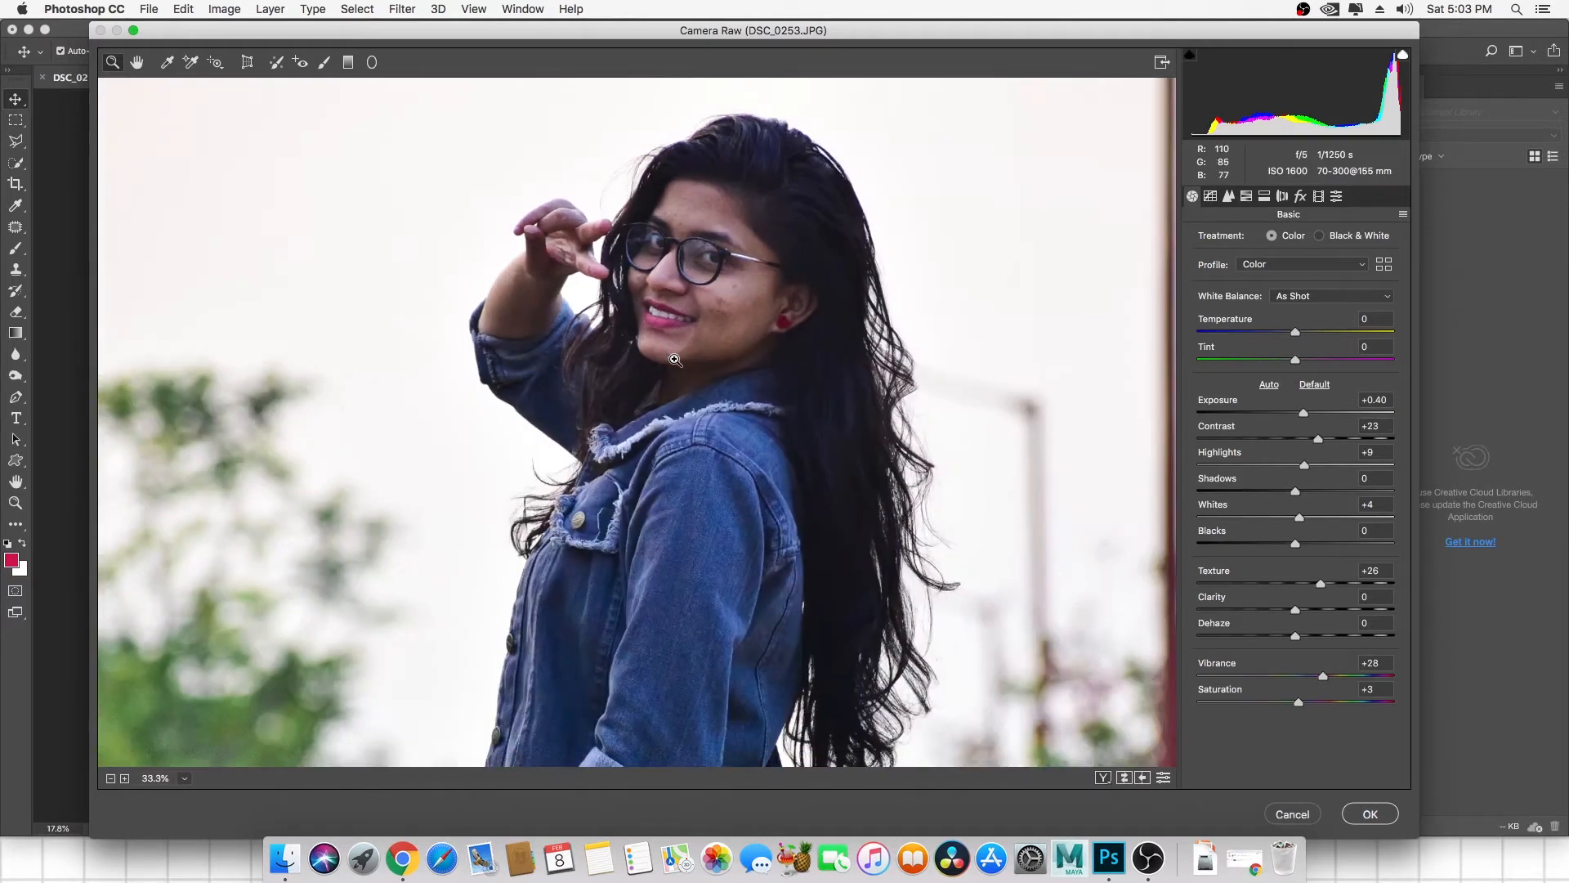
{"action": "key", "text": "super+minus"}
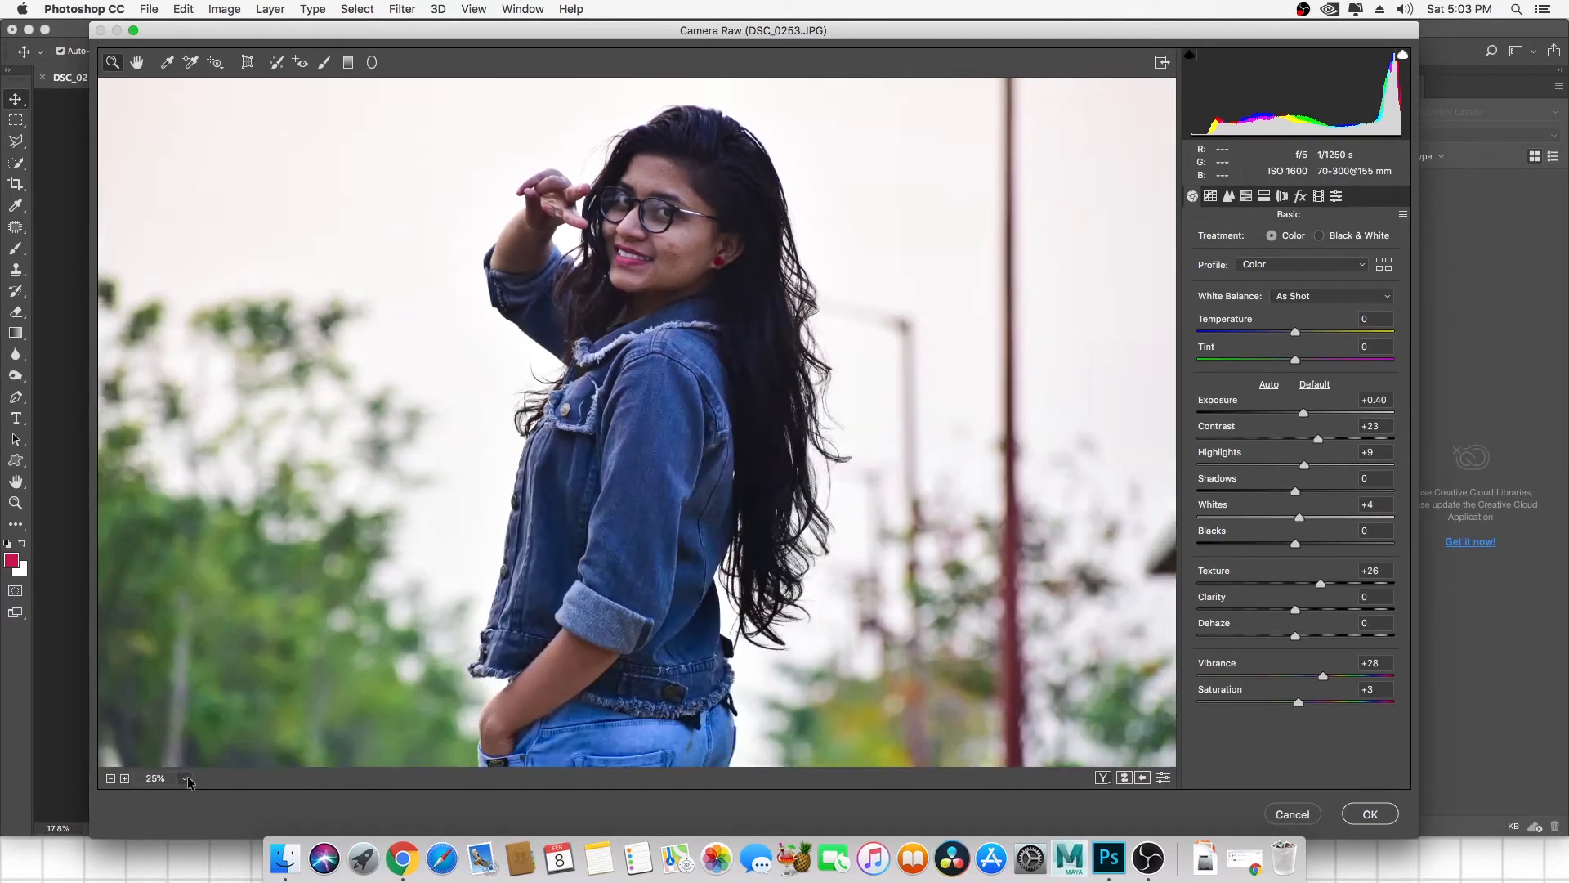
{"action": "left_click", "coordinate": [185, 778]}
{"action": "left_click", "coordinate": [238, 794]}
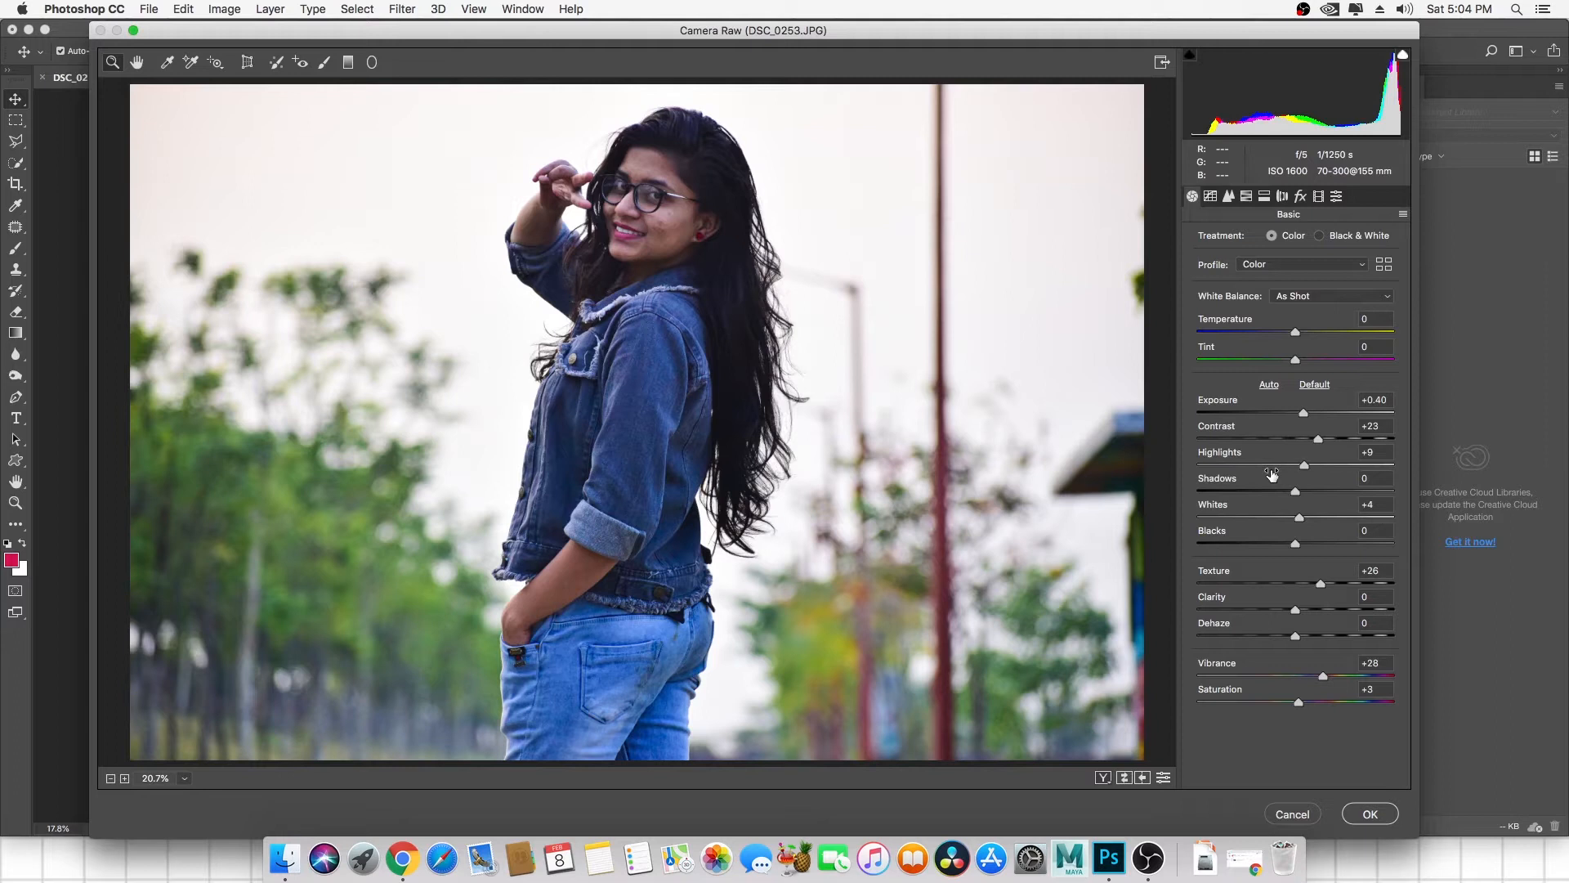
{"action": "left_click", "coordinate": [1211, 196]}
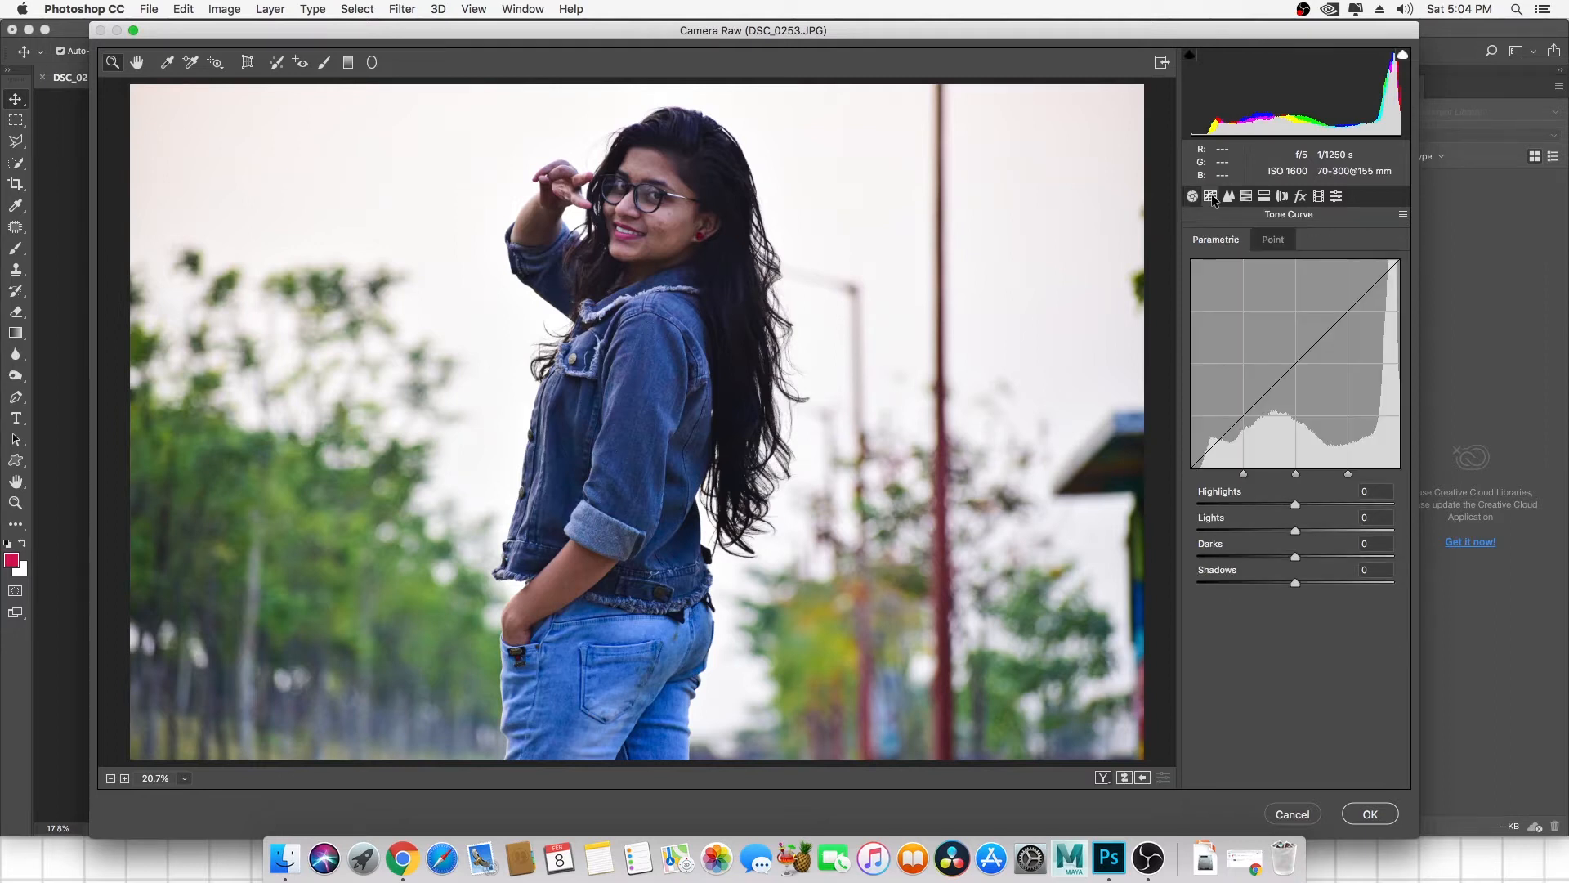
{"action": "left_click", "coordinate": [1230, 196]}
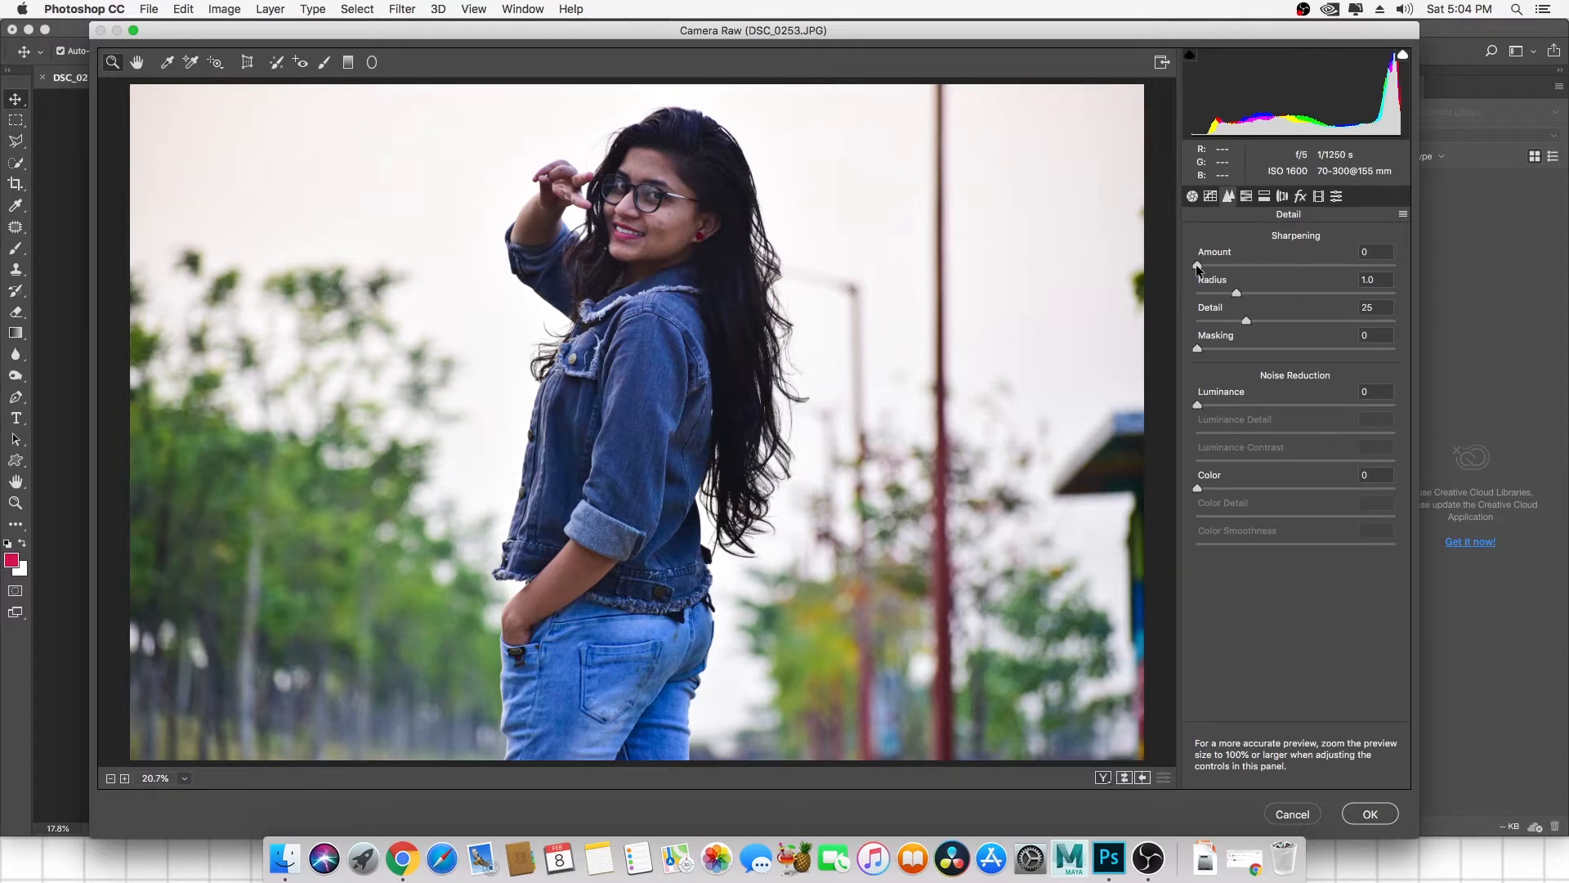
{"action": "left_click_drag", "start_coordinate": [1199, 264], "coordinate": [1206, 265]}
{"action": "left_click_drag", "start_coordinate": [1207, 266], "coordinate": [1217, 281]}
Examine the sharpening on the denim jacket and hair up close, and fit the whole photo back in view.
{"action": "left_click", "coordinate": [635, 450]}
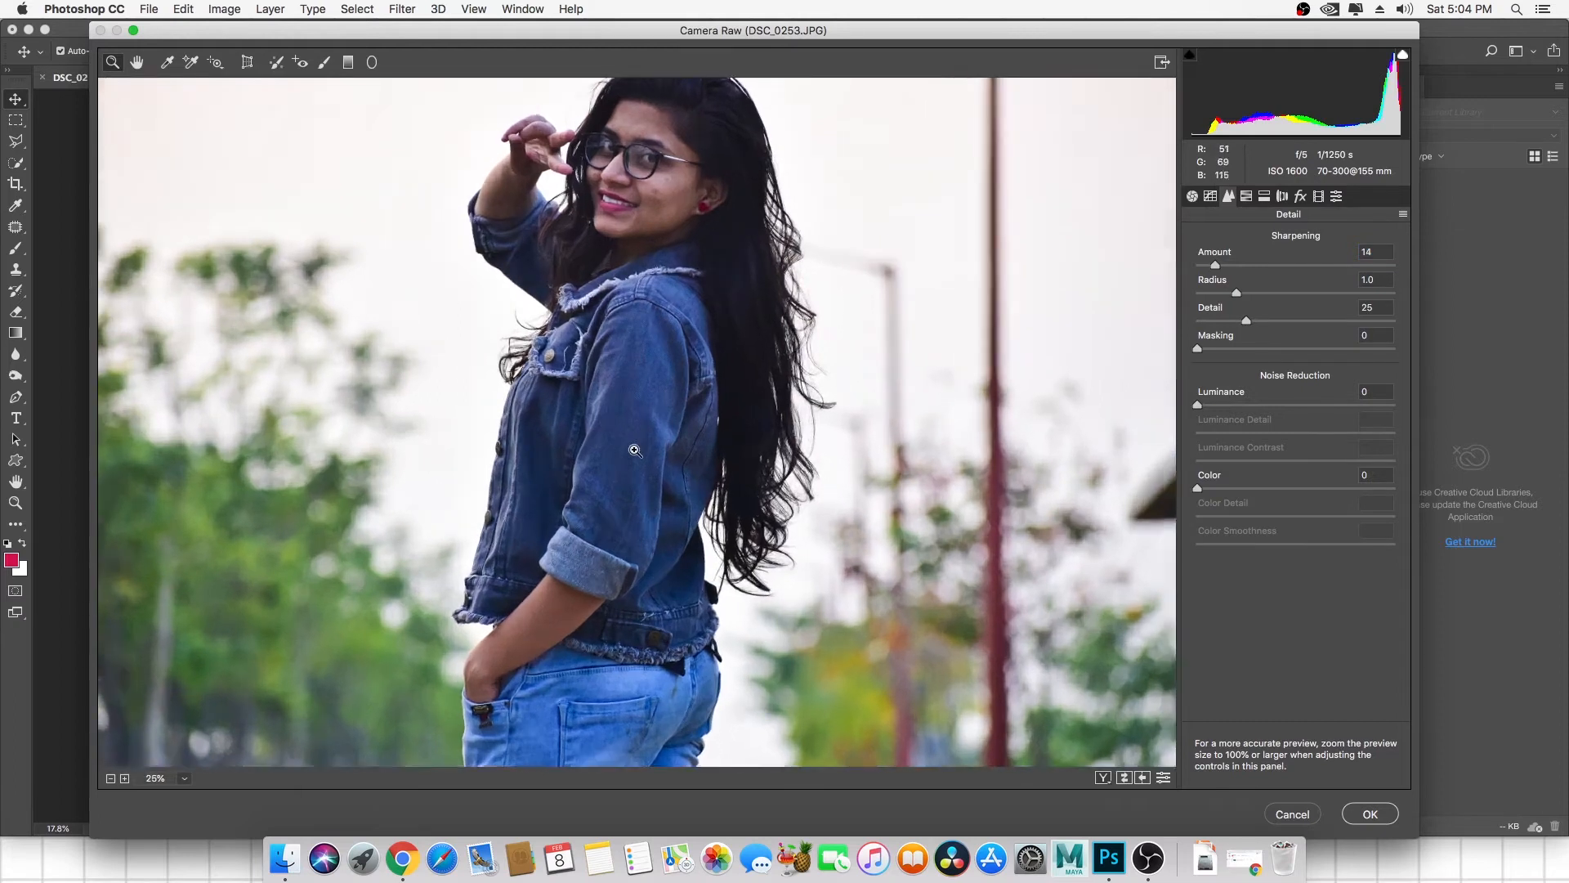
{"action": "left_click", "coordinate": [636, 450]}
{"action": "left_click", "coordinate": [635, 451]}
{"action": "left_click", "coordinate": [635, 450]}
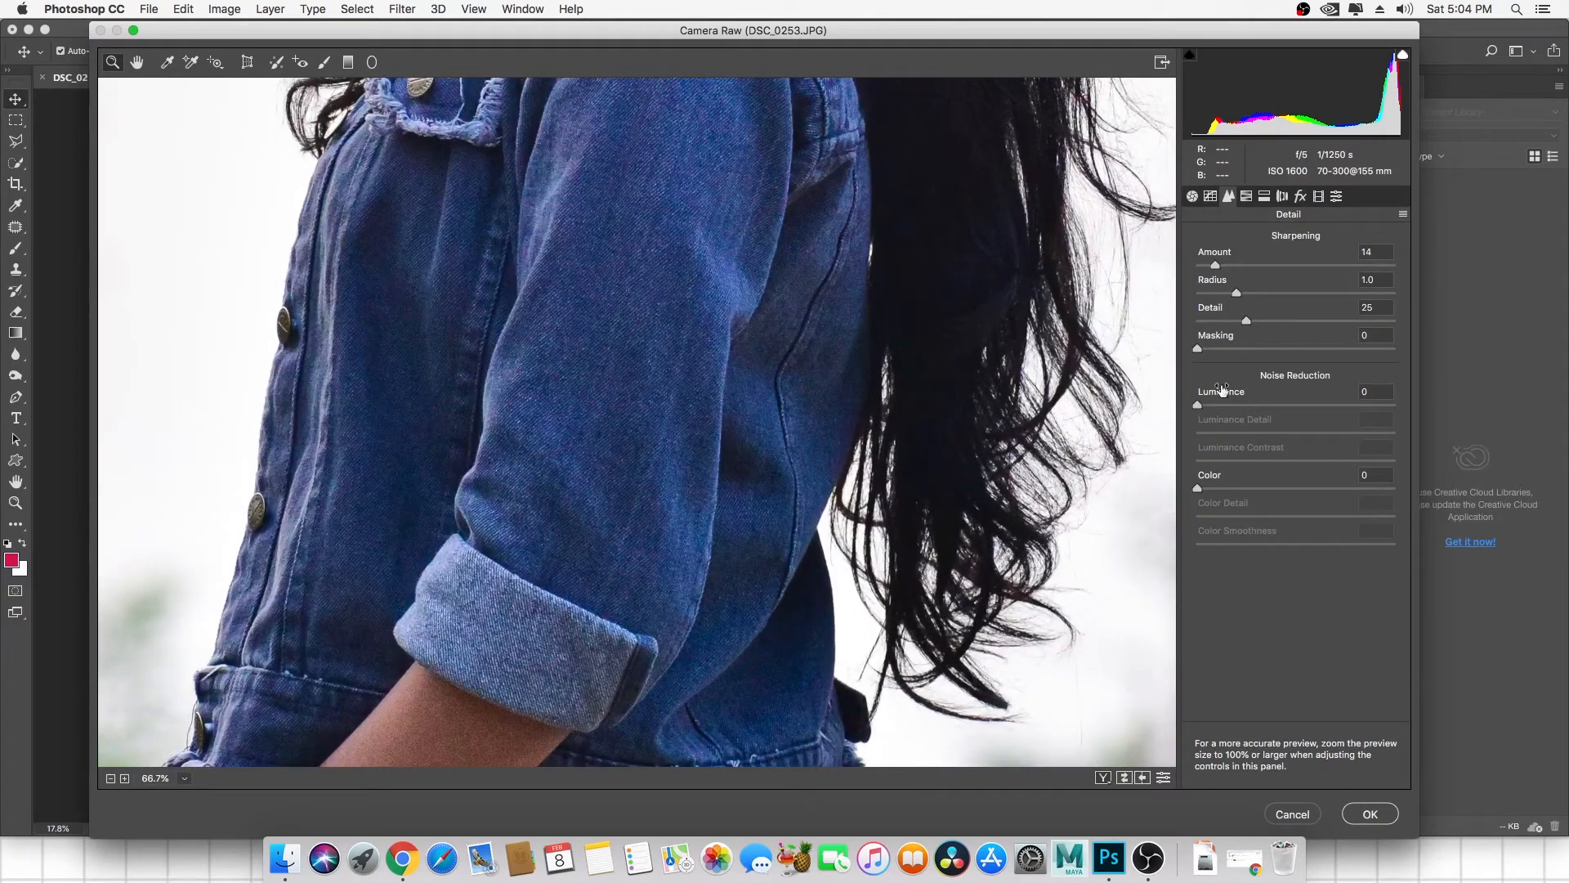
{"action": "left_click", "coordinate": [677, 441], "text": "alt"}
{"action": "left_click", "coordinate": [676, 441], "text": "alt"}
{"action": "left_click", "coordinate": [675, 441], "text": "alt"}
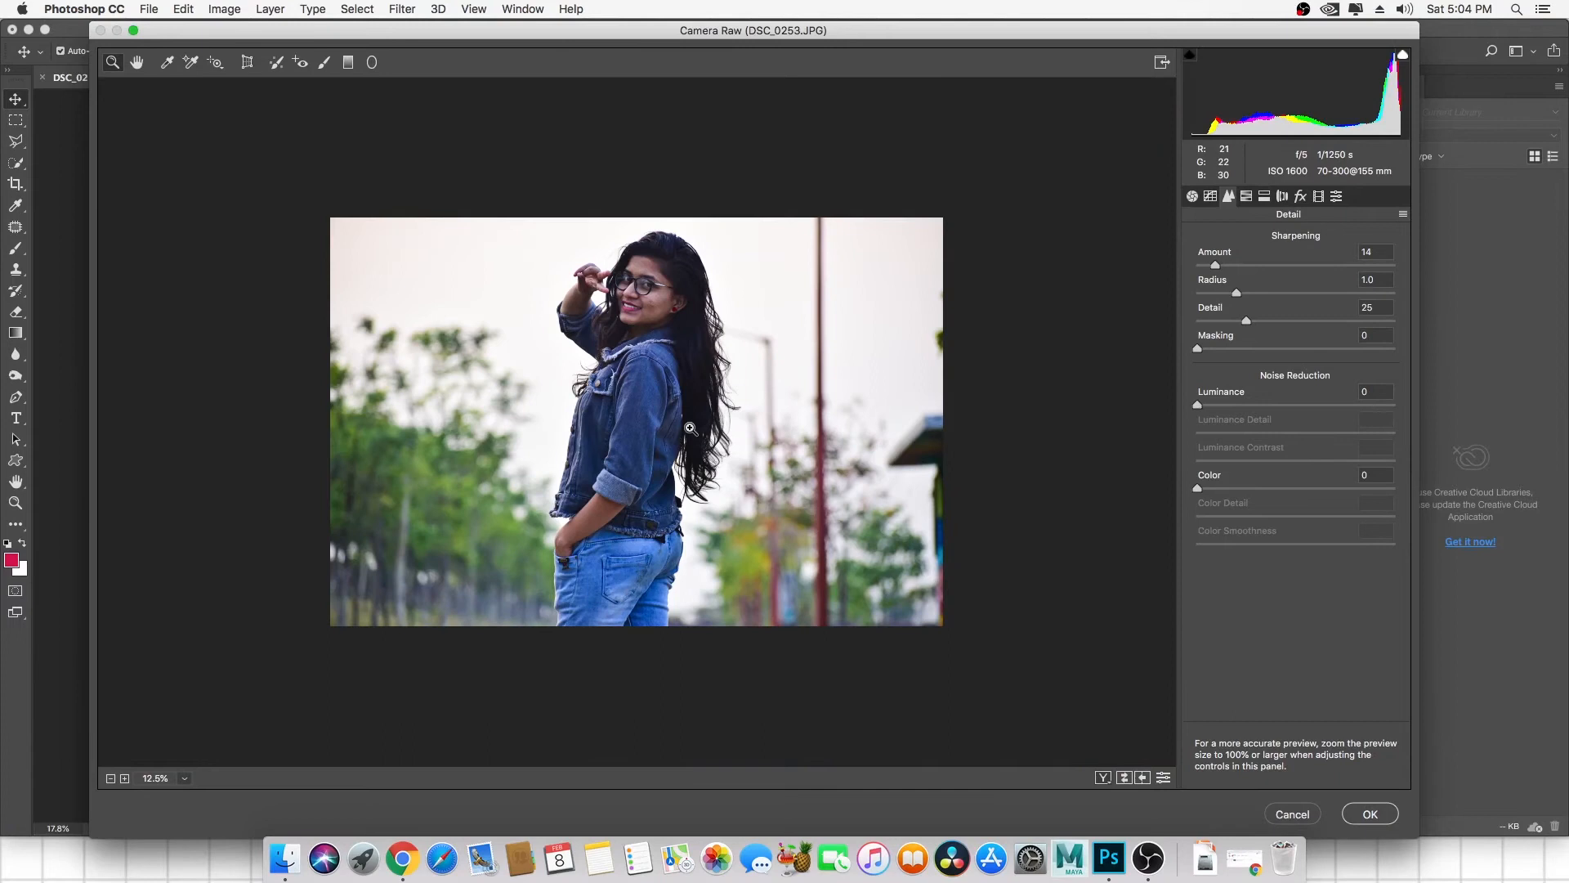
{"action": "left_click", "coordinate": [689, 428]}
{"action": "left_click", "coordinate": [184, 778]}
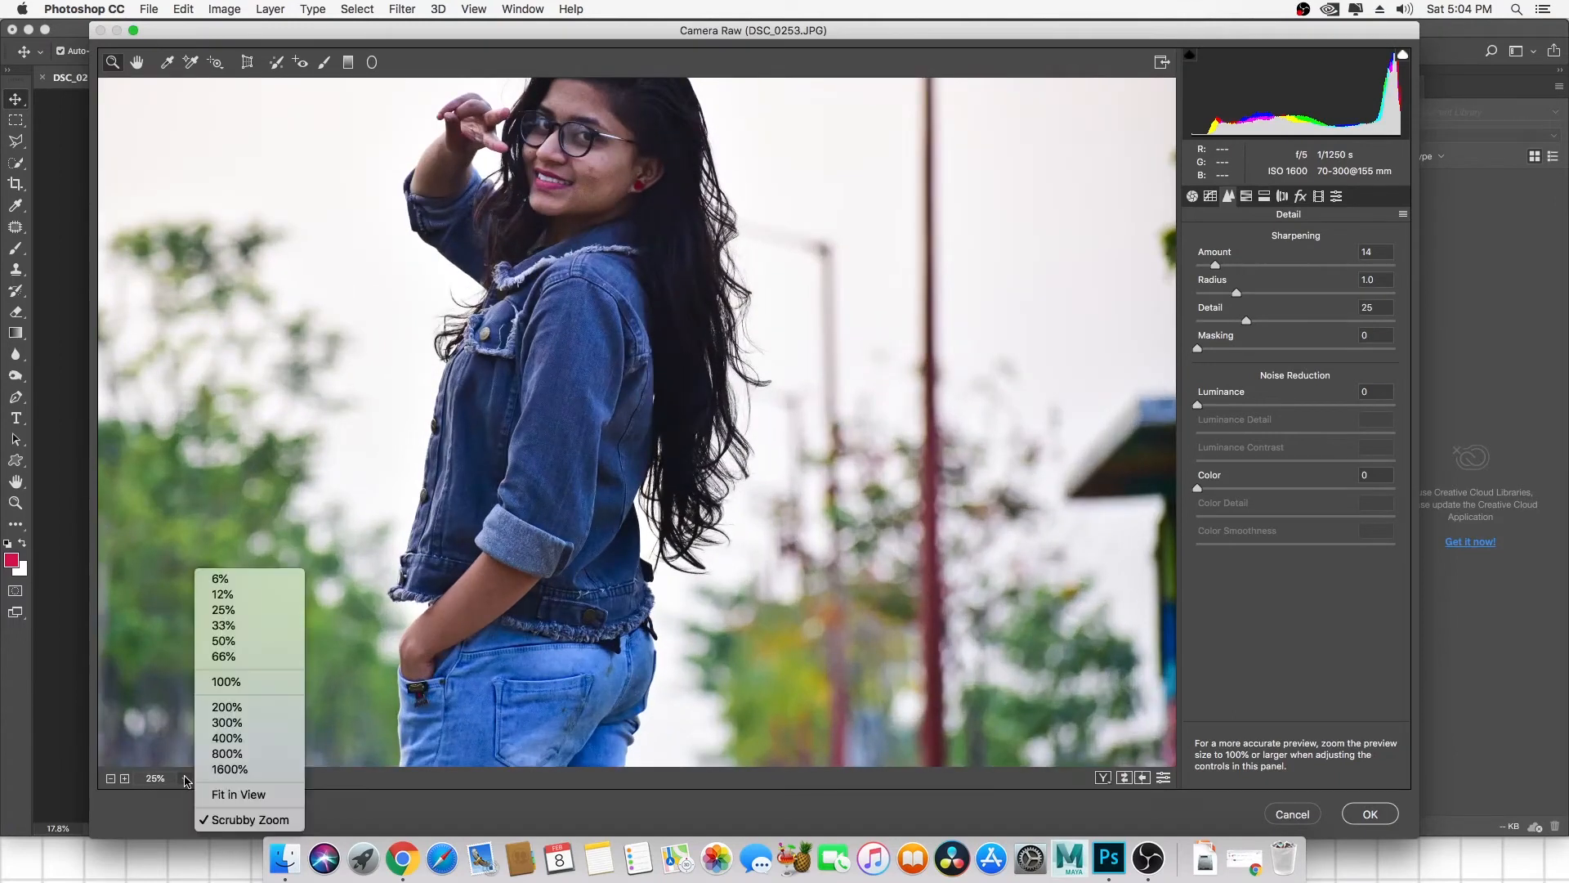
{"action": "left_click", "coordinate": [232, 793]}
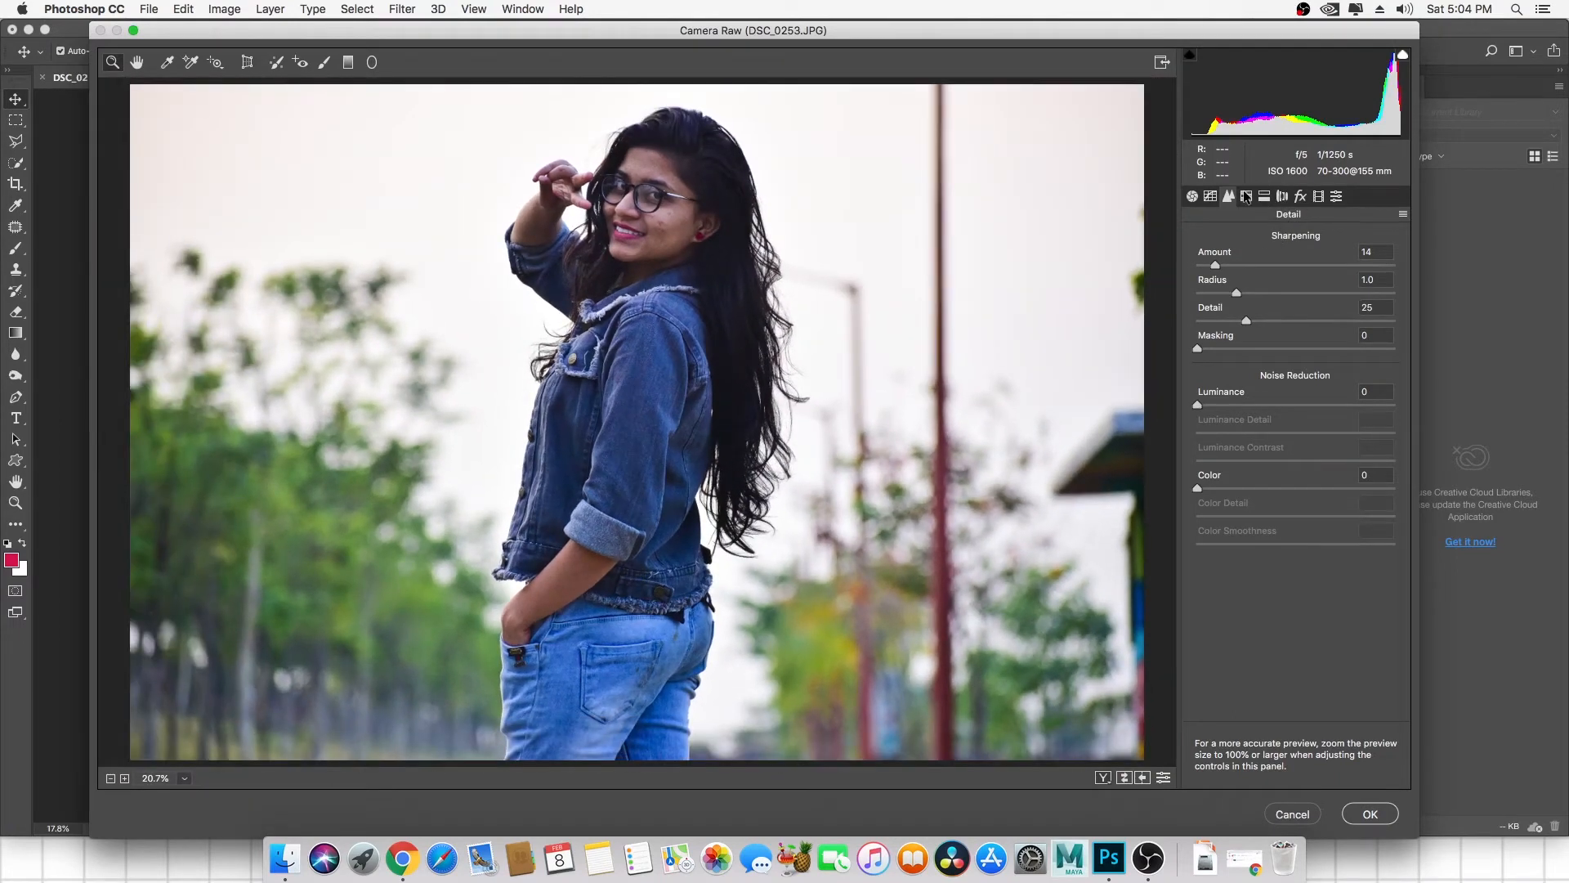
Look through the HSL hue, saturation and luminance adjustments and return to the hue ones.
{"action": "left_click", "coordinate": [1245, 197]}
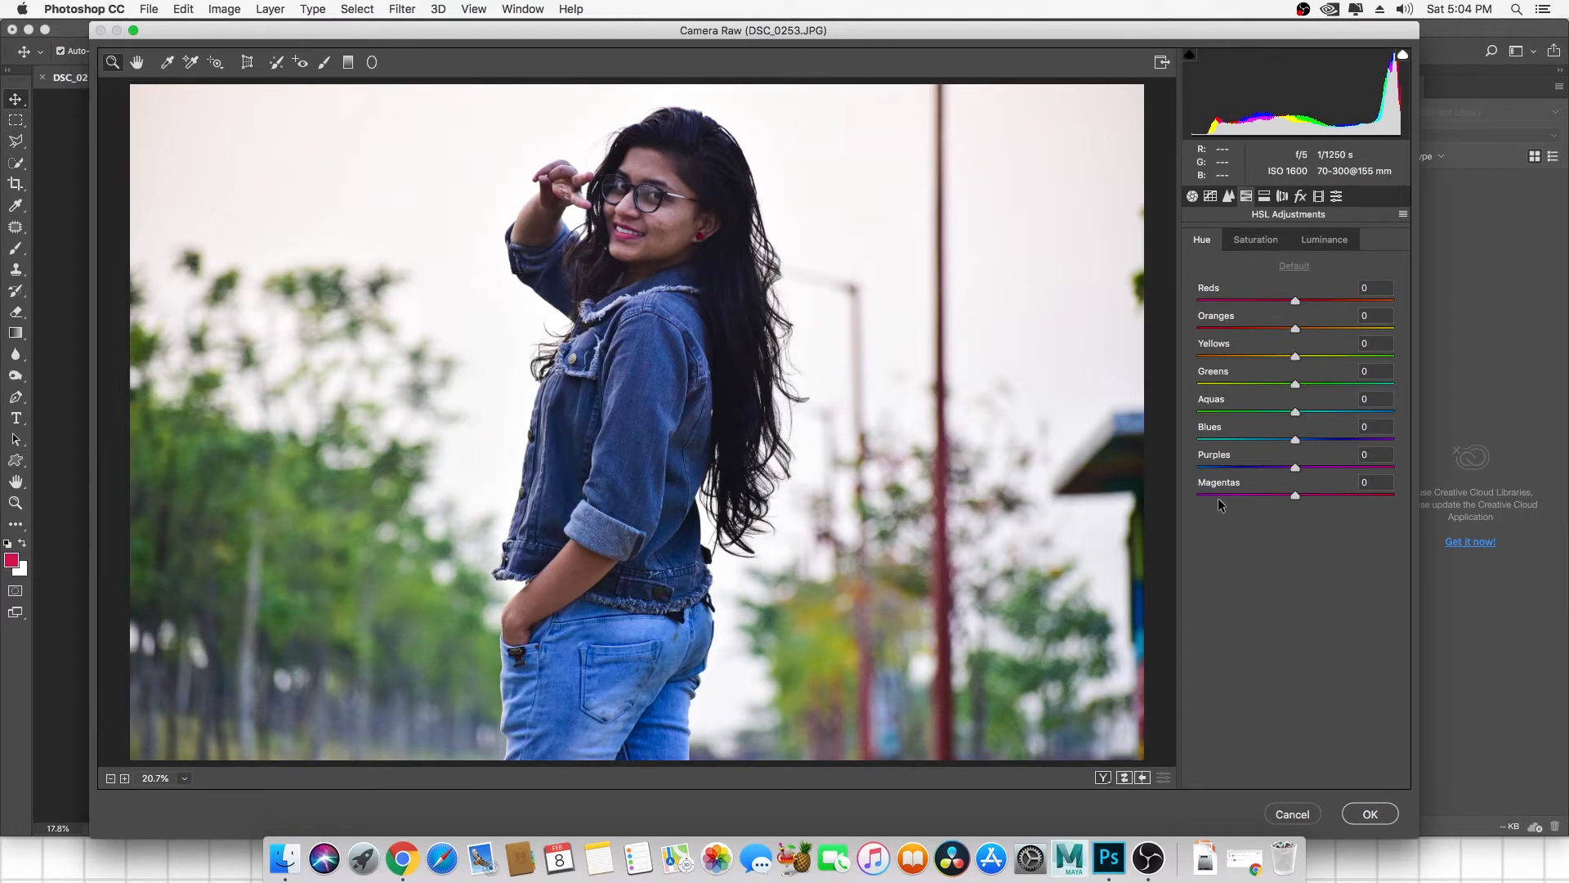
{"action": "left_click", "coordinate": [1257, 240]}
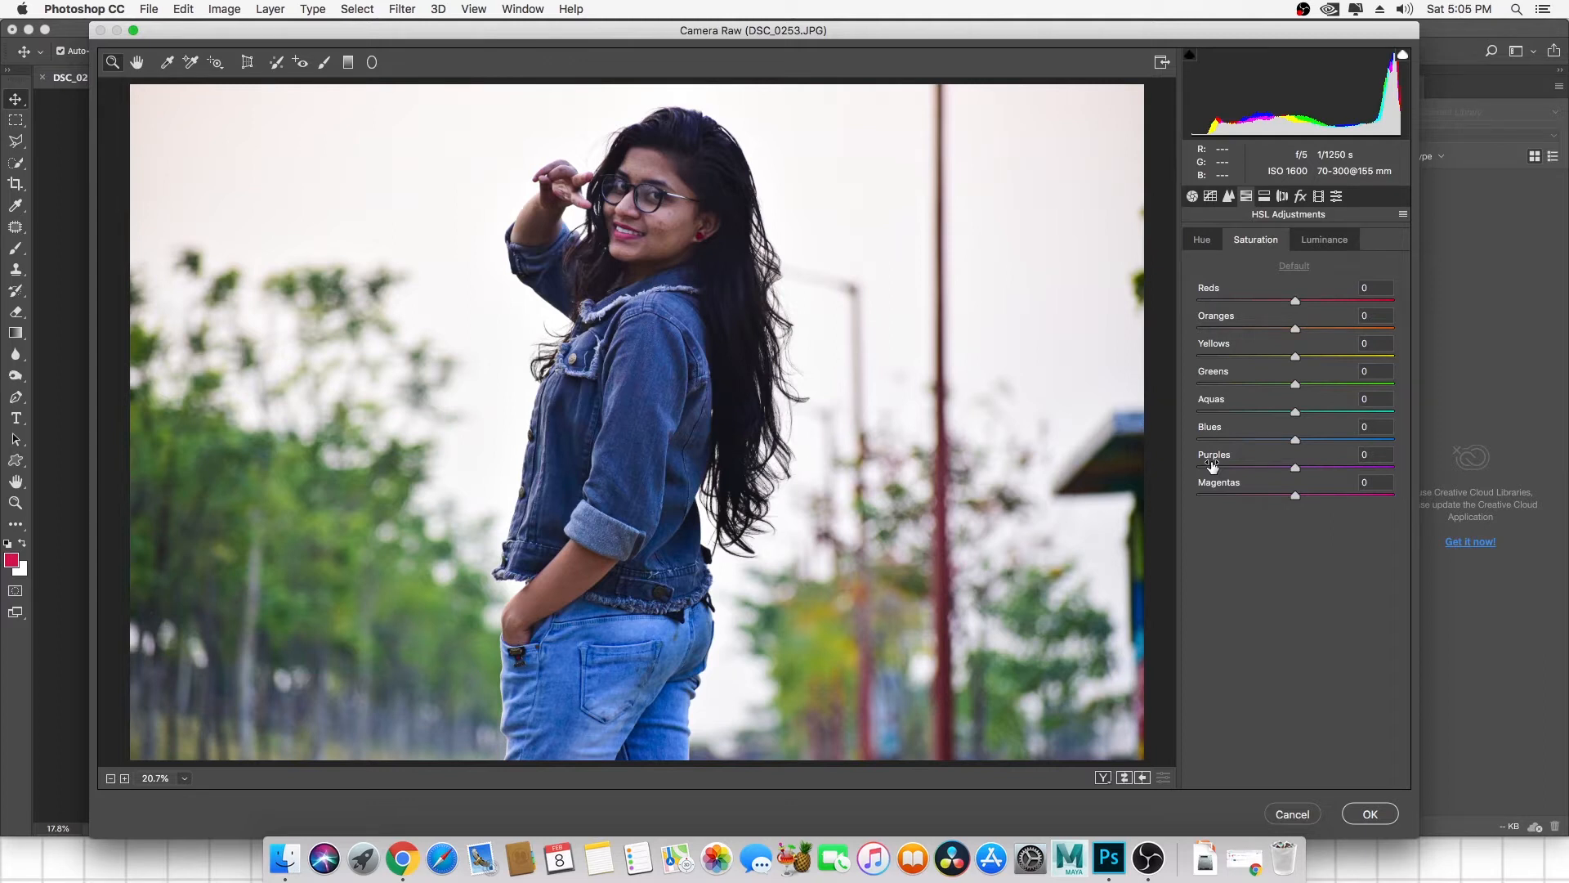
{"action": "left_click", "coordinate": [1317, 242]}
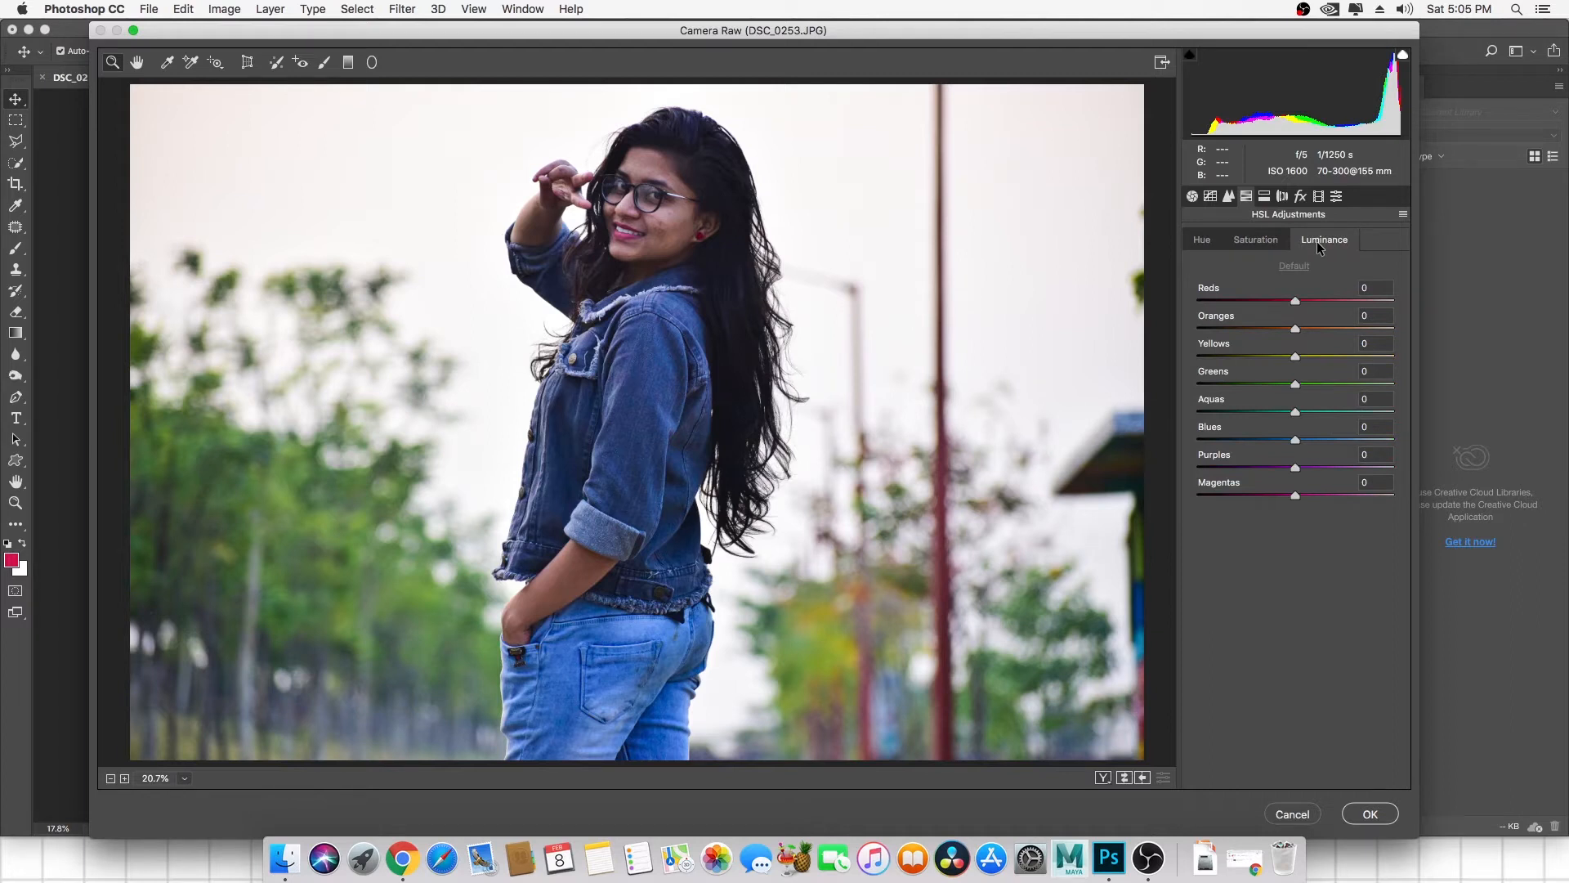
{"action": "left_click", "coordinate": [1203, 241]}
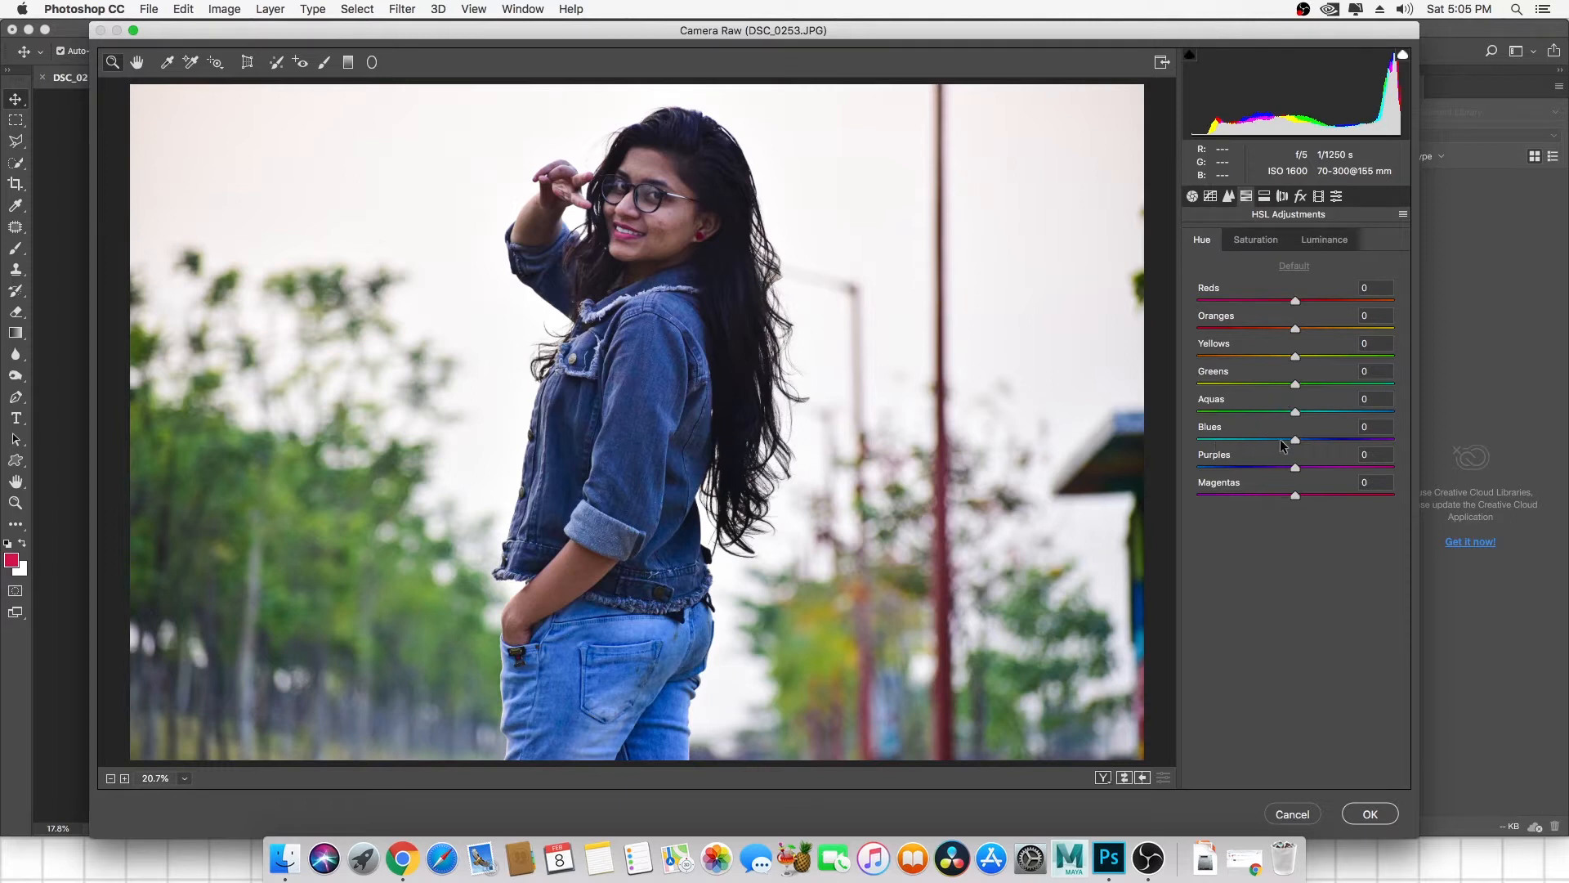
Try shifting the Blues hue in both directions, including -38 and +33, to compare the denim colours.
{"action": "left_click_drag", "start_coordinate": [1295, 440], "coordinate": [1272, 442]}
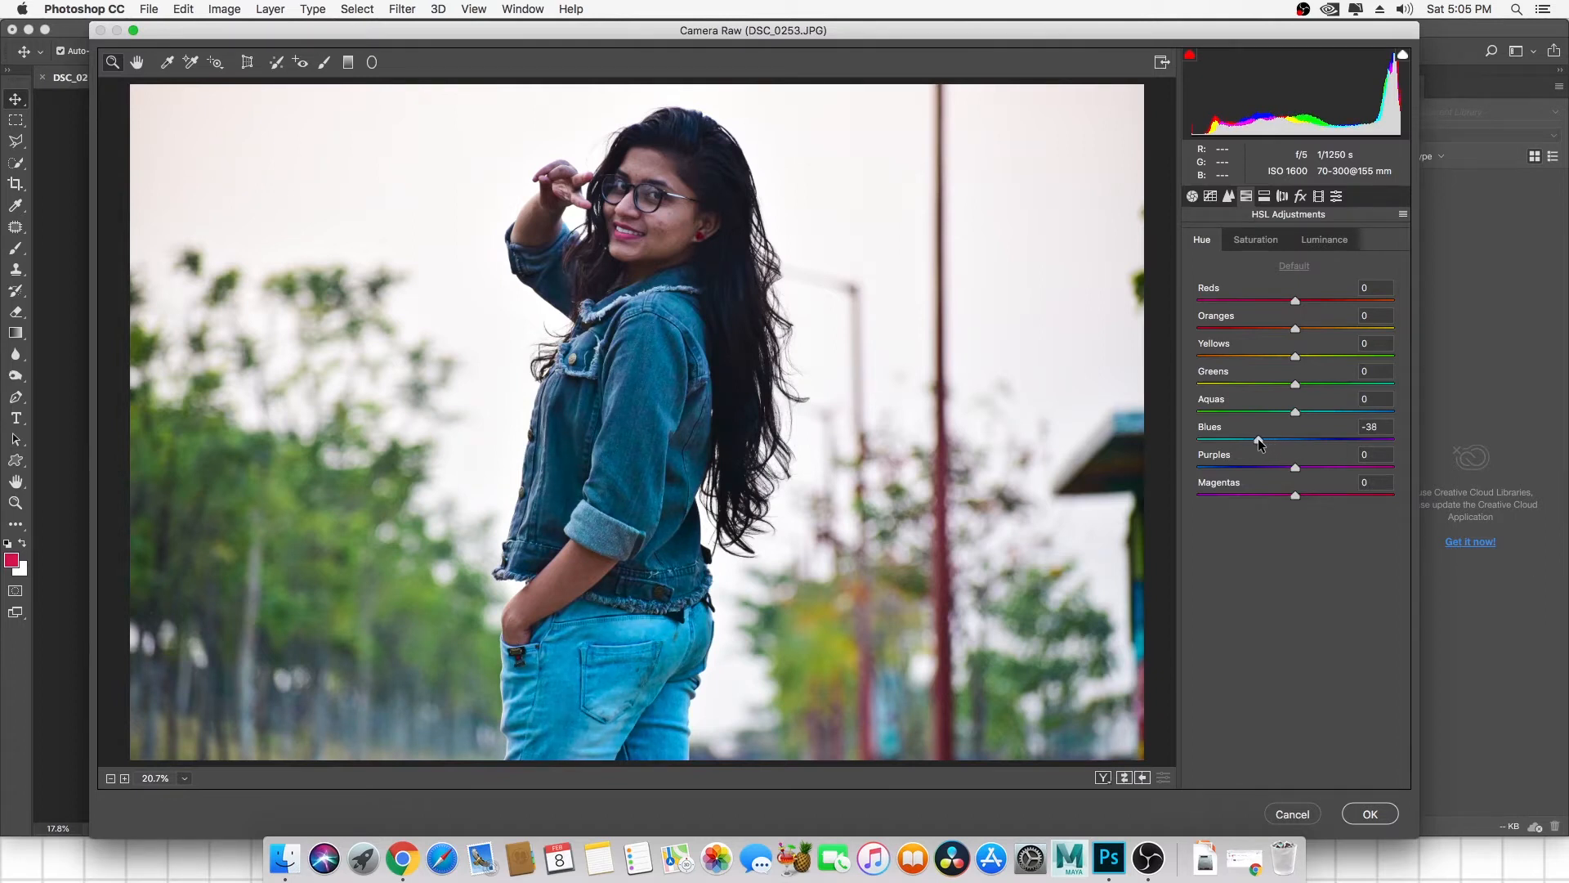
{"action": "left_click_drag", "start_coordinate": [1259, 440], "coordinate": [1259, 440]}
{"action": "left_click_drag", "start_coordinate": [1262, 438], "coordinate": [1325, 444]}
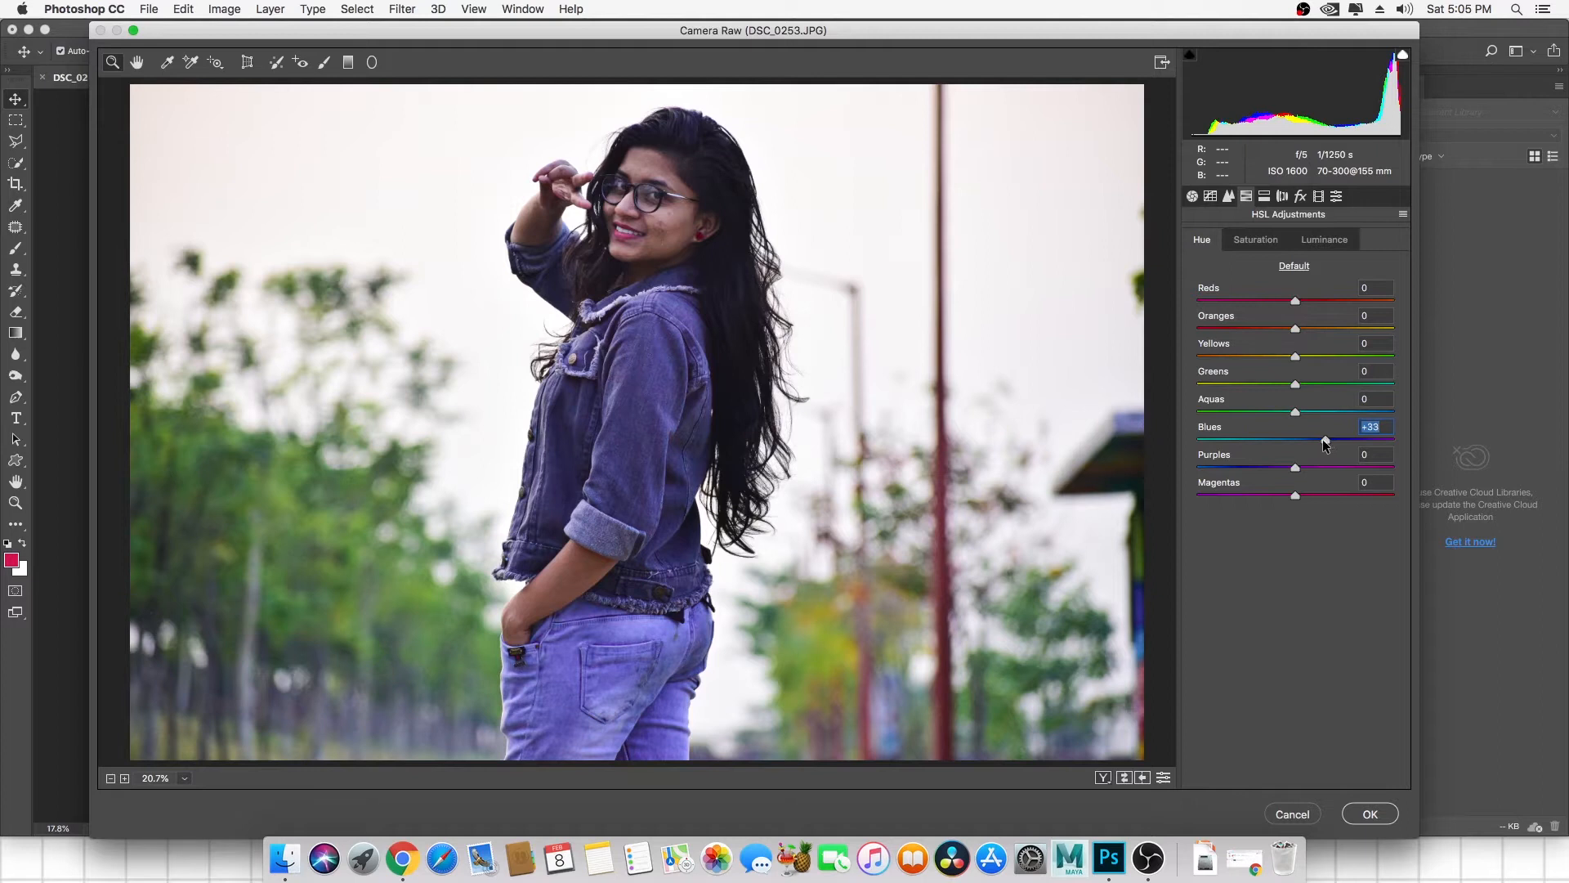
{"action": "mouse_move", "coordinate": [1329, 439]}
{"action": "left_mouse_down"}
{"action": "mouse_move", "coordinate": [1202, 439]}
{"action": "mouse_move", "coordinate": [1303, 443]}
{"action": "left_mouse_up"}
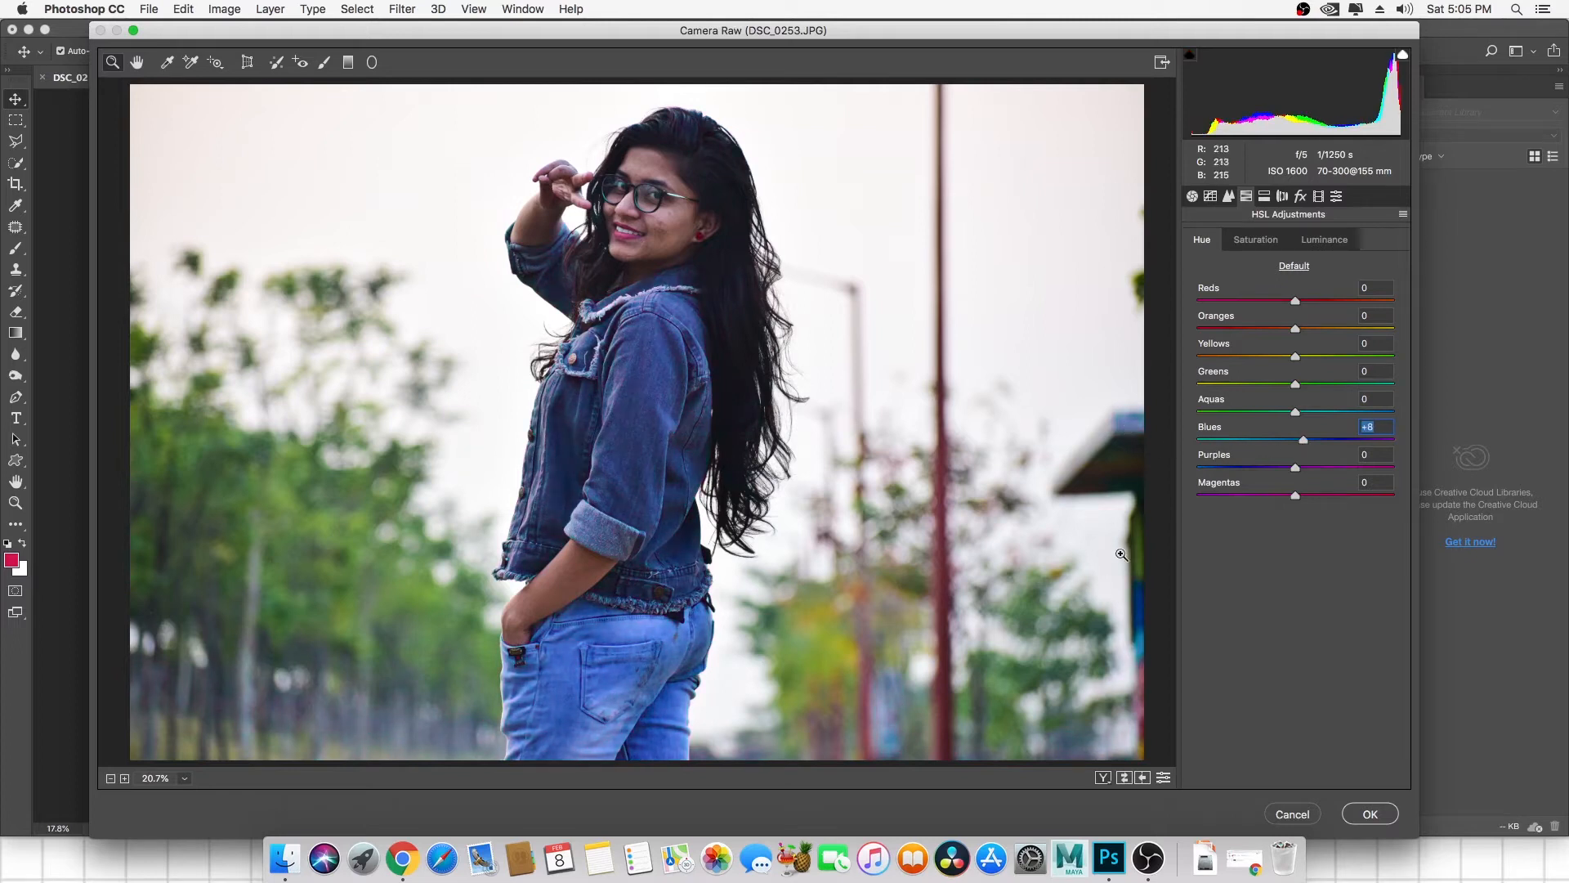
Set the Blues hue to -28 and the Greens hue to -100.
{"action": "left_click_drag", "start_coordinate": [1303, 442], "coordinate": [1269, 457]}
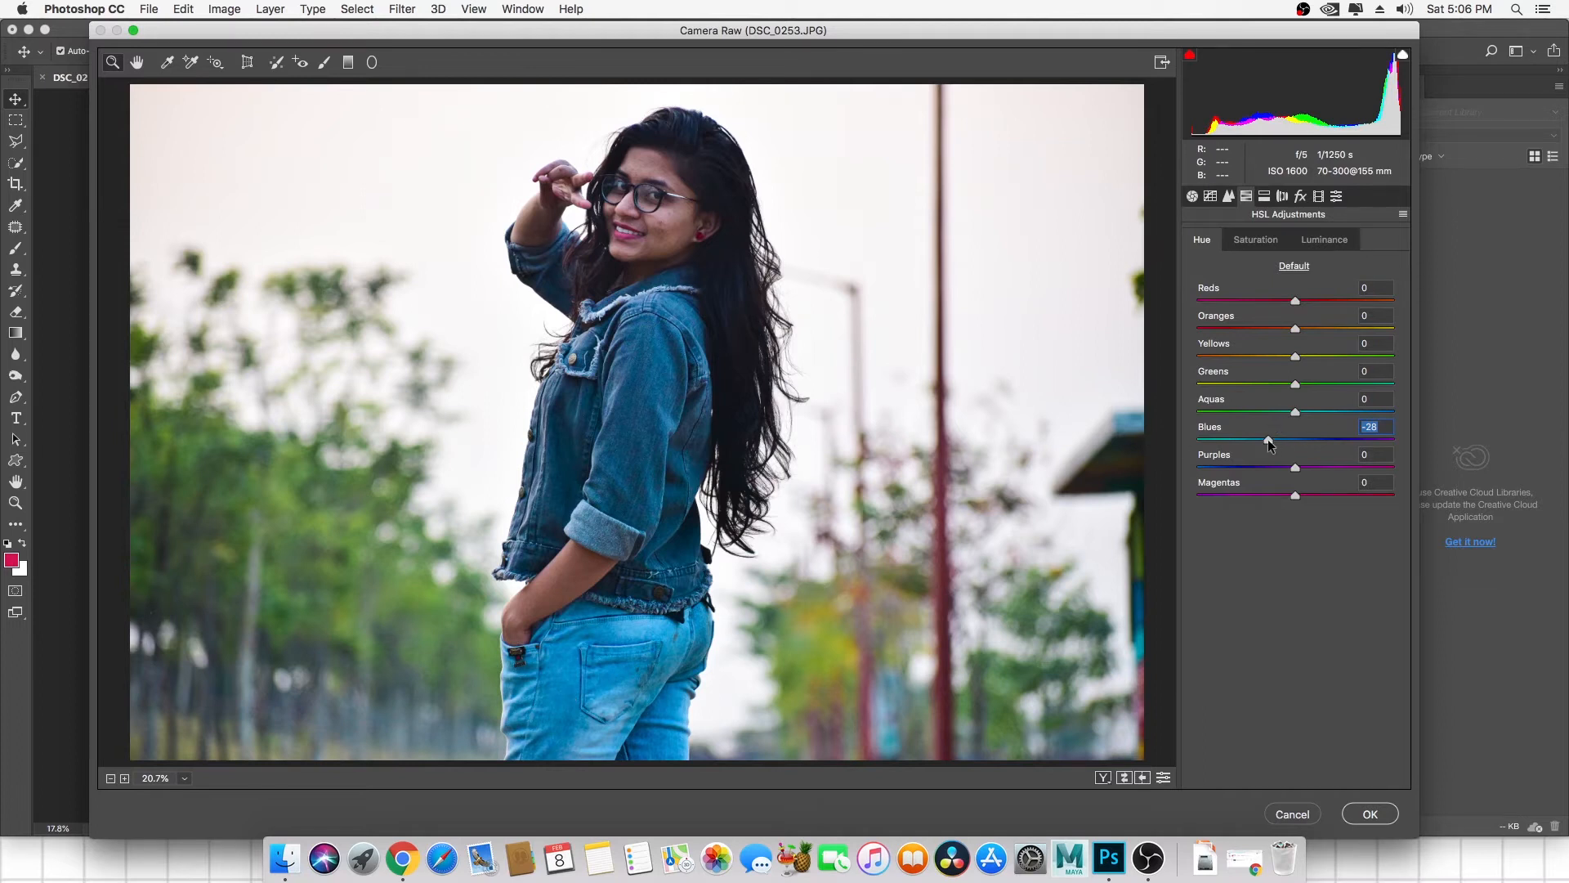
{"action": "left_click_drag", "start_coordinate": [1264, 438], "coordinate": [1273, 440]}
{"action": "left_click_drag", "start_coordinate": [1295, 384], "coordinate": [1125, 391]}
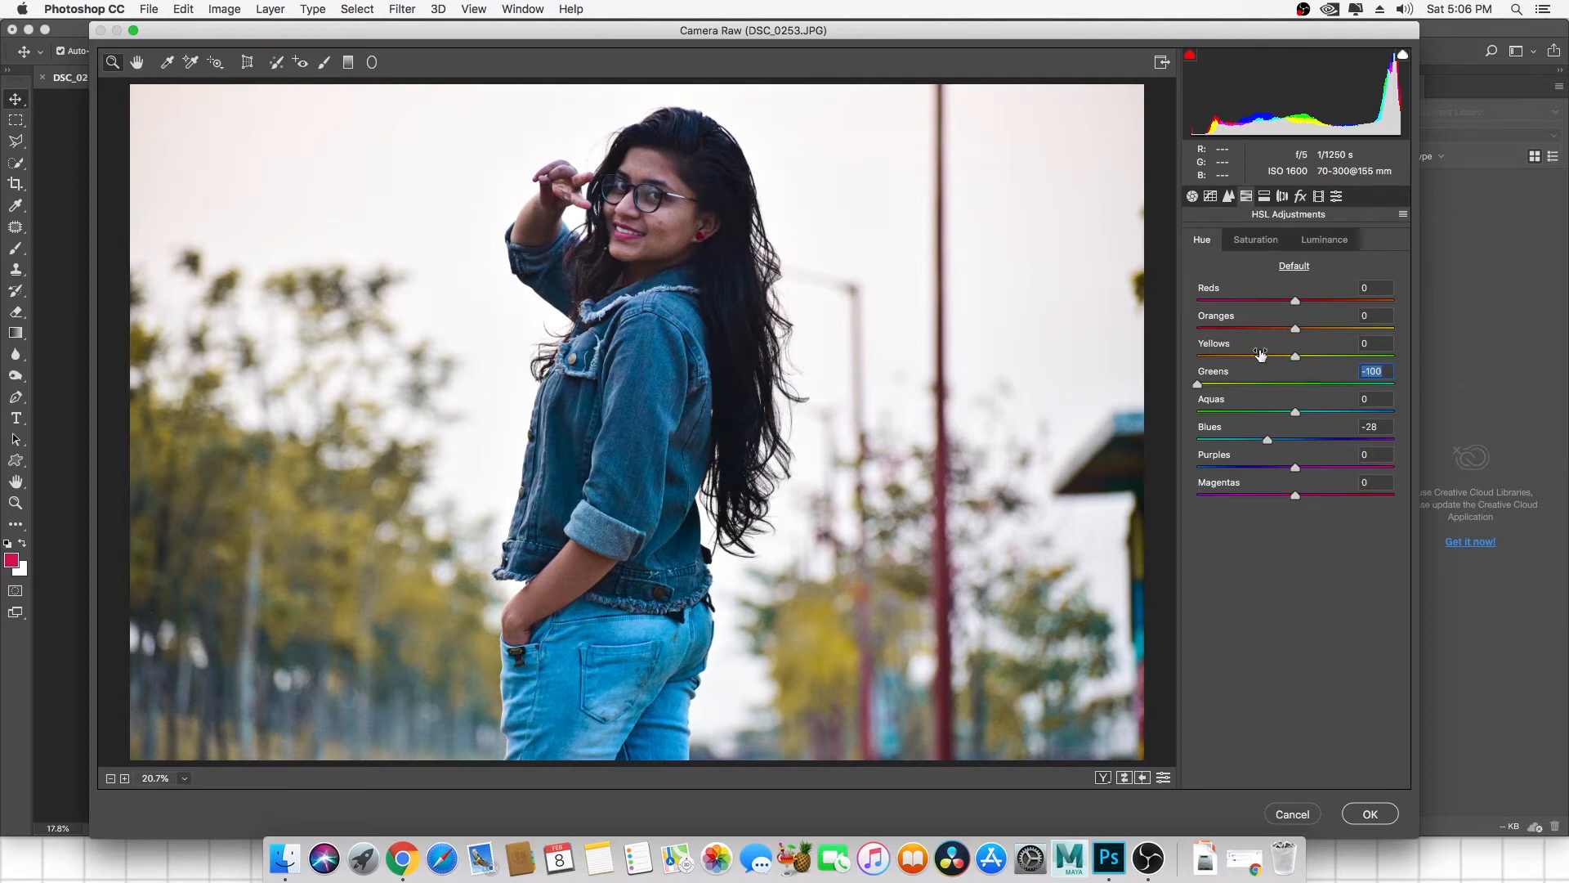
Set the HSL saturation of the Yellows to +100 and try out the Oranges saturation.
{"action": "left_click", "coordinate": [1246, 243]}
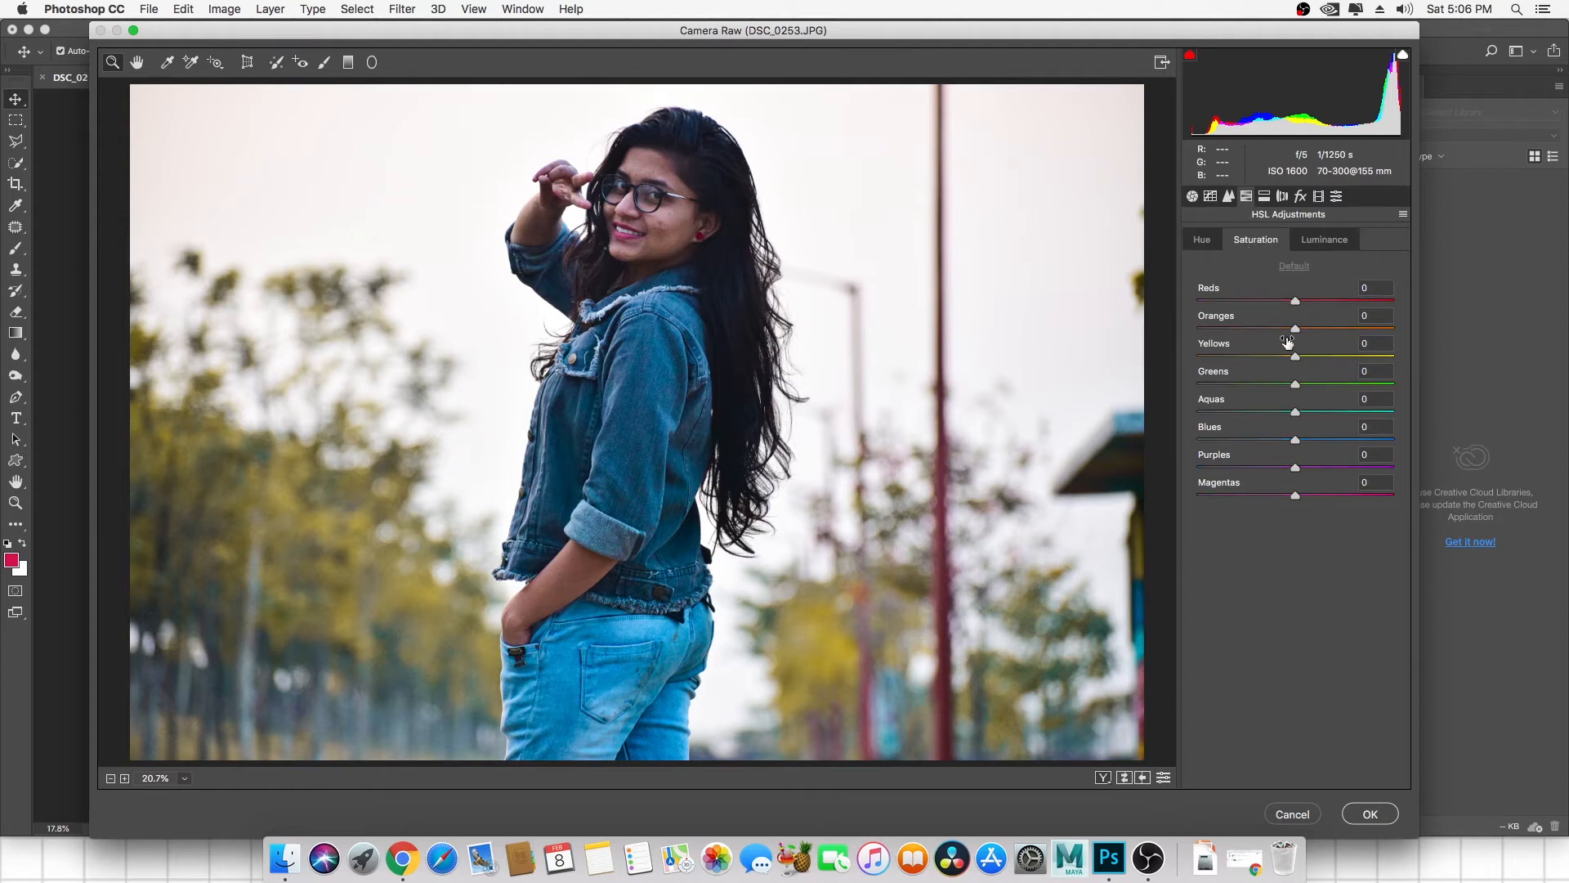
{"action": "left_click_drag", "start_coordinate": [1300, 358], "coordinate": [1396, 355]}
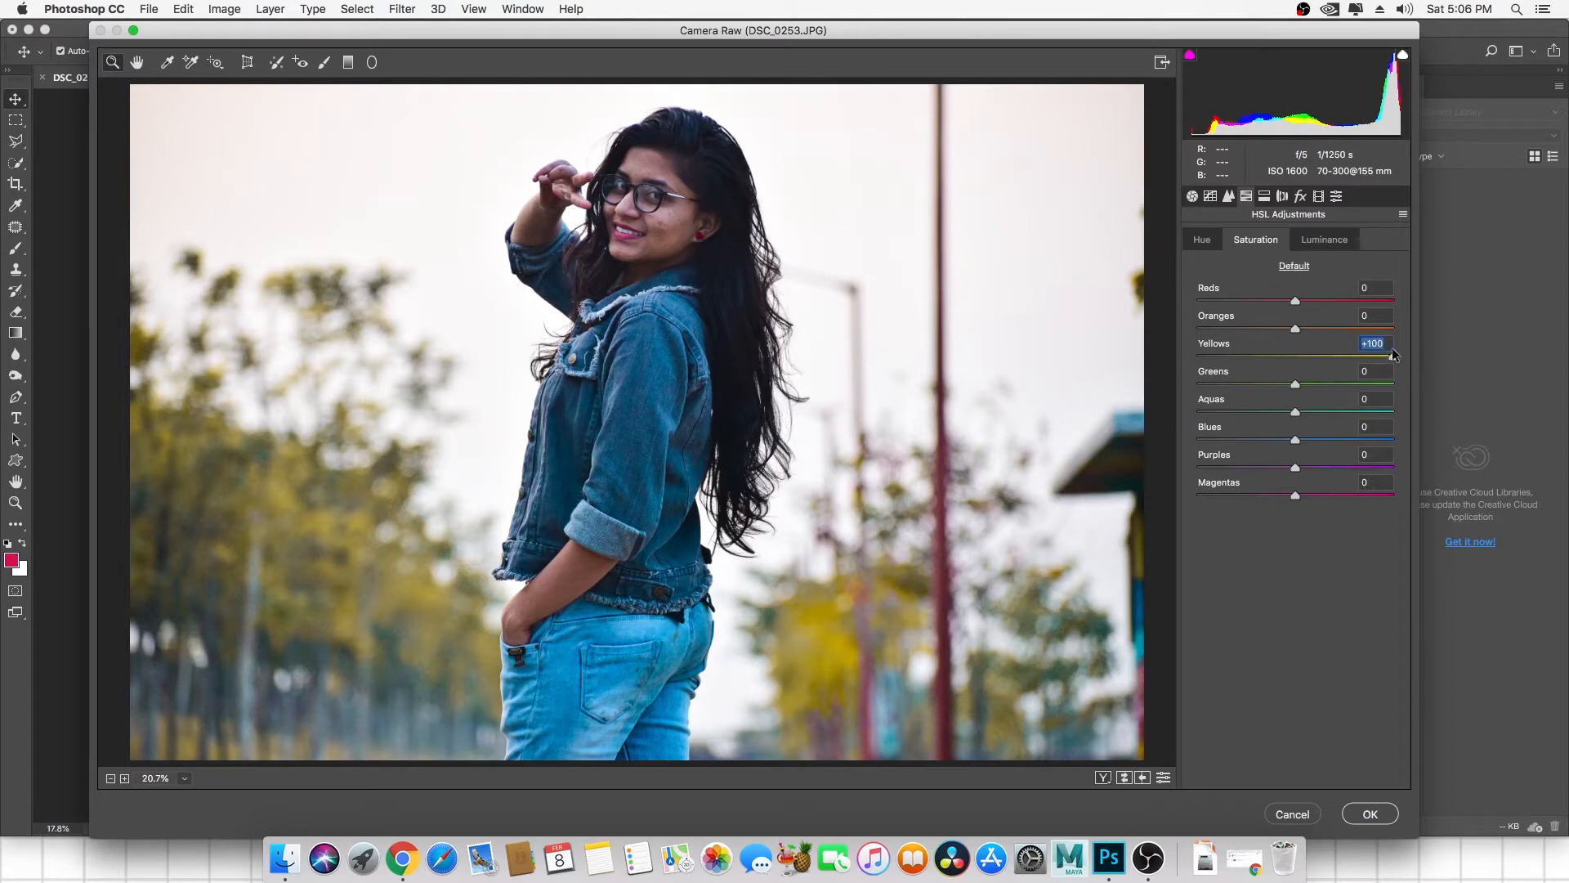
{"action": "mouse_move", "coordinate": [1297, 327]}
{"action": "left_mouse_down"}
{"action": "mouse_move", "coordinate": [1361, 326]}
{"action": "mouse_move", "coordinate": [1258, 340]}
{"action": "mouse_move", "coordinate": [1330, 342]}
{"action": "mouse_move", "coordinate": [1317, 349]}
{"action": "left_mouse_up"}
Look through the HSL Luminance, Split Toning, Lens Corrections and Effects settings, trying the shadows hue and saturation.
{"action": "left_click", "coordinate": [1323, 242]}
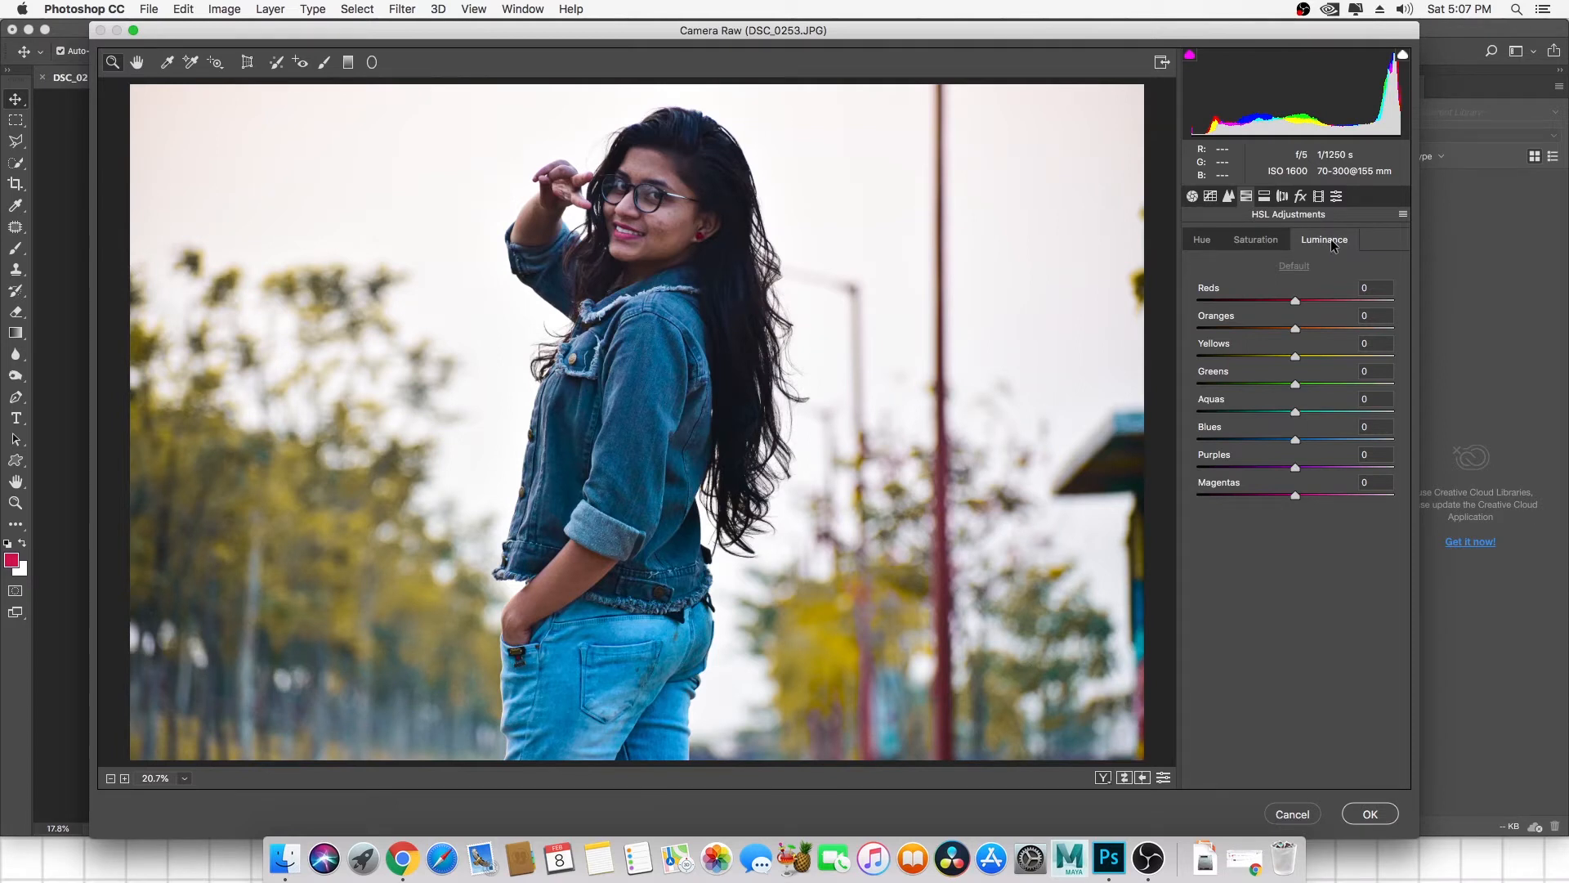
{"action": "left_click", "coordinate": [1262, 198]}
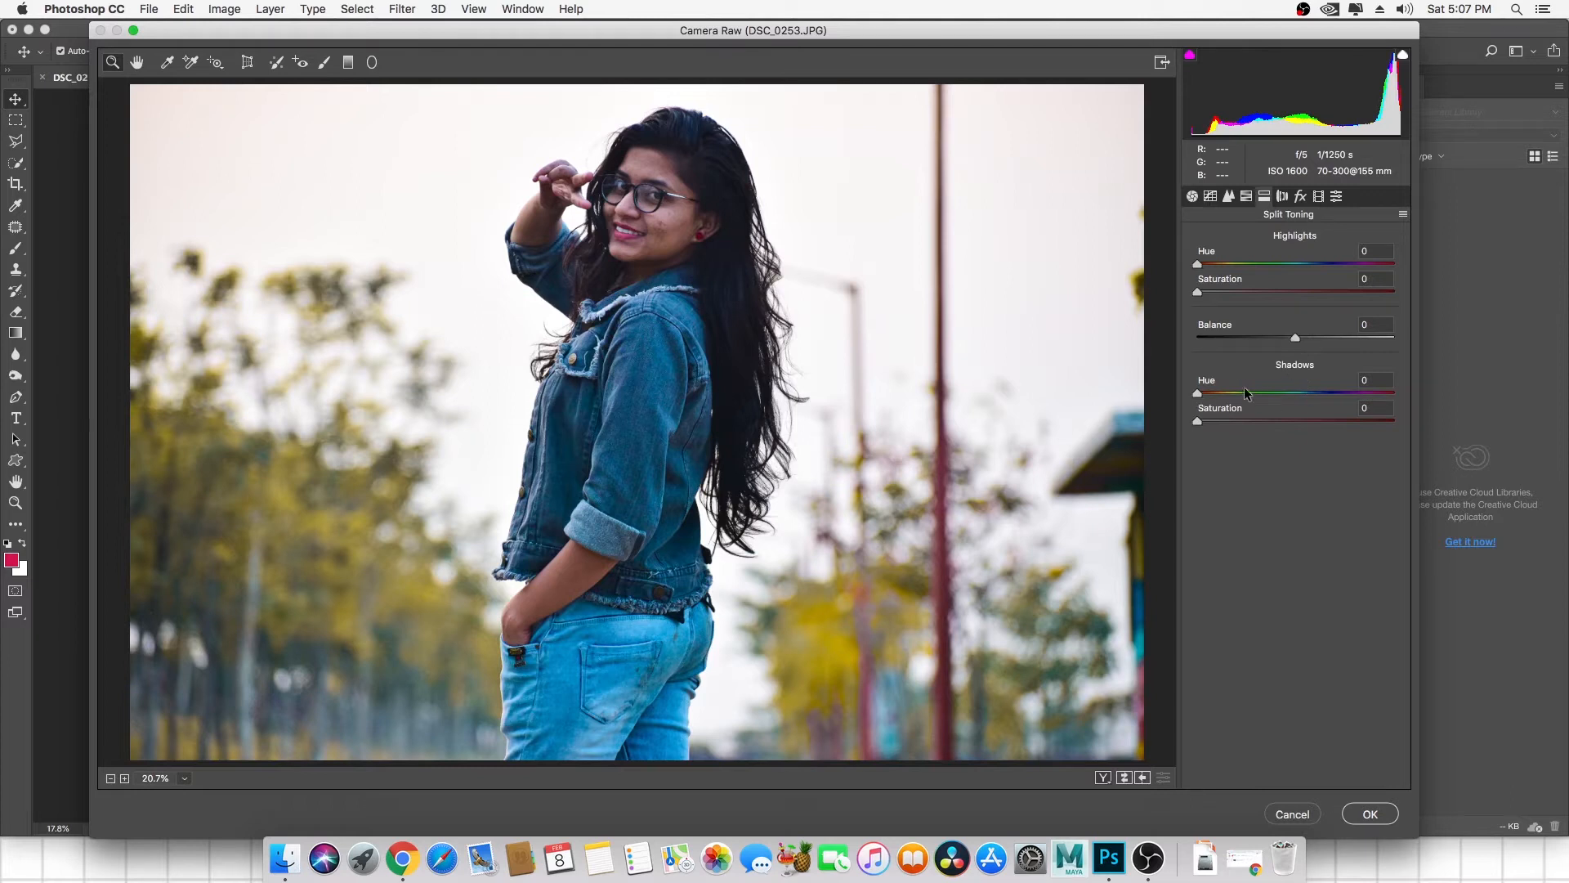
{"action": "left_click_drag", "start_coordinate": [1198, 393], "coordinate": [1142, 403]}
{"action": "mouse_move", "coordinate": [1198, 420]}
{"action": "left_mouse_down"}
{"action": "mouse_move", "coordinate": [1319, 421]}
{"action": "mouse_move", "coordinate": [1243, 425]}
{"action": "mouse_move", "coordinate": [1258, 425]}
{"action": "mouse_move", "coordinate": [1221, 393]}
{"action": "mouse_move", "coordinate": [1241, 393]}
{"action": "mouse_move", "coordinate": [1214, 393]}
{"action": "mouse_move", "coordinate": [1348, 393]}
{"action": "mouse_move", "coordinate": [1213, 391]}
{"action": "mouse_move", "coordinate": [1185, 404]}
{"action": "mouse_move", "coordinate": [1226, 421]}
{"action": "mouse_move", "coordinate": [1178, 413]}
{"action": "left_mouse_up"}
{"action": "left_click", "coordinate": [1282, 197]}
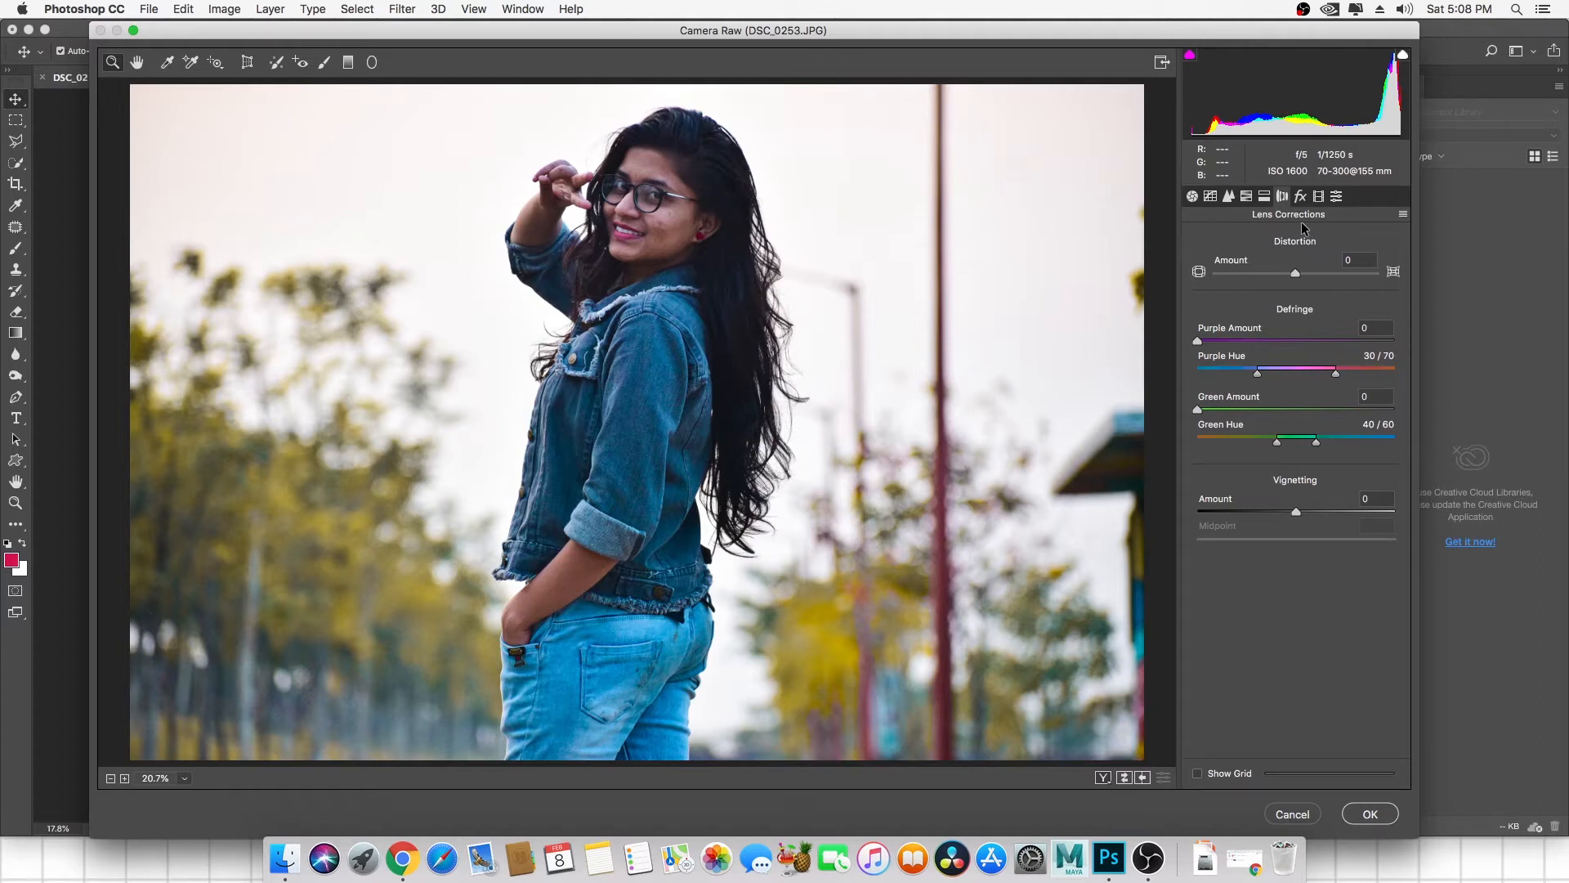
{"action": "left_click", "coordinate": [1301, 196]}
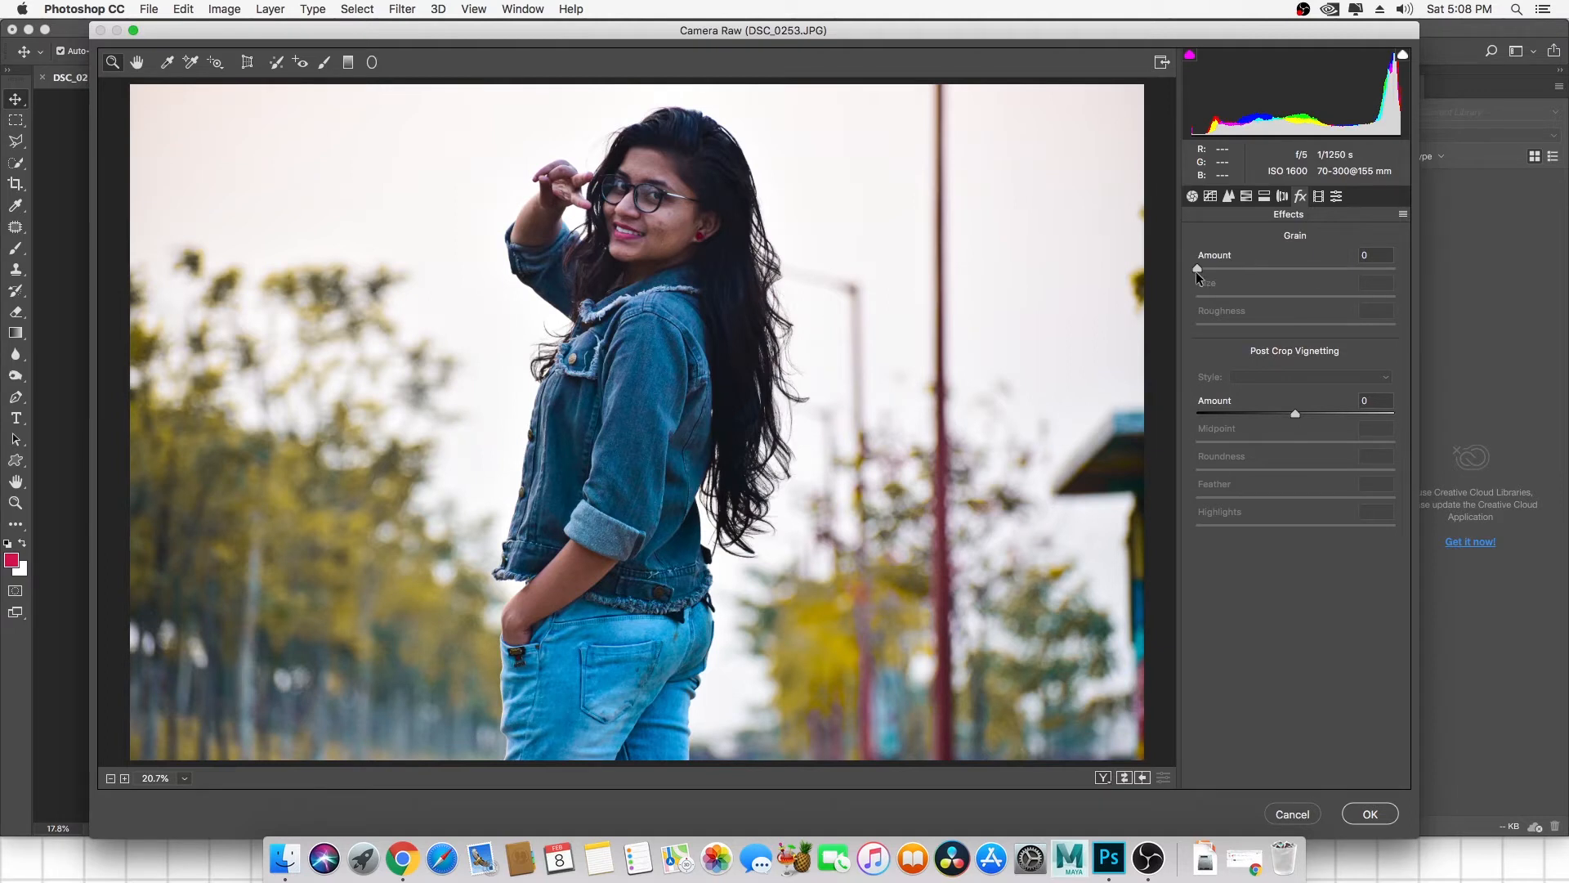
Examine the face, earring and hair for grain up close, then view the whole photo.
{"action": "left_click", "coordinate": [733, 309]}
{"action": "left_click", "coordinate": [733, 309]}
{"action": "left_click", "coordinate": [446, 365]}
{"action": "left_click", "coordinate": [446, 365]}
{"action": "left_click", "coordinate": [675, 384]}
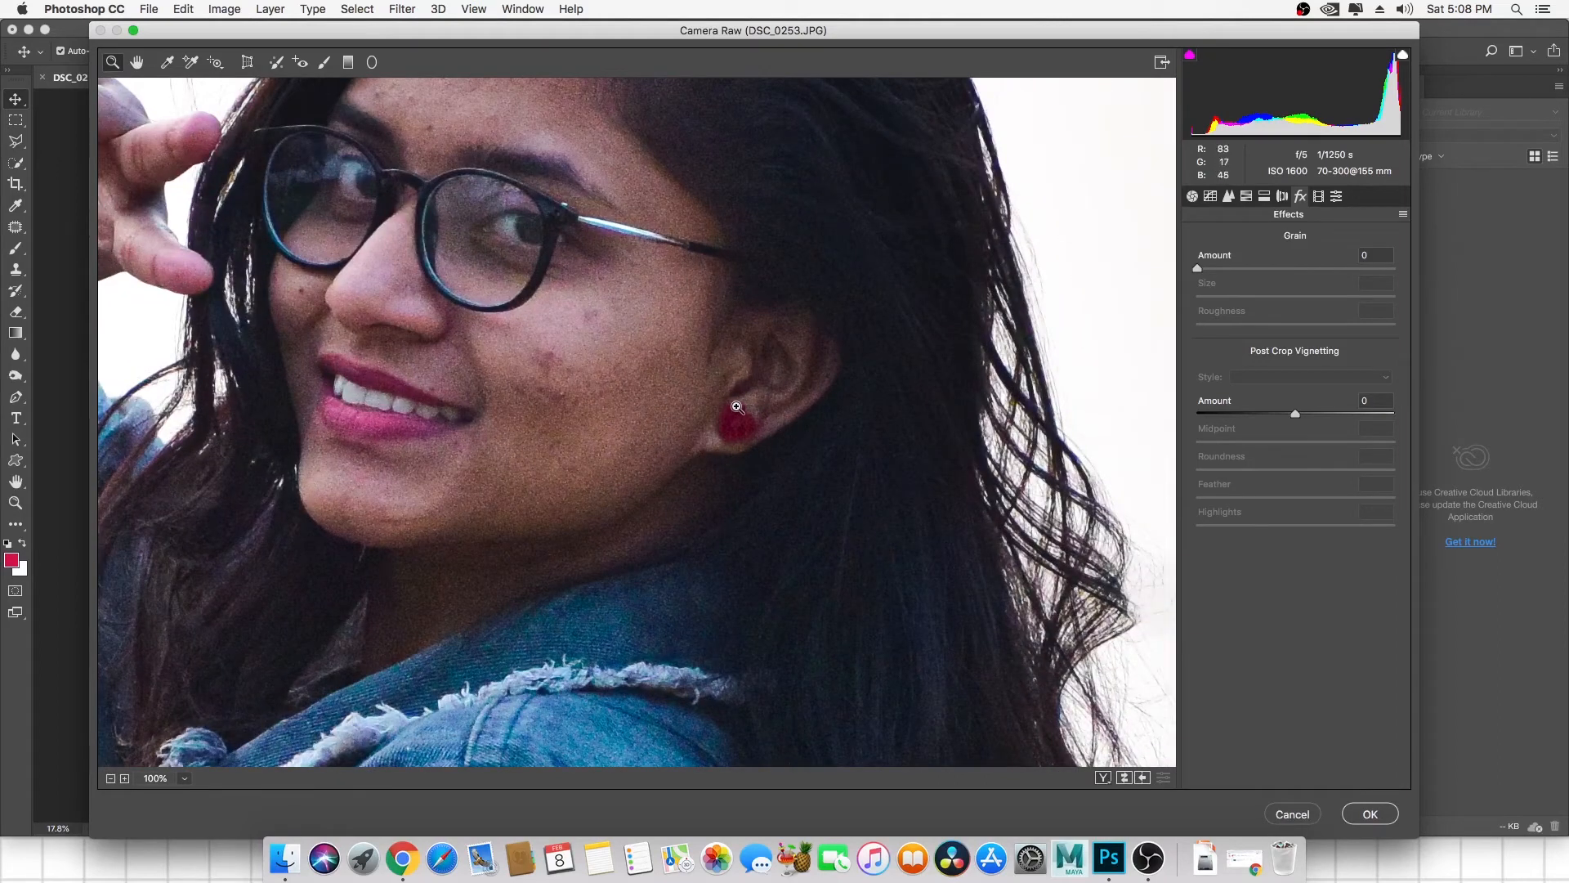
{"action": "left_click", "coordinate": [742, 347], "text": "alt"}
{"action": "left_click", "coordinate": [741, 346], "text": "alt"}
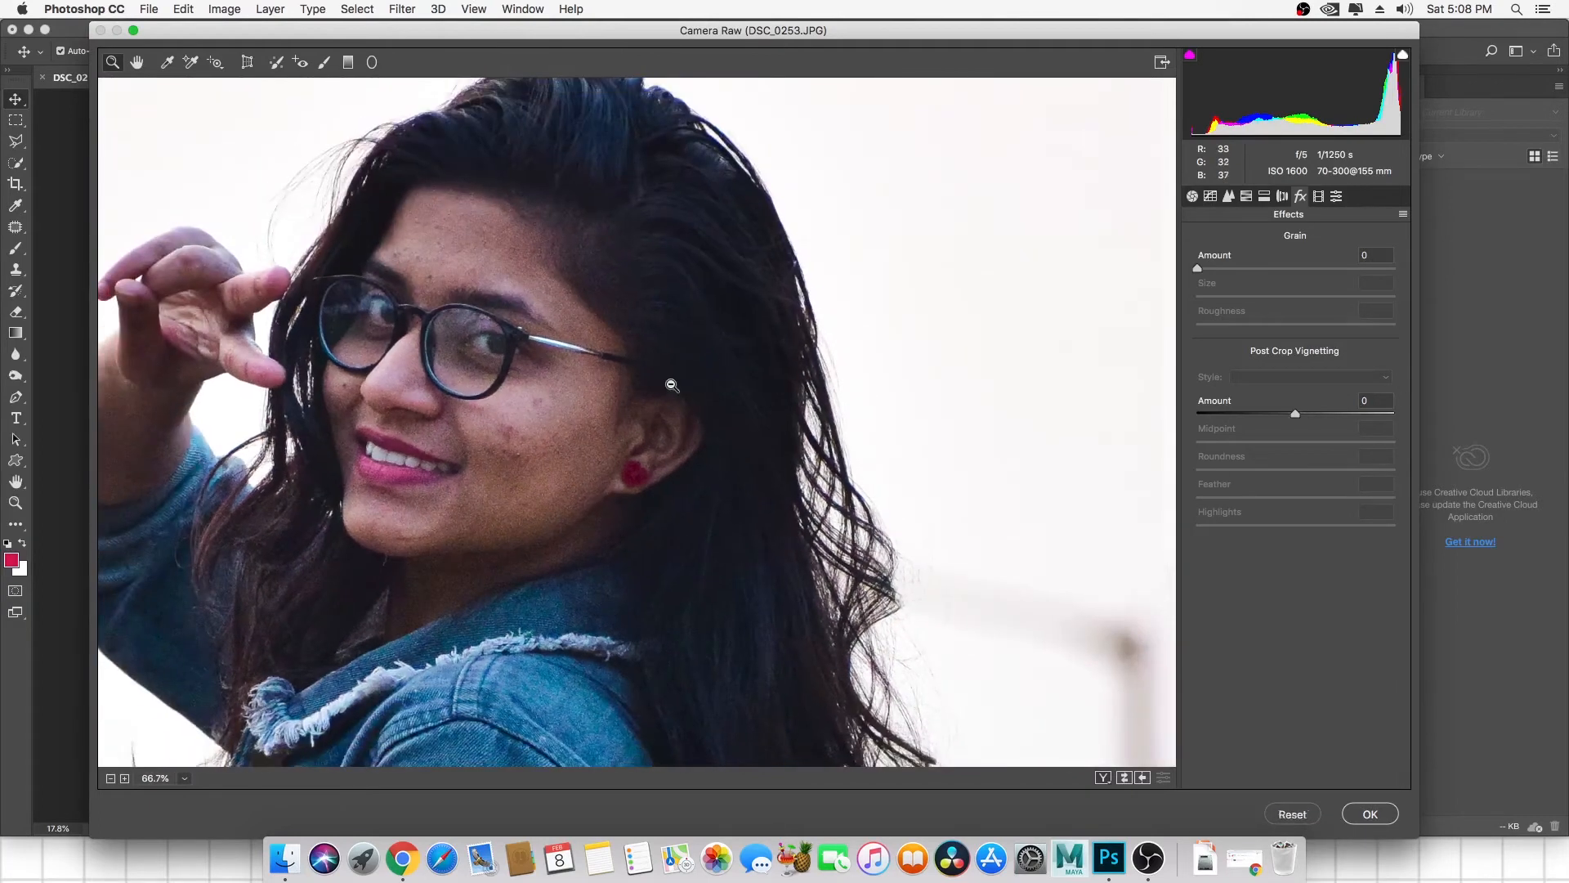
{"action": "left_click", "coordinate": [672, 386], "text": "alt"}
{"action": "left_click", "coordinate": [655, 395], "text": "alt"}
{"action": "left_click", "coordinate": [656, 394], "text": "alt"}
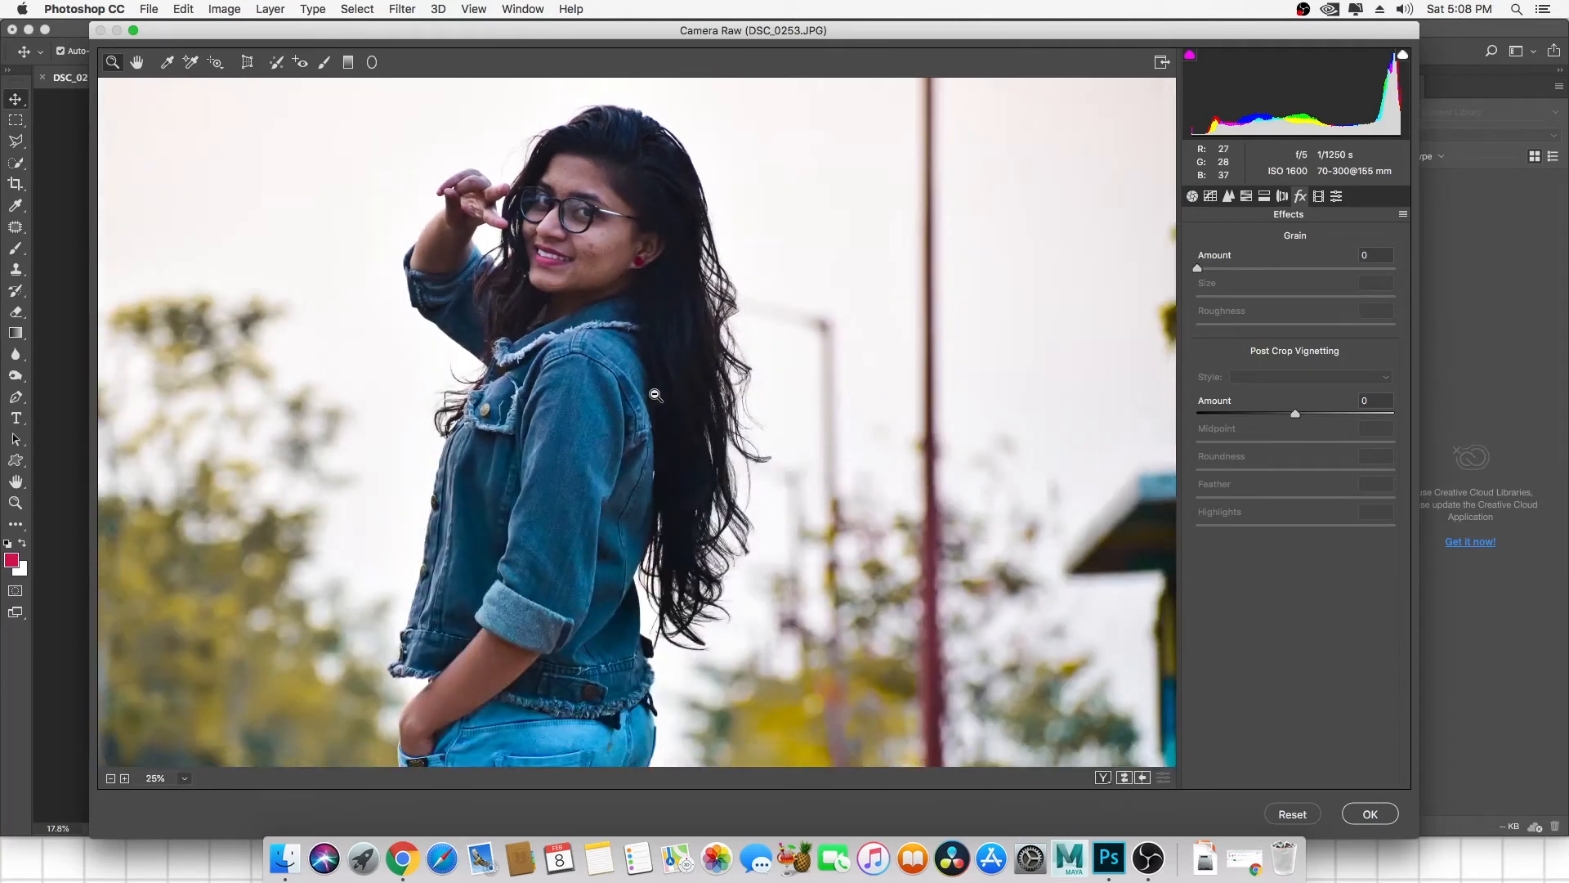
{"action": "left_click", "coordinate": [655, 395], "text": "alt"}
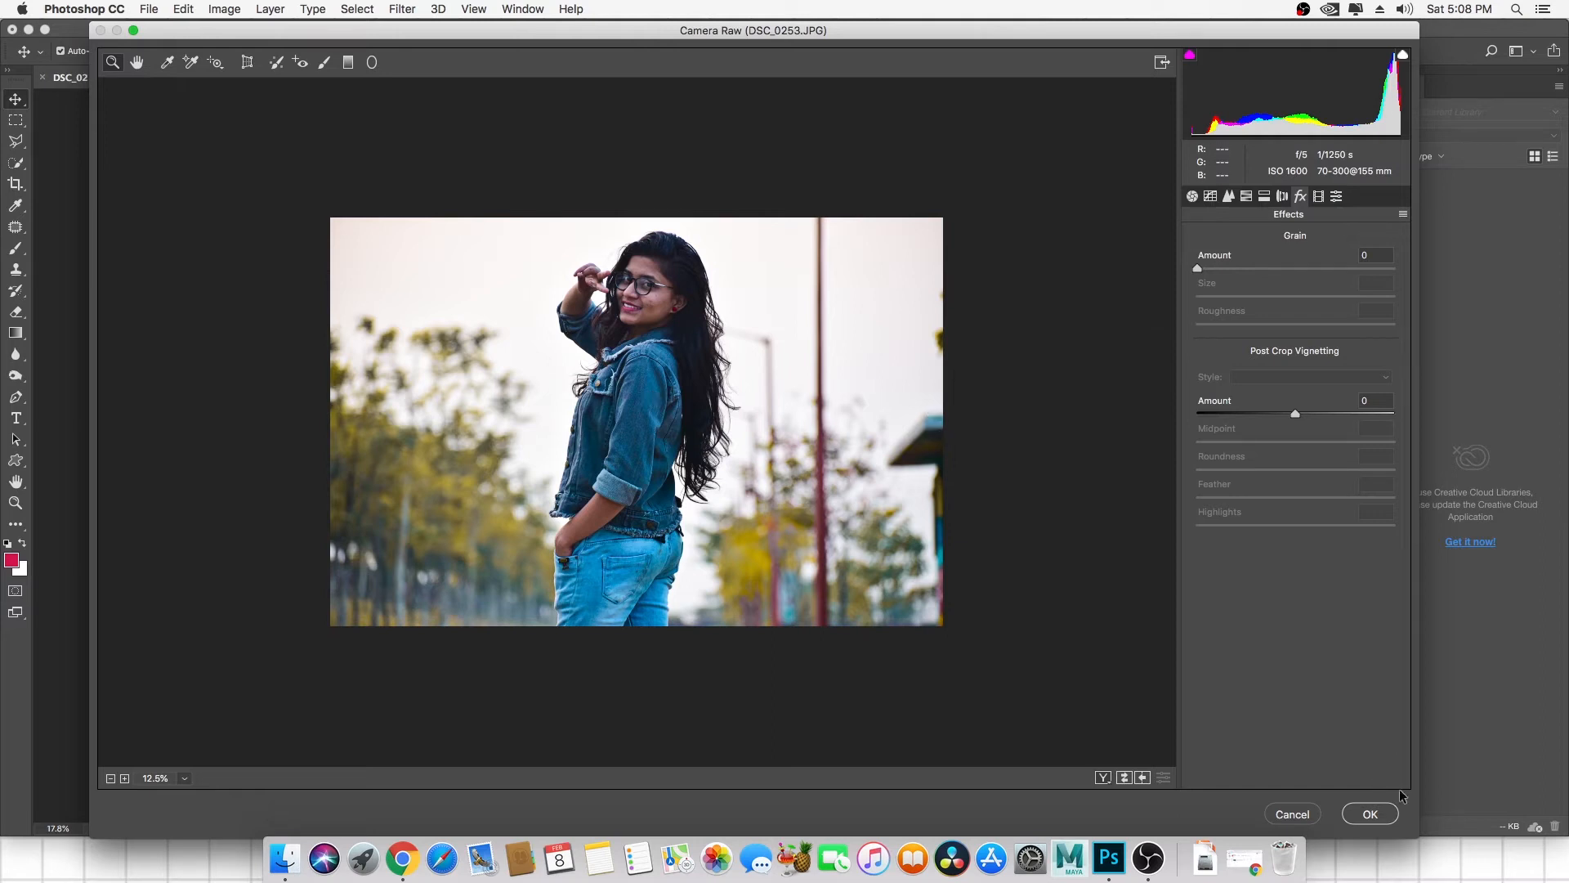
Apply the Camera Raw adjustments and compare the photo with its smart filters off and on.
{"action": "left_click", "coordinate": [1371, 814]}
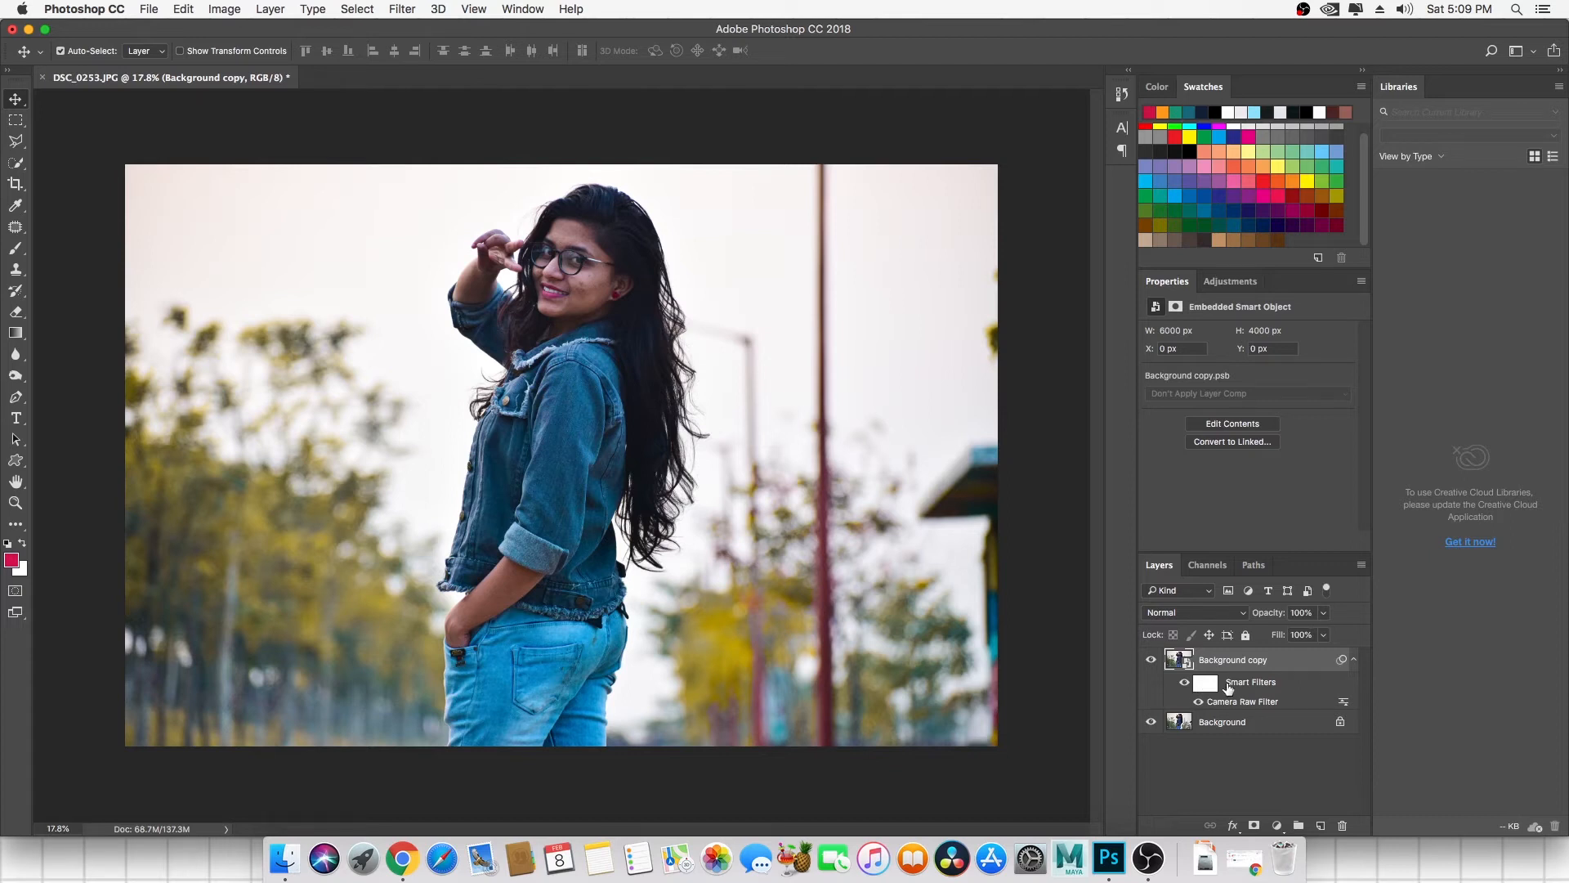
{"action": "left_click", "coordinate": [1185, 683]}
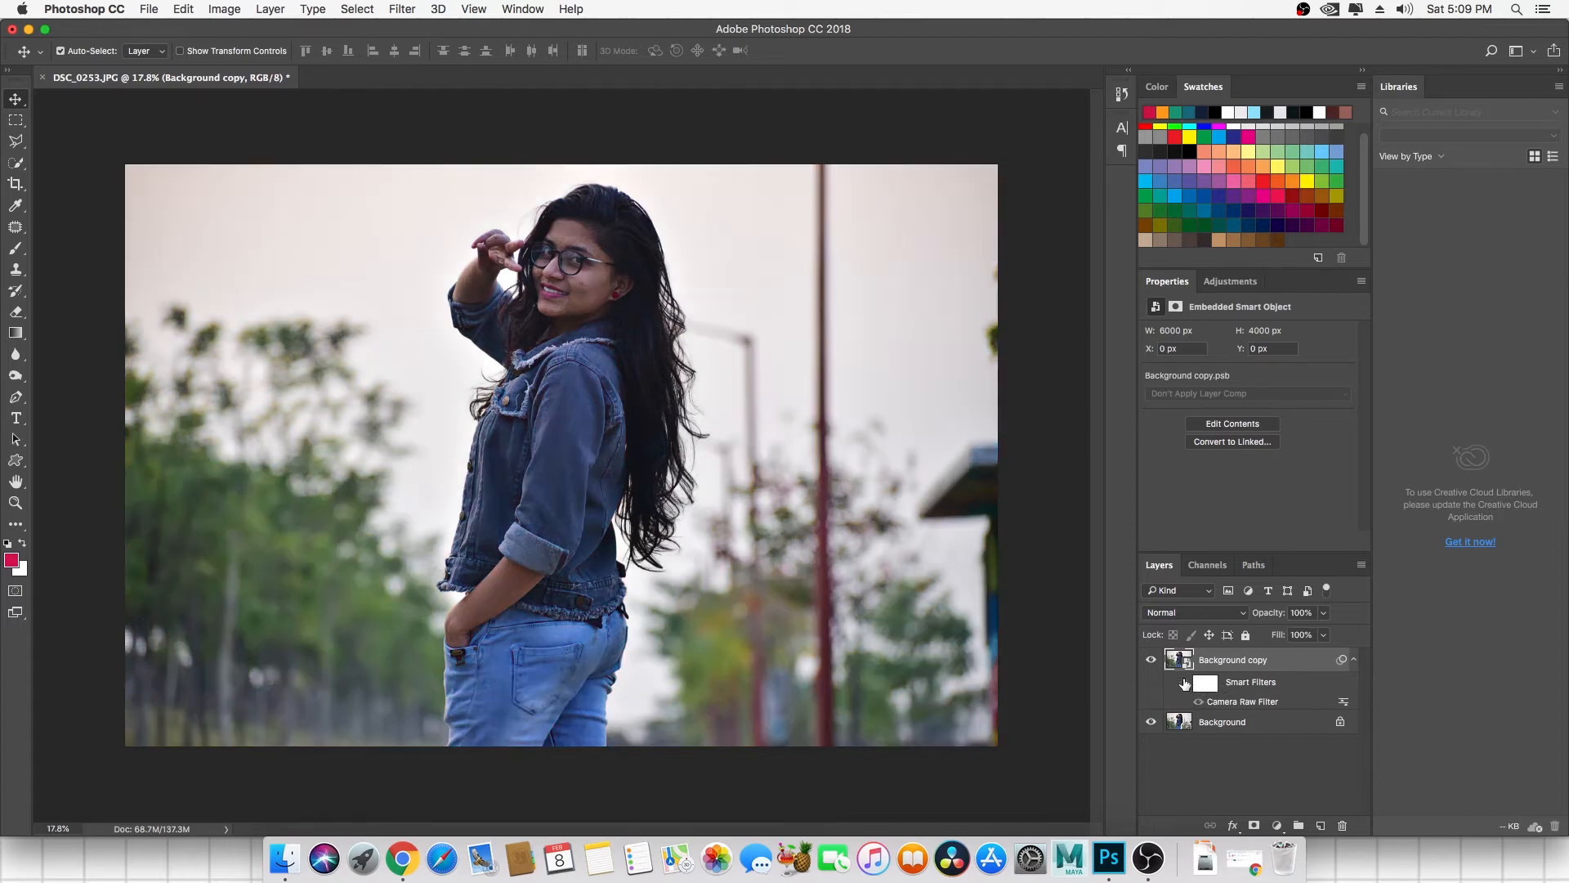
{"action": "left_click", "coordinate": [1185, 683]}
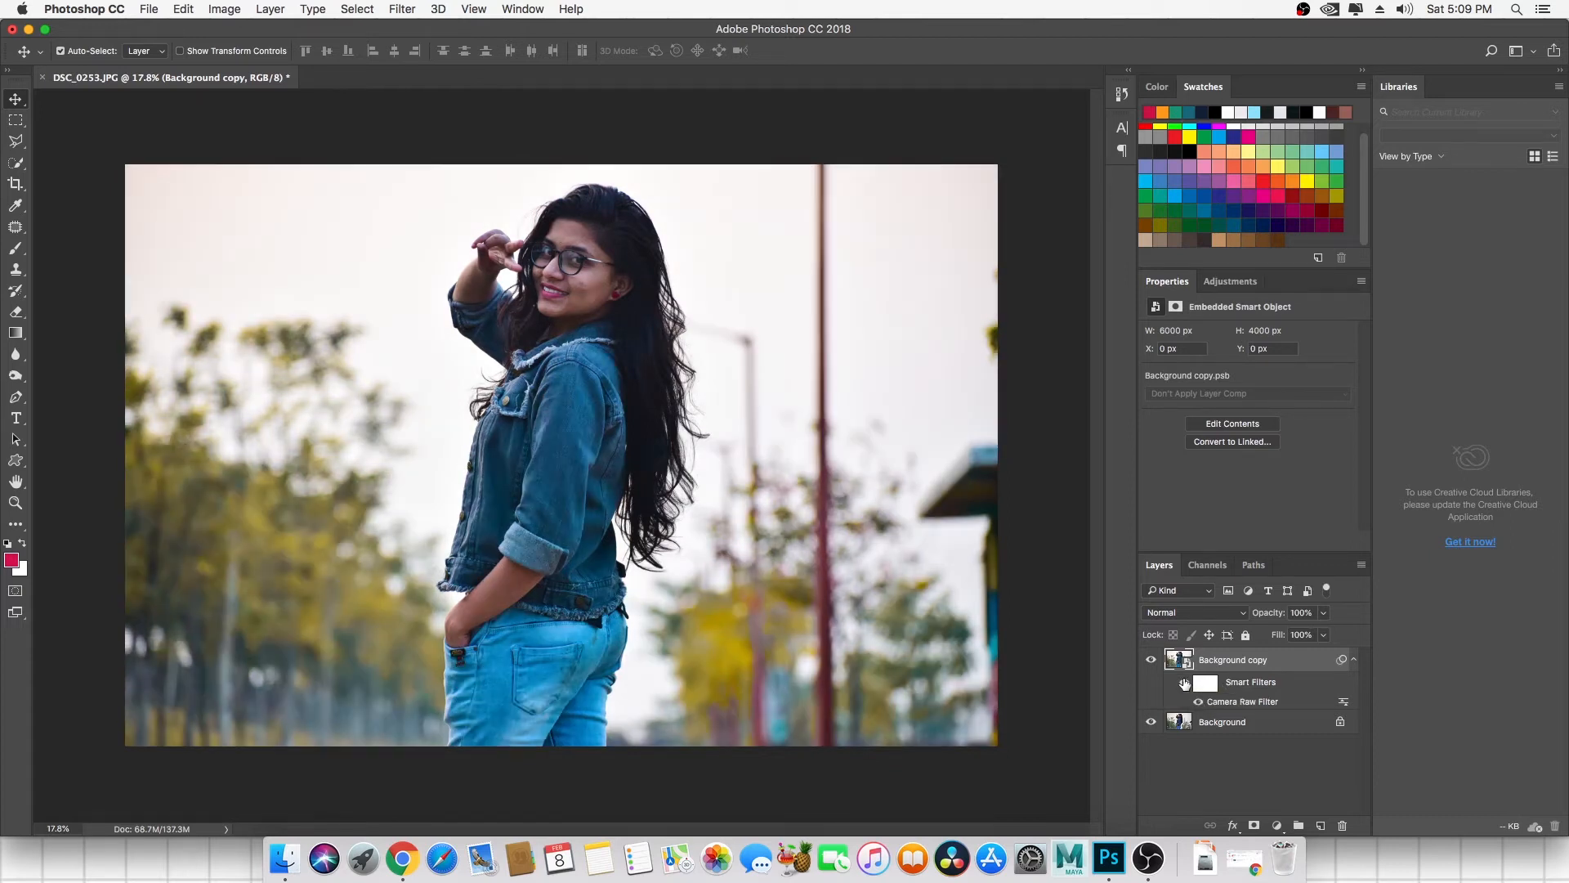
Review the Camera Raw Filter's settings, keep them, and duplicate the Background copy layer.
{"action": "double_click", "coordinate": [1236, 701]}
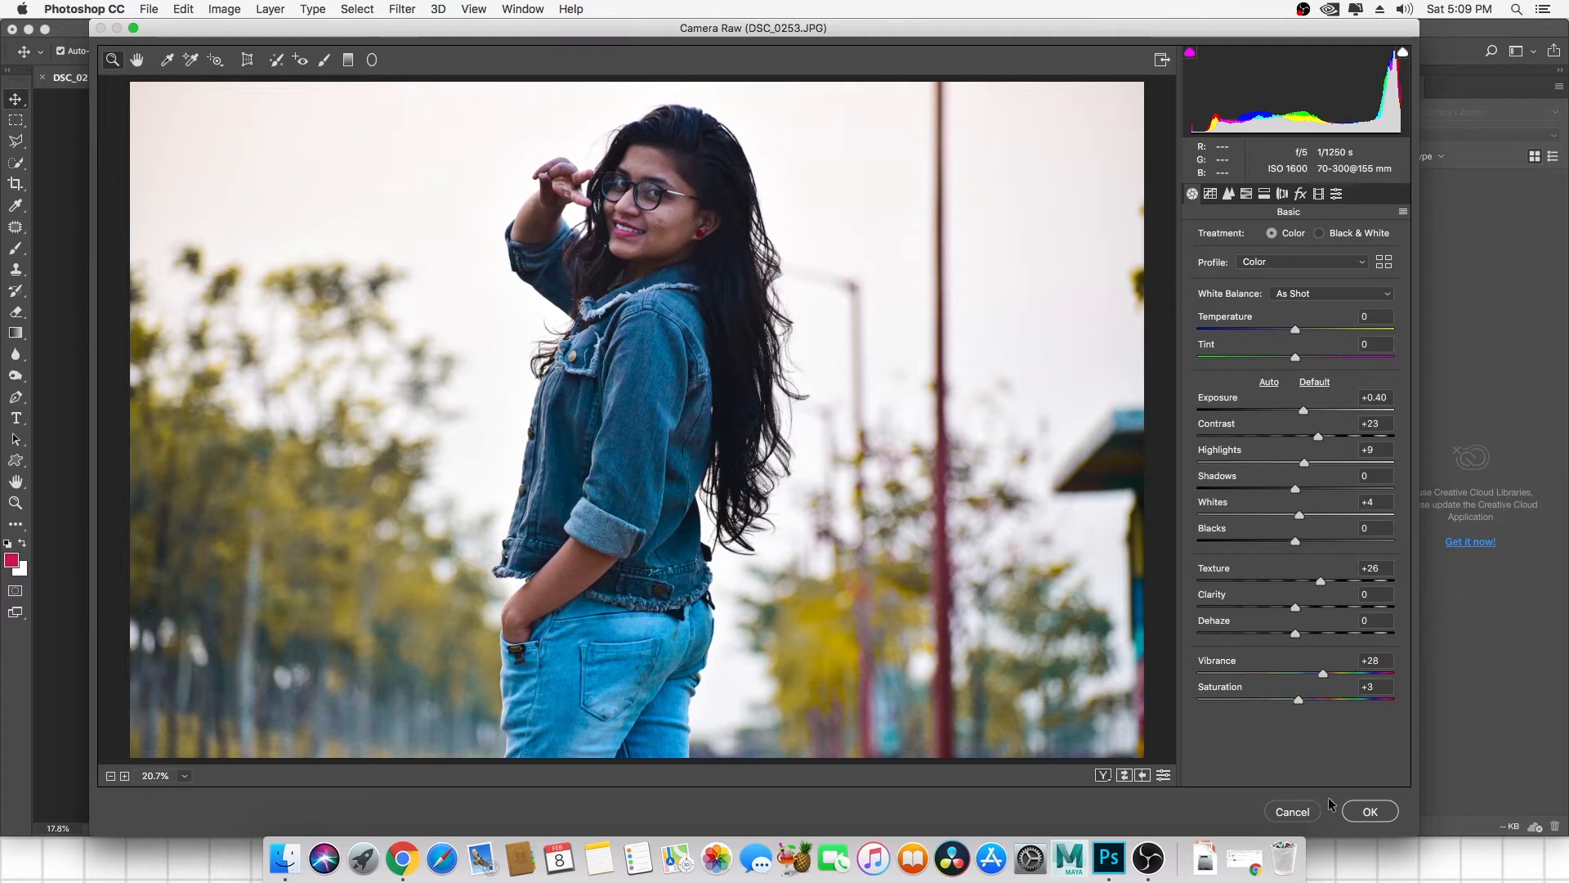
{"action": "left_click", "coordinate": [1383, 814]}
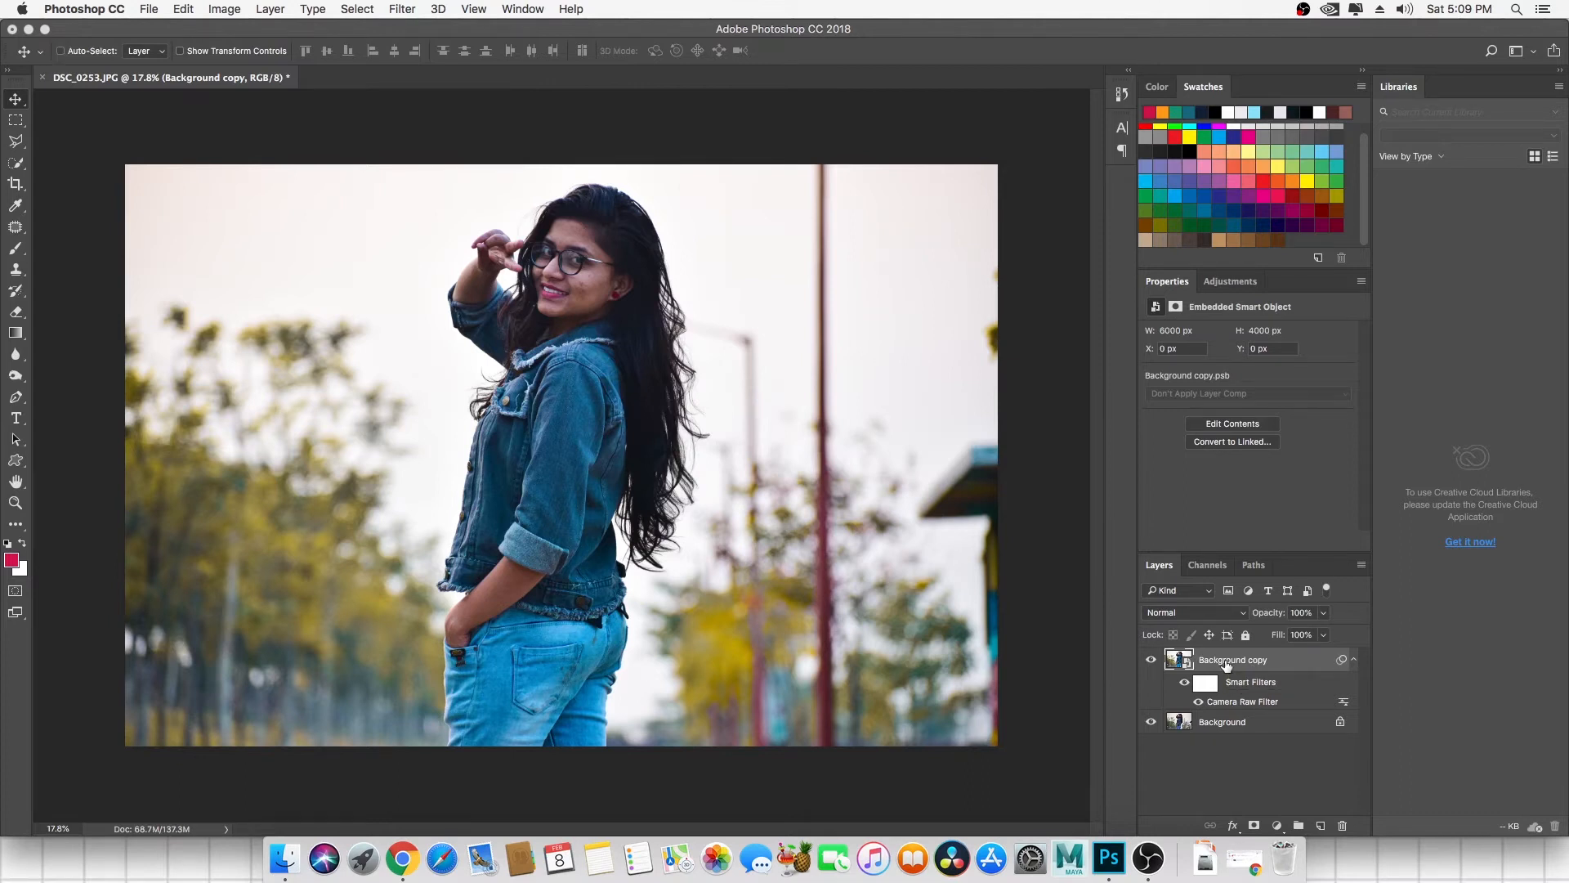
{"action": "key", "text": "super+j"}
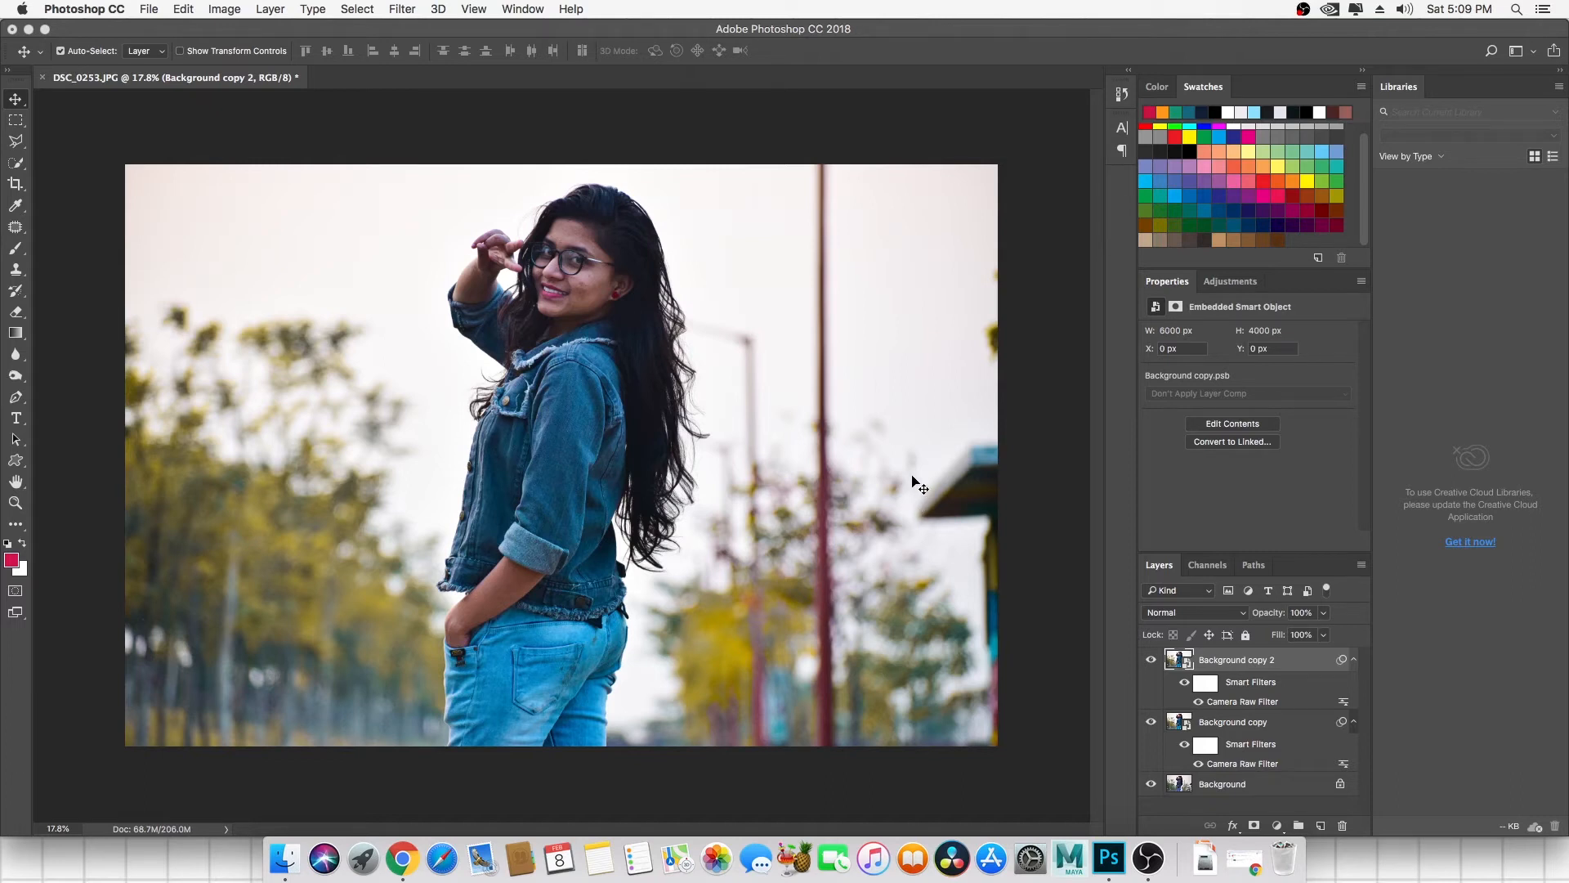
Reopen the Camera Raw Filter on Background copy 2, set the HSL hue to Greens -100 and Blues +24, and apply it.
{"action": "double_click", "coordinate": [1244, 703]}
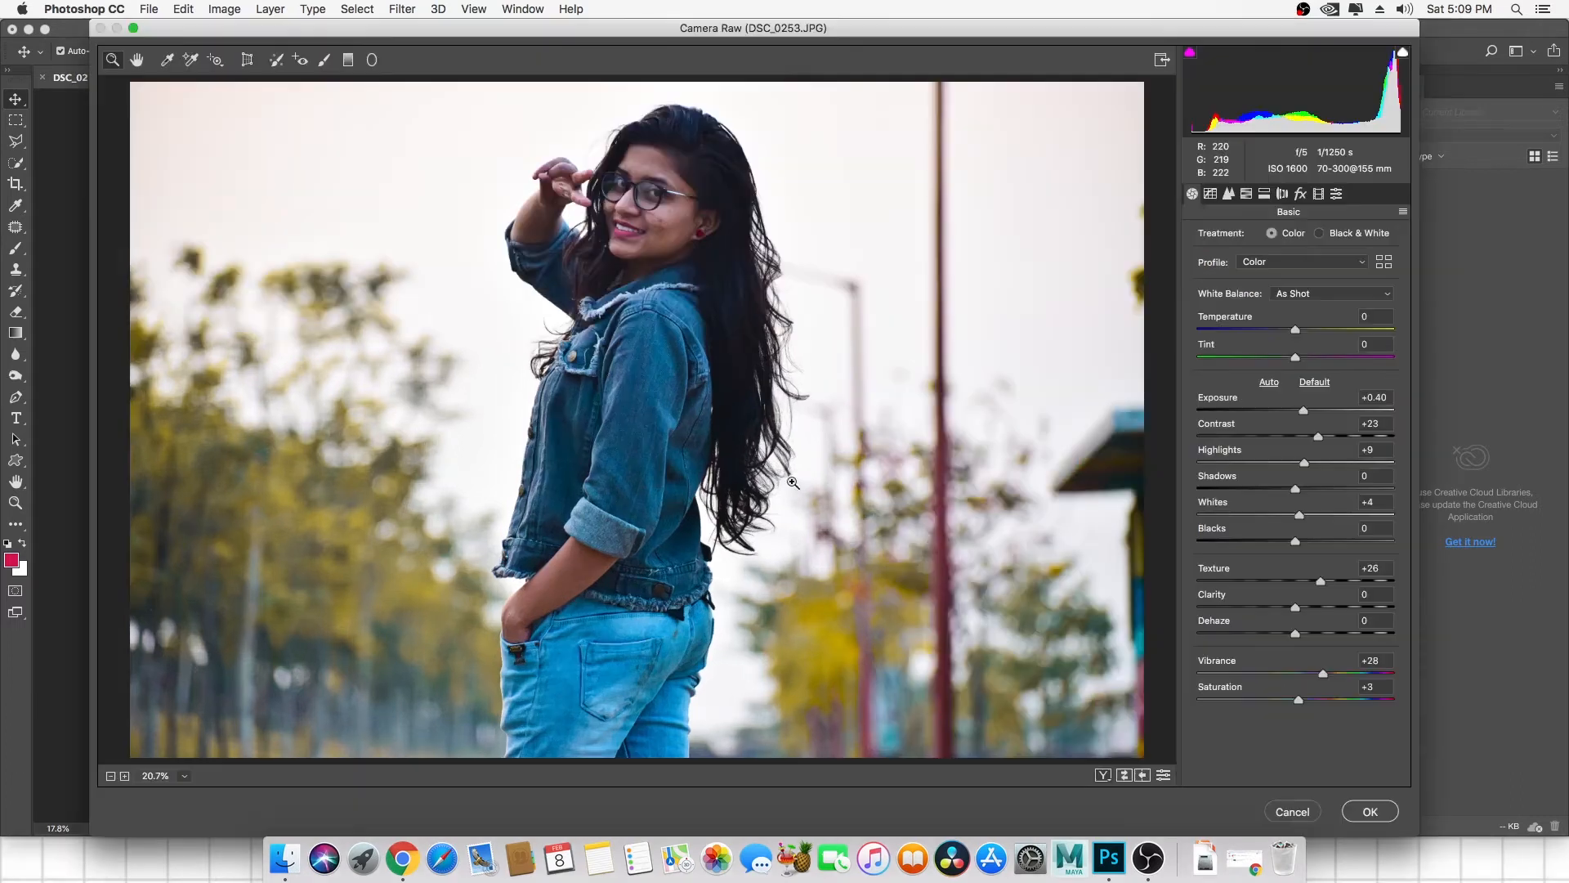
{"action": "left_click", "coordinate": [1246, 193]}
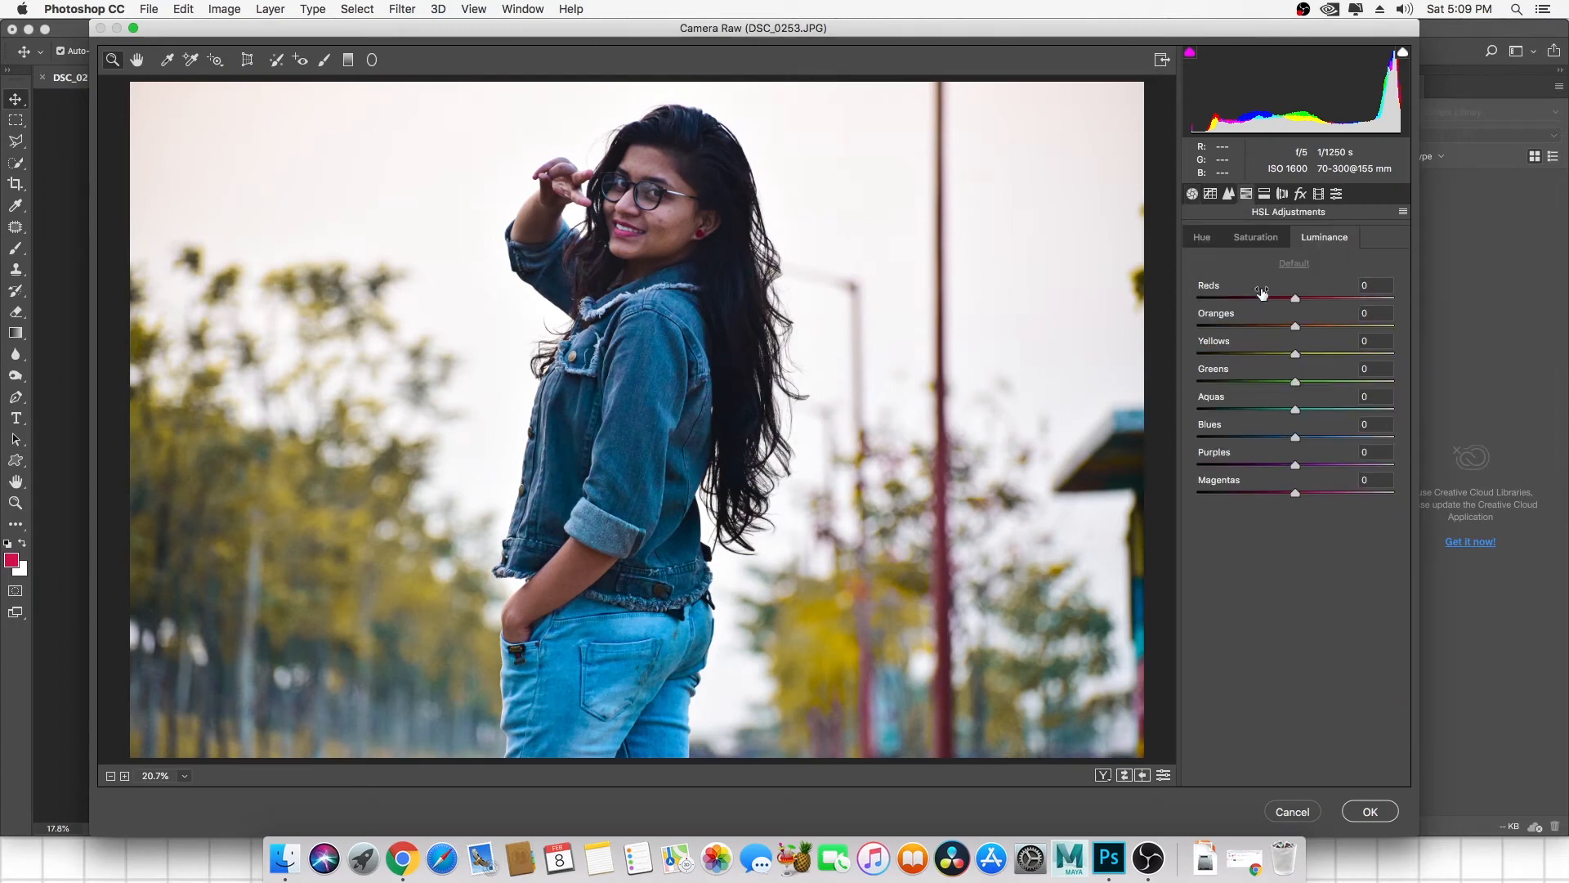
{"action": "left_click", "coordinate": [1202, 237]}
{"action": "left_click_drag", "start_coordinate": [1296, 382], "coordinate": [1198, 384]}
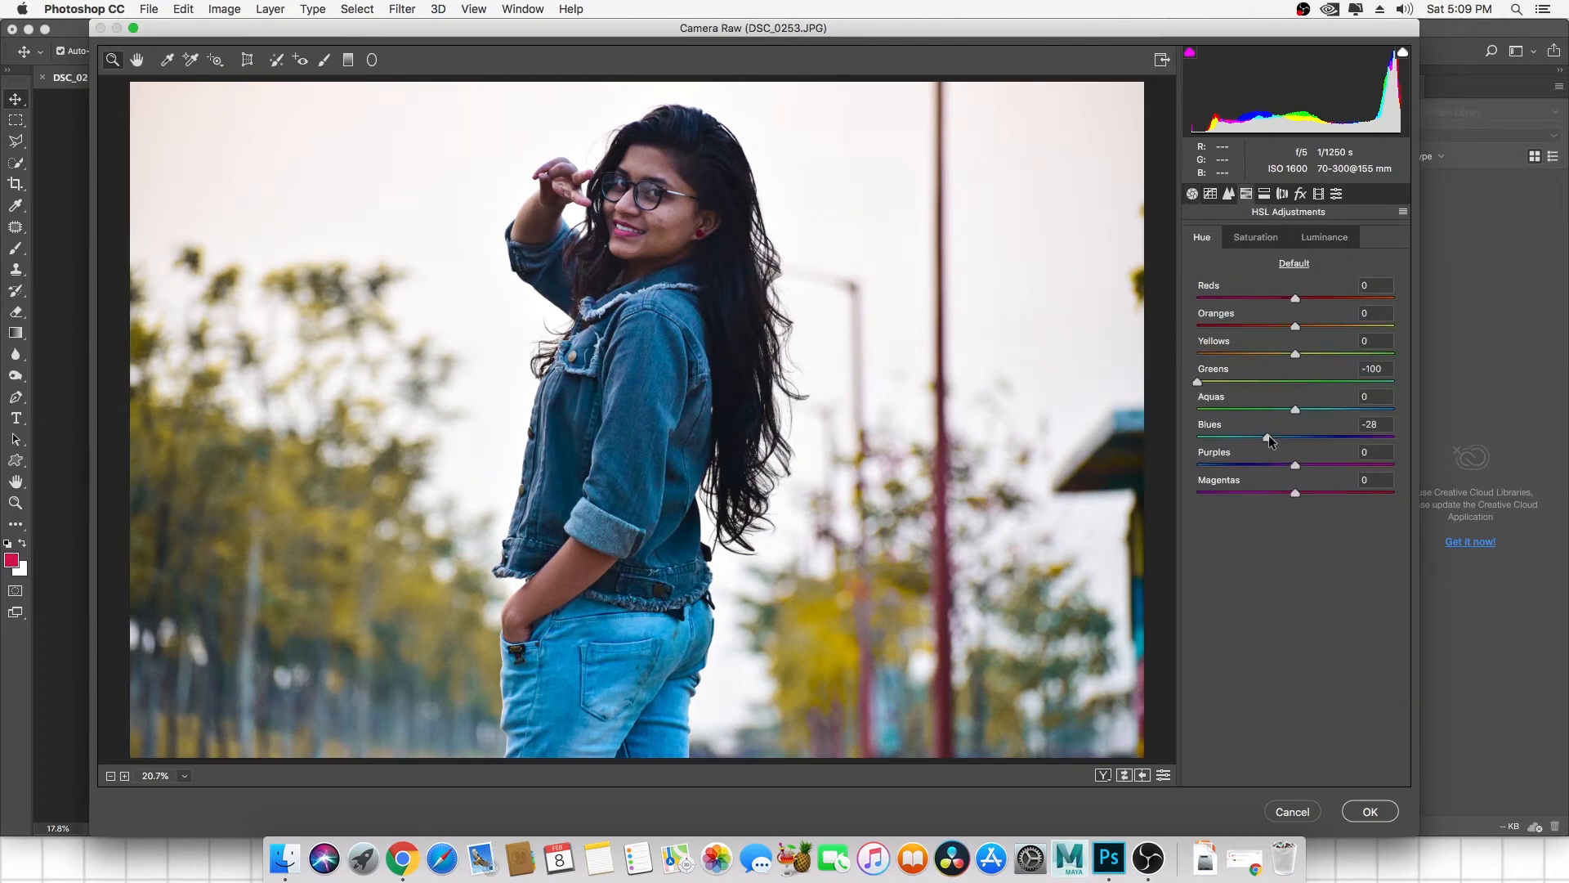
{"action": "left_click_drag", "start_coordinate": [1268, 436], "coordinate": [1322, 435]}
{"action": "double_click", "coordinate": [1291, 436]}
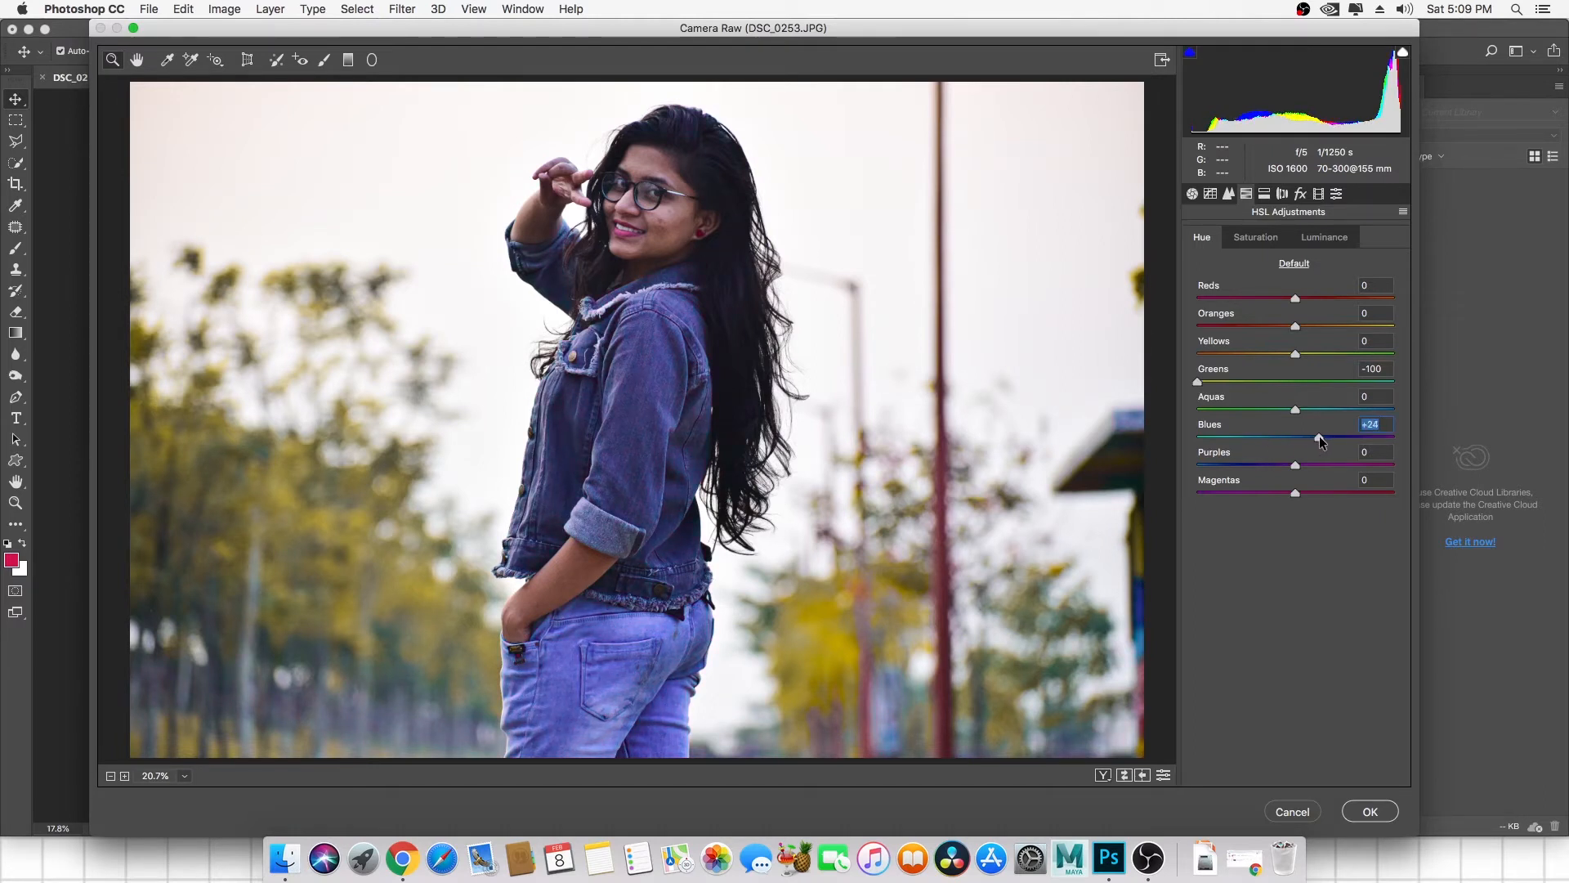
{"action": "left_click", "coordinate": [1370, 812]}
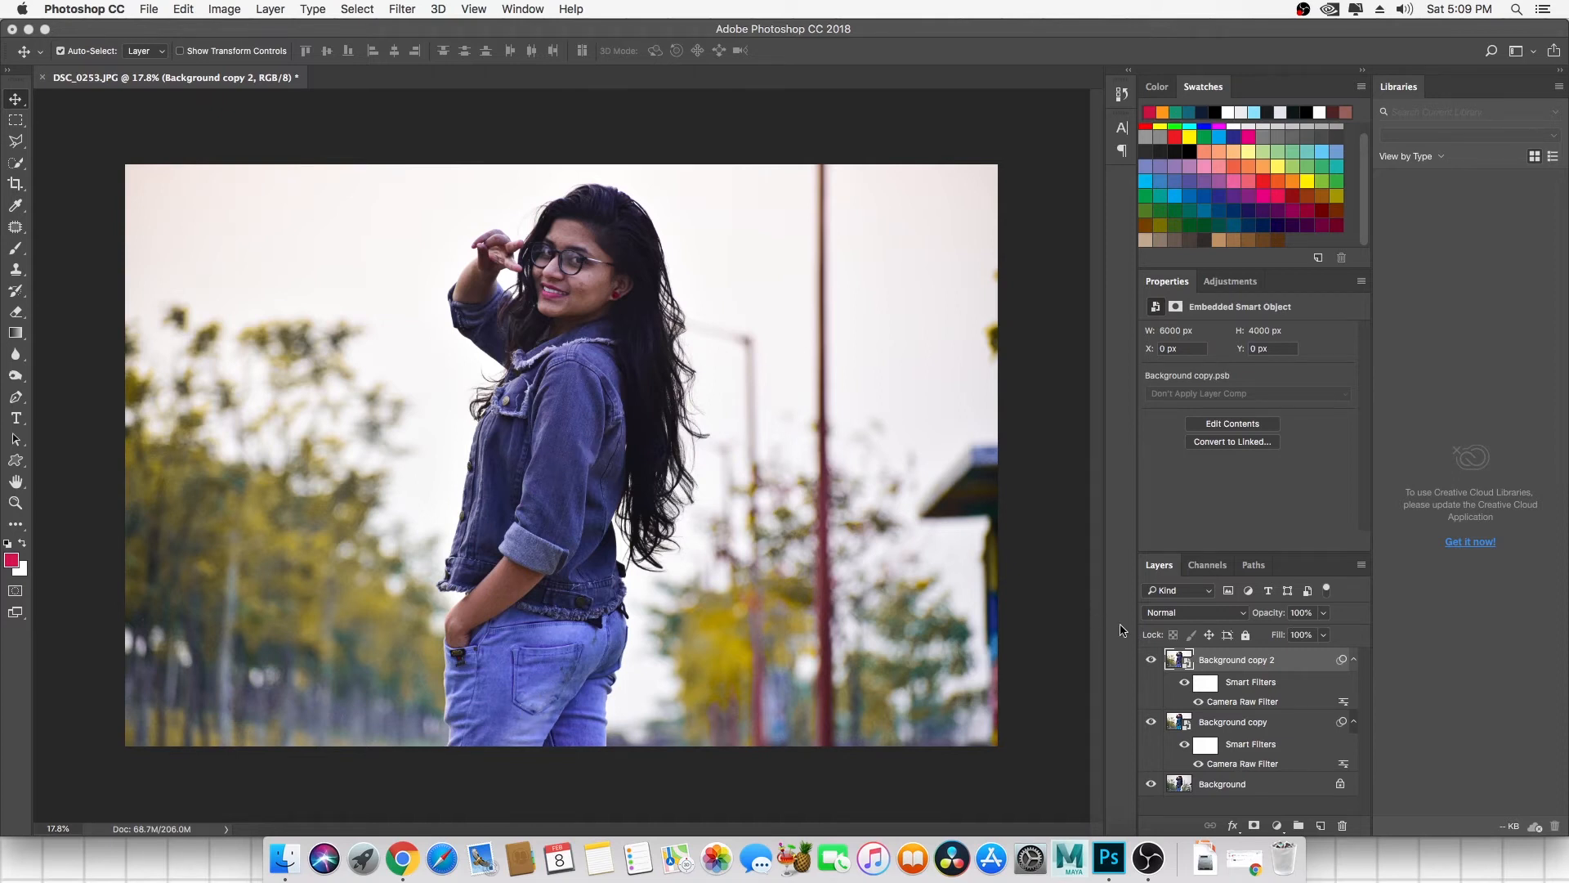
Rasterize the Background copy 2 layer and compare the photo with that layer hidden and shown.
{"action": "left_click", "coordinate": [1152, 660]}
{"action": "left_click", "coordinate": [1152, 661]}
{"action": "right_click", "coordinate": [1236, 662]}
{"action": "left_click", "coordinate": [1213, 658]}
{"action": "right_click", "coordinate": [1235, 664]}
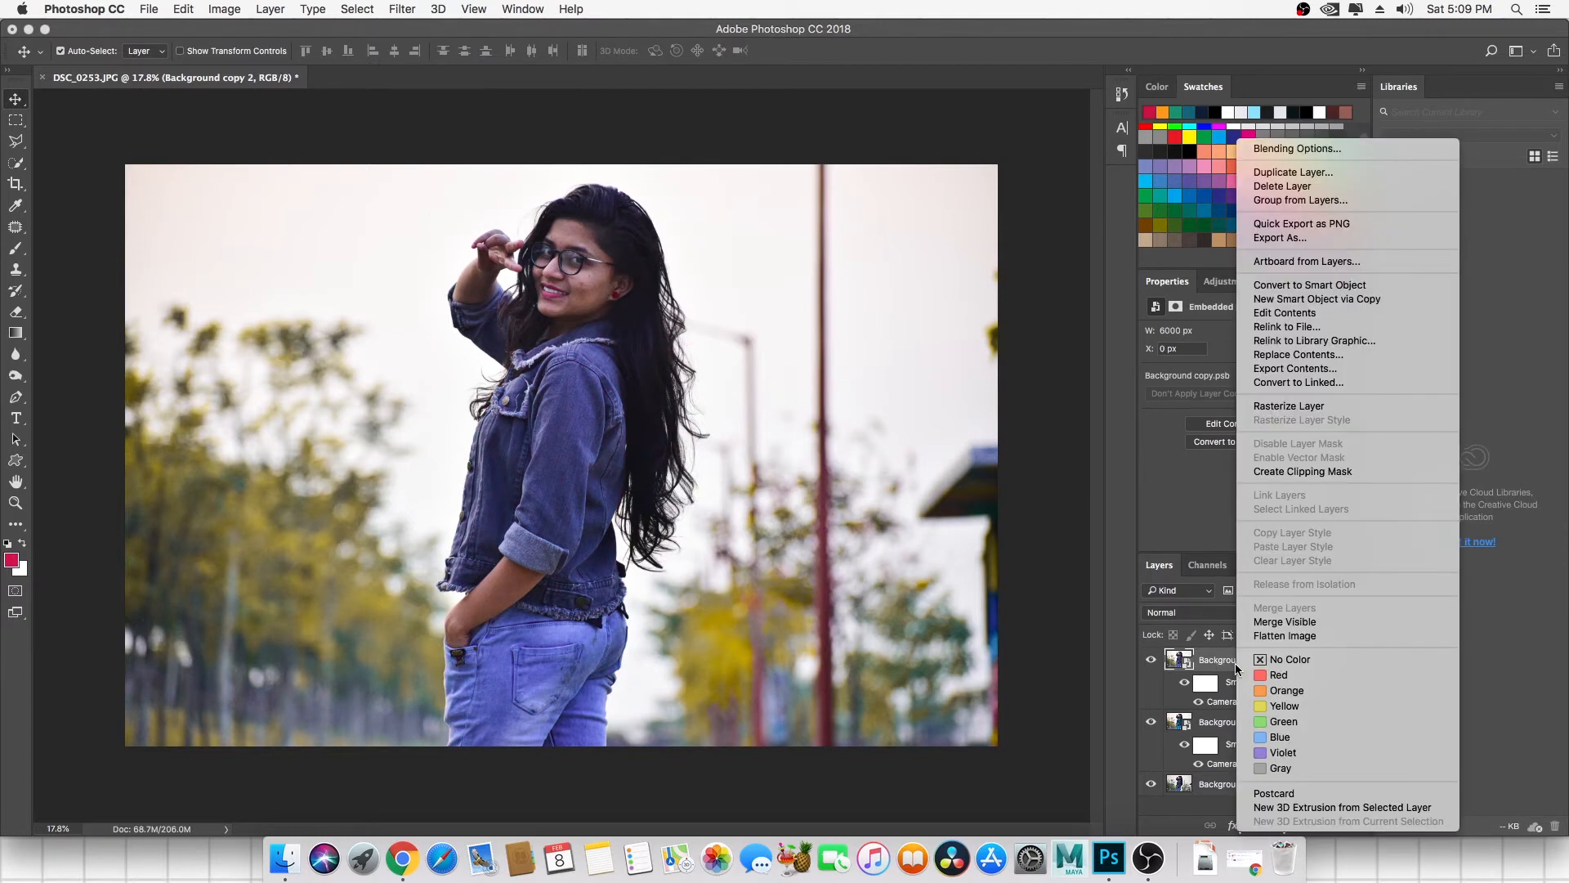
{"action": "left_click", "coordinate": [1281, 406]}
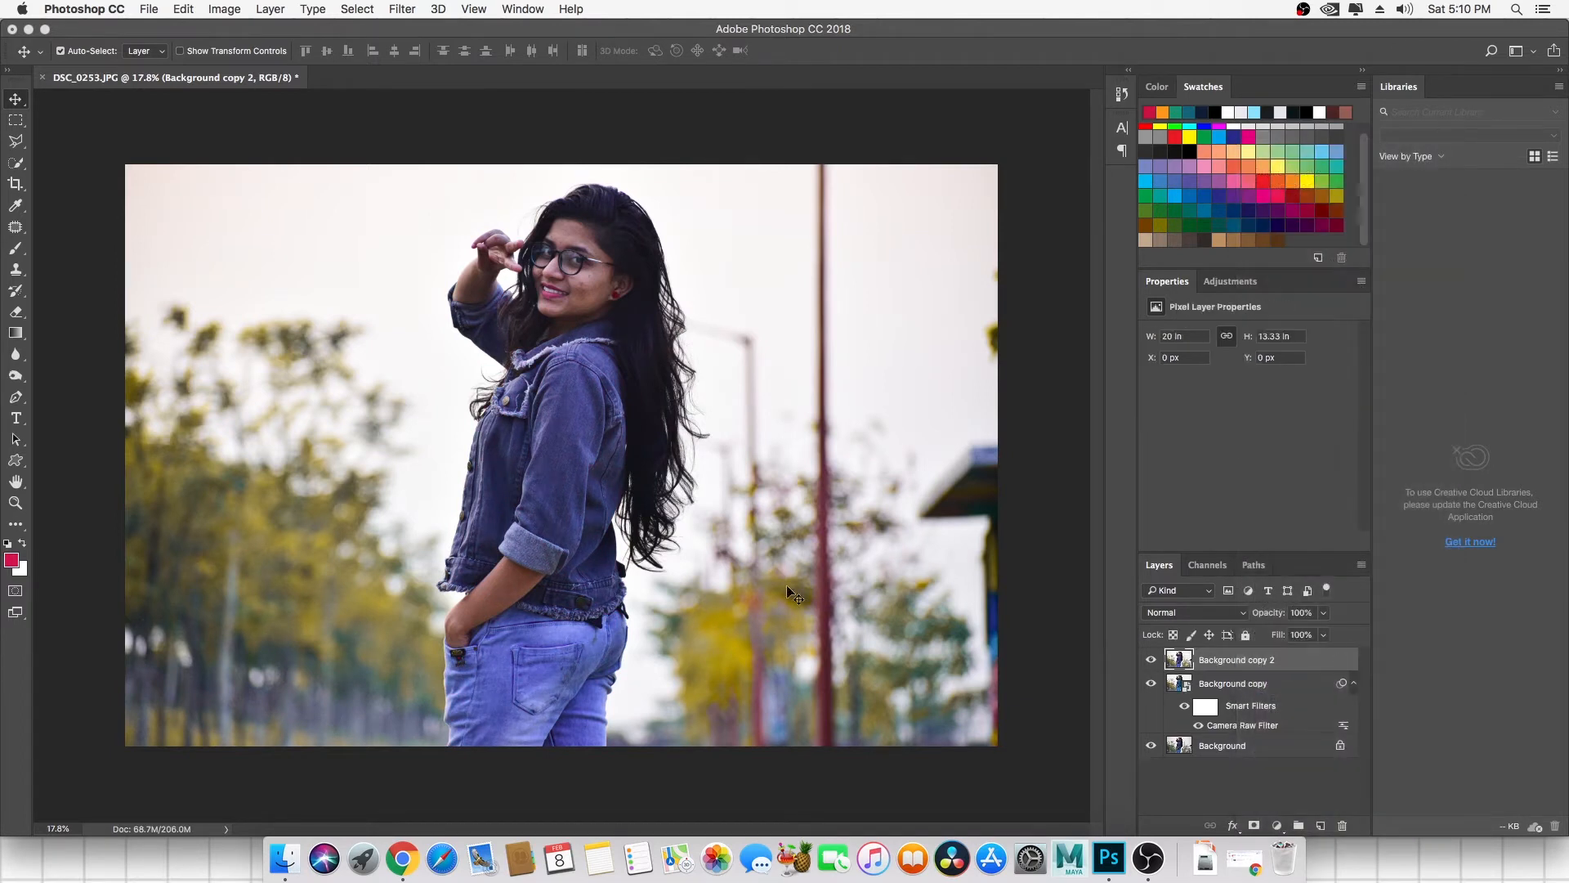
{"action": "left_click", "coordinate": [1151, 661]}
{"action": "left_click", "coordinate": [1152, 660]}
{"action": "left_click", "coordinate": [1152, 661]}
{"action": "left_click", "coordinate": [1152, 661]}
Select the woman's jeans with the Quick Selection tool, including both legs and the waistband, and exclude the hand at the pocket.
{"action": "scroll", "coordinate": [531, 625], "scroll_direction": "up", "scroll_amount": 10}
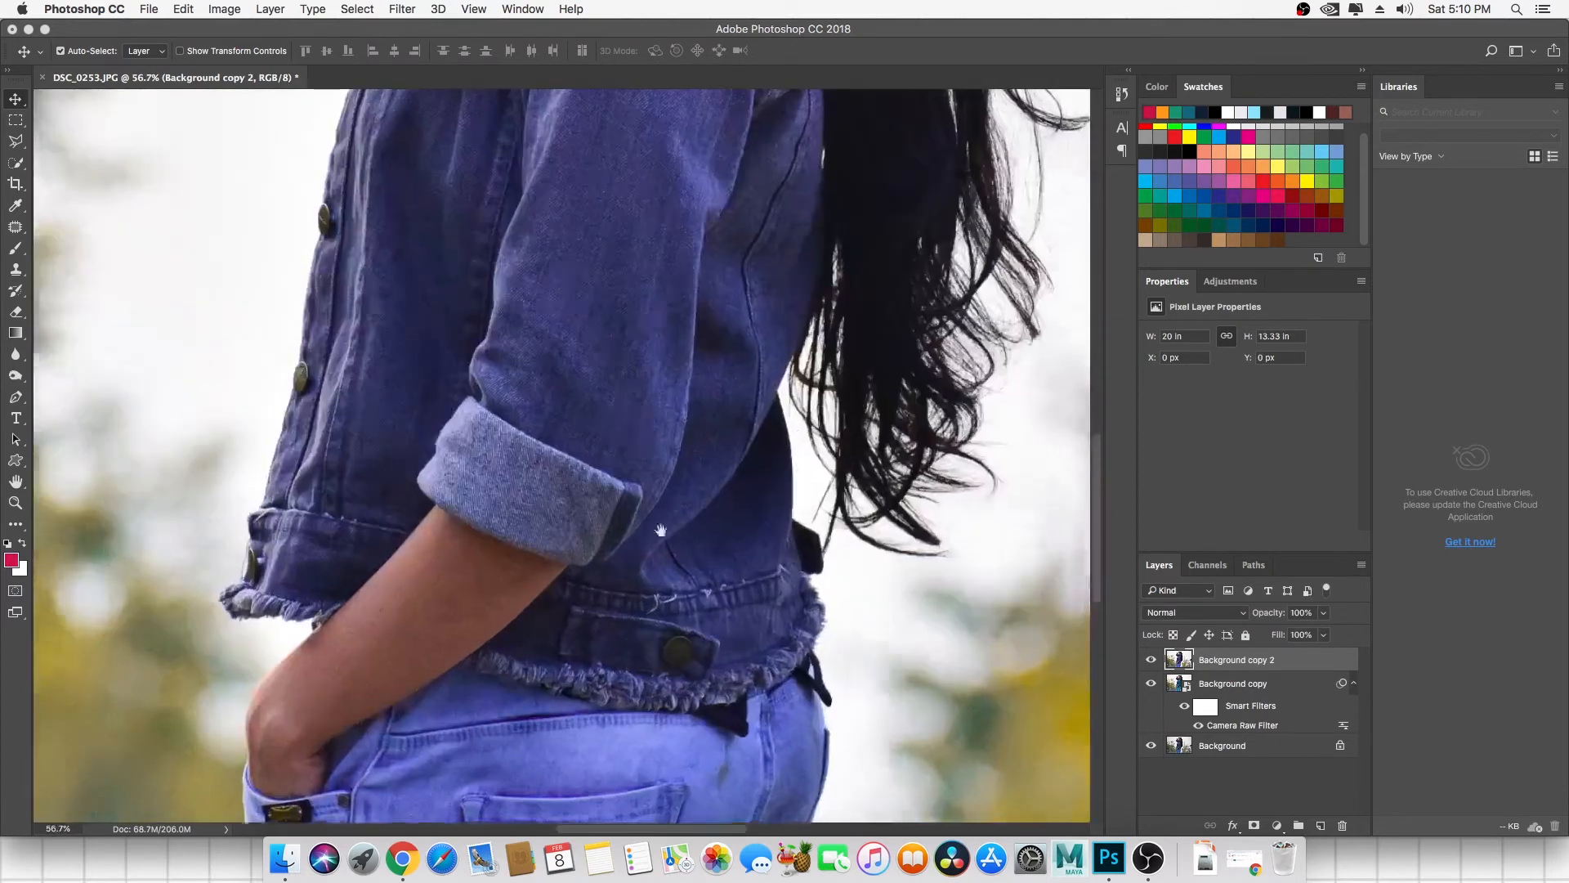
{"action": "left_click_drag", "start_coordinate": [659, 532], "coordinate": [659, 413]}
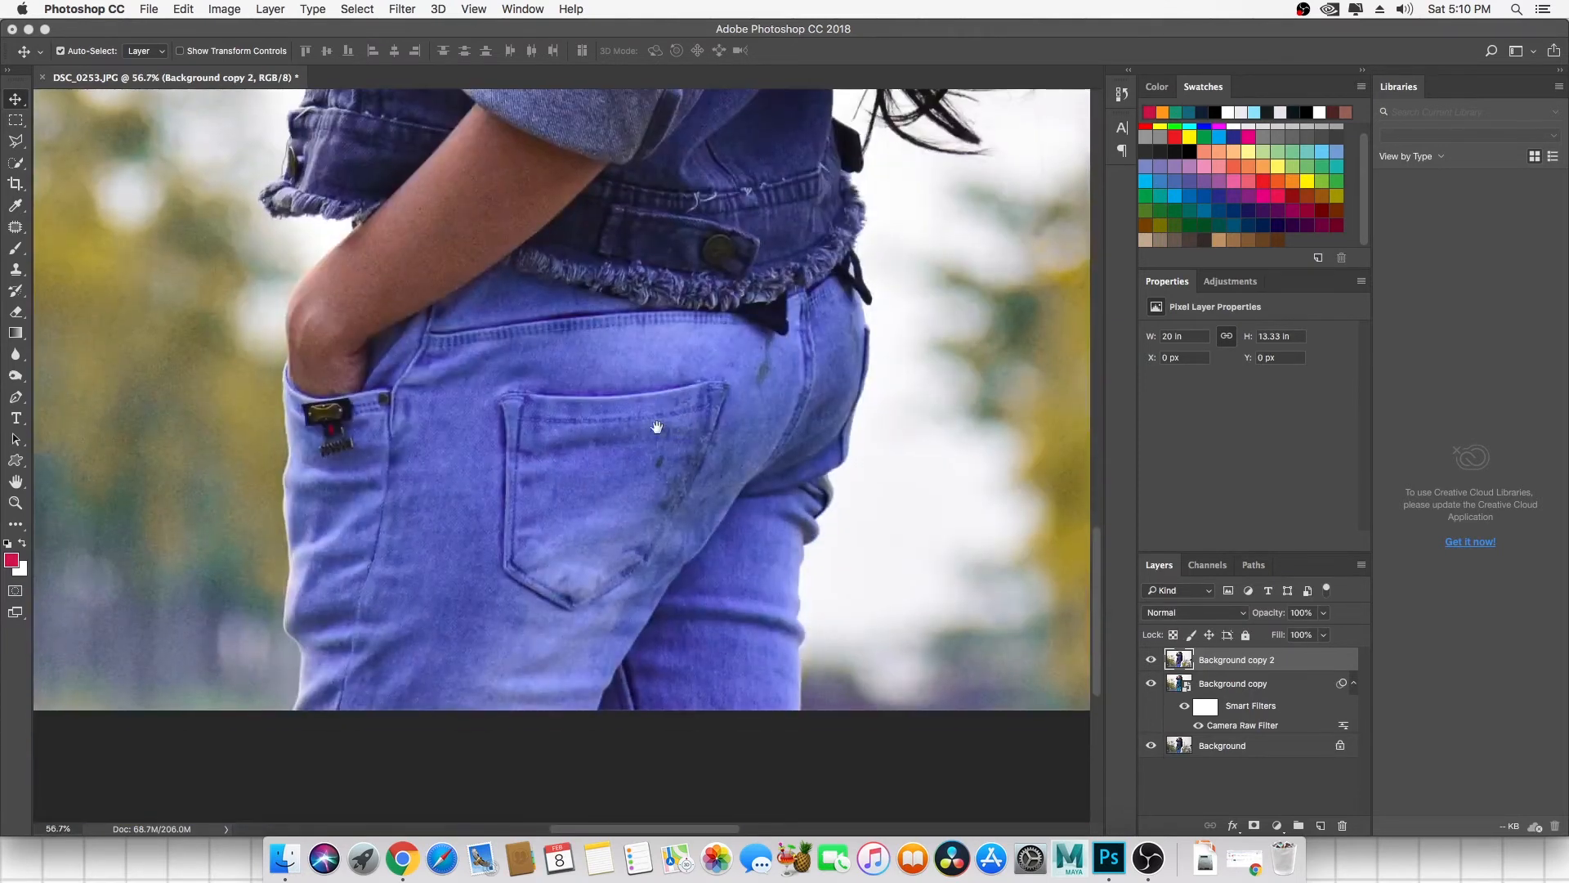
{"action": "key", "text": "w"}
{"action": "mouse_move", "coordinate": [471, 335]}
{"action": "left_mouse_down"}
{"action": "mouse_move", "coordinate": [375, 514]}
{"action": "mouse_move", "coordinate": [358, 610]}
{"action": "mouse_move", "coordinate": [451, 399]}
{"action": "mouse_move", "coordinate": [394, 417]}
{"action": "mouse_move", "coordinate": [481, 334]}
{"action": "mouse_move", "coordinate": [592, 287]}
{"action": "mouse_move", "coordinate": [637, 306]}
{"action": "left_mouse_up"}
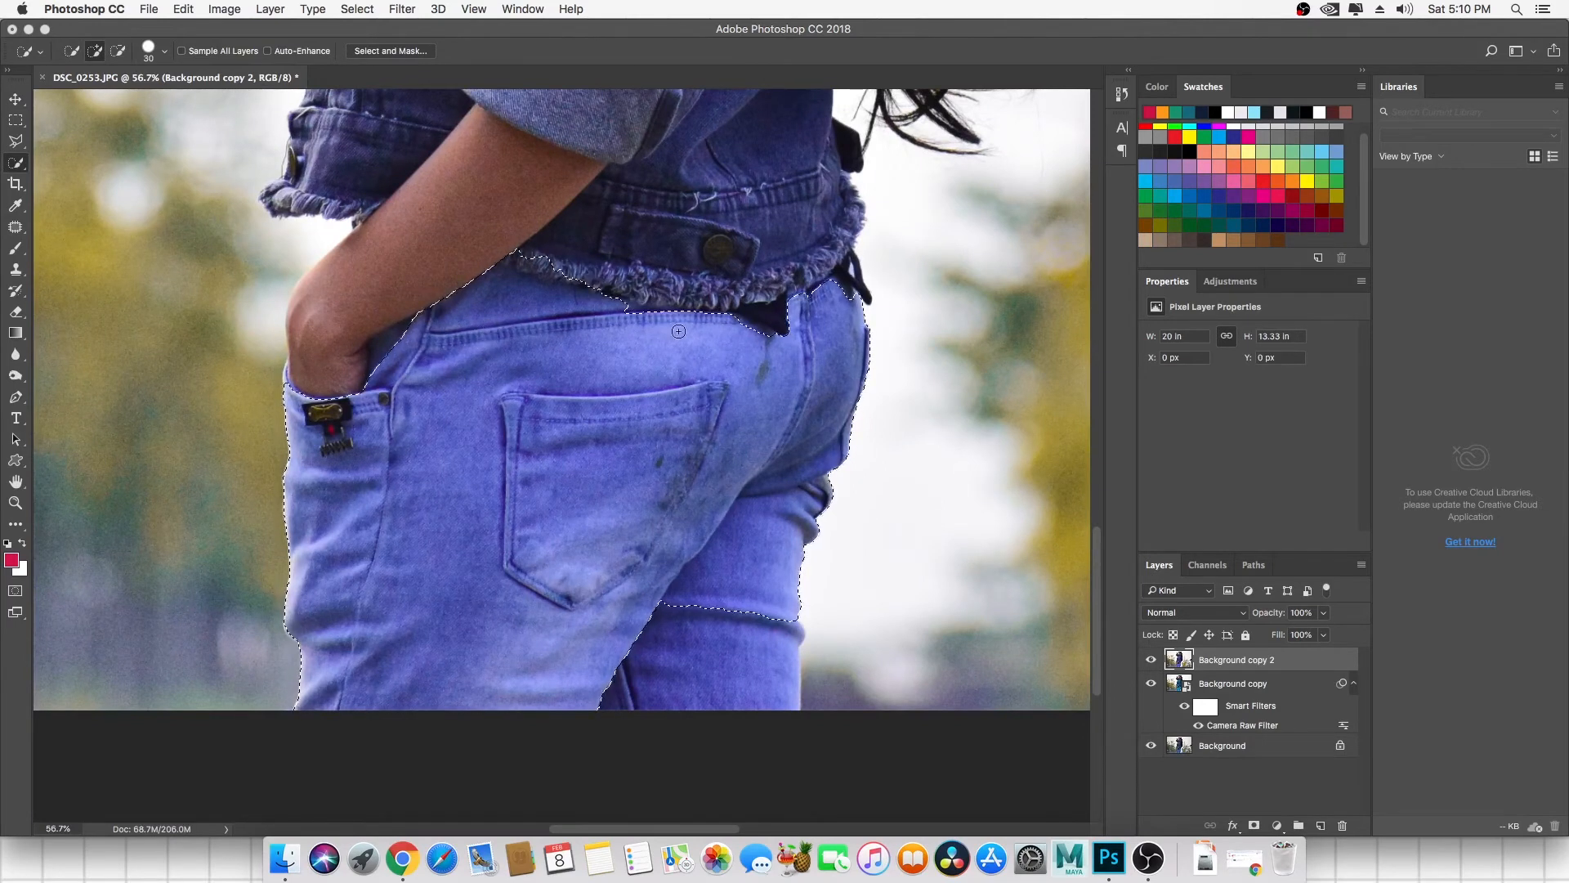
{"action": "mouse_move", "coordinate": [749, 333]}
{"action": "left_mouse_down"}
{"action": "mouse_move", "coordinate": [838, 323]}
{"action": "mouse_move", "coordinate": [816, 300]}
{"action": "left_mouse_up"}
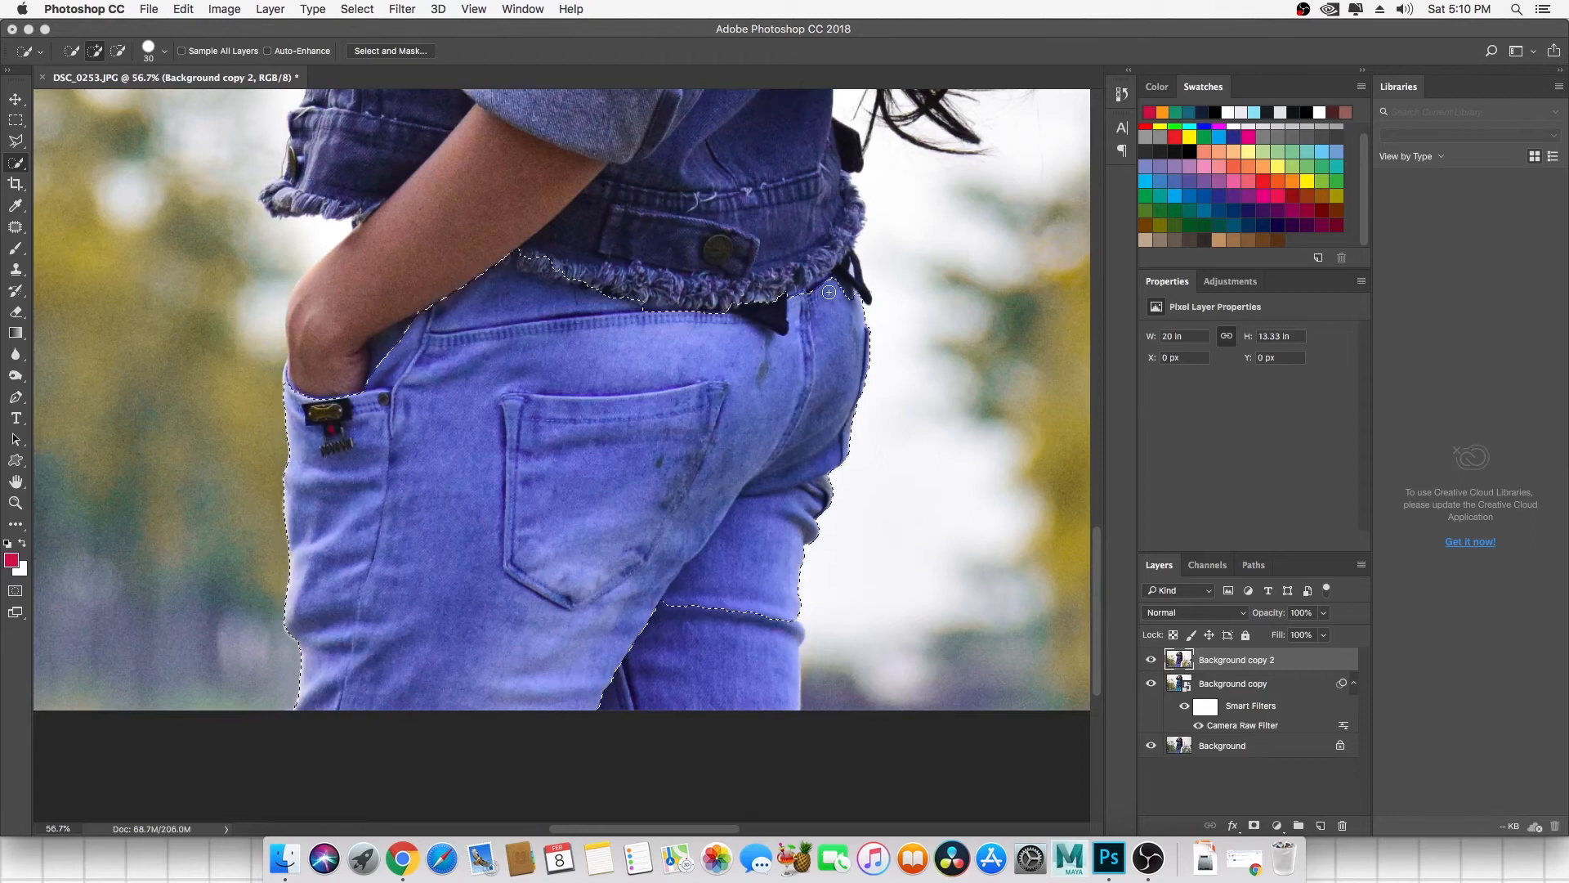
{"action": "mouse_move", "coordinate": [795, 528]}
{"action": "left_mouse_down"}
{"action": "mouse_move", "coordinate": [645, 634]}
{"action": "mouse_move", "coordinate": [678, 628]}
{"action": "left_mouse_up"}
{"action": "left_click", "coordinate": [377, 362]}
{"action": "mouse_move", "coordinate": [354, 356]}
{"action": "left_mouse_down"}
{"action": "mouse_move", "coordinate": [333, 385]}
{"action": "mouse_move", "coordinate": [353, 383]}
{"action": "left_mouse_up"}
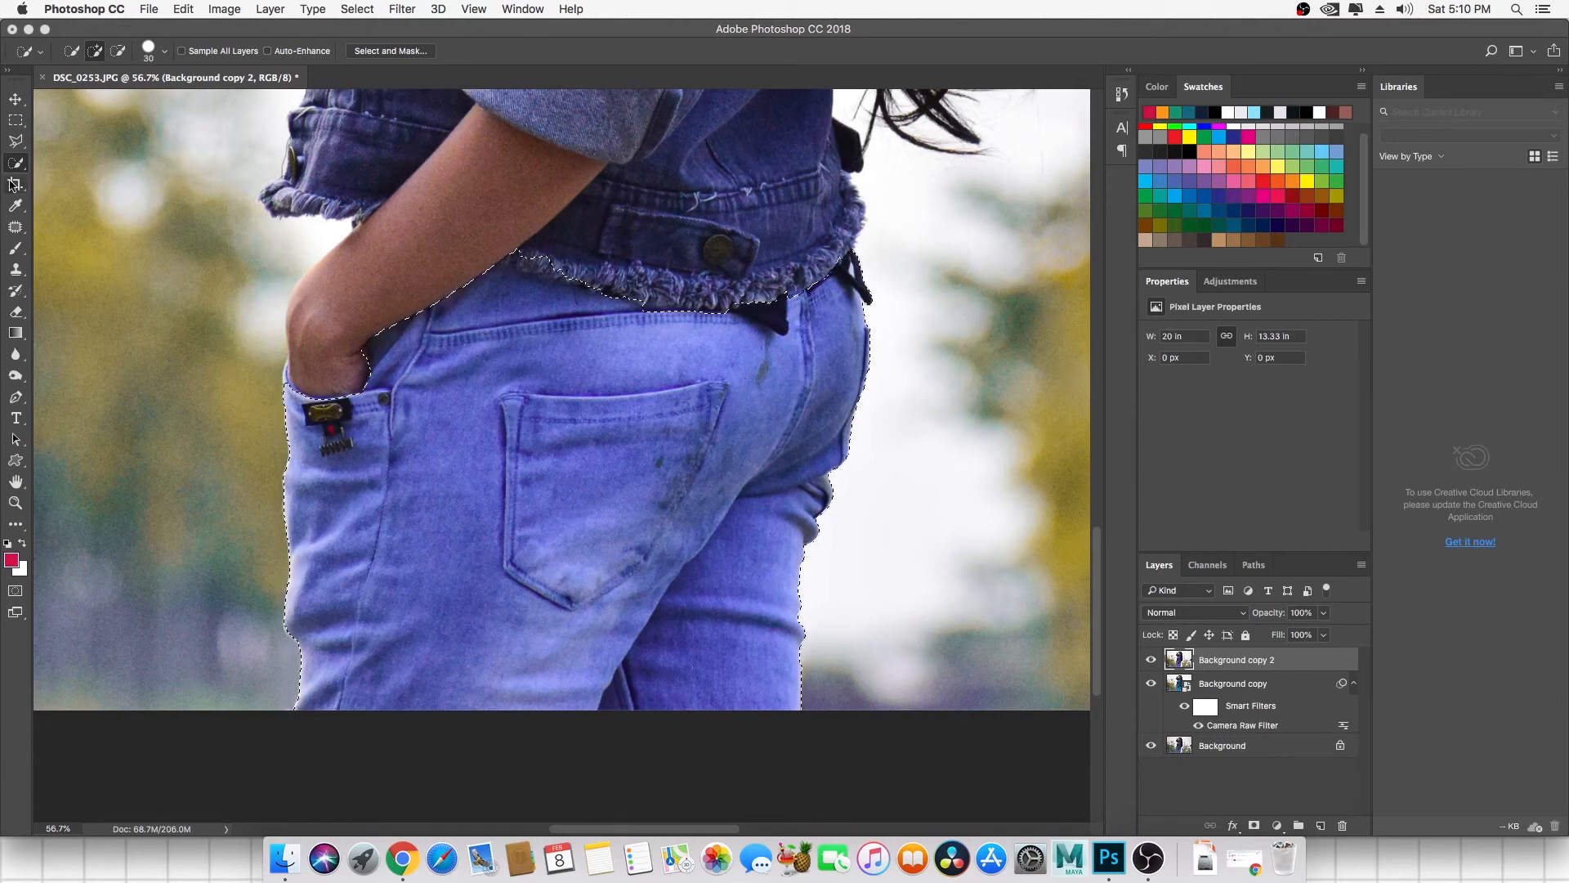
Refine the jeans selection along the front pocket's opening with the Polygonal Lasso tool in add mode.
{"action": "key", "text": "l"}
{"action": "scroll", "coordinate": [295, 389], "scroll_direction": "up", "scroll_amount": 3}
{"action": "mouse_move", "coordinate": [299, 413]}
{"action": "left_mouse_down"}
{"action": "mouse_move", "coordinate": [297, 343]}
{"action": "mouse_move", "coordinate": [321, 407]}
{"action": "left_mouse_up"}
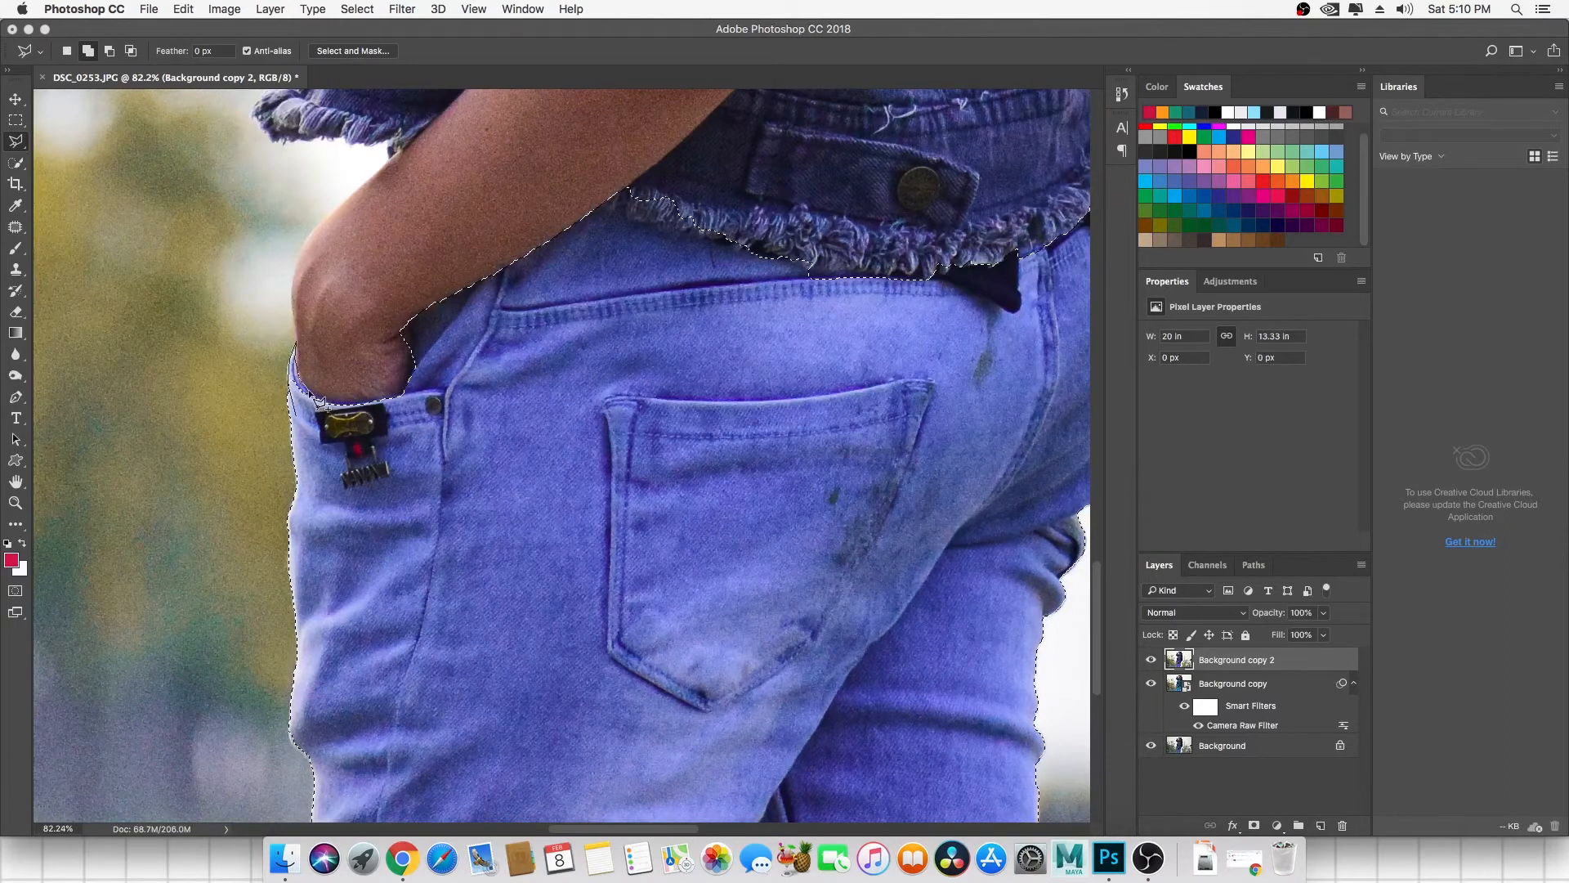
{"action": "double_click", "coordinate": [307, 423]}
{"action": "scroll", "coordinate": [541, 408], "scroll_direction": "down", "scroll_amount": 5}
{"action": "scroll", "coordinate": [542, 408], "scroll_direction": "down", "scroll_amount": 3}
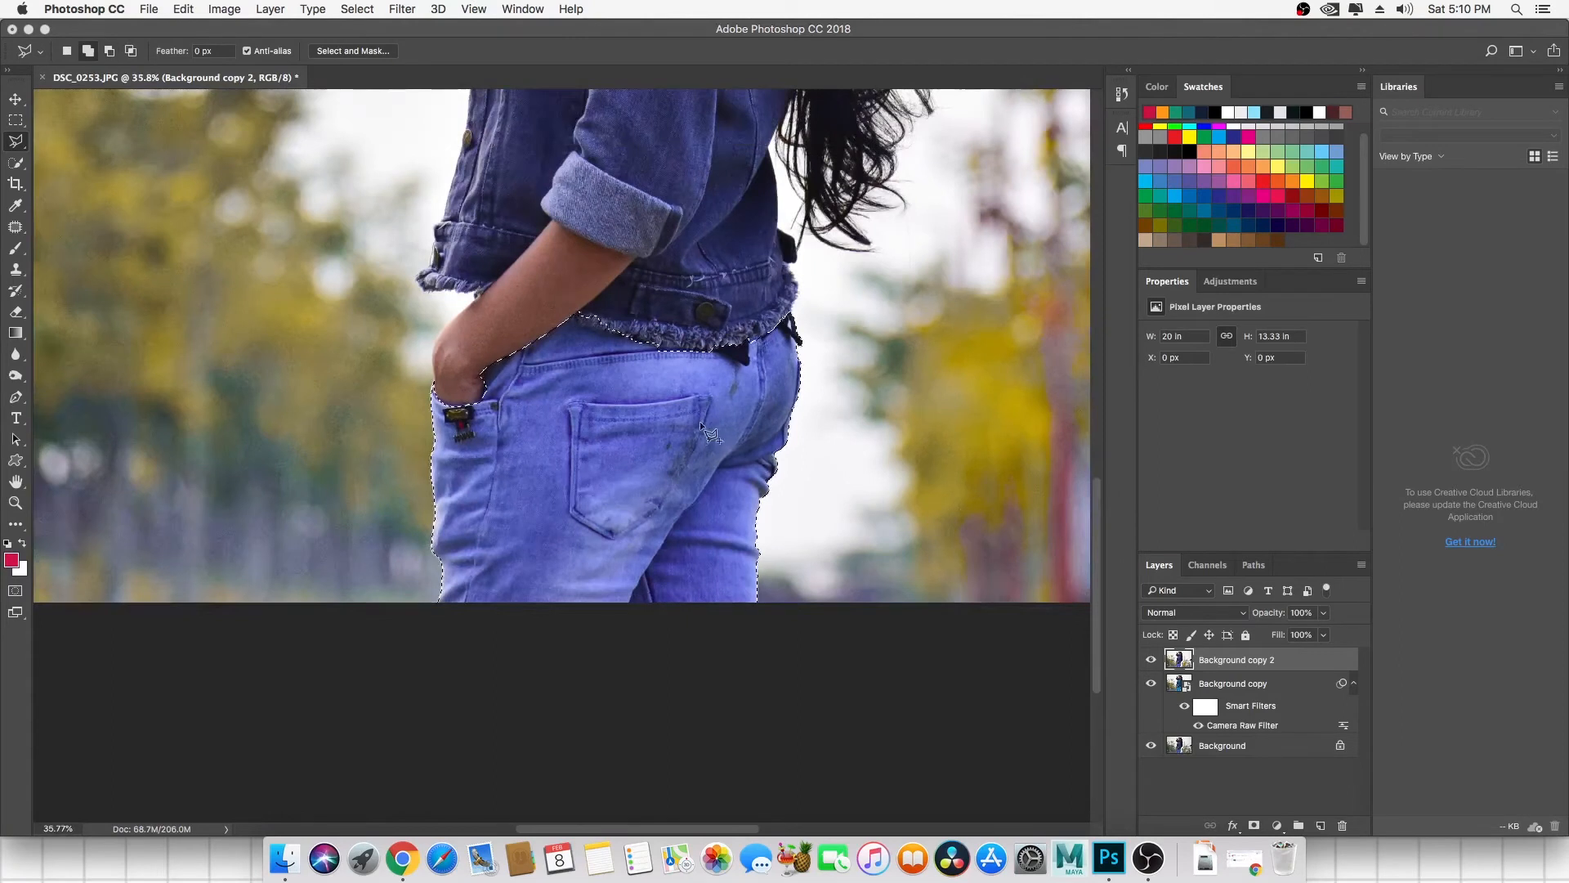
Put the selected jeans on a new layer and hide the Background copy 2 layer to check the whole photo.
{"action": "right_click", "coordinate": [650, 402]}
{"action": "left_click", "coordinate": [701, 515]}
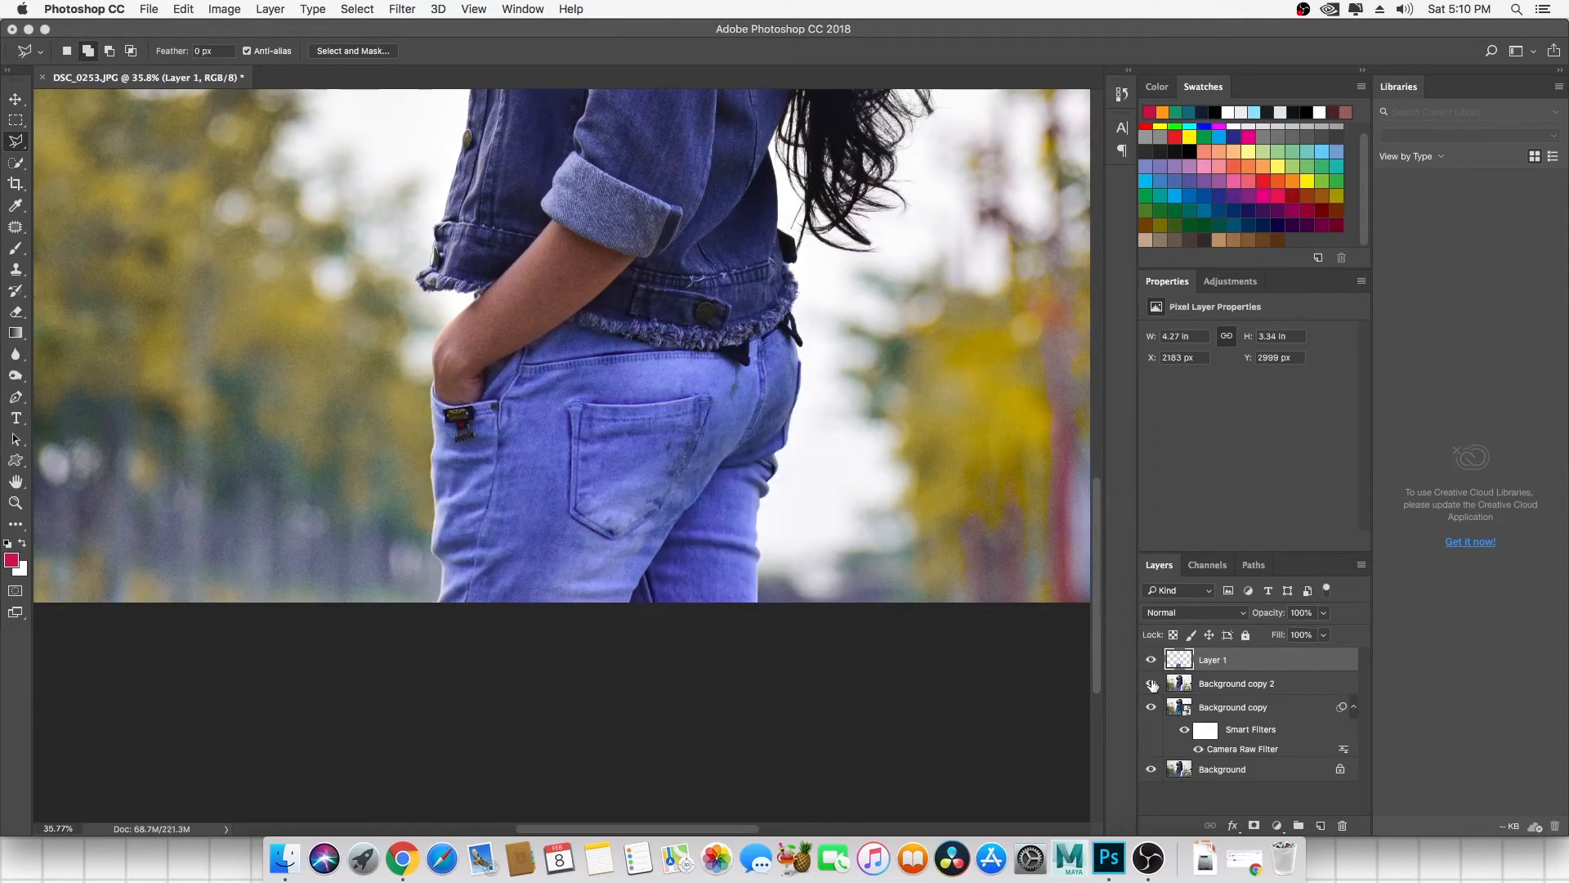
{"action": "left_click", "coordinate": [1153, 685]}
{"action": "scroll", "coordinate": [828, 490], "scroll_direction": "down", "scroll_amount": 5, "text": "alt"}
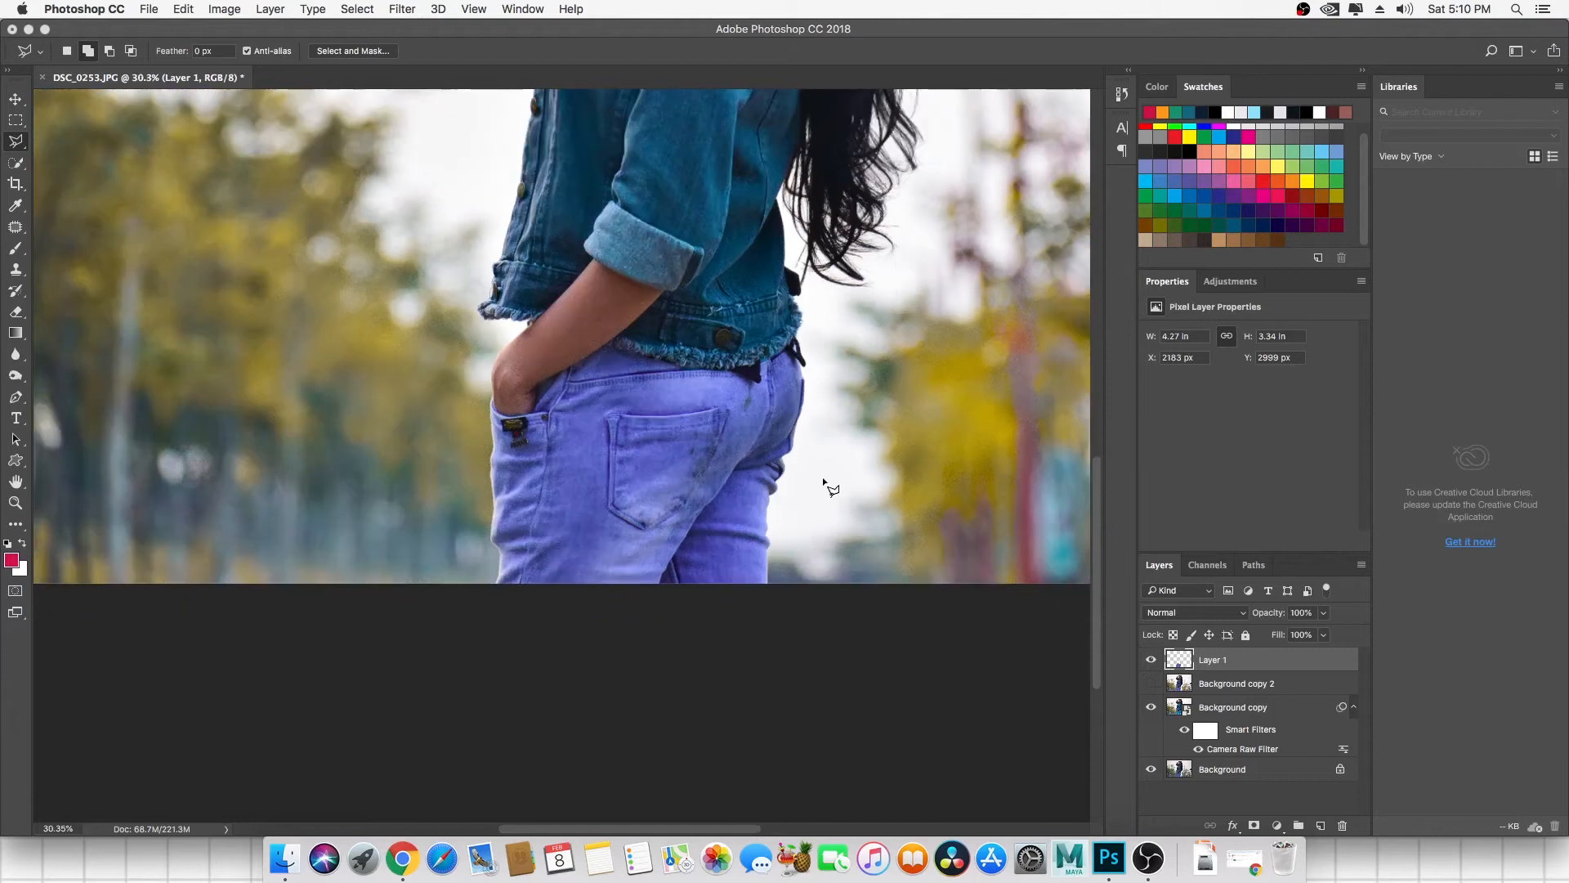
{"action": "scroll", "coordinate": [695, 526], "scroll_direction": "down", "scroll_amount": 2}
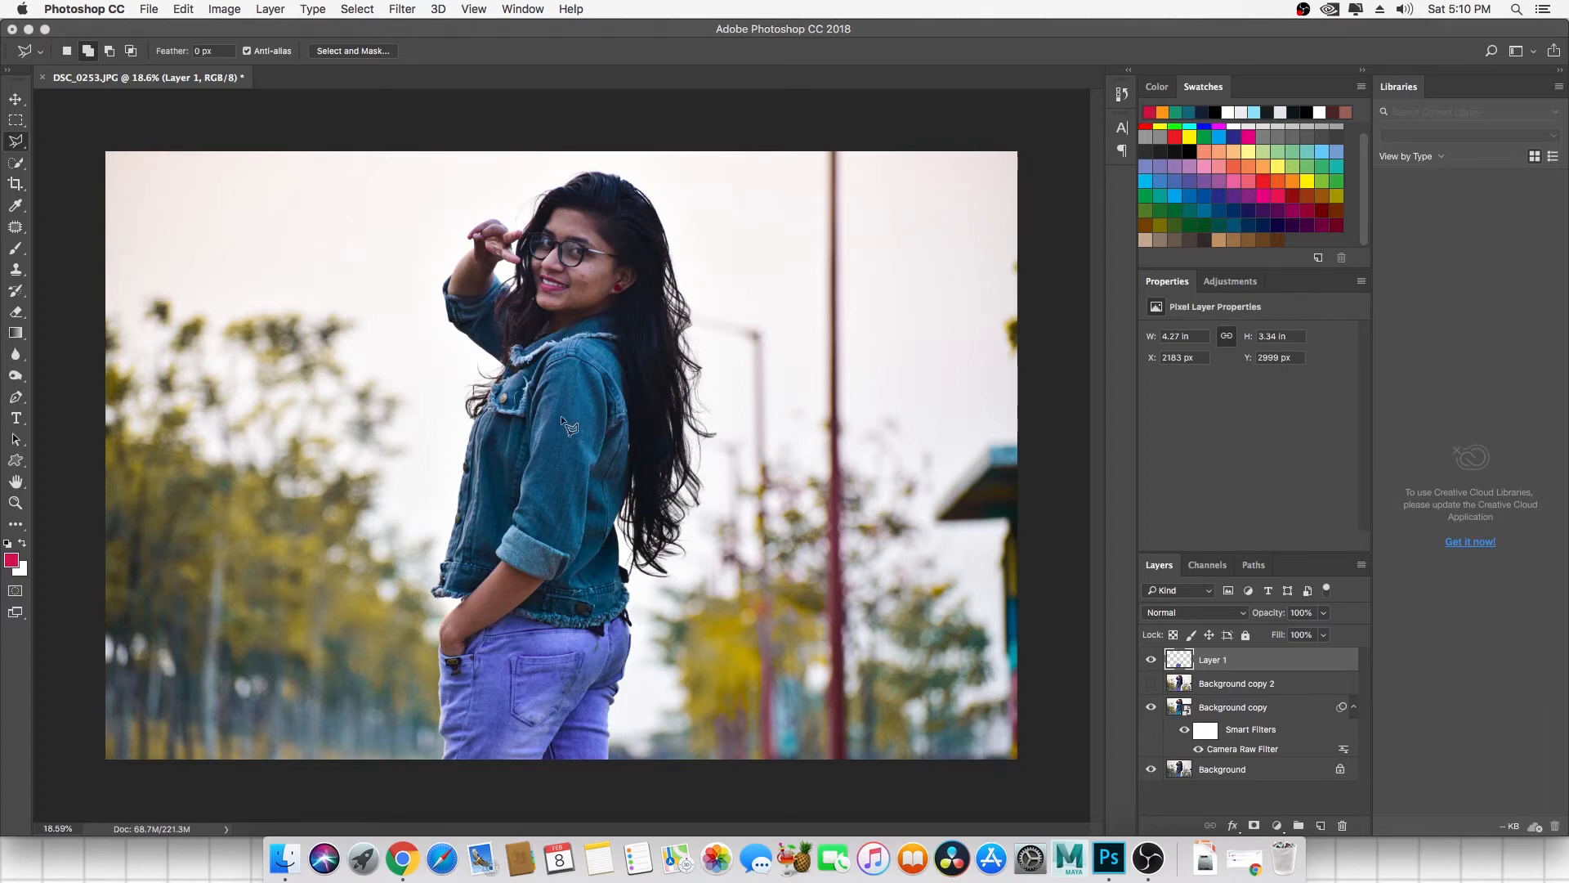
{"action": "scroll", "coordinate": [562, 417], "scroll_direction": "down", "scroll_amount": 2}
{"action": "scroll", "coordinate": [520, 437], "scroll_direction": "up", "scroll_amount": 2}
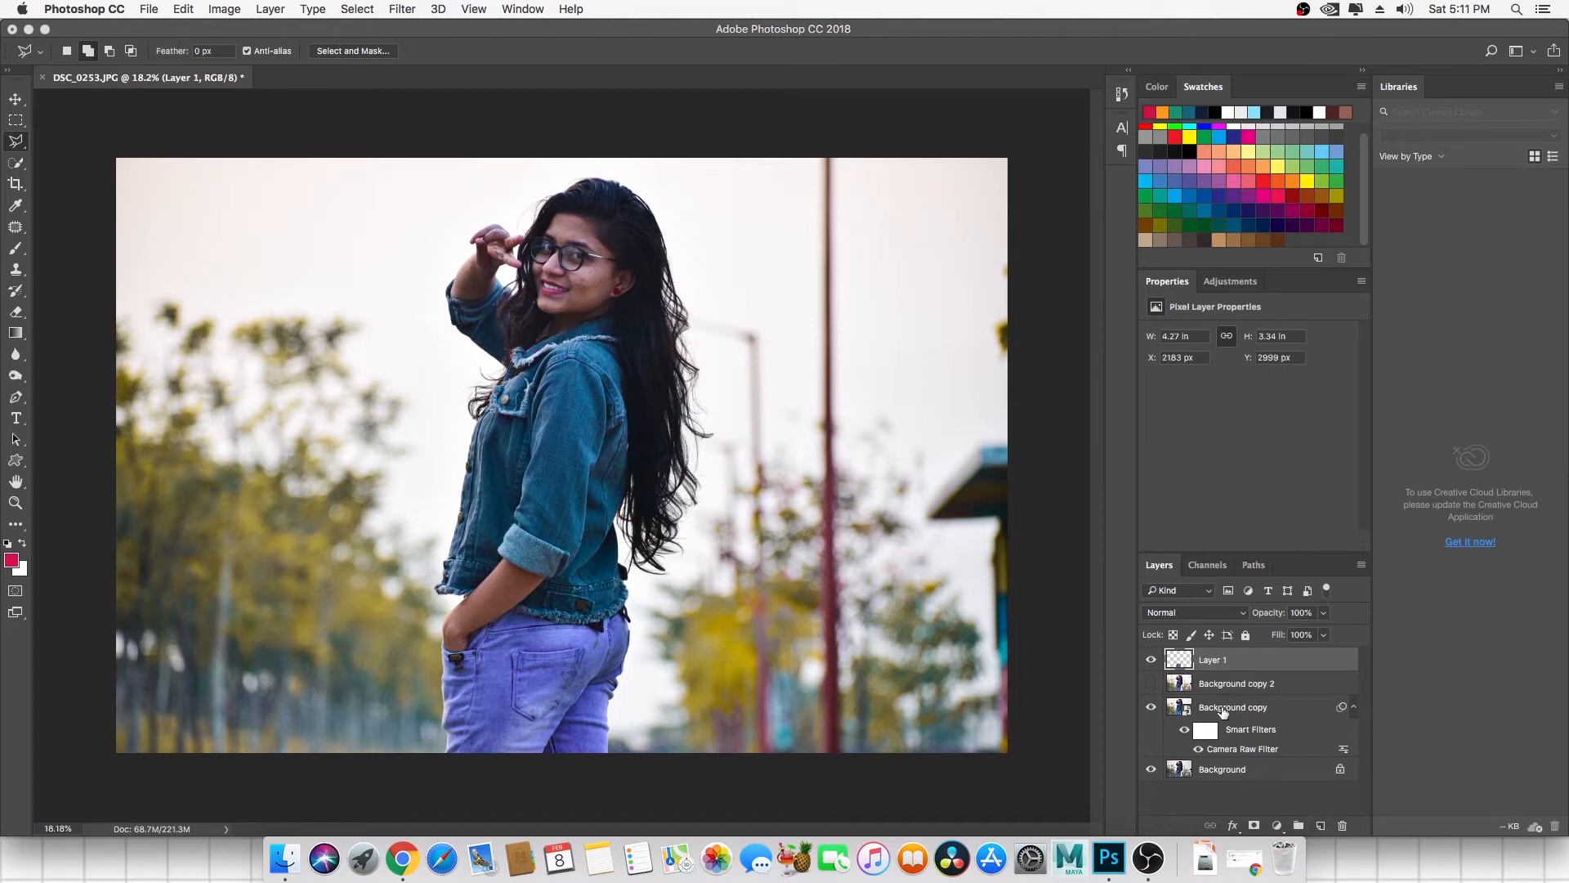
Duplicate the Background copy layer, placing the duplicate above Layer 1, and rasterize it.
{"action": "left_click", "coordinate": [1224, 712]}
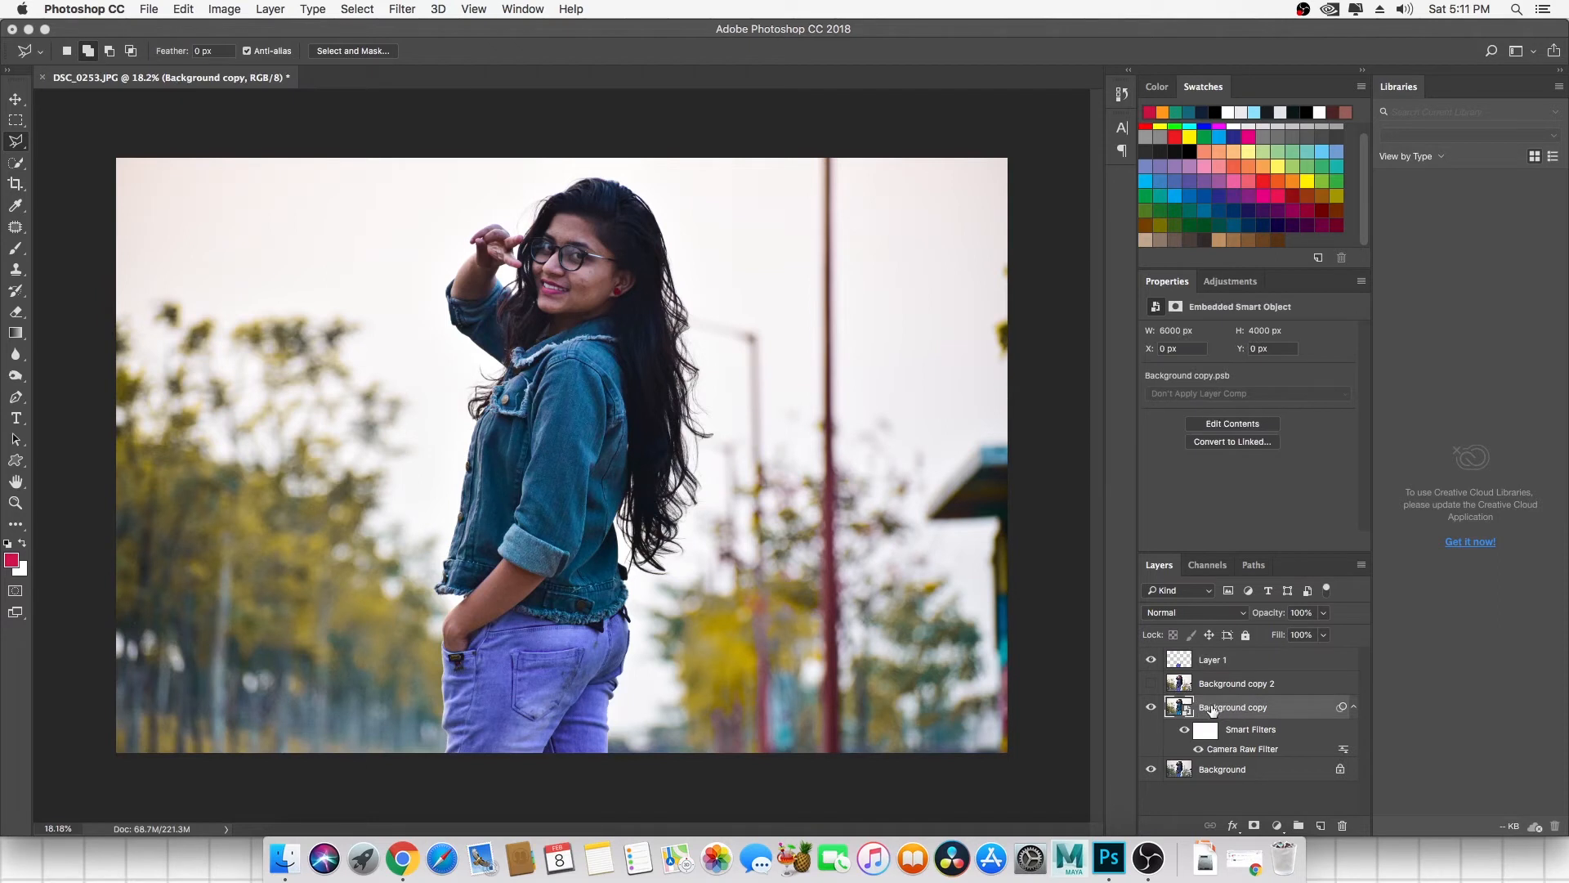
{"action": "key", "text": "super+j"}
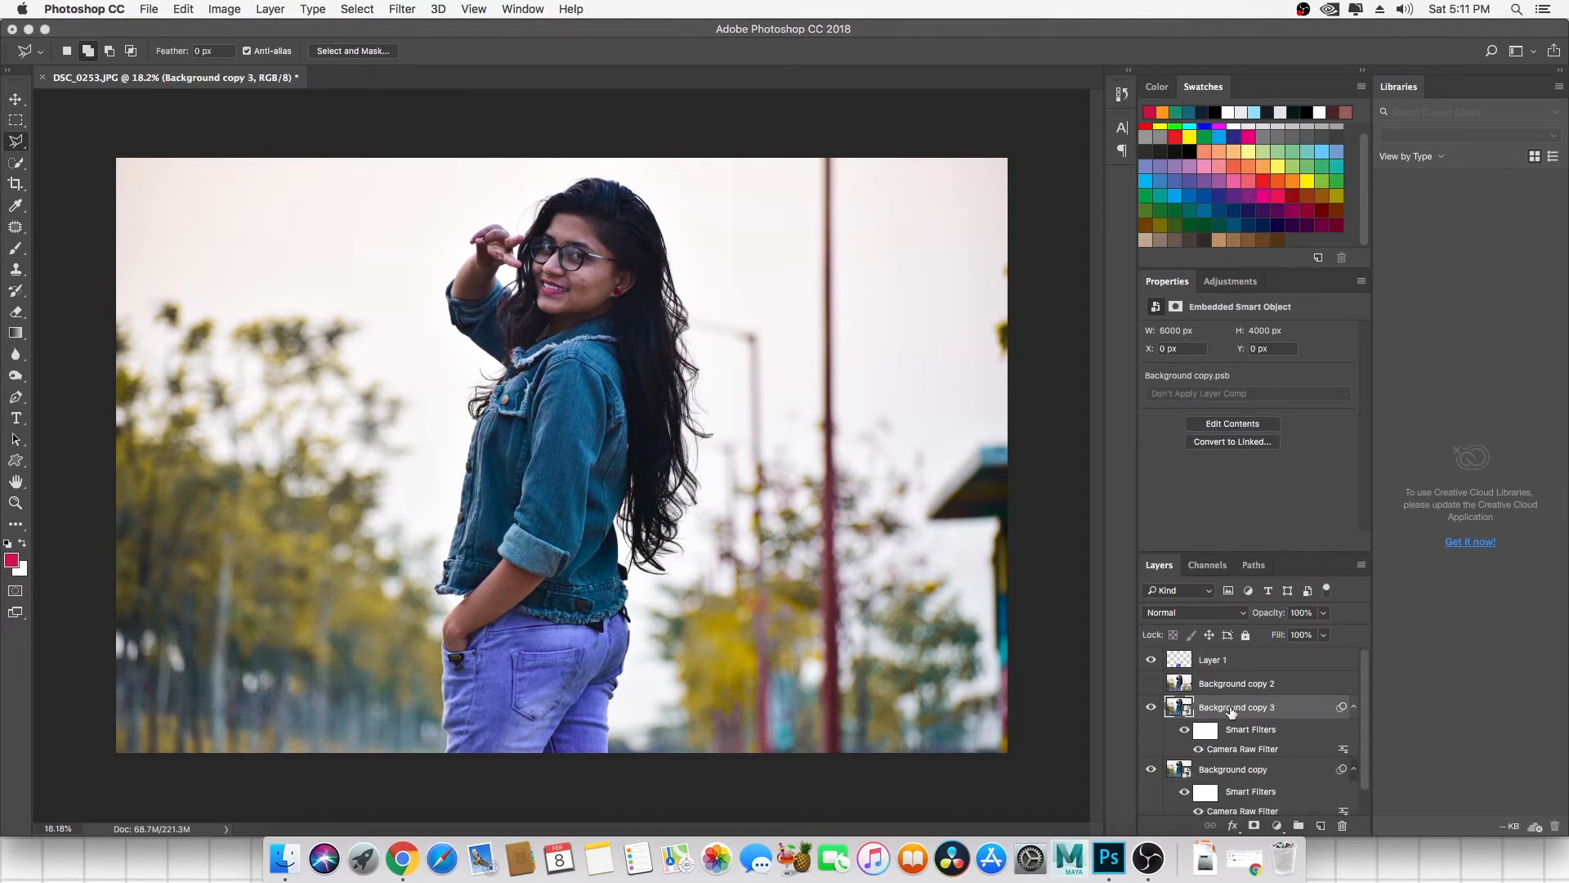
{"action": "left_click_drag", "start_coordinate": [1214, 709], "coordinate": [1230, 662]}
{"action": "left_click", "coordinate": [1154, 660]}
{"action": "left_click", "coordinate": [1154, 660]}
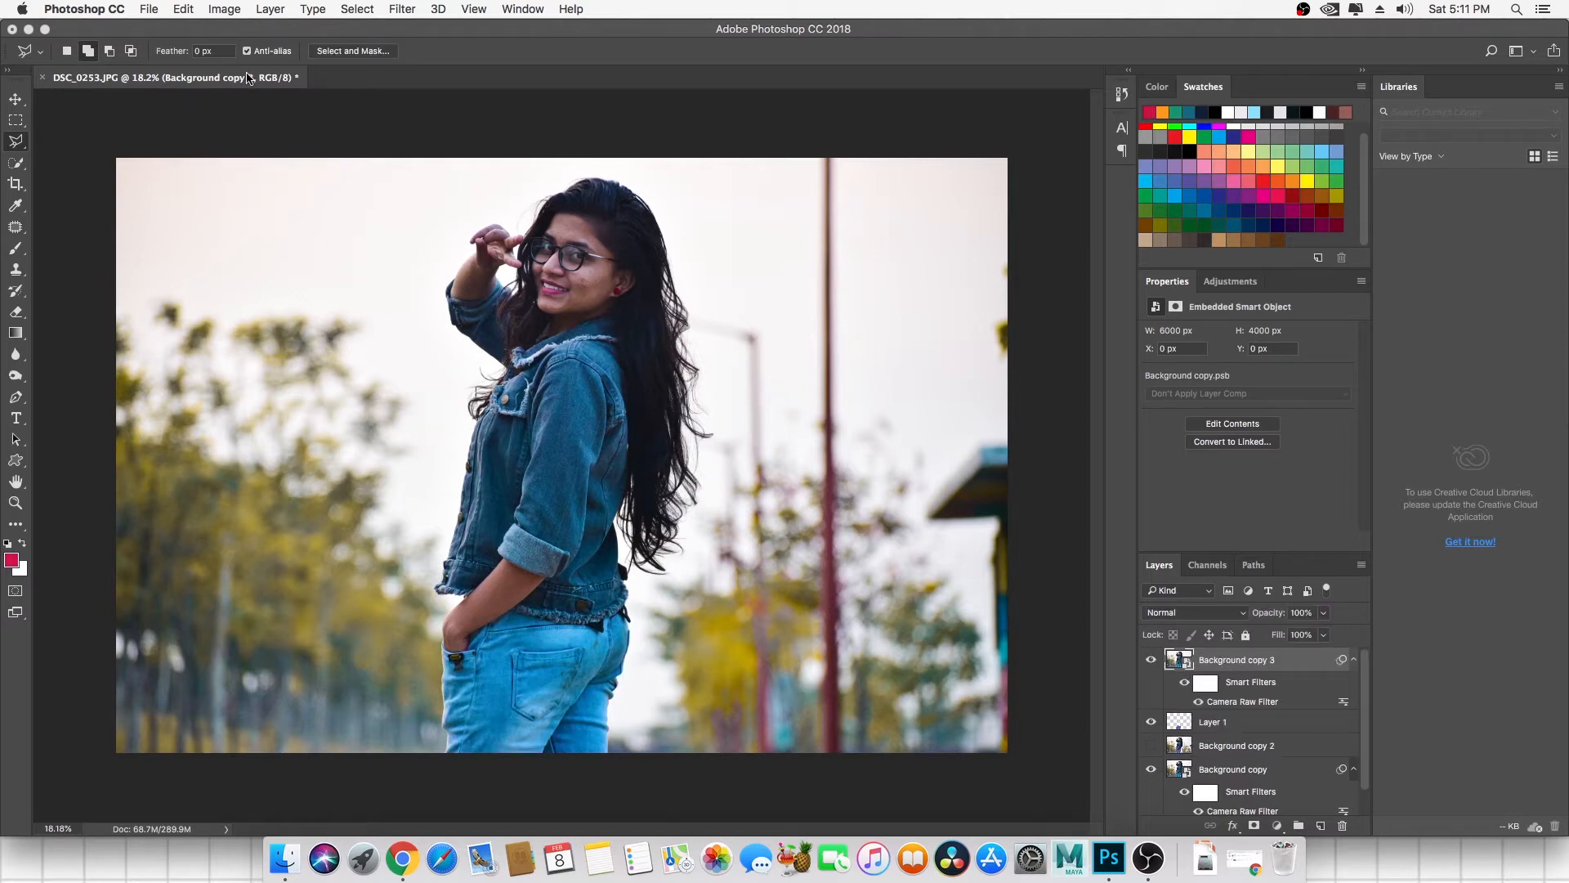
{"action": "right_click", "coordinate": [1253, 673]}
{"action": "left_click", "coordinate": [1292, 406]}
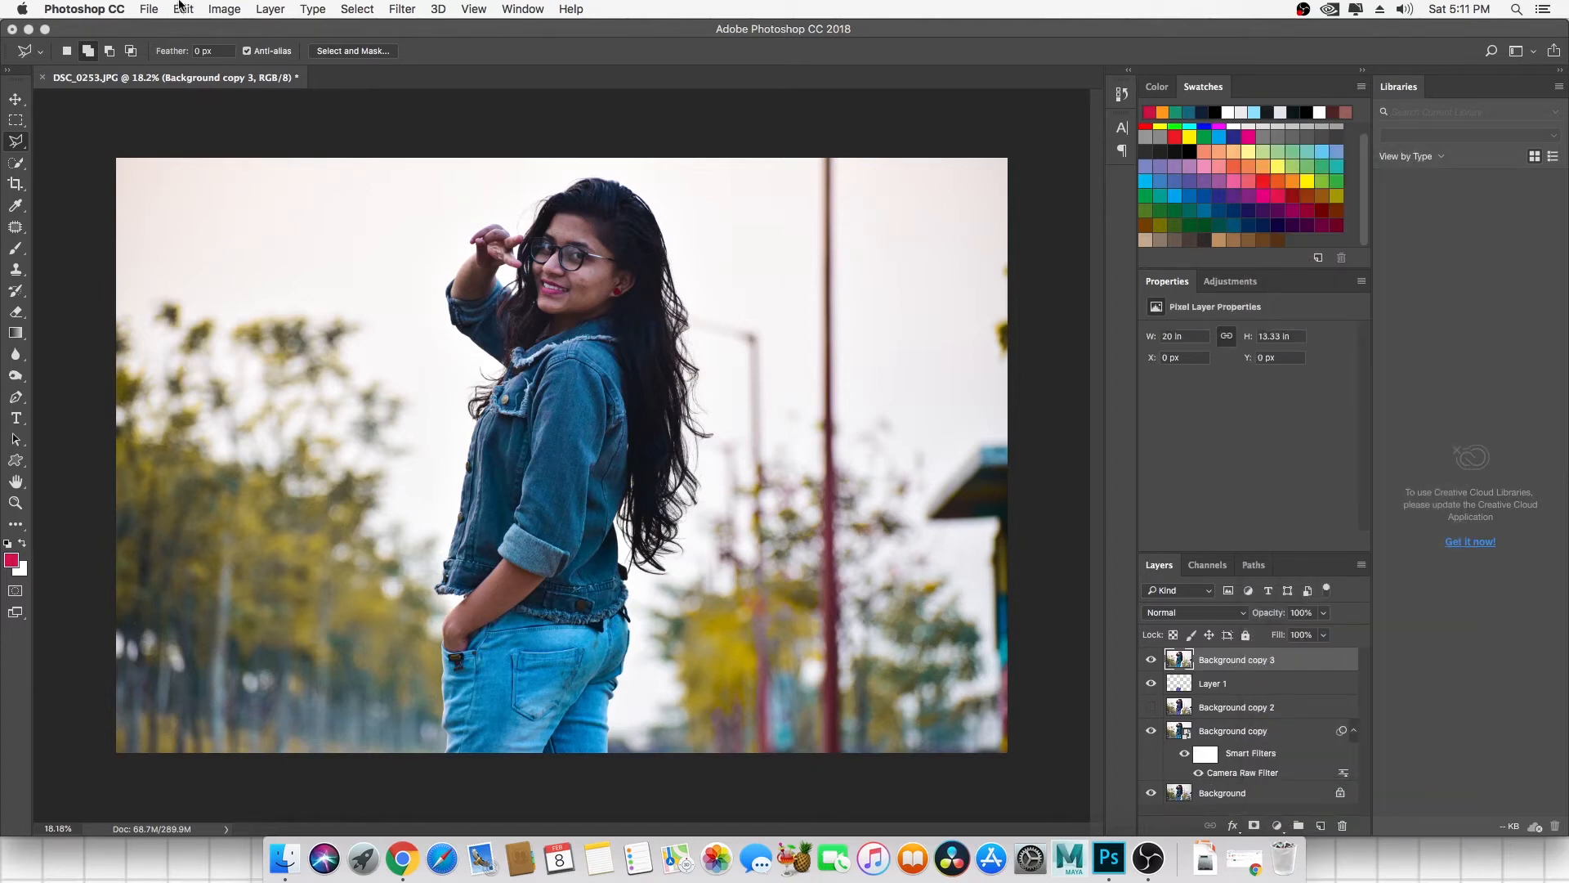
Open the Selective Color adjustment, sample the pale sky as the foreground colour, and close the adjustment.
{"action": "left_click", "coordinate": [221, 10]}
{"action": "mouse_move", "coordinate": [245, 54]}
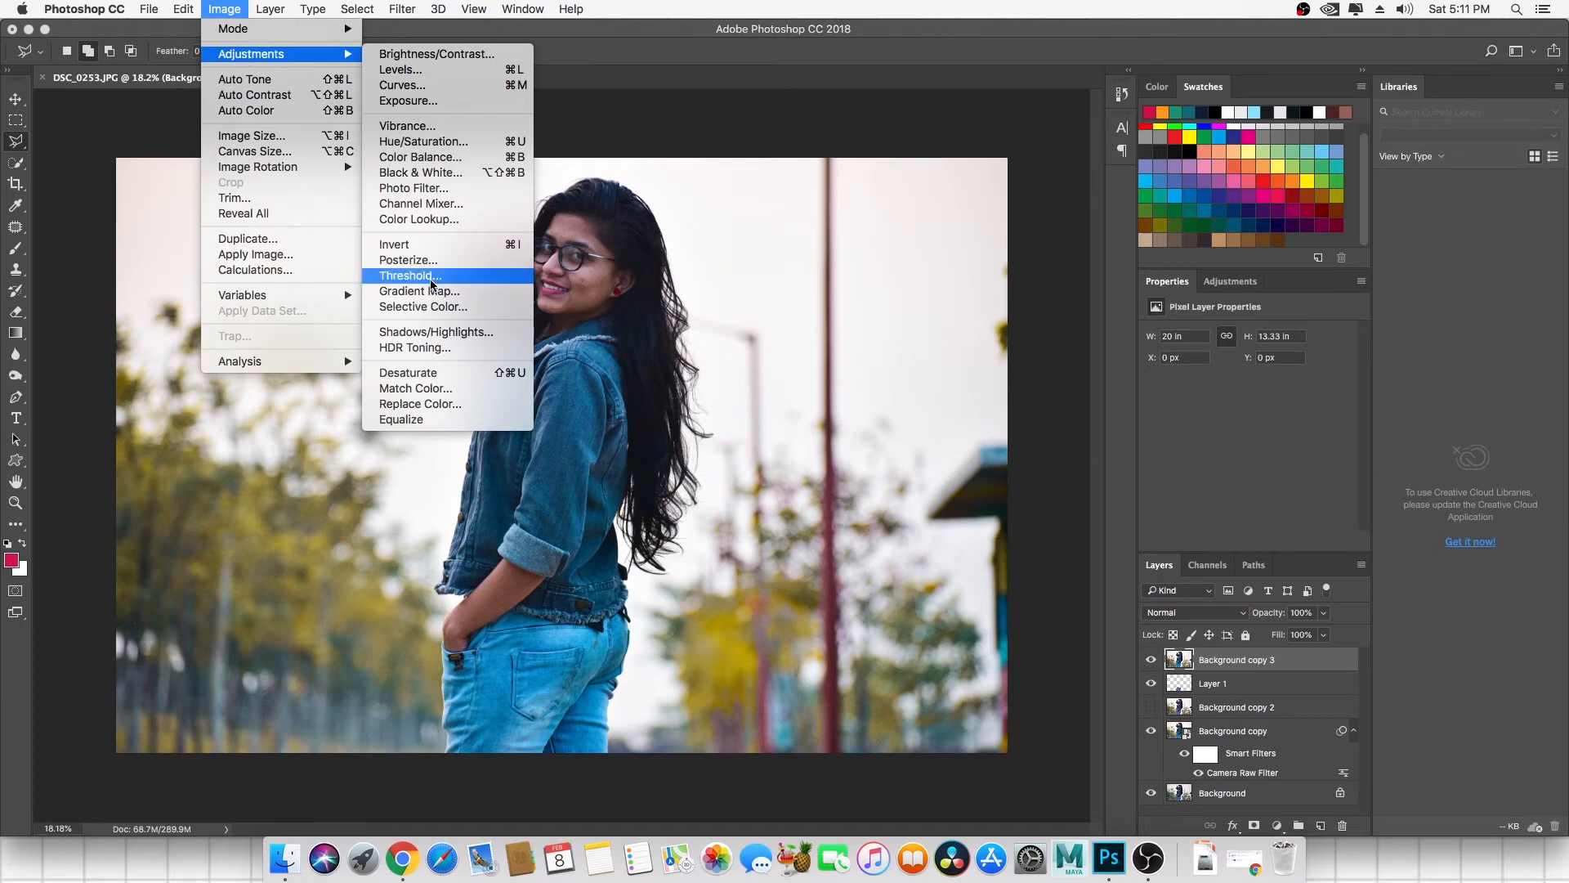
{"action": "left_click", "coordinate": [450, 315]}
{"action": "left_click_drag", "start_coordinate": [765, 257], "coordinate": [854, 279]}
{"action": "left_click", "coordinate": [833, 296]}
{"action": "left_click", "coordinate": [835, 293]}
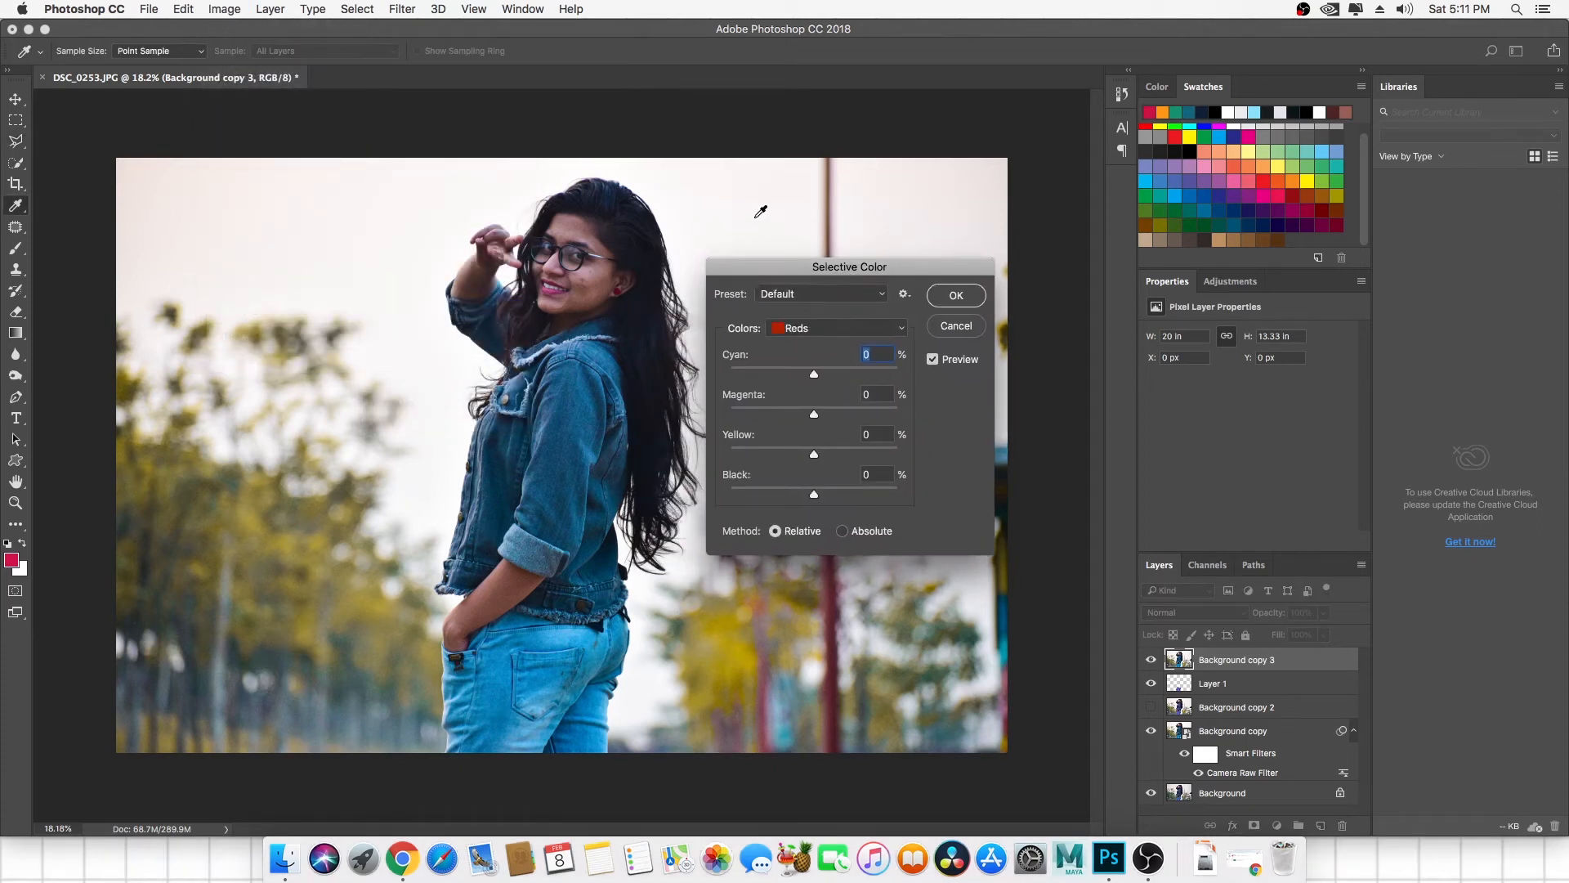
{"action": "left_click", "coordinate": [757, 213]}
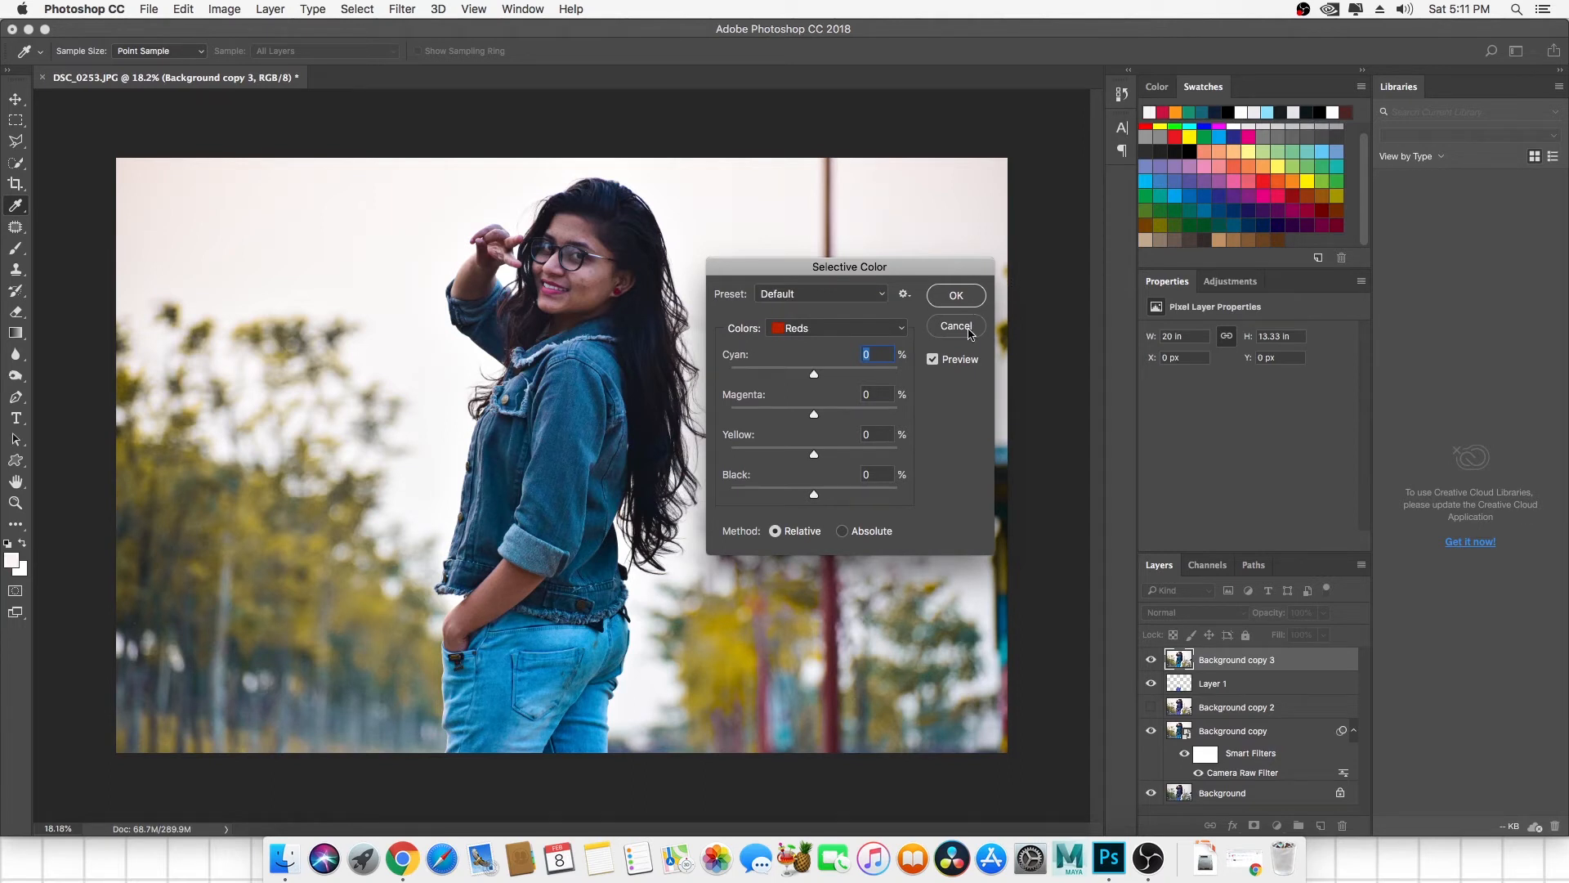
{"action": "left_click", "coordinate": [967, 299]}
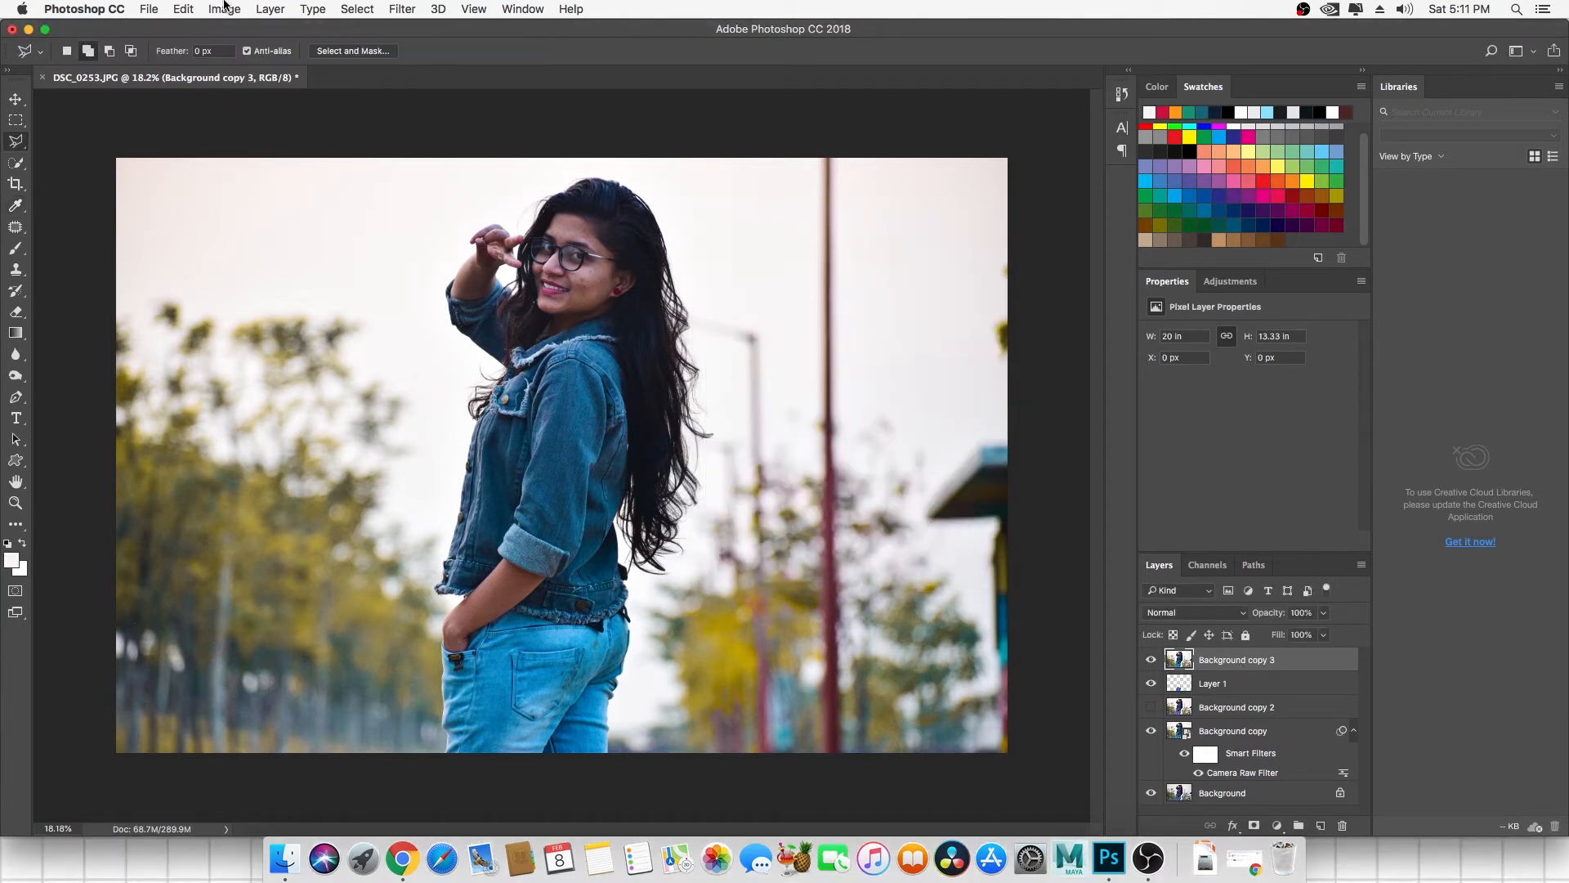
Select the pale sky on Background copy 3 with Color Range, using Sampled Colors and a fuzziness of 91.
{"action": "left_click", "coordinate": [185, 10]}
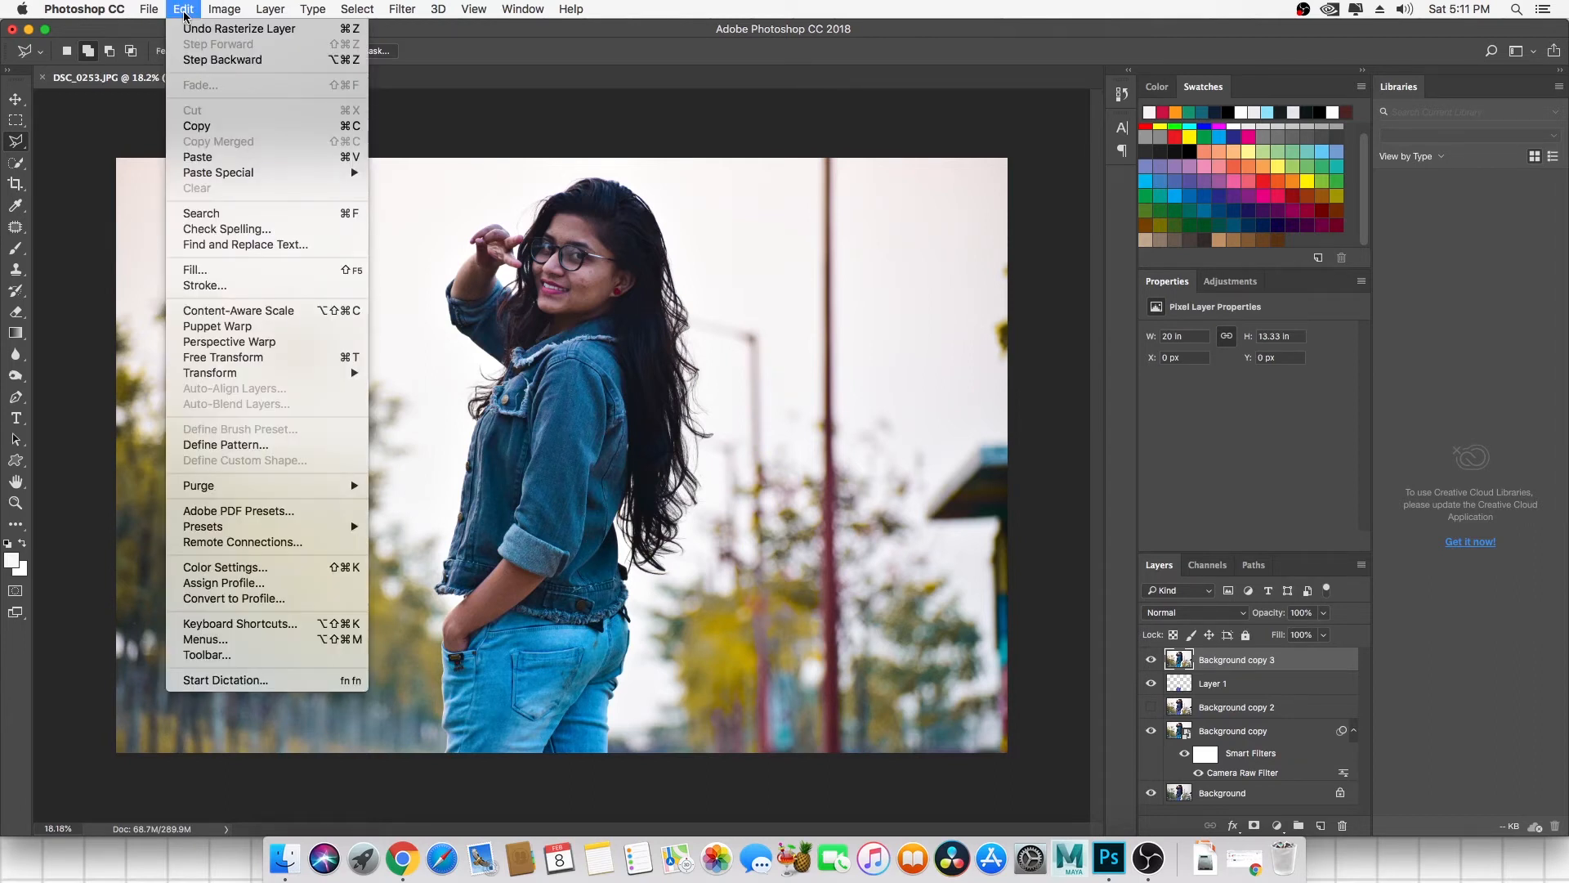
{"action": "mouse_move", "coordinate": [219, 10]}
{"action": "mouse_move", "coordinate": [366, 14]}
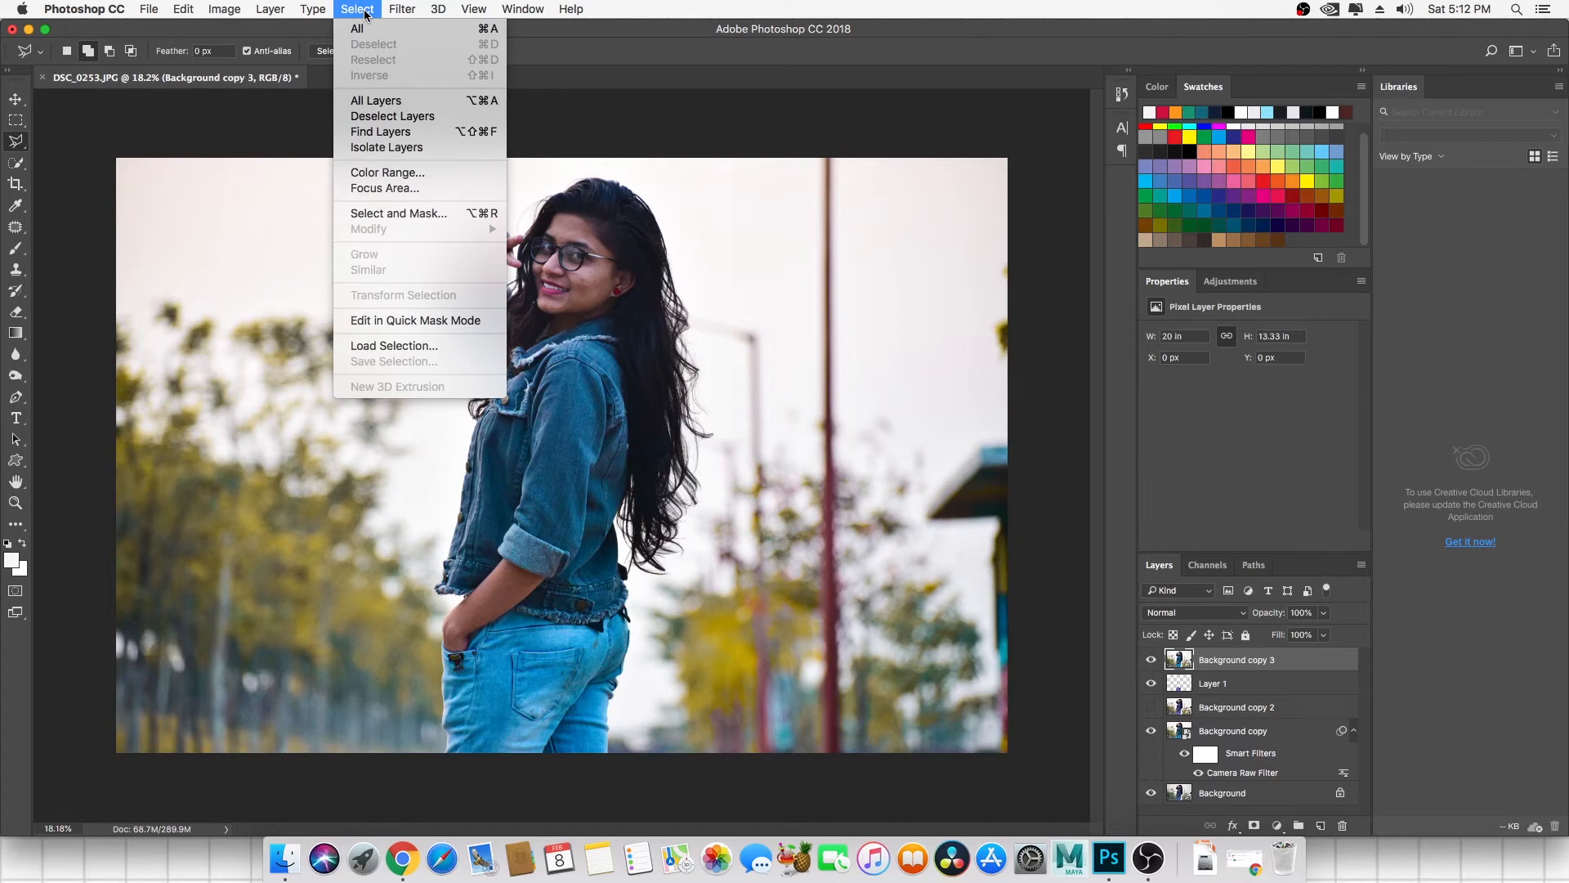
{"action": "left_click", "coordinate": [405, 174]}
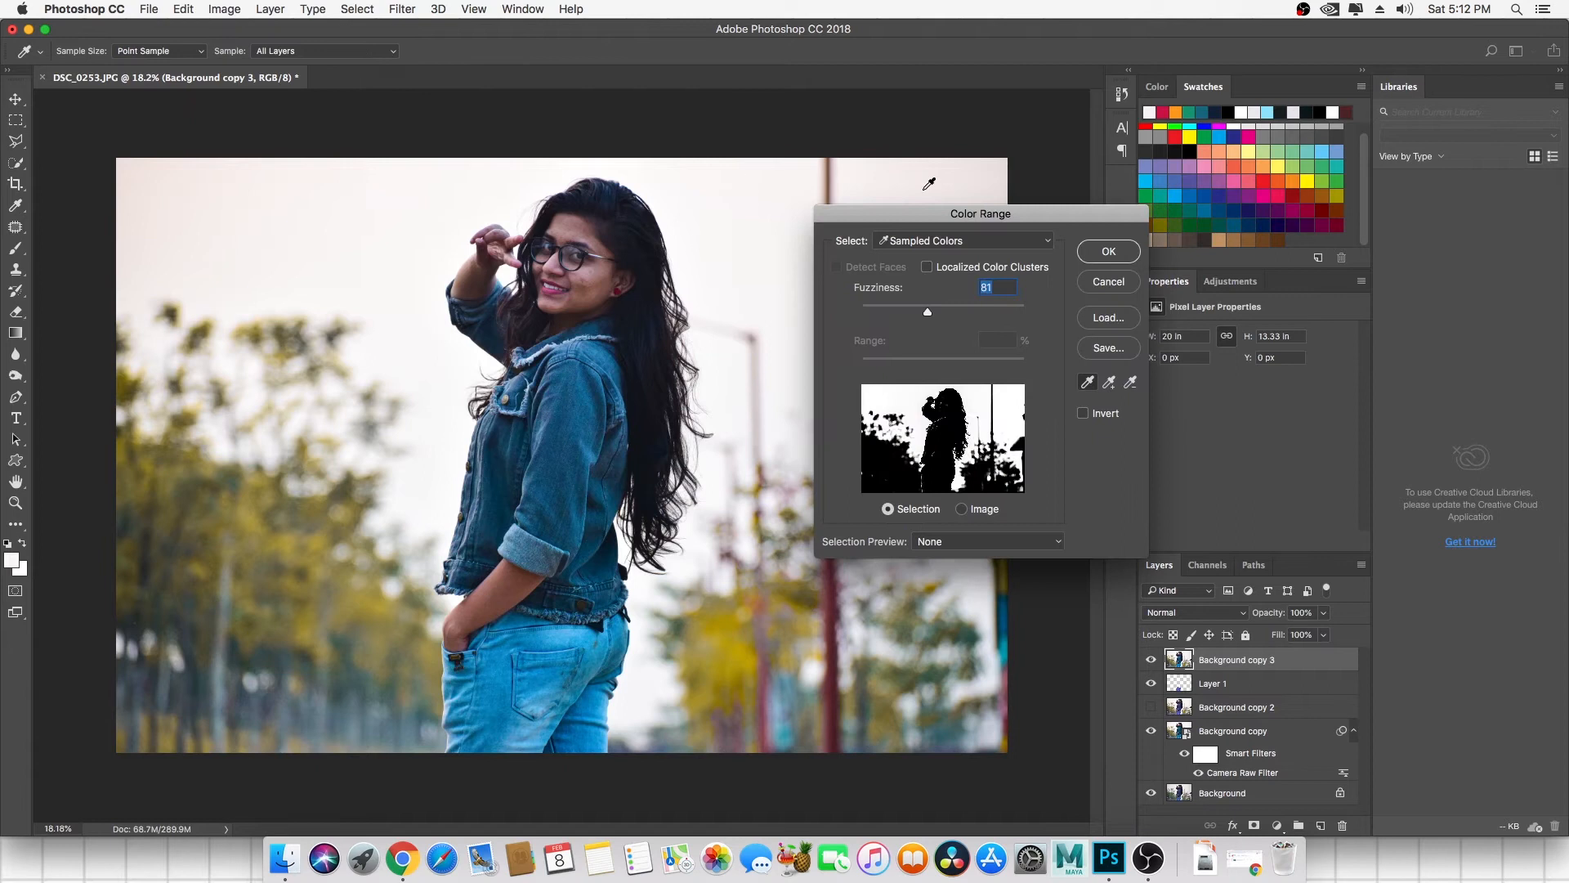
{"action": "left_click_drag", "start_coordinate": [938, 227], "coordinate": [940, 196]}
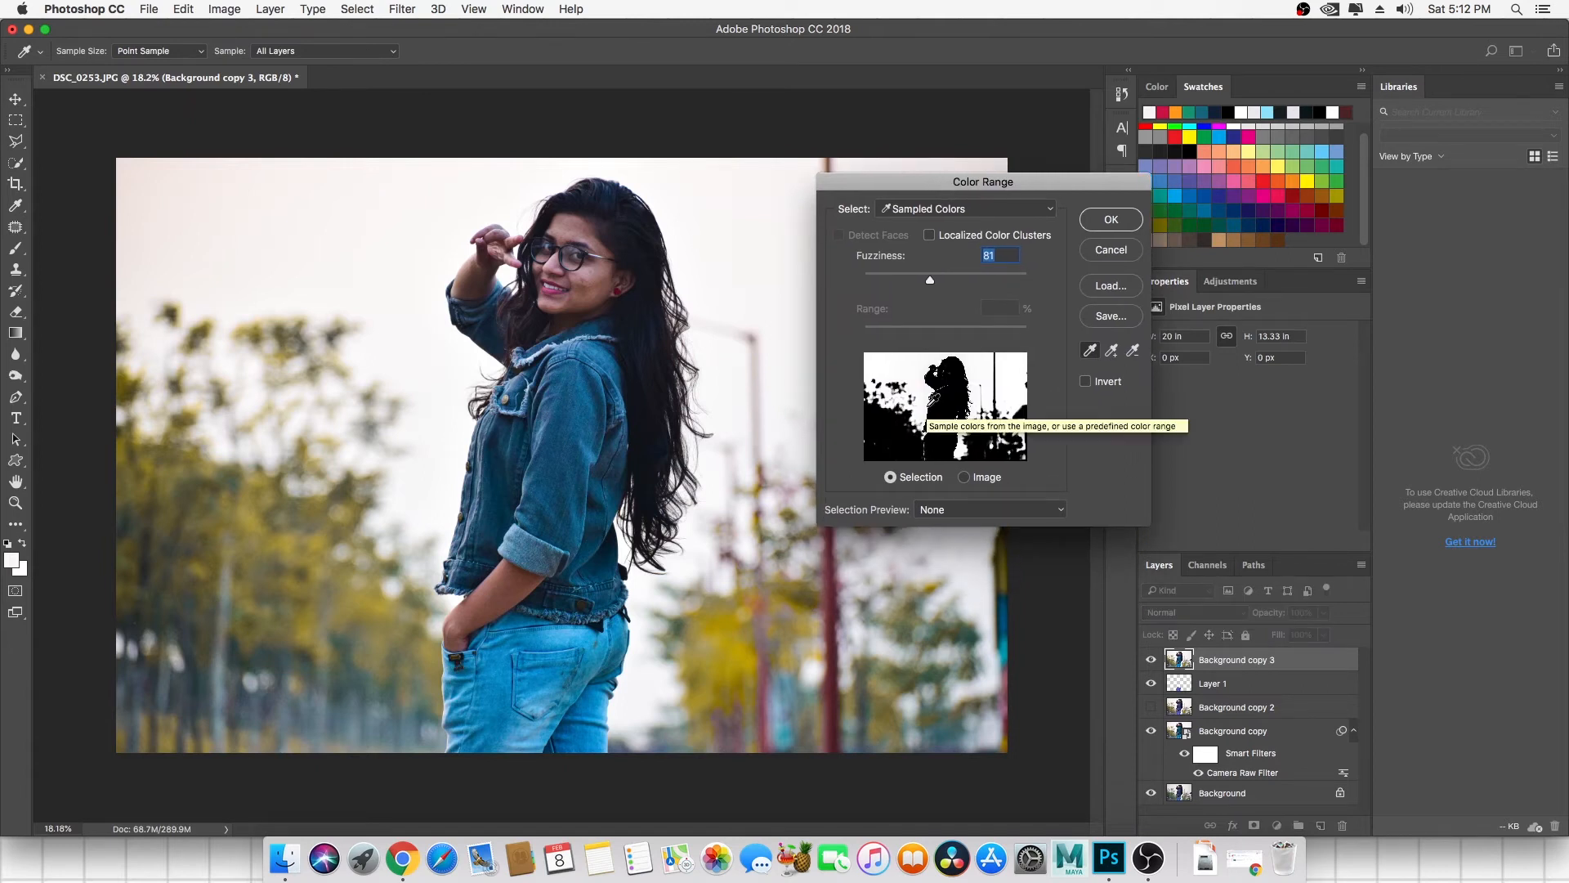
{"action": "left_click_drag", "start_coordinate": [930, 280], "coordinate": [939, 286]}
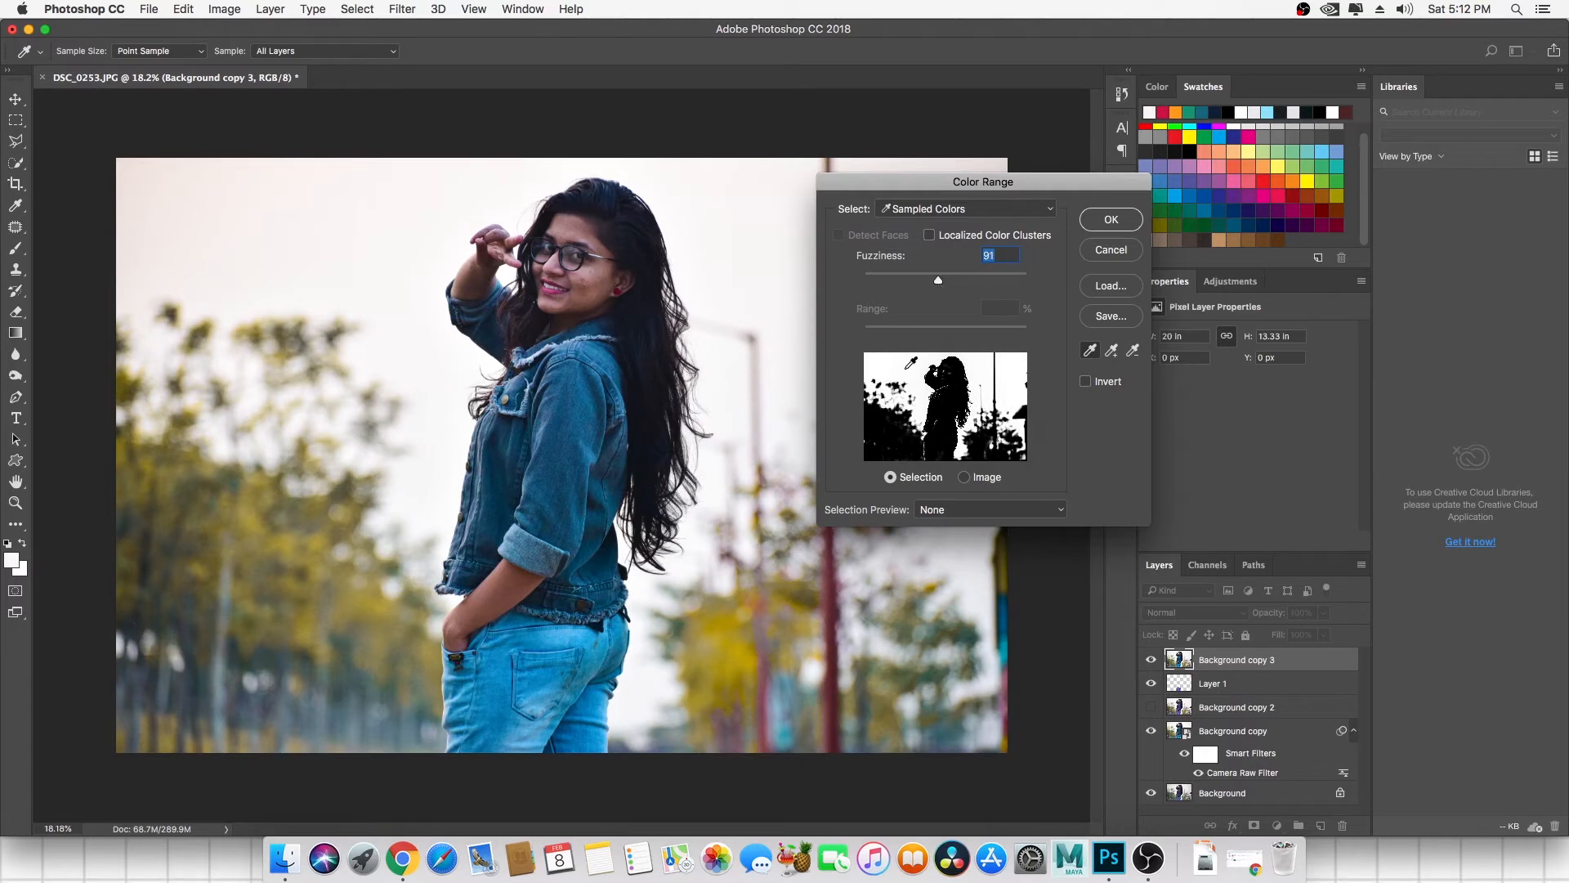
{"action": "left_click_drag", "start_coordinate": [952, 190], "coordinate": [940, 180]}
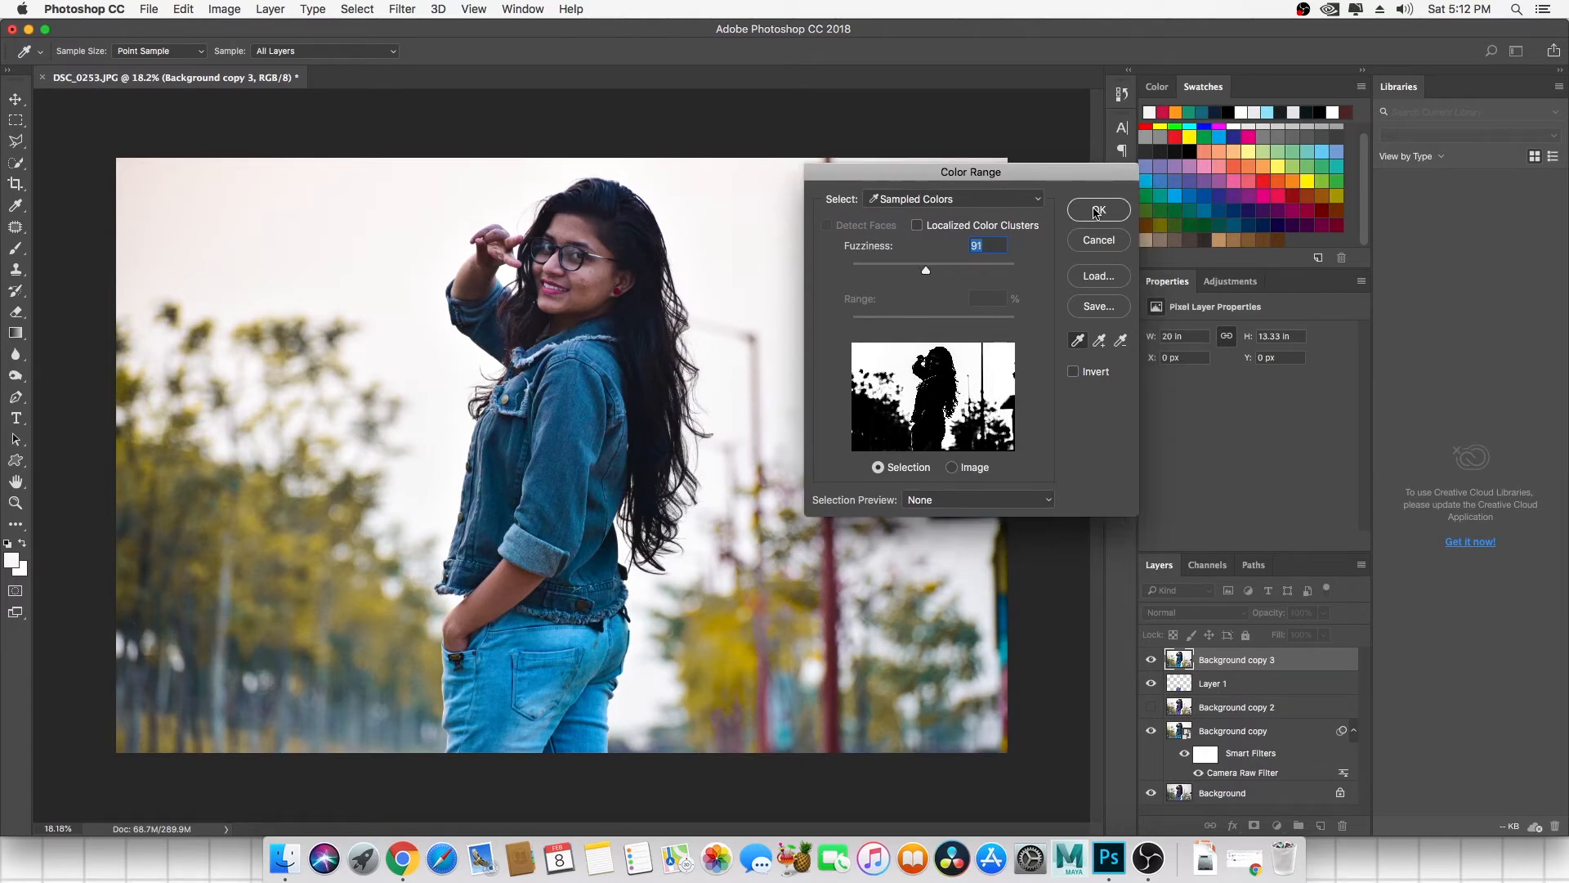
{"action": "left_click", "coordinate": [1097, 211]}
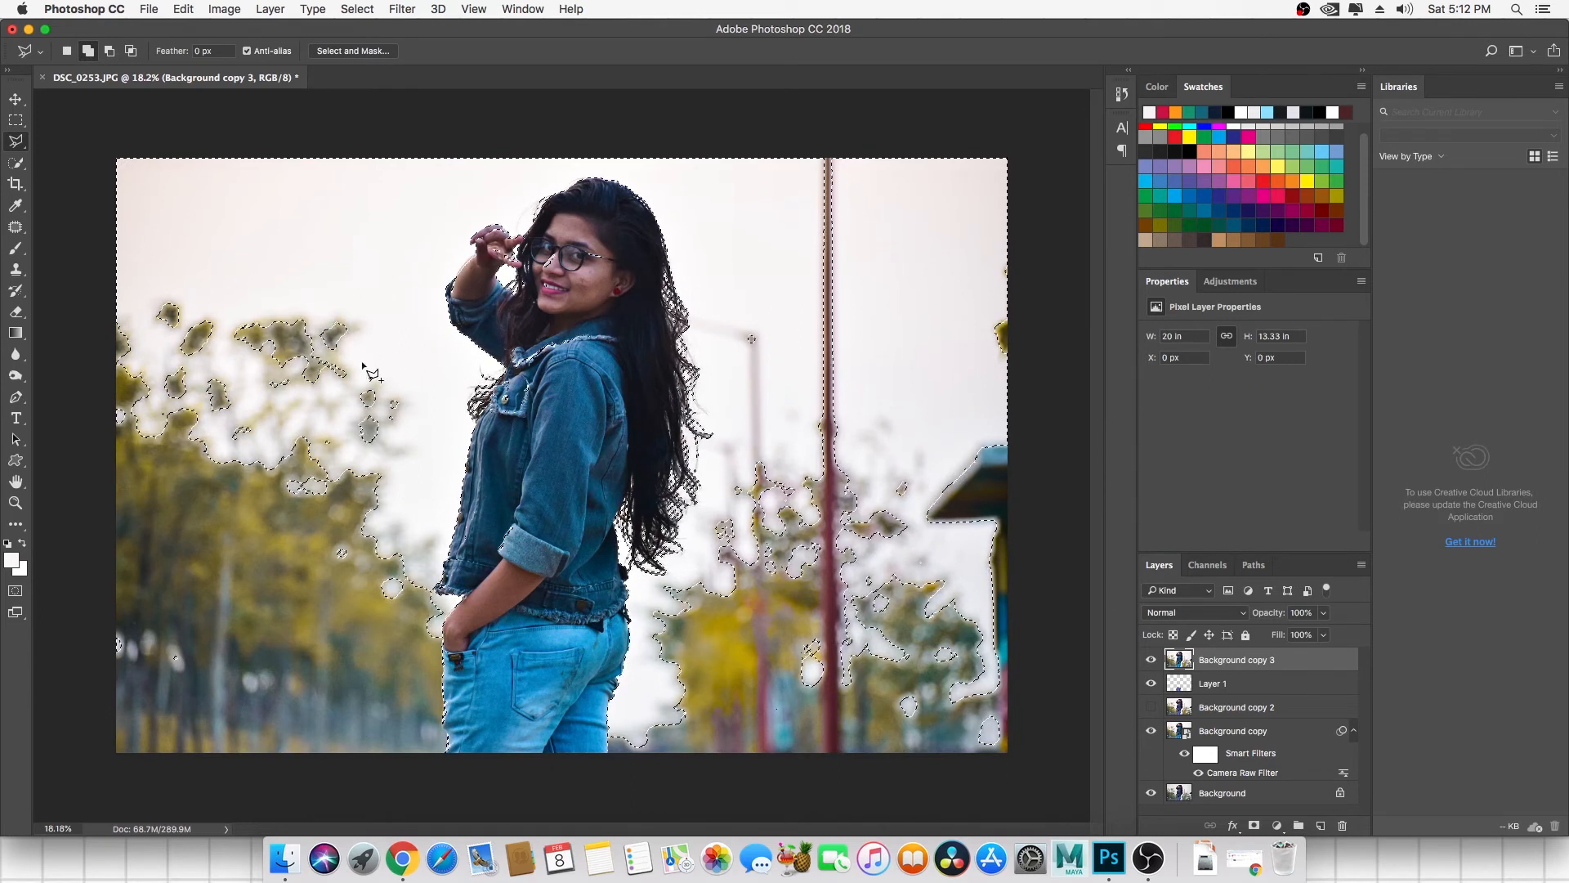
Feather the sky selection by 20 pixels.
{"action": "right_click", "coordinate": [396, 245]}
{"action": "left_click", "coordinate": [433, 275]}
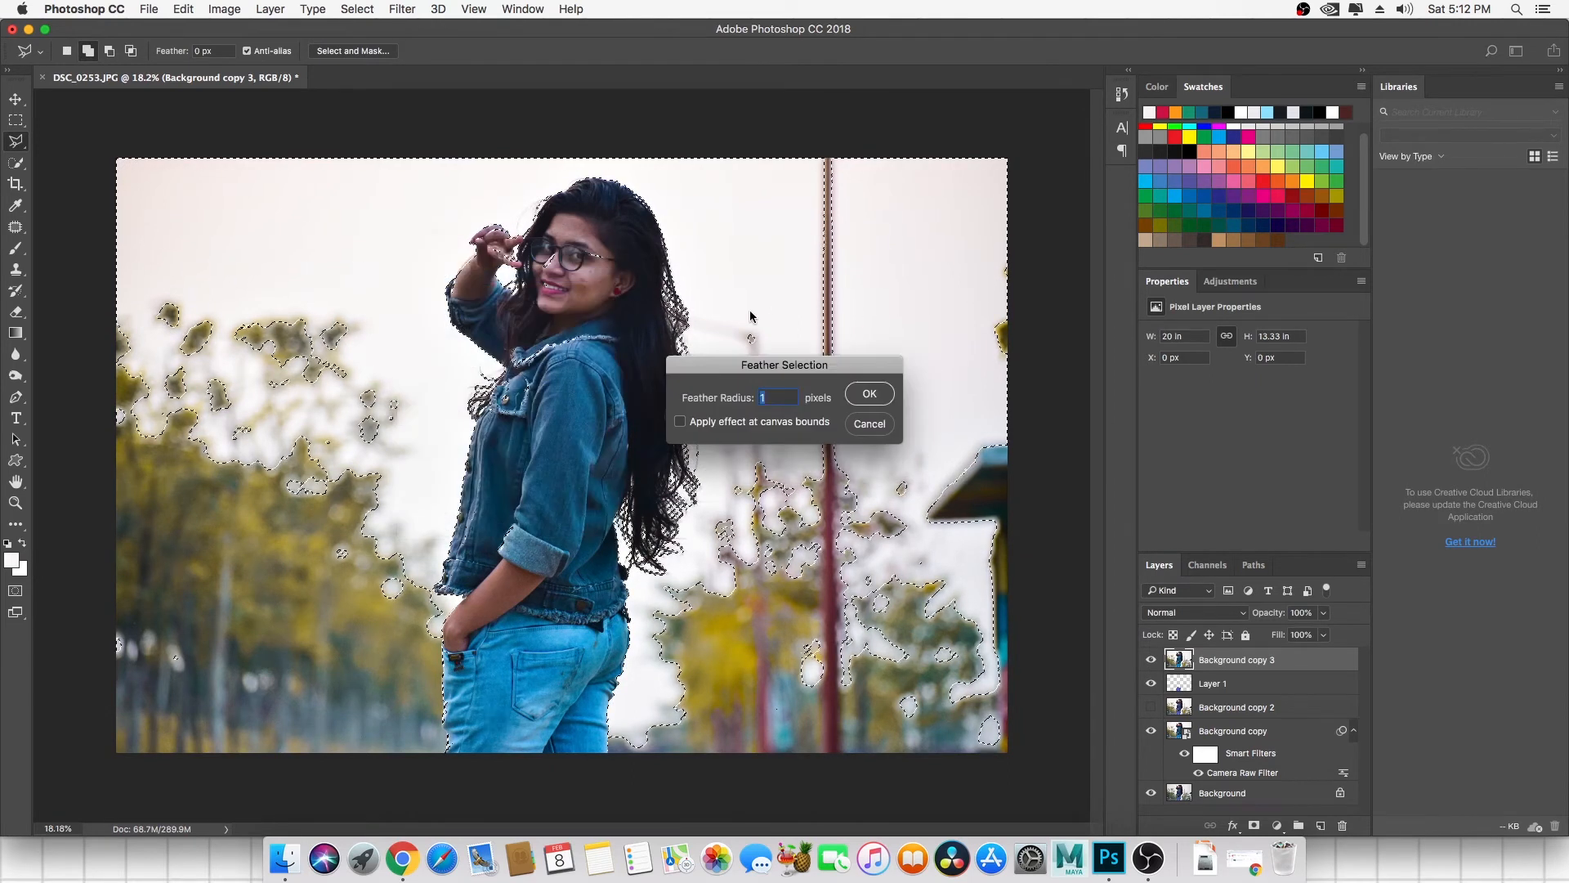
{"action": "type", "text": "20"}
{"action": "left_click", "coordinate": [865, 394]}
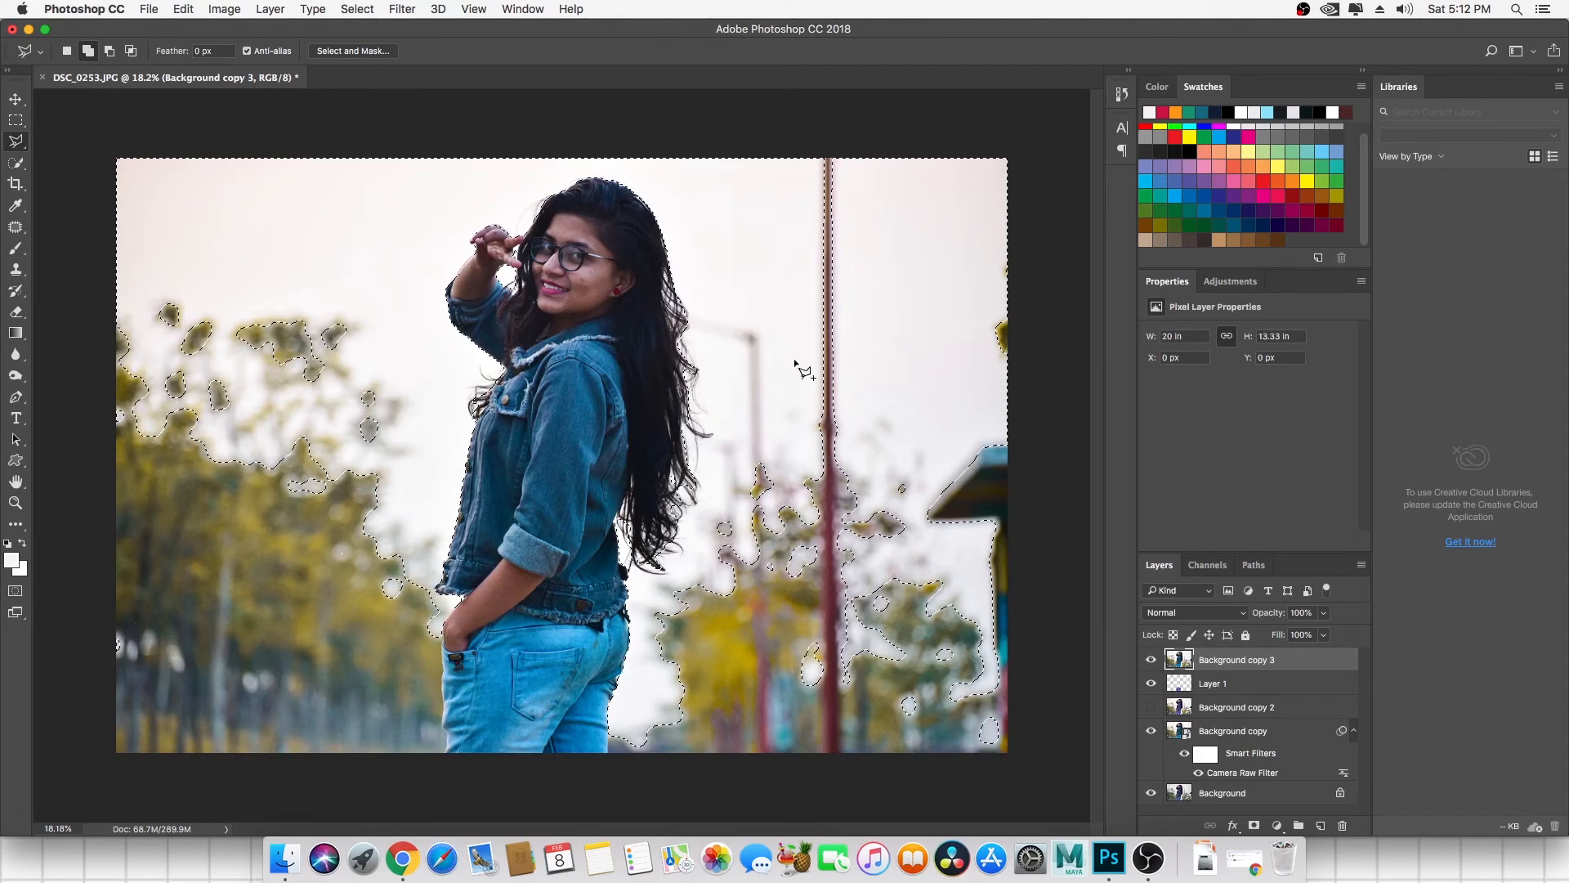
Copy the feathered sky selection to a new layer and hide Background copy 3.
{"action": "right_click", "coordinate": [683, 269]}
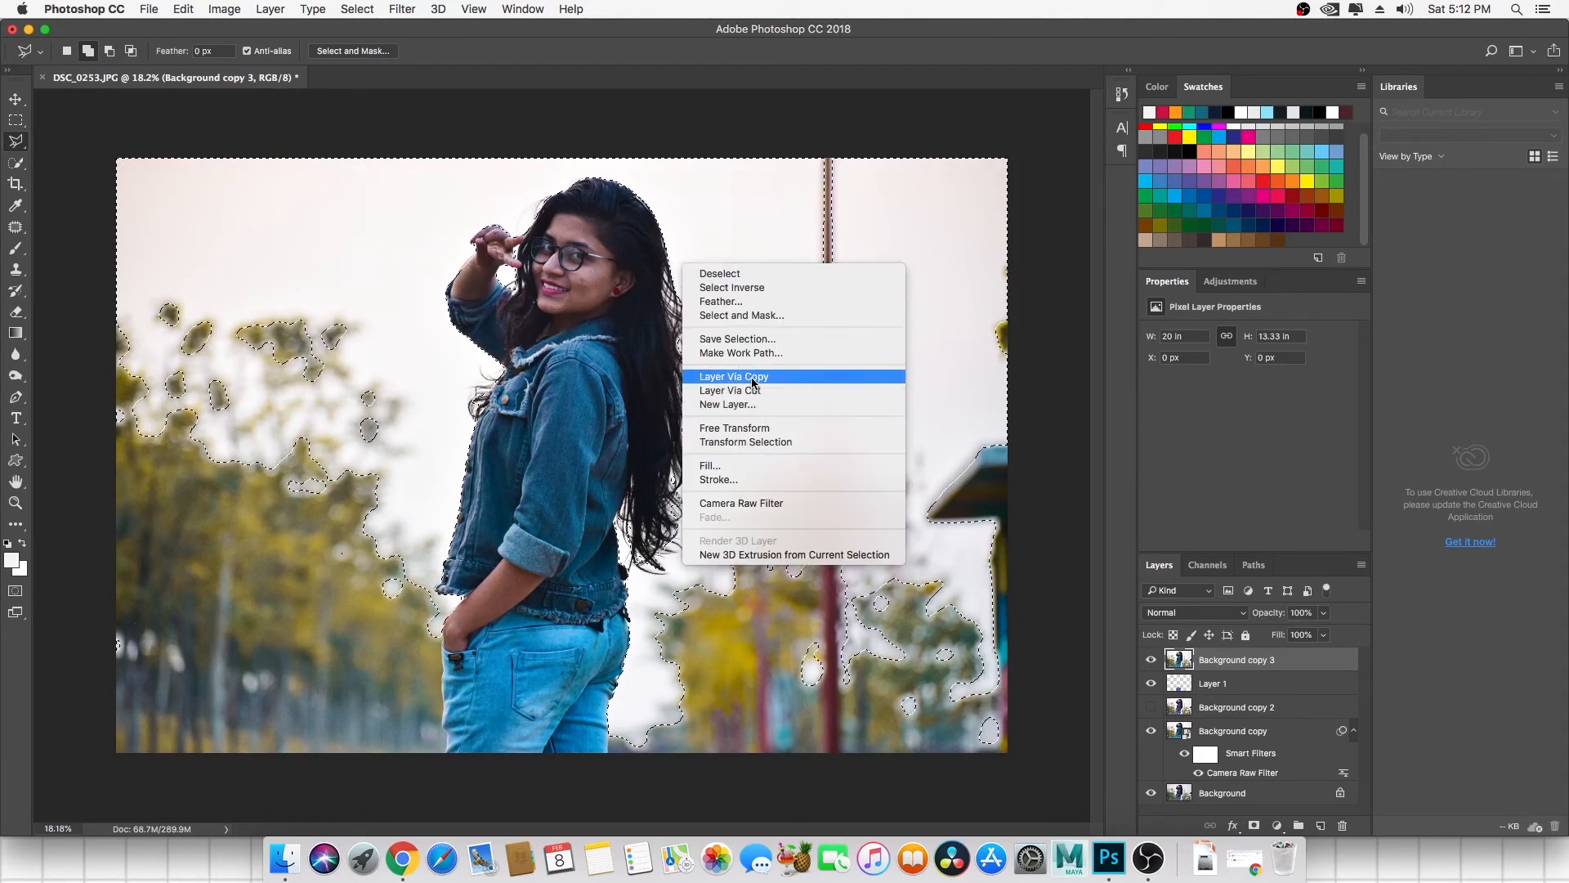
{"action": "left_click", "coordinate": [752, 381]}
{"action": "left_click", "coordinate": [1151, 683]}
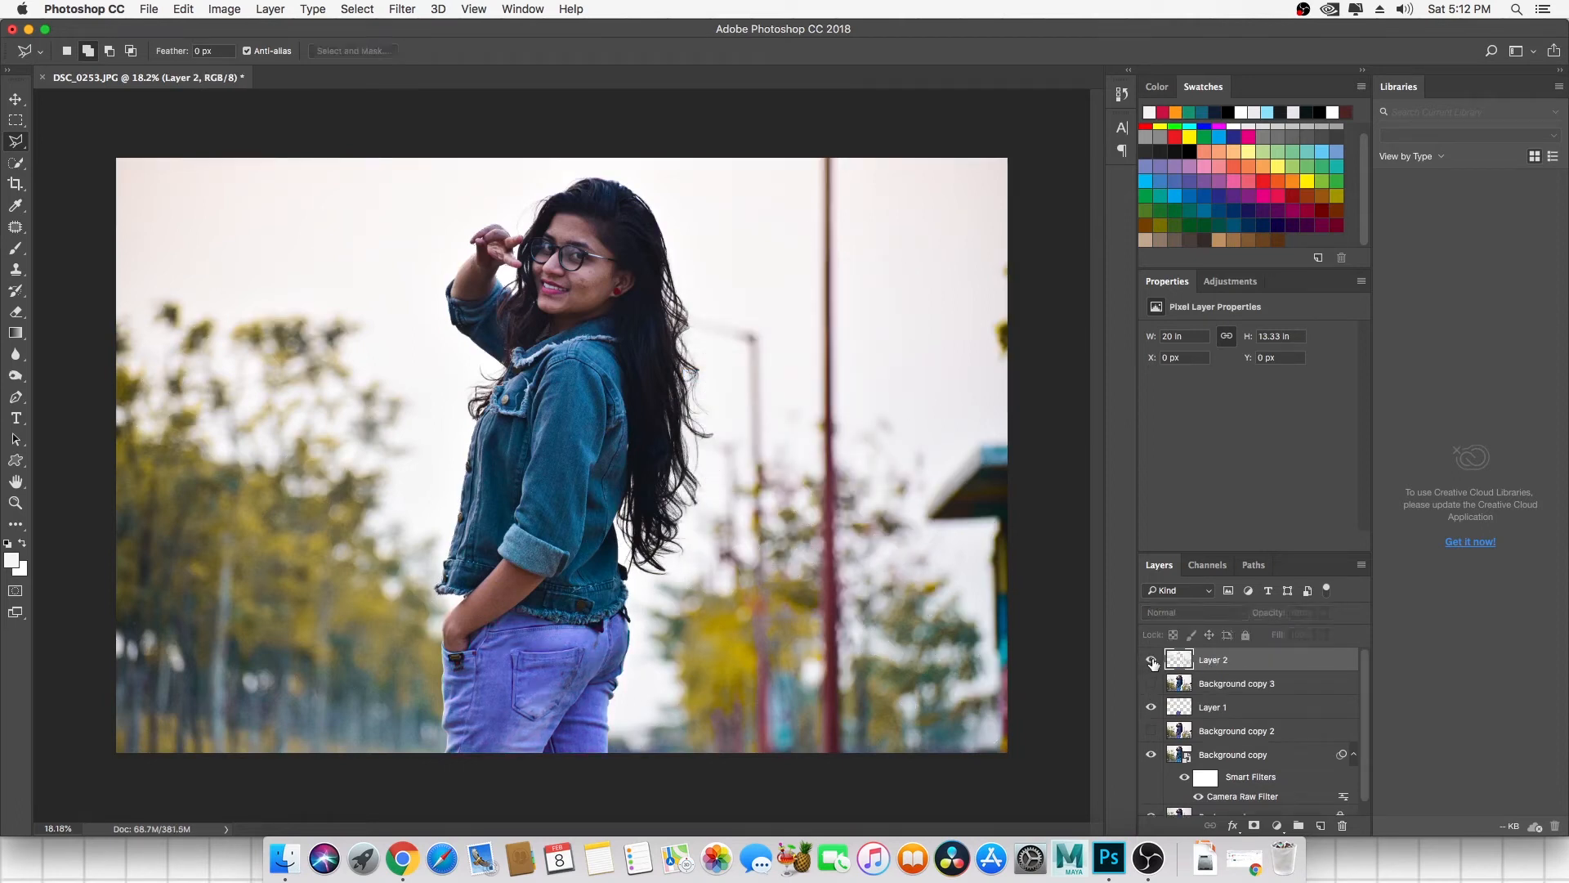
{"action": "left_click", "coordinate": [1151, 659]}
{"action": "left_click", "coordinate": [1151, 659]}
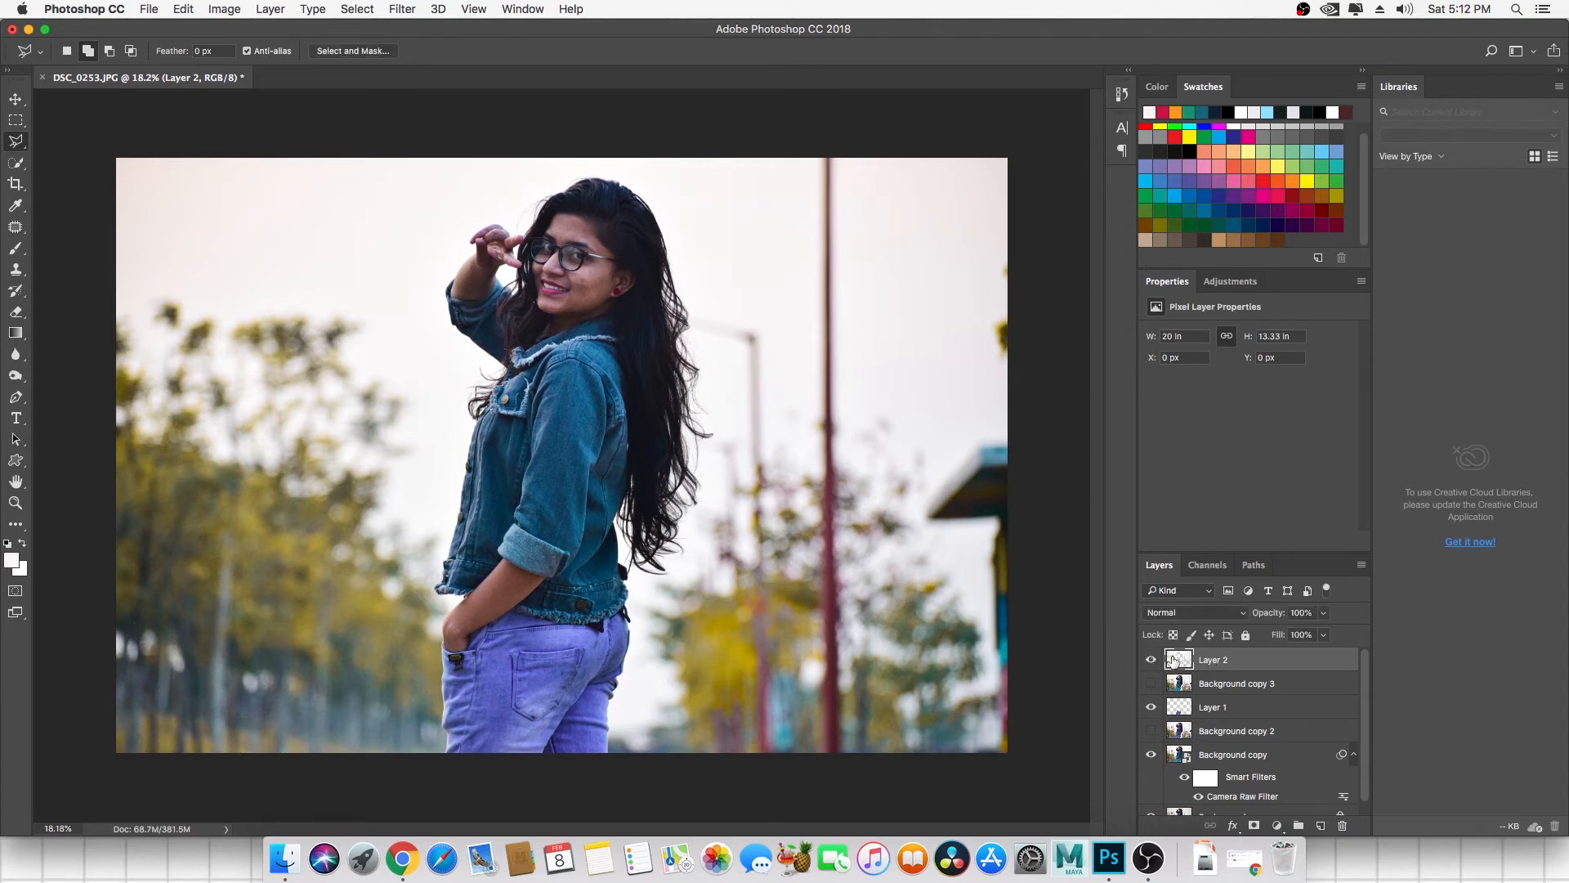
Open the Curves adjustment on Layer 2 and raise the Blue channel's curve to output 220 at input 153.
{"action": "left_click", "coordinate": [223, 10]}
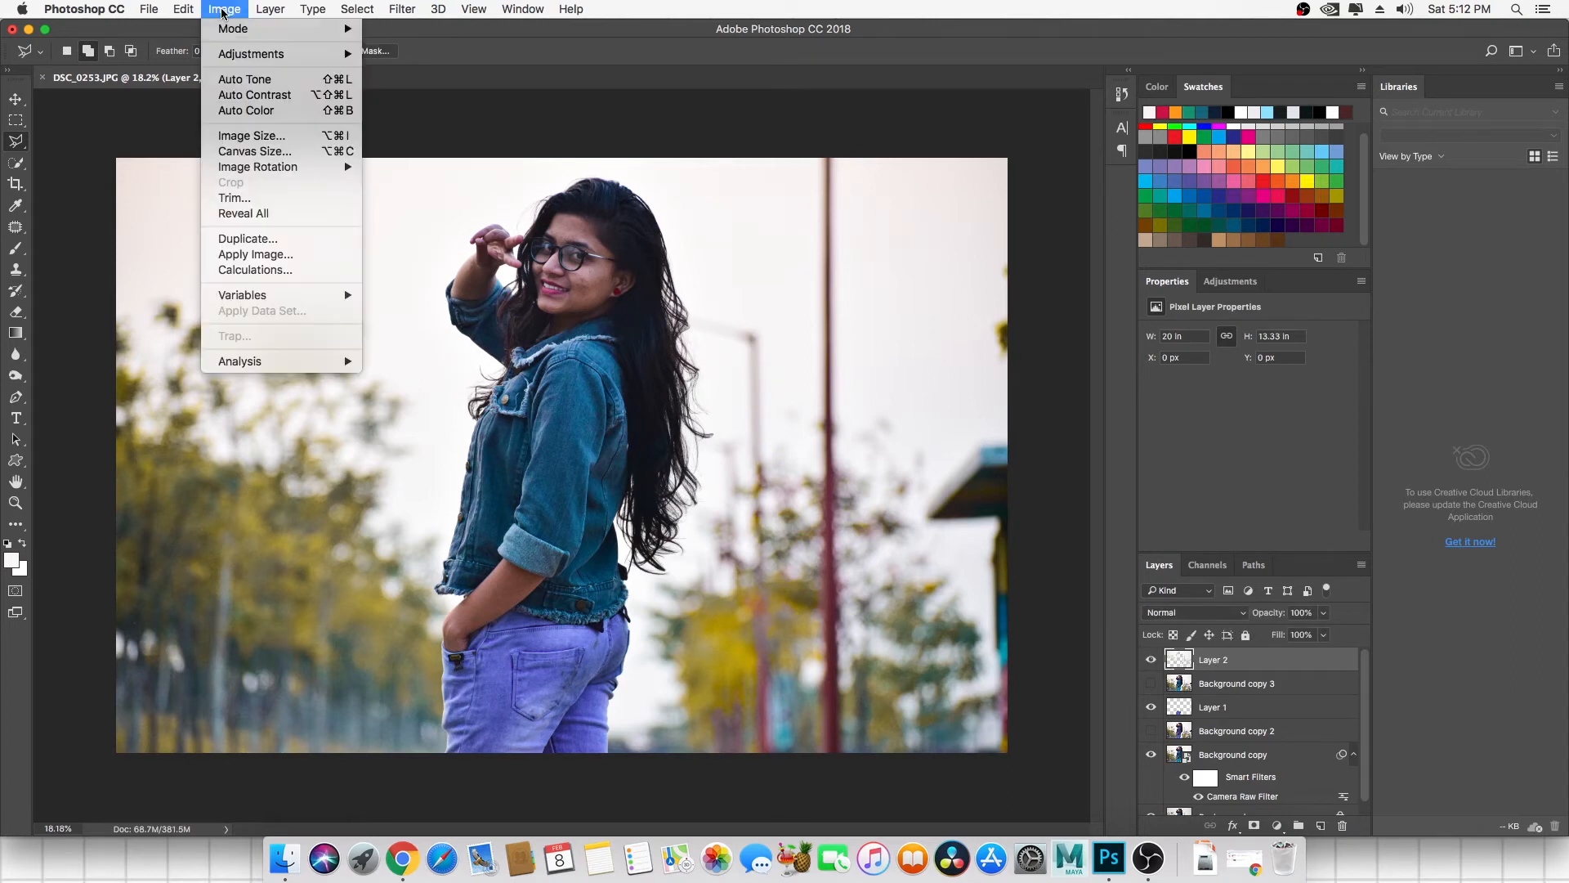
{"action": "mouse_move", "coordinate": [269, 54]}
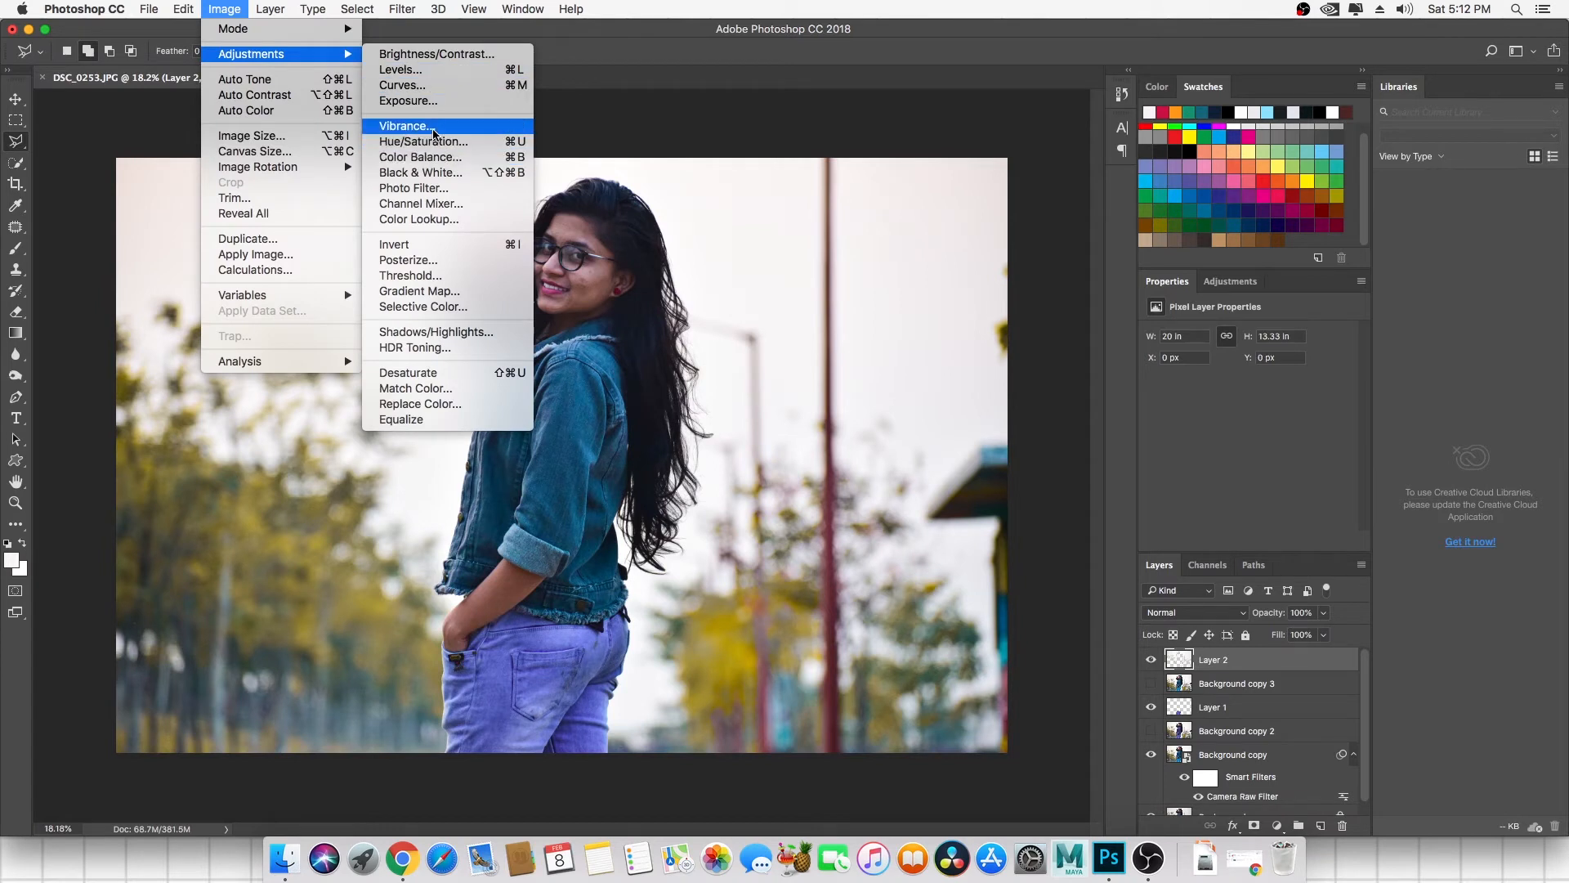
{"action": "left_click", "coordinate": [405, 85]}
{"action": "left_click_drag", "start_coordinate": [1034, 113], "coordinate": [1016, 73]}
{"action": "left_click", "coordinate": [977, 132]}
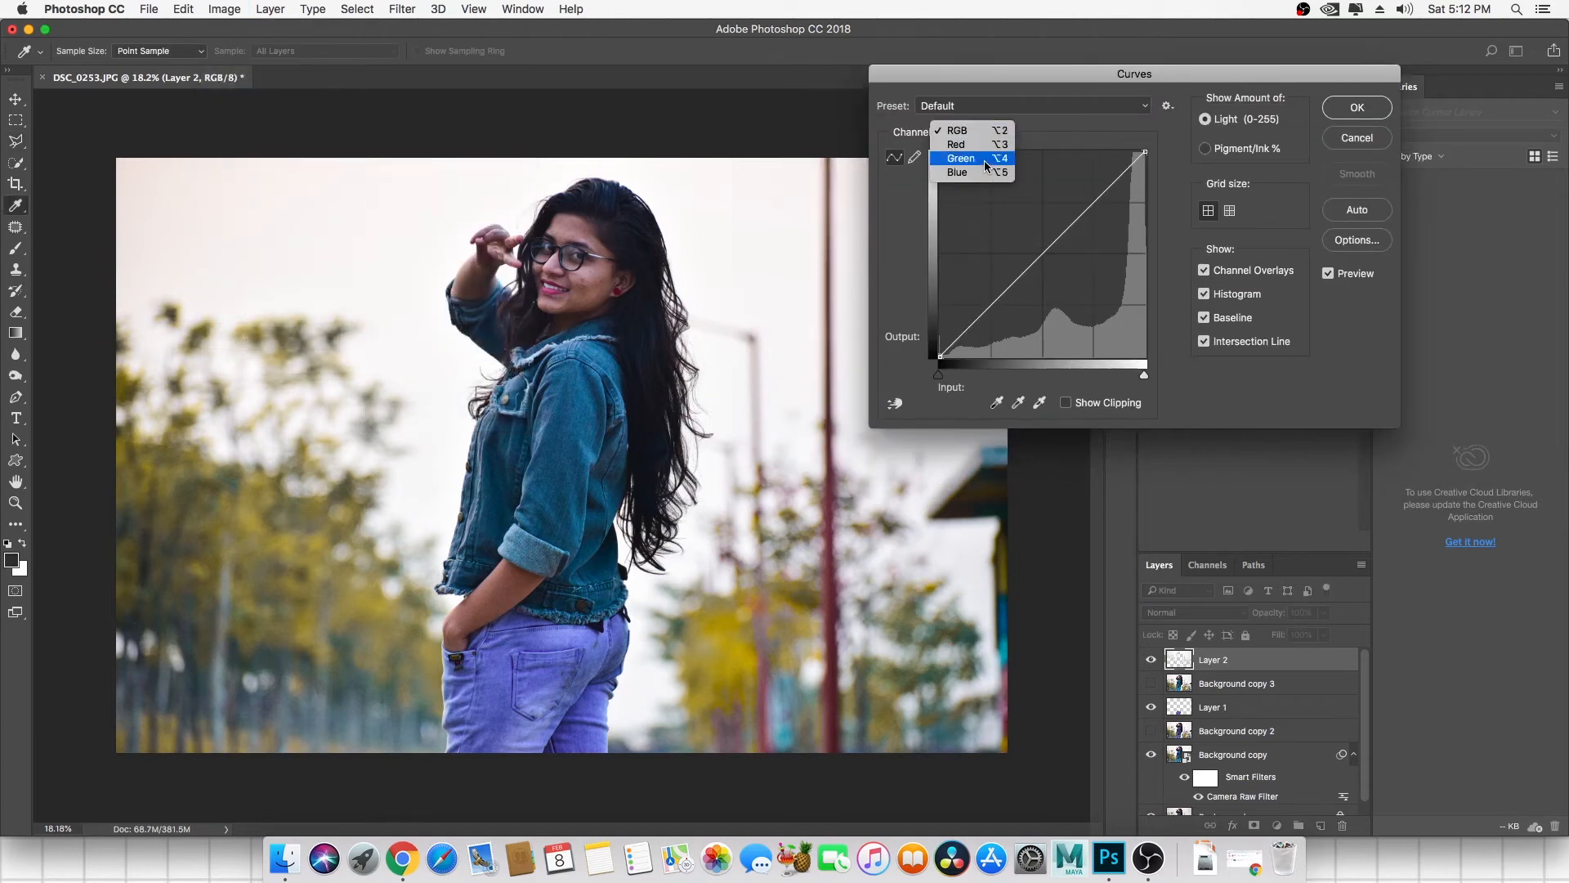
{"action": "left_click", "coordinate": [966, 179]}
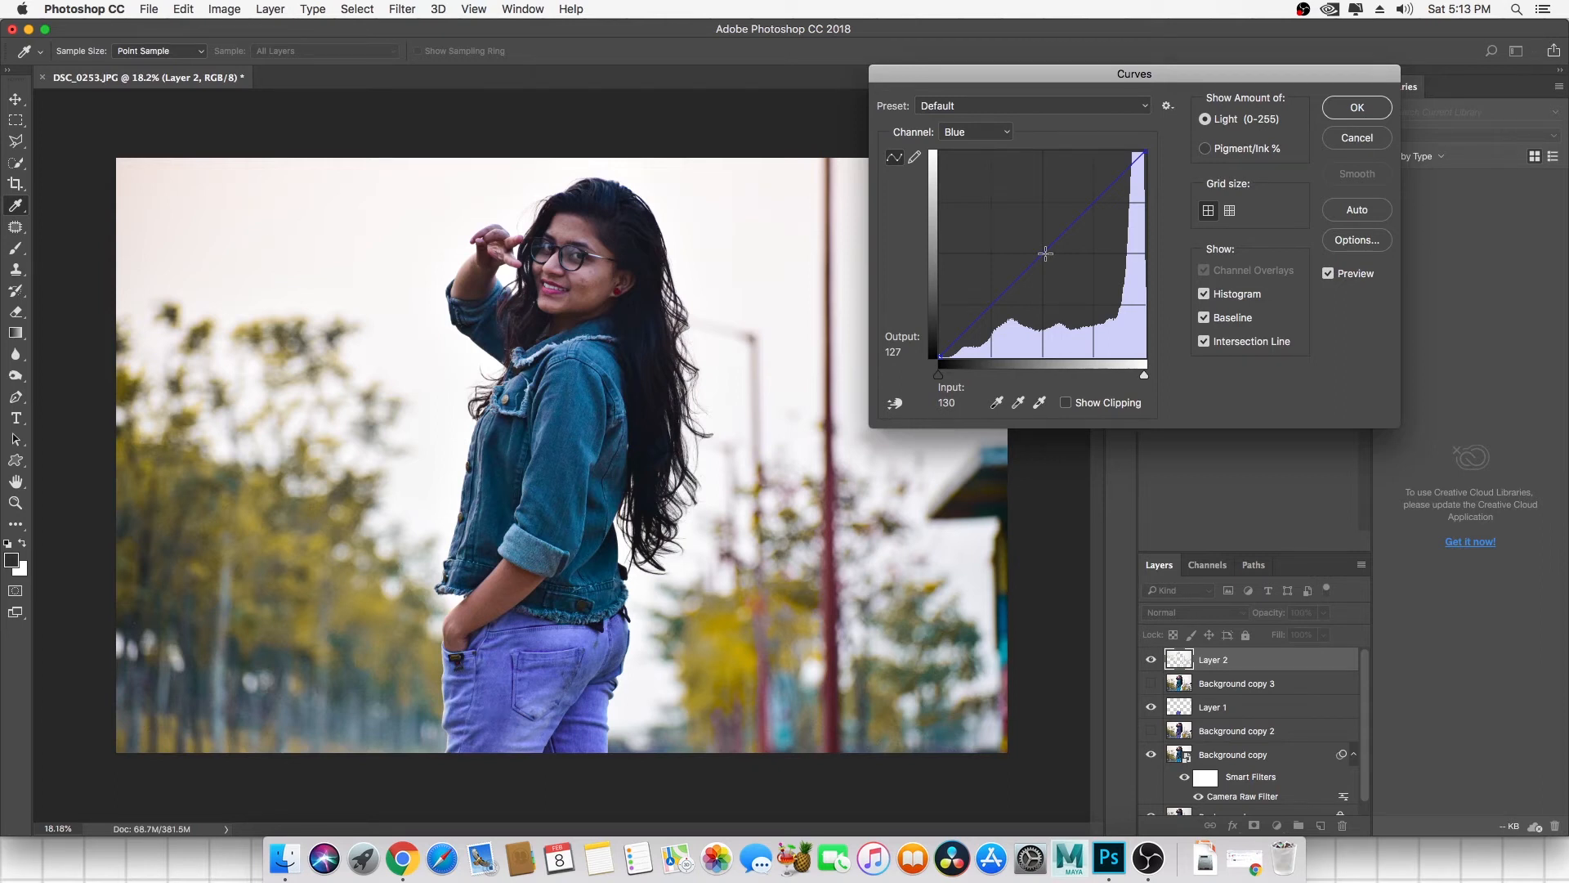
{"action": "left_click_drag", "start_coordinate": [1069, 228], "coordinate": [1064, 177]}
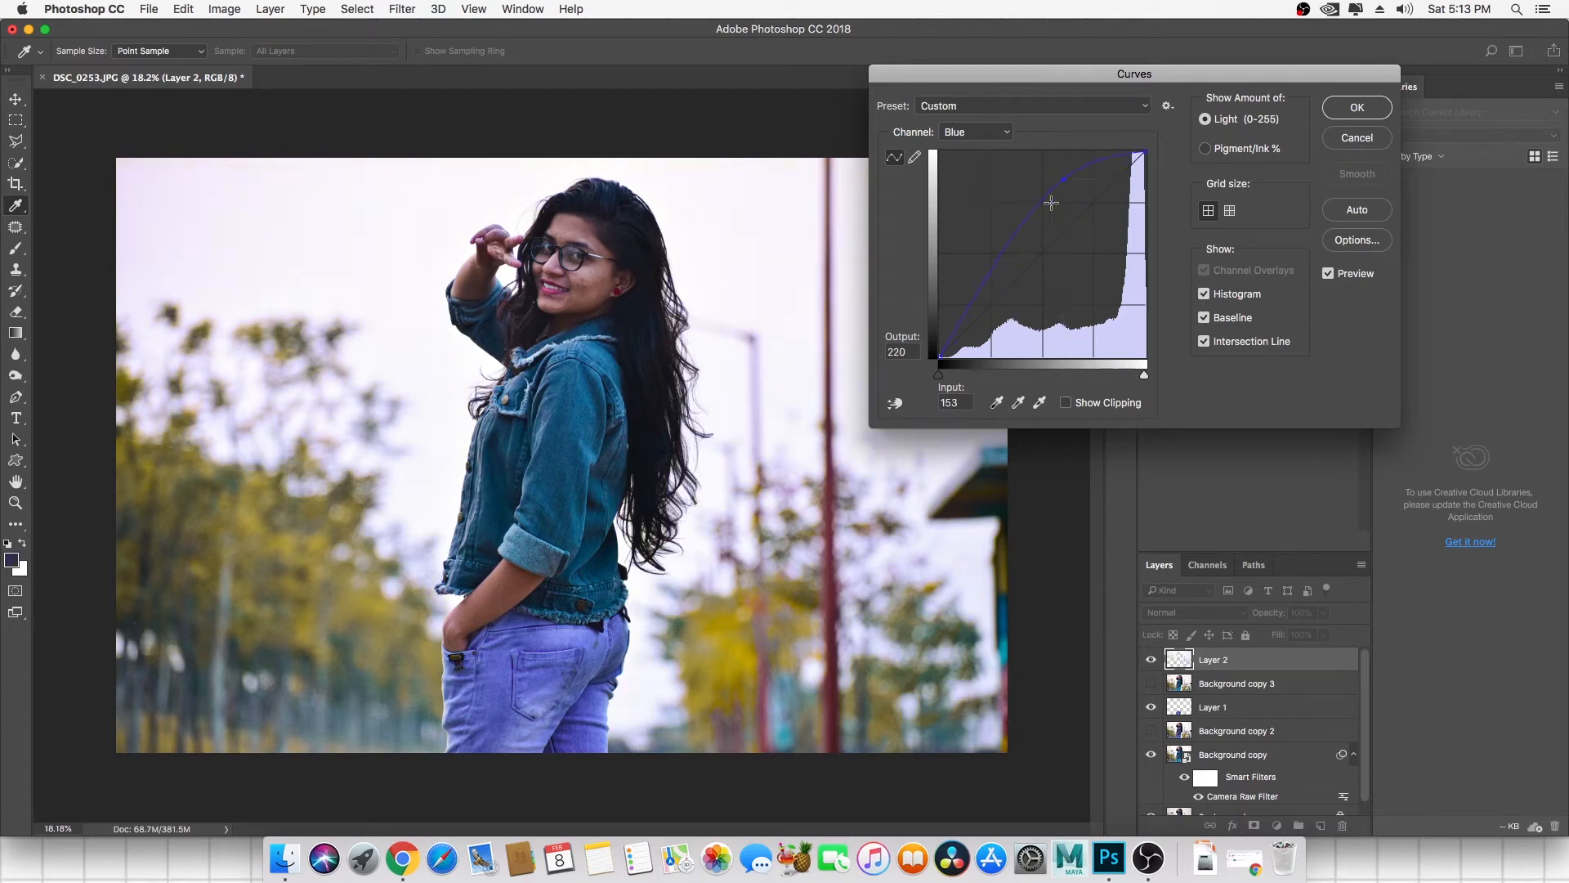
Adjust the Green channel's curve slightly, pull the Red channel's midtones down, and apply the Curves adjustment to the sky.
{"action": "left_click", "coordinate": [977, 131]}
{"action": "left_click", "coordinate": [961, 116]}
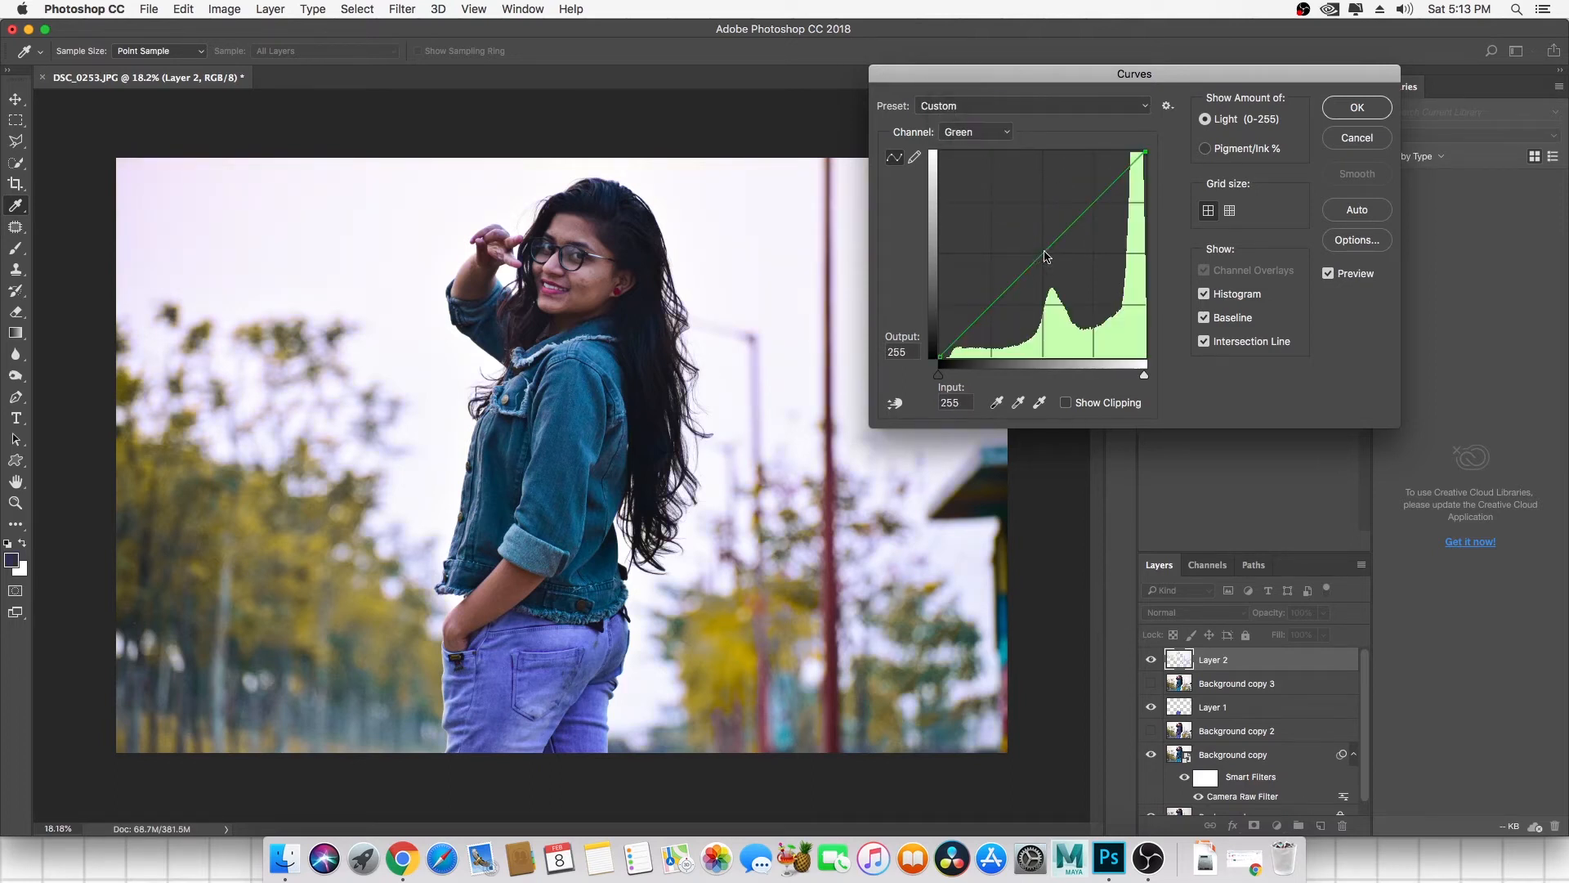
{"action": "mouse_move", "coordinate": [1058, 236]}
{"action": "left_mouse_down"}
{"action": "mouse_move", "coordinate": [1067, 245]}
{"action": "mouse_move", "coordinate": [1054, 213]}
{"action": "mouse_move", "coordinate": [1078, 235]}
{"action": "mouse_move", "coordinate": [1064, 239]}
{"action": "left_mouse_up"}
{"action": "left_click", "coordinate": [988, 132]}
{"action": "left_click", "coordinate": [976, 118]}
{"action": "left_click_drag", "start_coordinate": [1058, 239], "coordinate": [1087, 266]}
{"action": "left_click", "coordinate": [1349, 108]}
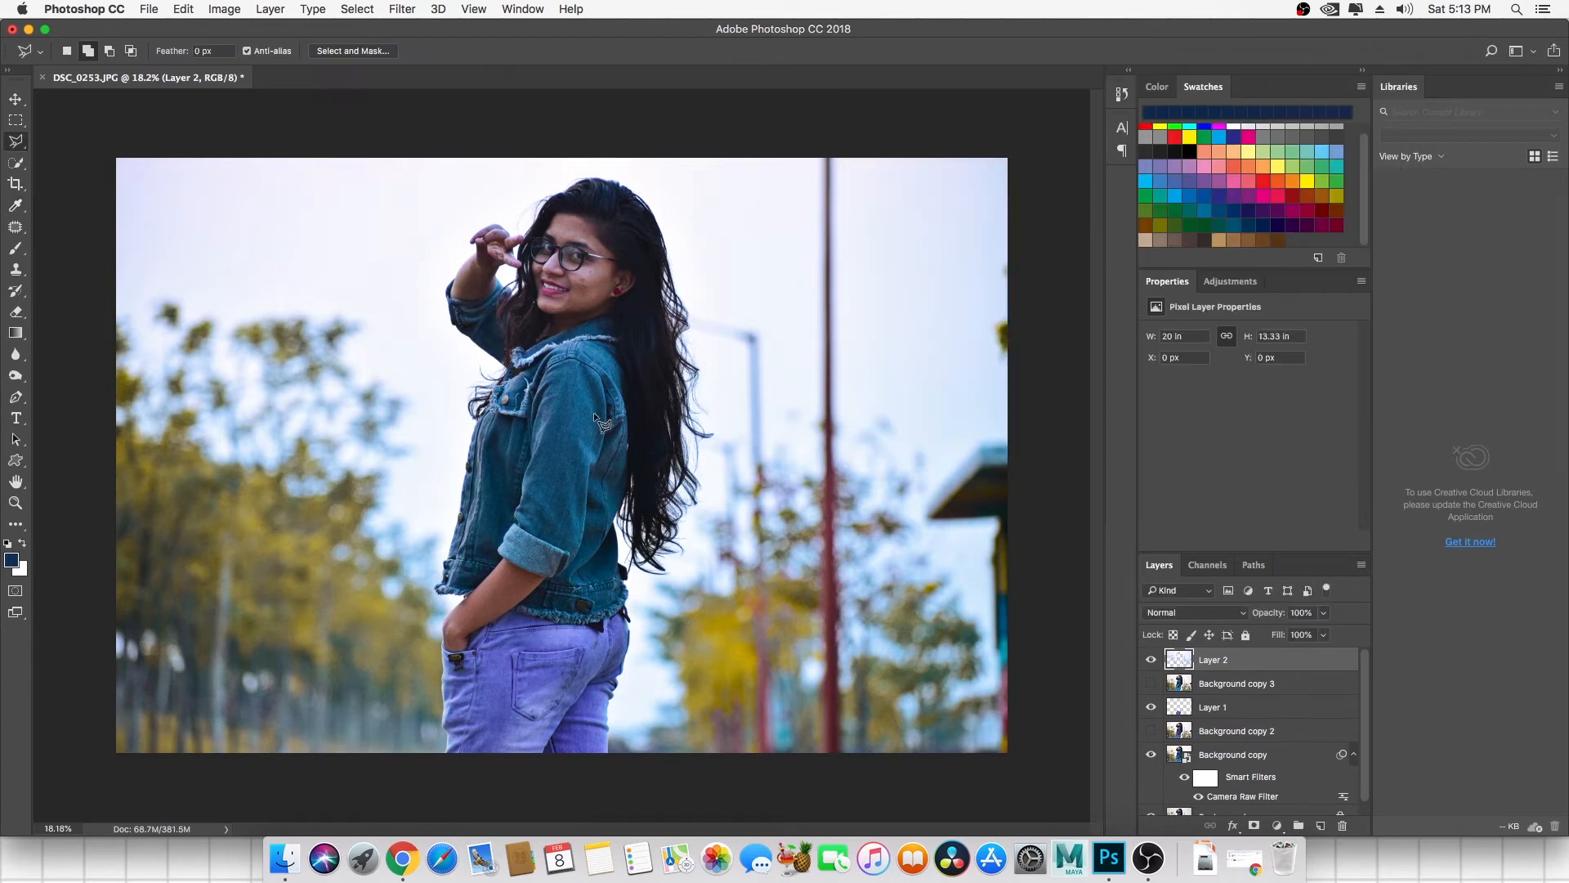
Compare the image with and without the blue-tinted sky layer by toggling Layer 2's visibility.
{"action": "left_click", "coordinate": [1151, 660]}
{"action": "left_click", "coordinate": [1151, 660]}
{"action": "left_click", "coordinate": [1151, 660]}
{"action": "left_click", "coordinate": [1149, 660]}
{"action": "left_click", "coordinate": [1149, 660]}
{"action": "left_click", "coordinate": [1149, 660]}
Select the upper part of the image across its full width with a rectangular marquee and feather it by 200 pixels.
{"action": "scroll", "coordinate": [739, 507], "scroll_direction": "down", "scroll_amount": 2}
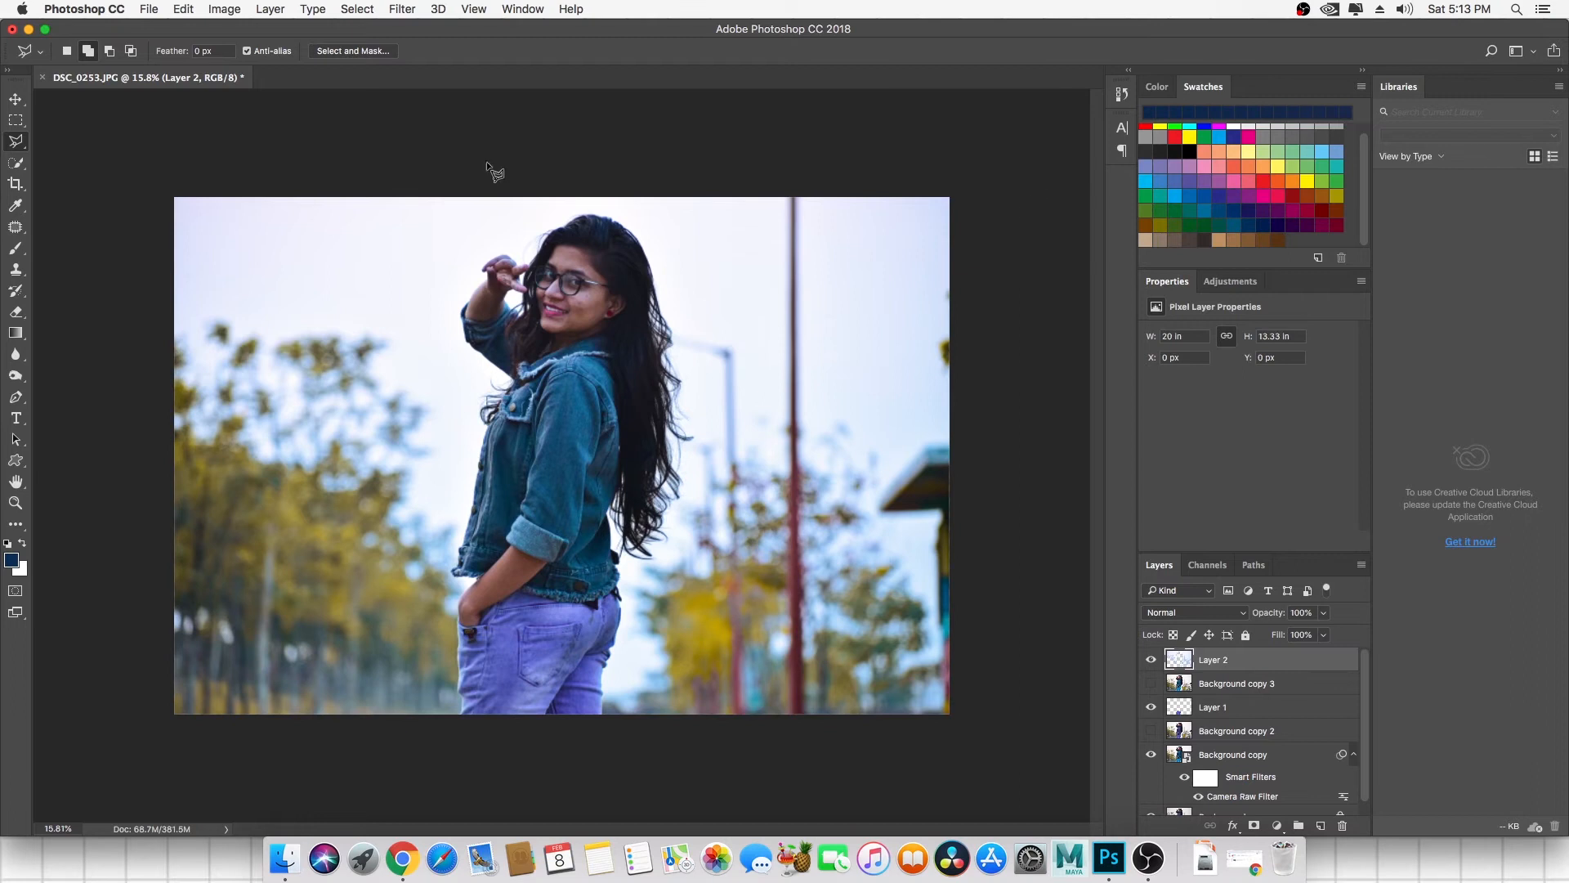
{"action": "key", "text": "m"}
{"action": "mouse_move", "coordinate": [146, 172]}
{"action": "left_mouse_down"}
{"action": "mouse_move", "coordinate": [743, 369]}
{"action": "mouse_move", "coordinate": [1032, 442]}
{"action": "mouse_move", "coordinate": [1054, 402]}
{"action": "left_mouse_up"}
{"action": "right_click", "coordinate": [639, 278]}
{"action": "left_click", "coordinate": [717, 309]}
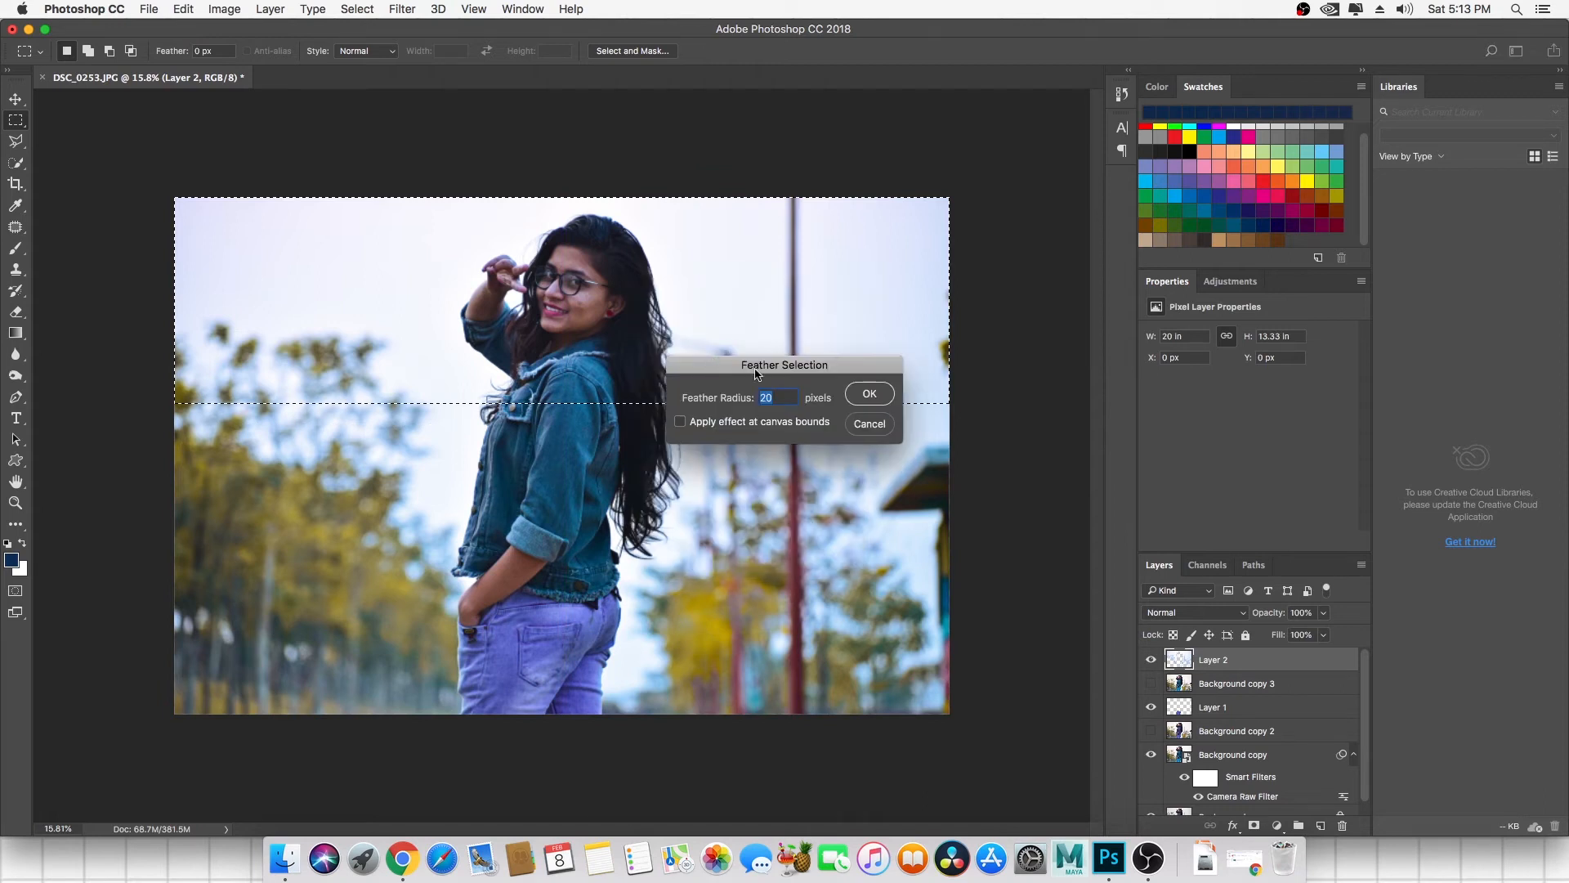
{"action": "type", "text": "200"}
{"action": "left_click", "coordinate": [870, 395]}
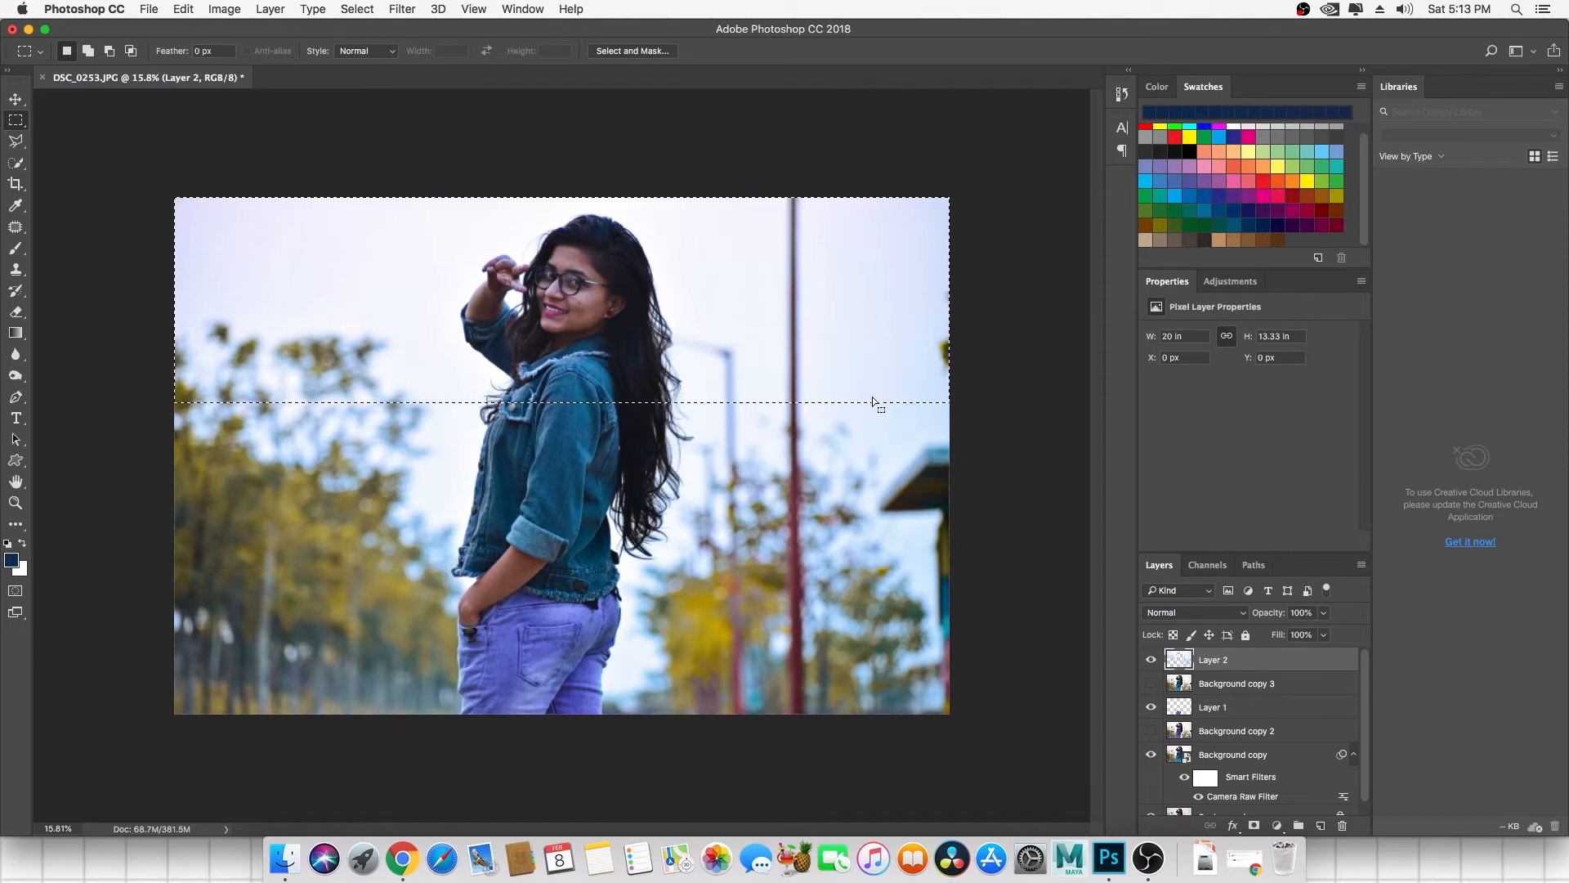
Invert the feathered selection, delete the lower part of Layer 2, and deselect.
{"action": "right_click", "coordinate": [503, 288]}
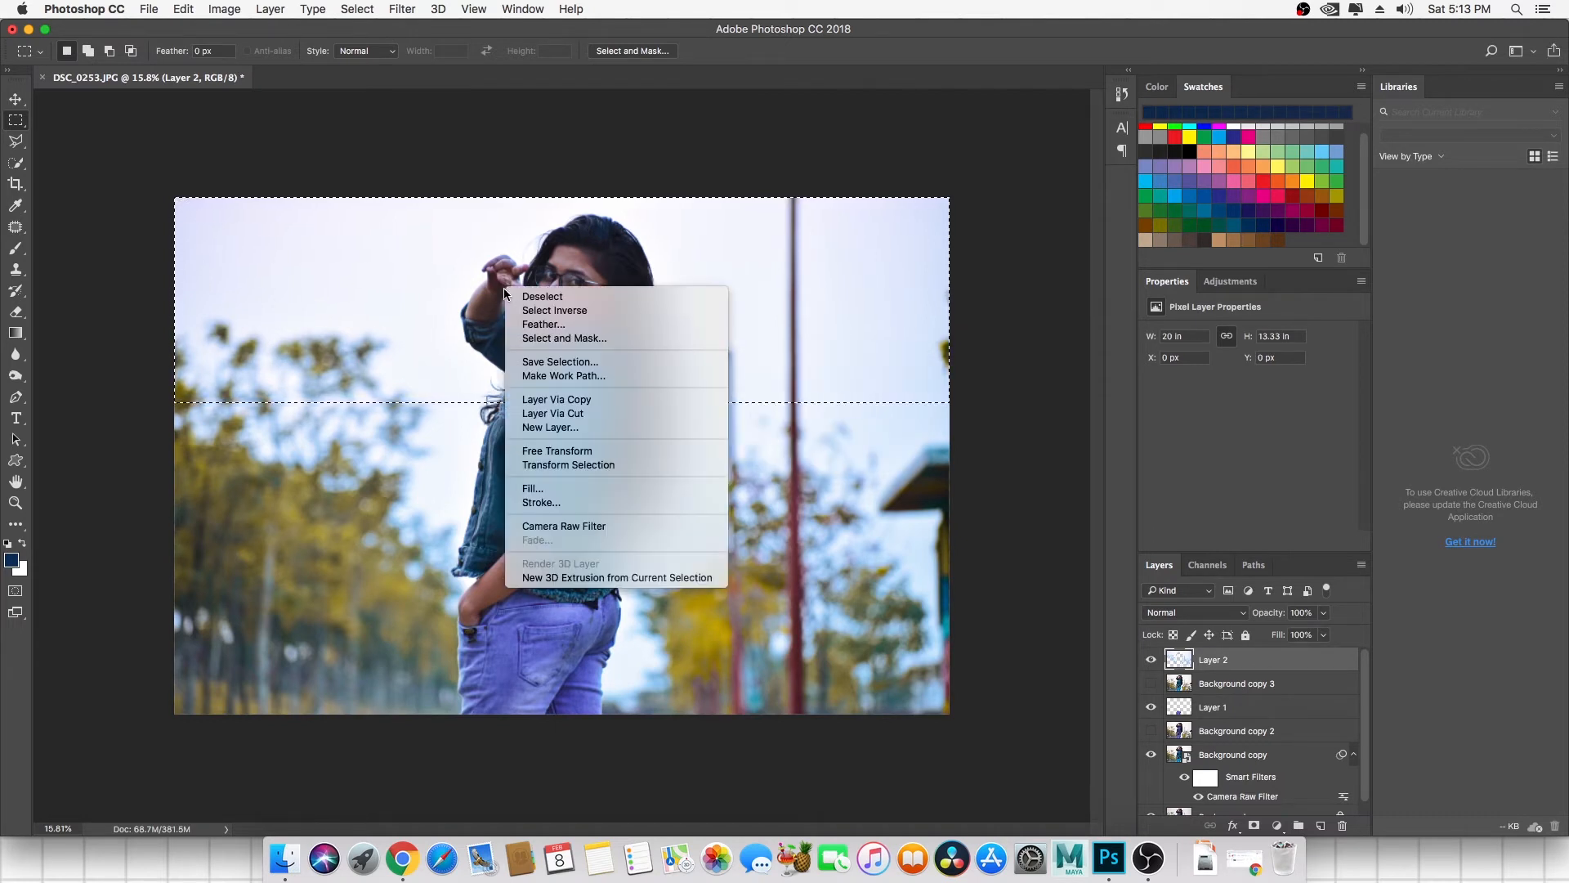
{"action": "left_click", "coordinate": [575, 311]}
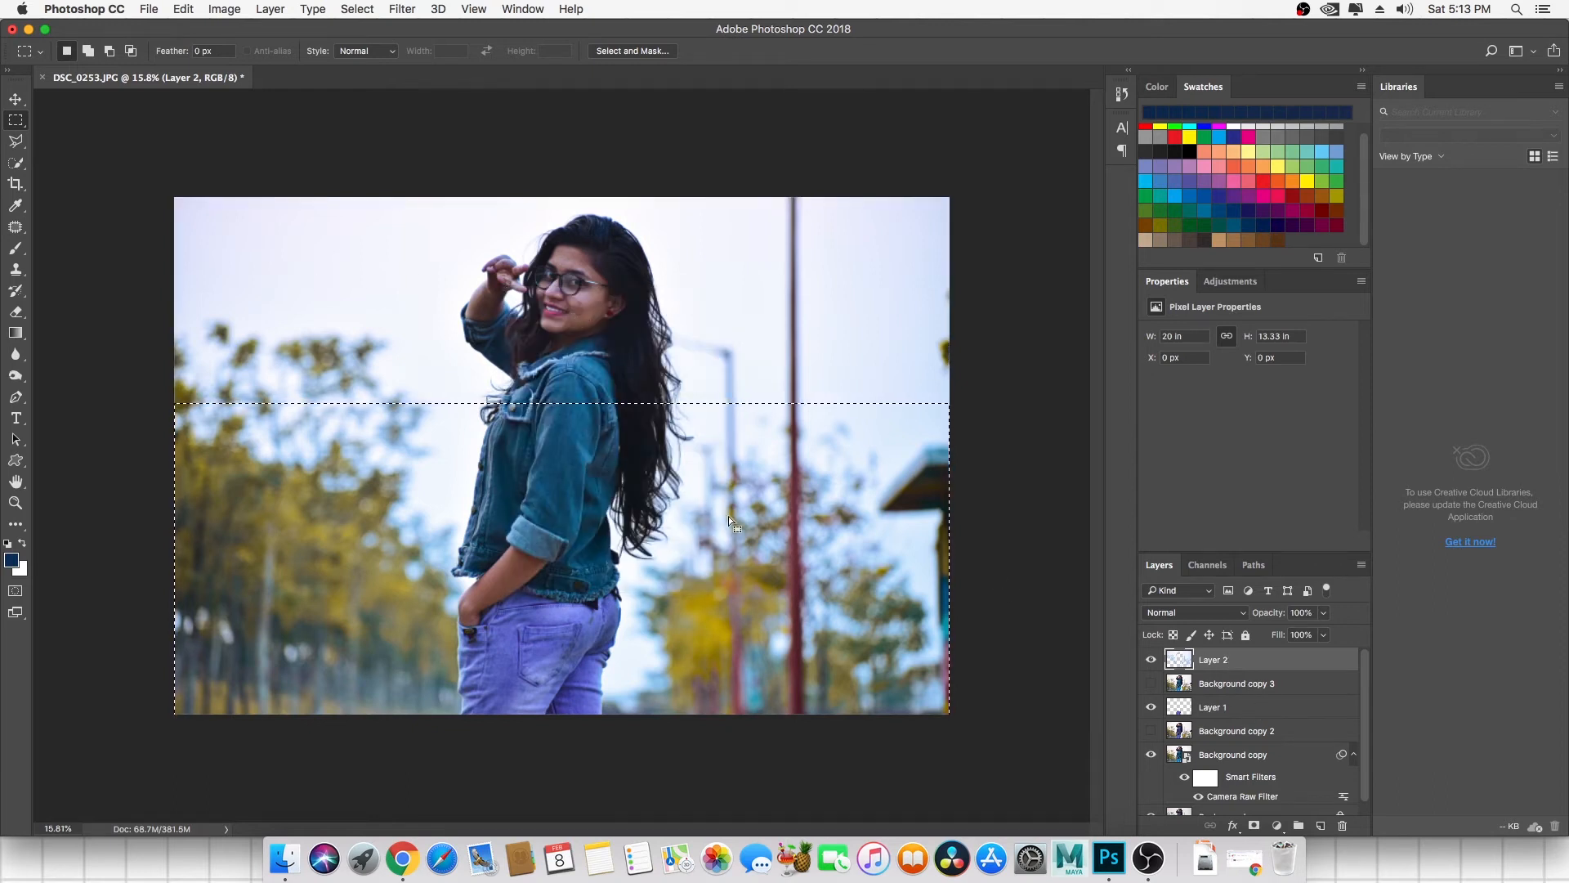
{"action": "key", "text": "Delete"}
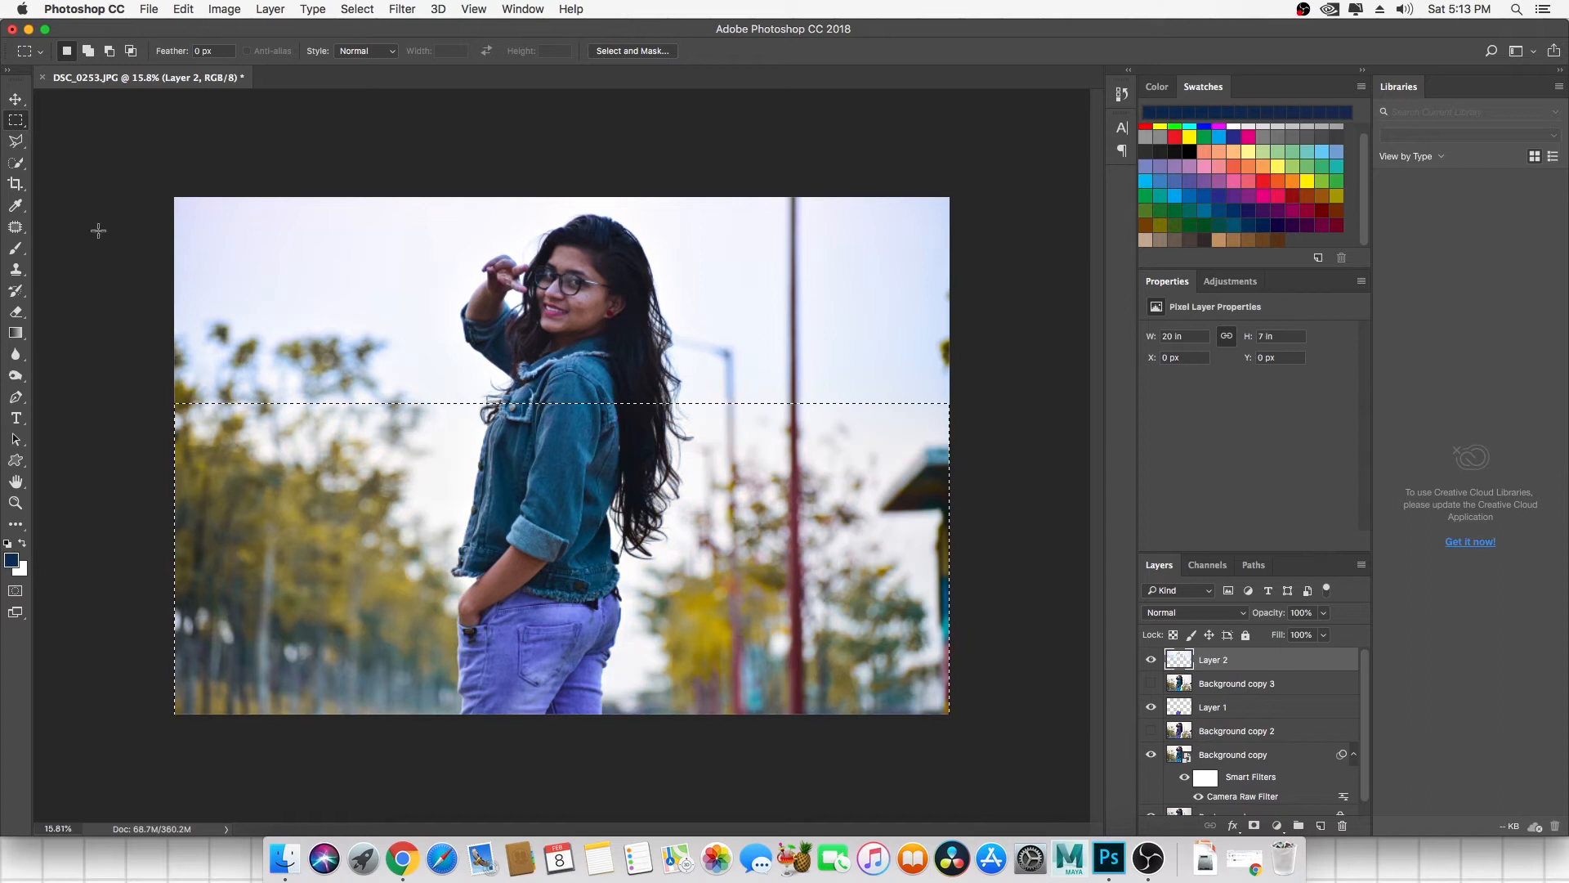
{"action": "key", "text": "super+d"}
{"action": "scroll", "coordinate": [575, 384], "scroll_direction": "up", "scroll_amount": 5}
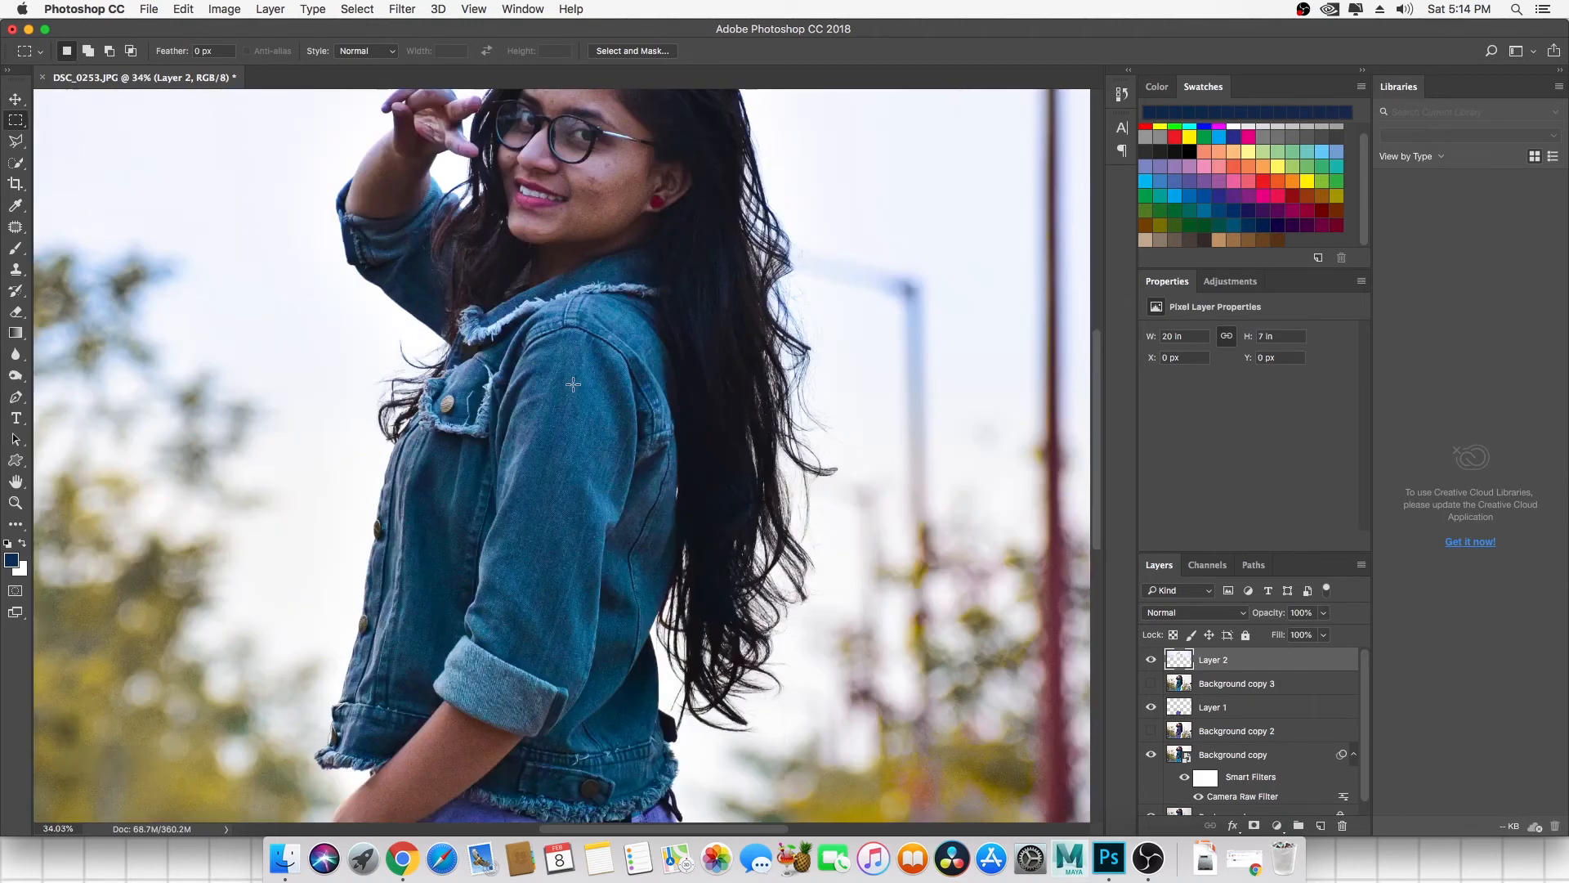
{"action": "scroll", "coordinate": [612, 407], "scroll_direction": "down", "scroll_amount": 5}
{"action": "scroll", "coordinate": [612, 407], "scroll_direction": "up", "scroll_amount": 1}
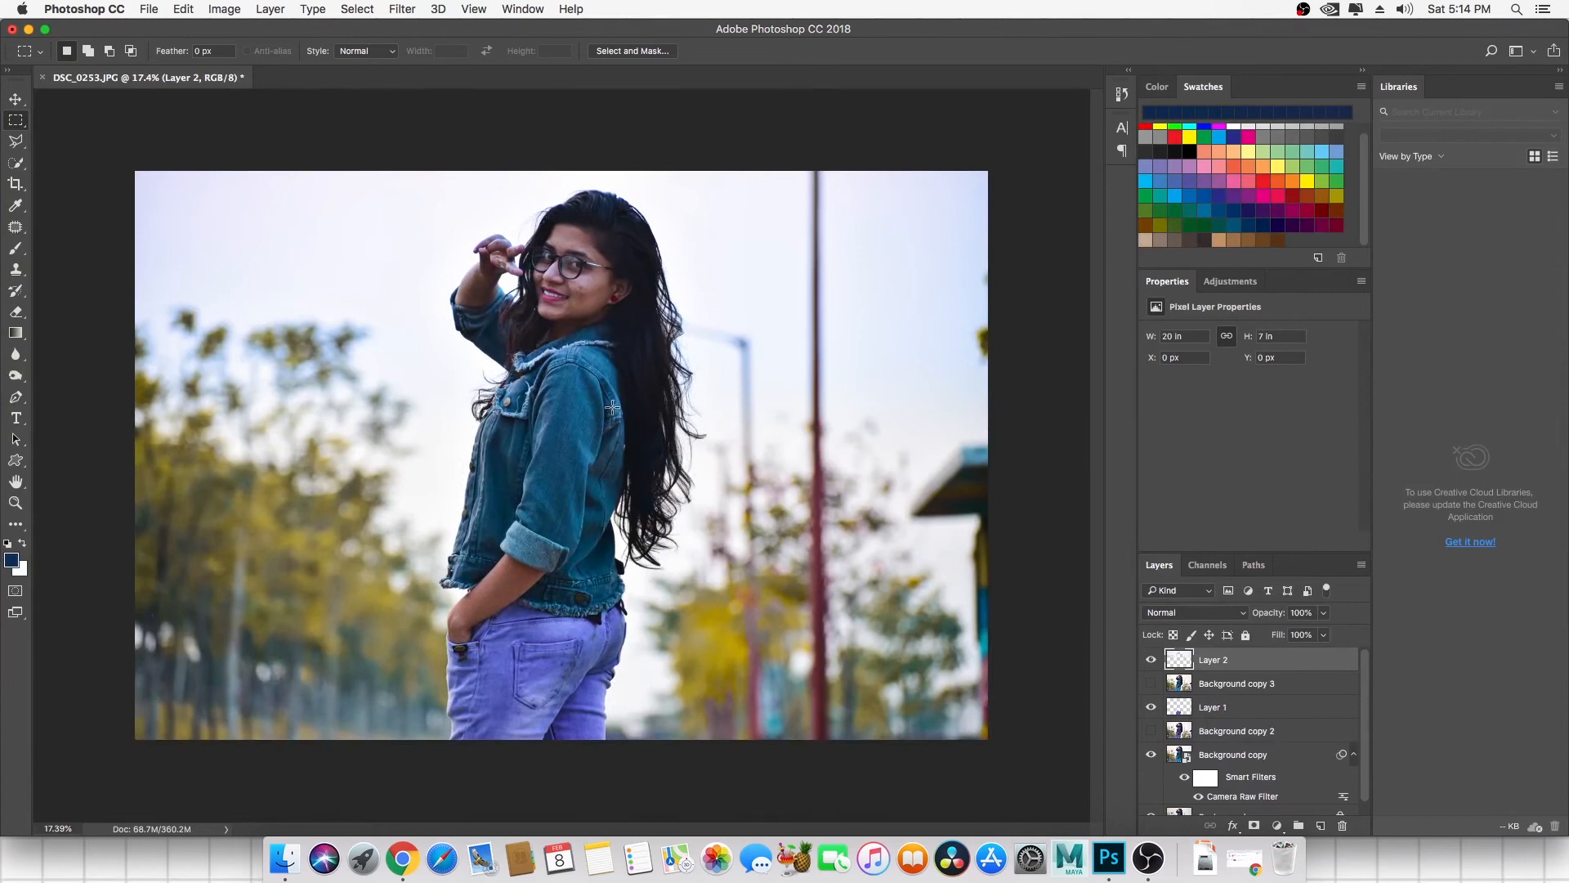
{"action": "scroll", "coordinate": [890, 515], "scroll_direction": "up", "scroll_amount": 1}
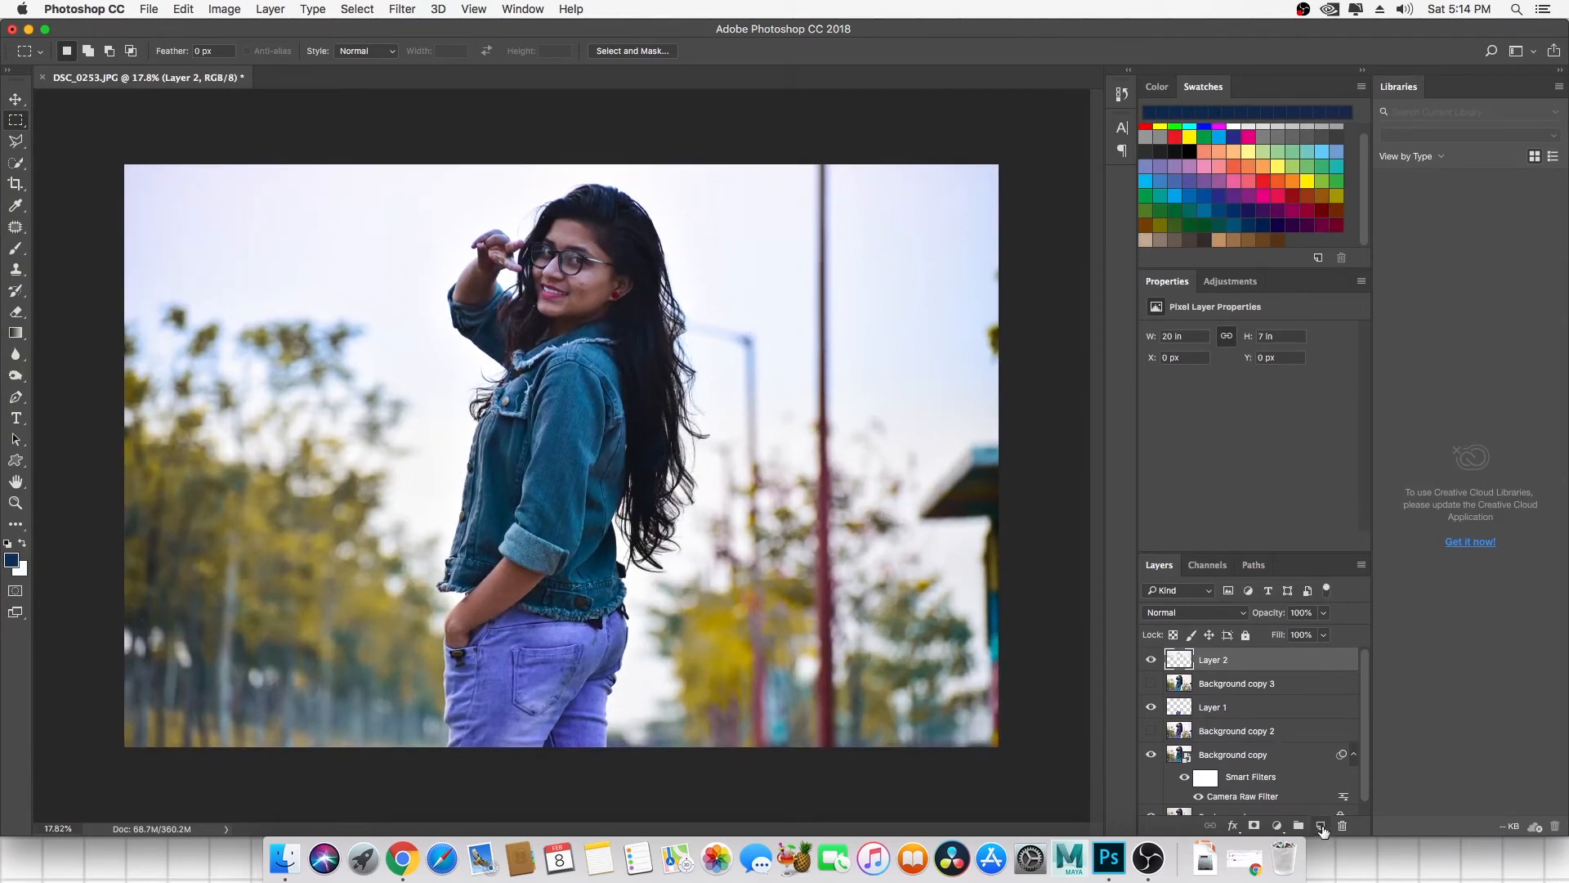
{"action": "left_click", "coordinate": [1321, 826]}
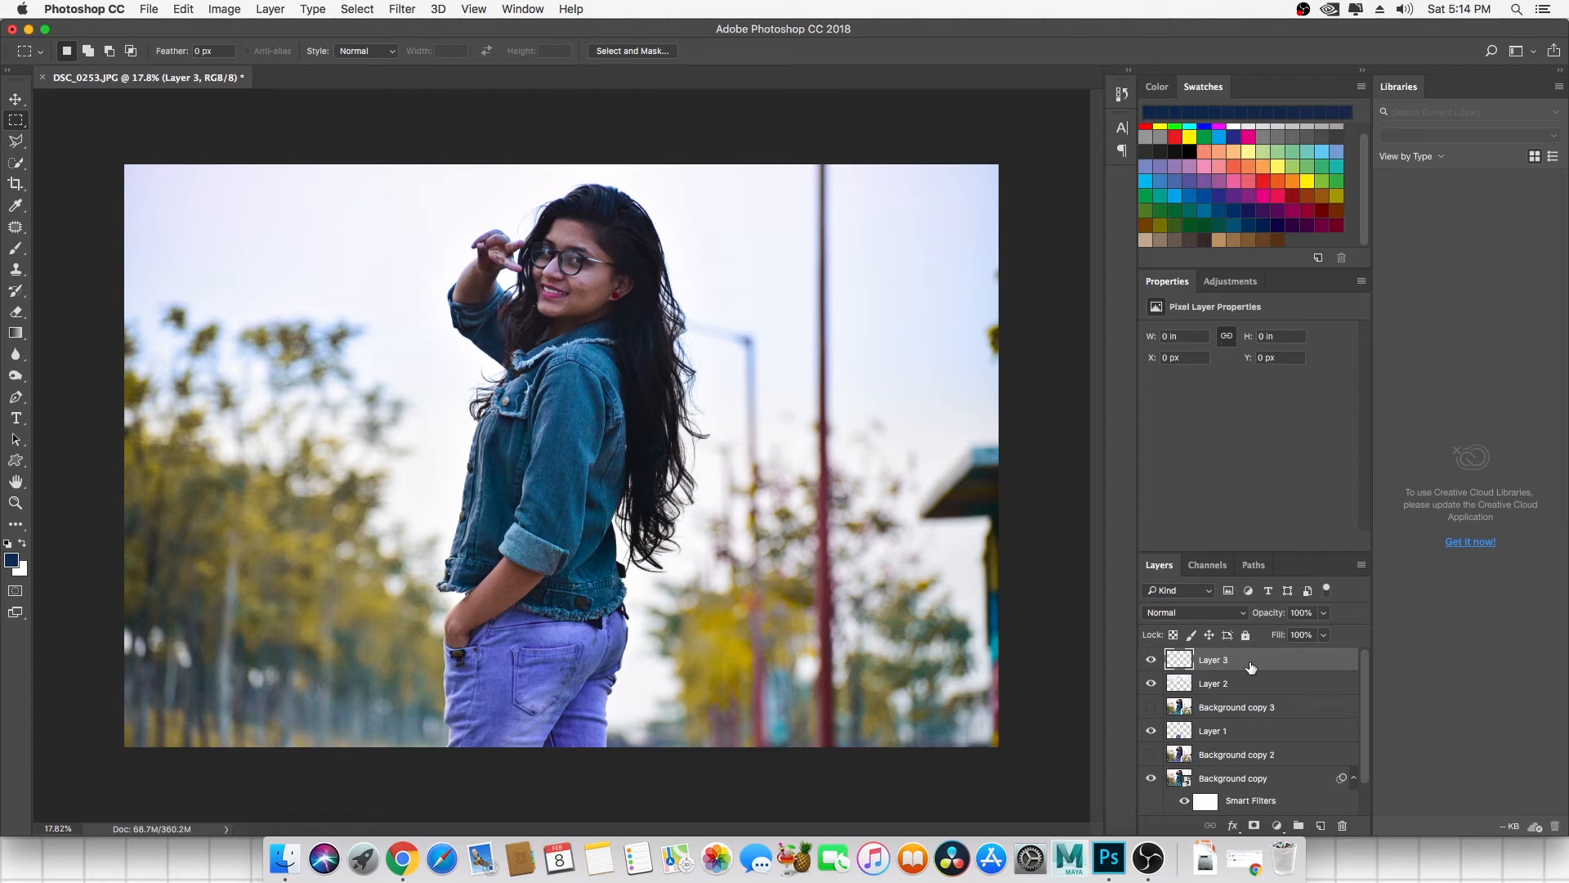
{"action": "key", "text": "Delete"}
Add a Curves adjustment layer above Layer 2 and show its curve for editing.
{"action": "left_click", "coordinate": [1277, 825]}
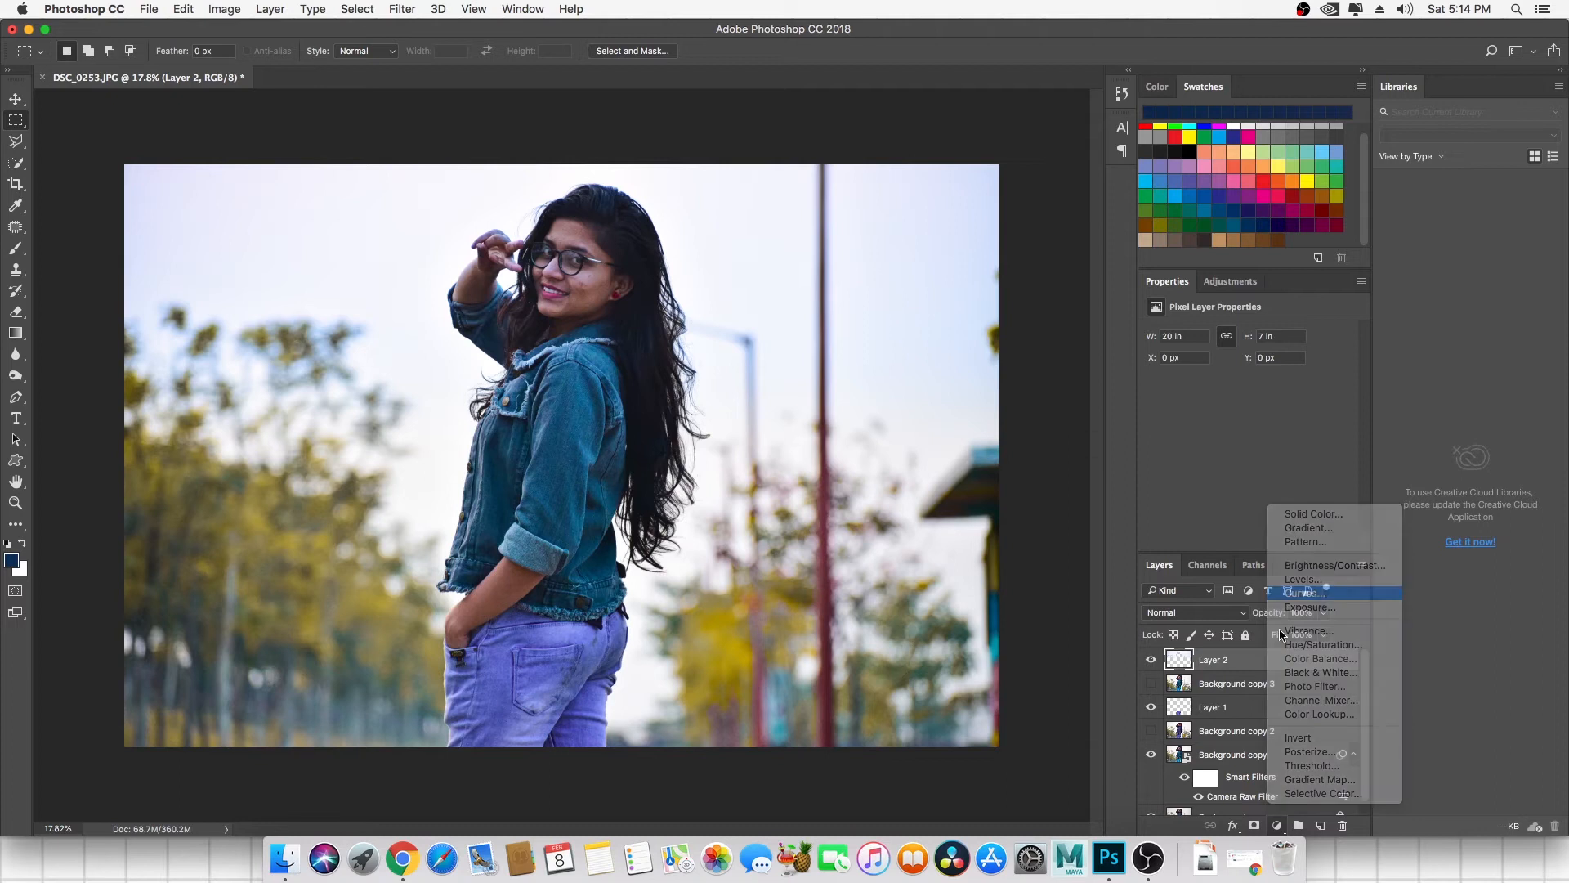
{"action": "left_click", "coordinate": [1307, 594]}
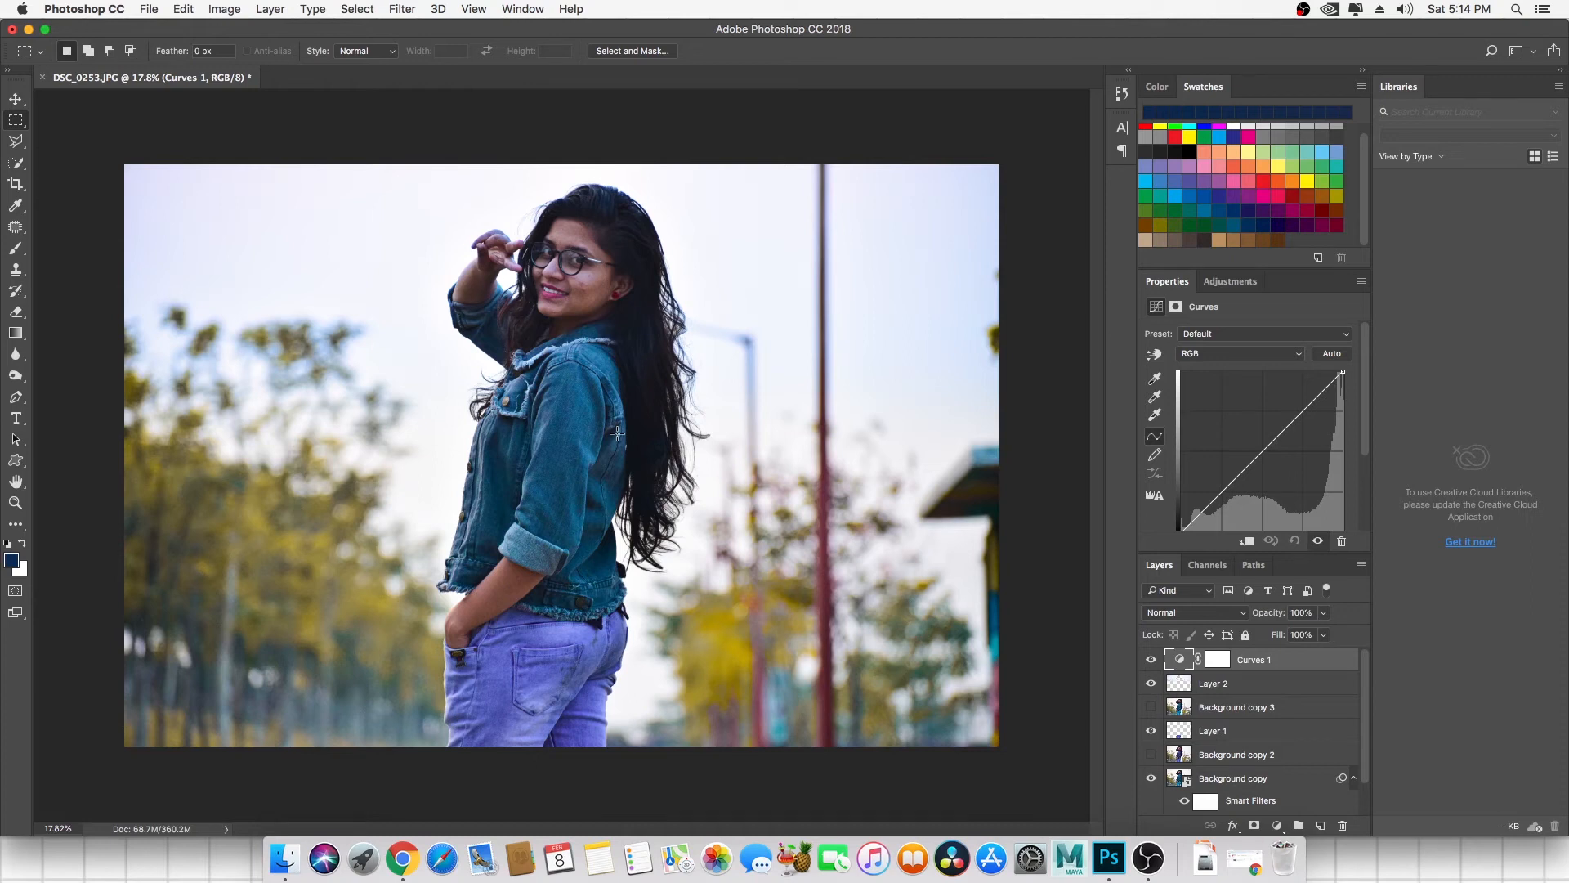
{"action": "left_click", "coordinate": [1216, 659]}
{"action": "left_click", "coordinate": [1177, 659]}
{"action": "left_click", "coordinate": [1216, 658]}
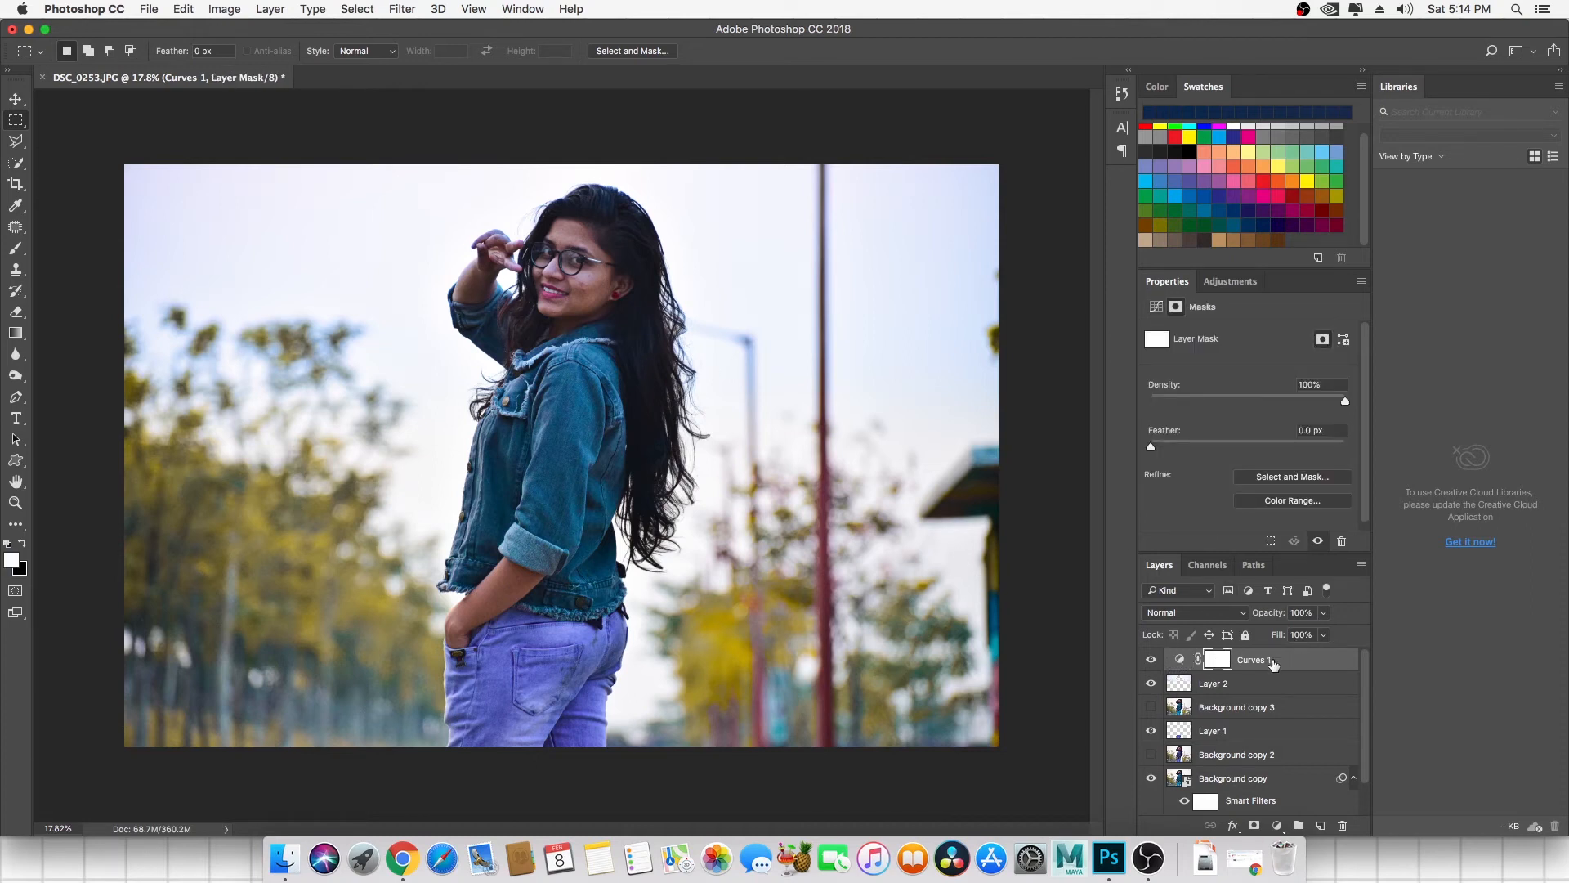
{"action": "left_click", "coordinate": [1179, 659]}
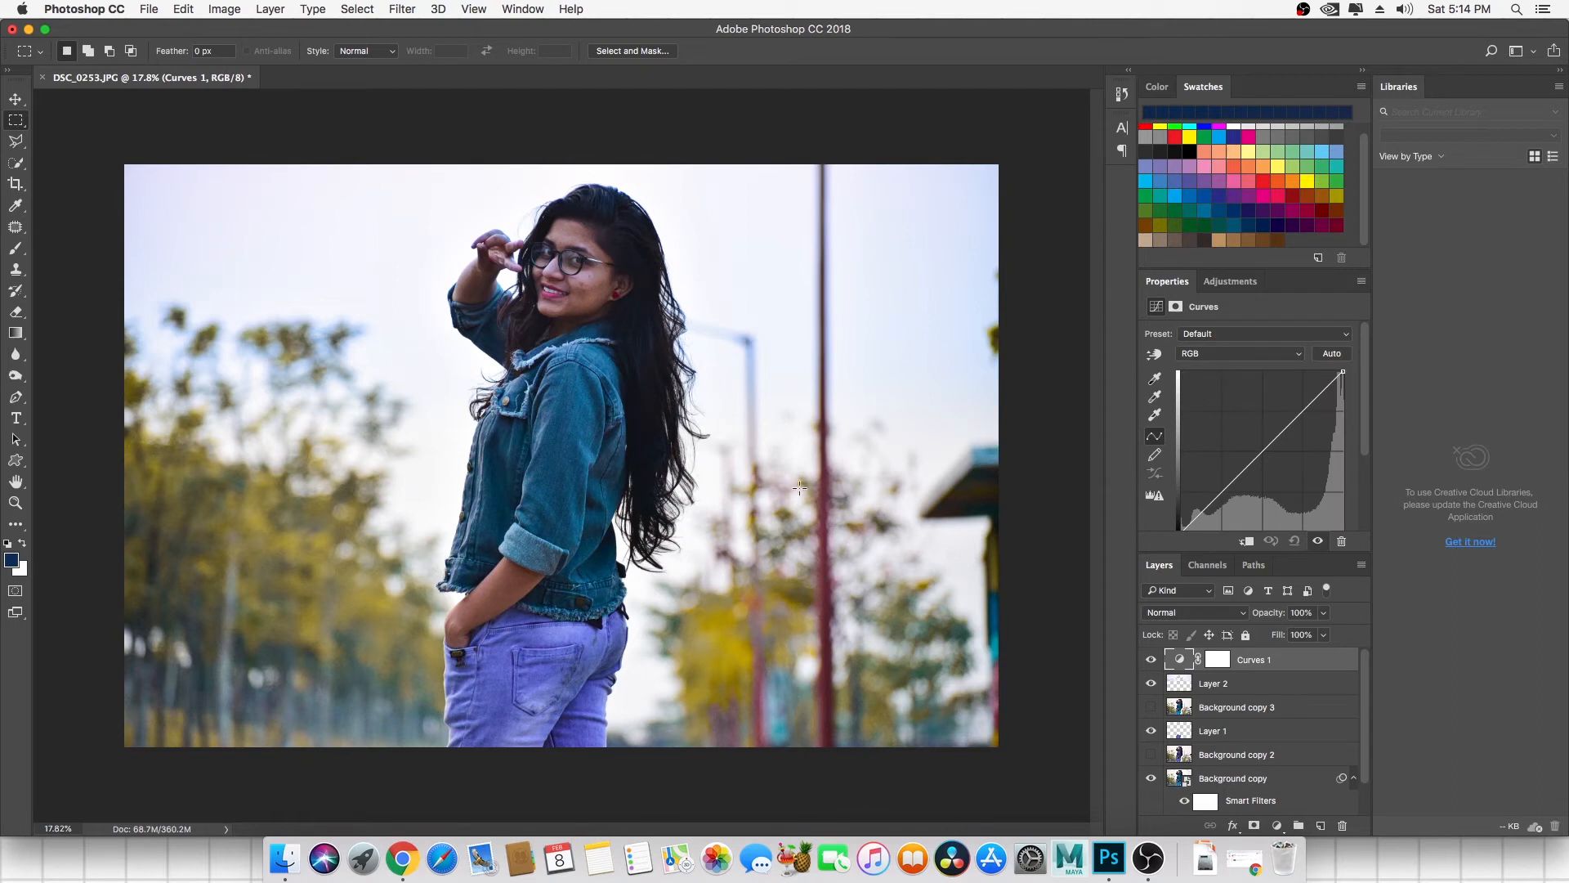
{"action": "left_click", "coordinate": [1218, 661]}
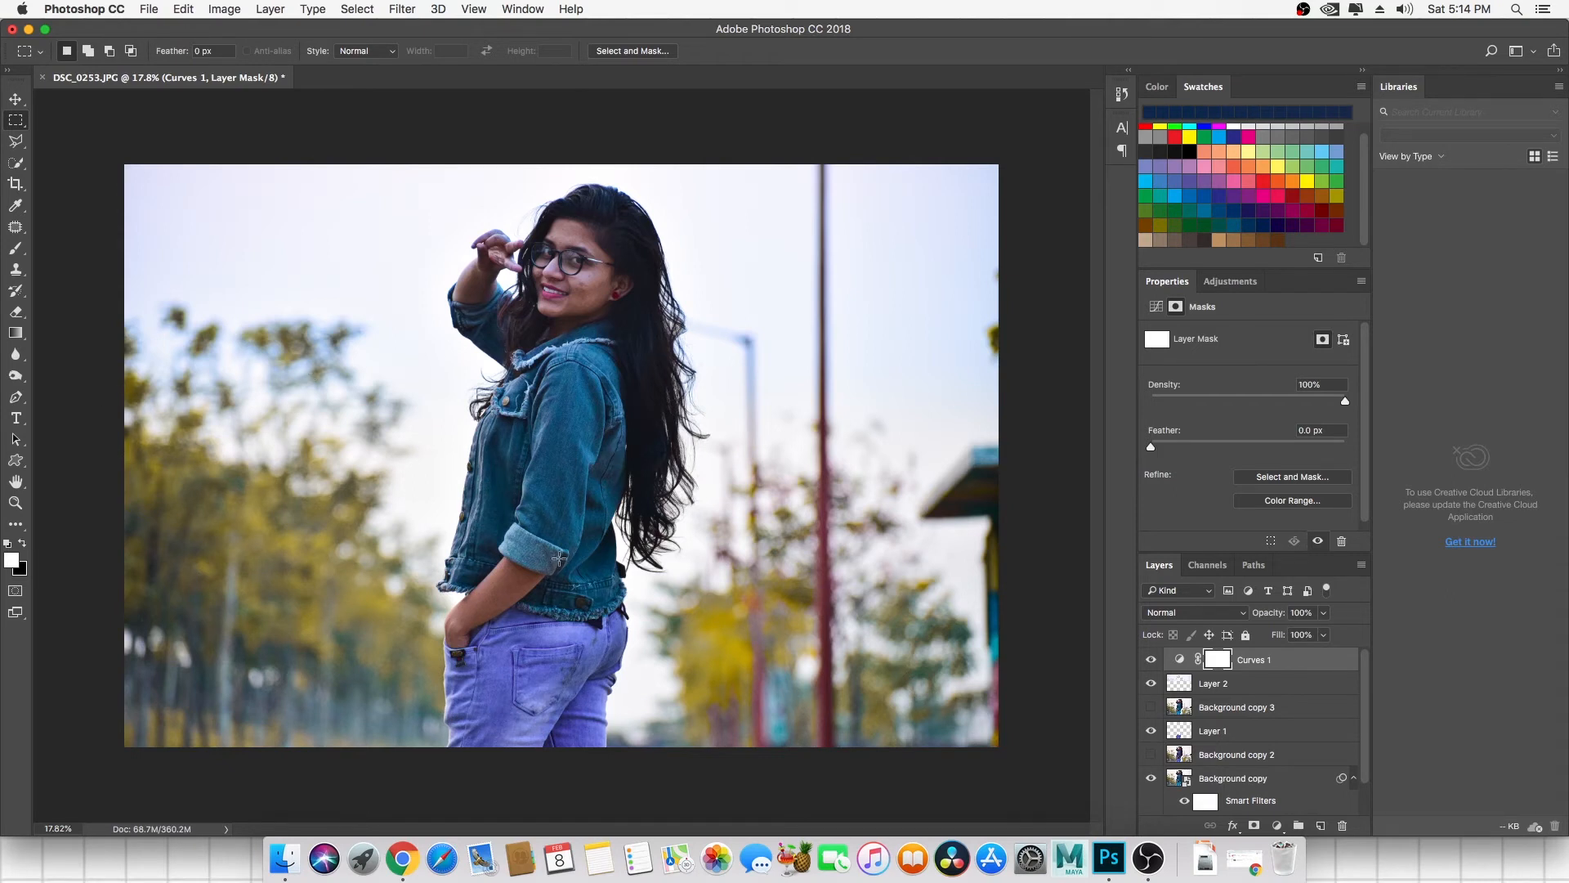
{"action": "left_click", "coordinate": [1272, 659]}
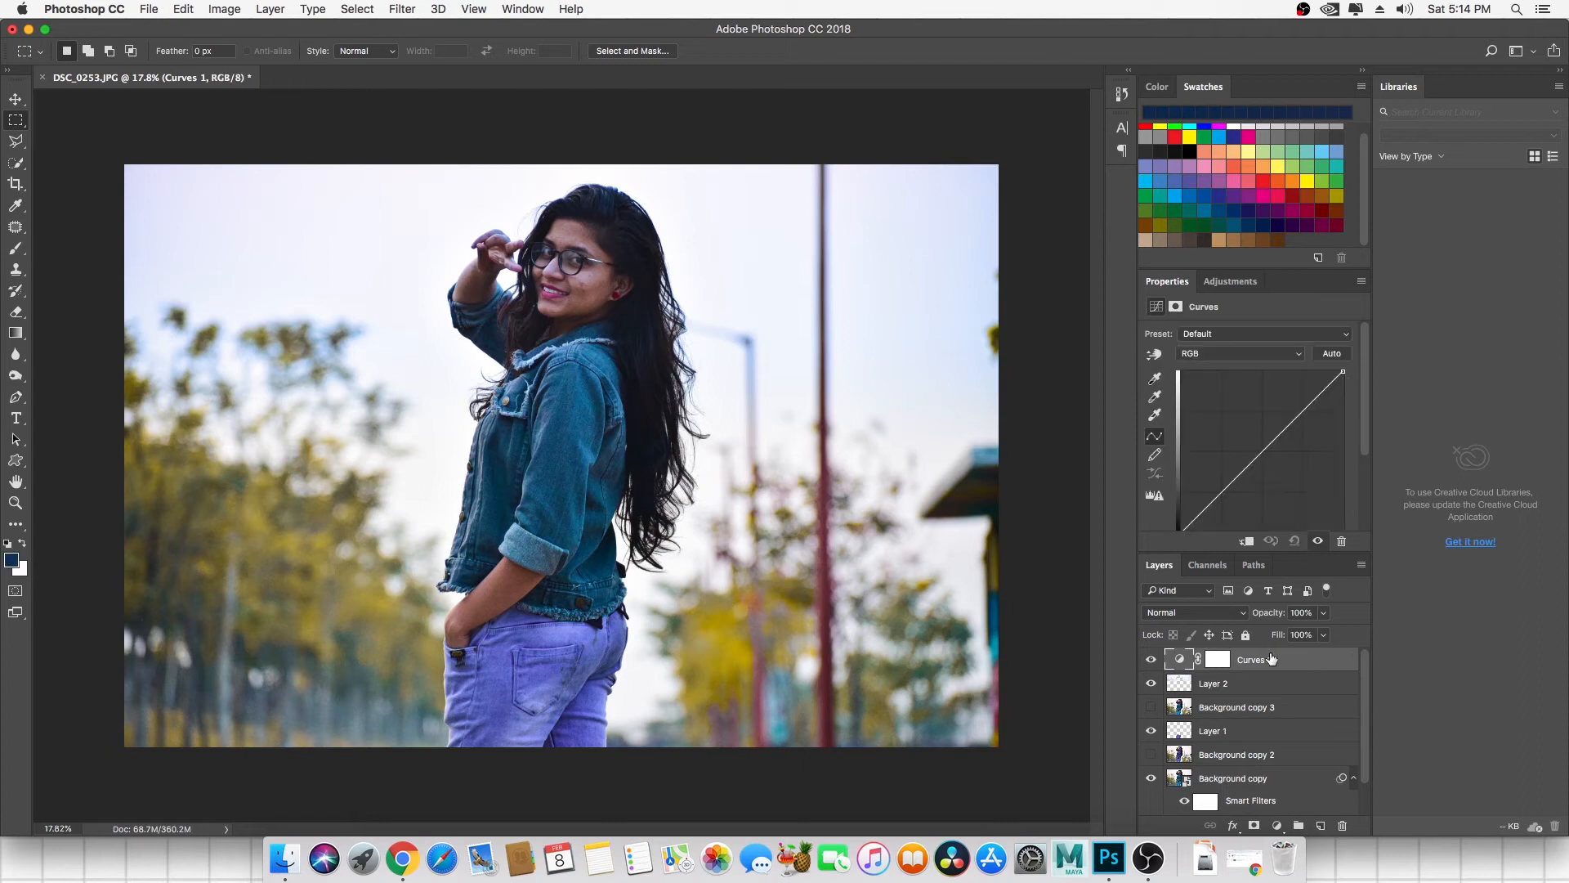
Shape the RGB curve into a gentle S with three points, raising the highlights, anchoring the midtones and lowering the shadows.
{"action": "left_click_drag", "start_coordinate": [1243, 481], "coordinate": [1304, 393]}
{"action": "left_click_drag", "start_coordinate": [1243, 452], "coordinate": [1204, 507]}
{"action": "left_click_drag", "start_coordinate": [1247, 459], "coordinate": [1248, 460]}
{"action": "left_click_drag", "start_coordinate": [1304, 393], "coordinate": [1305, 396]}
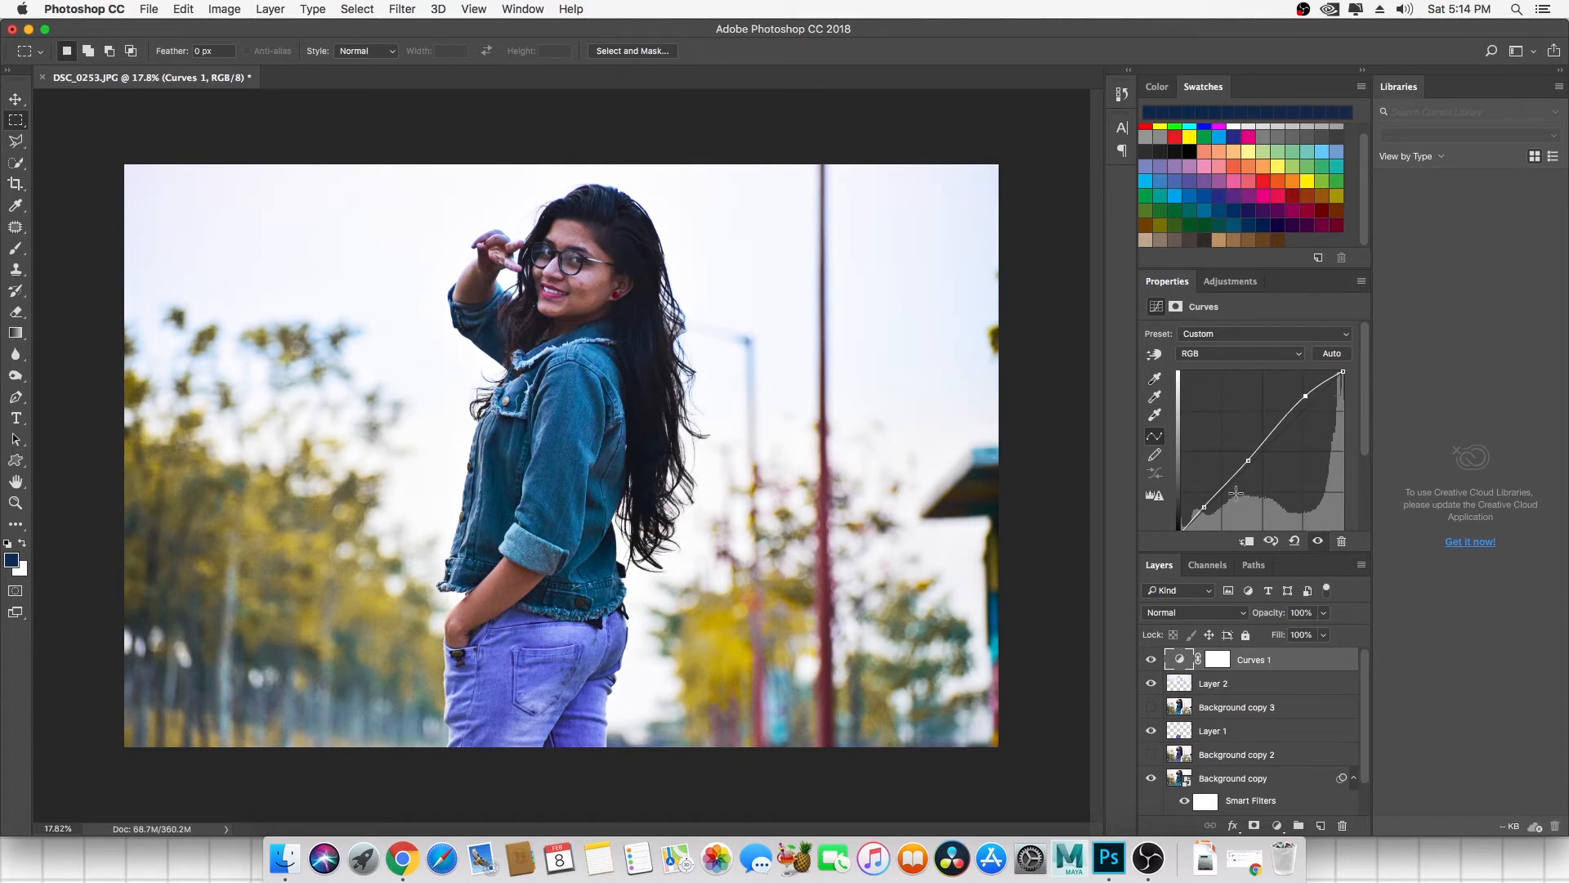
{"action": "left_click_drag", "start_coordinate": [1204, 507], "coordinate": [1207, 508]}
{"action": "left_click", "coordinate": [1262, 658]}
Add a second Curves adjustment layer on top of the first and select its layer mask.
{"action": "left_click", "coordinate": [1277, 827]}
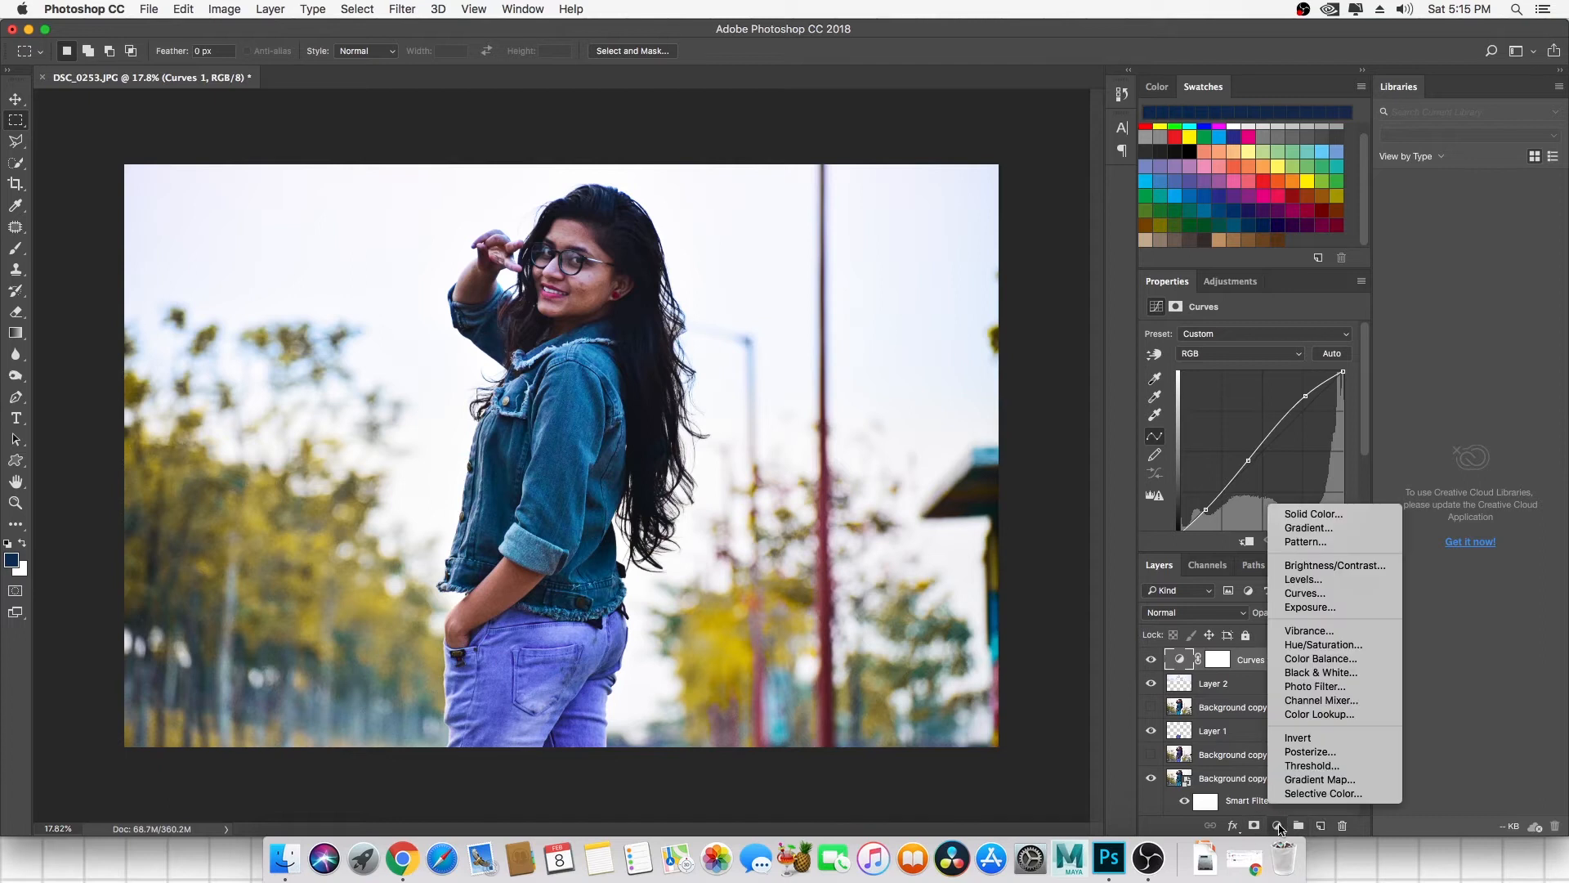
{"action": "left_click", "coordinate": [1319, 594]}
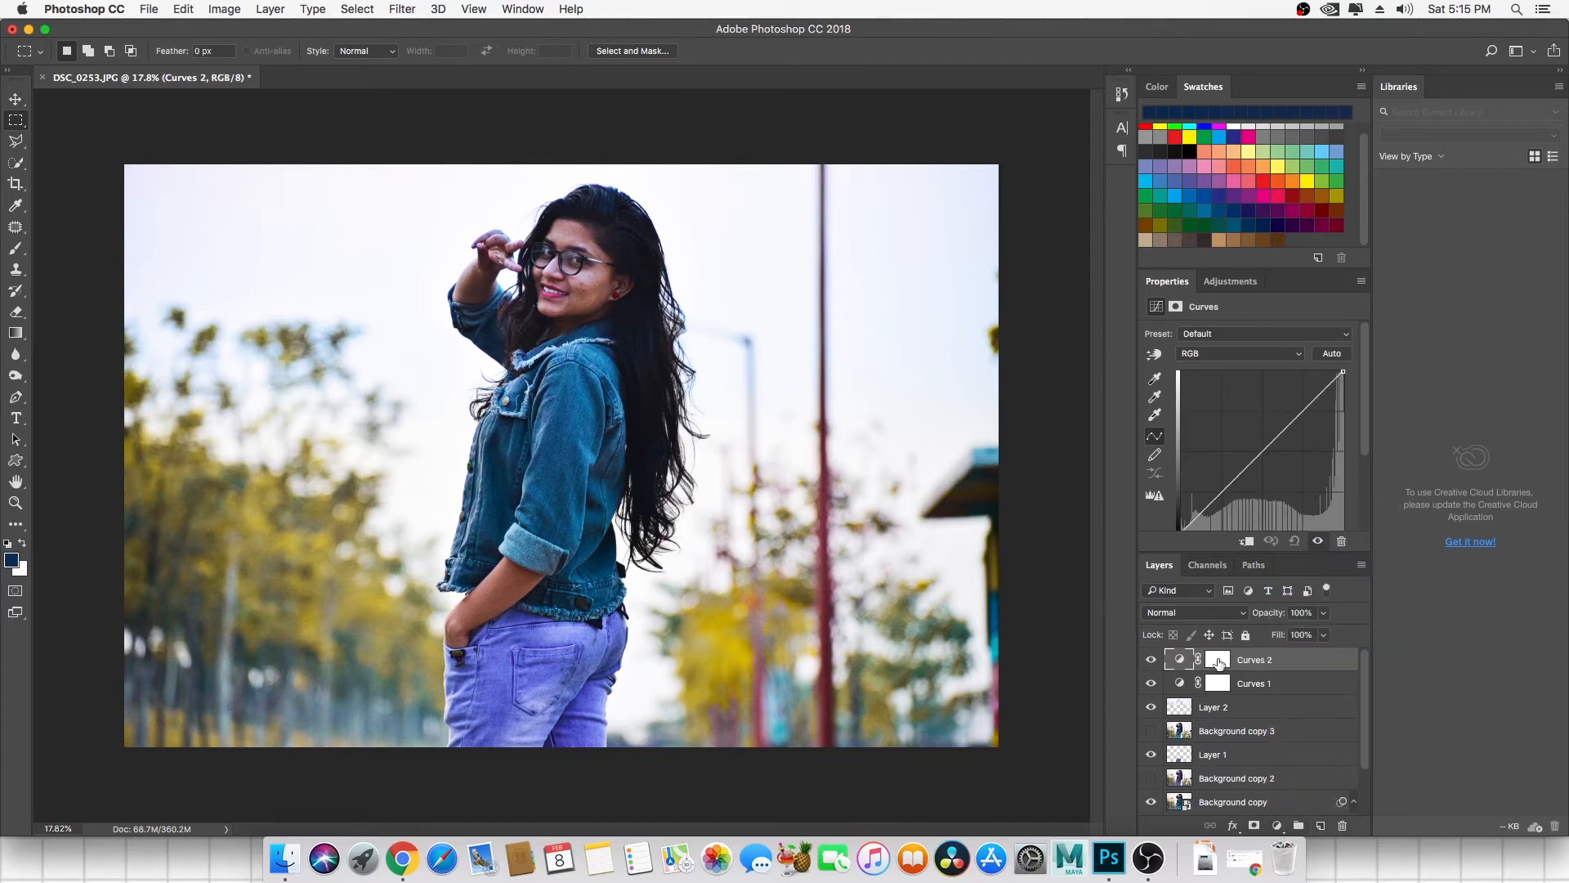
{"action": "left_click", "coordinate": [1226, 662]}
{"action": "right_click", "coordinate": [1218, 662]}
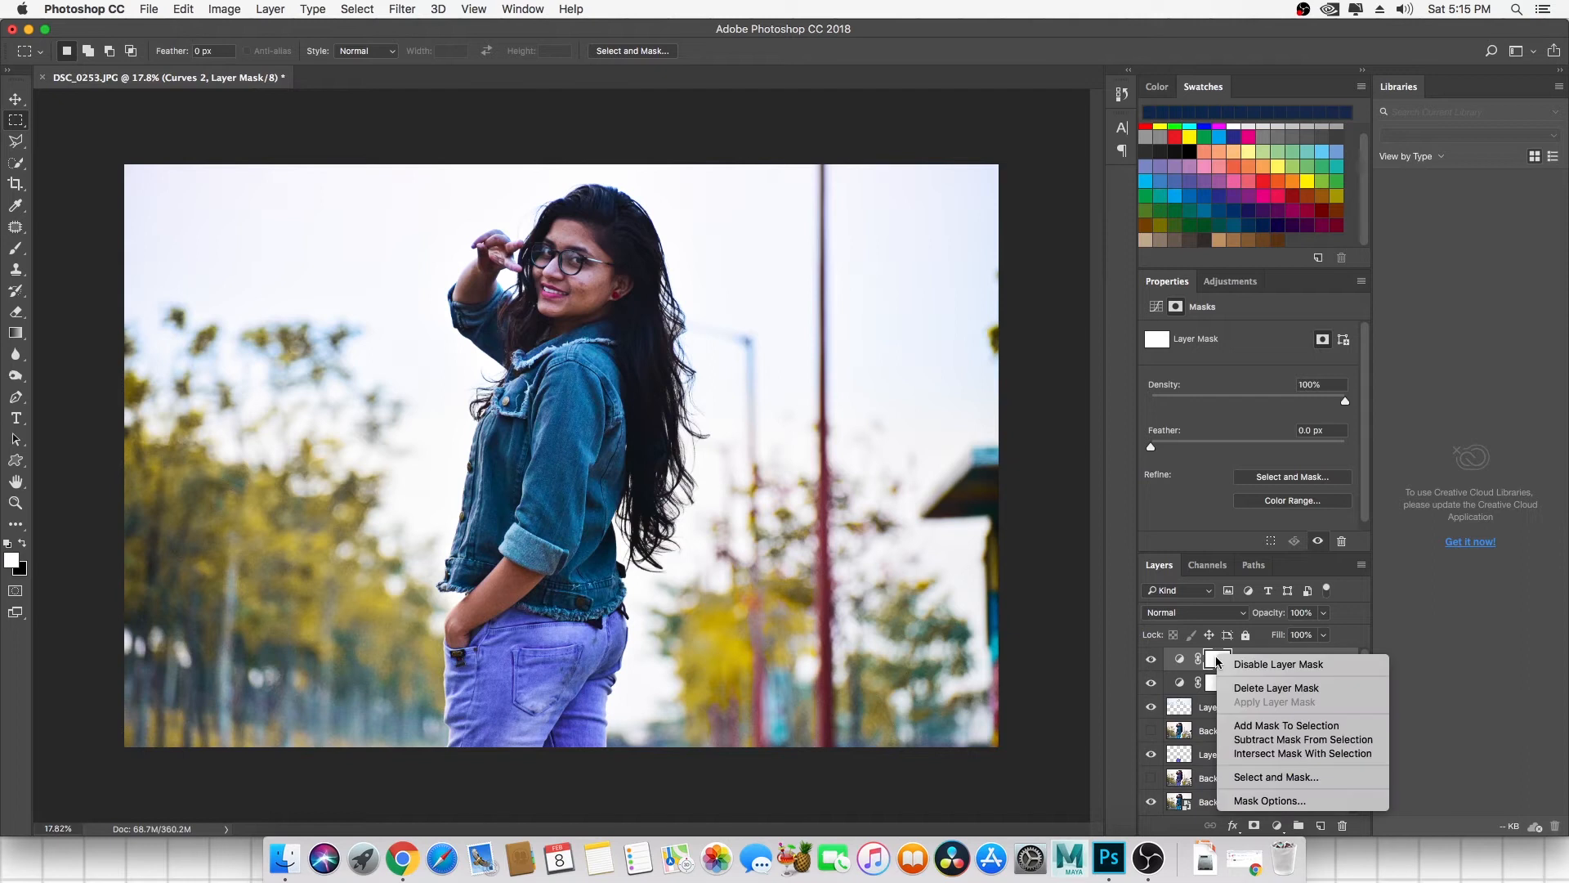
{"action": "left_click", "coordinate": [1218, 654]}
{"action": "left_click", "coordinate": [1233, 660]}
{"action": "left_click", "coordinate": [1224, 664]}
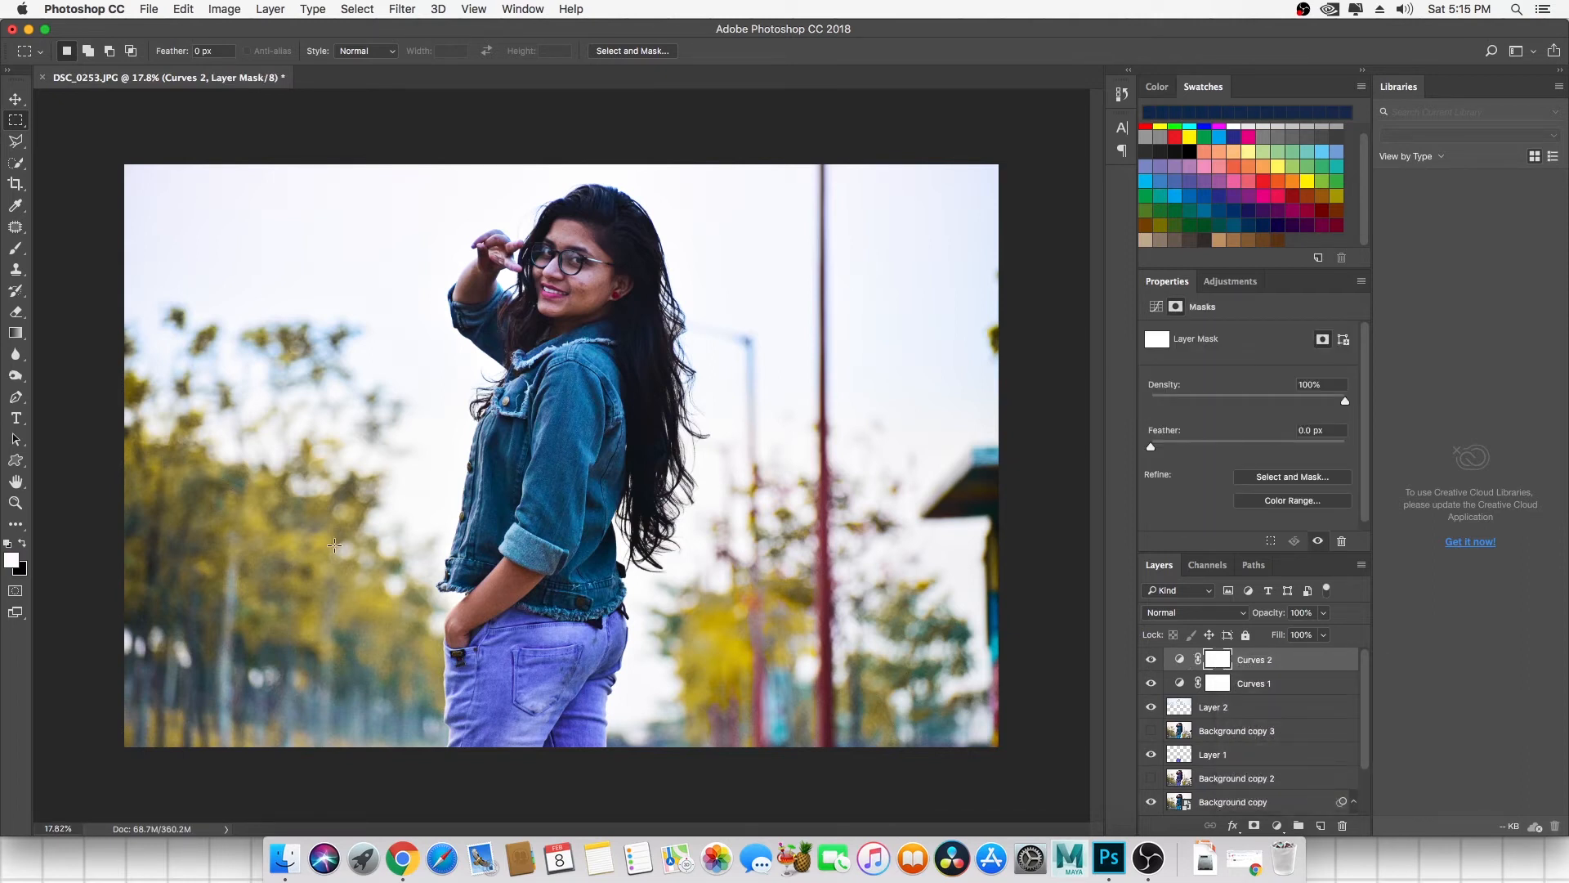
Activate the Brush tool with black as the foreground colour and invert the Curves 2 mask to black.
{"action": "left_click", "coordinate": [15, 249]}
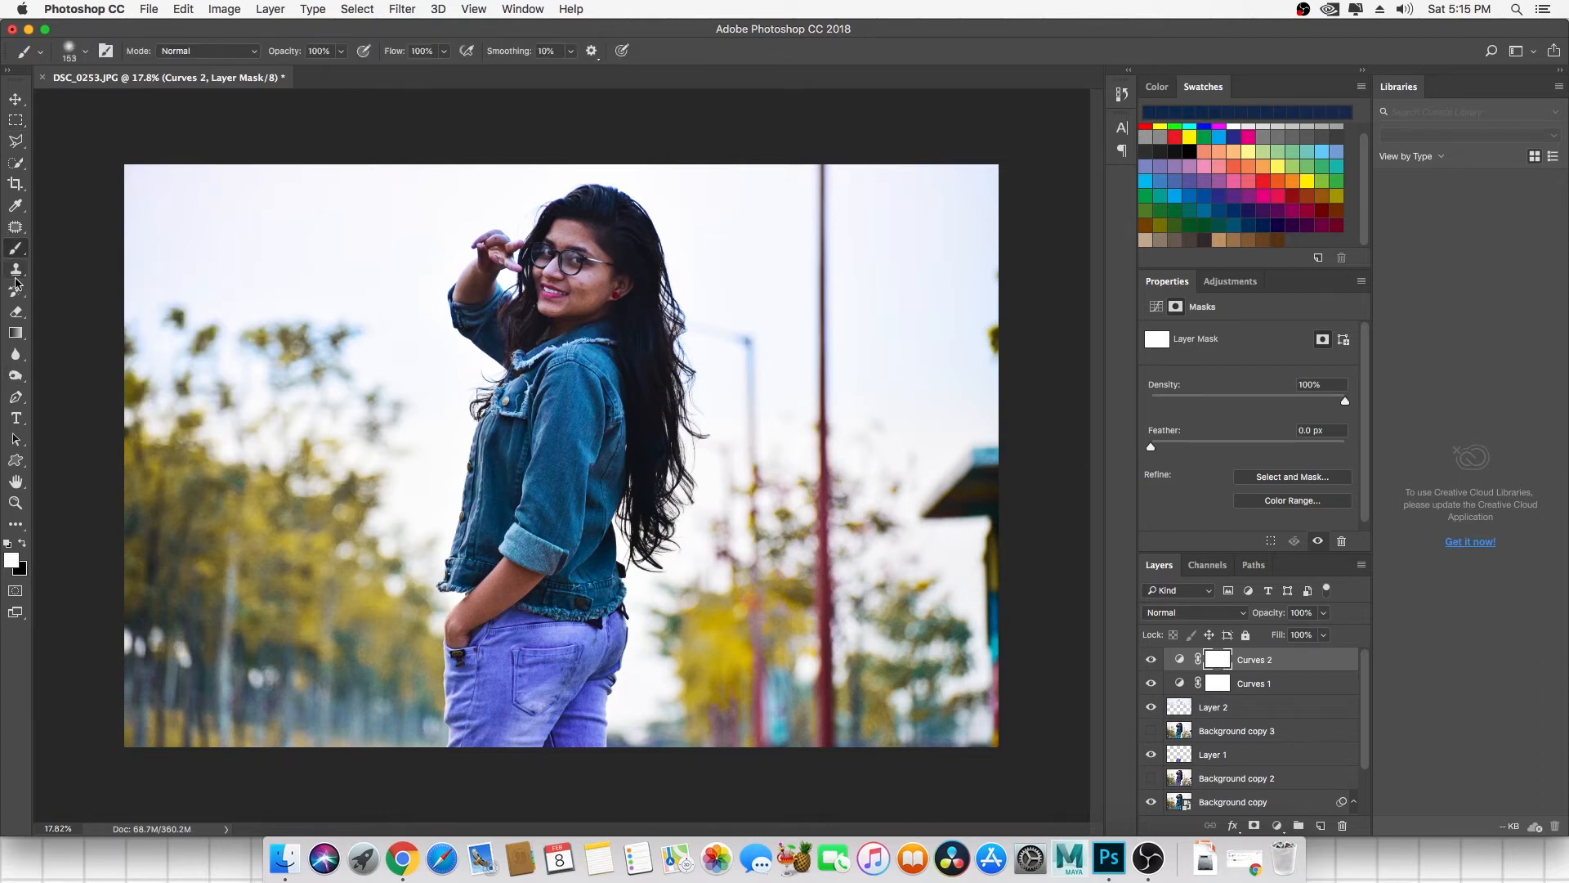
{"action": "left_click", "coordinate": [24, 546]}
{"action": "key", "text": "super+i"}
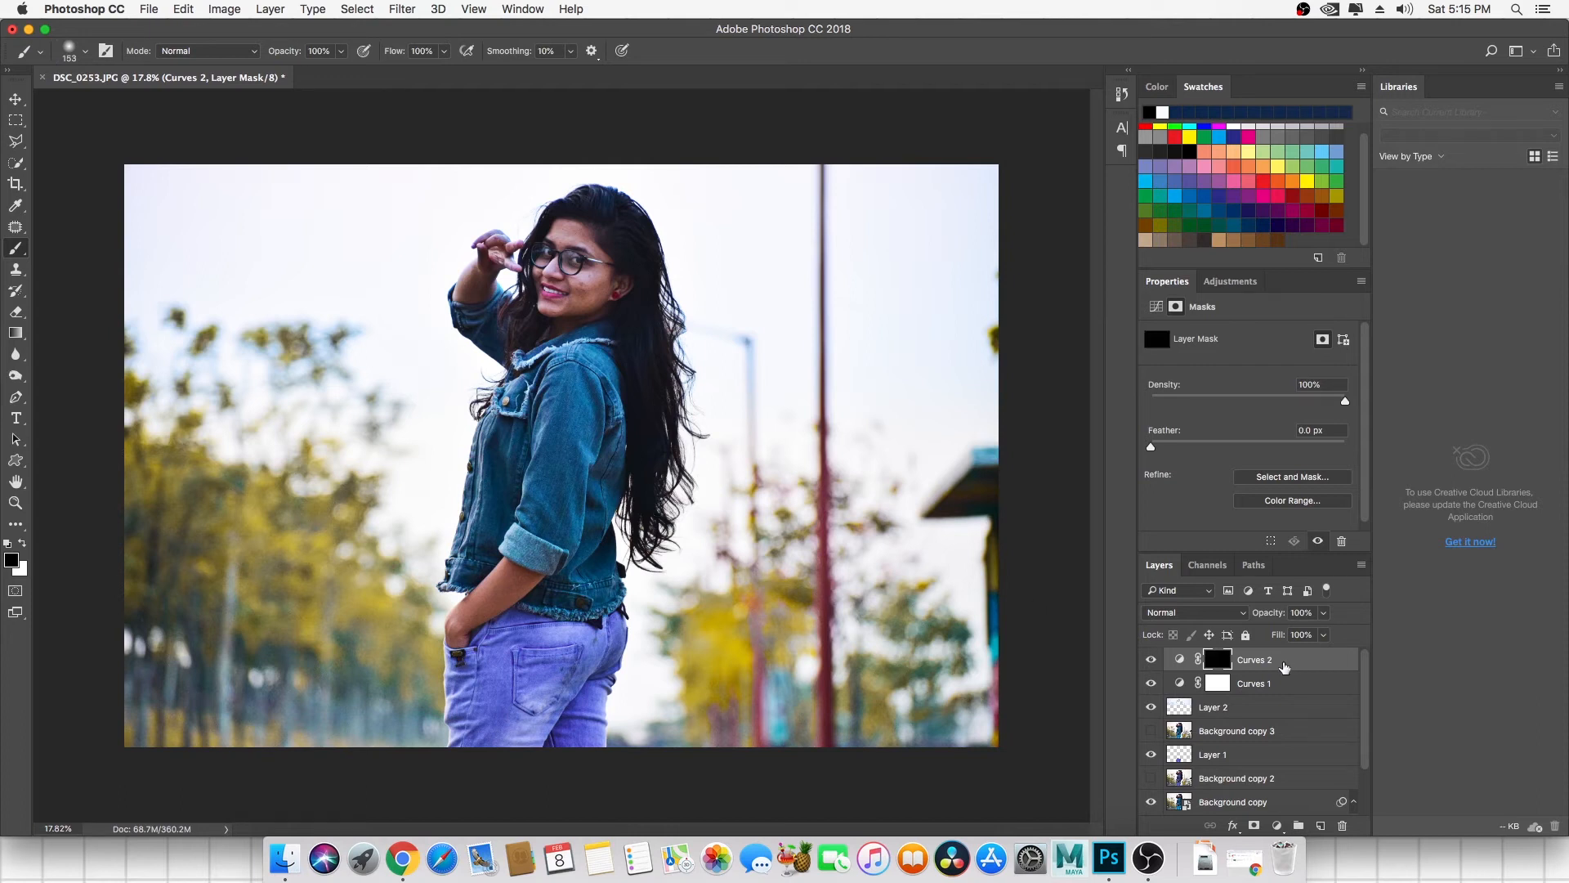
Lower the midtones of the Curves 2 RGB curve with a single point, and select that layer's mask.
{"action": "left_click", "coordinate": [1179, 659]}
{"action": "left_click_drag", "start_coordinate": [1251, 463], "coordinate": [1292, 472]}
{"action": "left_click_drag", "start_coordinate": [1250, 494], "coordinate": [1122, 408]}
{"action": "left_click_drag", "start_coordinate": [1253, 489], "coordinate": [1261, 467]}
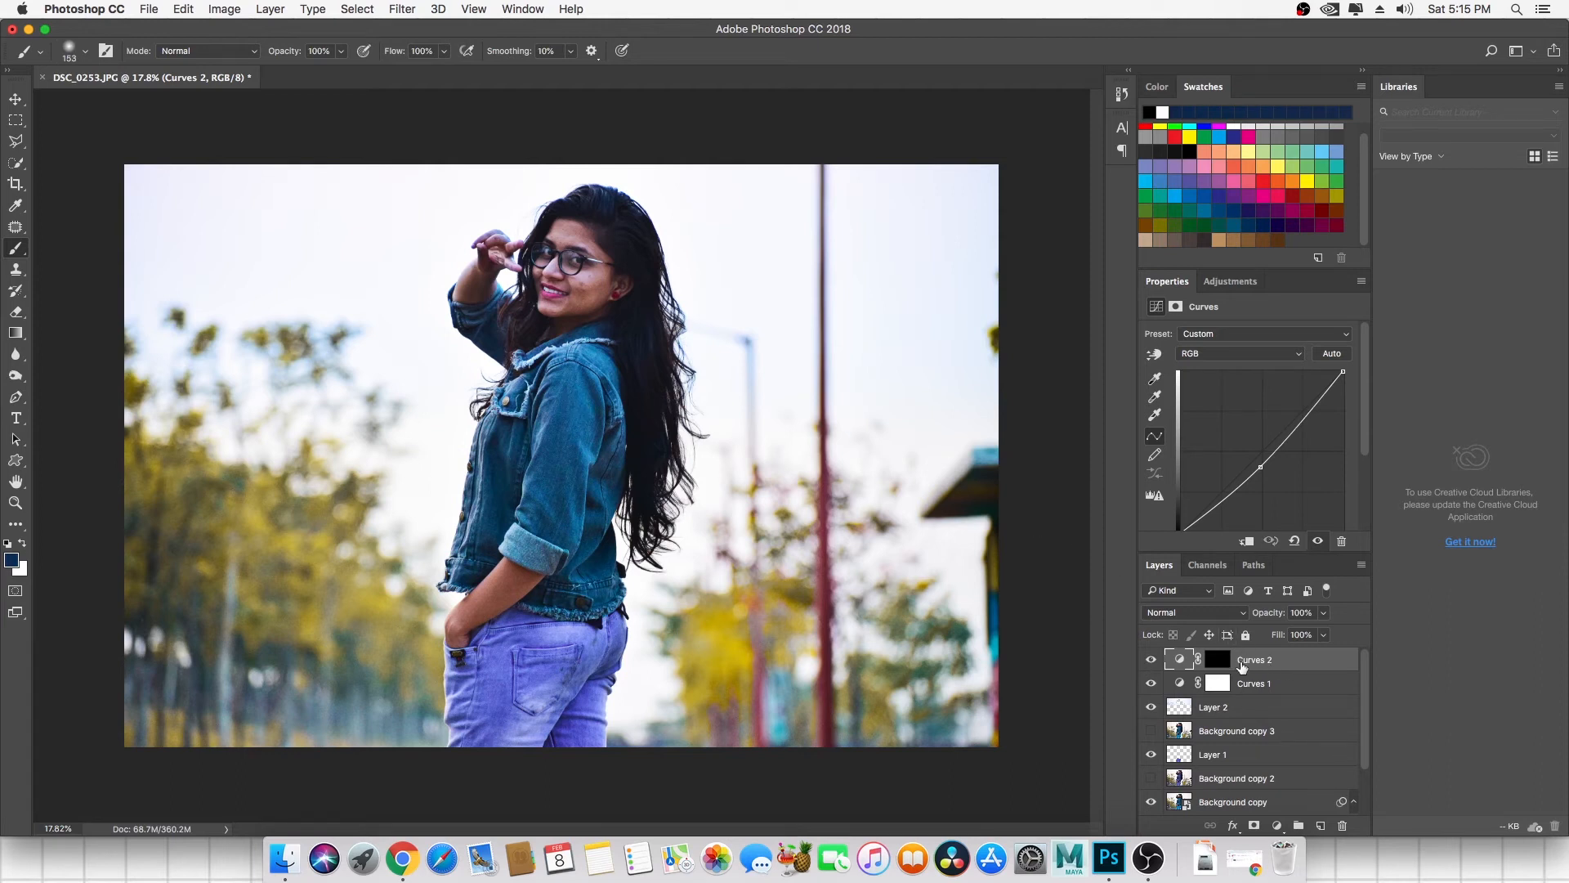
{"action": "left_click_drag", "start_coordinate": [1260, 467], "coordinate": [1266, 464]}
{"action": "left_click", "coordinate": [1219, 662]}
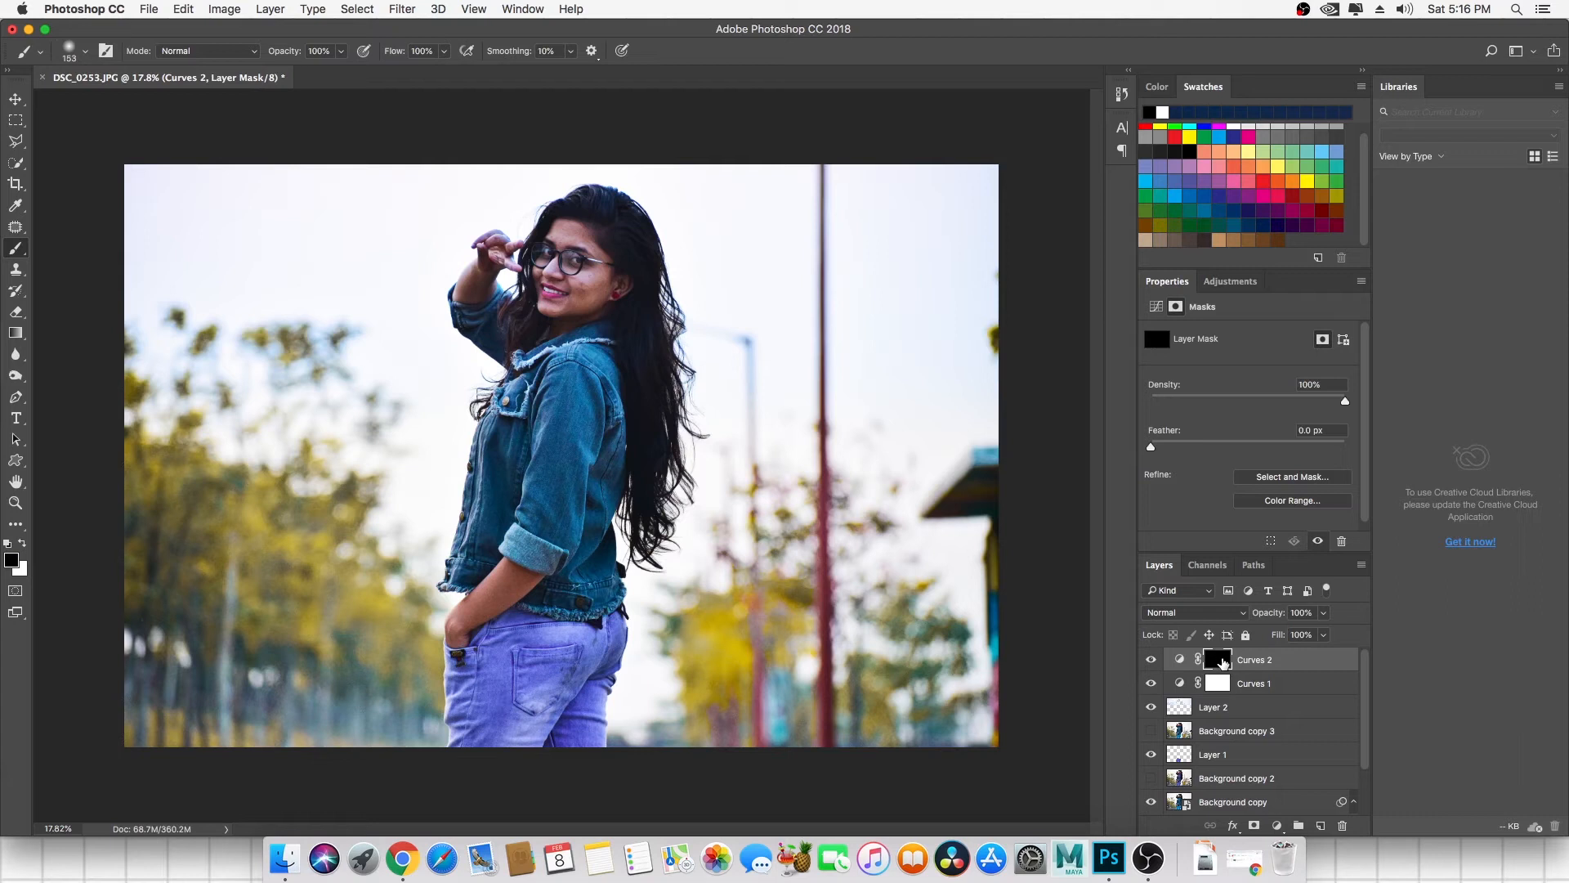
Switch the foreground colour to white and set the Brush to 1760 px with 0% hardness.
{"action": "left_click", "coordinate": [23, 545]}
{"action": "right_click", "coordinate": [257, 460]}
{"action": "left_click_drag", "start_coordinate": [411, 497], "coordinate": [441, 495]}
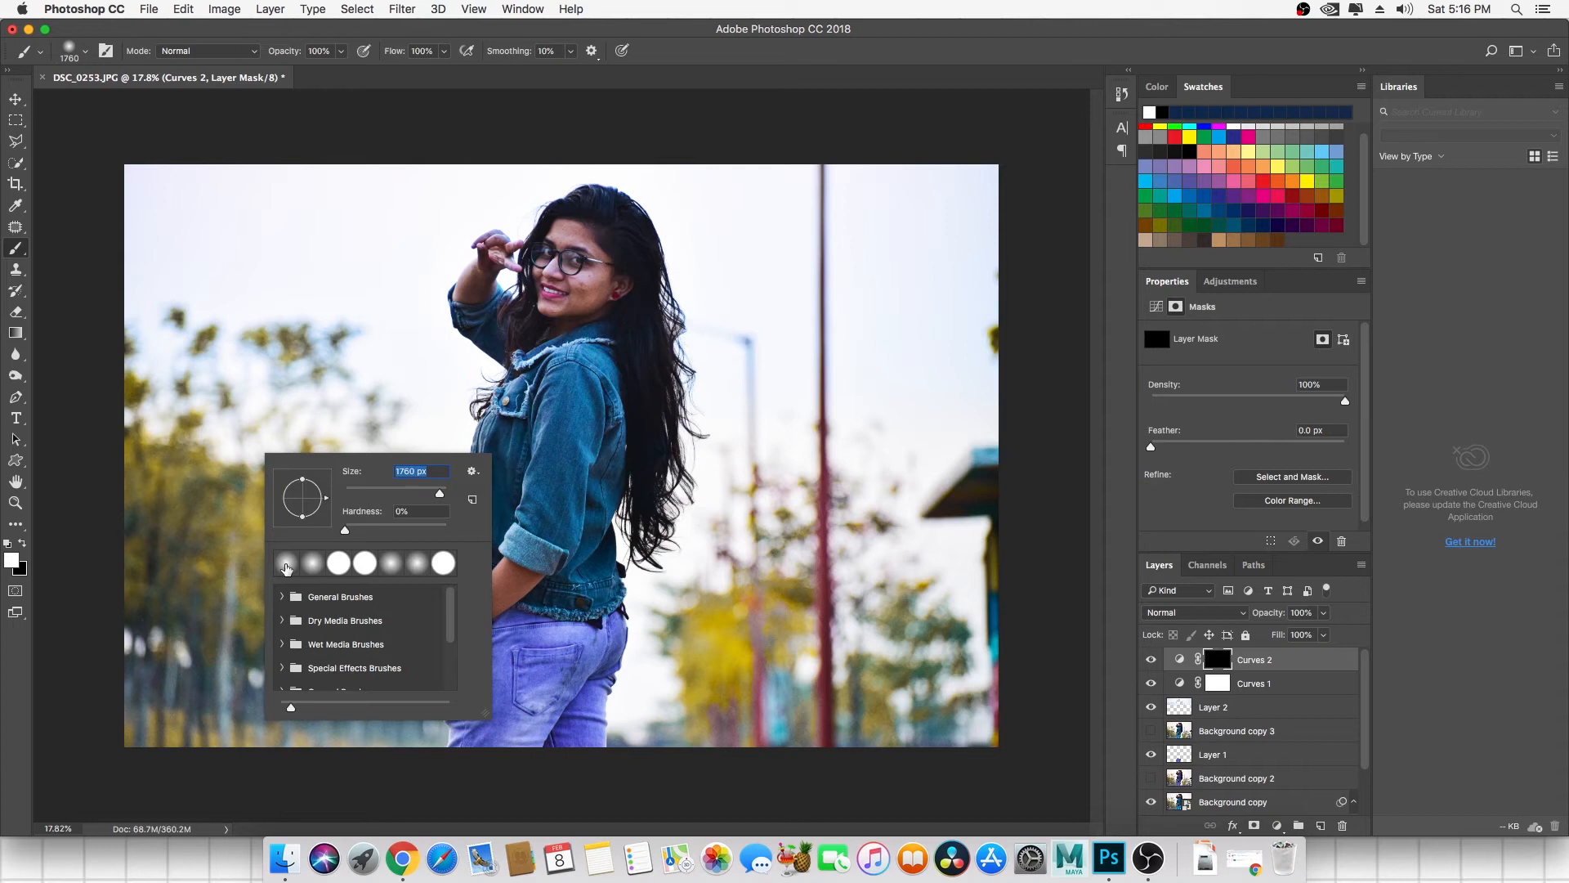
{"action": "mouse_move", "coordinate": [347, 530]}
{"action": "left_mouse_down"}
{"action": "mouse_move", "coordinate": [391, 532]}
{"action": "mouse_move", "coordinate": [343, 531]}
{"action": "left_mouse_up"}
Paint white on the Curves 2 mask around the photo's edges, darkening the background trees, lower area and upper corners.
{"action": "mouse_move", "coordinate": [164, 474]}
{"action": "left_mouse_down"}
{"action": "mouse_move", "coordinate": [204, 652]}
{"action": "mouse_move", "coordinate": [304, 747]}
{"action": "left_mouse_up"}
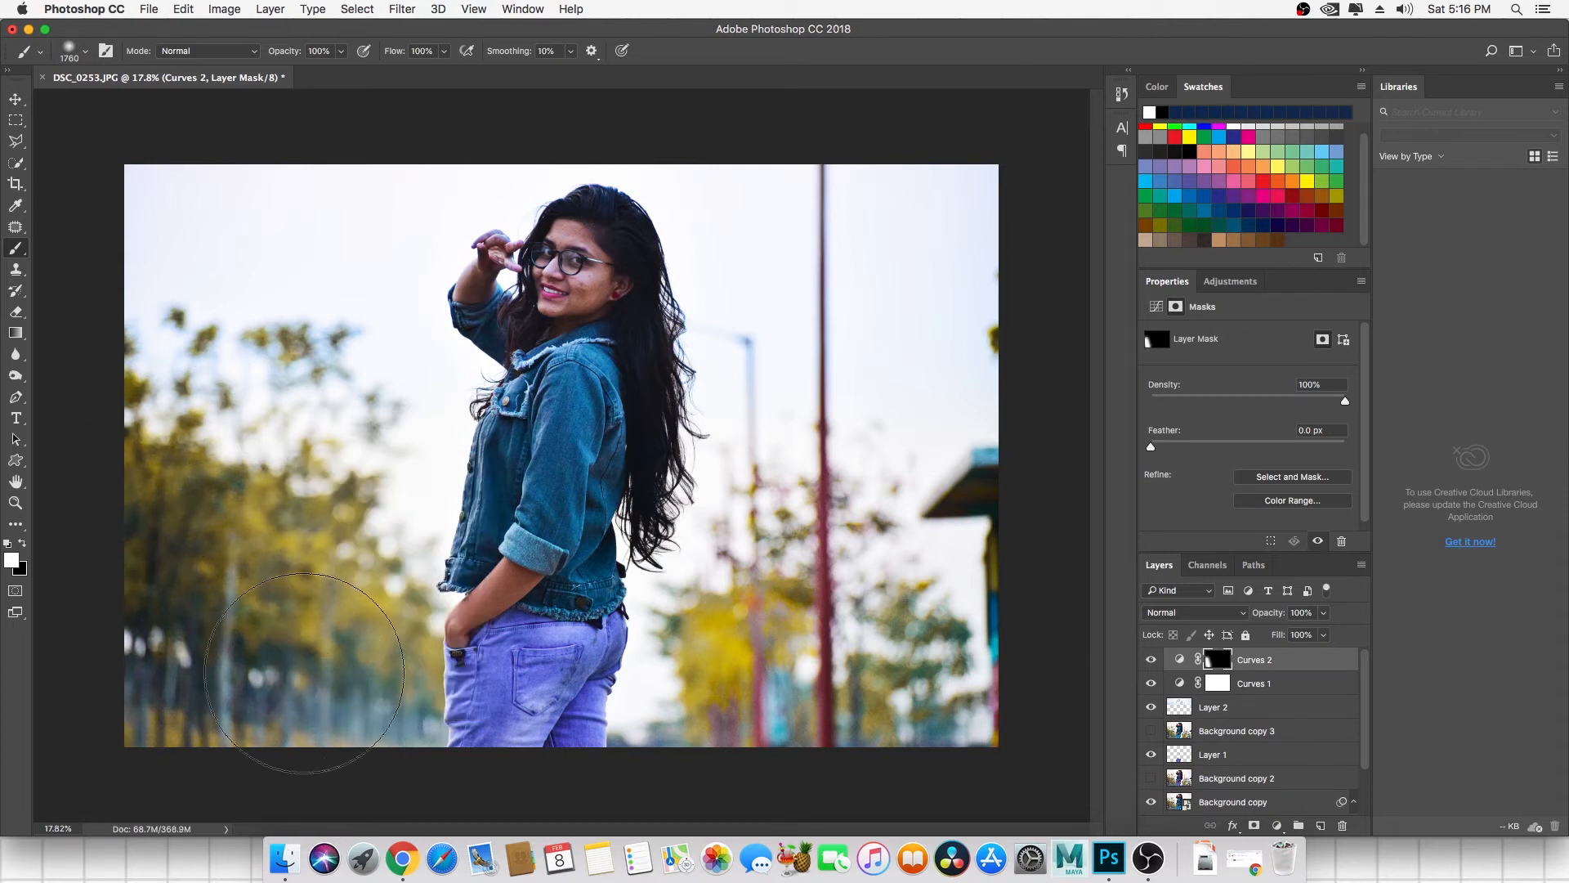
{"action": "mouse_move", "coordinate": [263, 647]}
{"action": "left_mouse_down"}
{"action": "mouse_move", "coordinate": [311, 697]}
{"action": "mouse_move", "coordinate": [492, 786]}
{"action": "mouse_move", "coordinate": [319, 714]}
{"action": "mouse_move", "coordinate": [320, 689]}
{"action": "mouse_move", "coordinate": [452, 801]}
{"action": "mouse_move", "coordinate": [818, 759]}
{"action": "mouse_move", "coordinate": [733, 755]}
{"action": "mouse_move", "coordinate": [770, 662]}
{"action": "mouse_move", "coordinate": [824, 637]}
{"action": "mouse_move", "coordinate": [886, 734]}
{"action": "mouse_move", "coordinate": [827, 684]}
{"action": "mouse_move", "coordinate": [824, 643]}
{"action": "mouse_move", "coordinate": [879, 676]}
{"action": "mouse_move", "coordinate": [908, 750]}
{"action": "mouse_move", "coordinate": [742, 713]}
{"action": "mouse_move", "coordinate": [775, 641]}
{"action": "mouse_move", "coordinate": [759, 646]}
{"action": "mouse_move", "coordinate": [761, 724]}
{"action": "mouse_move", "coordinate": [919, 664]}
{"action": "left_mouse_up"}
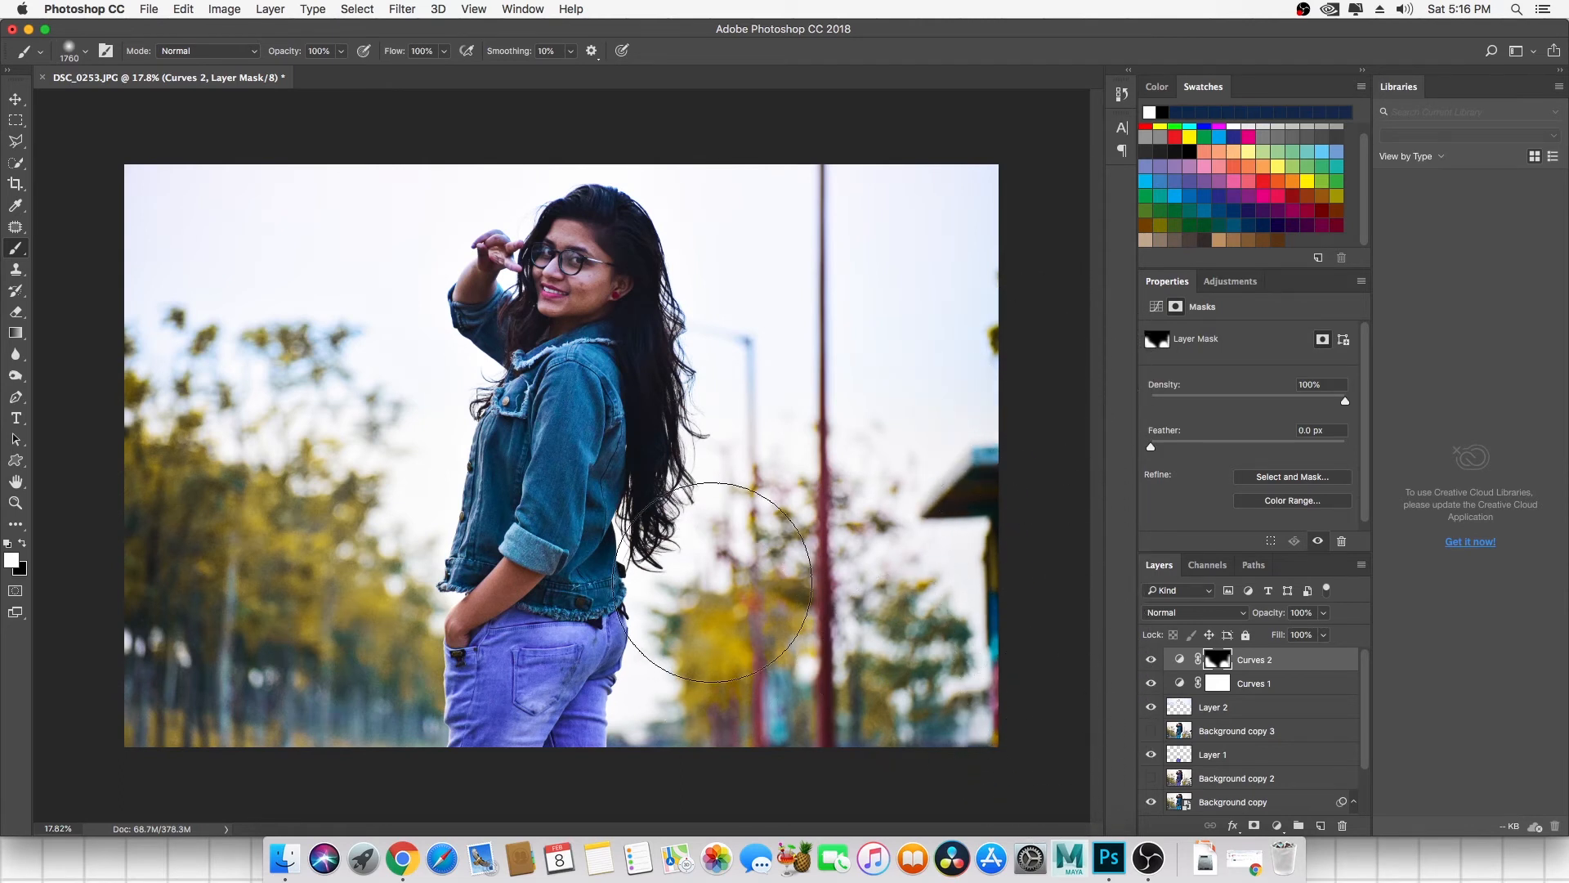
{"action": "mouse_move", "coordinate": [687, 564]}
{"action": "left_mouse_down"}
{"action": "mouse_move", "coordinate": [588, 597]}
{"action": "mouse_move", "coordinate": [526, 701]}
{"action": "mouse_move", "coordinate": [411, 776]}
{"action": "left_mouse_up"}
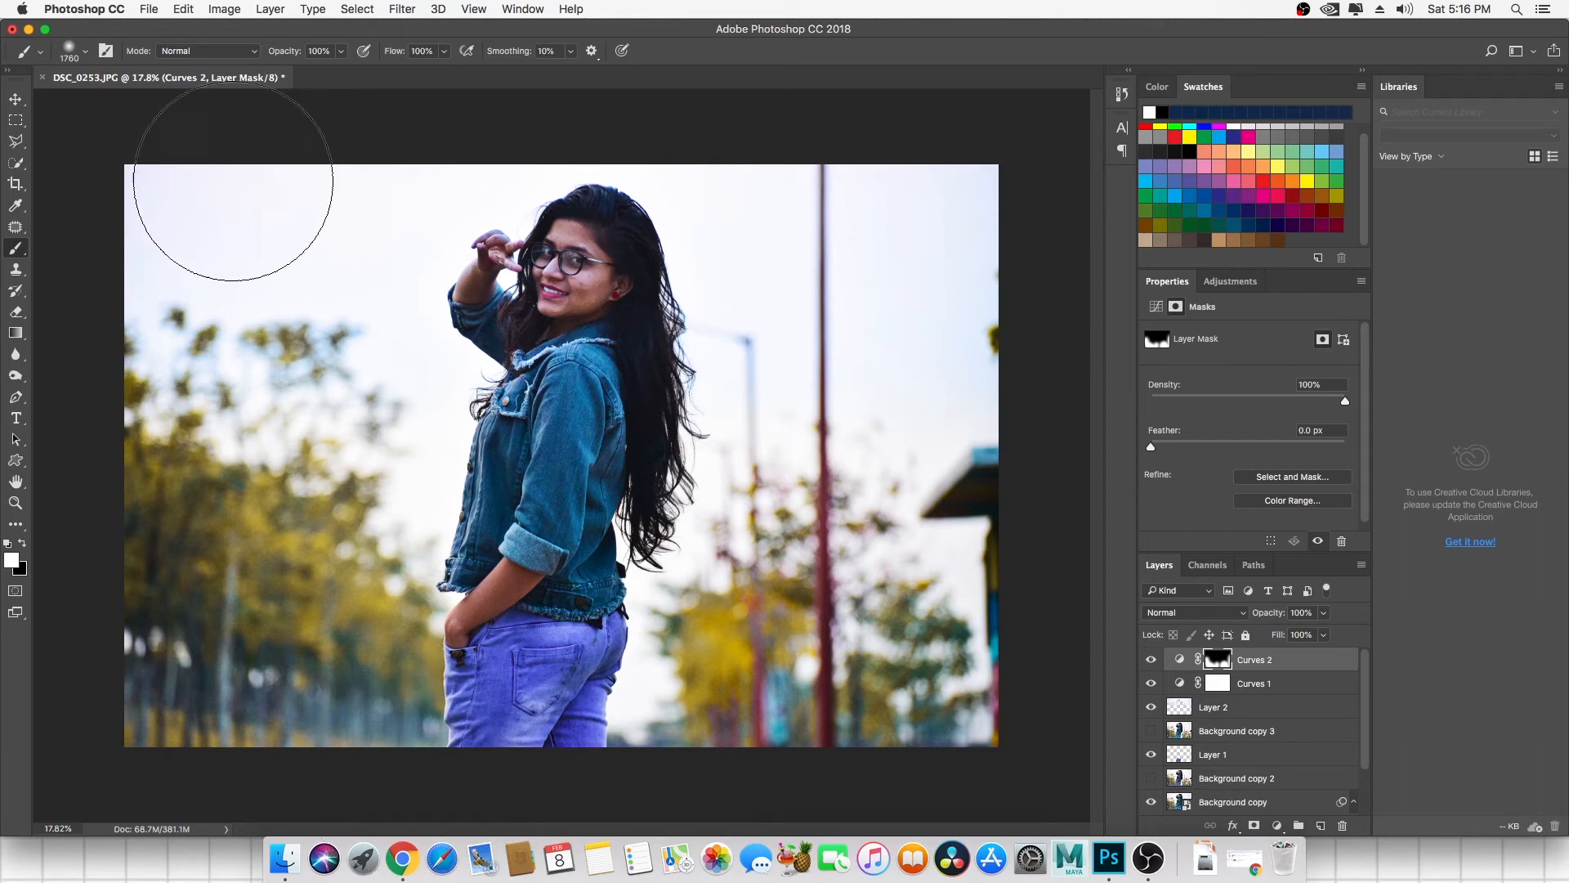
{"action": "mouse_move", "coordinate": [140, 249]}
{"action": "left_mouse_down"}
{"action": "mouse_move", "coordinate": [93, 312]}
{"action": "mouse_move", "coordinate": [87, 417]}
{"action": "left_mouse_up"}
{"action": "mouse_move", "coordinate": [897, 164]}
{"action": "left_mouse_down"}
{"action": "mouse_move", "coordinate": [976, 371]}
{"action": "mouse_move", "coordinate": [980, 432]}
{"action": "left_mouse_up"}
{"action": "left_click", "coordinate": [16, 121]}
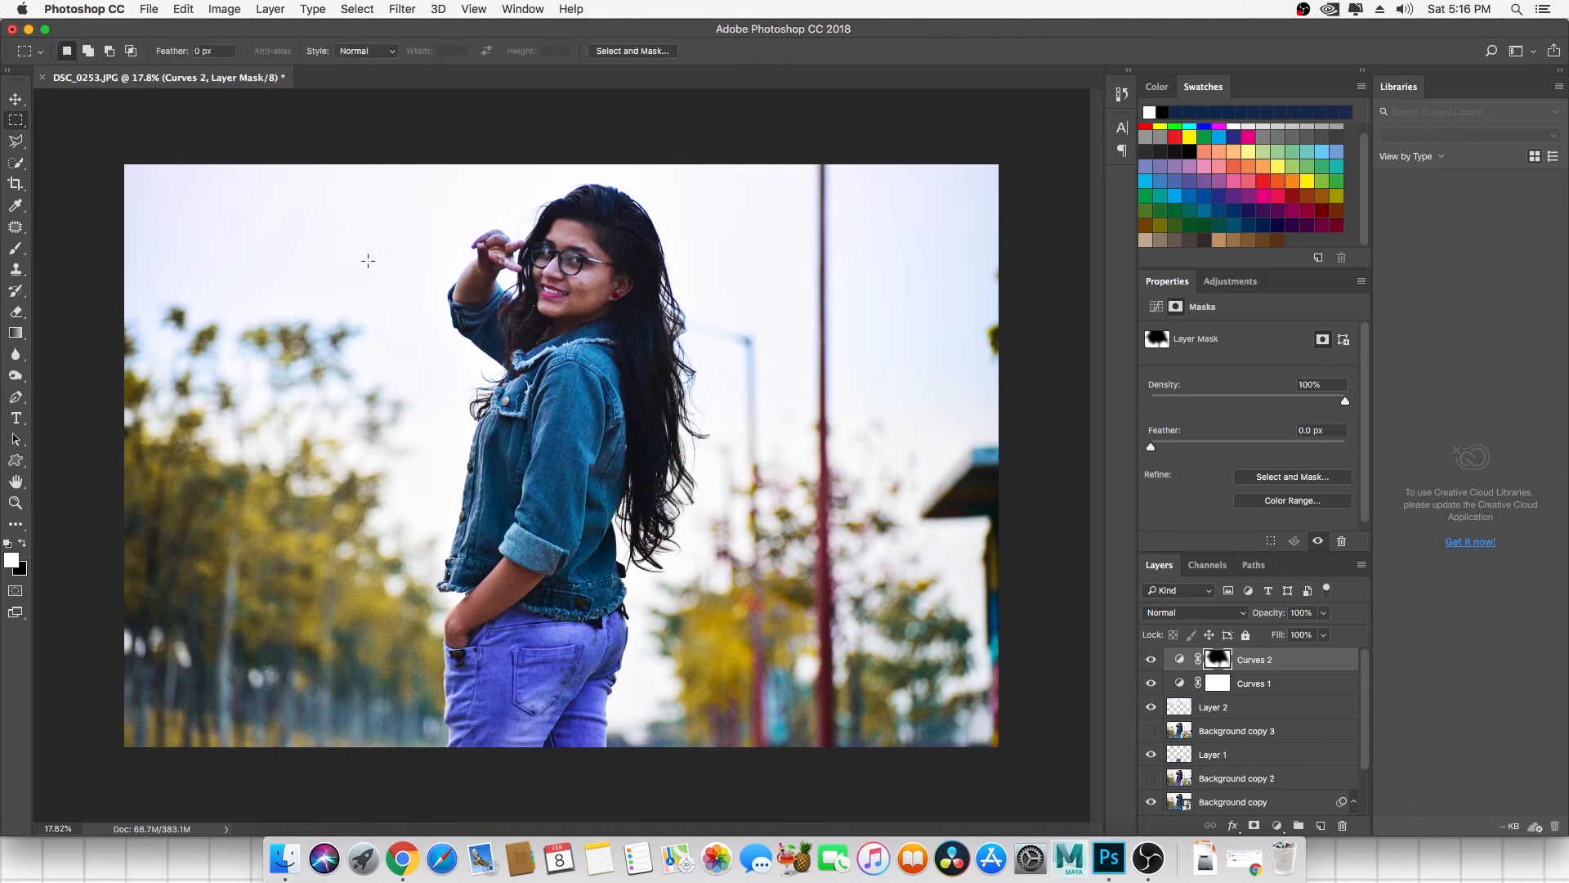
Examine the skin on the subject's face up close for blemishes.
{"action": "scroll", "coordinate": [617, 405], "scroll_direction": "down", "scroll_amount": 2}
{"action": "scroll", "coordinate": [415, 416], "scroll_direction": "down", "scroll_amount": 2}
{"action": "scroll", "coordinate": [415, 416], "scroll_direction": "up", "scroll_amount": 3}
{"action": "scroll", "coordinate": [416, 416], "scroll_direction": "down", "scroll_amount": 2}
{"action": "scroll", "coordinate": [577, 349], "scroll_direction": "up", "scroll_amount": 6}
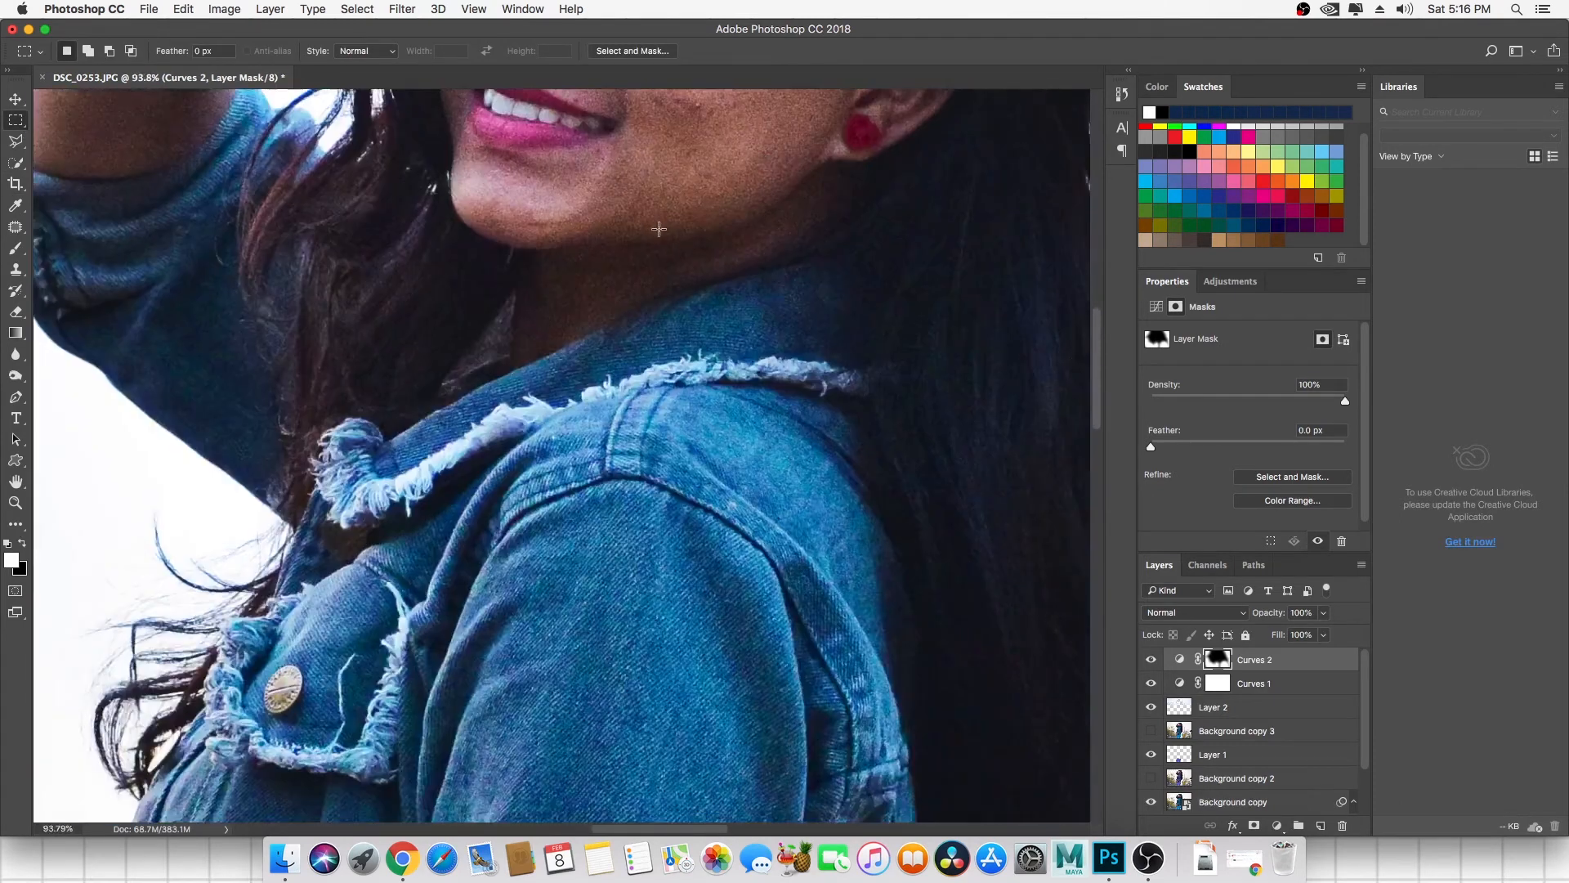
{"action": "left_click_drag", "start_coordinate": [763, 164], "coordinate": [695, 373]}
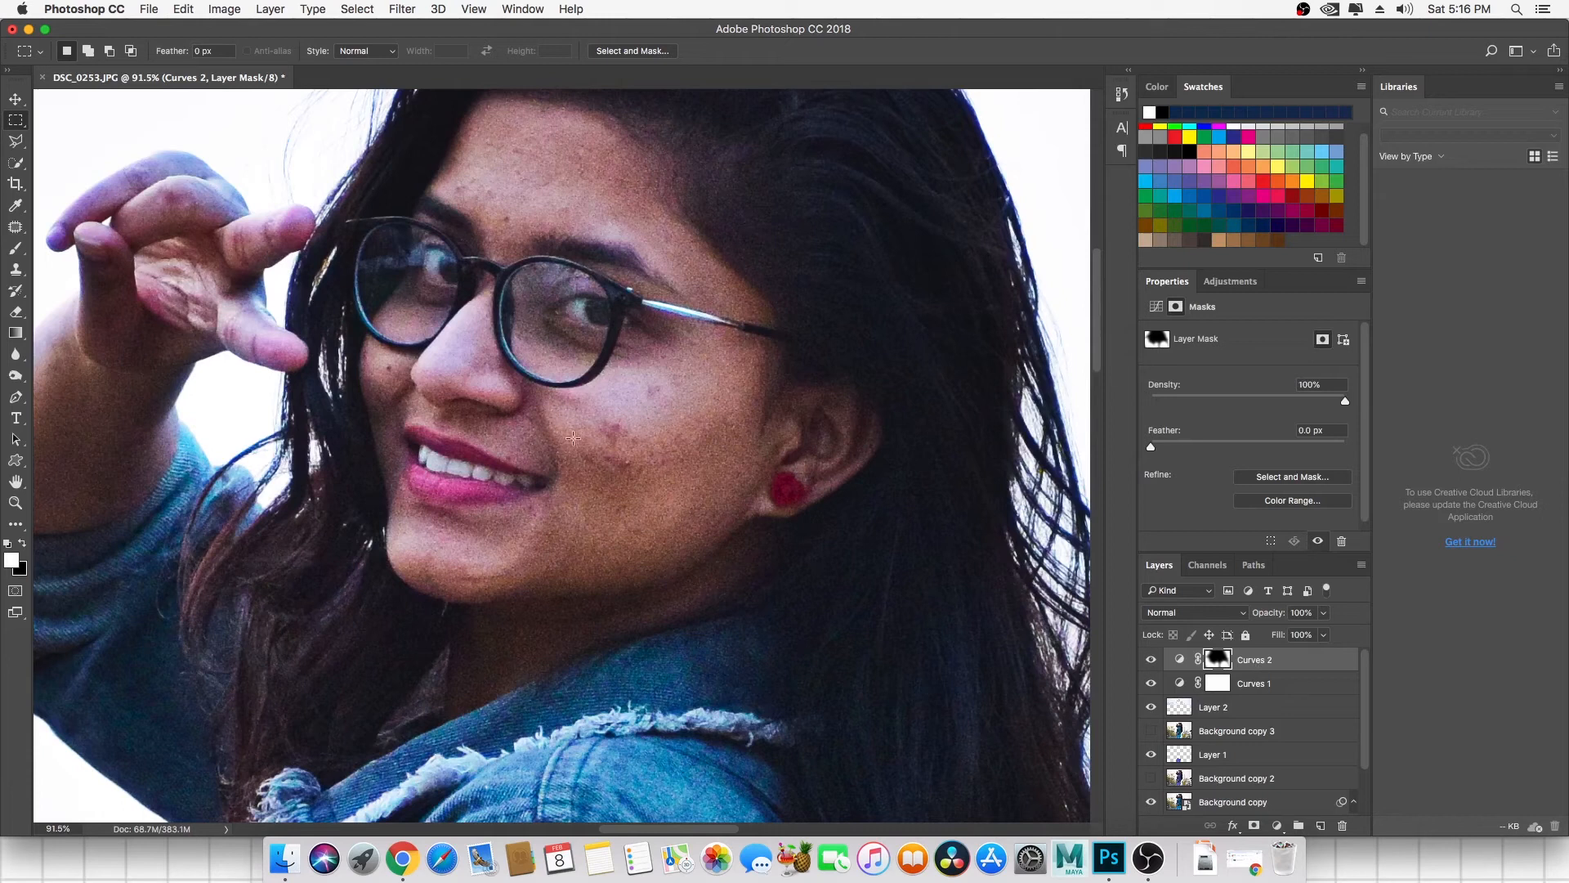
{"action": "left_click_drag", "start_coordinate": [775, 416], "coordinate": [691, 428]}
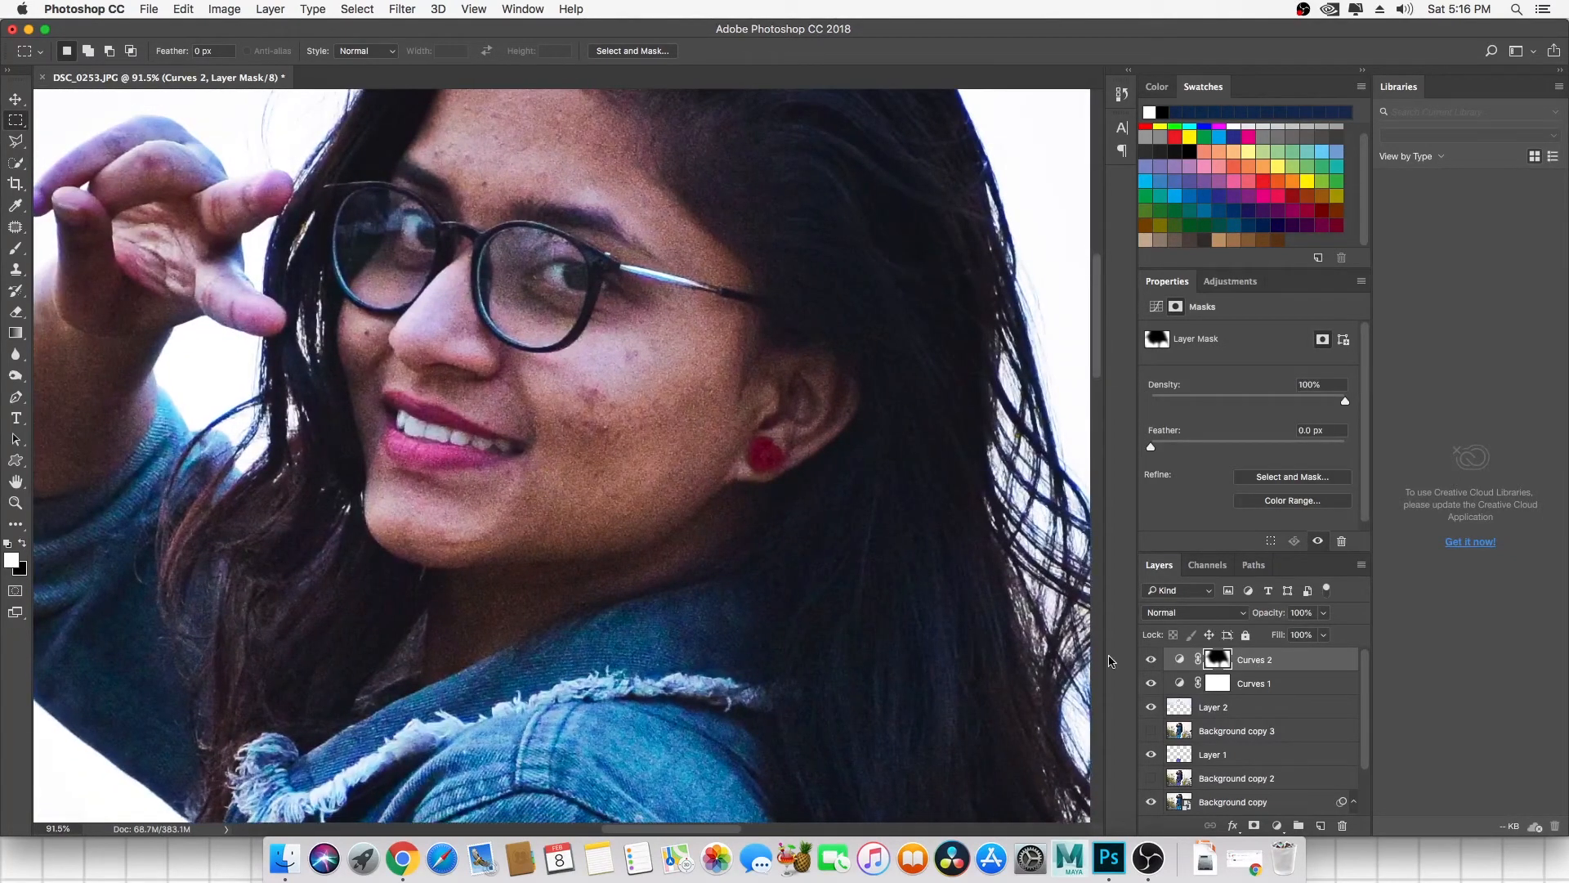
Select the Background copy layer and toggle its visibility to check its contribution to the face.
{"action": "scroll", "coordinate": [1222, 717], "scroll_direction": "down", "scroll_amount": 1}
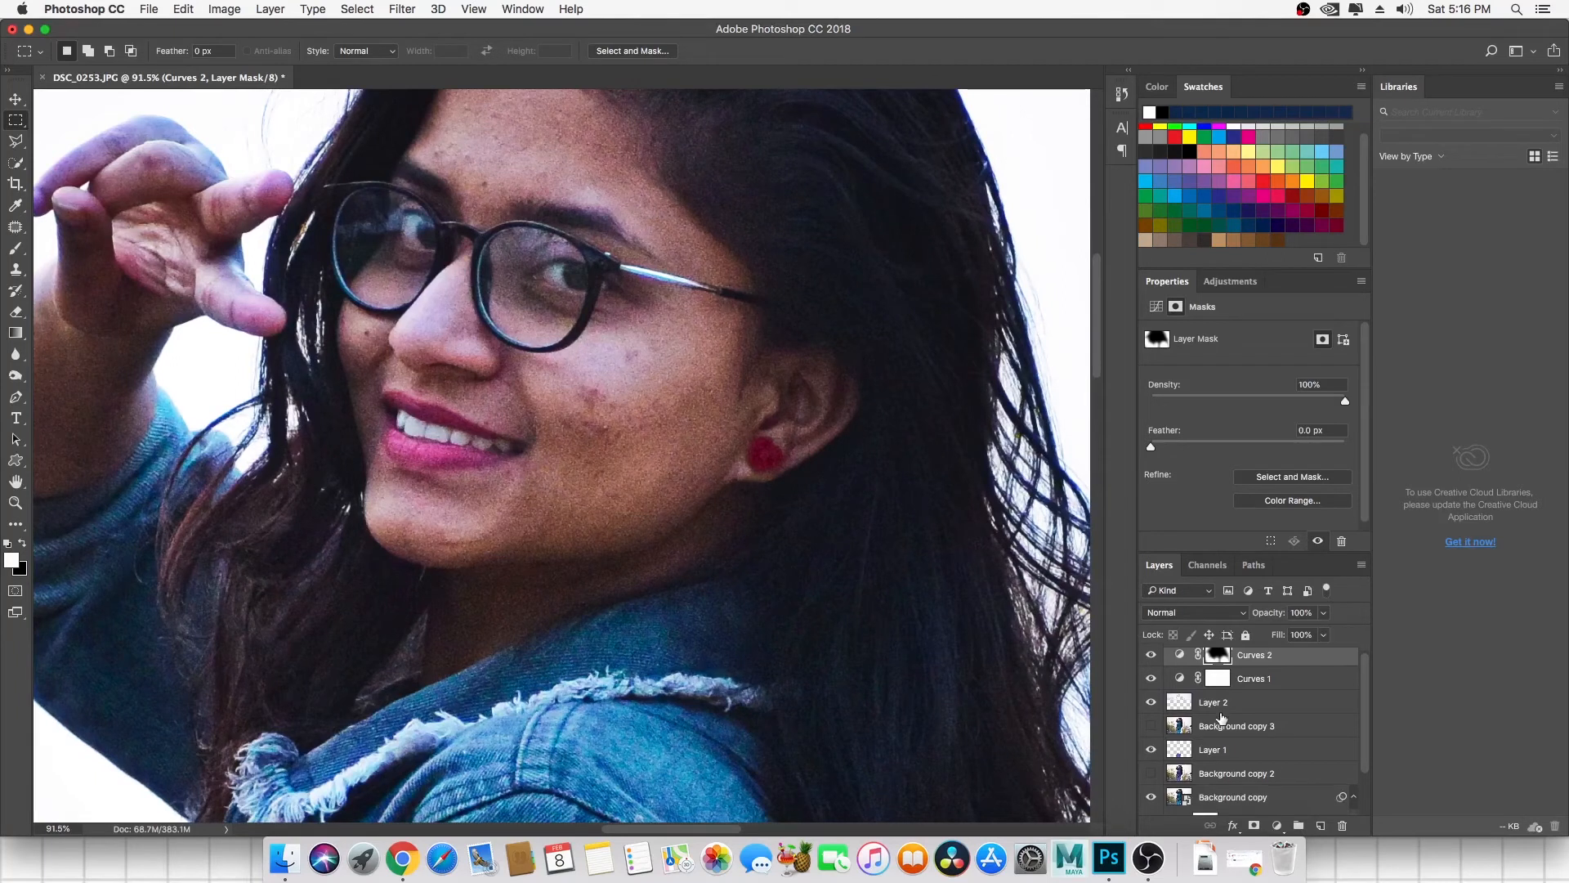
{"action": "scroll", "coordinate": [1222, 718], "scroll_direction": "down", "scroll_amount": 3}
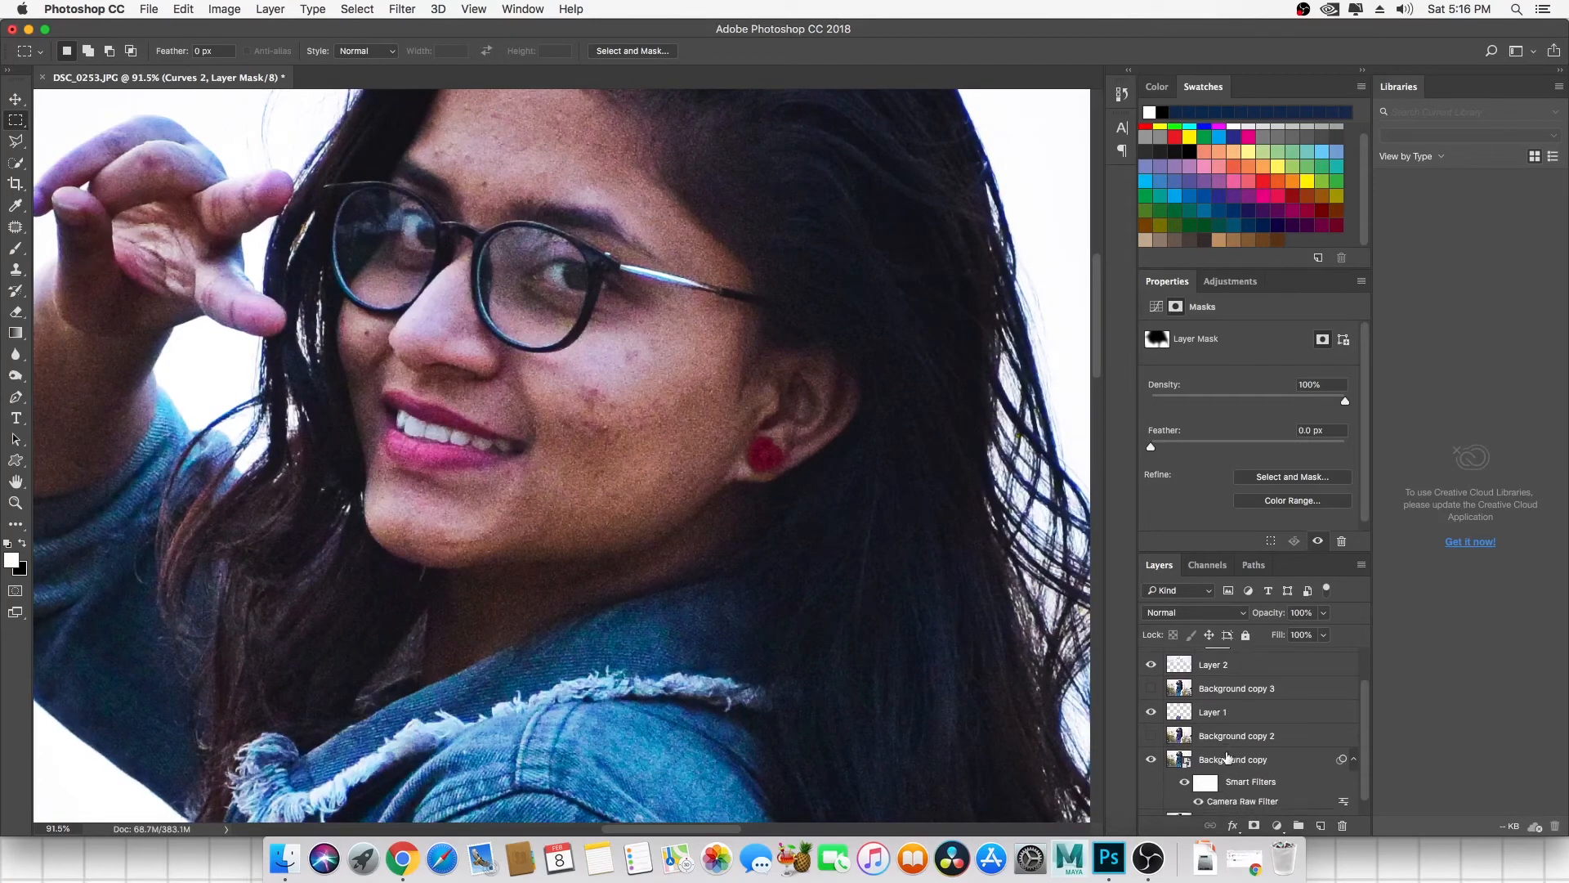
{"action": "left_click", "coordinate": [1227, 757]}
{"action": "left_click", "coordinate": [1150, 760]}
{"action": "left_click", "coordinate": [1150, 759]}
{"action": "left_click", "coordinate": [1150, 759]}
{"action": "left_click", "coordinate": [1150, 760]}
{"action": "left_click", "coordinate": [1150, 759]}
{"action": "left_click", "coordinate": [1150, 759]}
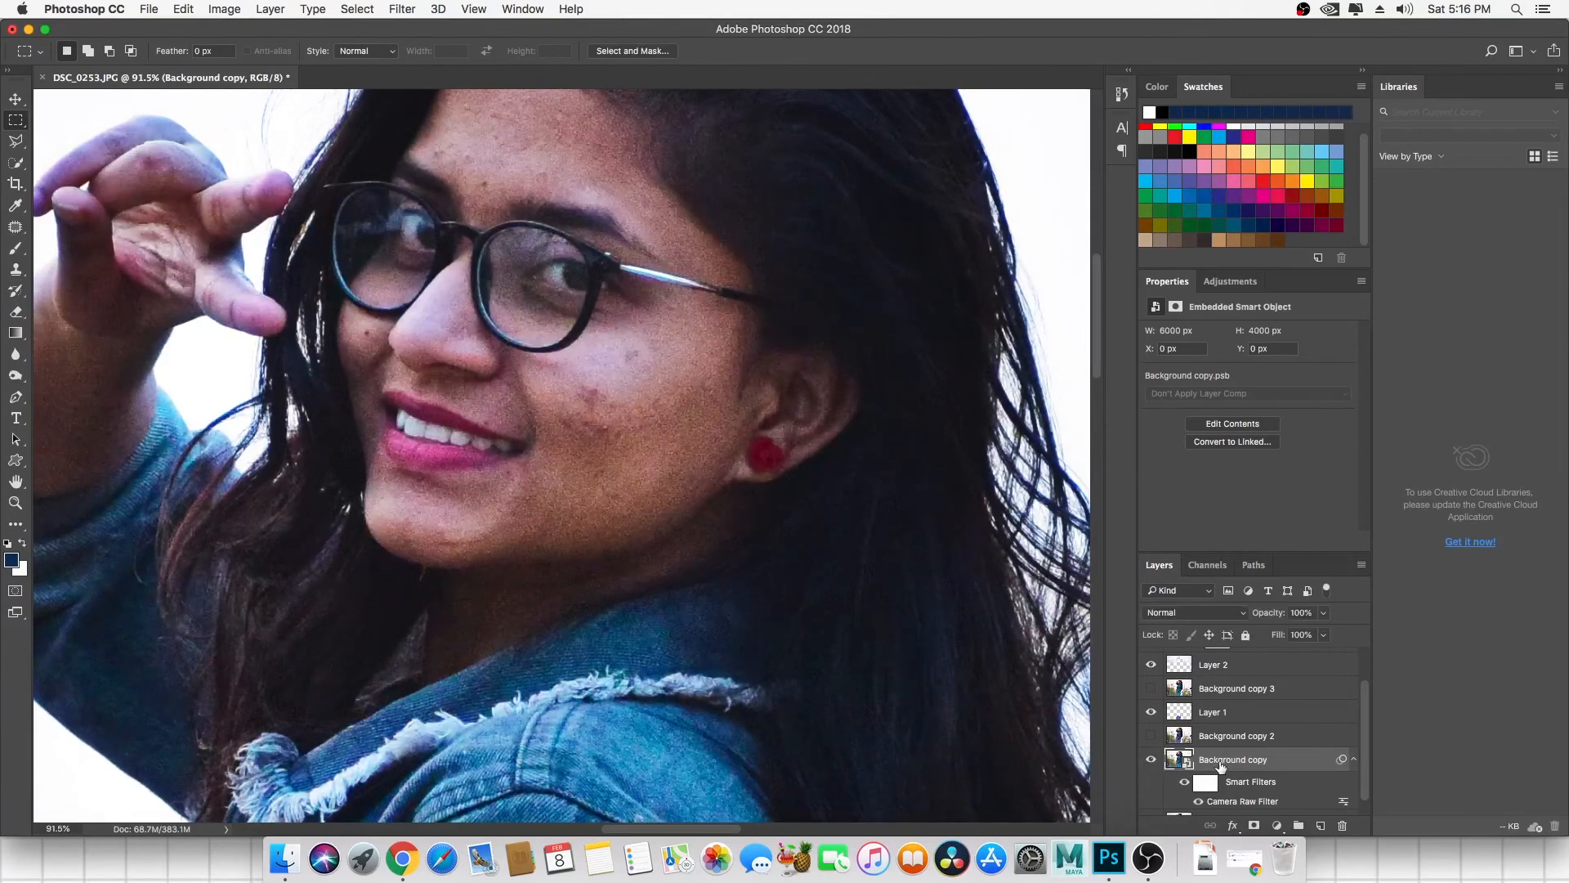
{"action": "left_click", "coordinate": [1151, 761]}
{"action": "left_click", "coordinate": [1152, 760]}
Activate the Patch tool, outline the spot on the cheek below the glasses and rasterize the Background copy smart object.
{"action": "left_click", "coordinate": [15, 226]}
{"action": "left_click", "coordinate": [98, 263]}
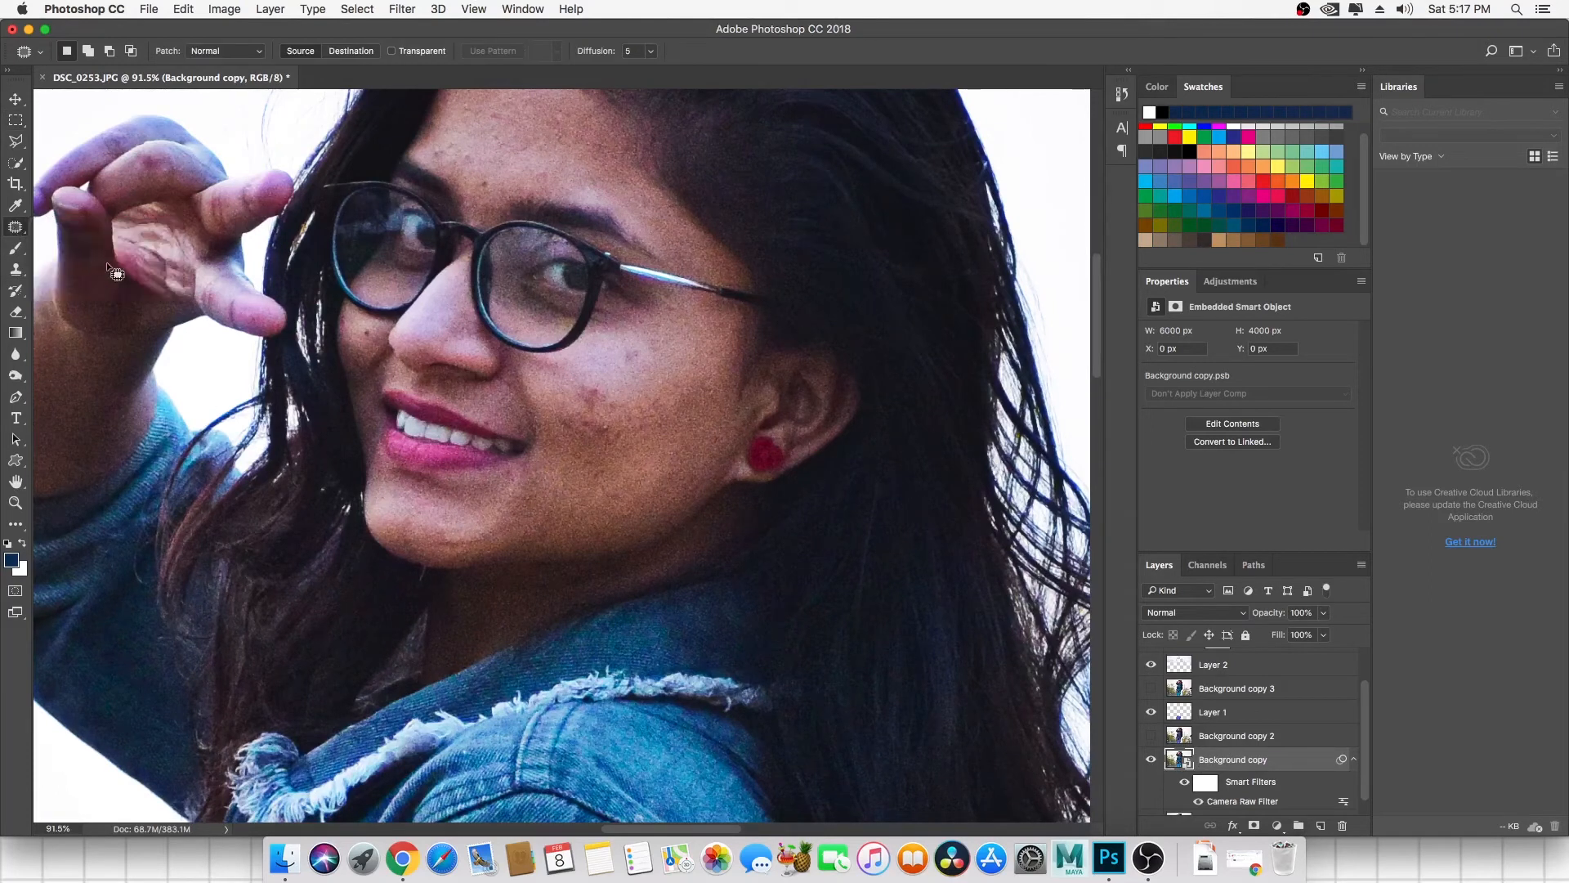
{"action": "left_click", "coordinate": [15, 227]}
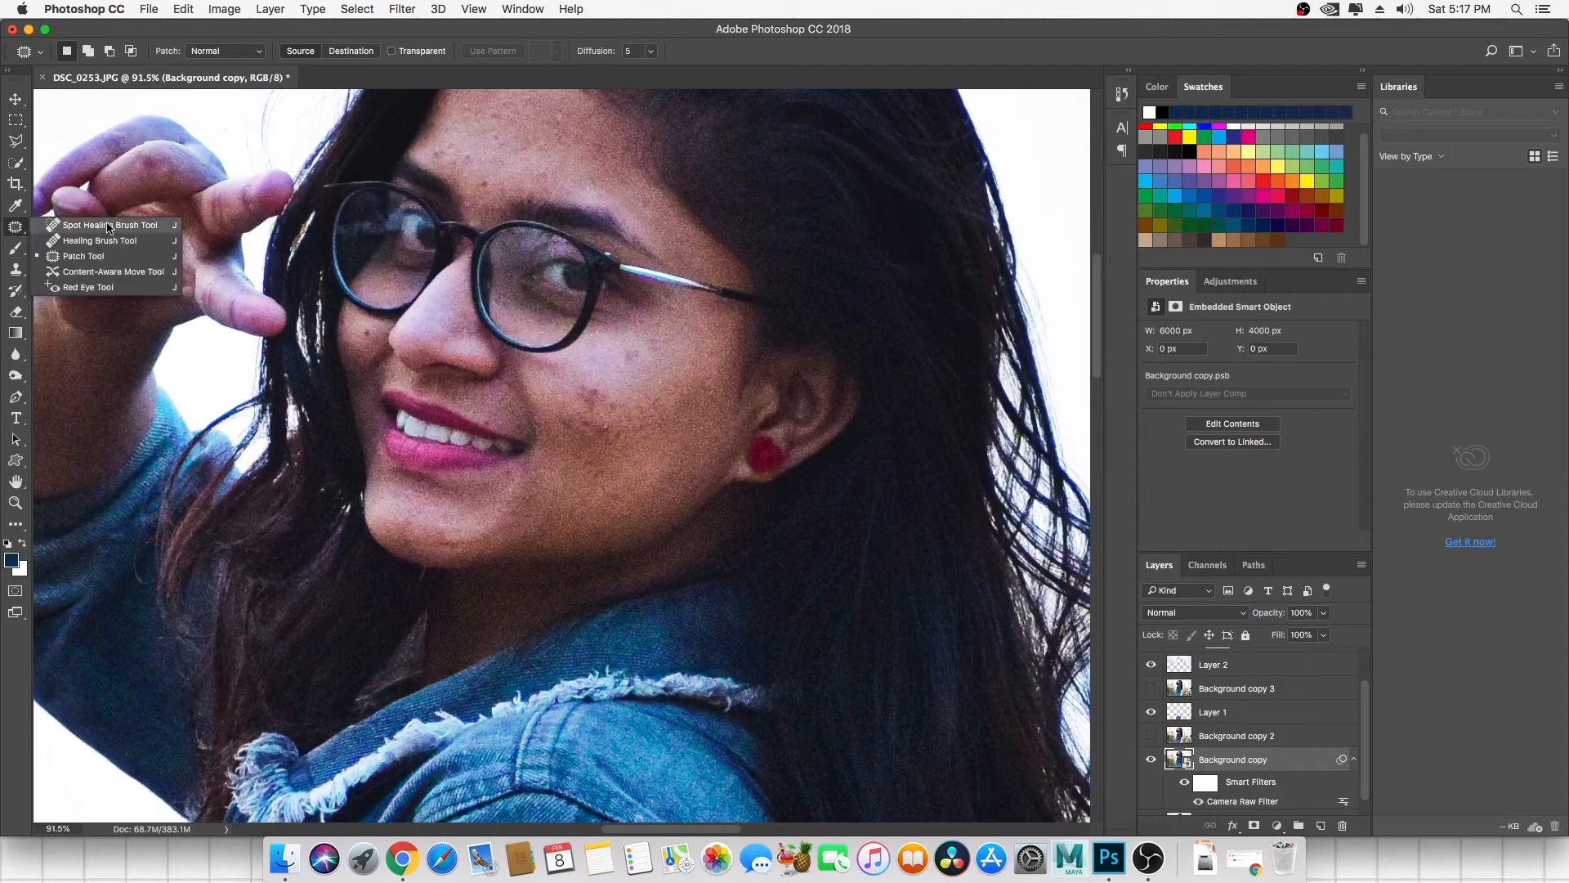
{"action": "left_click", "coordinate": [83, 260]}
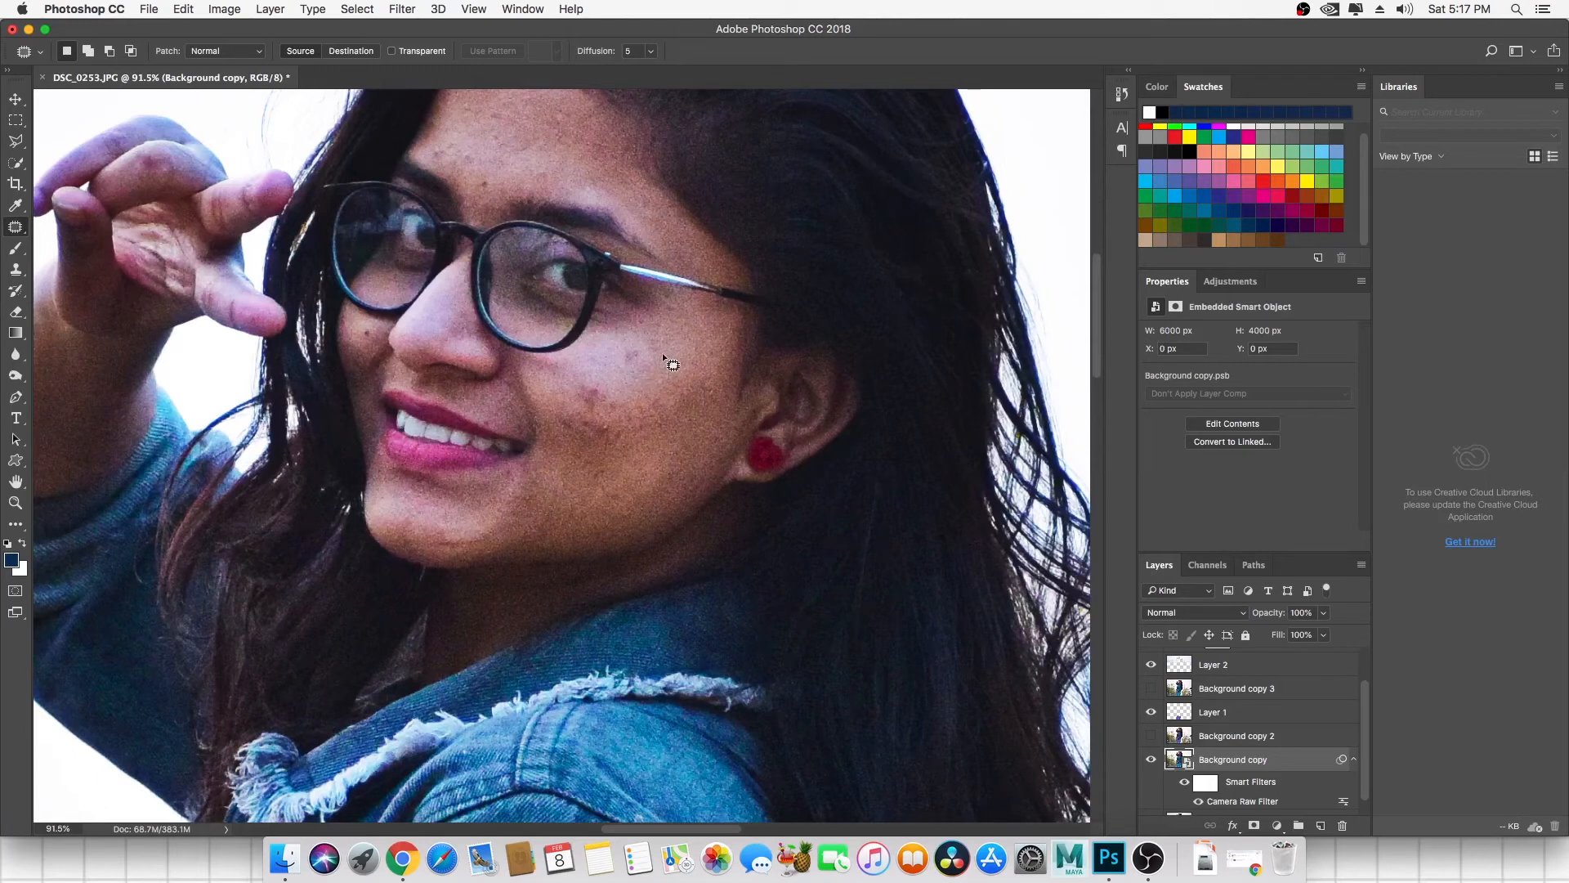
{"action": "mouse_move", "coordinate": [672, 347]}
{"action": "left_mouse_down"}
{"action": "mouse_move", "coordinate": [617, 351]}
{"action": "mouse_move", "coordinate": [631, 375]}
{"action": "mouse_move", "coordinate": [672, 350]}
{"action": "left_mouse_up"}
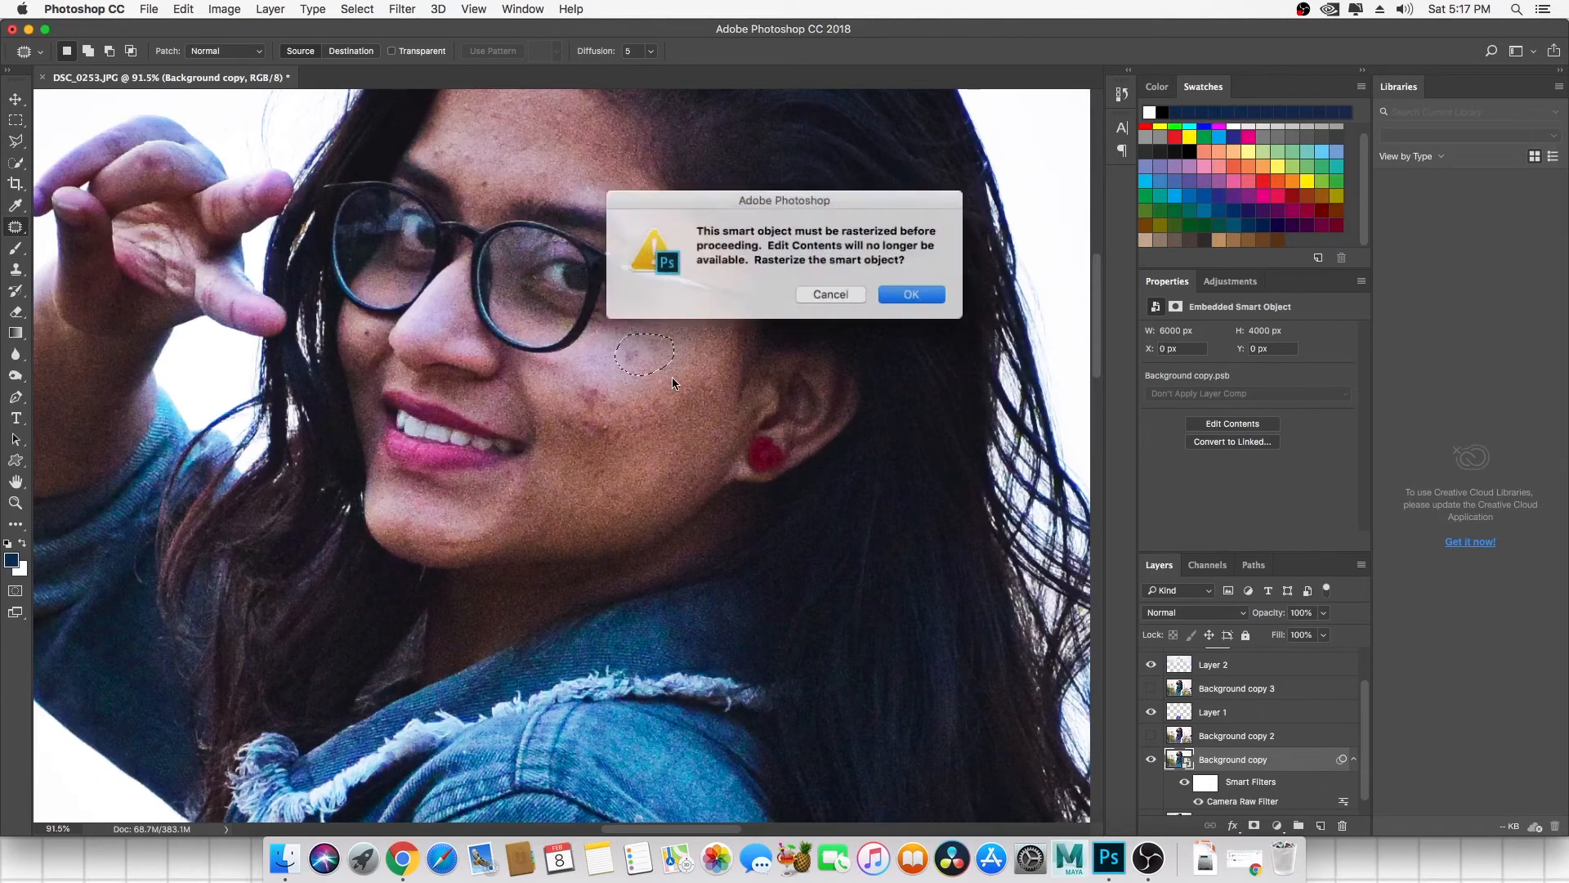
{"action": "left_click", "coordinate": [909, 296]}
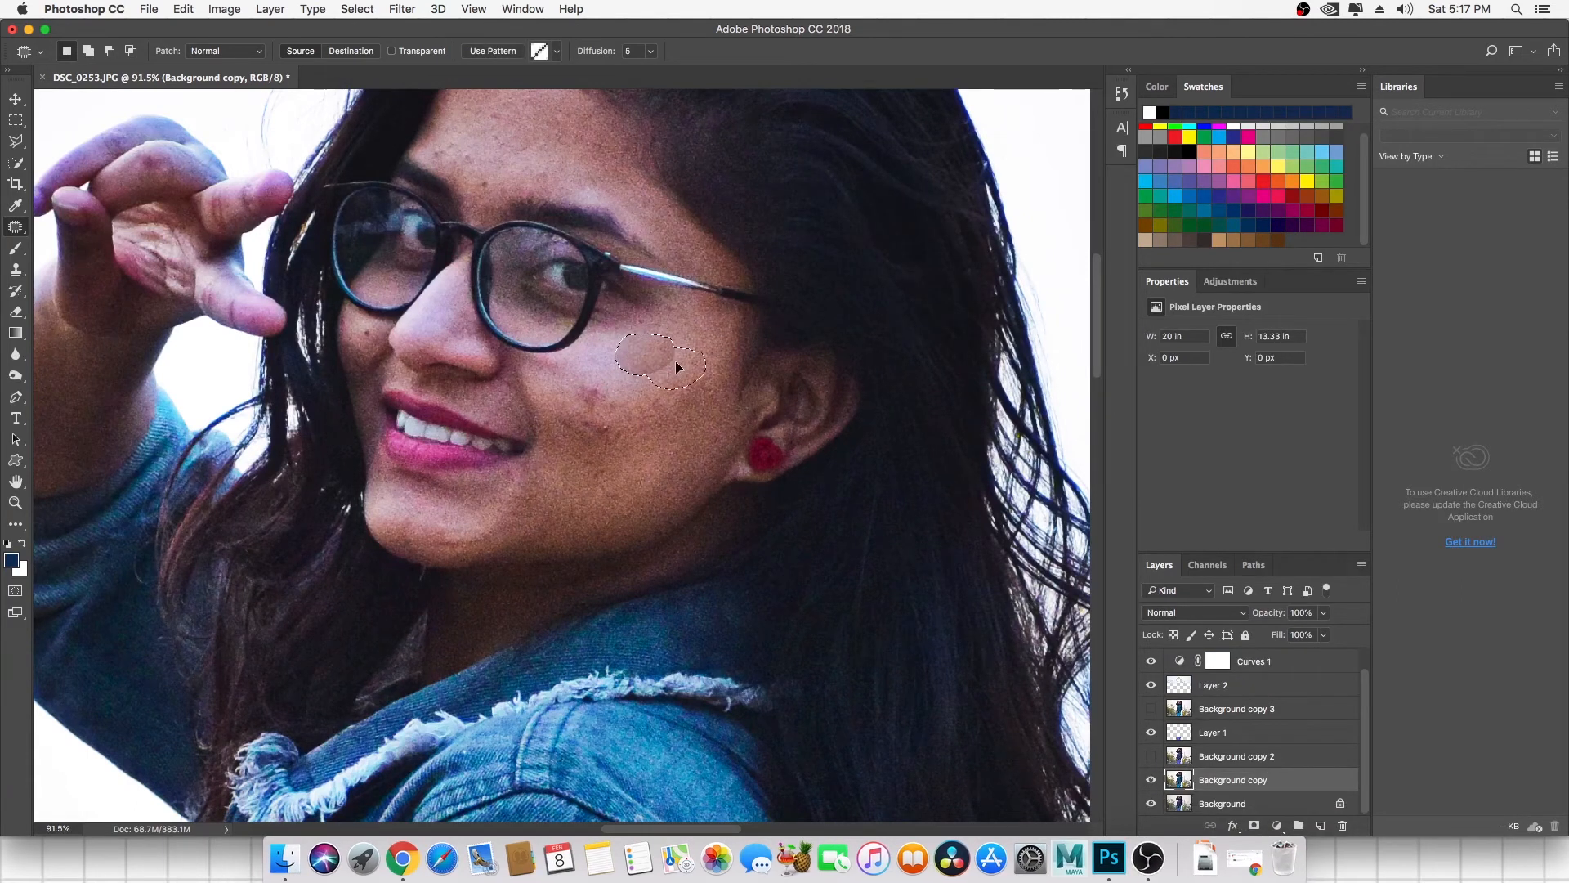
Patch the blemishes on the cheek below the glasses with clean neighbouring skin and clear the selection.
{"action": "mouse_move", "coordinate": [677, 386]}
{"action": "left_mouse_down"}
{"action": "mouse_move", "coordinate": [701, 328]}
{"action": "mouse_move", "coordinate": [704, 349]}
{"action": "mouse_move", "coordinate": [665, 393]}
{"action": "mouse_move", "coordinate": [581, 376]}
{"action": "mouse_move", "coordinate": [567, 392]}
{"action": "mouse_move", "coordinate": [603, 405]}
{"action": "left_mouse_up"}
{"action": "left_click", "coordinate": [708, 347]}
{"action": "key", "text": "ctrl+d"}
{"action": "mouse_move", "coordinate": [654, 364]}
{"action": "left_mouse_down"}
{"action": "mouse_move", "coordinate": [609, 372]}
{"action": "mouse_move", "coordinate": [603, 358]}
{"action": "mouse_move", "coordinate": [634, 348]}
{"action": "left_mouse_up"}
{"action": "left_click_drag", "start_coordinate": [629, 353], "coordinate": [597, 375]}
{"action": "left_click", "coordinate": [602, 415]}
{"action": "mouse_move", "coordinate": [599, 445]}
{"action": "left_mouse_down"}
{"action": "mouse_move", "coordinate": [639, 424]}
{"action": "mouse_move", "coordinate": [565, 435]}
{"action": "mouse_move", "coordinate": [577, 408]}
{"action": "mouse_move", "coordinate": [552, 453]}
{"action": "mouse_move", "coordinate": [578, 412]}
{"action": "mouse_move", "coordinate": [597, 452]}
{"action": "mouse_move", "coordinate": [616, 418]}
{"action": "mouse_move", "coordinate": [568, 460]}
{"action": "left_mouse_up"}
{"action": "left_click", "coordinate": [586, 454]}
{"action": "left_click", "coordinate": [647, 409]}
Patch the blemishes across the forehead with clean neighbouring skin.
{"action": "scroll", "coordinate": [623, 382], "scroll_direction": "down", "scroll_amount": 2}
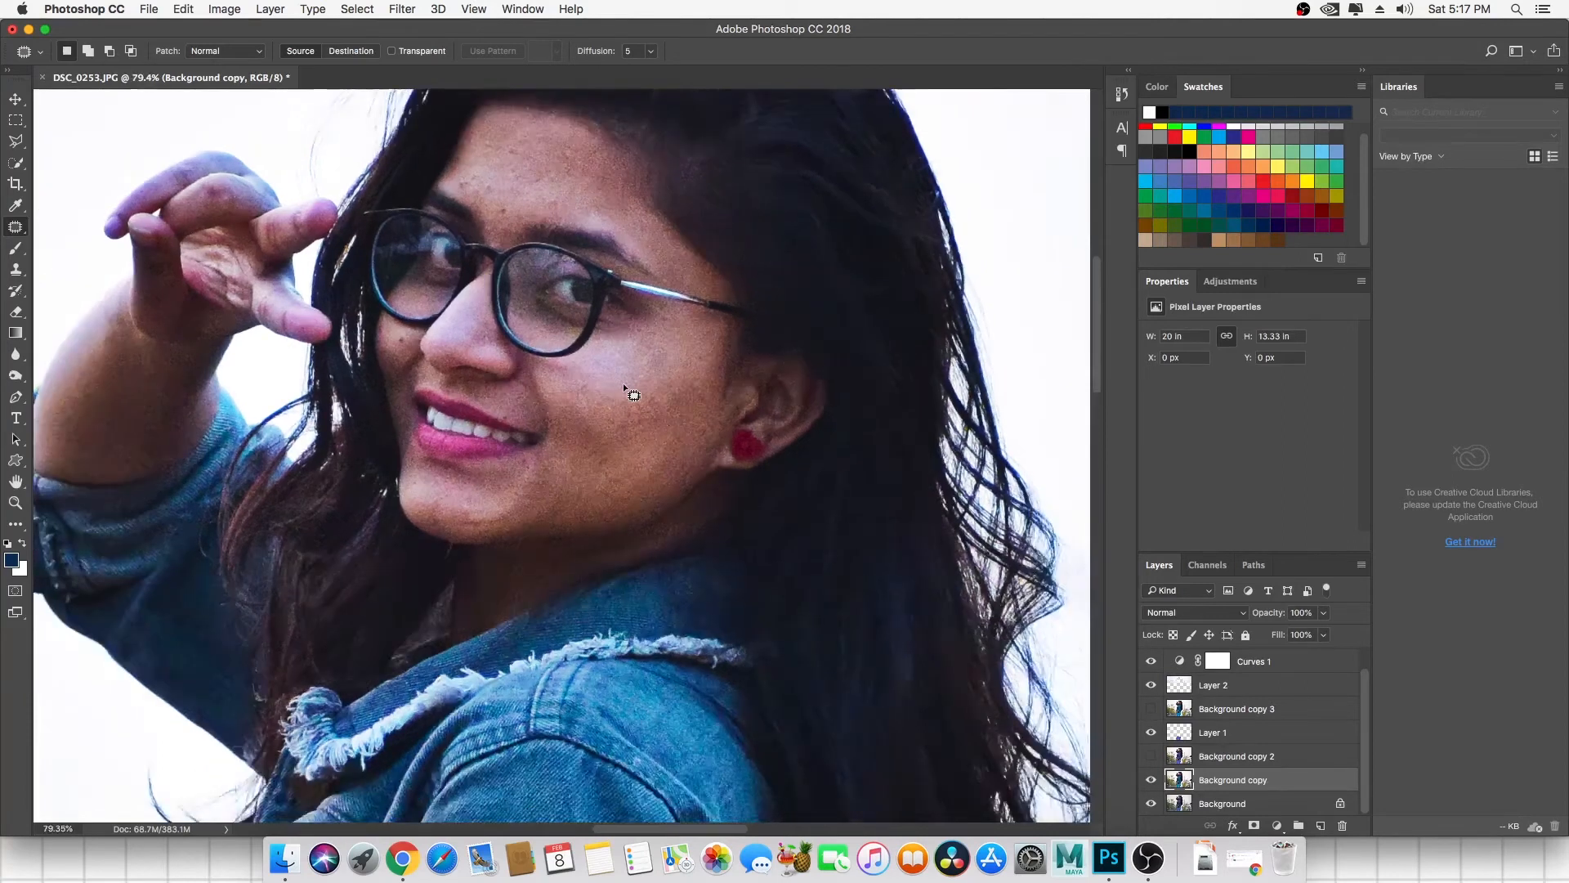
{"action": "scroll", "coordinate": [623, 384], "scroll_direction": "down", "scroll_amount": 6}
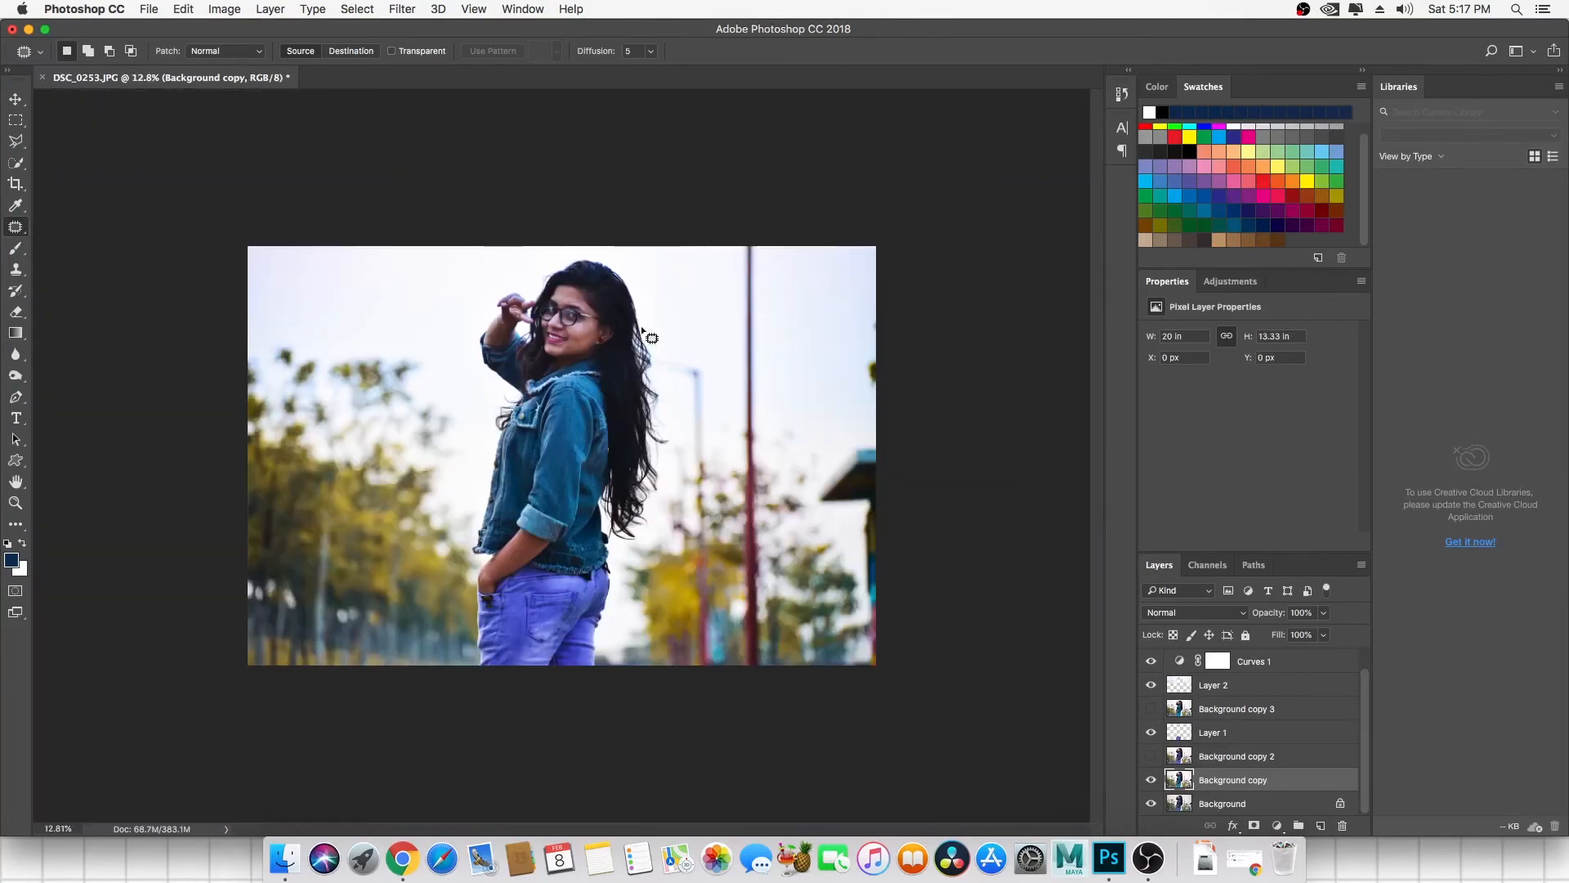
{"action": "scroll", "coordinate": [615, 327], "scroll_direction": "up", "scroll_amount": 8}
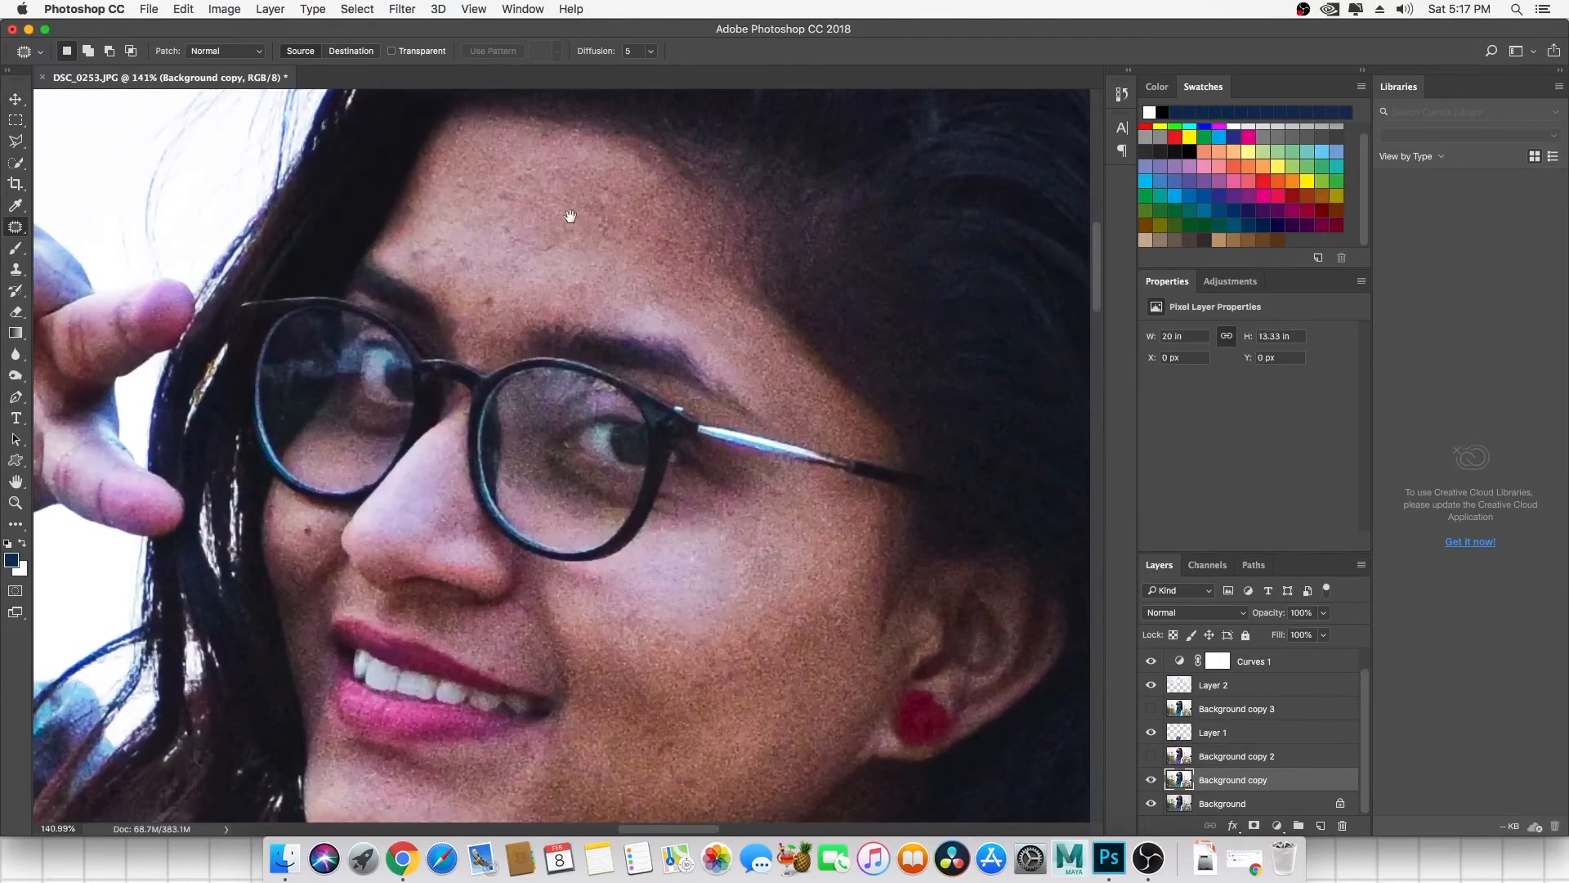
{"action": "scroll", "coordinate": [573, 220], "scroll_direction": "up", "scroll_amount": 3}
{"action": "left_click_drag", "start_coordinate": [519, 311], "coordinate": [572, 274]}
{"action": "left_click", "coordinate": [601, 327]}
{"action": "left_click_drag", "start_coordinate": [530, 409], "coordinate": [521, 380]}
{"action": "mouse_move", "coordinate": [517, 396]}
{"action": "left_mouse_down"}
{"action": "mouse_move", "coordinate": [606, 355]}
{"action": "mouse_move", "coordinate": [540, 302]}
{"action": "left_mouse_up"}
{"action": "left_click_drag", "start_coordinate": [615, 343], "coordinate": [541, 258]}
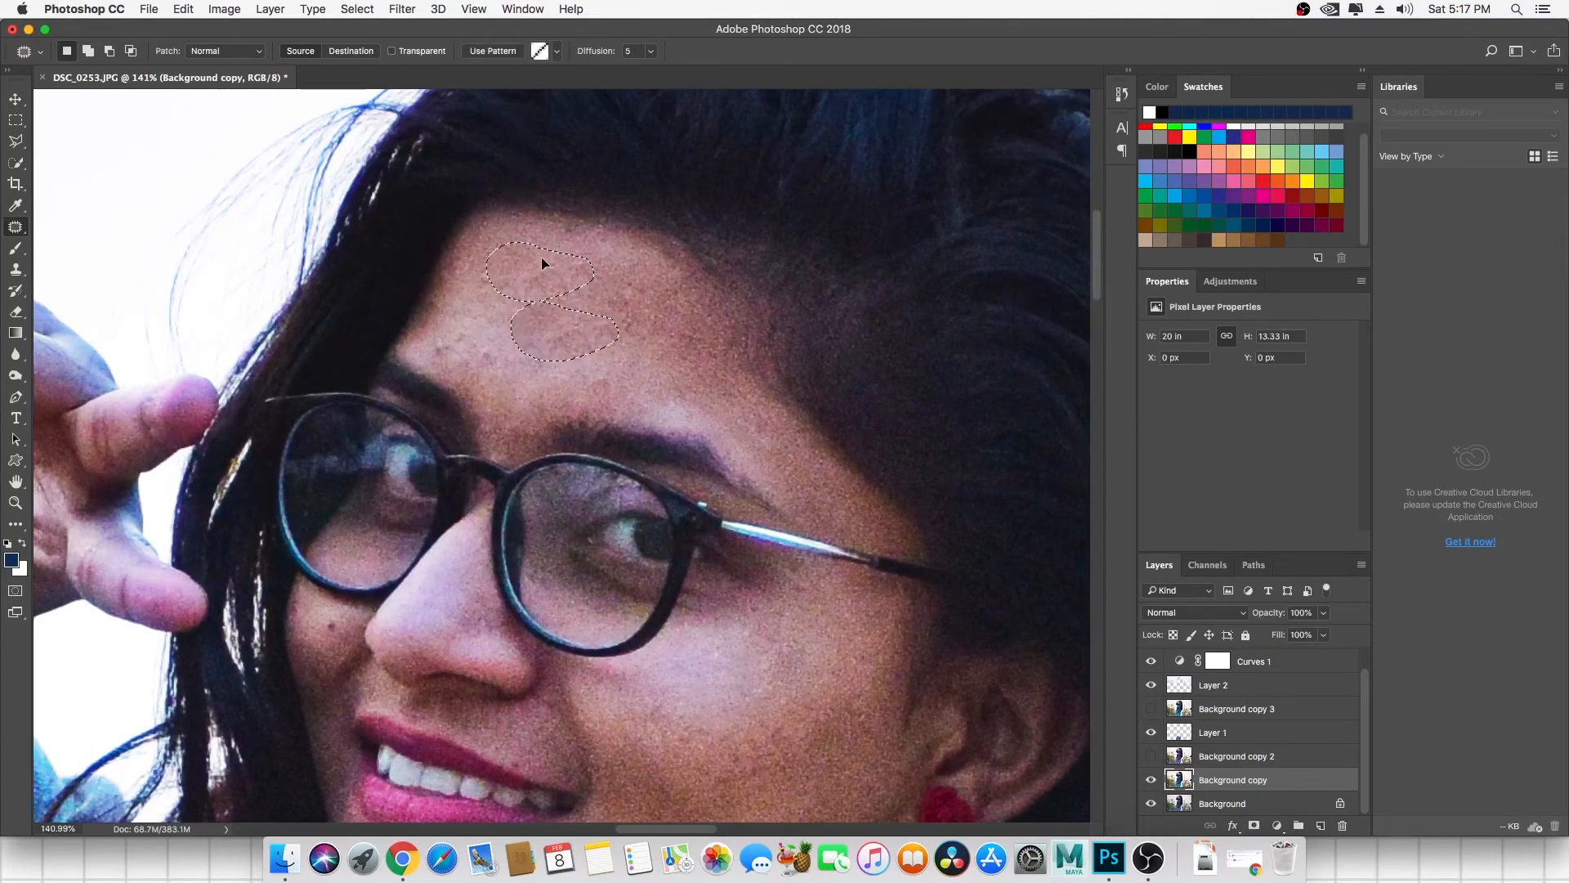
{"action": "left_click", "coordinate": [508, 319]}
{"action": "left_click_drag", "start_coordinate": [479, 376], "coordinate": [500, 317]}
{"action": "left_click_drag", "start_coordinate": [482, 348], "coordinate": [564, 323]}
{"action": "left_click", "coordinate": [572, 327]}
Patch the area on the cheek beside the nose and switch to the Rectangular Marquee tool.
{"action": "left_click_drag", "start_coordinate": [400, 561], "coordinate": [473, 413]}
{"action": "mouse_move", "coordinate": [419, 465]}
{"action": "left_mouse_down"}
{"action": "mouse_move", "coordinate": [417, 499]}
{"action": "mouse_move", "coordinate": [603, 488]}
{"action": "mouse_move", "coordinate": [710, 542]}
{"action": "left_mouse_up"}
{"action": "scroll", "coordinate": [571, 378], "scroll_direction": "down", "scroll_amount": 10}
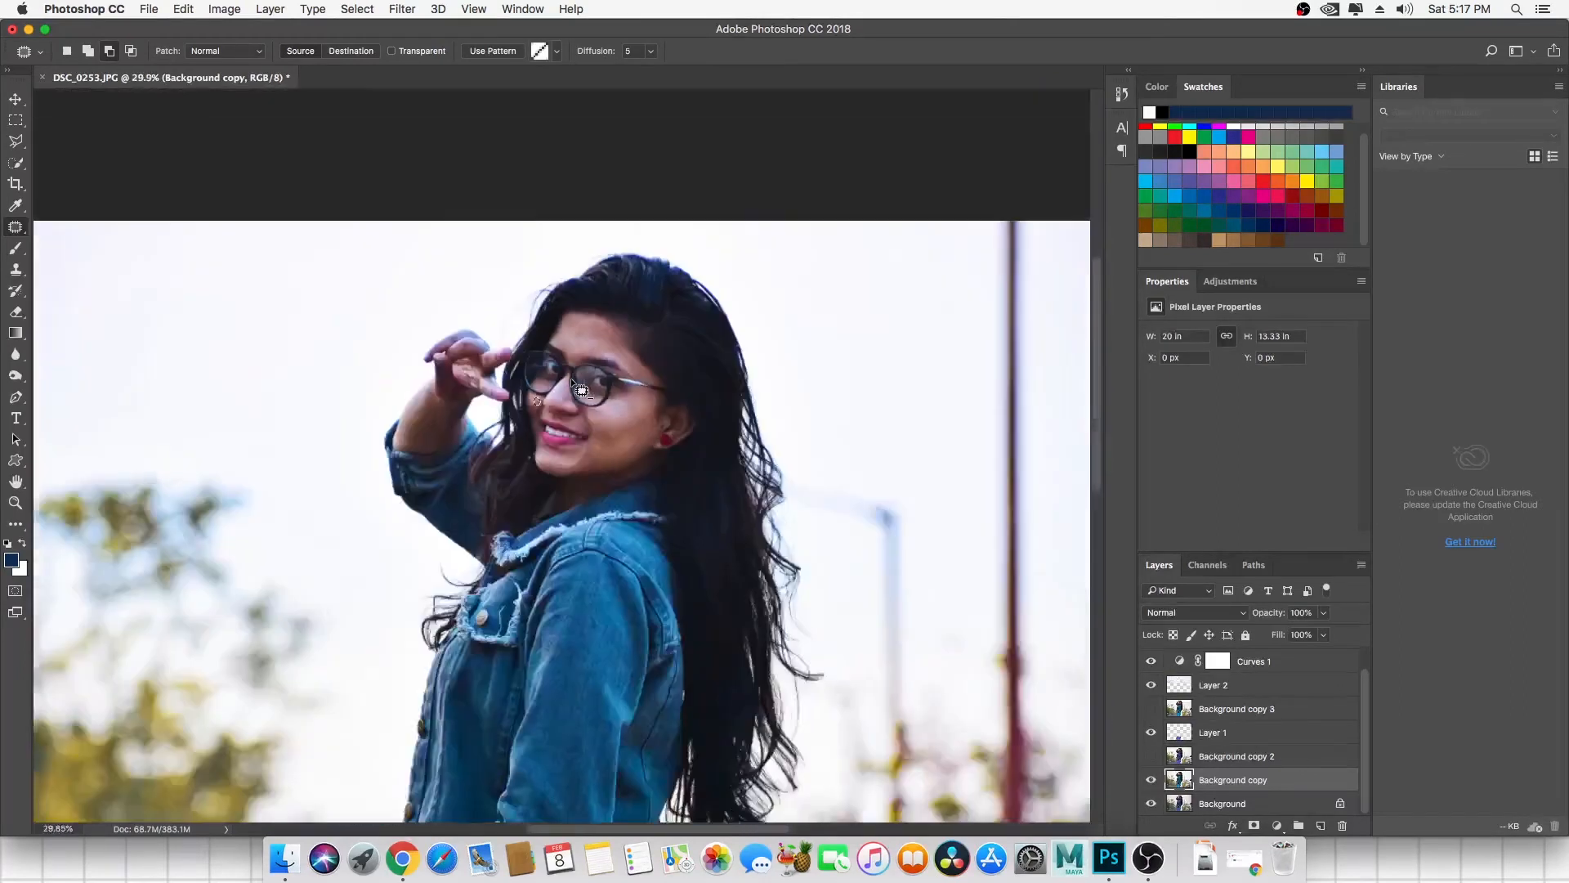
{"action": "scroll", "coordinate": [571, 378], "scroll_direction": "down", "scroll_amount": 2}
{"action": "left_click", "coordinate": [15, 121]}
{"action": "scroll", "coordinate": [466, 354], "scroll_direction": "down", "scroll_amount": 2}
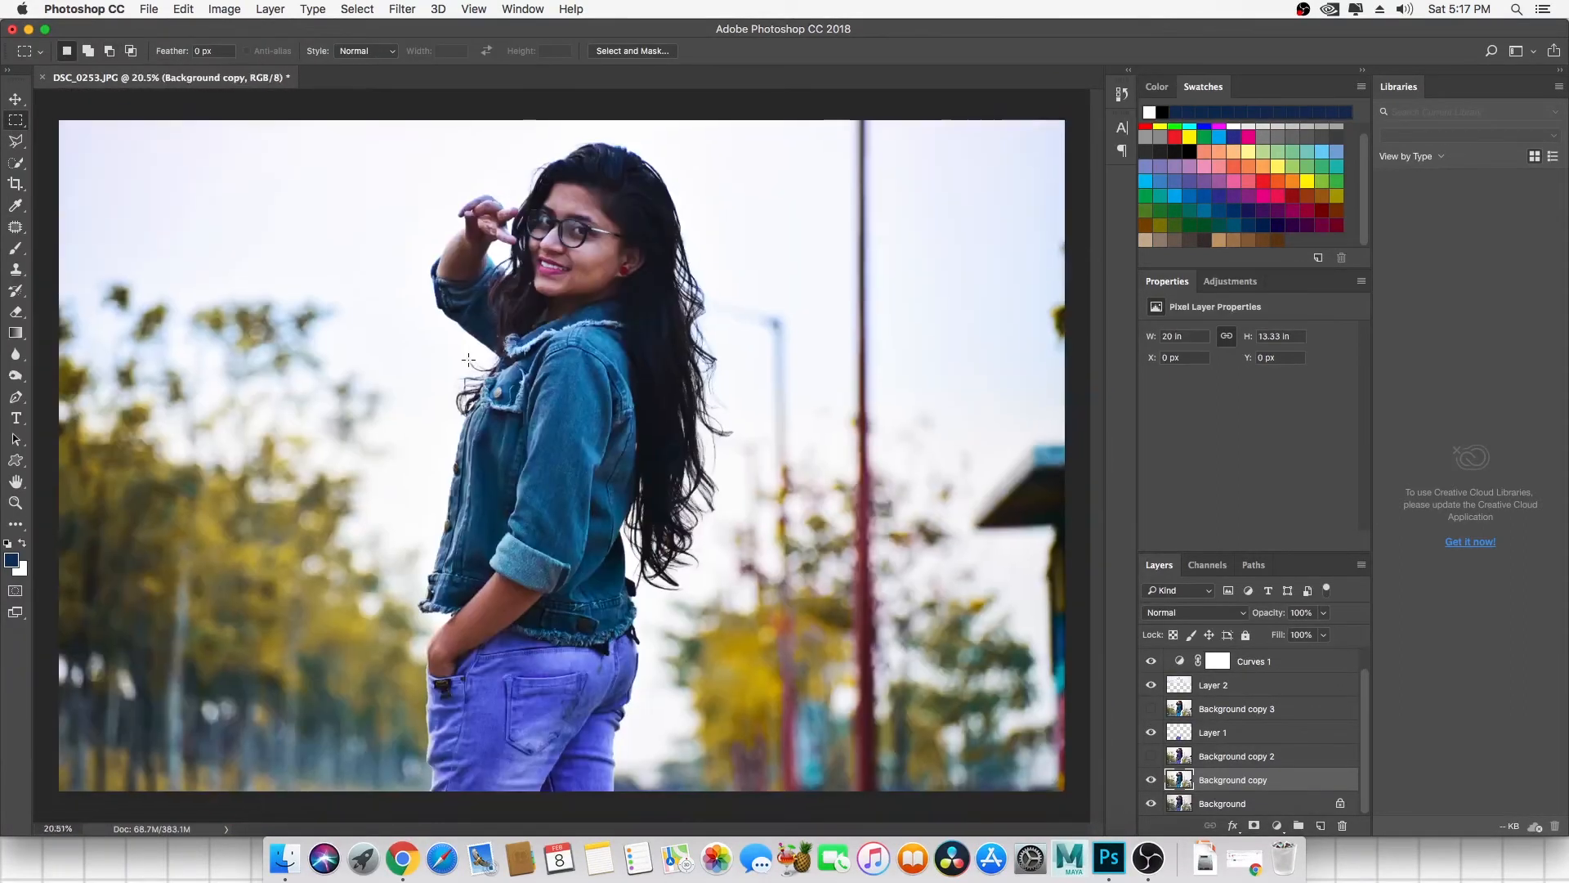
Select the Curves 2 layer and save the document to the Desktop as 1.psd in Photoshop format with layers.
{"action": "scroll", "coordinate": [467, 358], "scroll_direction": "up", "scroll_amount": 1}
{"action": "scroll", "coordinate": [469, 360], "scroll_direction": "down", "scroll_amount": 1}
{"action": "scroll", "coordinate": [469, 359], "scroll_direction": "up", "scroll_amount": 1}
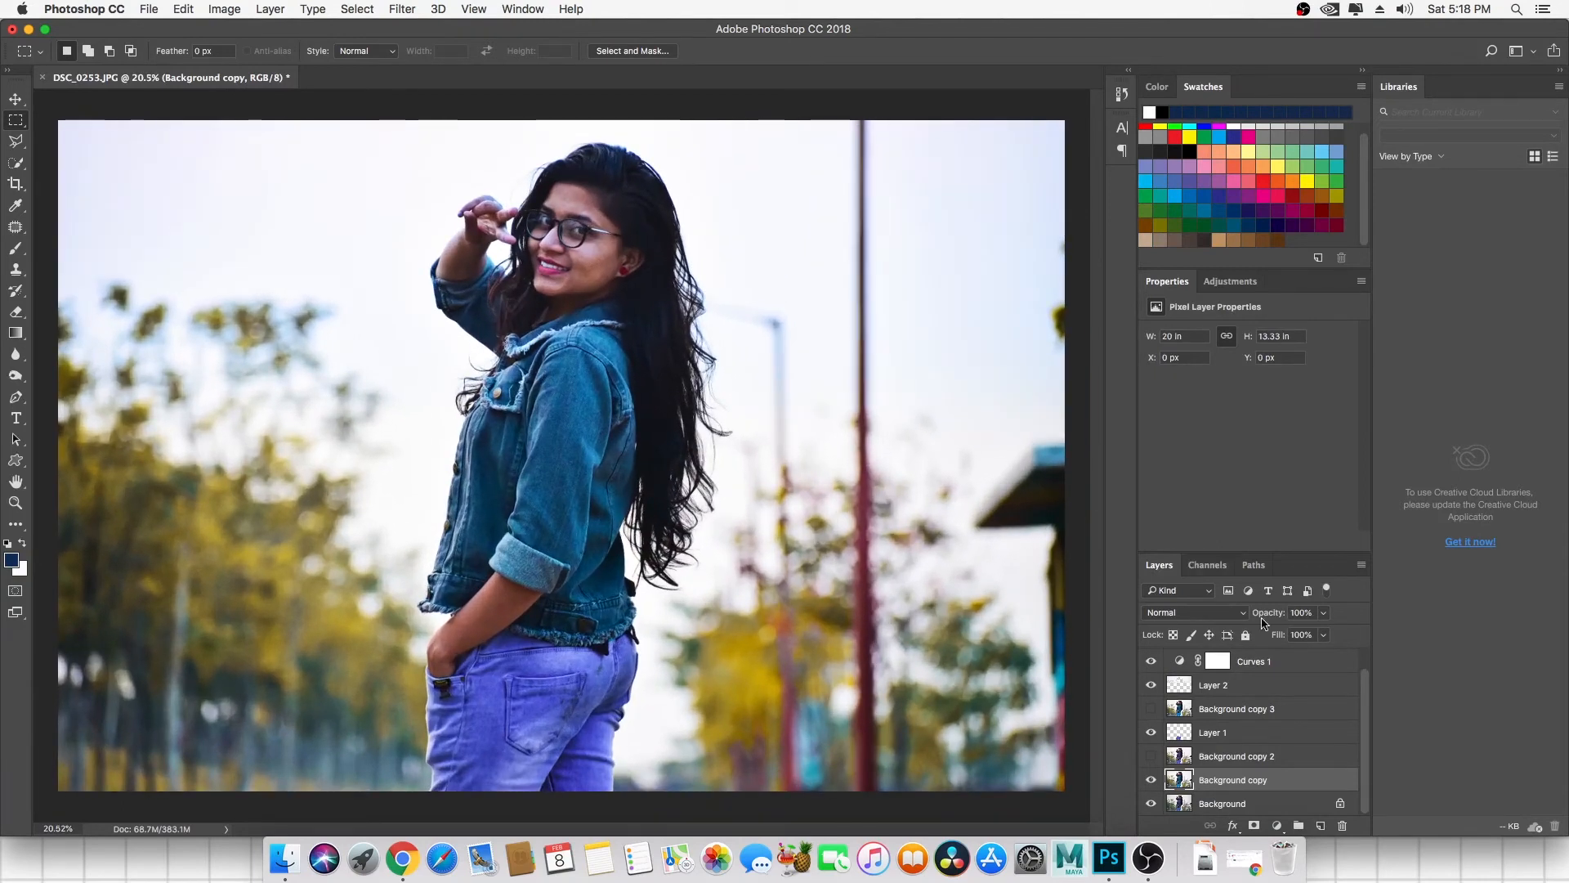
{"action": "left_click", "coordinate": [1288, 669]}
{"action": "left_click", "coordinate": [1271, 662]}
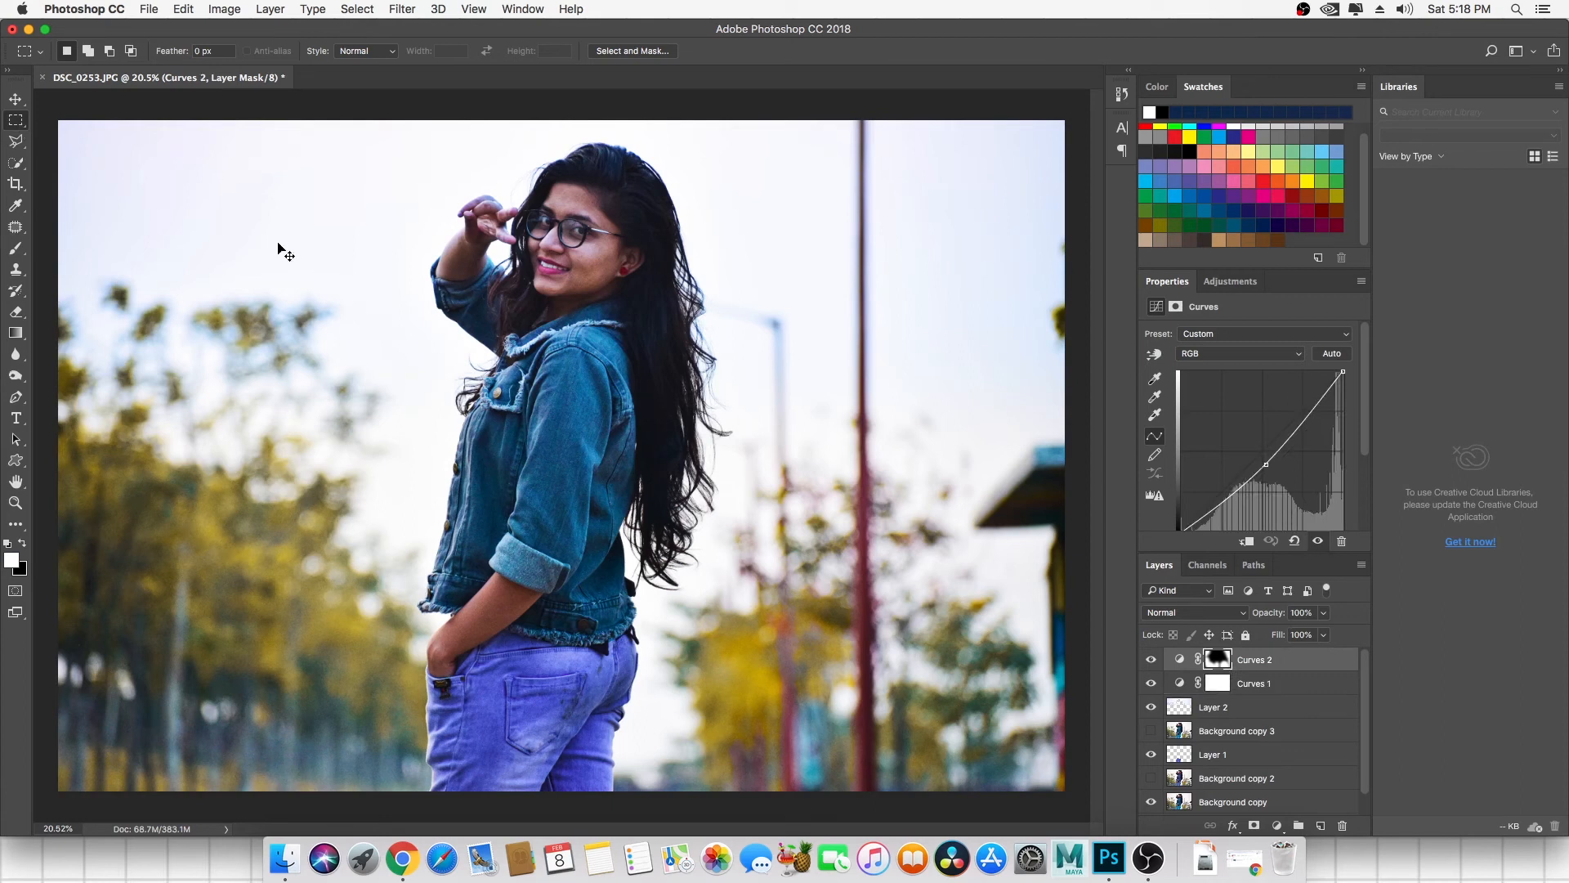
{"action": "key", "text": "super+shift+s"}
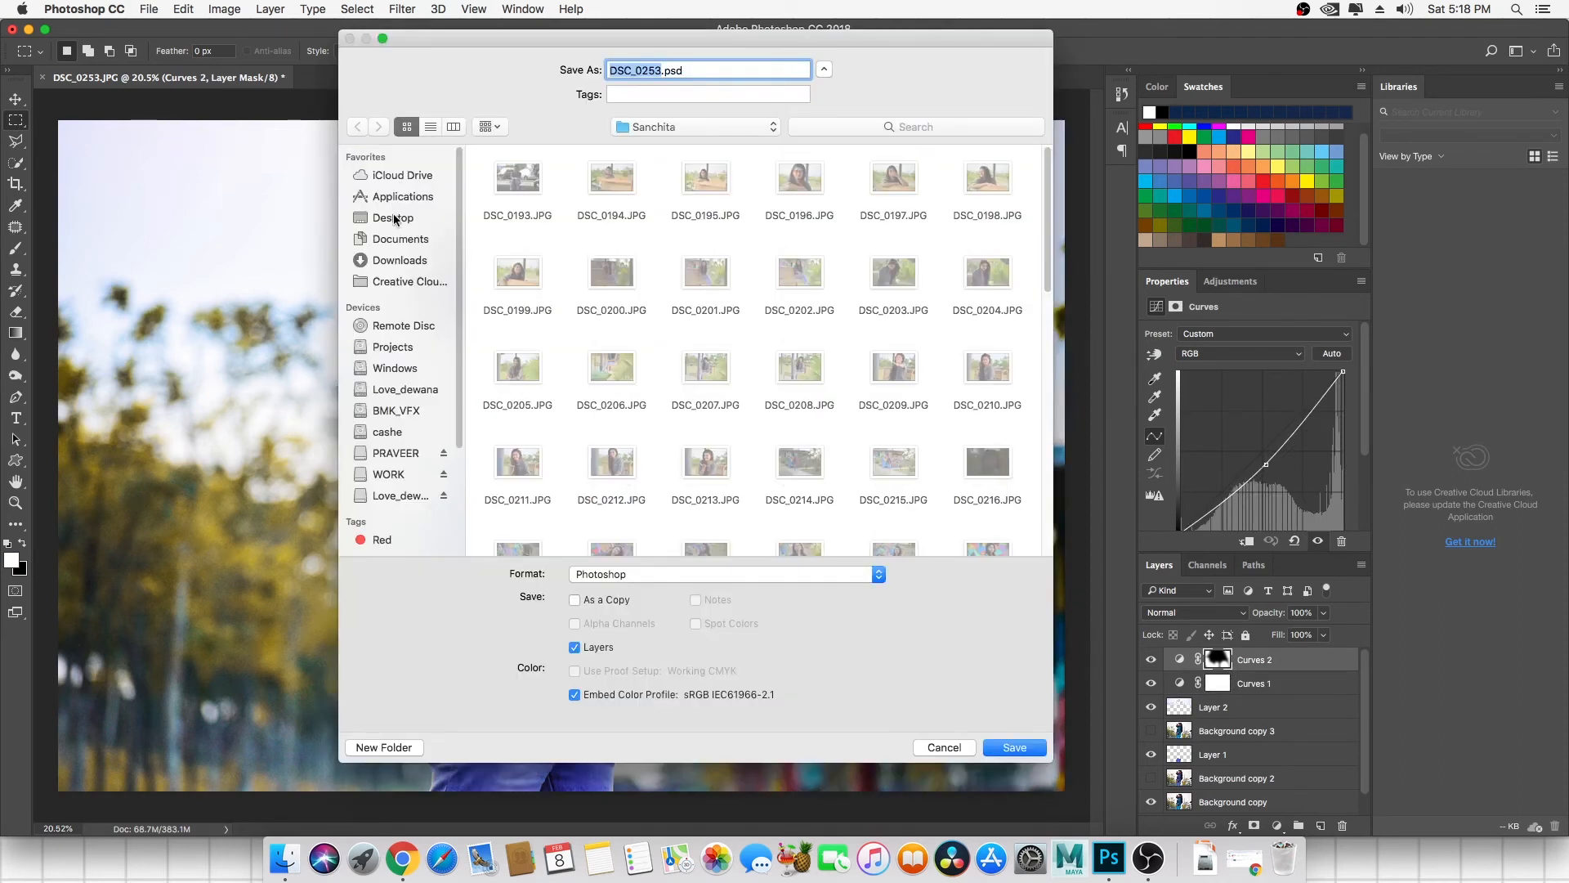
{"action": "key", "text": "BackSpace"}
{"action": "type", "text": "3"}
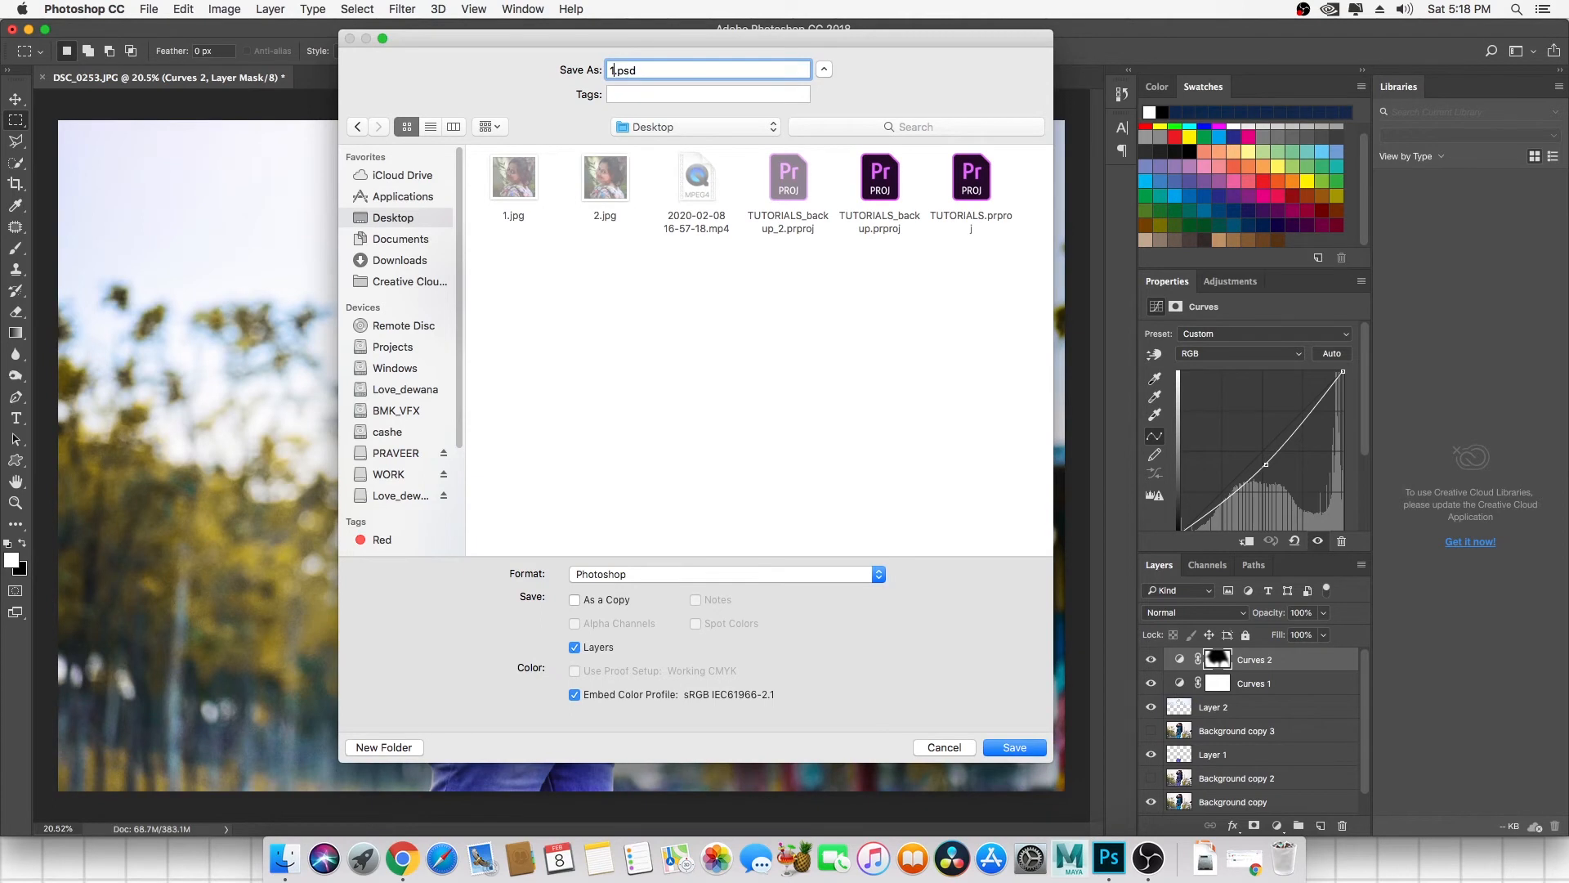
{"action": "key", "text": "Return"}
{"action": "left_click", "coordinate": [985, 356]}
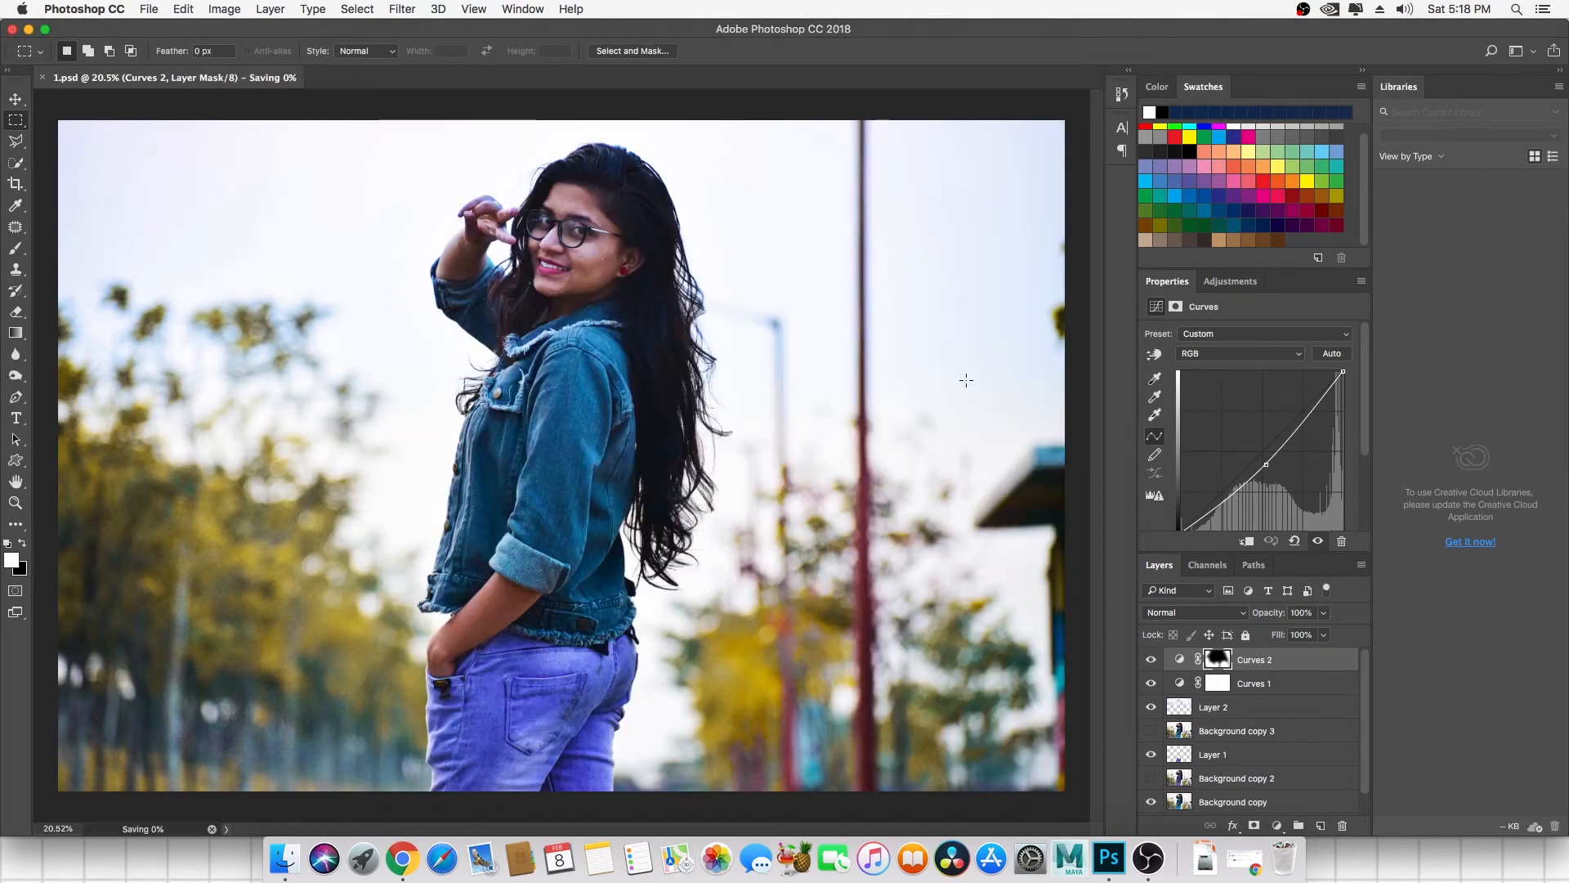
Add a new layer above Curves 2 and fill it with 50% Gray in Normal mode at 100% opacity.
{"action": "left_click", "coordinate": [1273, 660]}
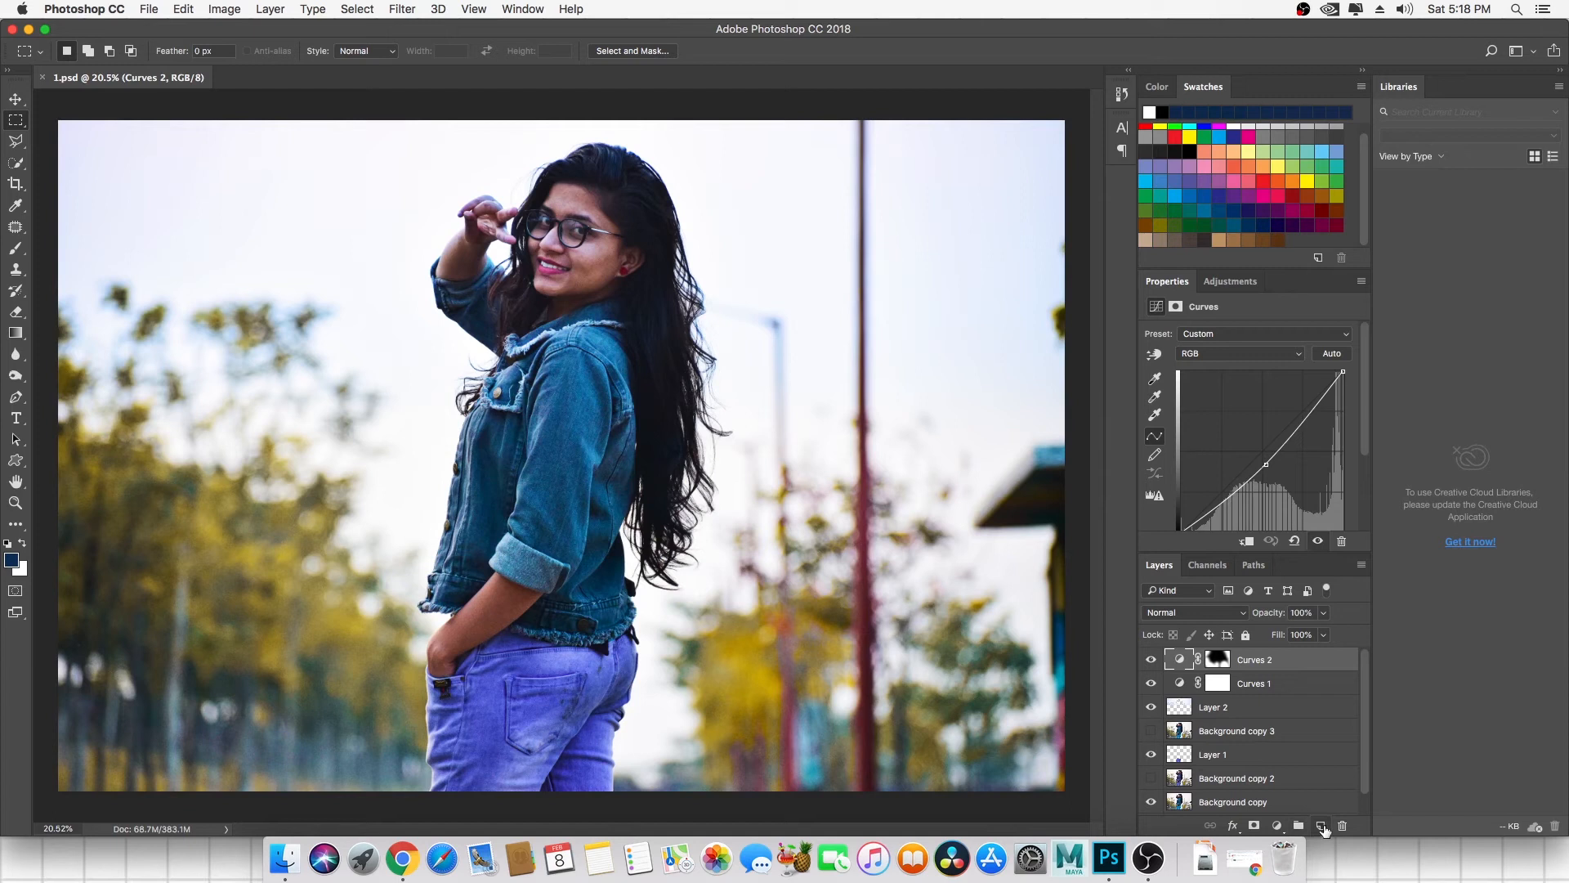
{"action": "left_click", "coordinate": [1322, 827]}
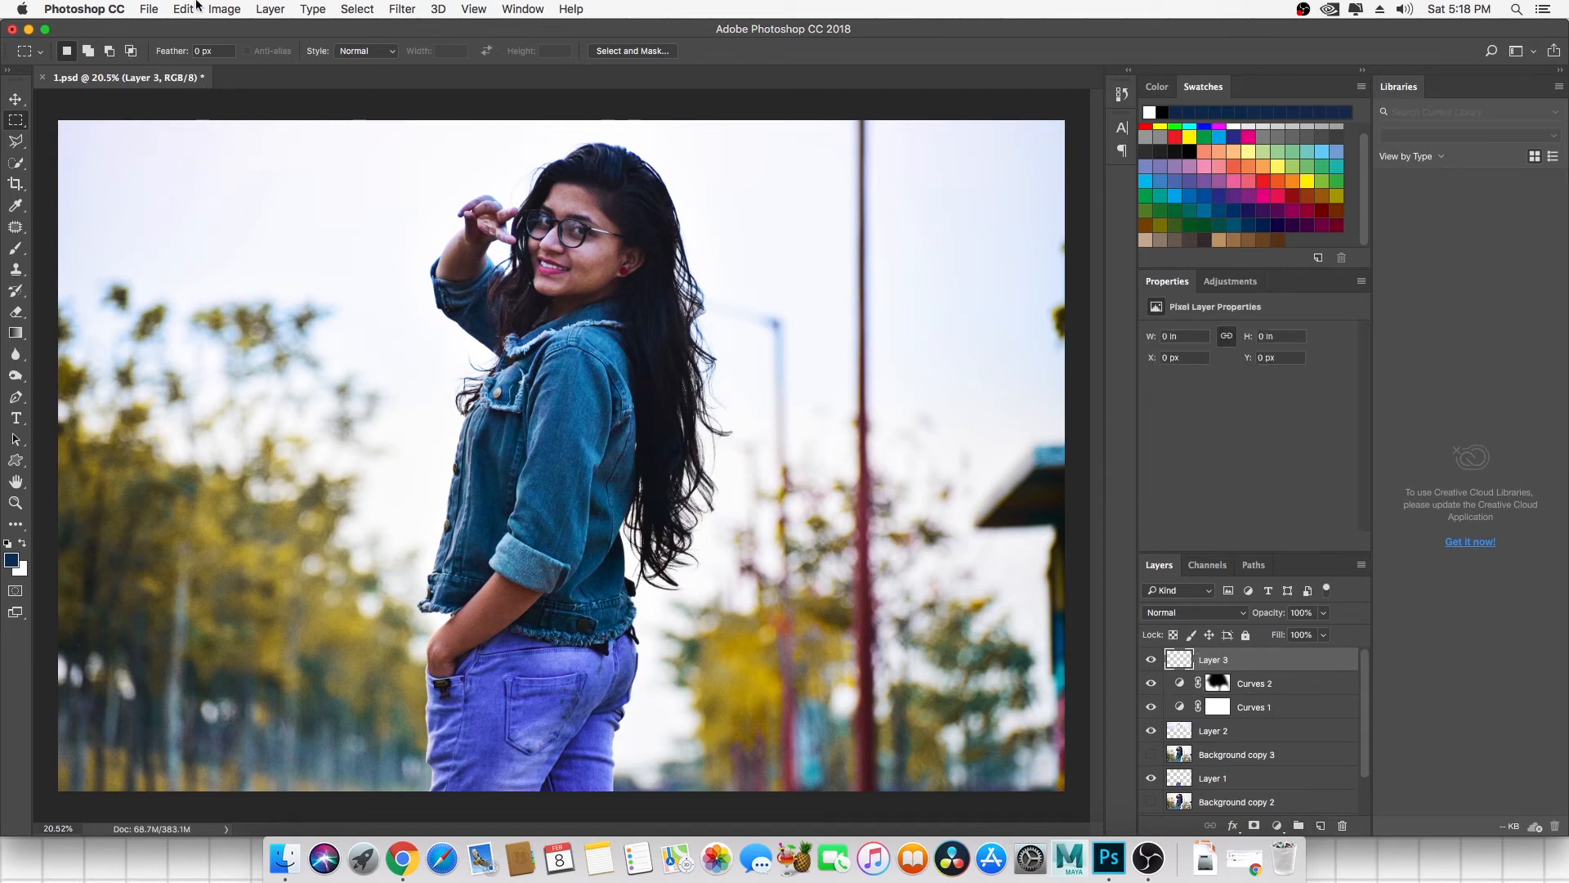
{"action": "left_click", "coordinate": [190, 9]}
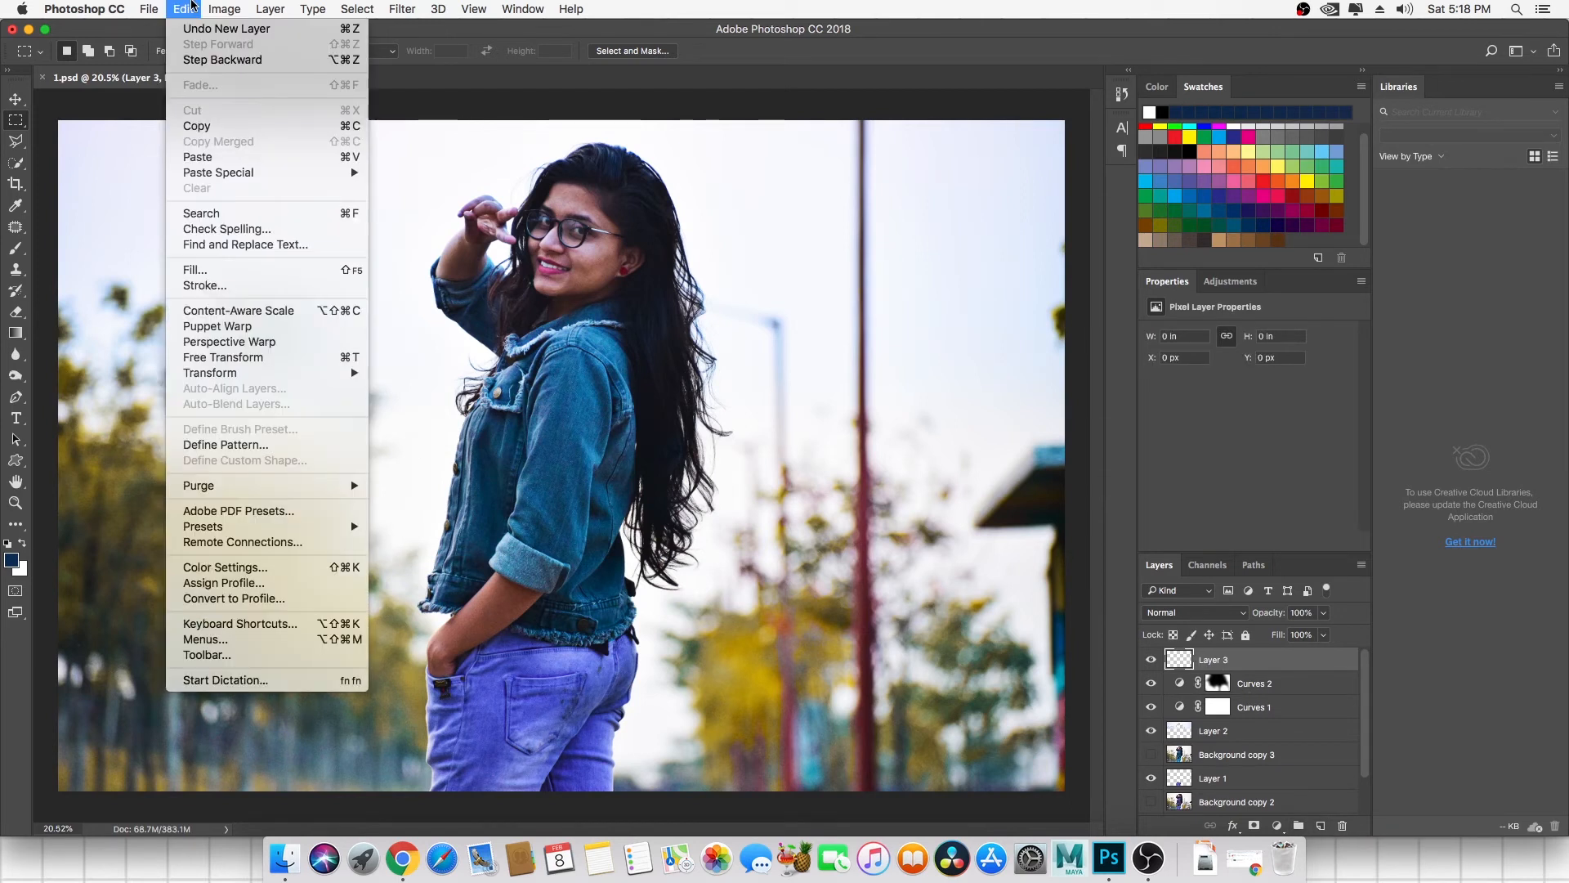
{"action": "left_click", "coordinate": [241, 275]}
{"action": "left_click_drag", "start_coordinate": [769, 308], "coordinate": [753, 298]}
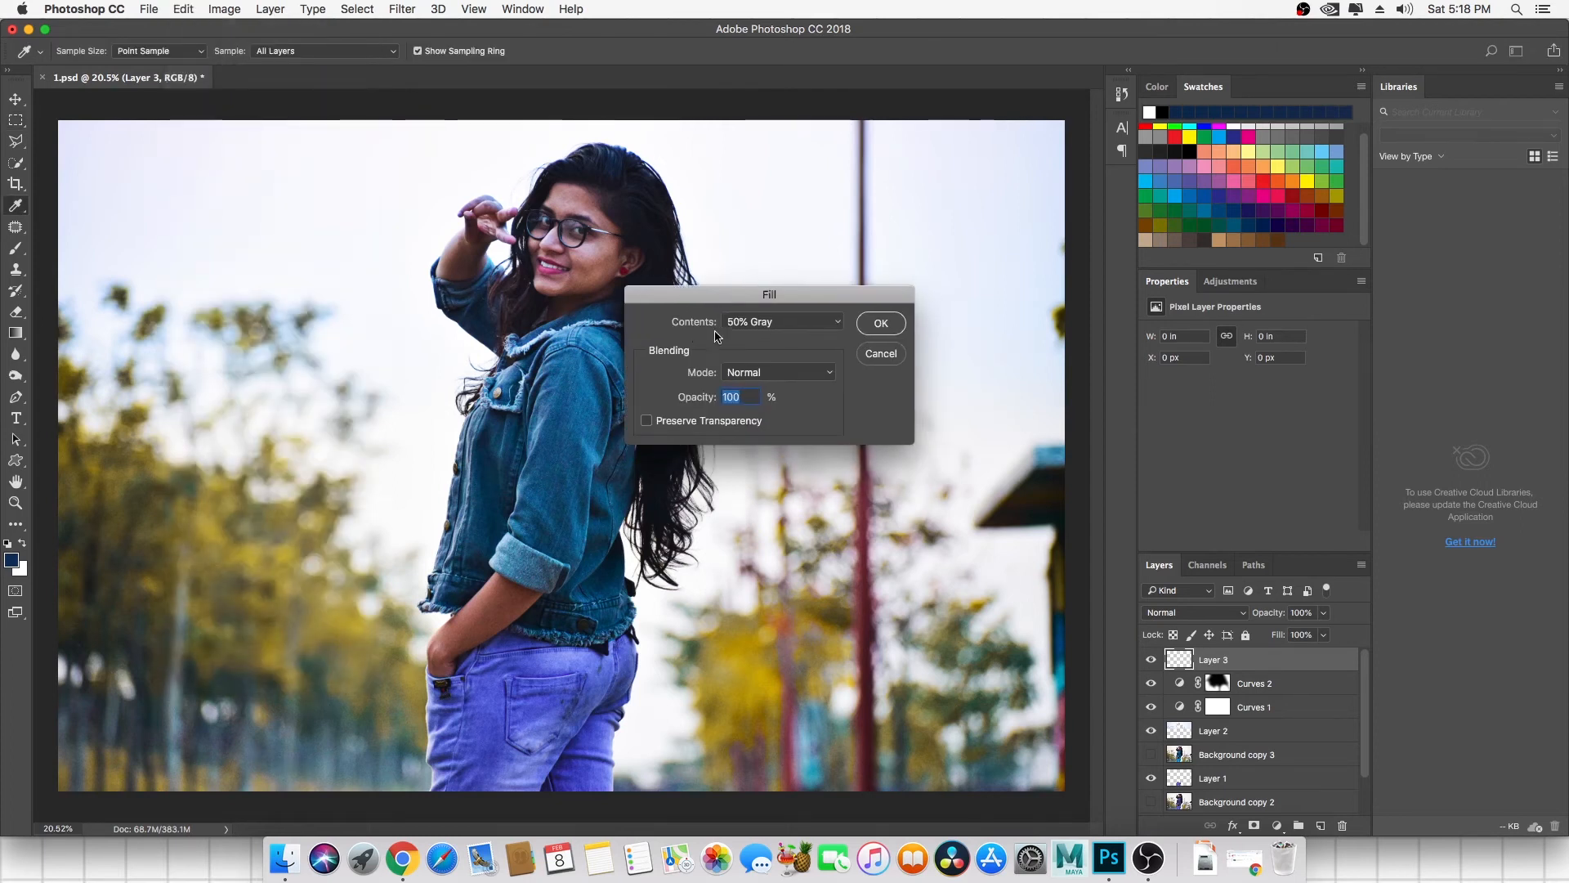
{"action": "left_click", "coordinate": [778, 323]}
{"action": "left_click", "coordinate": [771, 327]}
{"action": "left_click", "coordinate": [881, 324]}
{"action": "key", "text": "m"}
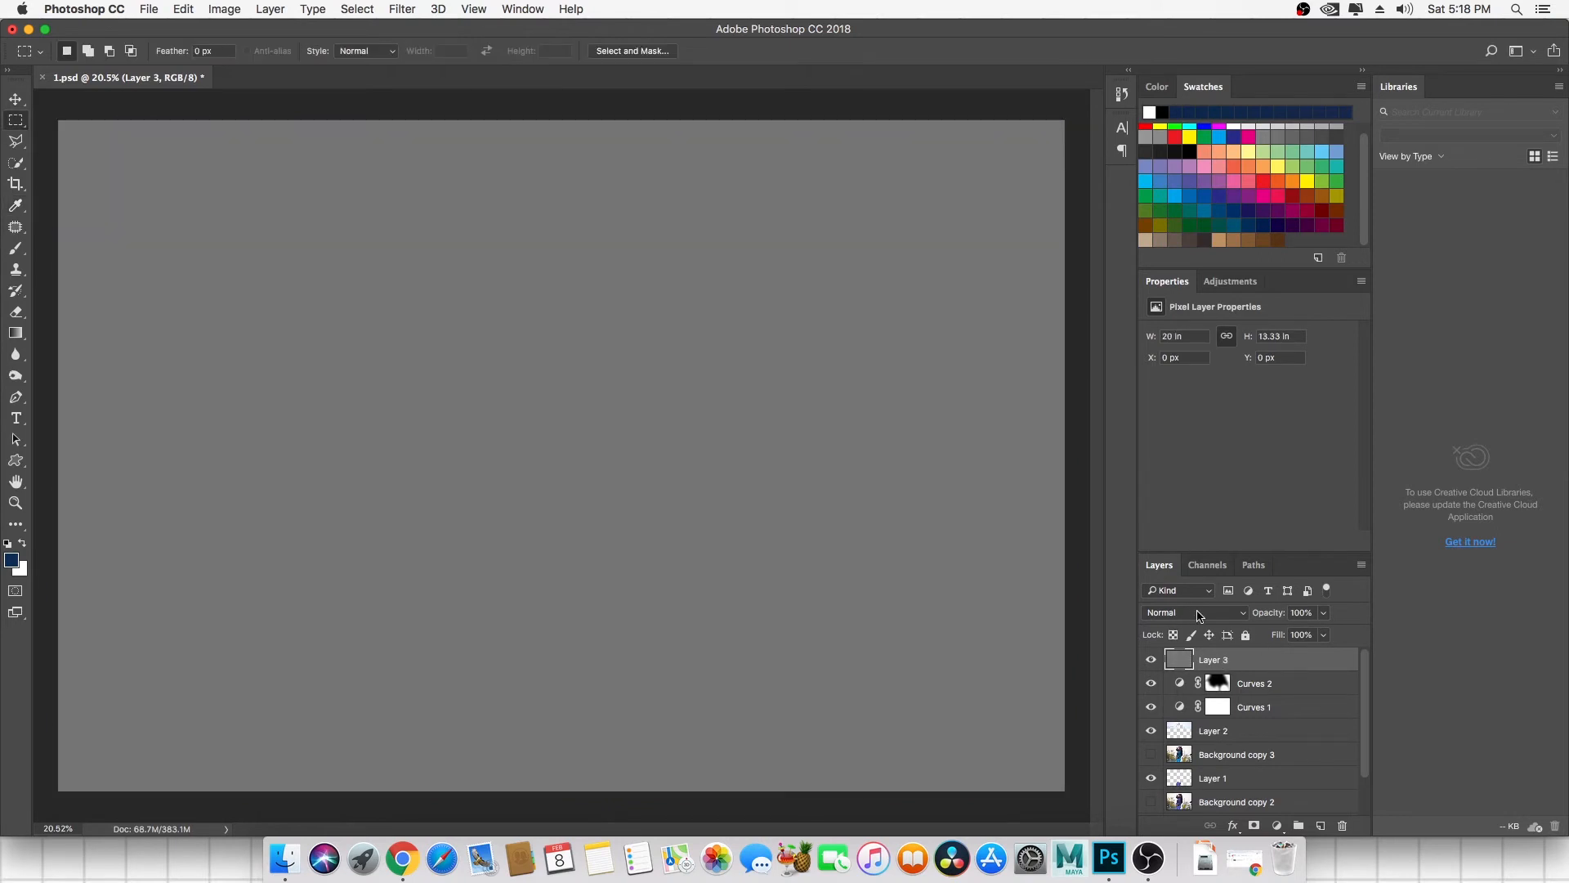
Set the gray-filled layer's blend mode to Overlay.
{"action": "left_click", "coordinate": [1197, 613]}
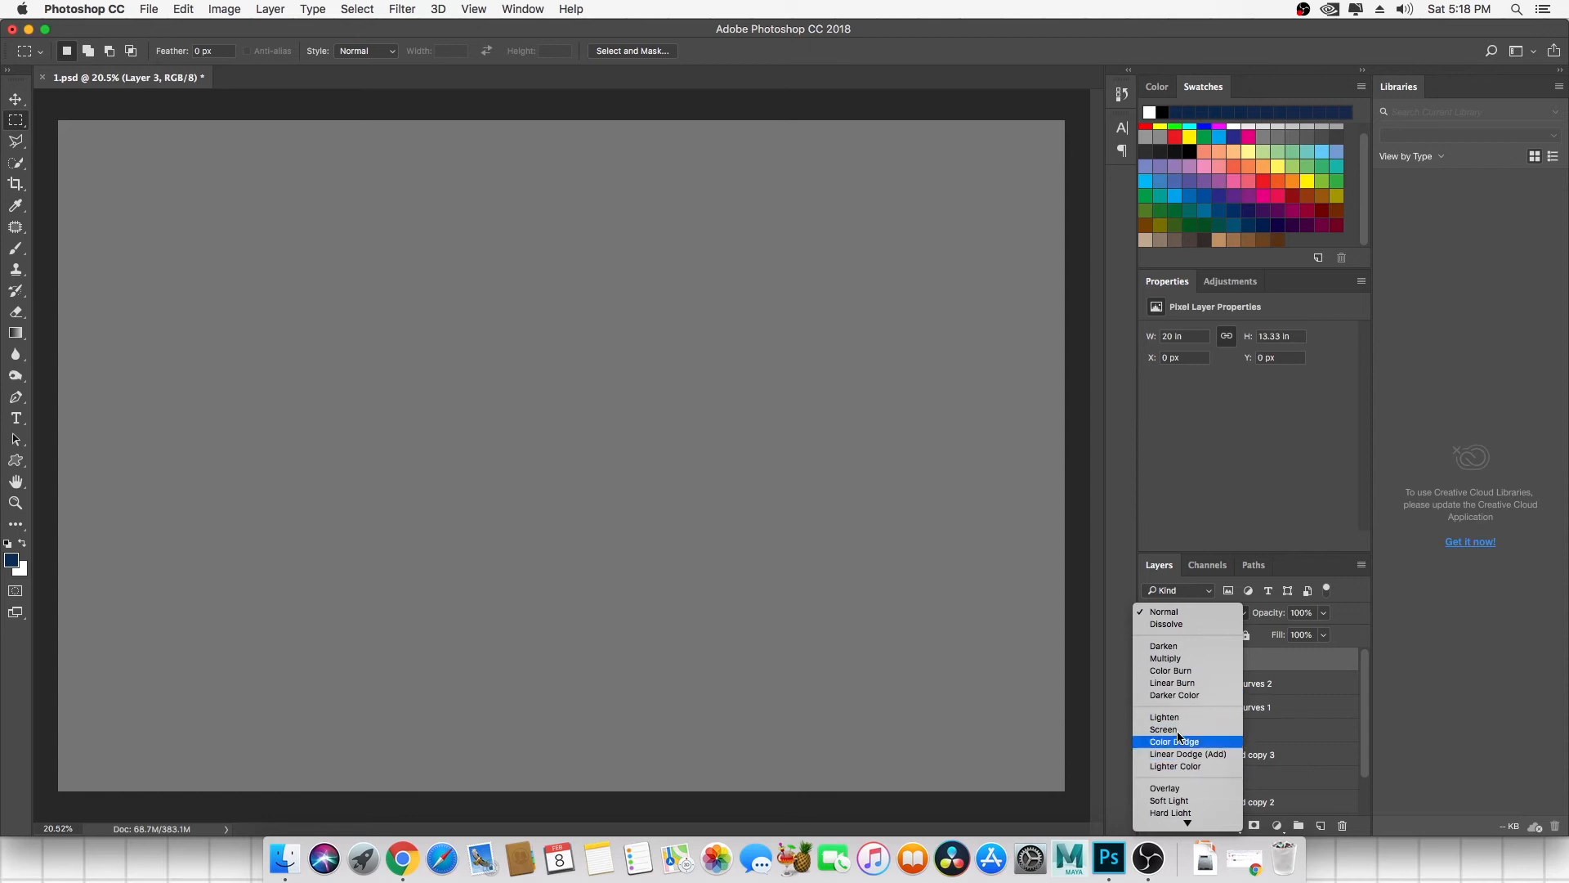
{"action": "scroll", "coordinate": [1179, 744], "scroll_direction": "down", "scroll_amount": 4}
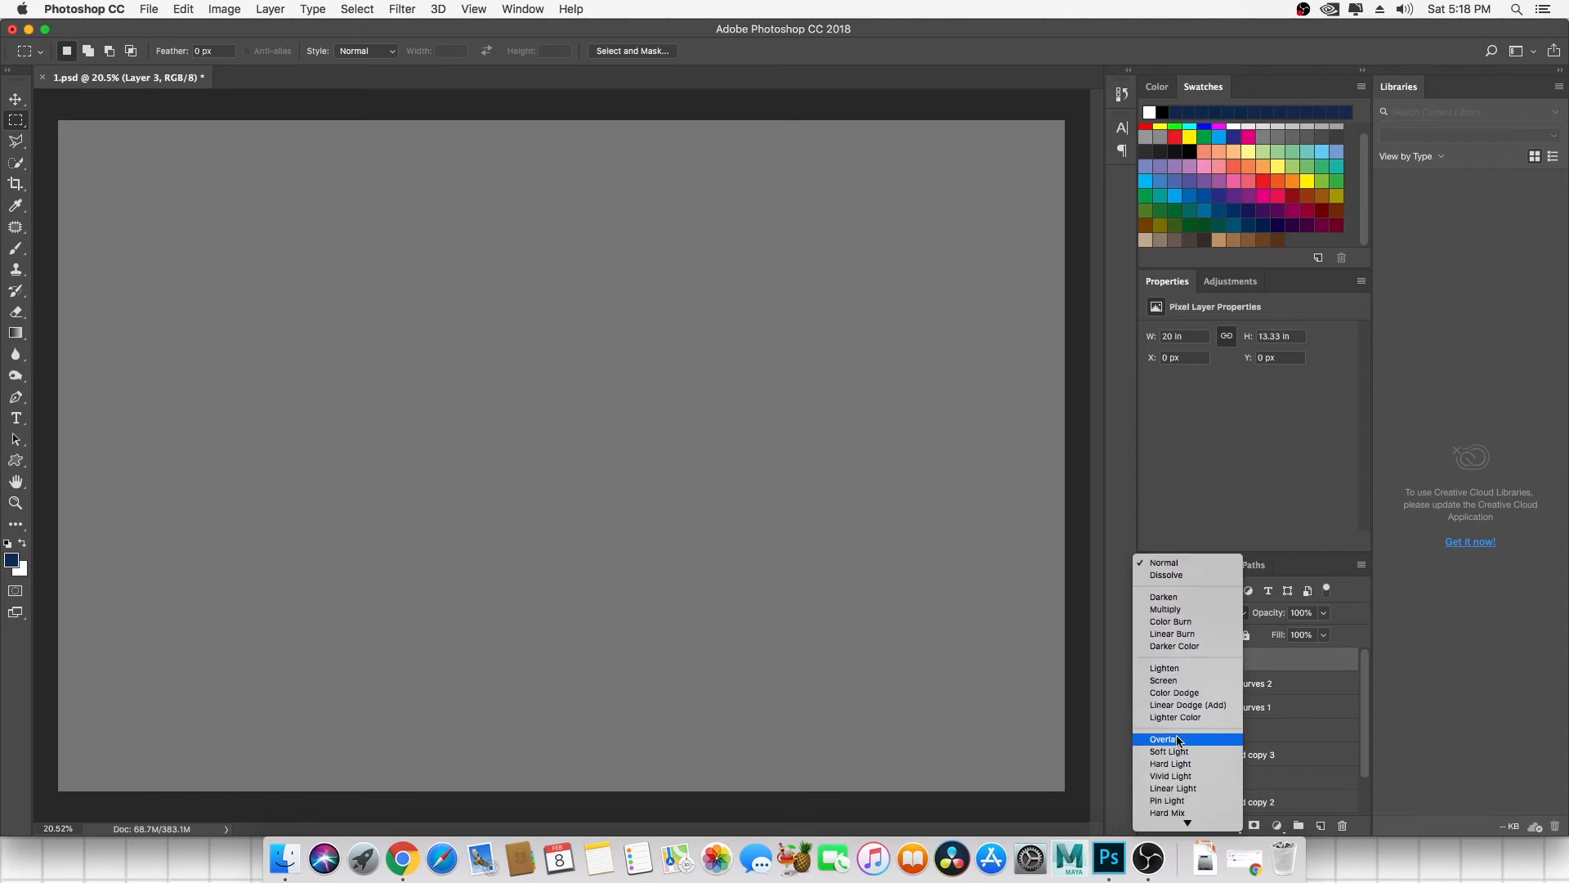
{"action": "left_click", "coordinate": [1178, 740]}
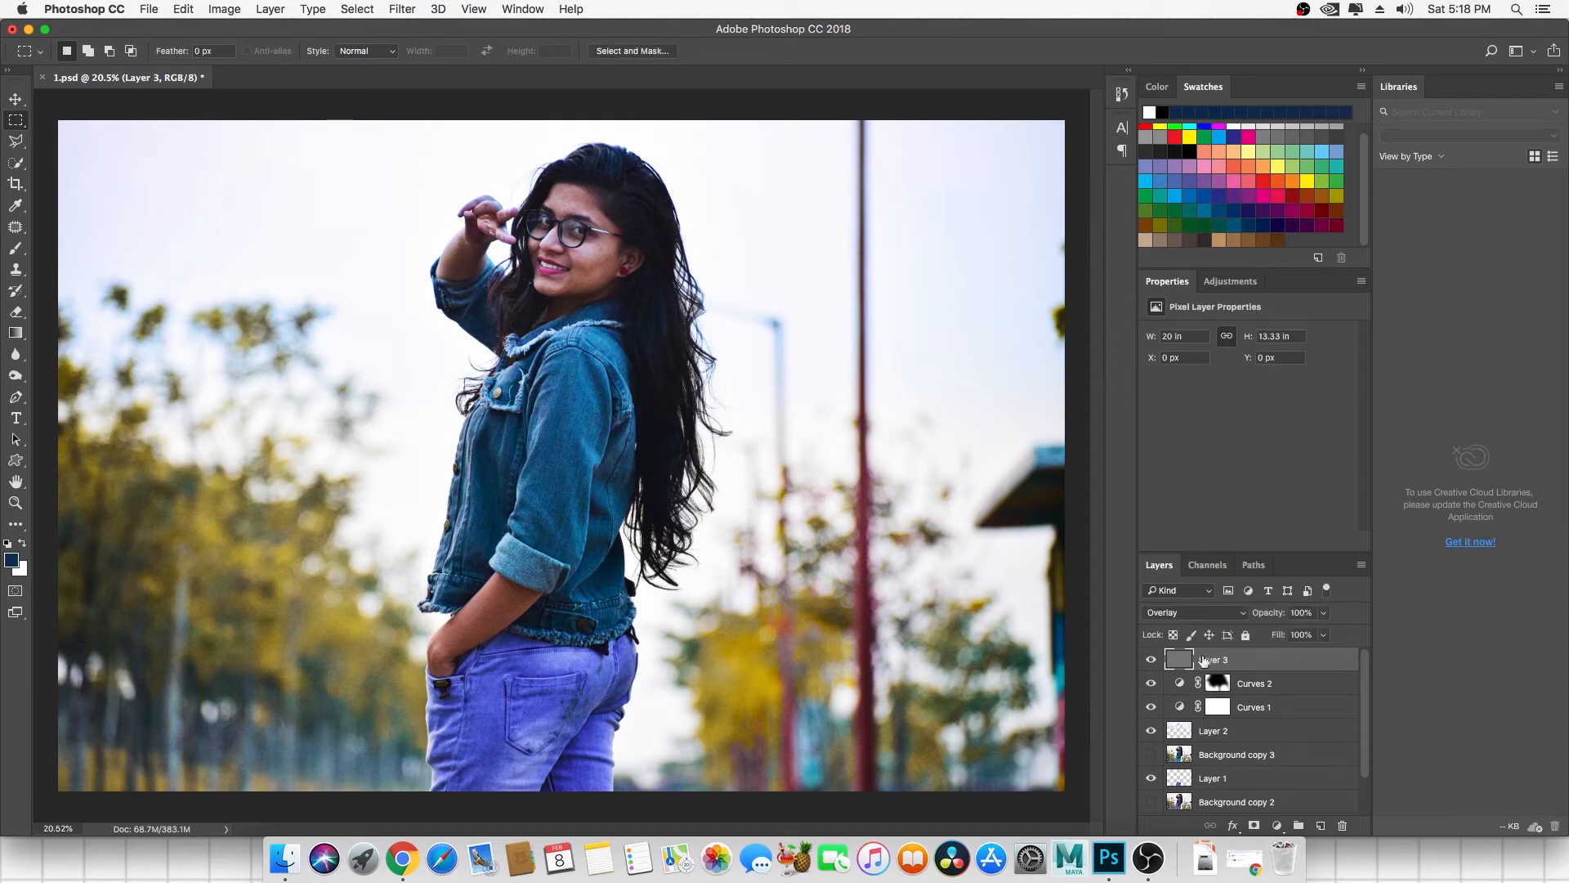
Switch to the Dodge Tool and set its soft brush size to 332 px.
{"action": "left_click", "coordinate": [15, 374]}
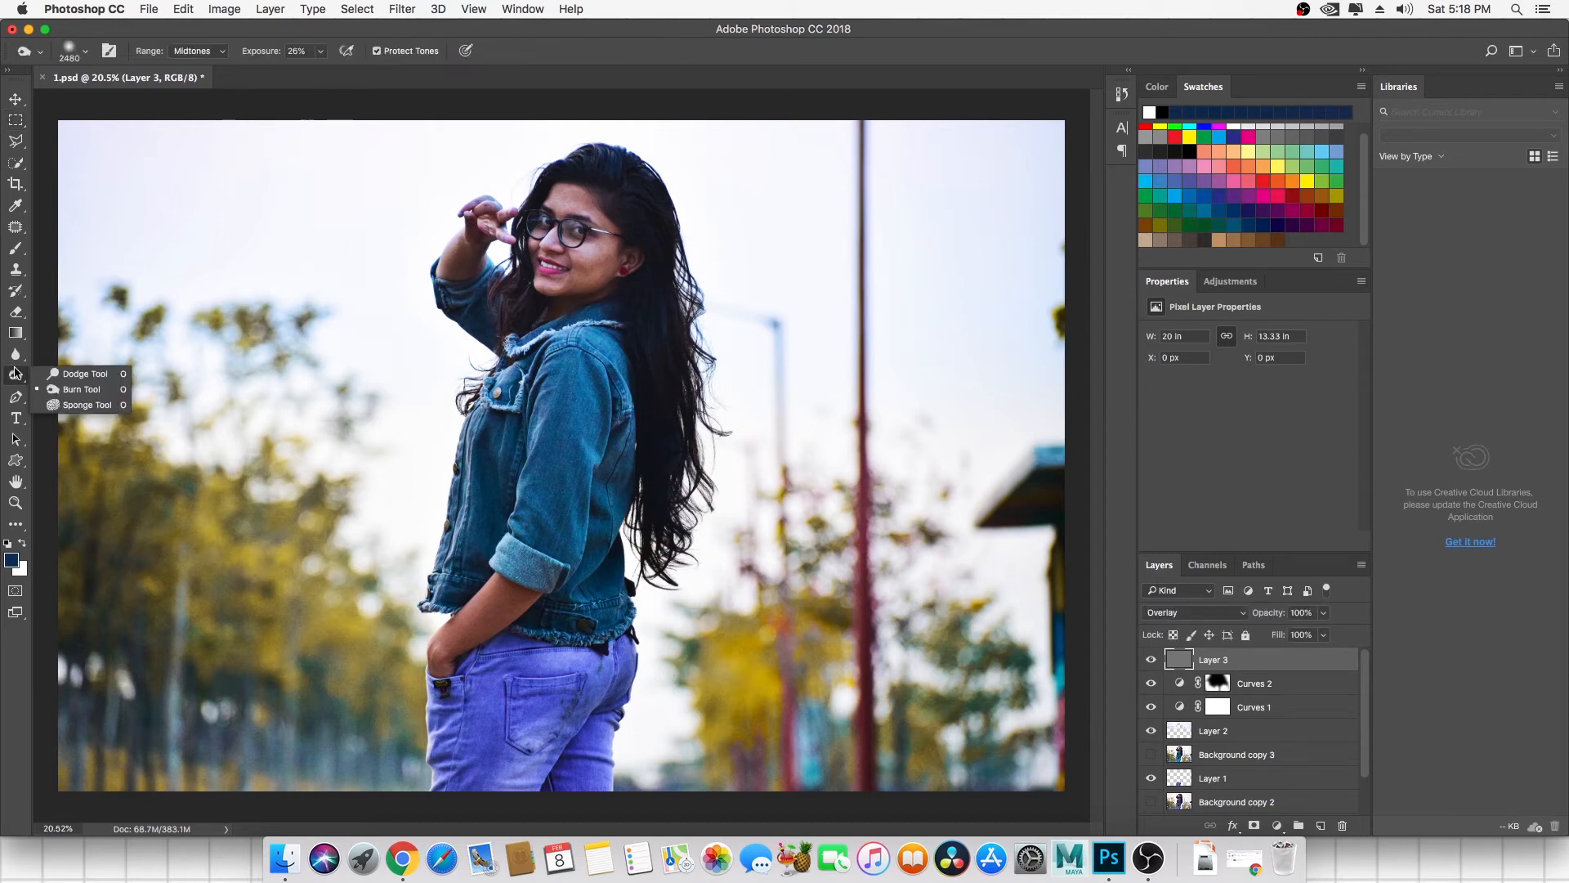
{"action": "left_click", "coordinate": [59, 375]}
{"action": "right_click", "coordinate": [197, 498]}
{"action": "left_click_drag", "start_coordinate": [333, 544], "coordinate": [360, 547]}
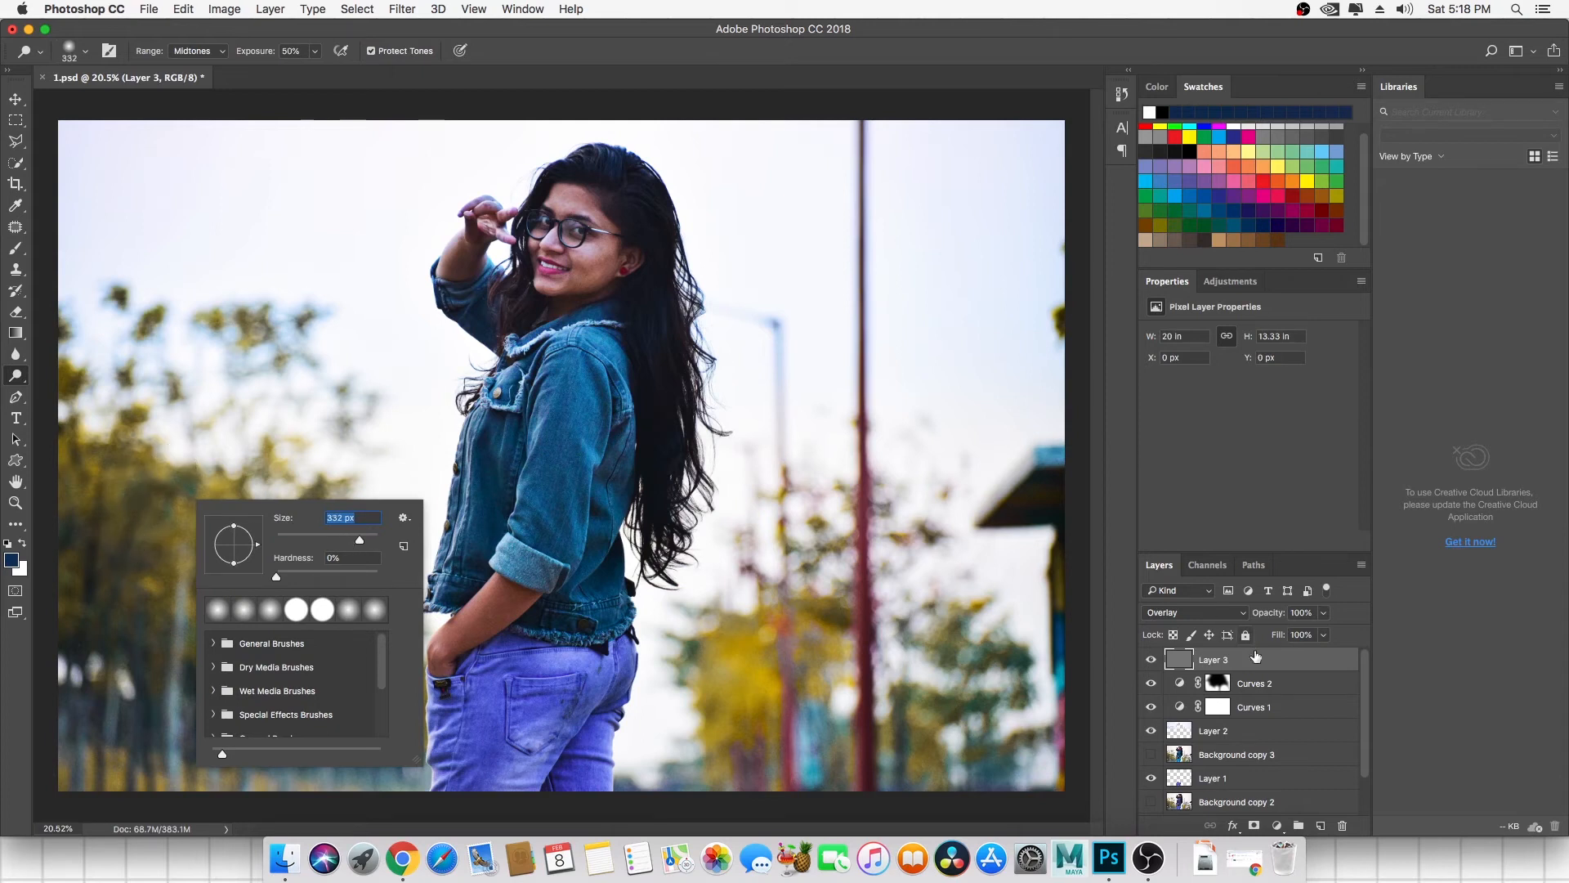
Try dodging the background trees on Layer 3 and compare the photo with and without the layer.
{"action": "left_click", "coordinate": [1222, 662]}
{"action": "mouse_move", "coordinate": [172, 527]}
{"action": "left_mouse_down"}
{"action": "mouse_move", "coordinate": [171, 690]}
{"action": "mouse_move", "coordinate": [166, 498]}
{"action": "mouse_move", "coordinate": [177, 698]}
{"action": "mouse_move", "coordinate": [185, 733]}
{"action": "mouse_move", "coordinate": [208, 742]}
{"action": "mouse_move", "coordinate": [237, 696]}
{"action": "mouse_move", "coordinate": [267, 716]}
{"action": "mouse_move", "coordinate": [289, 656]}
{"action": "mouse_move", "coordinate": [317, 701]}
{"action": "mouse_move", "coordinate": [274, 674]}
{"action": "mouse_move", "coordinate": [265, 624]}
{"action": "mouse_move", "coordinate": [236, 673]}
{"action": "mouse_move", "coordinate": [139, 643]}
{"action": "mouse_move", "coordinate": [170, 629]}
{"action": "mouse_move", "coordinate": [228, 646]}
{"action": "mouse_move", "coordinate": [186, 612]}
{"action": "mouse_move", "coordinate": [141, 629]}
{"action": "mouse_move", "coordinate": [214, 576]}
{"action": "left_mouse_up"}
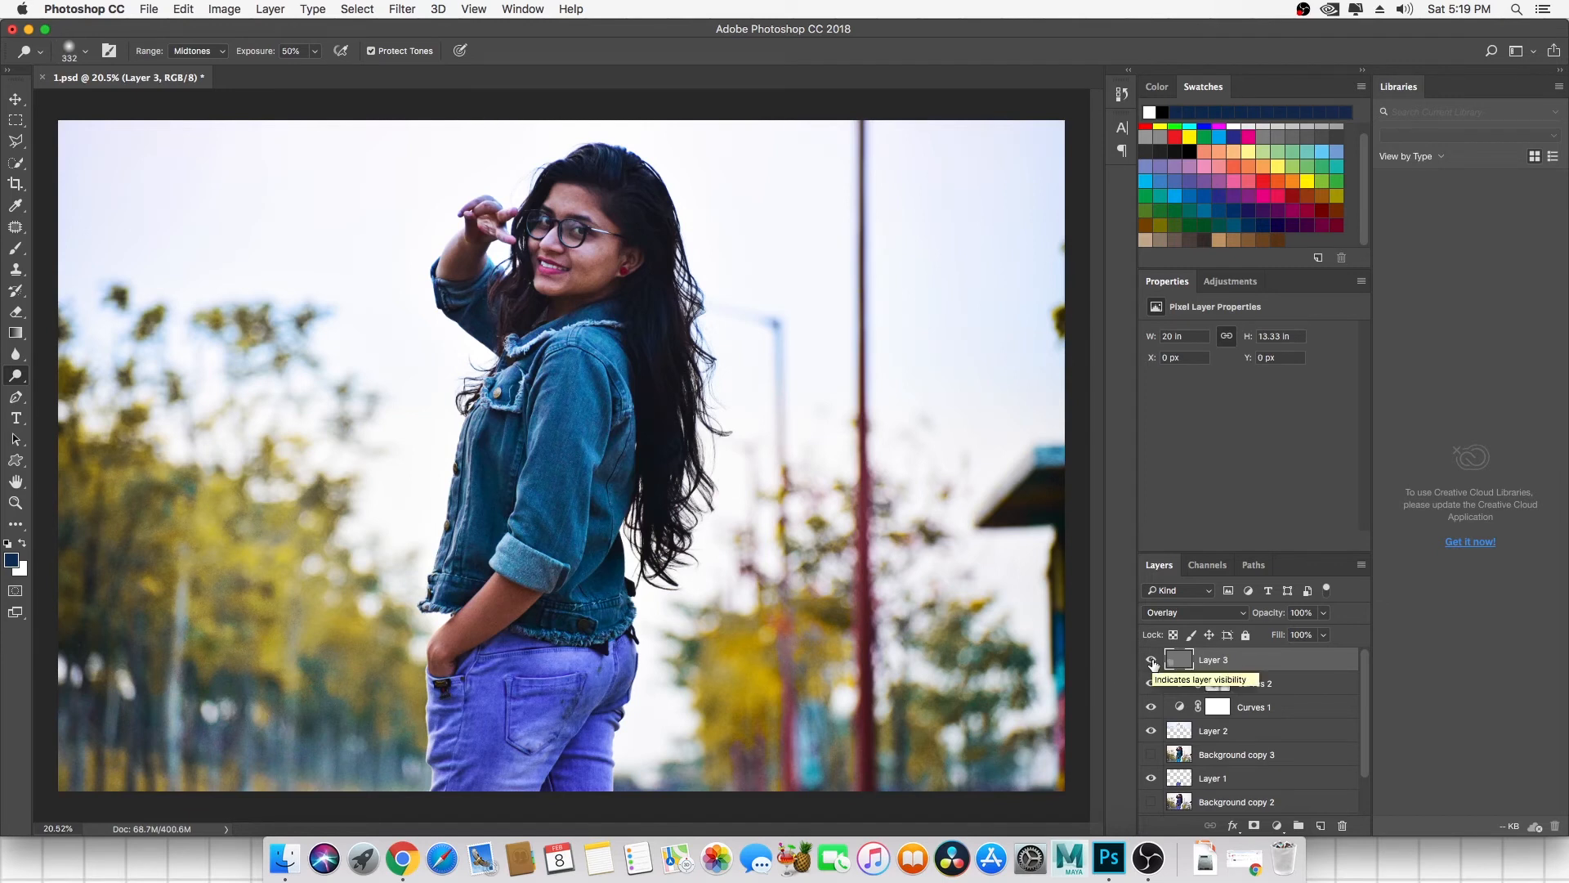
{"action": "left_click", "coordinate": [1151, 661]}
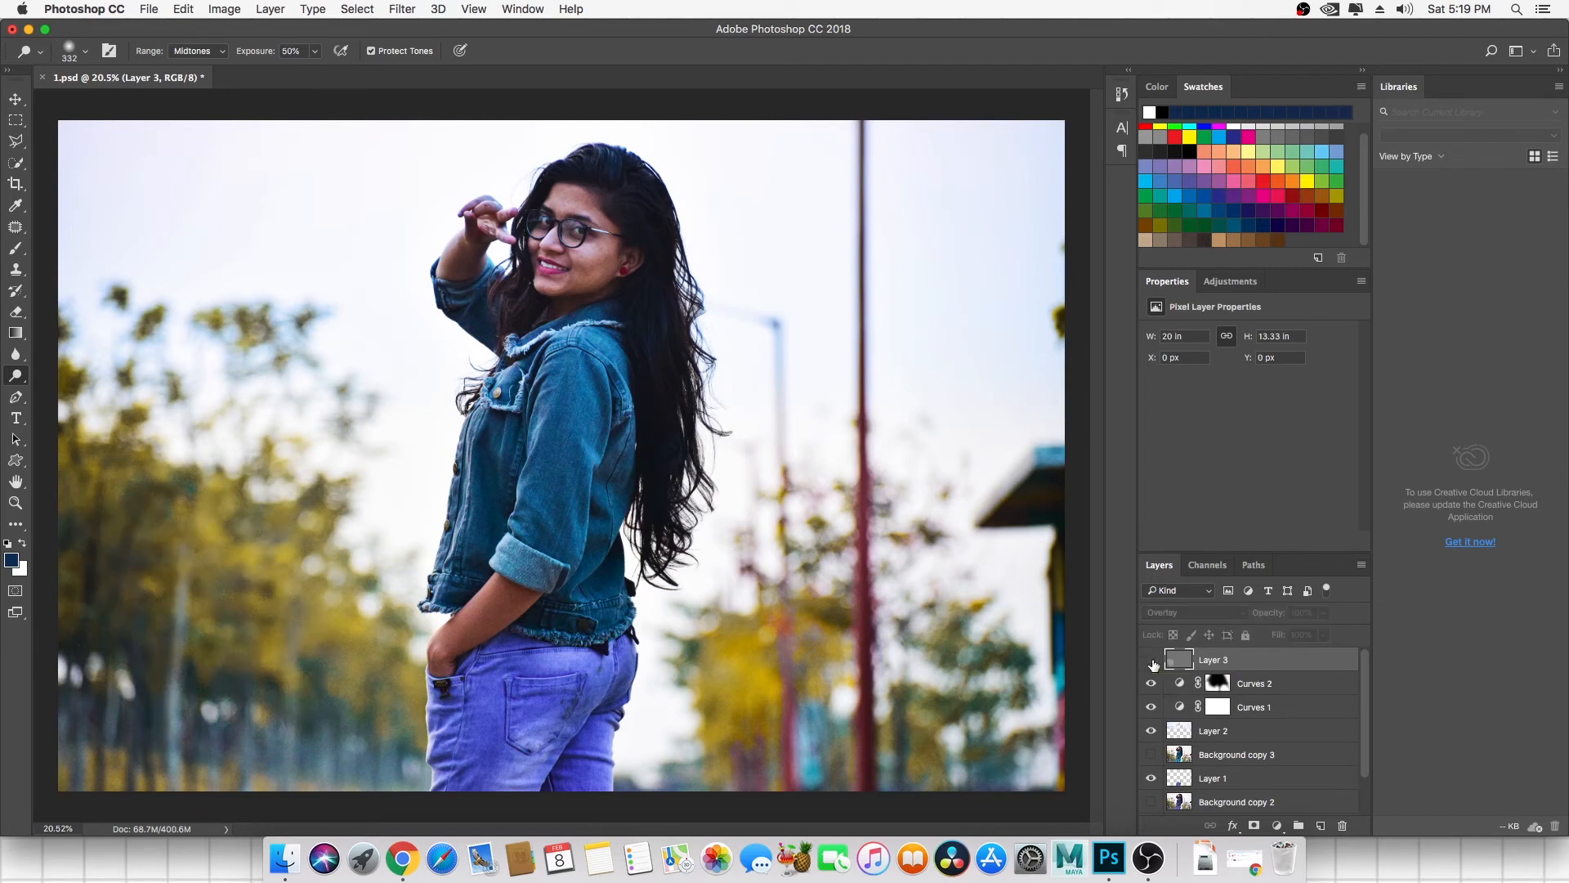
{"action": "left_click", "coordinate": [1152, 660]}
{"action": "left_click", "coordinate": [1151, 661]}
{"action": "left_click", "coordinate": [1152, 660]}
{"action": "left_click", "coordinate": [1152, 660]}
{"action": "left_click", "coordinate": [1152, 660]}
Set the soft Dodge brush size to 124 px and its range to Highlights for work on the face.
{"action": "scroll", "coordinate": [584, 335], "scroll_direction": "up", "scroll_amount": 6}
{"action": "mouse_move", "coordinate": [757, 182]}
{"action": "left_mouse_down"}
{"action": "mouse_move", "coordinate": [738, 414]}
{"action": "mouse_move", "coordinate": [753, 543]}
{"action": "left_mouse_up"}
{"action": "right_click", "coordinate": [671, 356]}
{"action": "left_click_drag", "start_coordinate": [832, 397], "coordinate": [791, 398]}
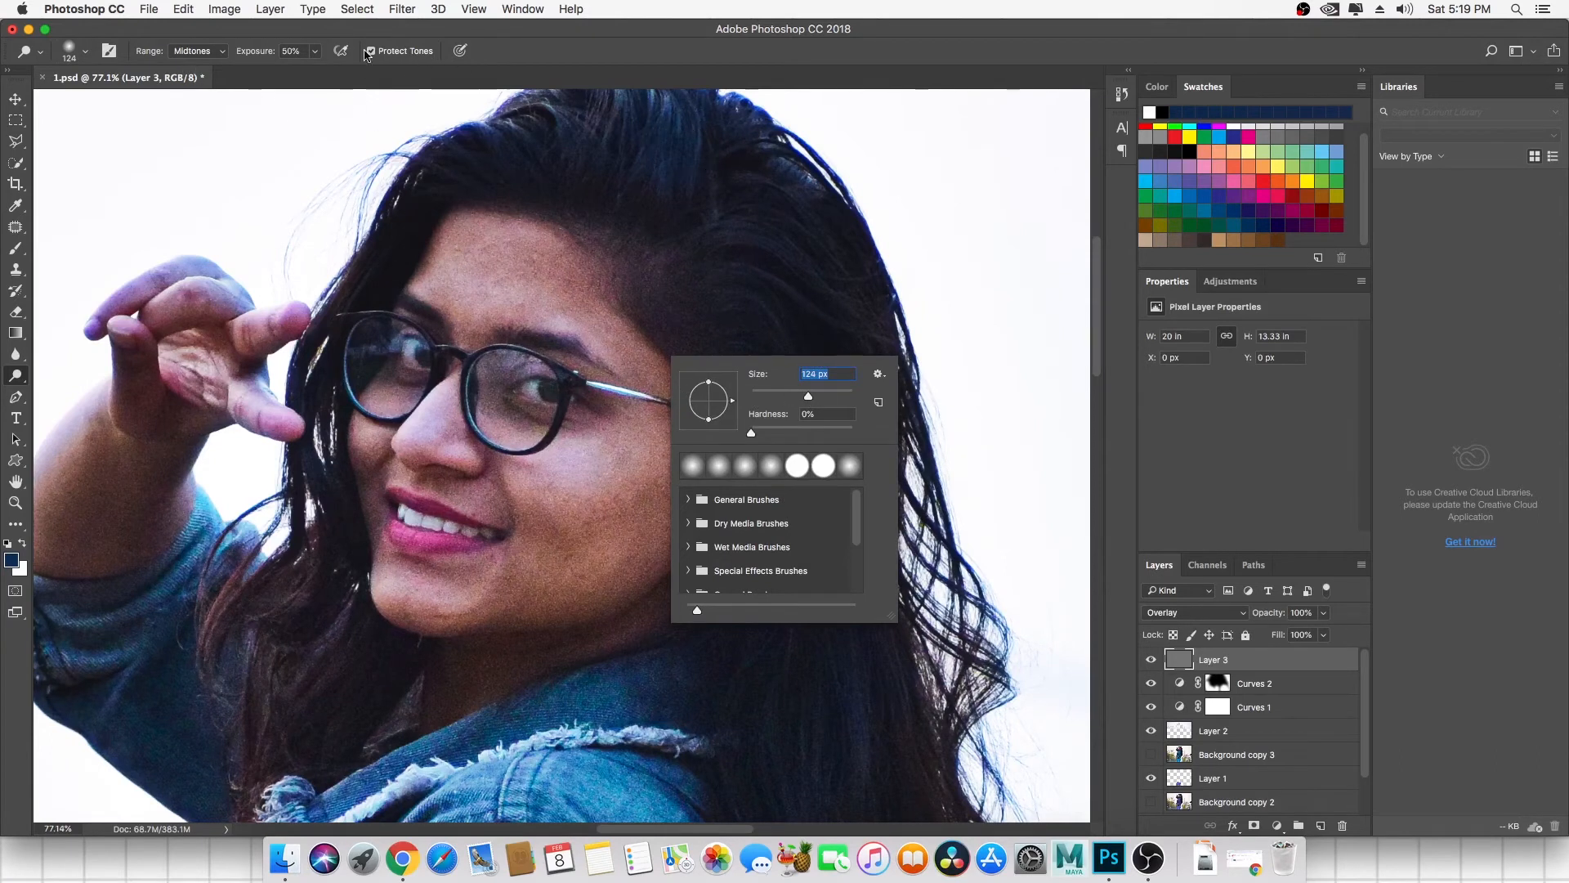
{"action": "left_click", "coordinate": [199, 52]}
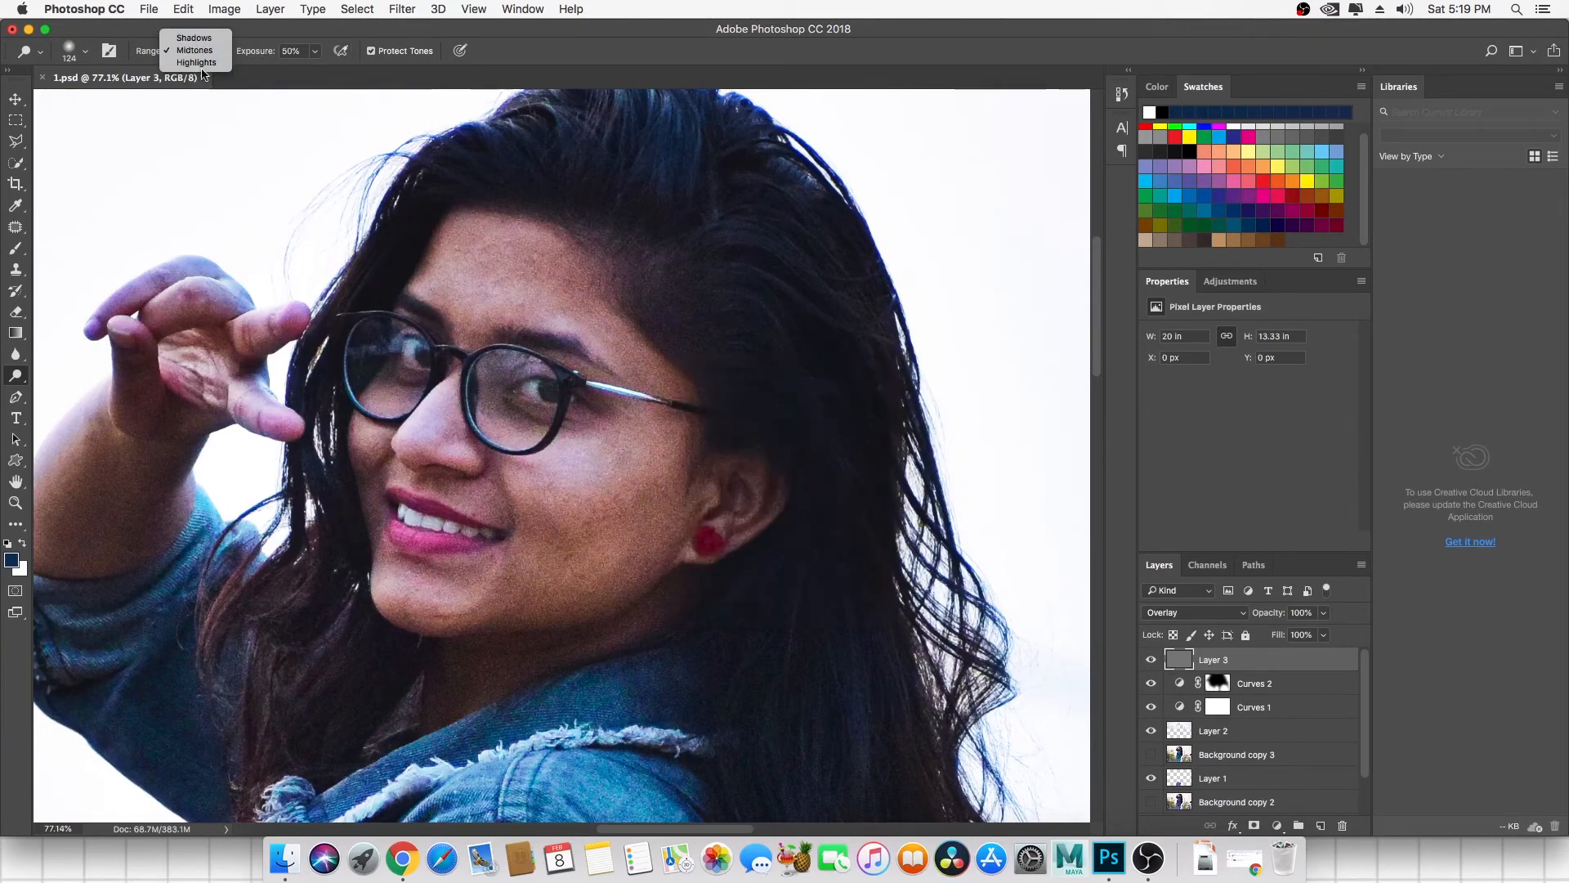
{"action": "left_click", "coordinate": [196, 66]}
Dodge the metal arm of the glasses and the teeth on Layer 3 to brighten their highlights.
{"action": "left_click_drag", "start_coordinate": [610, 381], "coordinate": [665, 395]}
{"action": "scroll", "coordinate": [606, 425], "scroll_direction": "down", "scroll_amount": 3}
{"action": "scroll", "coordinate": [607, 425], "scroll_direction": "left", "scroll_amount": 2}
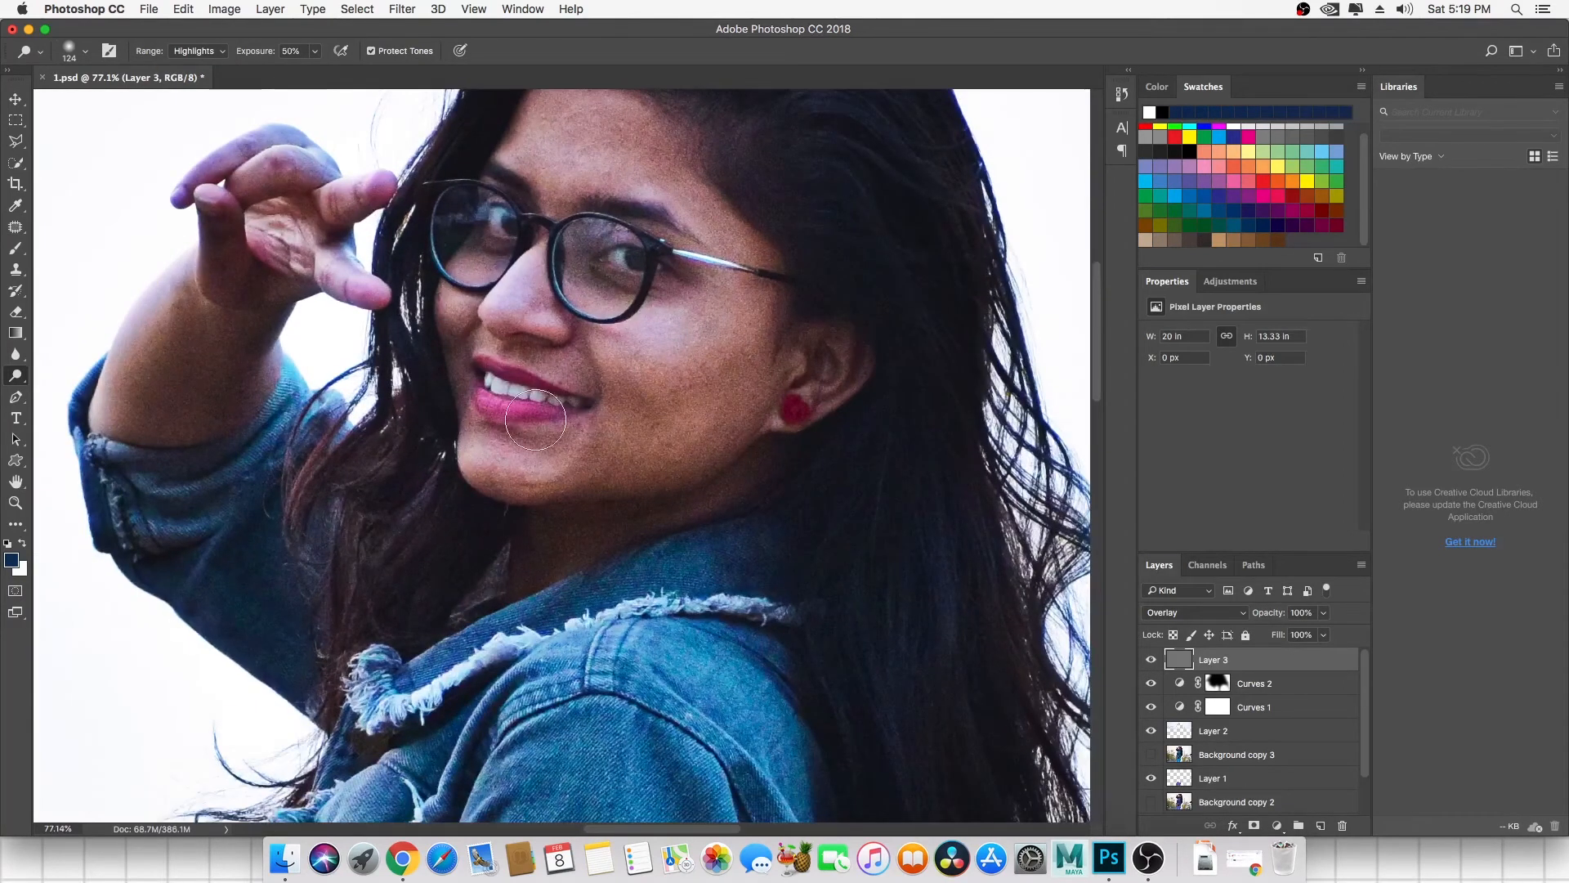
{"action": "left_click_drag", "start_coordinate": [495, 384], "coordinate": [564, 400]}
Dodge the frayed collar edge and the chest pocket trim of the denim jacket.
{"action": "scroll", "coordinate": [616, 354], "scroll_direction": "down", "scroll_amount": 3}
{"action": "scroll", "coordinate": [638, 409], "scroll_direction": "left", "scroll_amount": 1}
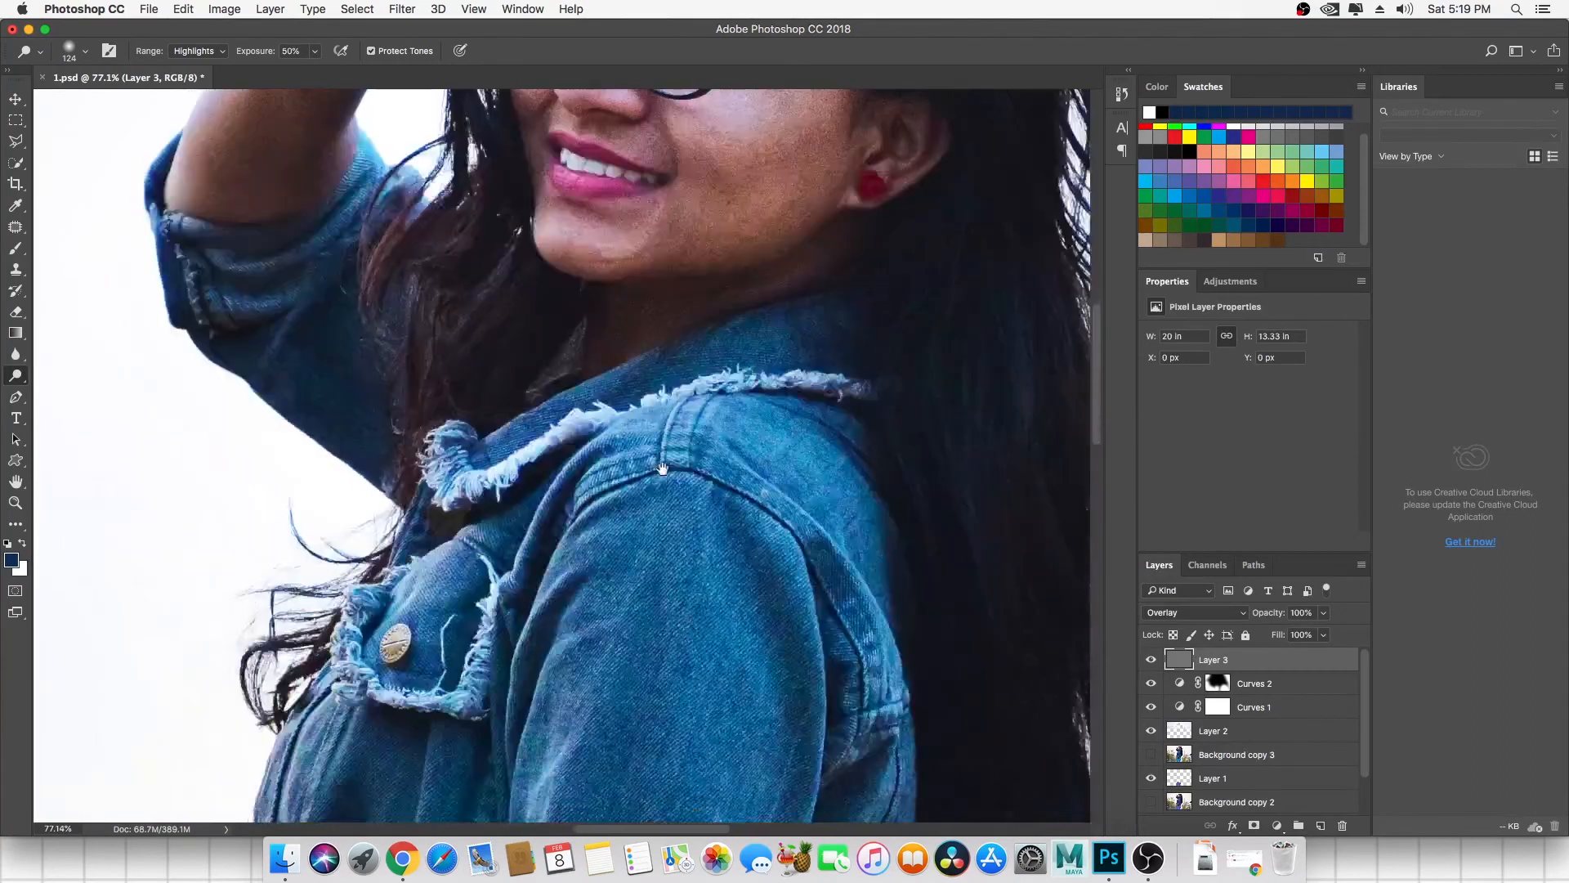
{"action": "mouse_move", "coordinate": [854, 390]}
{"action": "left_mouse_down"}
{"action": "mouse_move", "coordinate": [750, 382]}
{"action": "mouse_move", "coordinate": [611, 409]}
{"action": "mouse_move", "coordinate": [483, 458]}
{"action": "mouse_move", "coordinate": [451, 439]}
{"action": "left_mouse_up"}
{"action": "scroll", "coordinate": [450, 439], "scroll_direction": "down", "scroll_amount": 3}
{"action": "scroll", "coordinate": [450, 438], "scroll_direction": "left", "scroll_amount": 1}
{"action": "mouse_move", "coordinate": [592, 482]}
{"action": "left_mouse_down"}
{"action": "mouse_move", "coordinate": [523, 609]}
{"action": "mouse_move", "coordinate": [436, 584]}
{"action": "mouse_move", "coordinate": [422, 503]}
{"action": "mouse_move", "coordinate": [467, 585]}
{"action": "left_mouse_up"}
{"action": "left_click_drag", "start_coordinate": [586, 641], "coordinate": [618, 296]}
Dodge the jacket's front edge with its buttons and frayed hem, and the forearm near the pocketed hand.
{"action": "scroll", "coordinate": [676, 466], "scroll_direction": "down", "scroll_amount": 4}
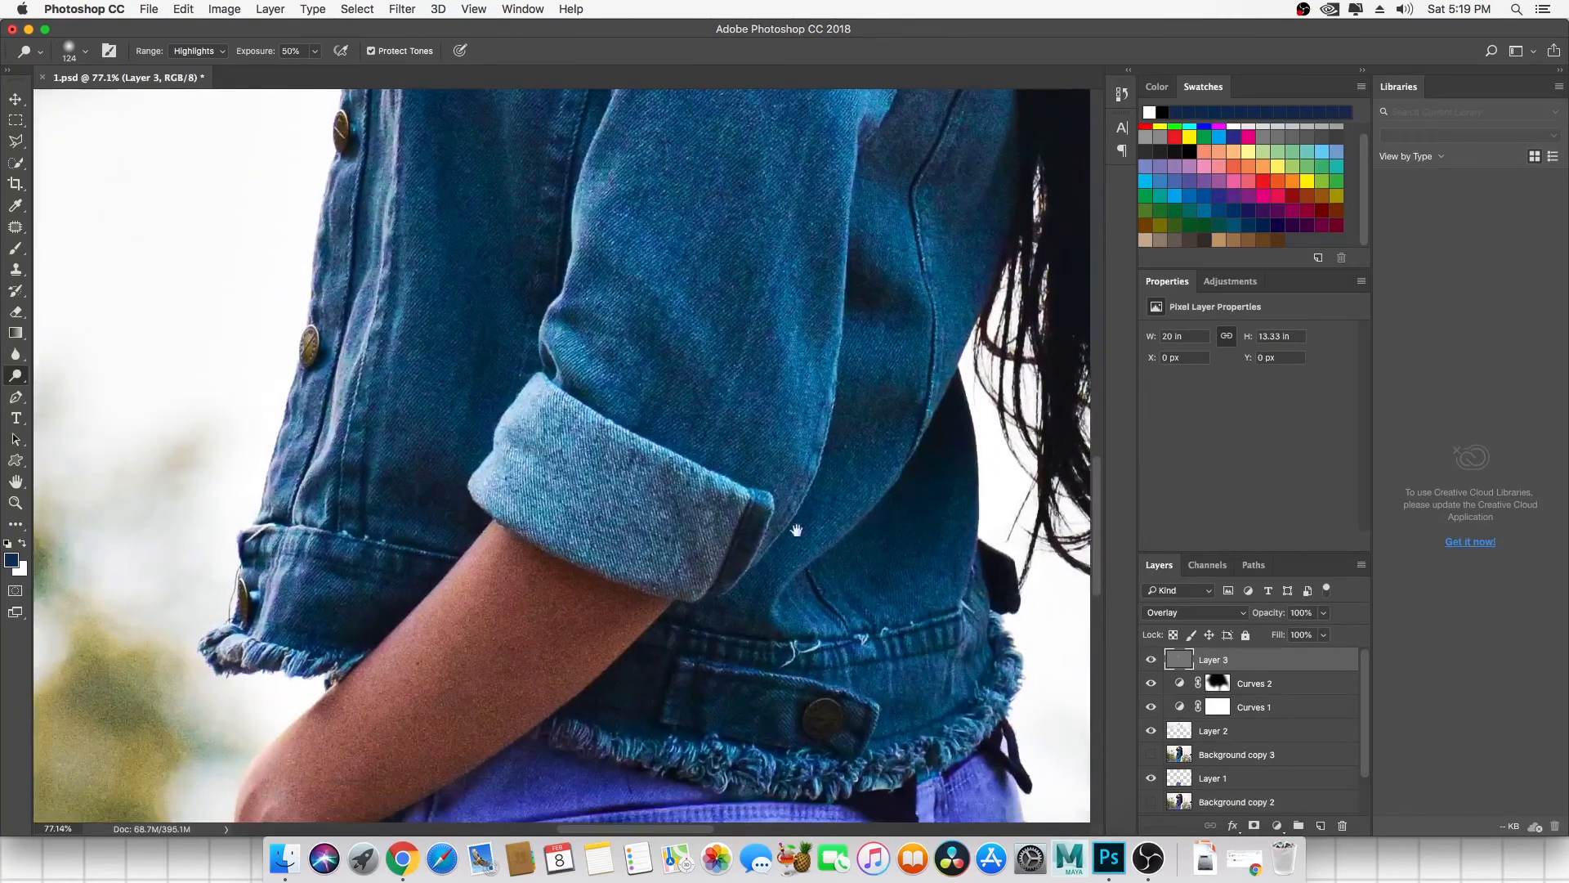
{"action": "scroll", "coordinate": [479, 503], "scroll_direction": "down", "scroll_amount": 2}
{"action": "scroll", "coordinate": [479, 503], "scroll_direction": "left", "scroll_amount": 2}
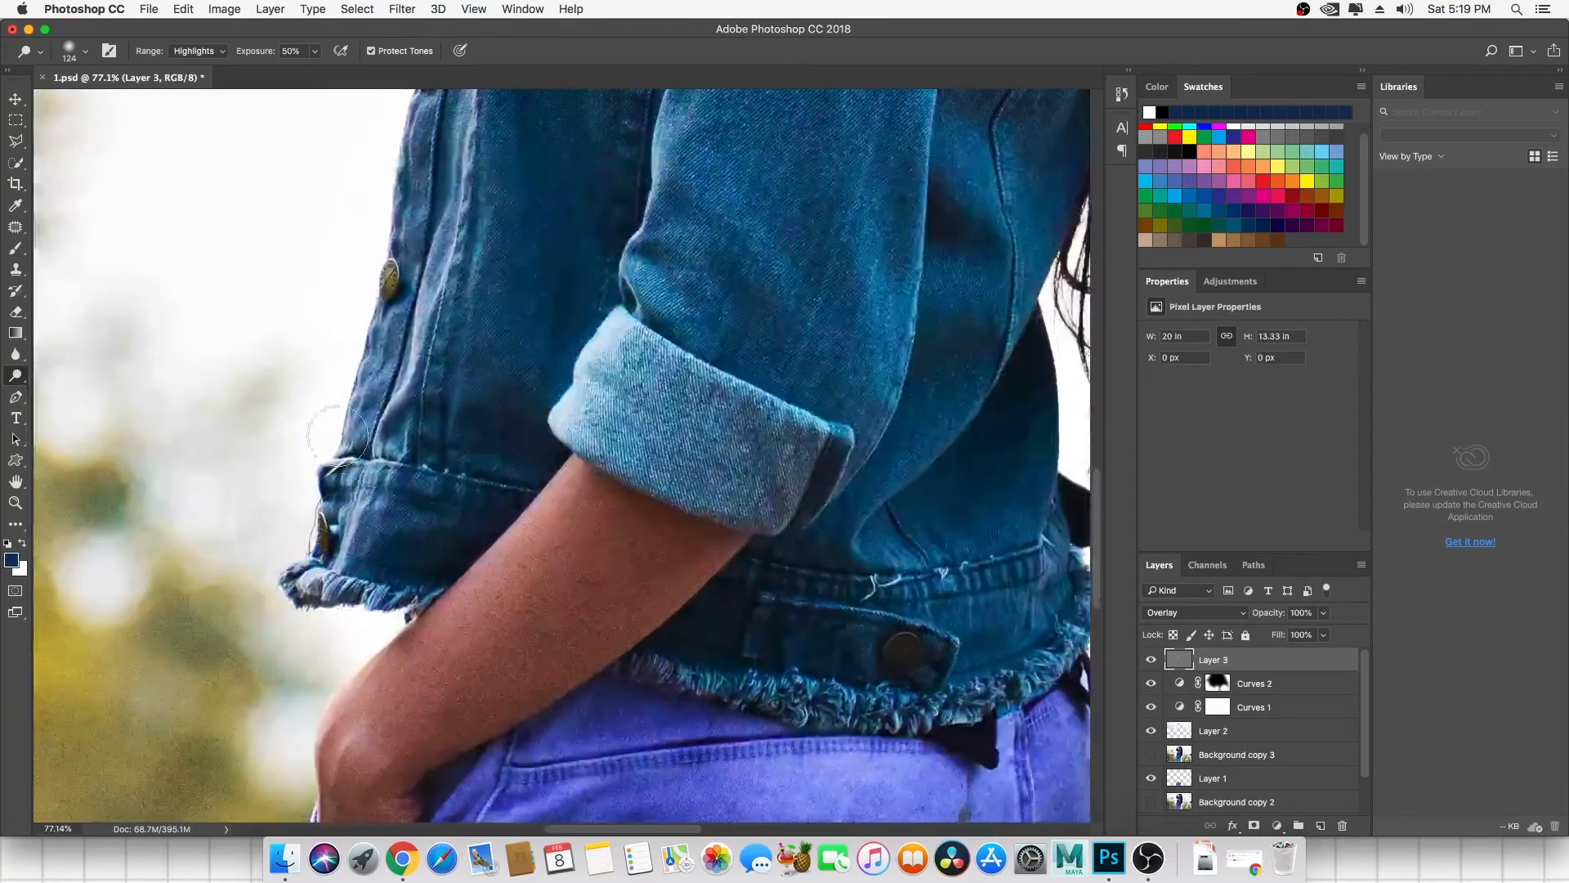
{"action": "mouse_move", "coordinate": [387, 291]}
{"action": "left_mouse_down"}
{"action": "mouse_move", "coordinate": [410, 339]}
{"action": "mouse_move", "coordinate": [316, 535]}
{"action": "mouse_move", "coordinate": [328, 497]}
{"action": "mouse_move", "coordinate": [294, 616]}
{"action": "mouse_move", "coordinate": [326, 596]}
{"action": "mouse_move", "coordinate": [437, 607]}
{"action": "left_mouse_up"}
{"action": "scroll", "coordinate": [442, 605], "scroll_direction": "down", "scroll_amount": 5}
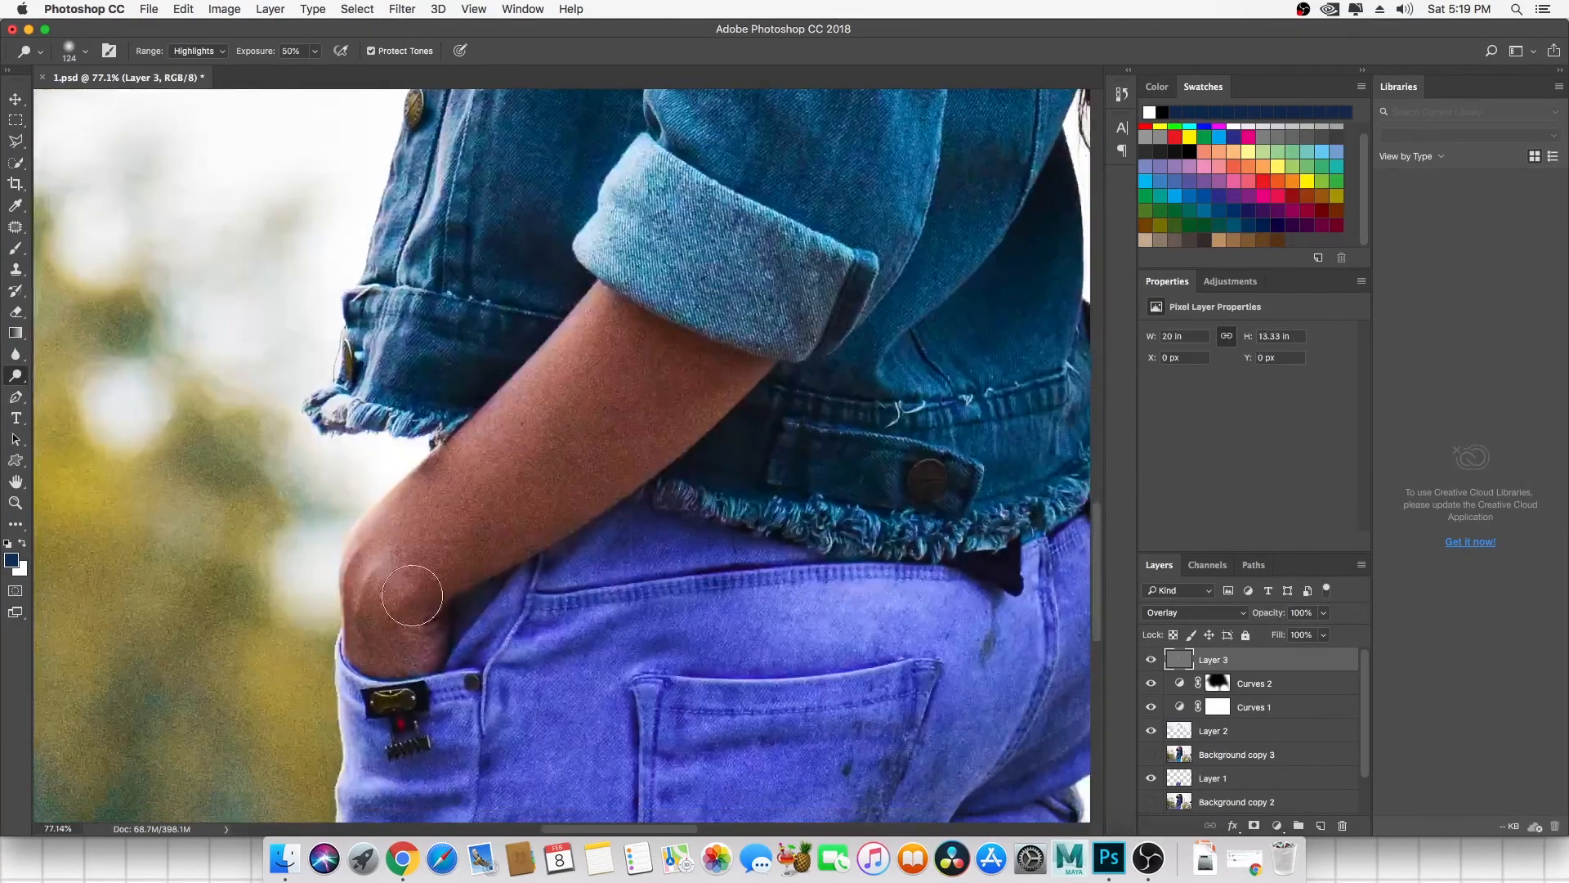
{"action": "mouse_move", "coordinate": [386, 491]}
{"action": "left_mouse_down"}
{"action": "mouse_move", "coordinate": [325, 547]}
{"action": "mouse_move", "coordinate": [329, 636]}
{"action": "mouse_move", "coordinate": [345, 511]}
{"action": "mouse_move", "coordinate": [412, 449]}
{"action": "left_mouse_up"}
Dodge the highlights across the hair on the head and around the face and raised hand.
{"action": "scroll", "coordinate": [412, 450], "scroll_direction": "up", "scroll_amount": 10}
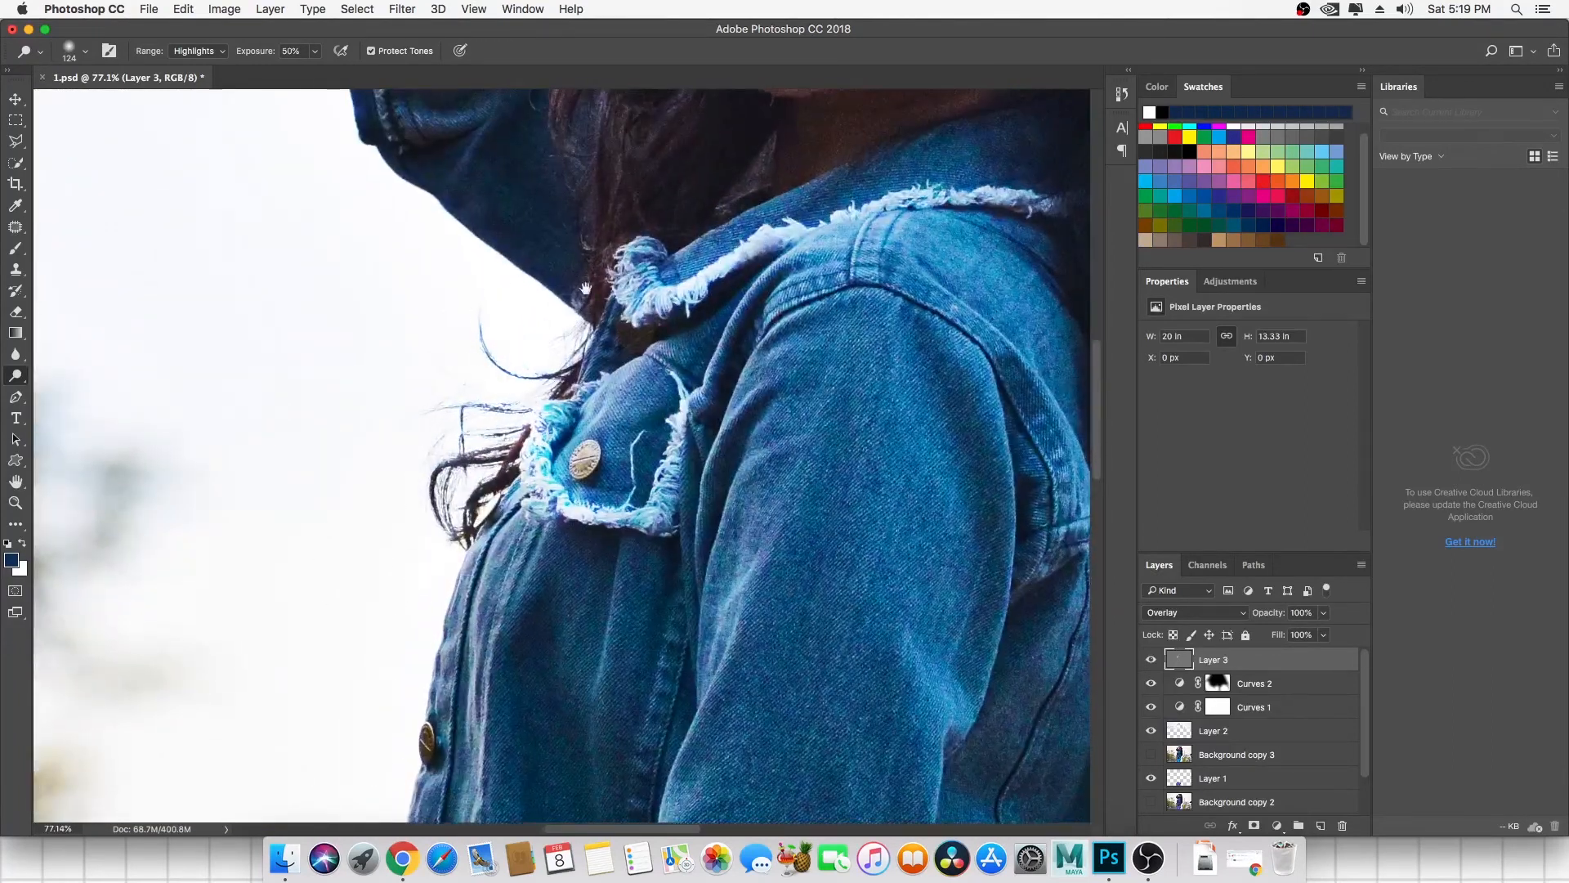
{"action": "scroll", "coordinate": [562, 437], "scroll_direction": "up", "scroll_amount": 8}
{"action": "scroll", "coordinate": [561, 437], "scroll_direction": "up", "scroll_amount": 2}
{"action": "scroll", "coordinate": [523, 425], "scroll_direction": "up", "scroll_amount": 6}
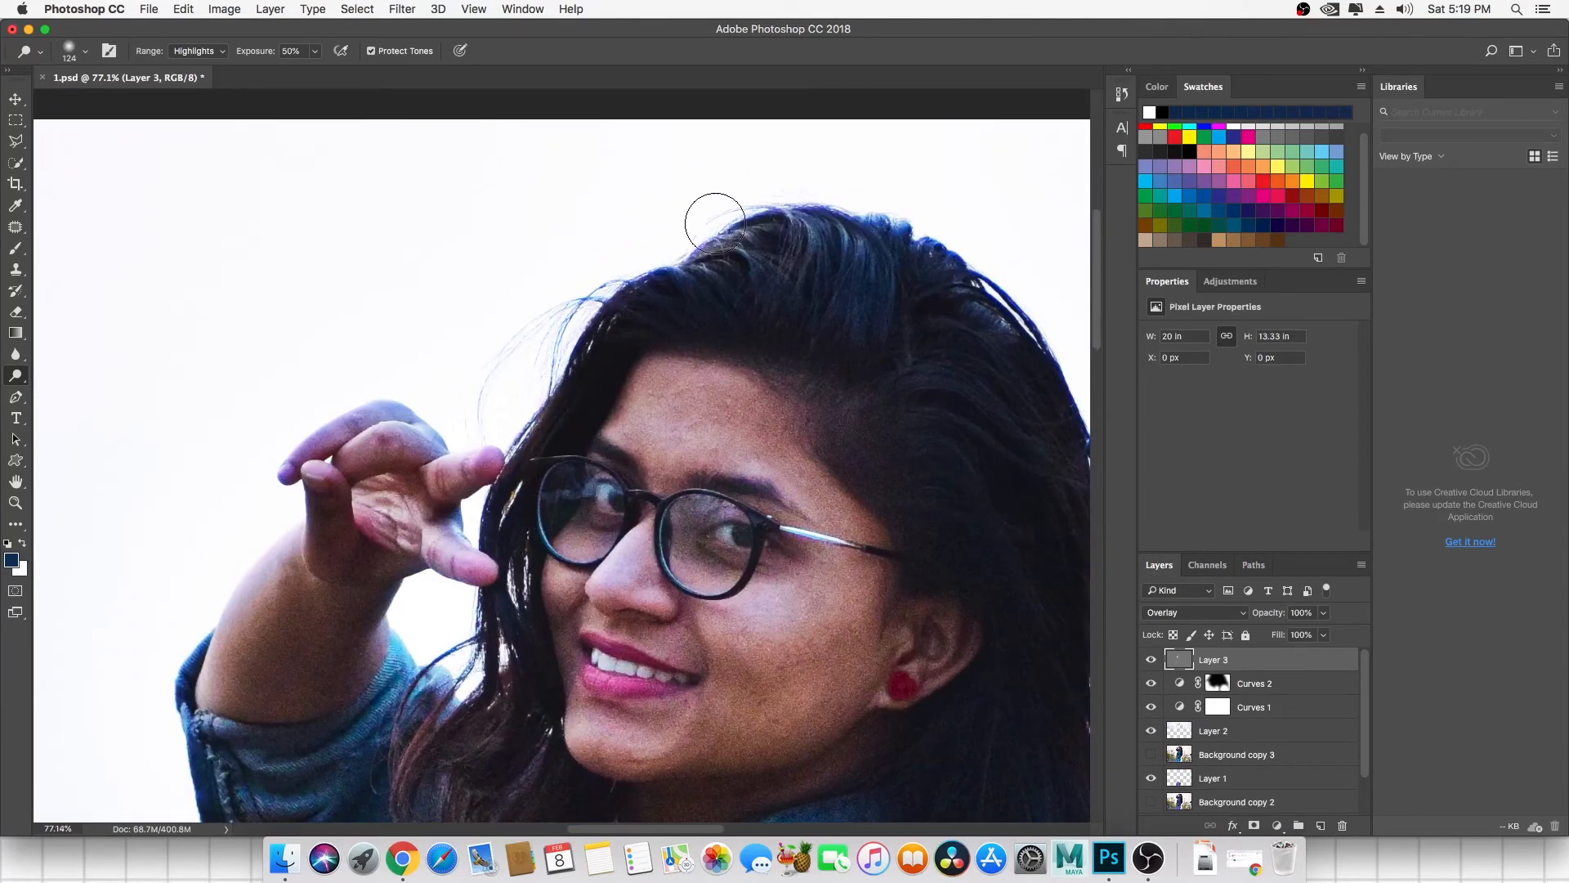
{"action": "left_click_drag", "start_coordinate": [957, 246], "coordinate": [641, 228]}
{"action": "left_click_drag", "start_coordinate": [820, 439], "coordinate": [683, 220]}
{"action": "mouse_move", "coordinate": [778, 550]}
{"action": "left_mouse_down"}
{"action": "mouse_move", "coordinate": [782, 357]}
{"action": "mouse_move", "coordinate": [693, 269]}
{"action": "mouse_move", "coordinate": [643, 94]}
{"action": "left_mouse_up"}
{"action": "left_click_drag", "start_coordinate": [598, 255], "coordinate": [650, 385]}
{"action": "left_click_drag", "start_coordinate": [742, 494], "coordinate": [725, 301]}
{"action": "left_click_drag", "start_coordinate": [572, 260], "coordinate": [590, 386]}
{"action": "left_click_drag", "start_coordinate": [691, 543], "coordinate": [730, 306]}
{"action": "mouse_move", "coordinate": [650, 344]}
{"action": "left_mouse_down"}
{"action": "mouse_move", "coordinate": [658, 396]}
{"action": "mouse_move", "coordinate": [590, 418]}
{"action": "mouse_move", "coordinate": [575, 714]}
{"action": "left_mouse_up"}
Compare the whole portrait with and without the dodged Layer 3.
{"action": "scroll", "coordinate": [719, 509], "scroll_direction": "down", "scroll_amount": 10}
{"action": "scroll", "coordinate": [719, 508], "scroll_direction": "up", "scroll_amount": 4}
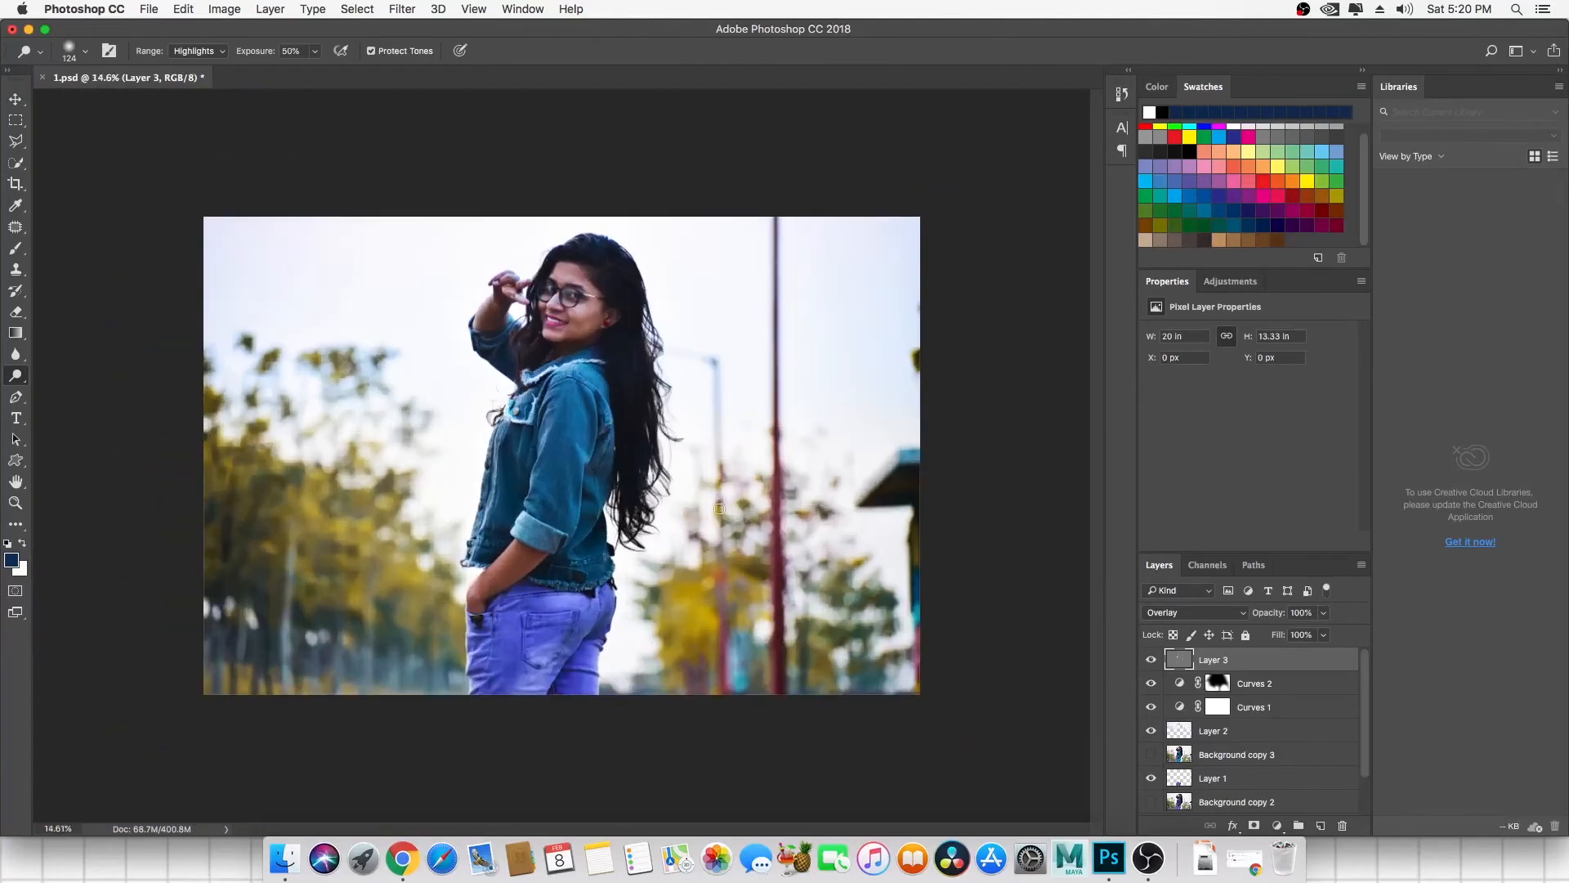
{"action": "left_click", "coordinate": [1150, 660]}
{"action": "left_click", "coordinate": [1151, 660]}
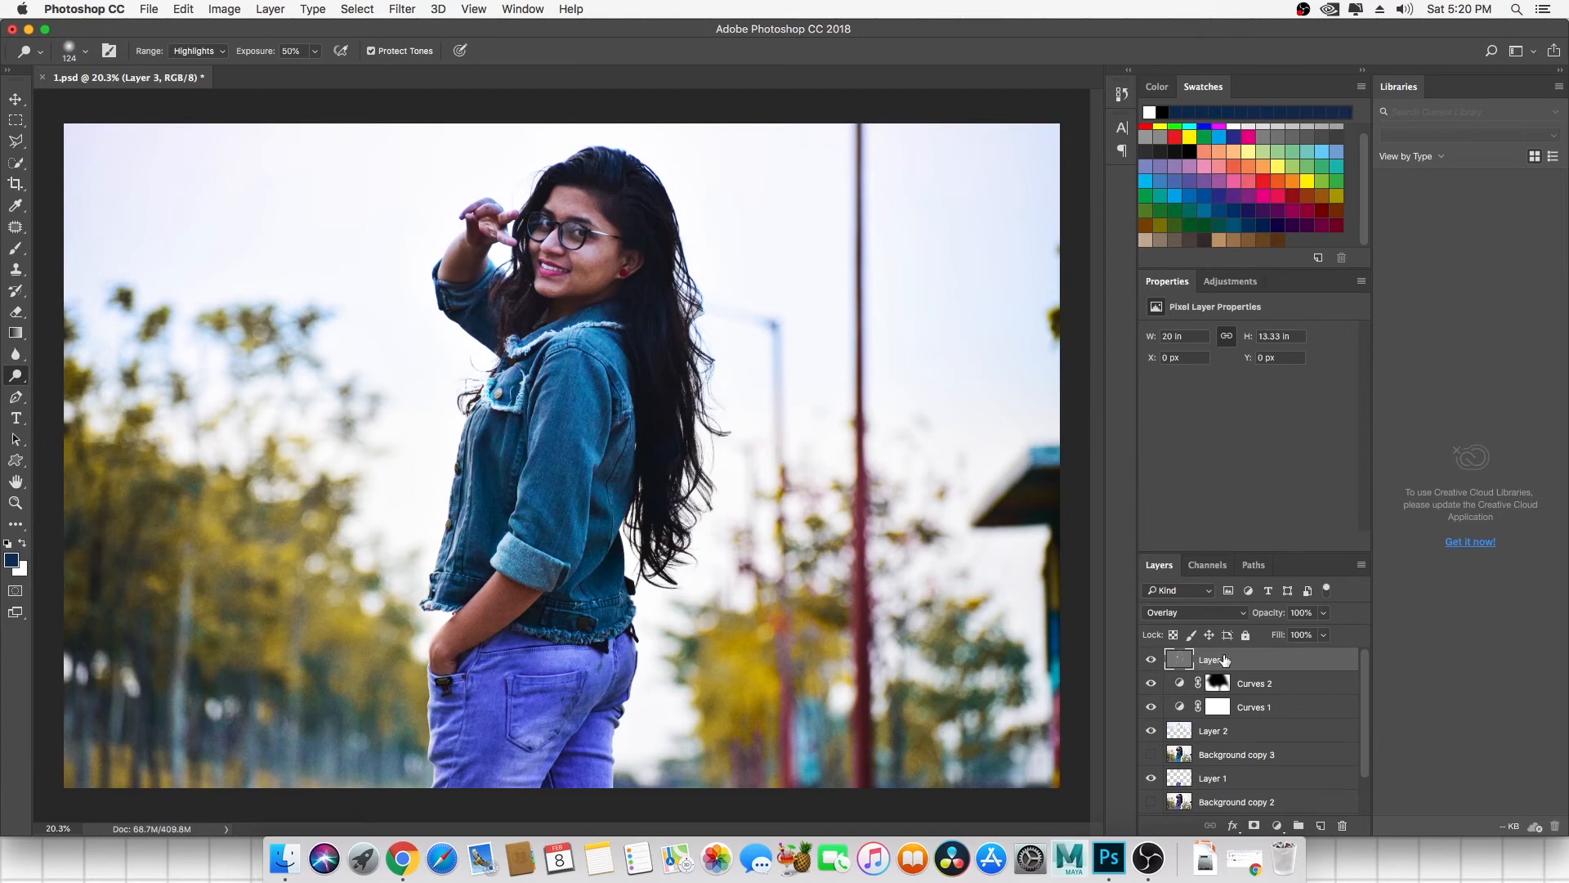
Duplicate Layer 3 and apply a Gaussian Blur to the copy.
{"action": "key", "text": "super+j"}
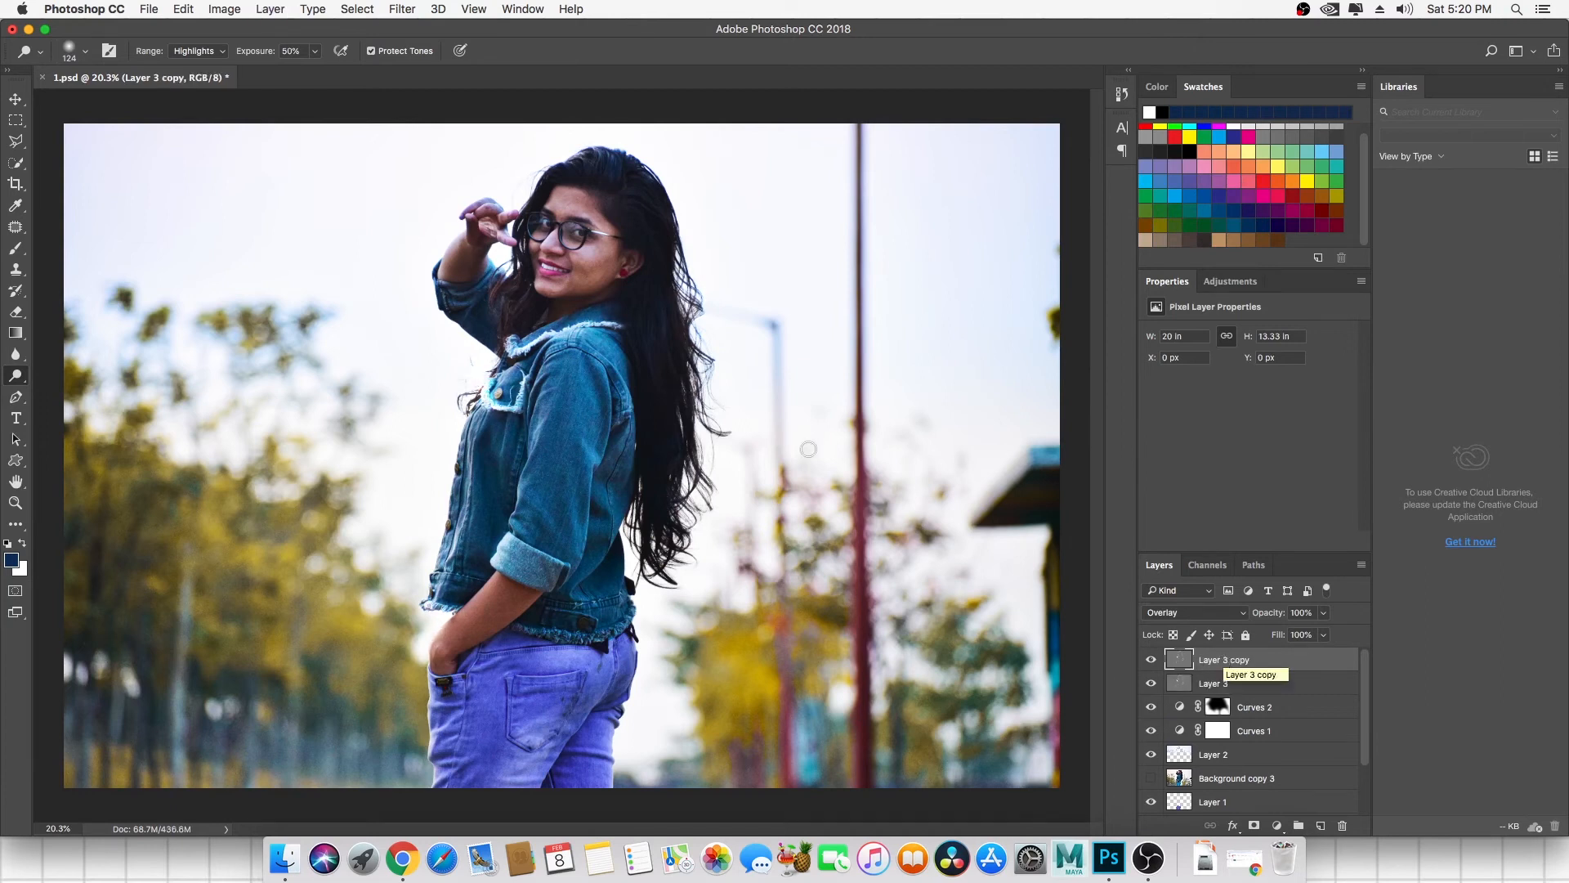
{"action": "left_click", "coordinate": [403, 9]}
{"action": "mouse_move", "coordinate": [455, 203]}
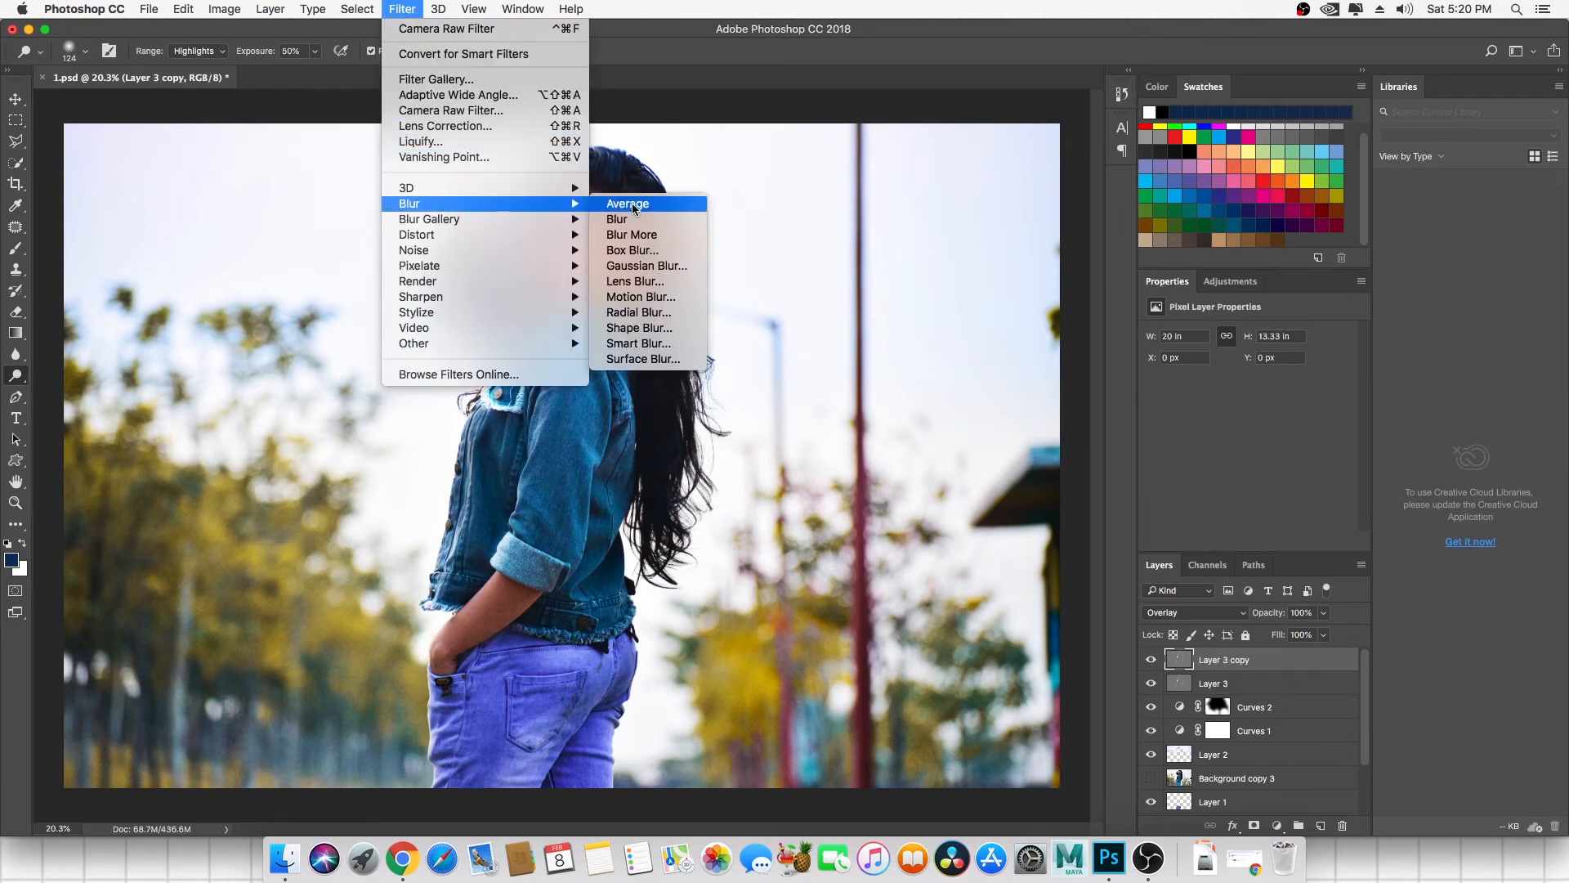
{"action": "left_click", "coordinate": [646, 265]}
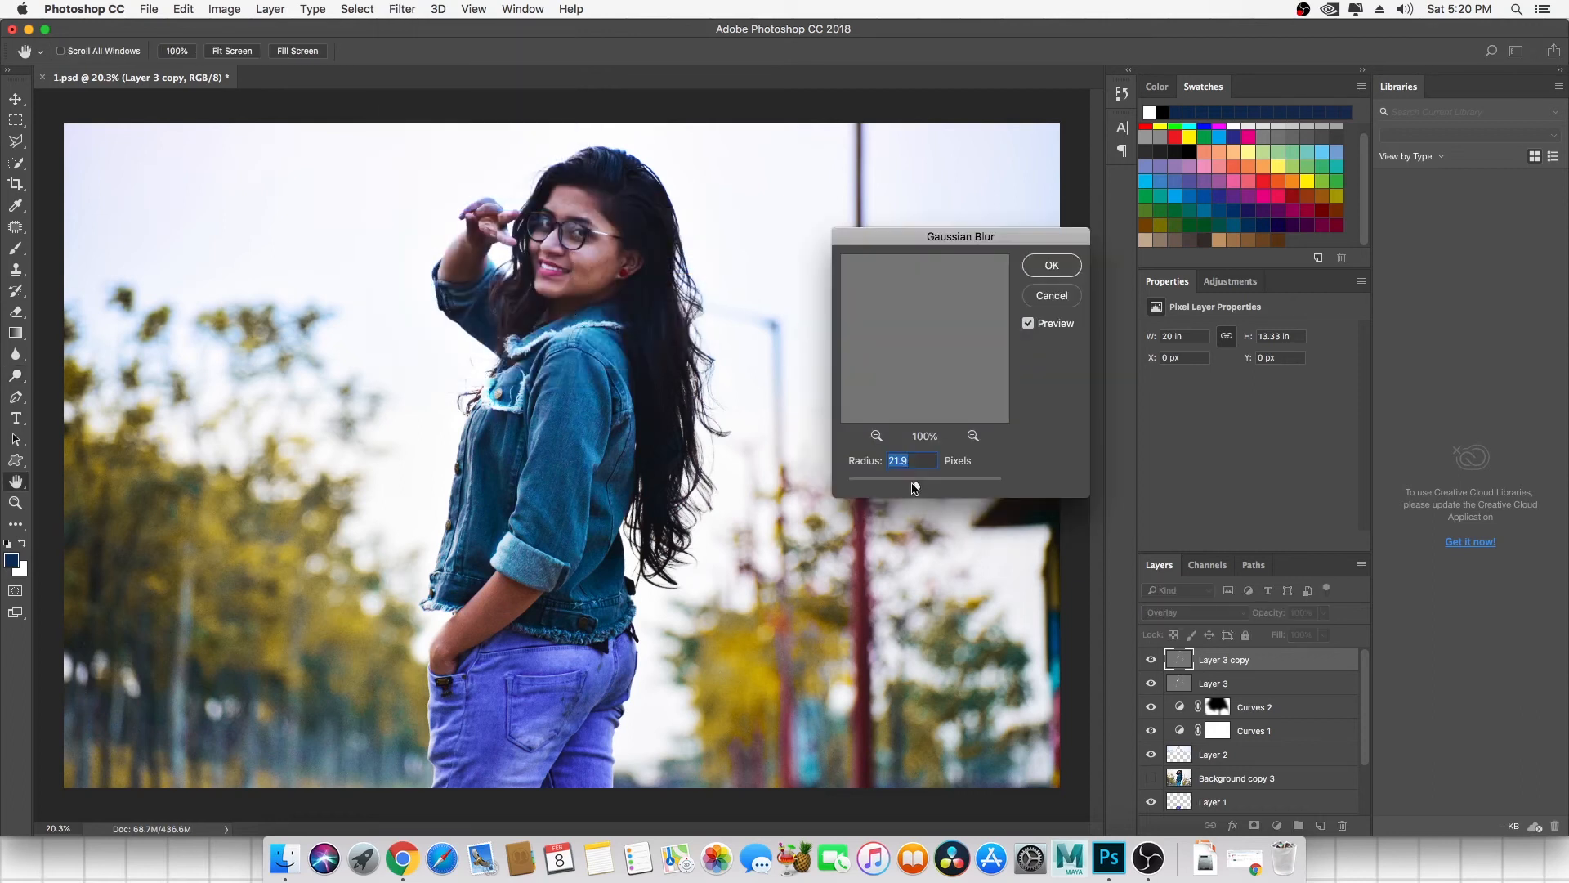
{"action": "left_click_drag", "start_coordinate": [937, 488], "coordinate": [920, 489]}
{"action": "left_click", "coordinate": [1062, 270]}
{"action": "key", "text": "o"}
Compare the portrait with and without the blurred Layer 3 copy at different zoom levels, leaving the layer shown.
{"action": "left_click", "coordinate": [1152, 660]}
{"action": "left_click", "coordinate": [1152, 660]}
{"action": "left_click", "coordinate": [1152, 660]}
{"action": "left_click", "coordinate": [1152, 660]}
{"action": "left_click", "coordinate": [1152, 660]}
{"action": "left_click", "coordinate": [1152, 659]}
{"action": "left_click", "coordinate": [1151, 659]}
{"action": "left_click", "coordinate": [1152, 660]}
{"action": "left_click", "coordinate": [1152, 659]}
{"action": "left_click", "coordinate": [1152, 660]}
{"action": "left_click", "coordinate": [1152, 660]}
{"action": "scroll", "coordinate": [702, 519], "scroll_direction": "down", "scroll_amount": 2}
{"action": "scroll", "coordinate": [702, 518], "scroll_direction": "up", "scroll_amount": 3}
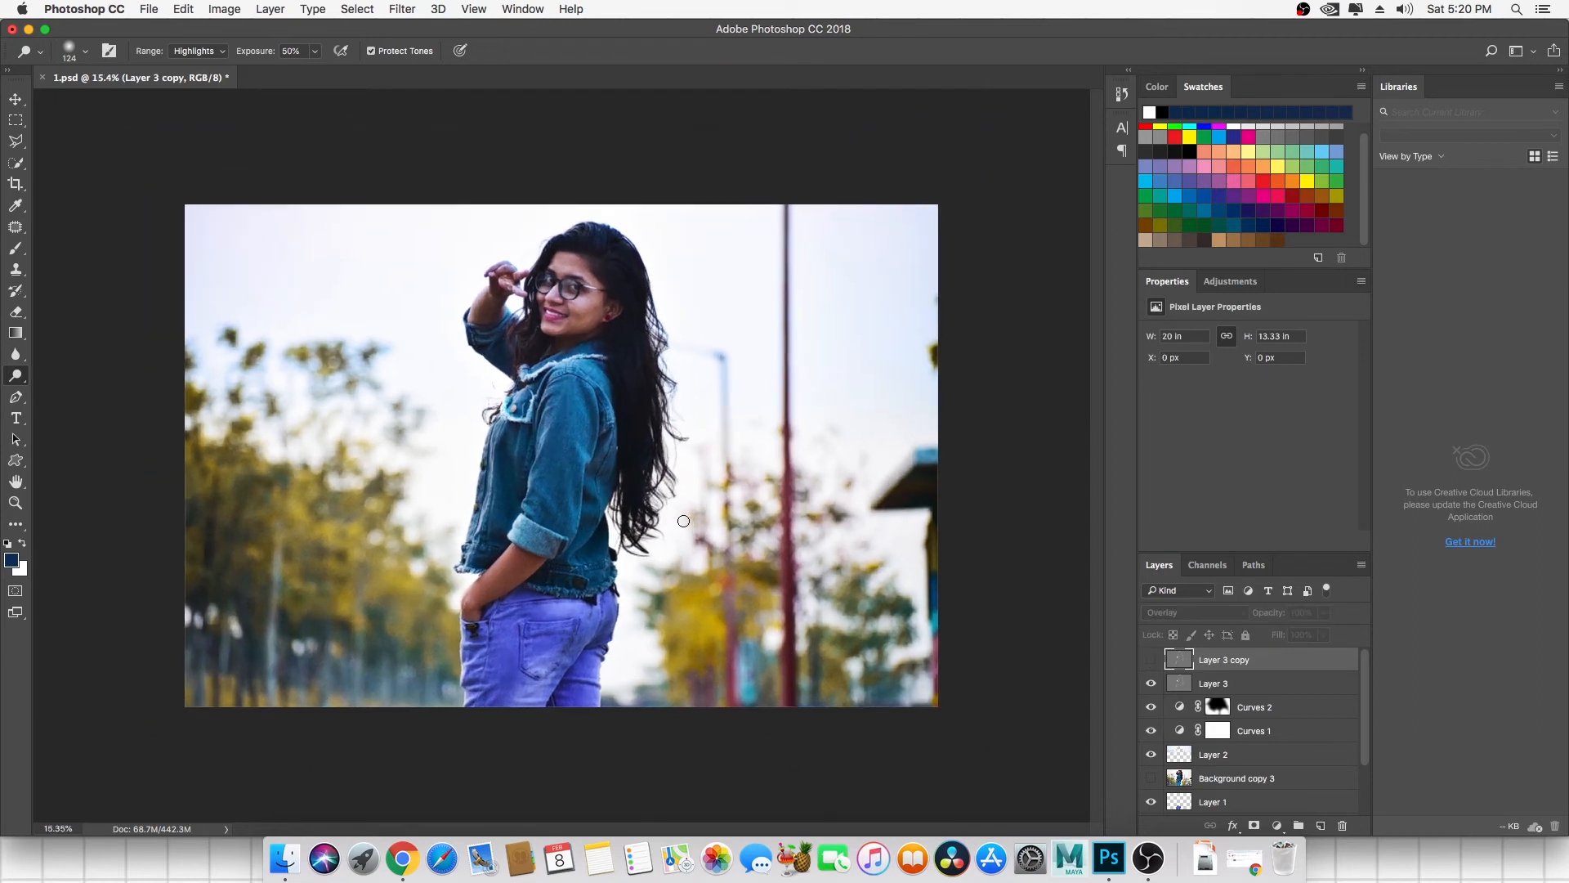
{"action": "scroll", "coordinate": [691, 517], "scroll_direction": "down", "scroll_amount": 2}
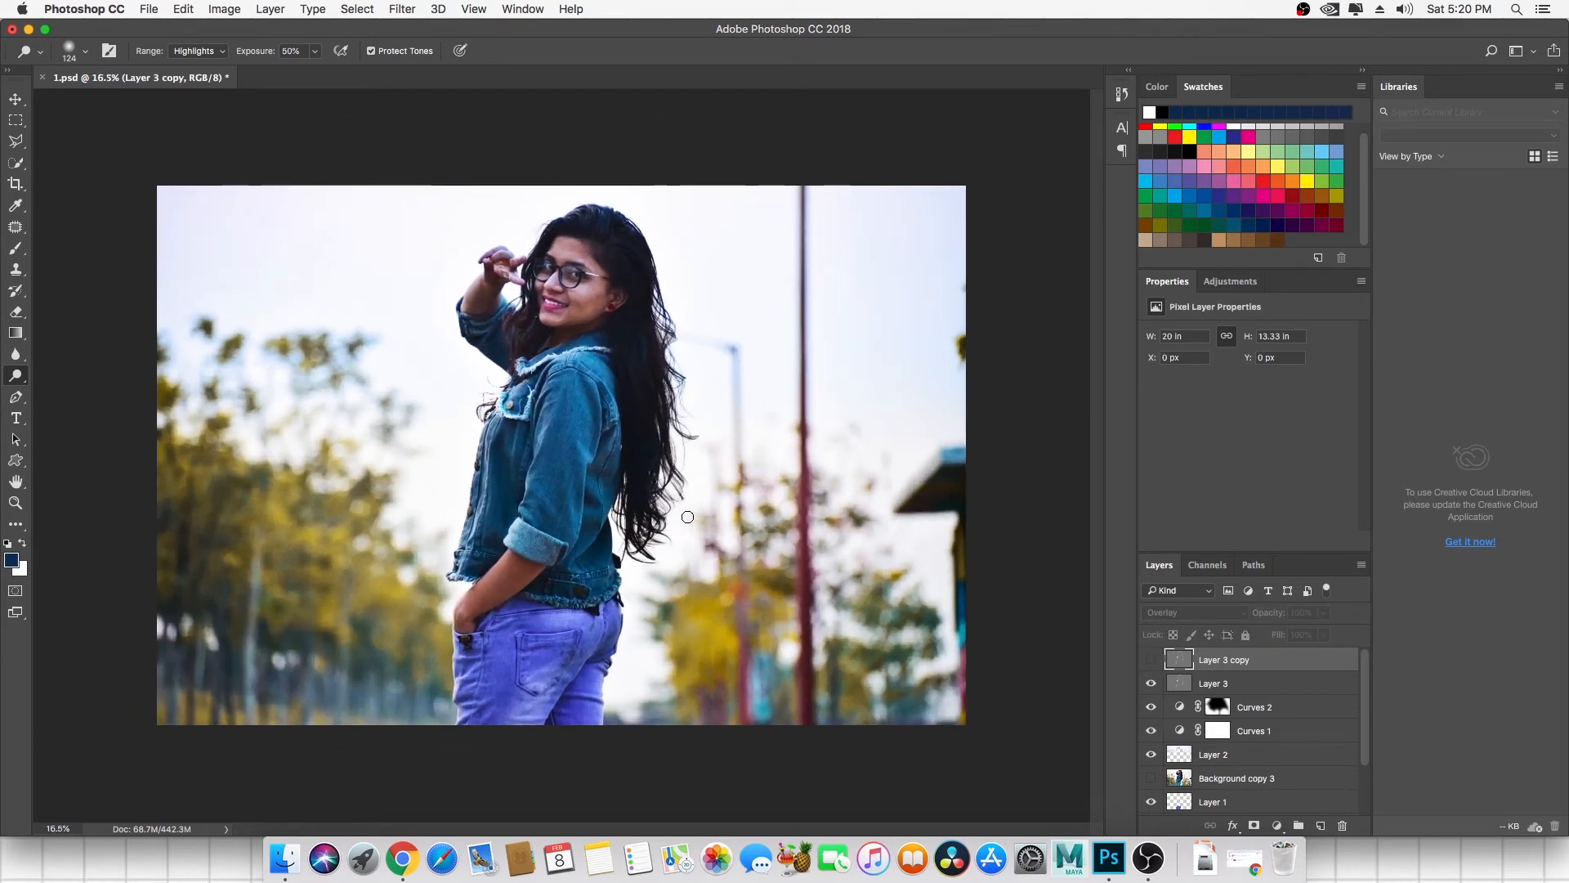
{"action": "scroll", "coordinate": [687, 517], "scroll_direction": "up", "scroll_amount": 2}
{"action": "scroll", "coordinate": [688, 516], "scroll_direction": "down", "scroll_amount": 1}
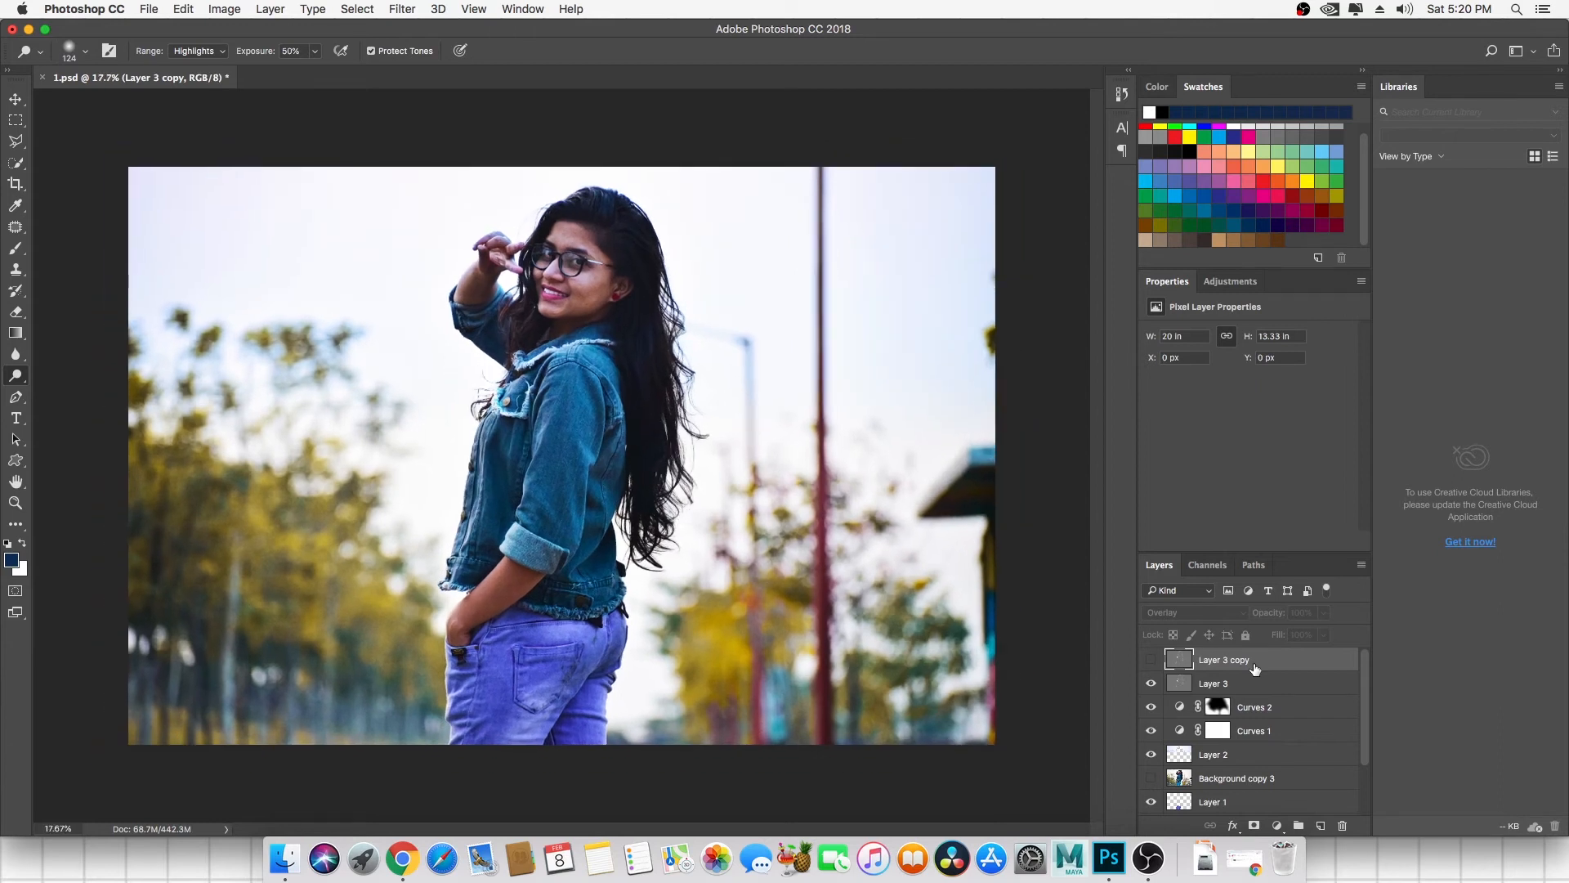
{"action": "left_click", "coordinate": [1152, 659]}
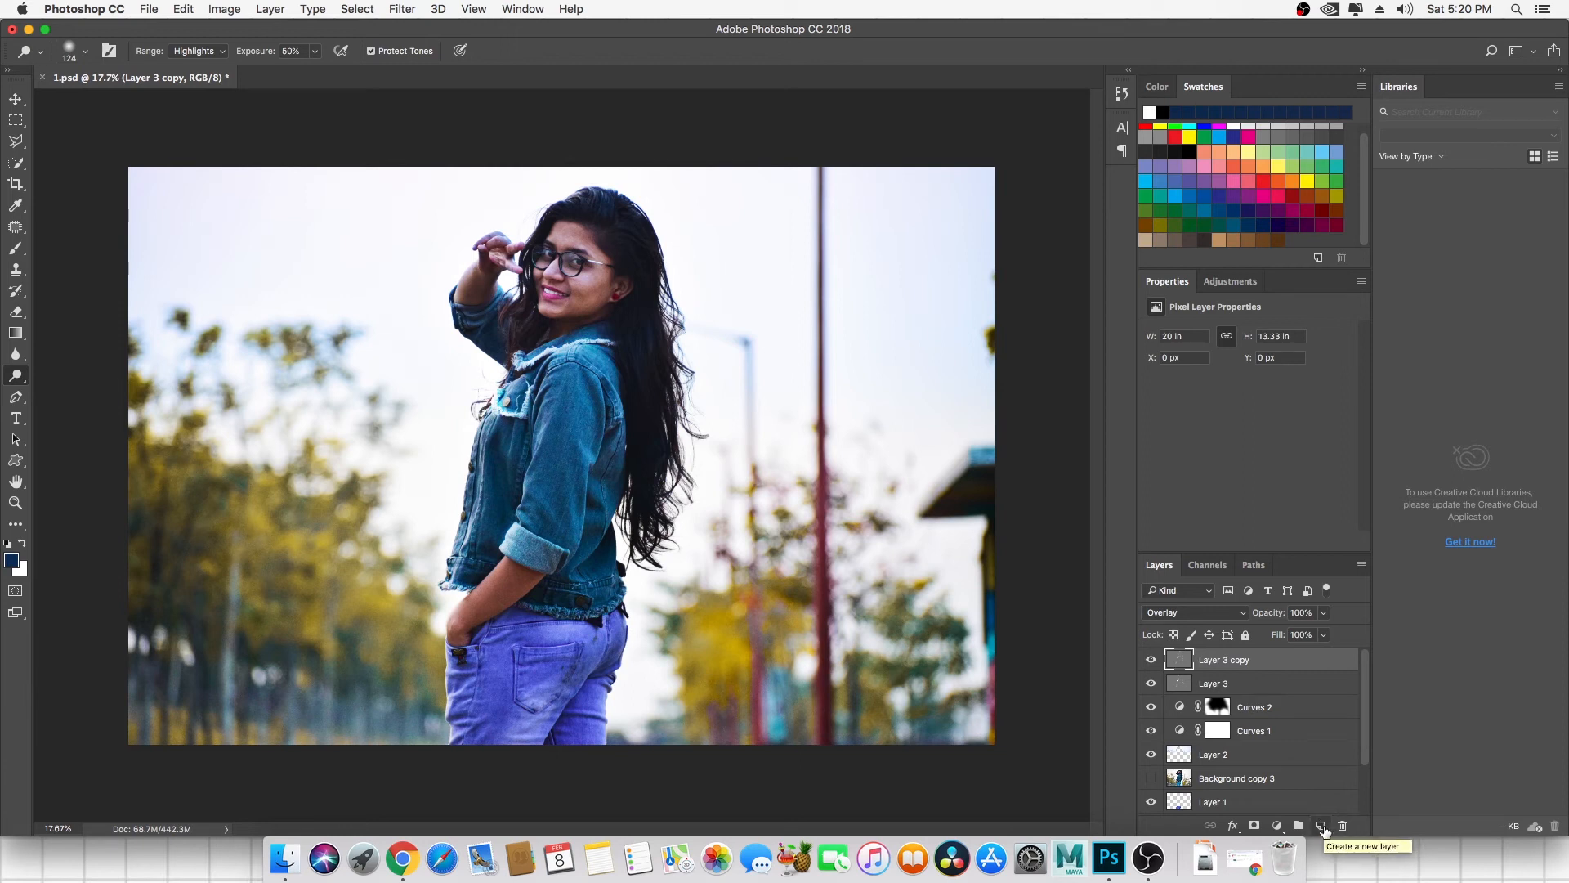
Add a new layer on top and draw an elliptical selection slightly larger than the photo around the subject.
{"action": "left_click", "coordinate": [1319, 828]}
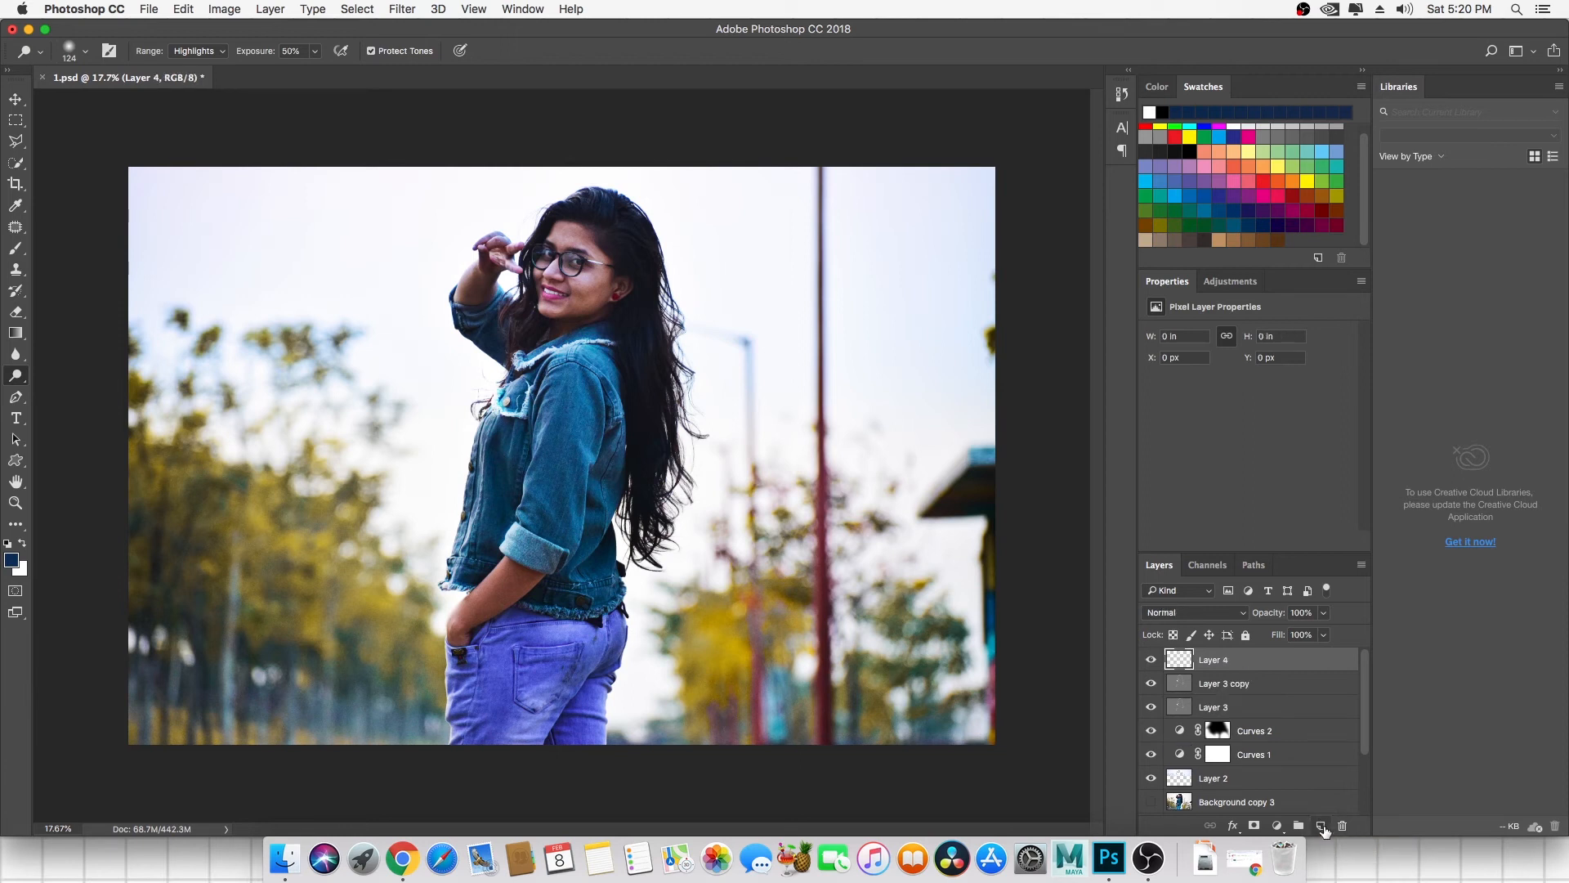
{"action": "left_click", "coordinate": [16, 121]}
{"action": "left_click", "coordinate": [145, 135]}
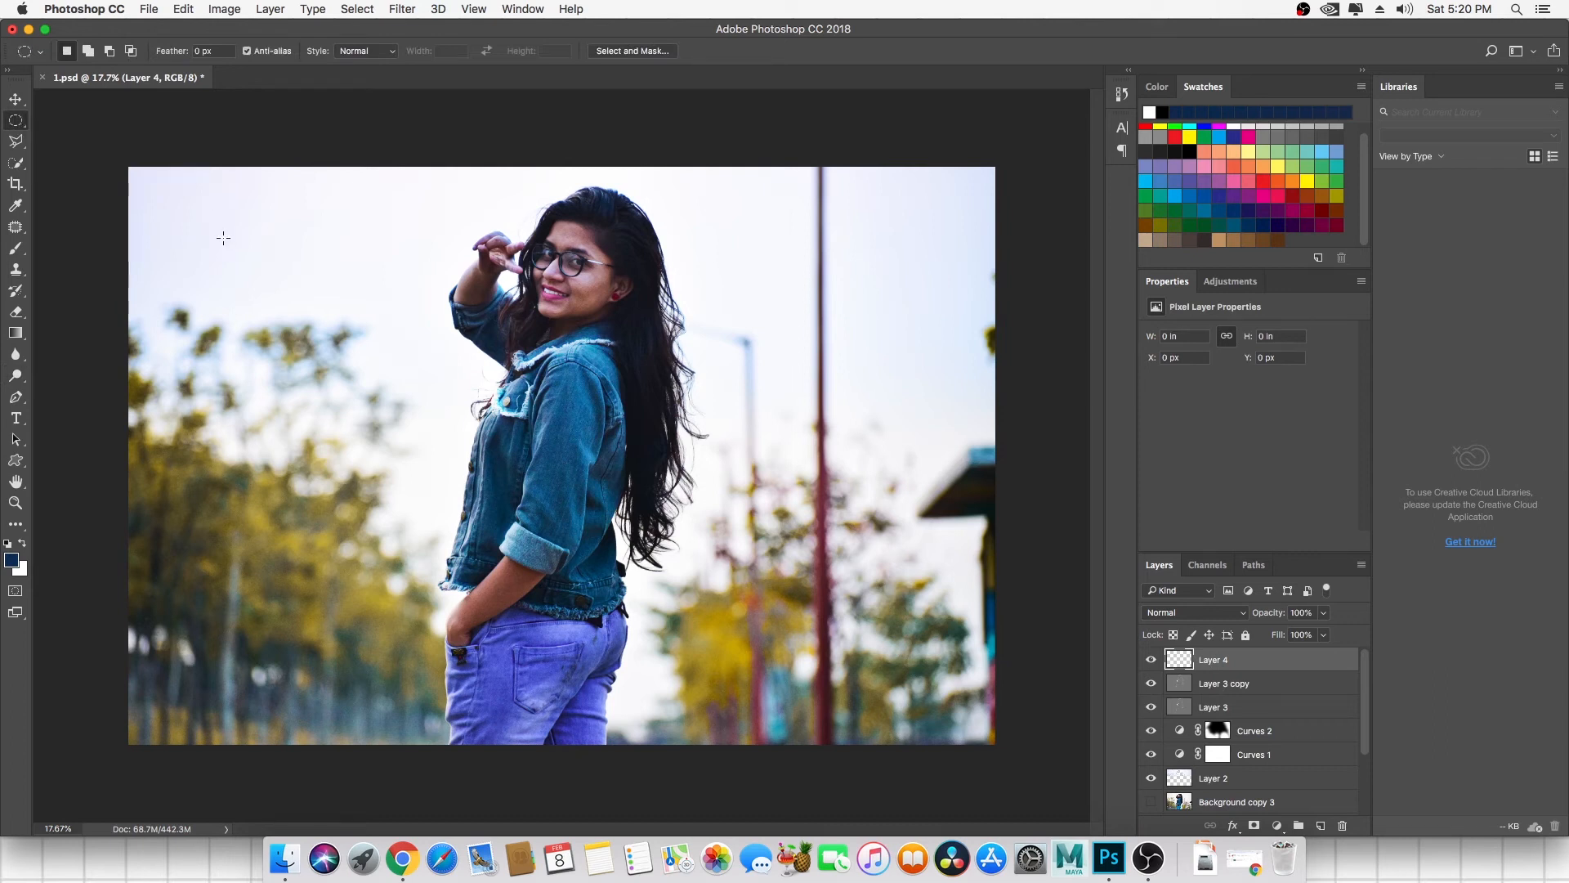
{"action": "left_click_drag", "start_coordinate": [98, 148], "coordinate": [1031, 807]}
Feather the elliptical selection by 200 pixels and invert it to select the corners.
{"action": "right_click", "coordinate": [519, 337]}
{"action": "left_click", "coordinate": [557, 370]}
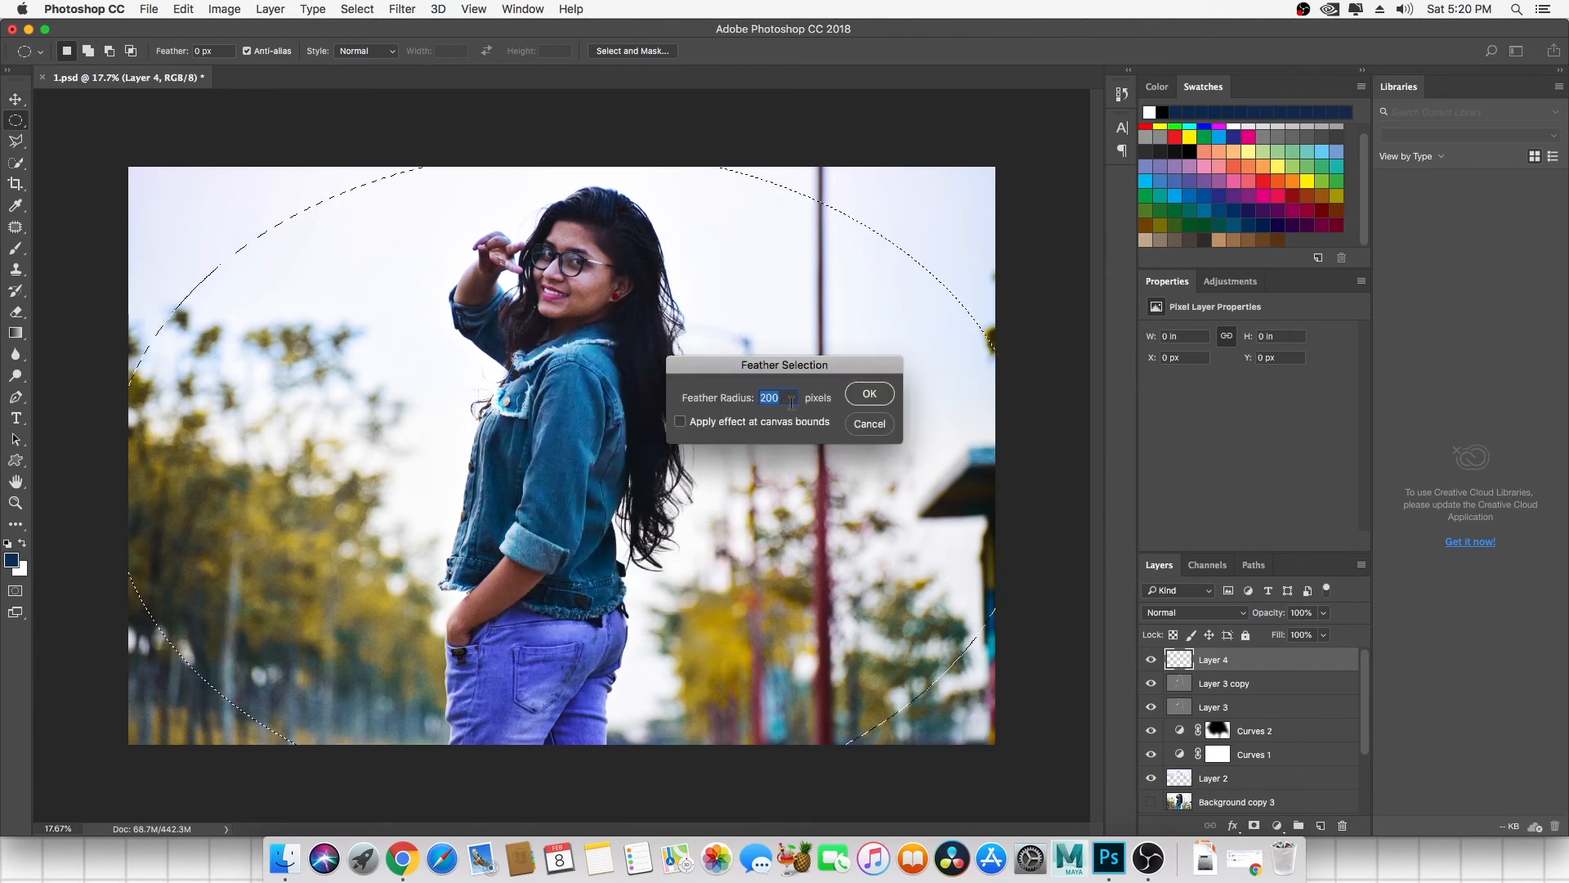
{"action": "left_click", "coordinate": [871, 394]}
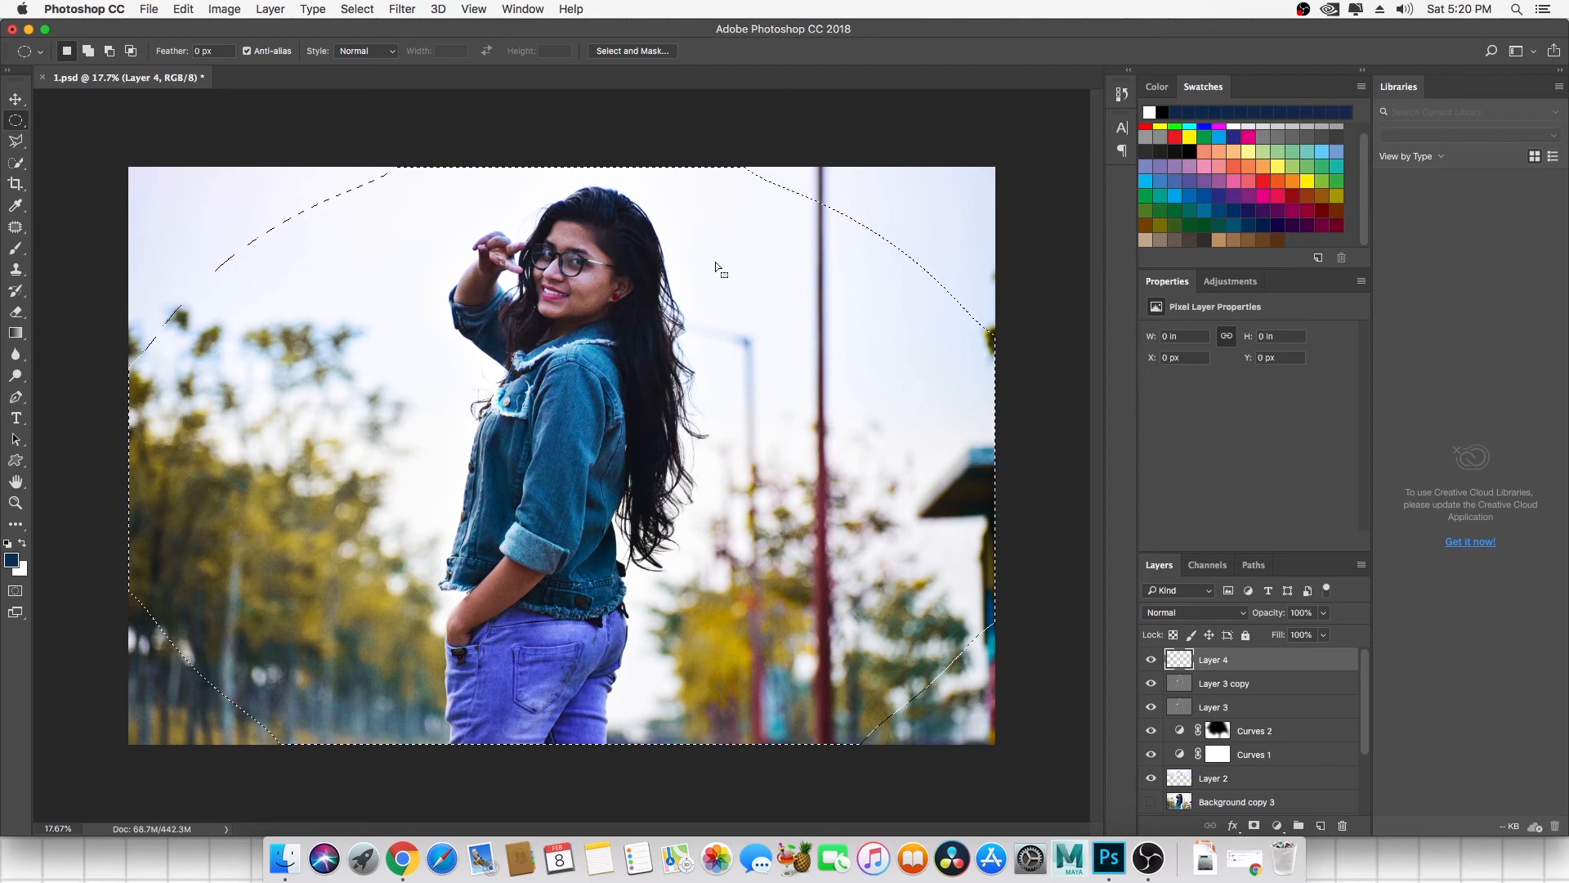
{"action": "right_click", "coordinate": [665, 237]}
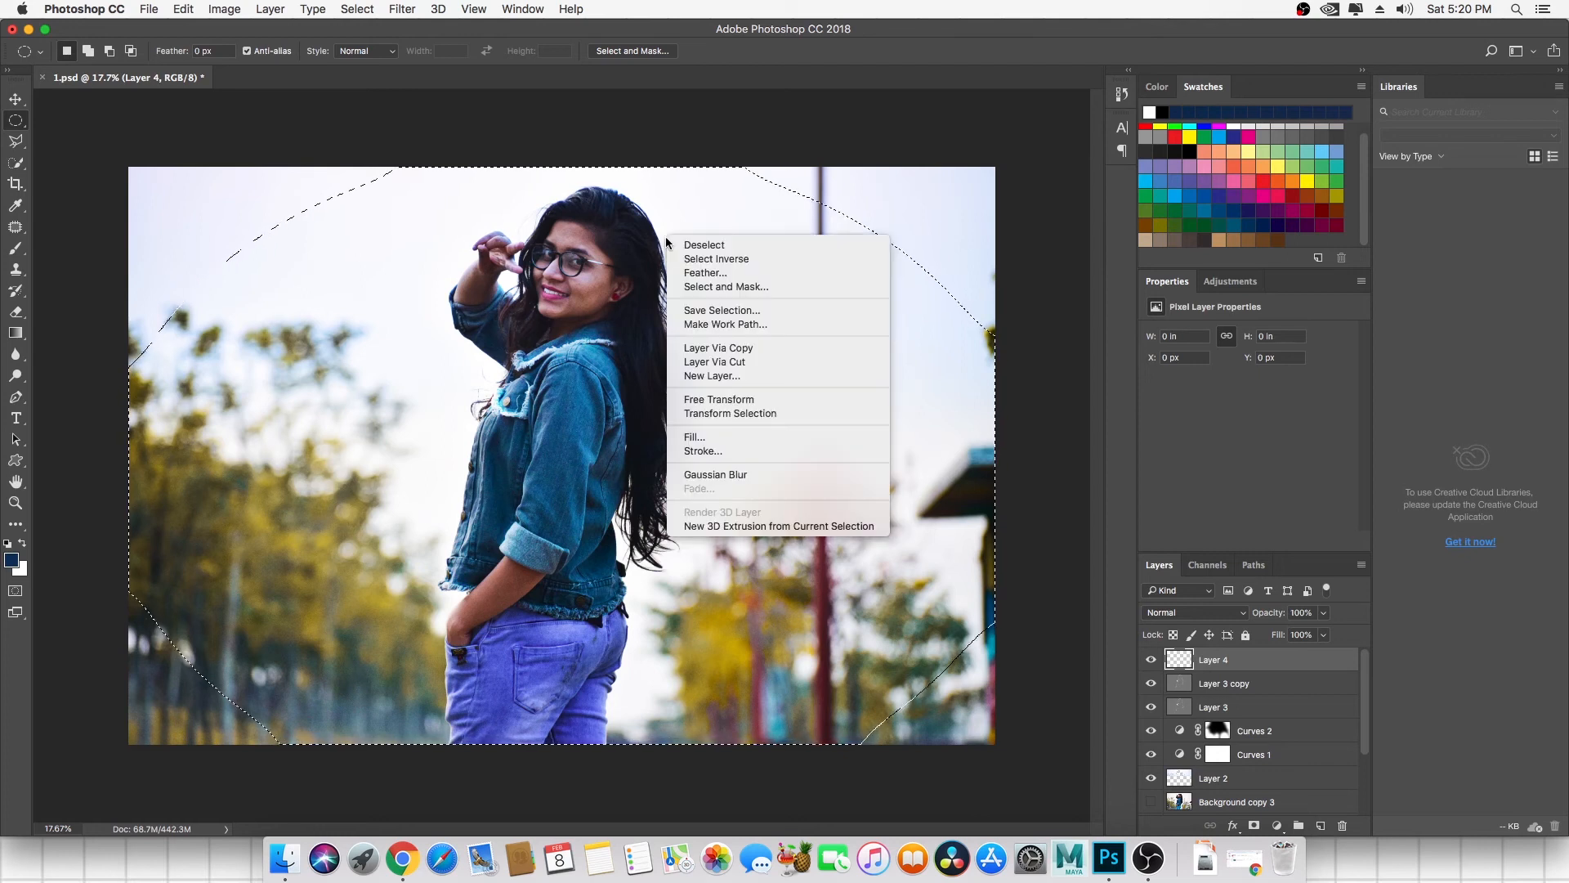
{"action": "left_click", "coordinate": [748, 259]}
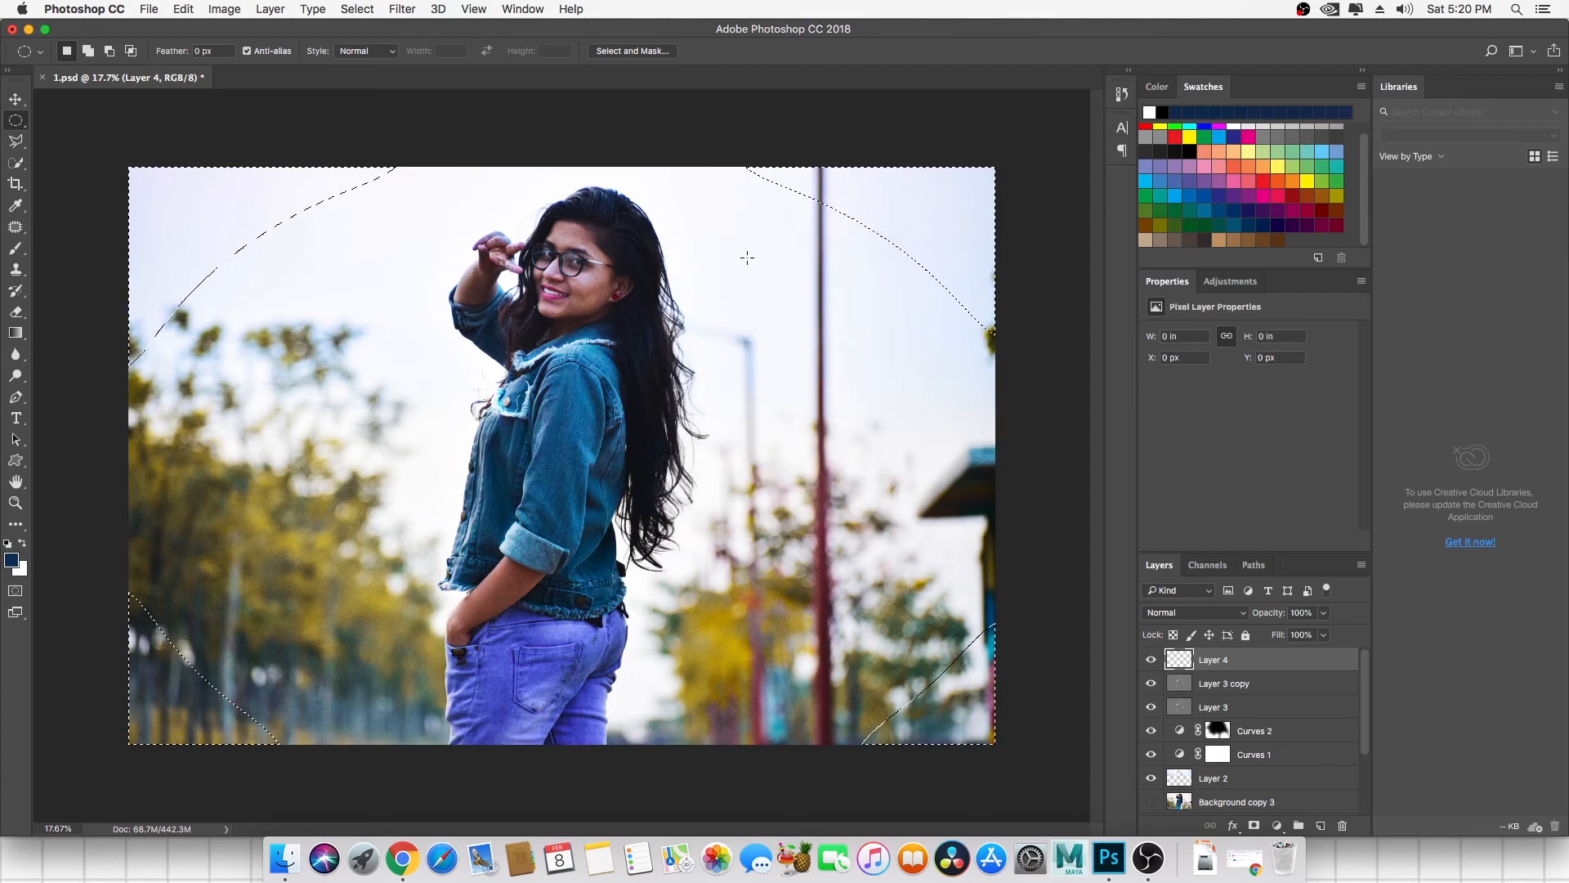
Set the foreground colour to a near-black navy blue.
{"action": "left_click", "coordinate": [12, 560]}
{"action": "left_click", "coordinate": [243, 530]}
{"action": "left_click_drag", "start_coordinate": [243, 531], "coordinate": [188, 542]}
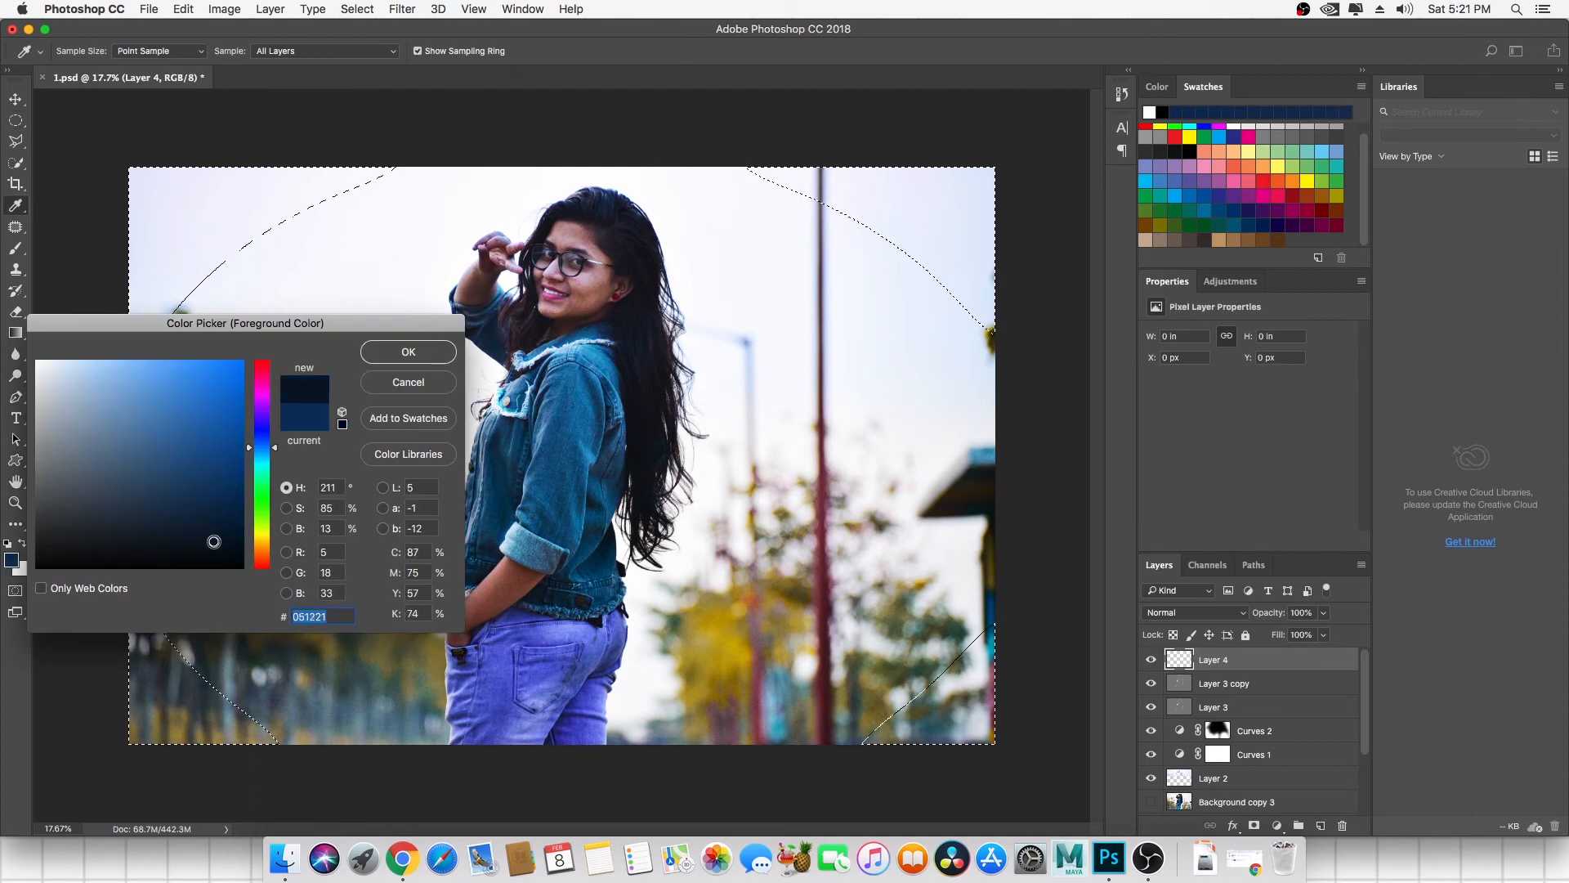
{"action": "left_click", "coordinate": [440, 351]}
Fill the selected corners on Layer 4 with the foreground colour, deselecting them, and set the layer's opacity to 15%.
{"action": "key", "text": "alt+BackSpace"}
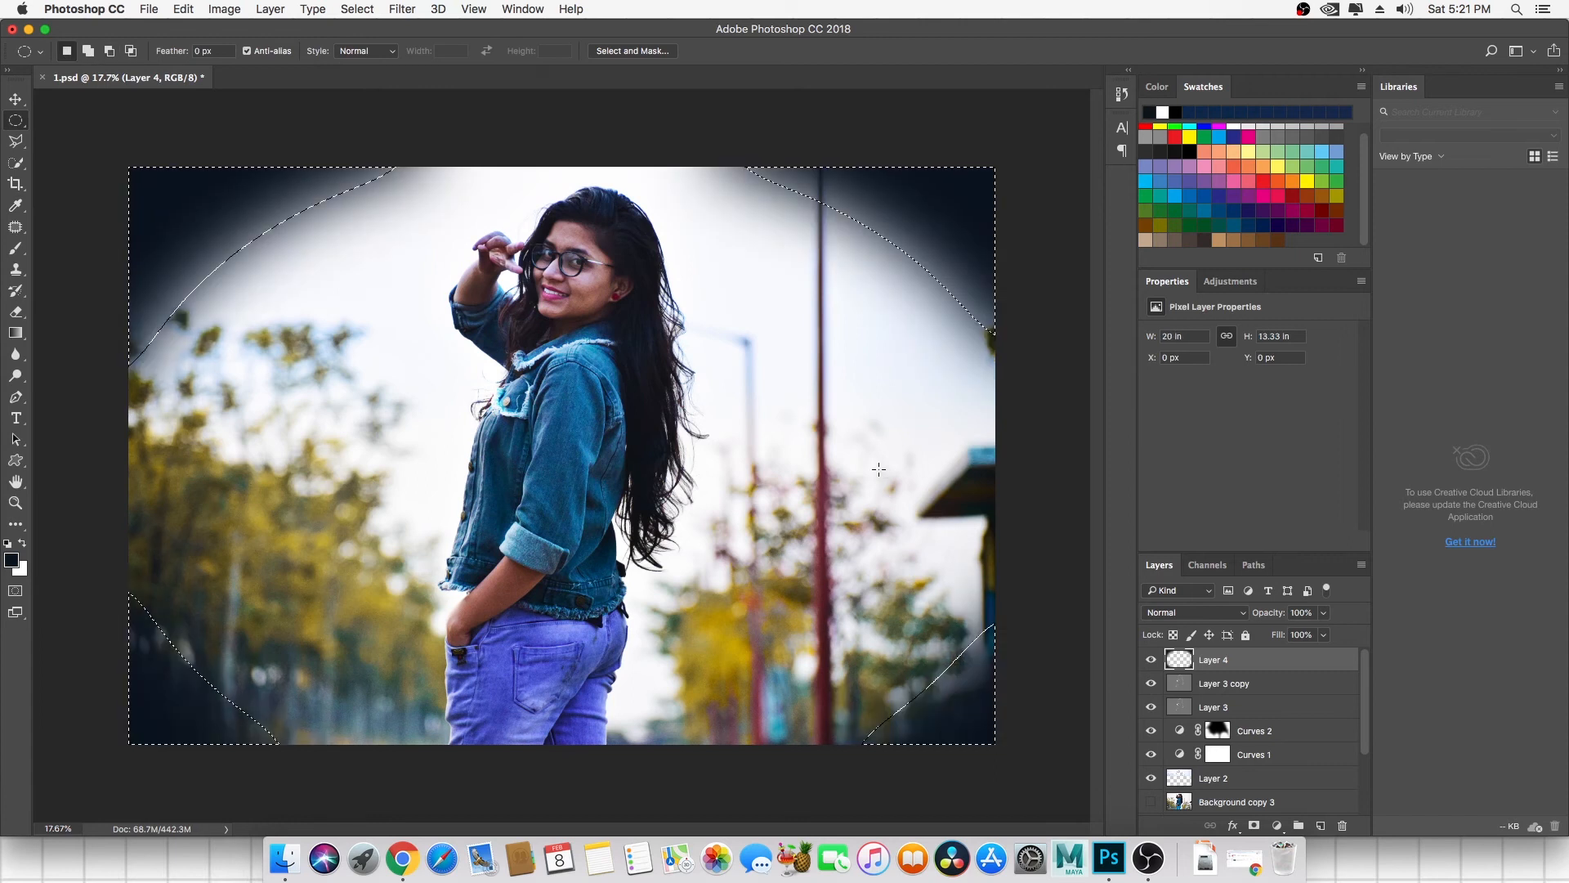
{"action": "key", "text": "super+d"}
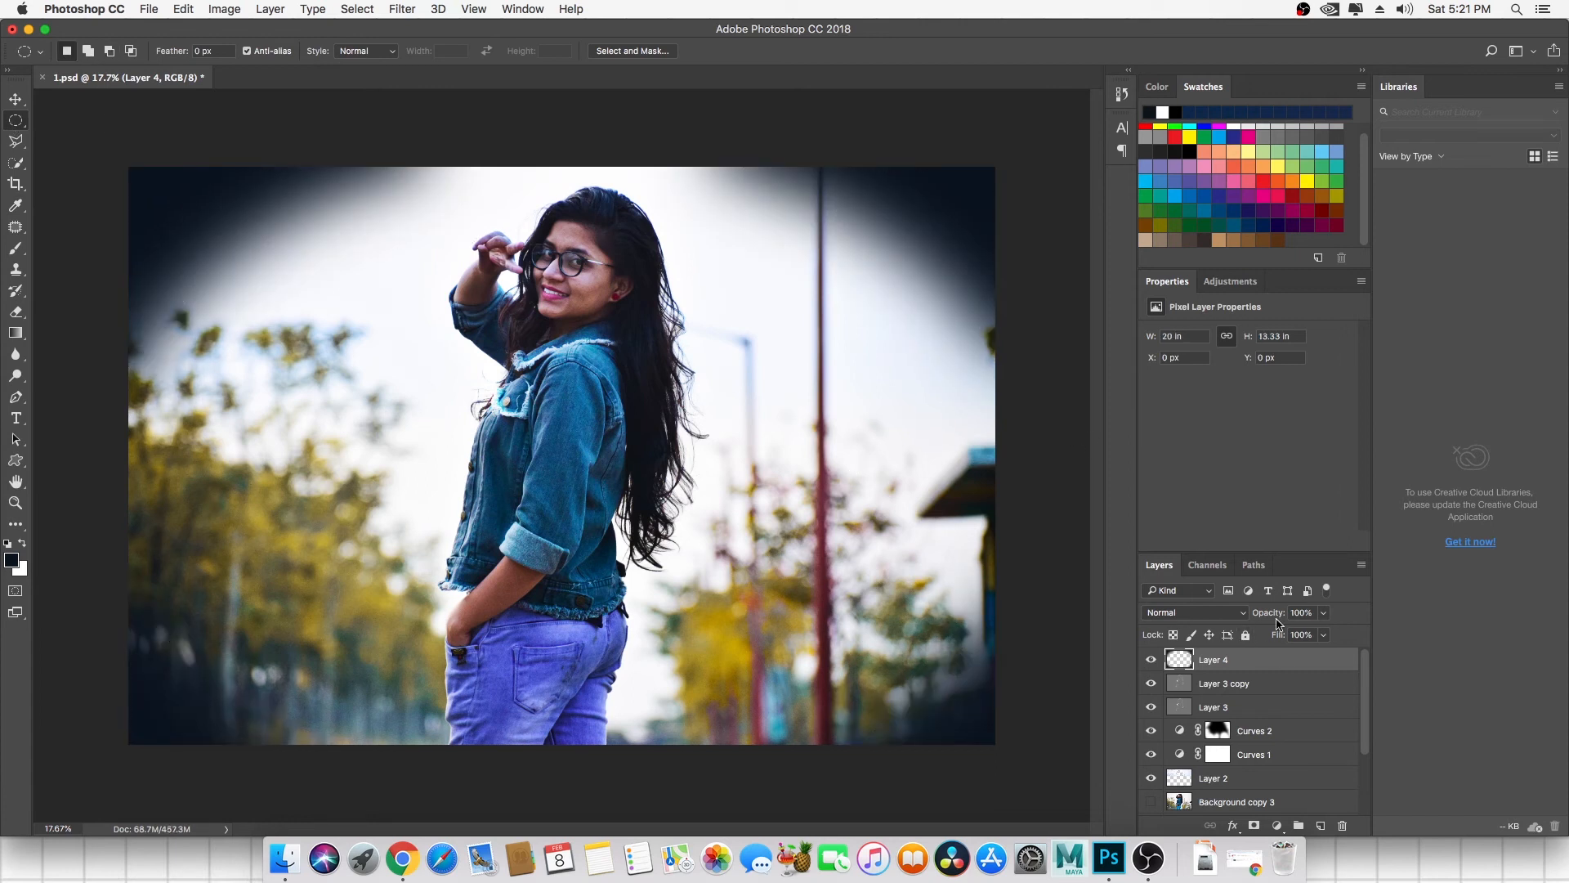
{"action": "left_click", "coordinate": [1324, 613]}
{"action": "left_click_drag", "start_coordinate": [1328, 632], "coordinate": [1258, 640]}
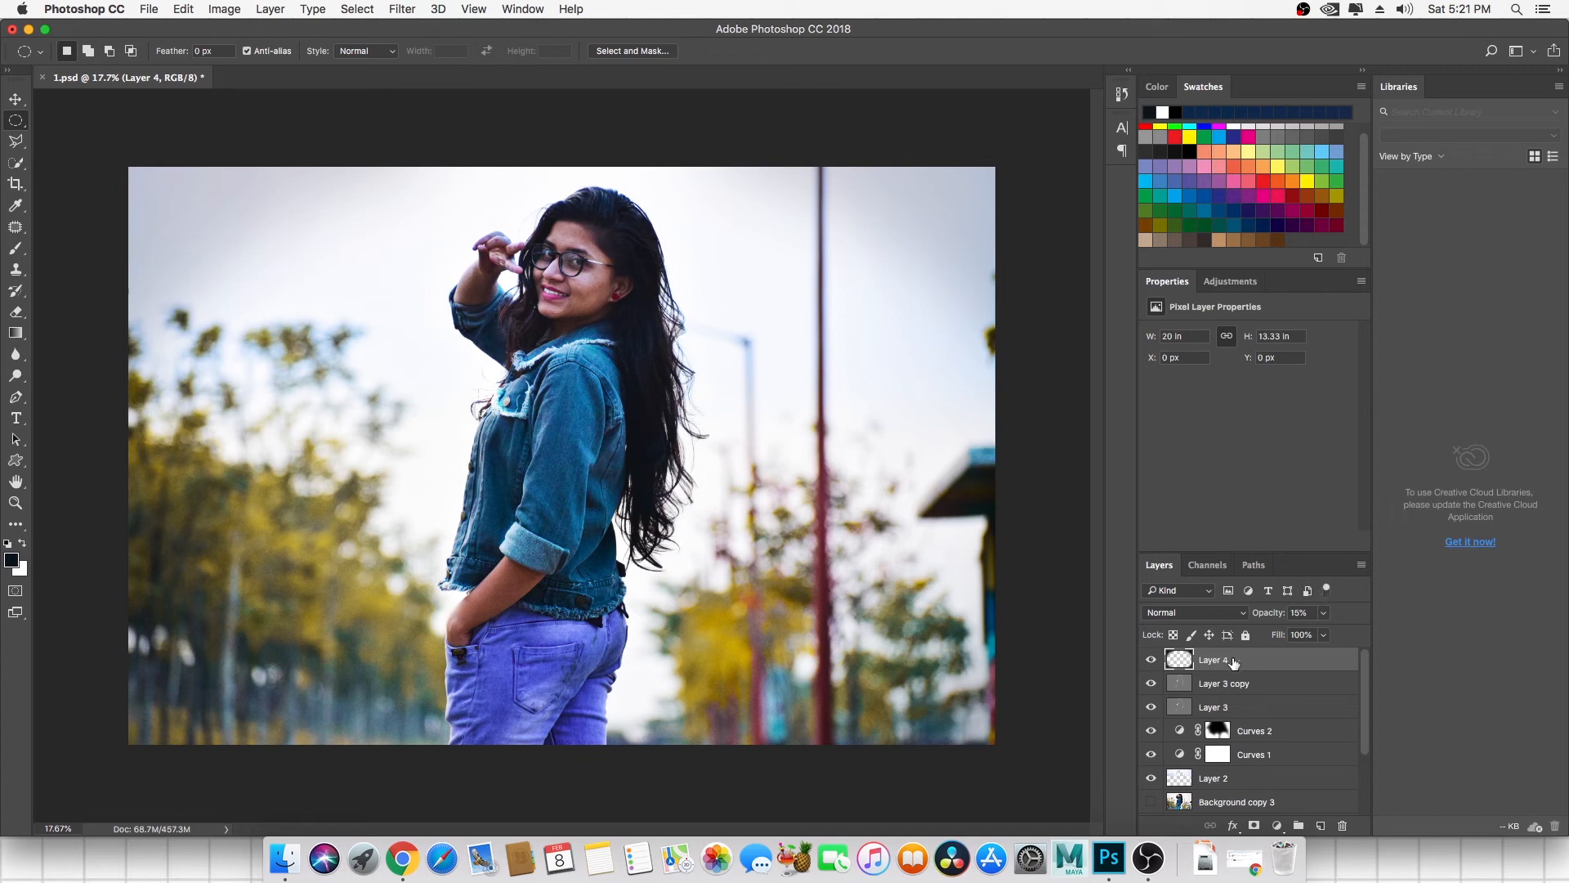
Add a new empty layer directly above Layer 3 copy, below the vignette layer.
{"action": "left_click", "coordinate": [1235, 683]}
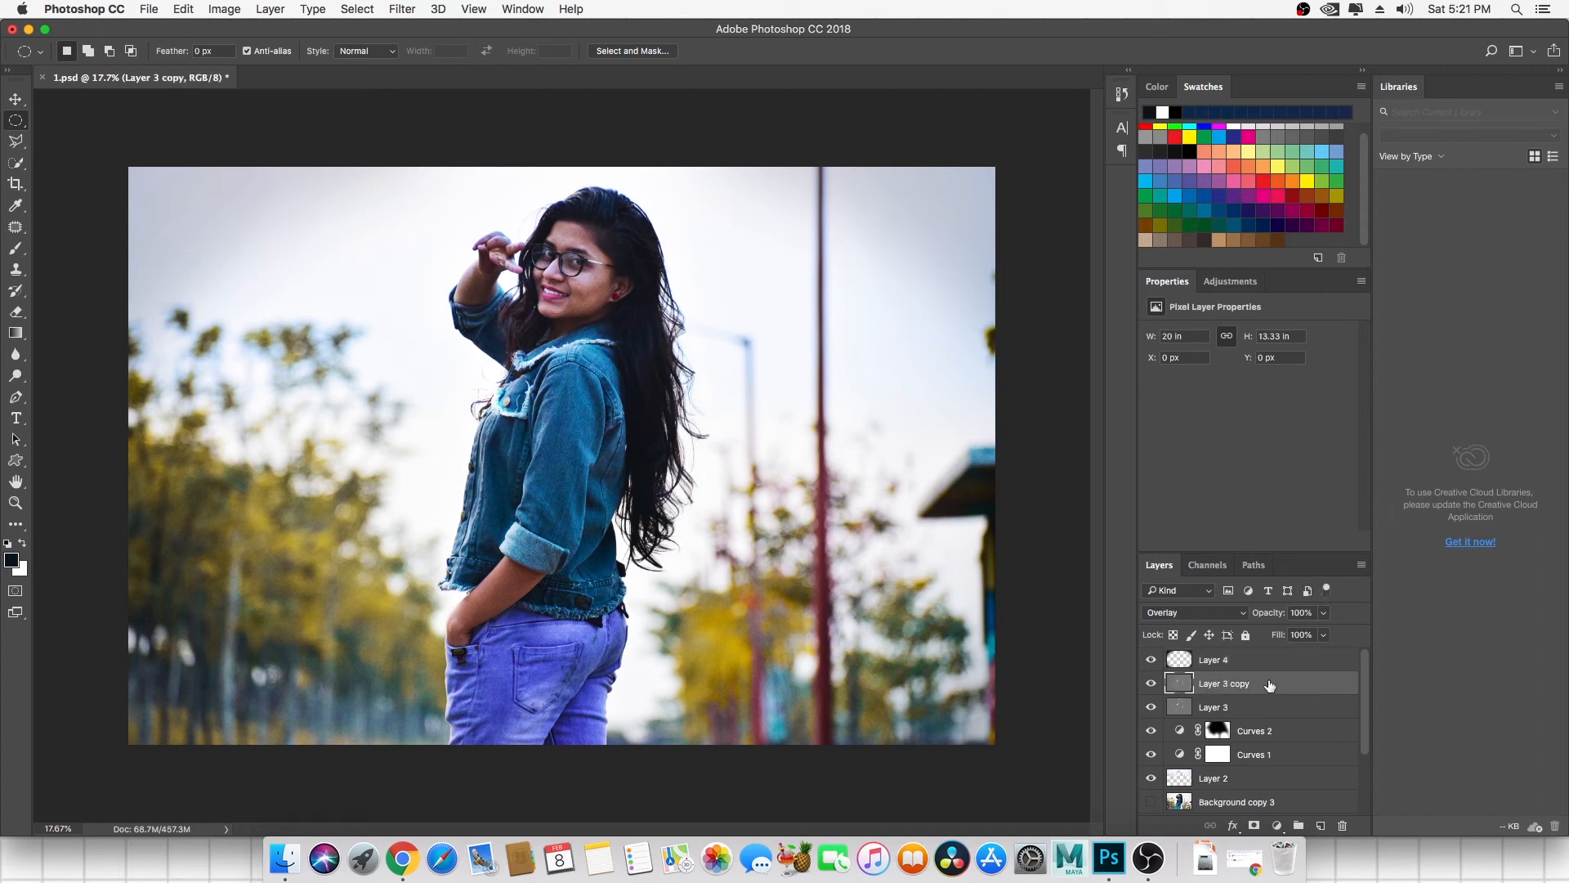
{"action": "left_click", "coordinate": [1321, 826]}
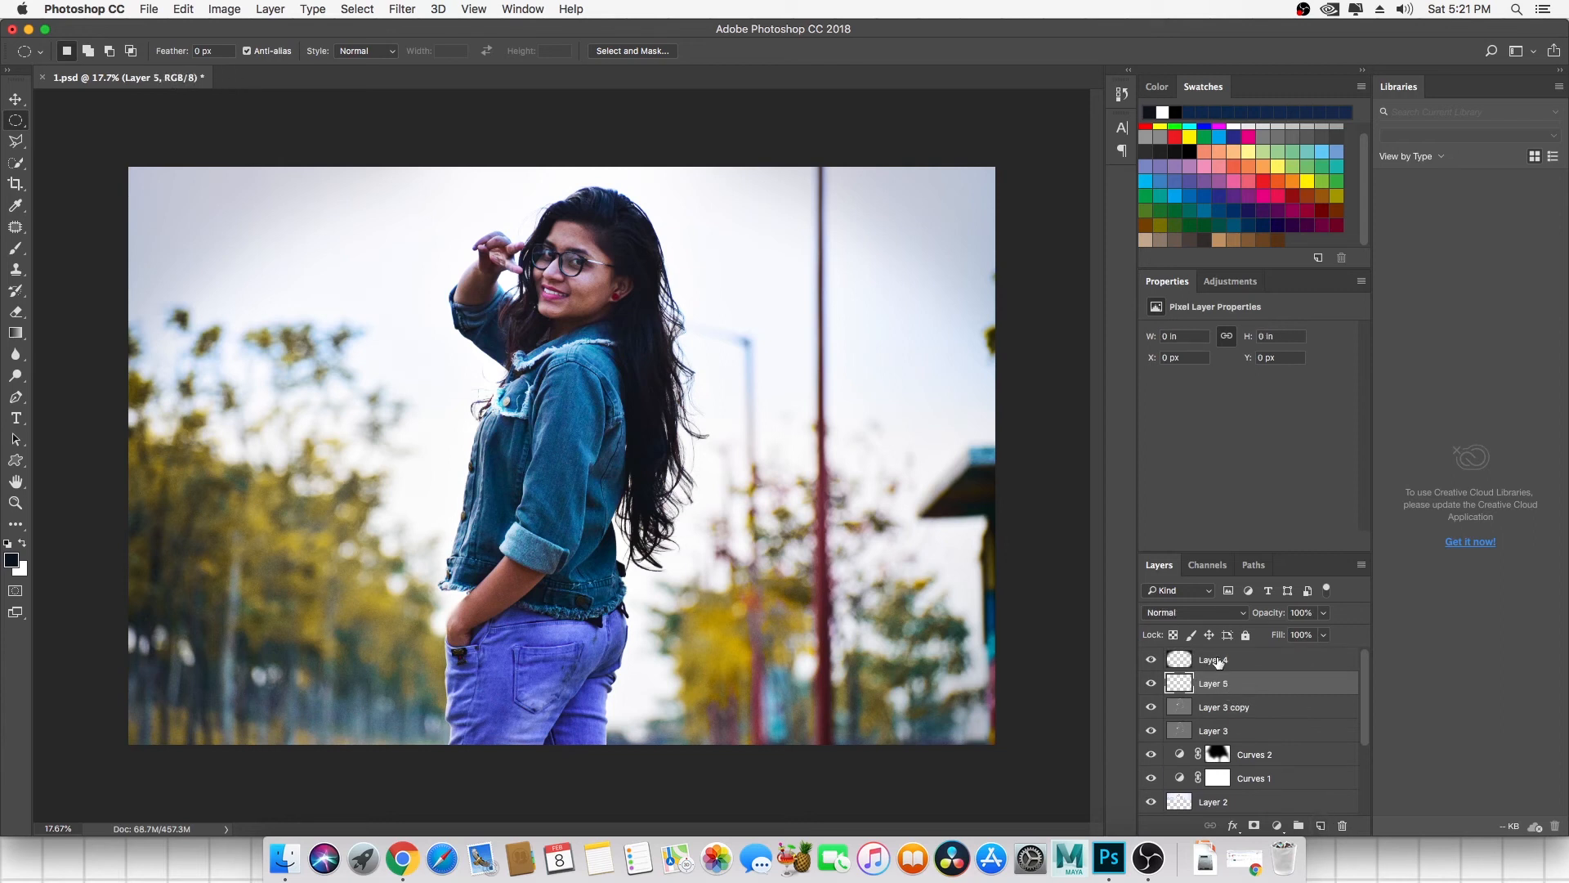
Compare the photo with and without the vignette on Layer 4, and move Layer 4 below Layer 5.
{"action": "left_click", "coordinate": [1218, 662]}
{"action": "left_click", "coordinate": [1151, 660]}
{"action": "left_click", "coordinate": [1150, 661]}
{"action": "left_click", "coordinate": [1149, 662]}
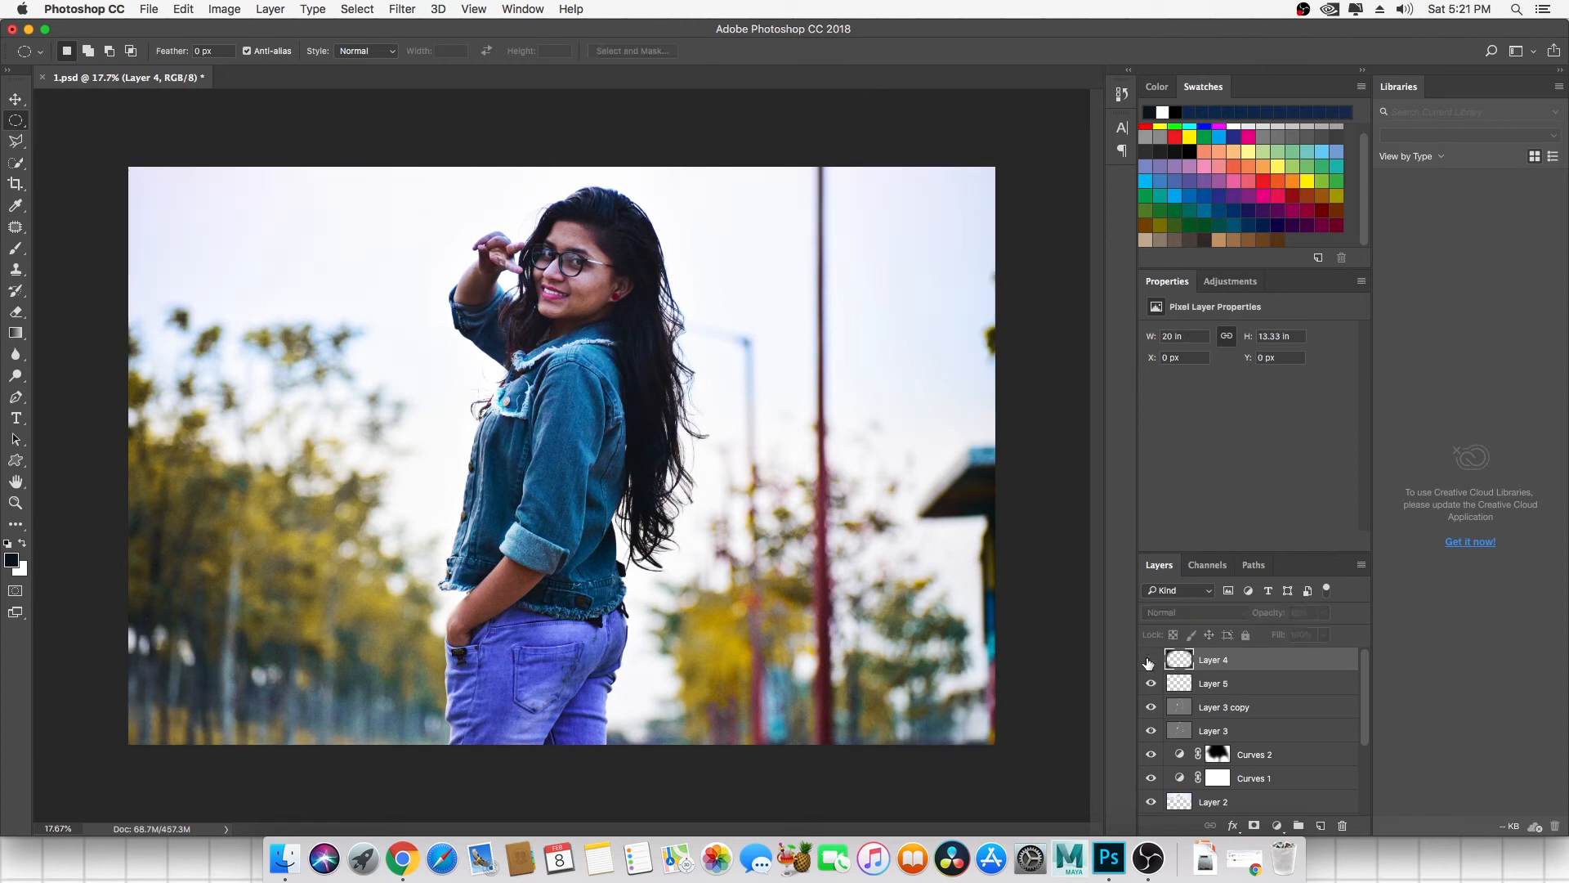
{"action": "left_click", "coordinate": [1150, 661]}
{"action": "left_click_drag", "start_coordinate": [1215, 663], "coordinate": [1213, 685]}
{"action": "left_click", "coordinate": [1218, 661]}
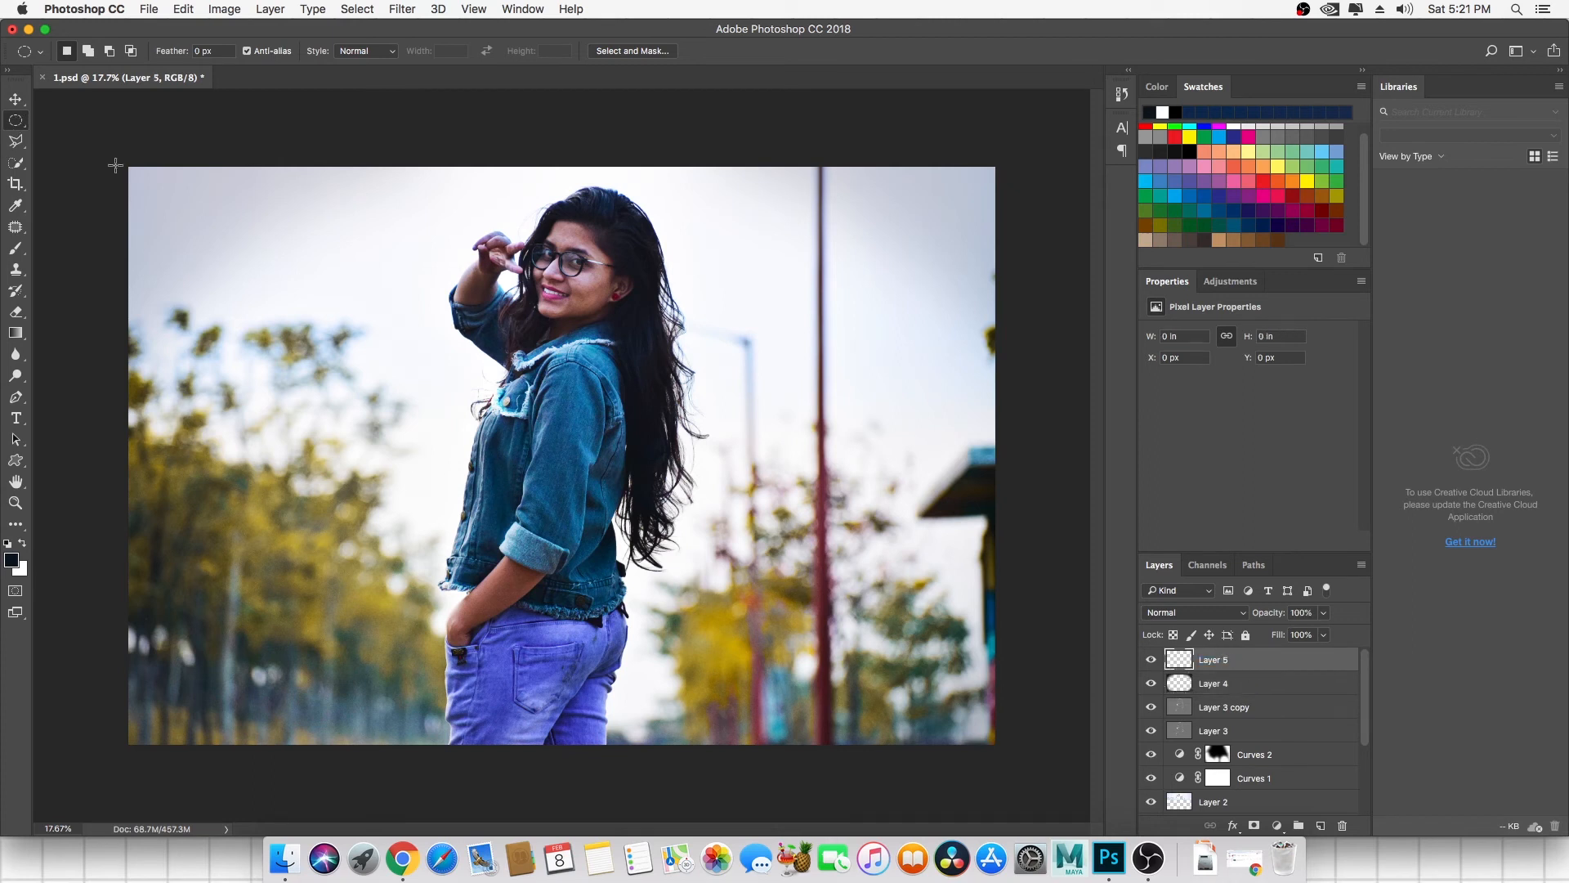
Duplicate the Background copy layer and move the duplicate up between Layer 5 and Layer 4.
{"action": "scroll", "coordinate": [1218, 760], "scroll_direction": "down", "scroll_amount": 2}
{"action": "left_click", "coordinate": [1212, 794]}
{"action": "left_click", "coordinate": [1226, 771]}
{"action": "left_click", "coordinate": [1221, 795]}
{"action": "scroll", "coordinate": [1223, 790], "scroll_direction": "down", "scroll_amount": 2}
{"action": "scroll", "coordinate": [1209, 762], "scroll_direction": "down", "scroll_amount": 2}
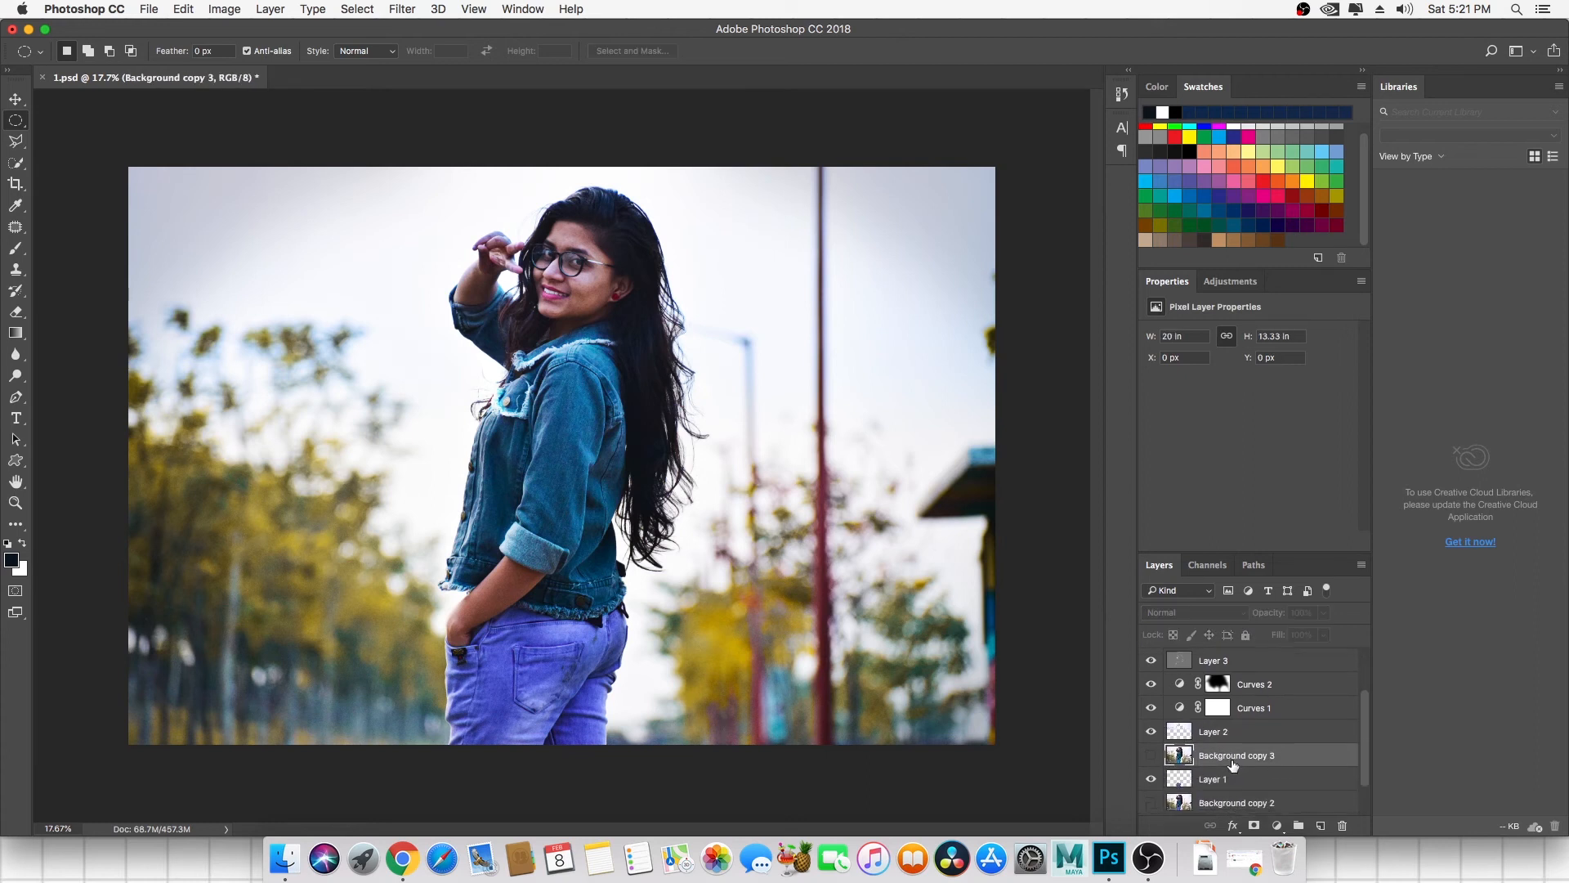
{"action": "left_click", "coordinate": [1224, 798]}
{"action": "scroll", "coordinate": [1221, 797], "scroll_direction": "down", "scroll_amount": 1}
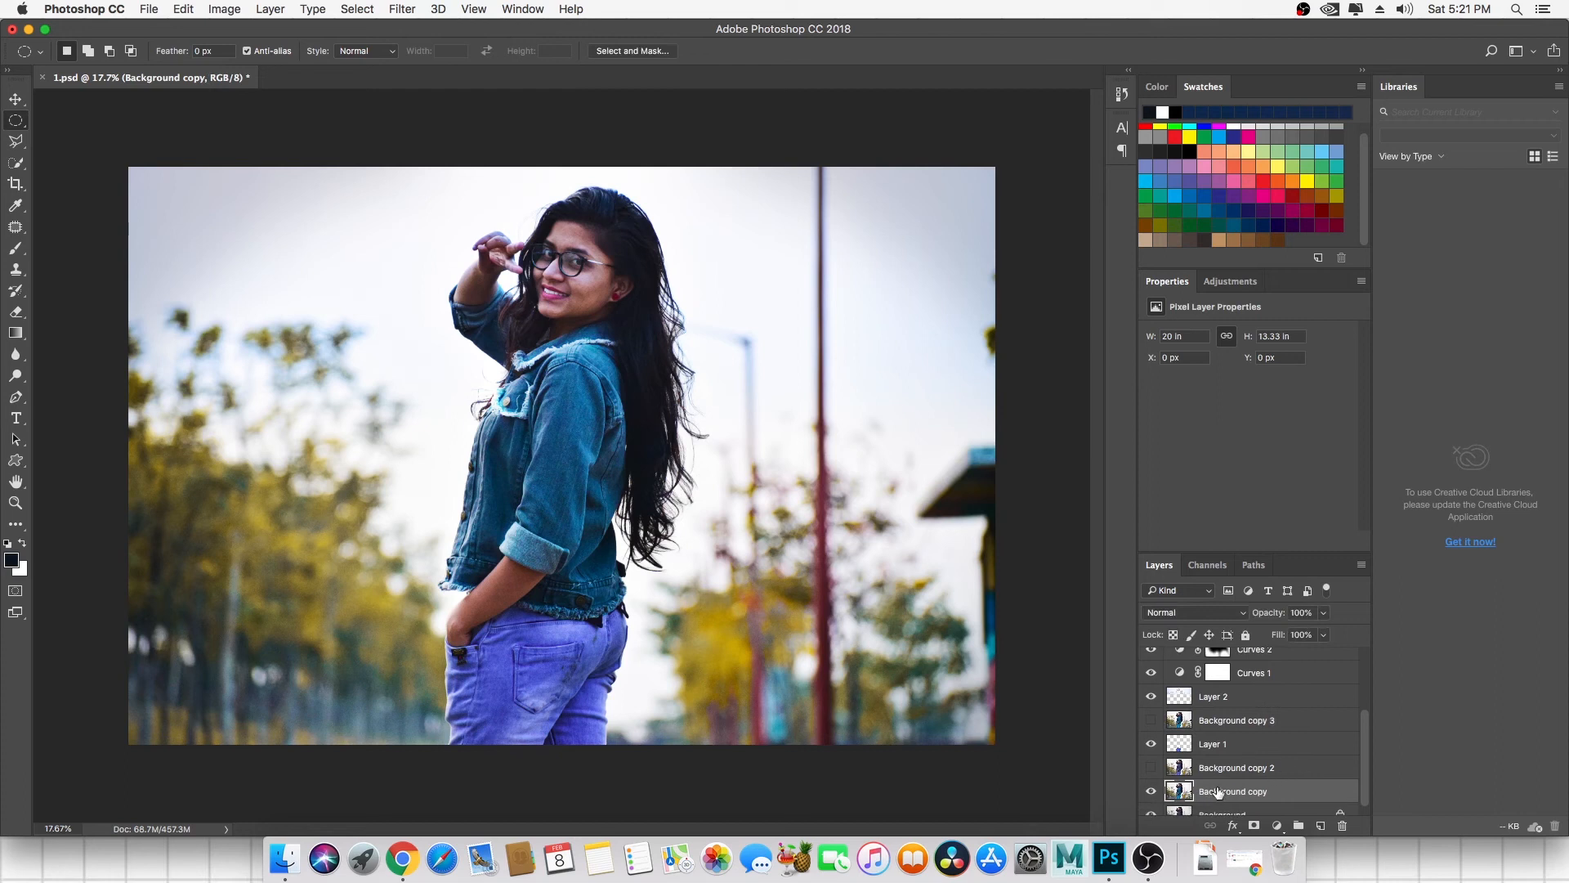
{"action": "key", "text": "super+j"}
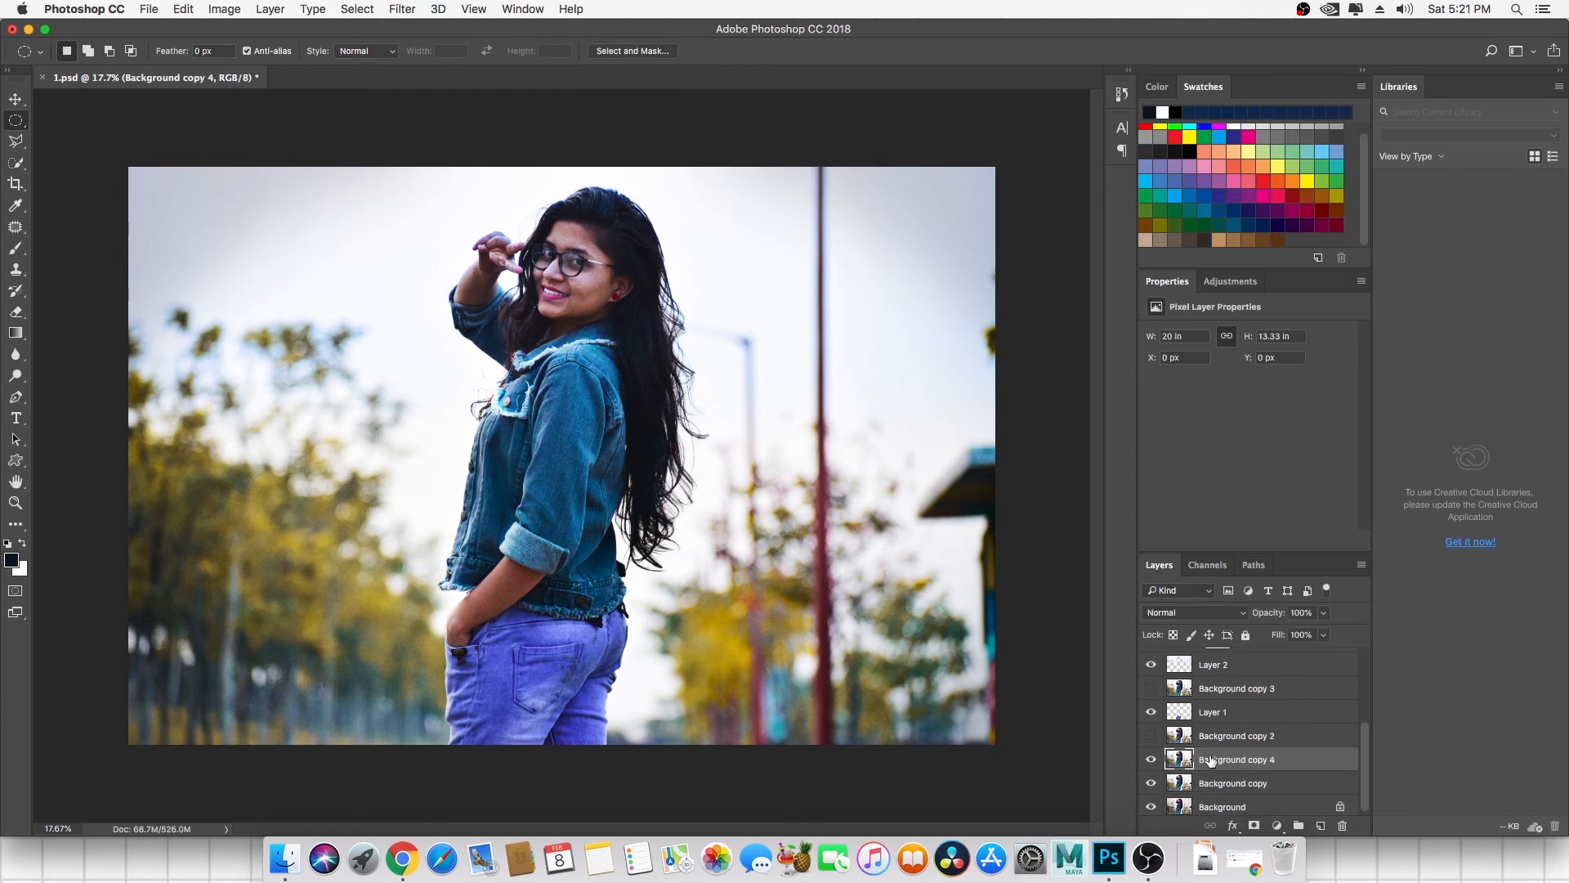
{"action": "left_click_drag", "start_coordinate": [1213, 762], "coordinate": [1229, 669]}
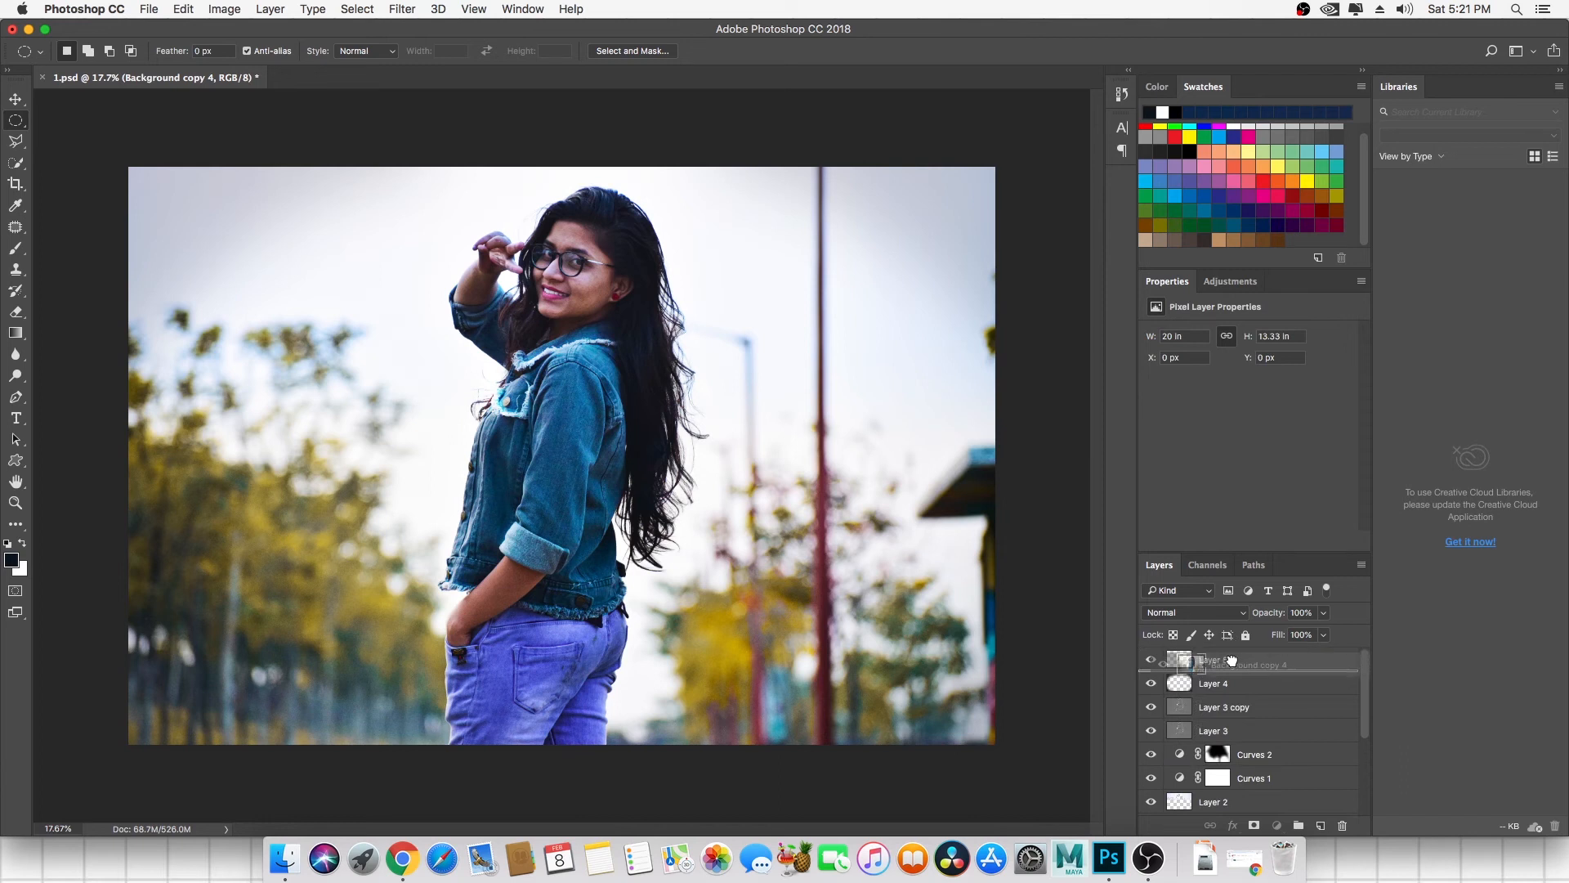
{"action": "left_click_drag", "start_coordinate": [66, 102], "coordinate": [473, 502]}
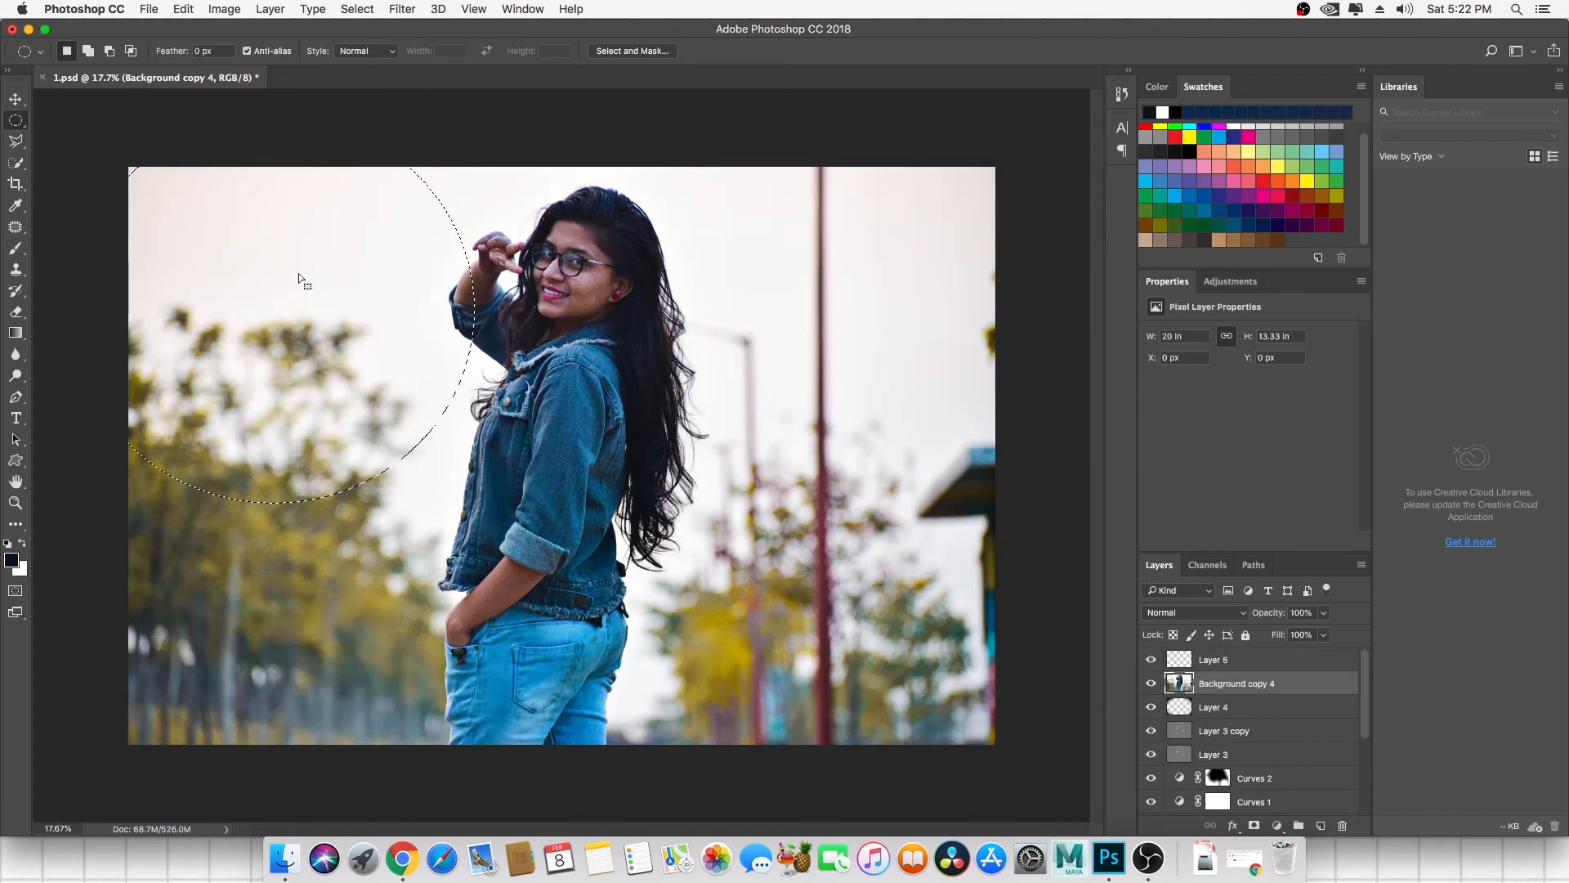
{"action": "right_click", "coordinate": [300, 273]}
{"action": "left_click", "coordinate": [368, 310]}
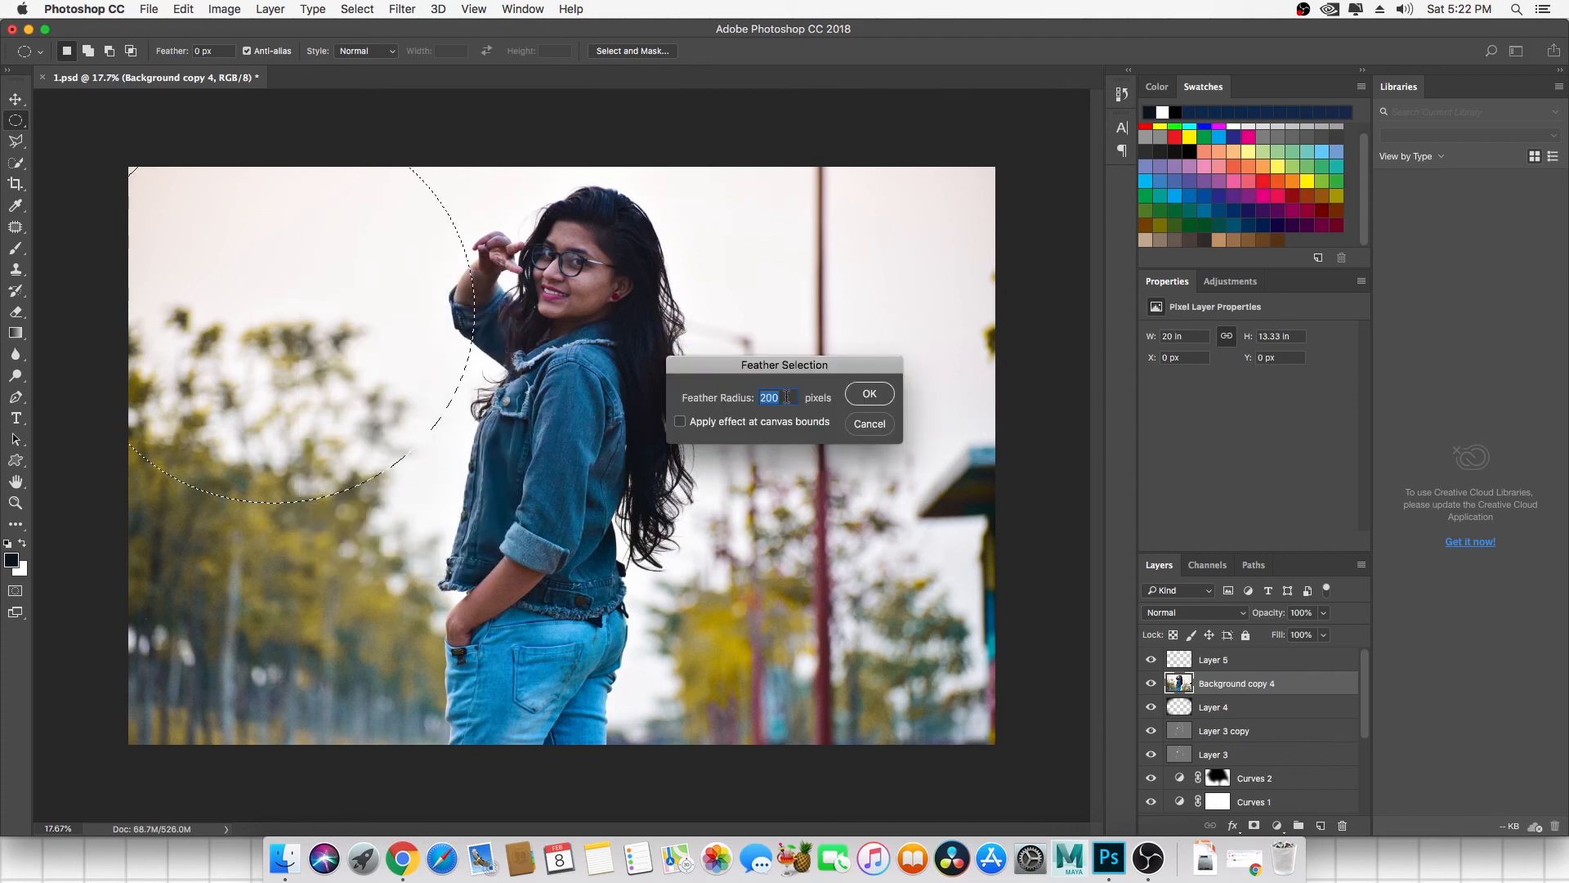
{"action": "left_click", "coordinate": [868, 396]}
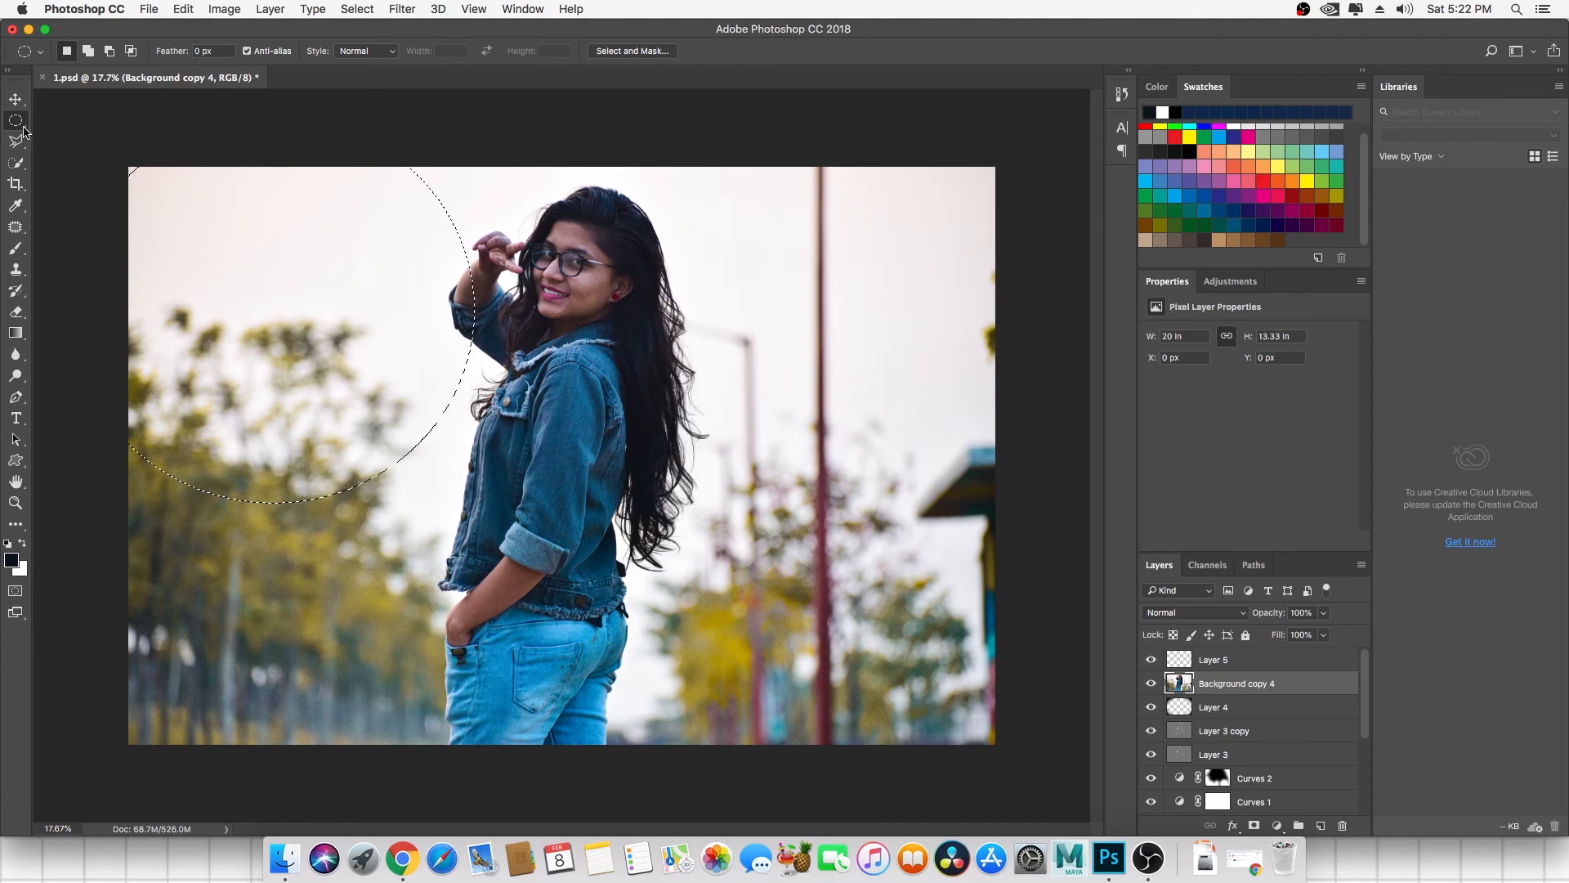
{"action": "left_click", "coordinate": [556, 225]}
Add a layer mask to Background copy 4 and draw a large circular selection over the photo's upper-left corner.
{"action": "left_click", "coordinate": [1254, 826]}
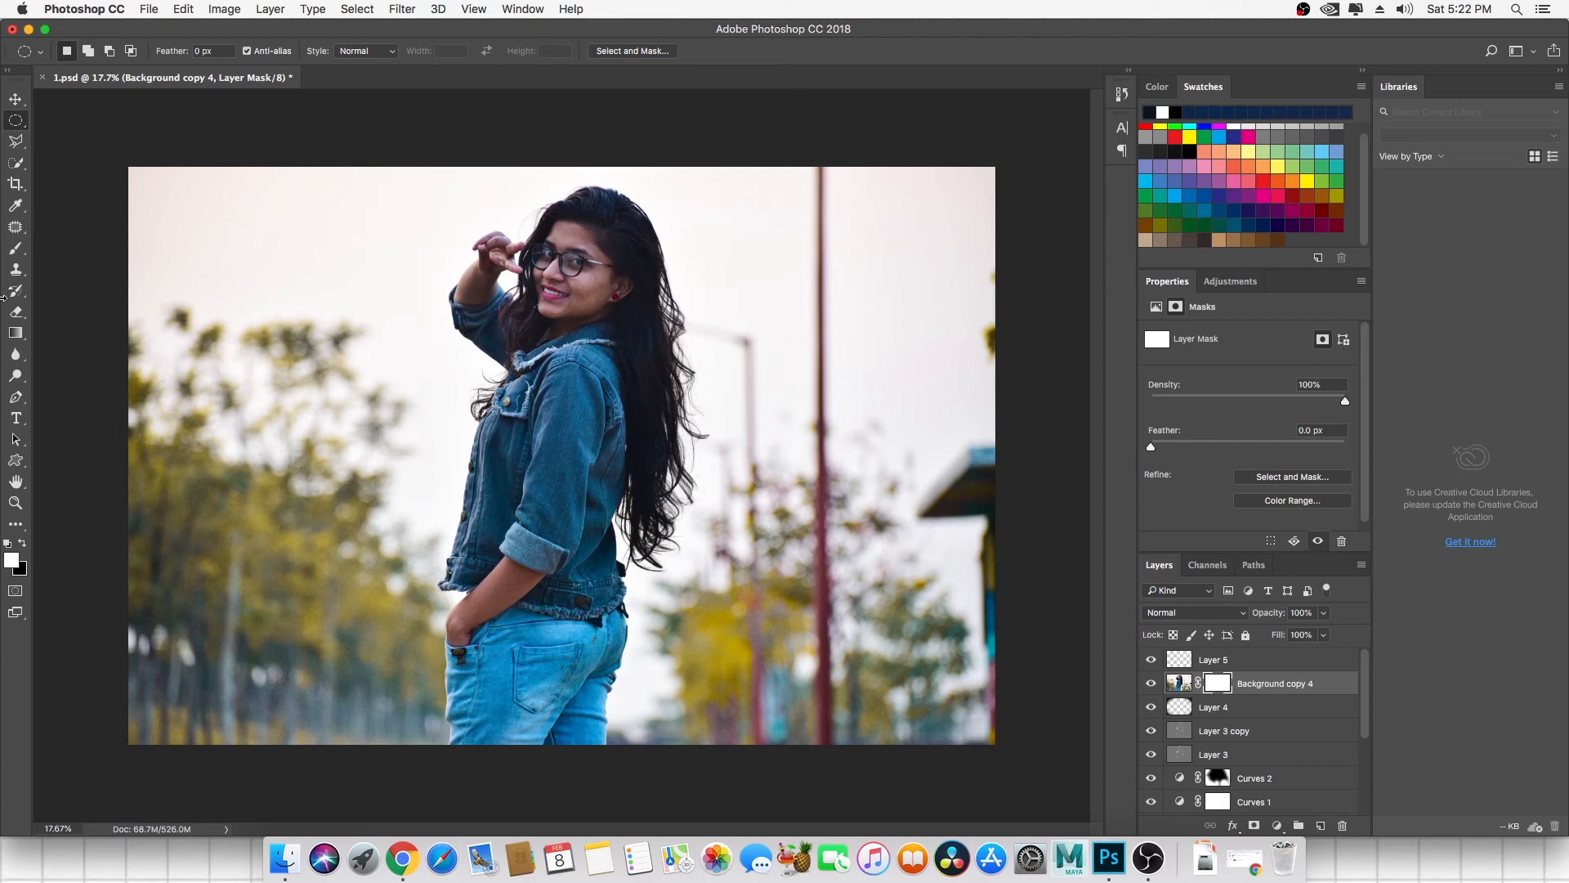
{"action": "left_click_drag", "start_coordinate": [114, 135], "coordinate": [549, 562]}
{"action": "left_click_drag", "start_coordinate": [394, 396], "coordinate": [228, 237]}
Feather the circular selection by 500 pixels.
{"action": "right_click", "coordinate": [265, 216]}
{"action": "left_click", "coordinate": [326, 258]}
{"action": "left_click", "coordinate": [787, 399]}
{"action": "key", "text": "BackSpace"}
{"action": "key", "text": "BackSpace"}
{"action": "key", "text": "BackSpace"}
{"action": "type", "text": "500"}
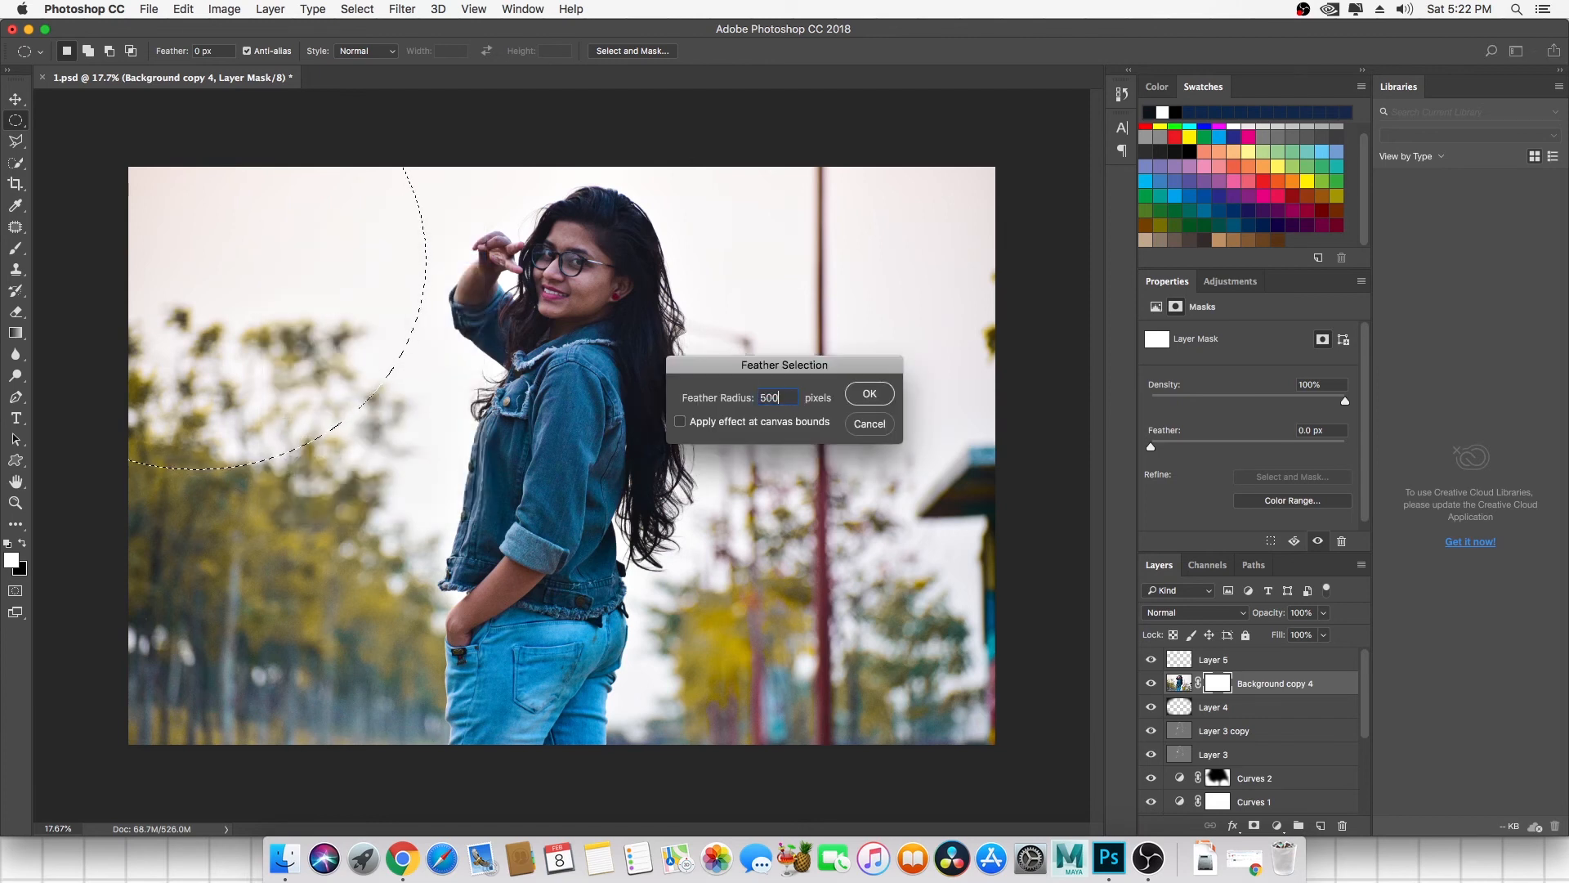
{"action": "left_click_drag", "start_coordinate": [772, 375], "coordinate": [805, 372]}
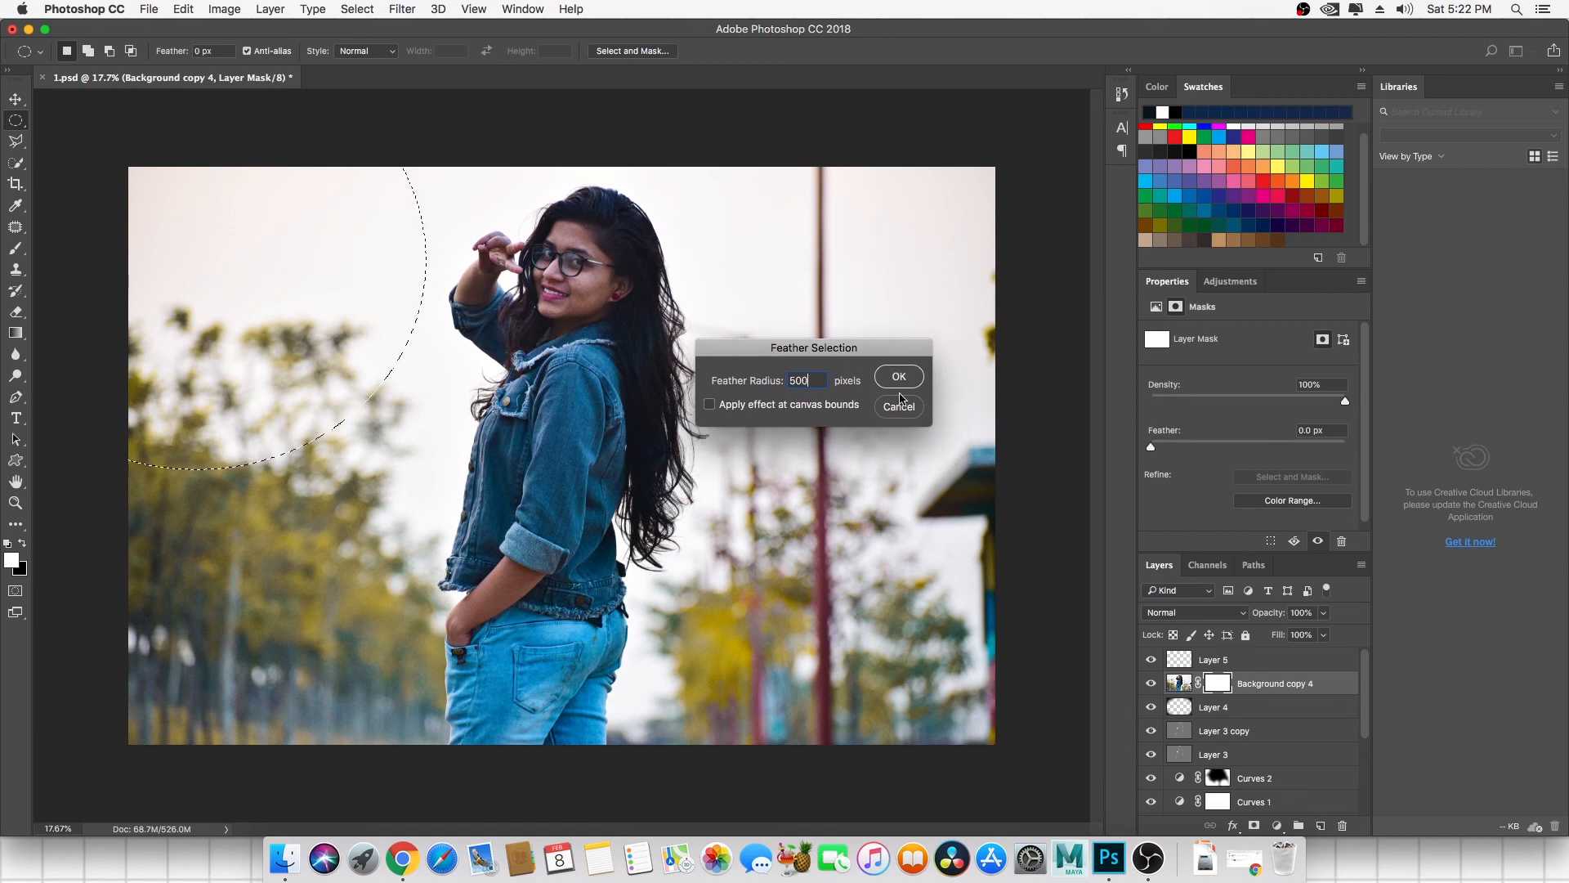
{"action": "left_click", "coordinate": [899, 378]}
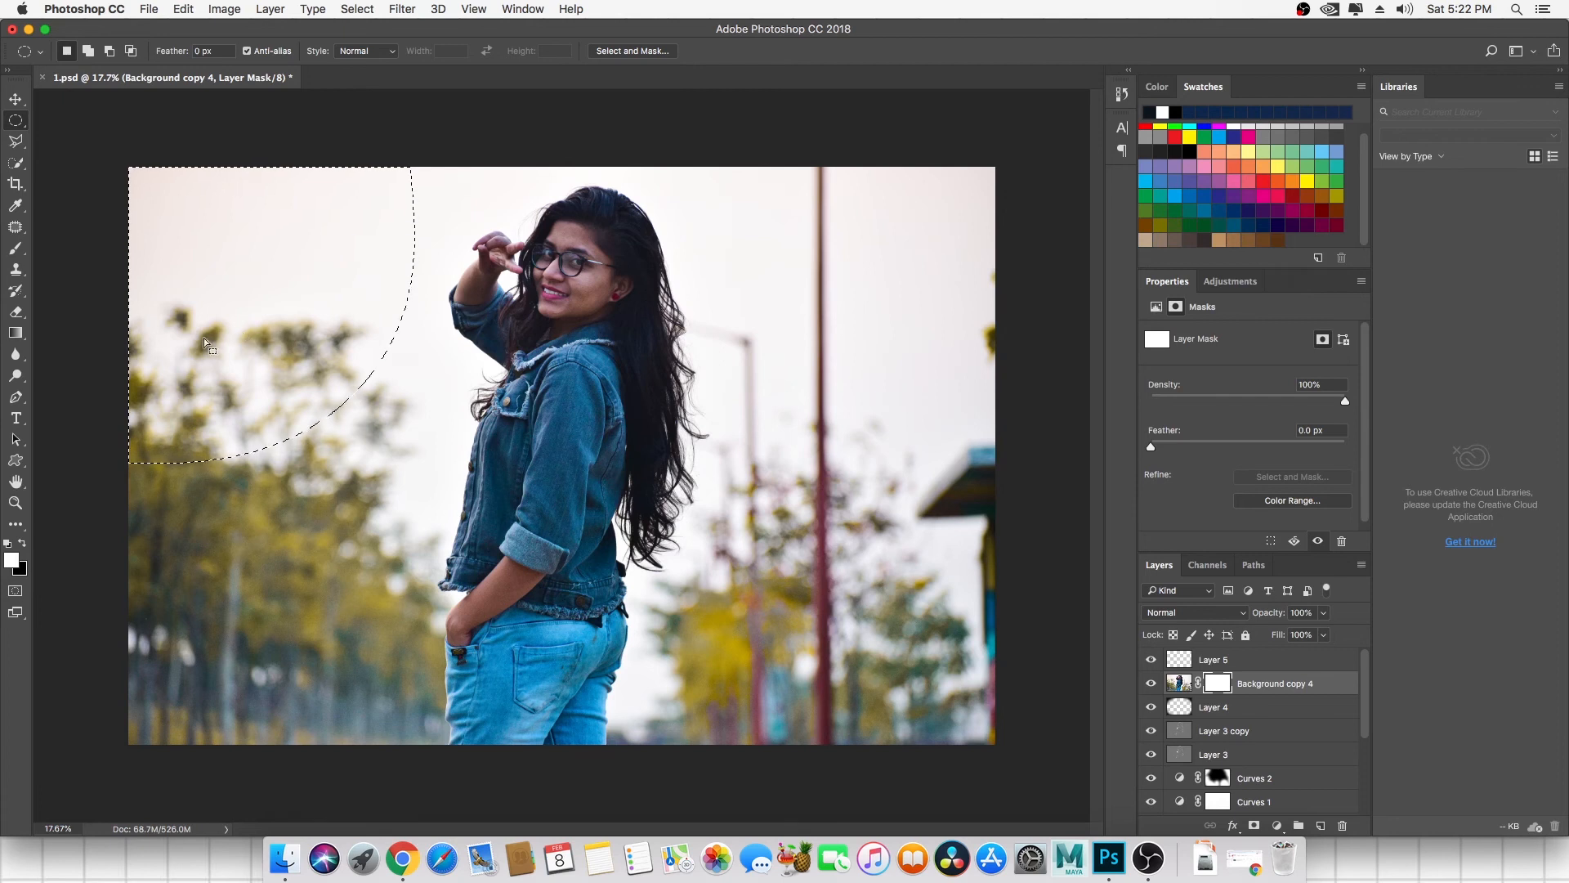
Set the foreground colour to an orange-brown.
{"action": "left_click", "coordinate": [12, 559]}
{"action": "left_click_drag", "start_coordinate": [266, 400], "coordinate": [264, 538]}
{"action": "left_click", "coordinate": [218, 414]}
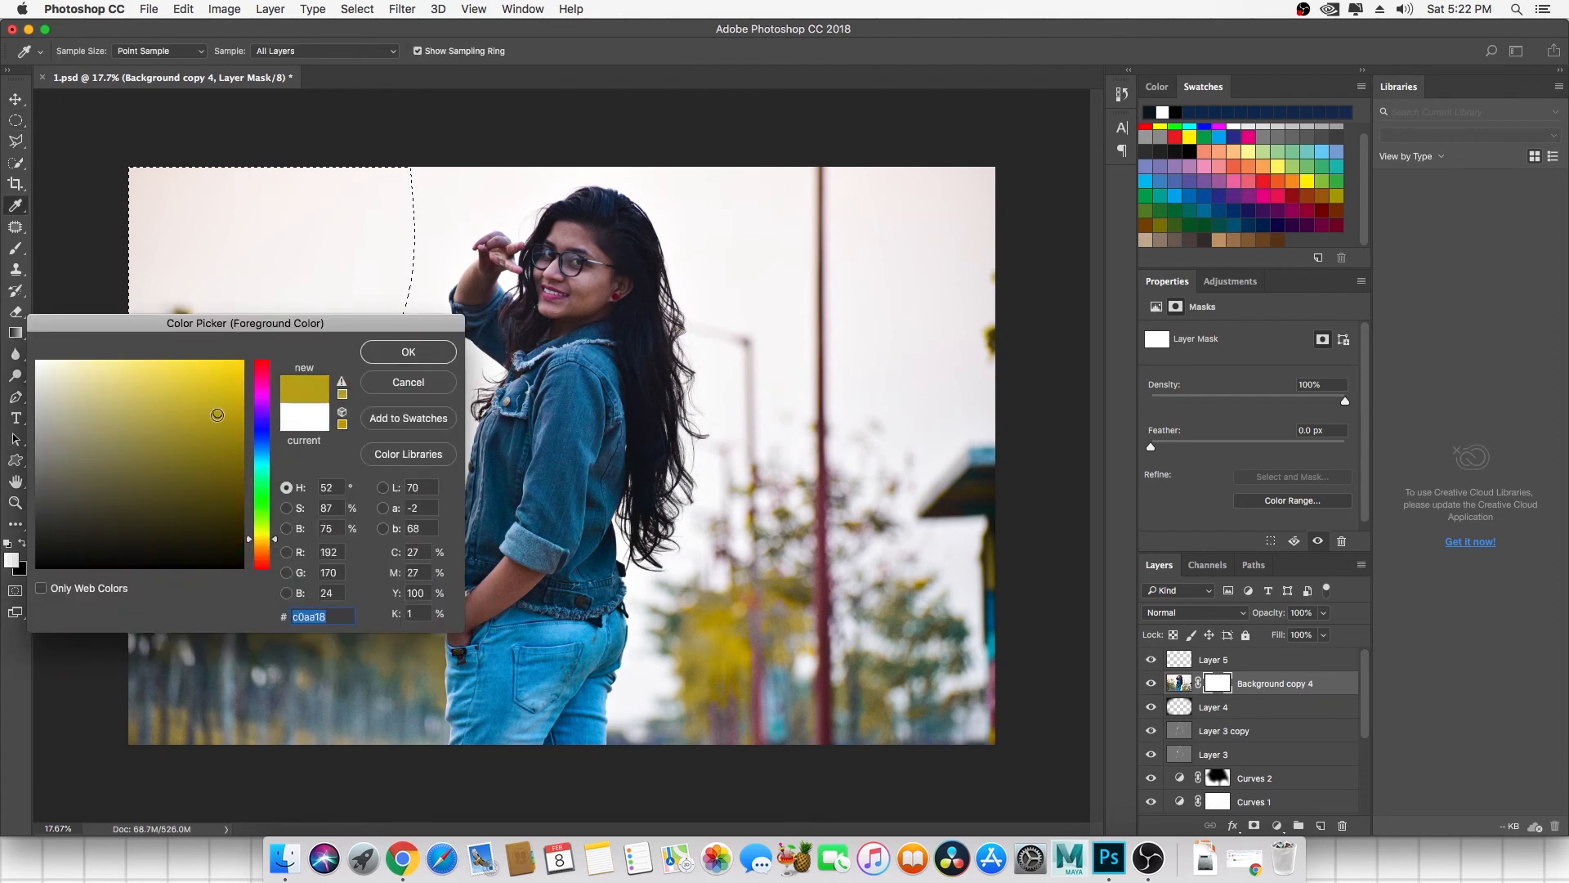
{"action": "mouse_move", "coordinate": [217, 415]}
{"action": "left_mouse_down"}
{"action": "mouse_move", "coordinate": [175, 378]}
{"action": "mouse_move", "coordinate": [214, 443]}
{"action": "left_mouse_up"}
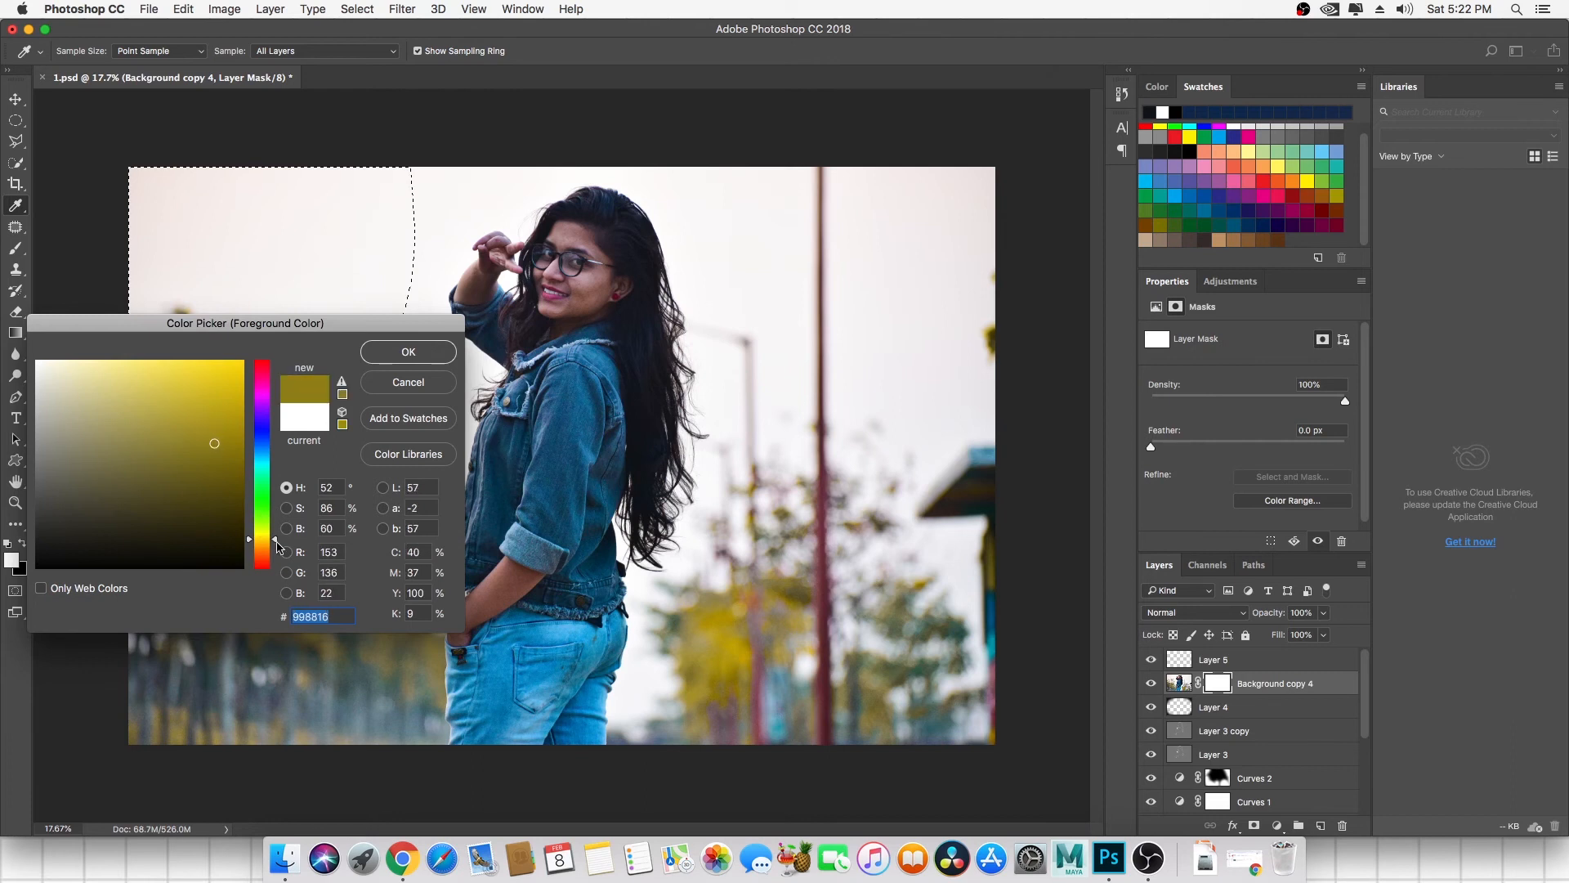
{"action": "left_click_drag", "start_coordinate": [276, 539], "coordinate": [275, 549]}
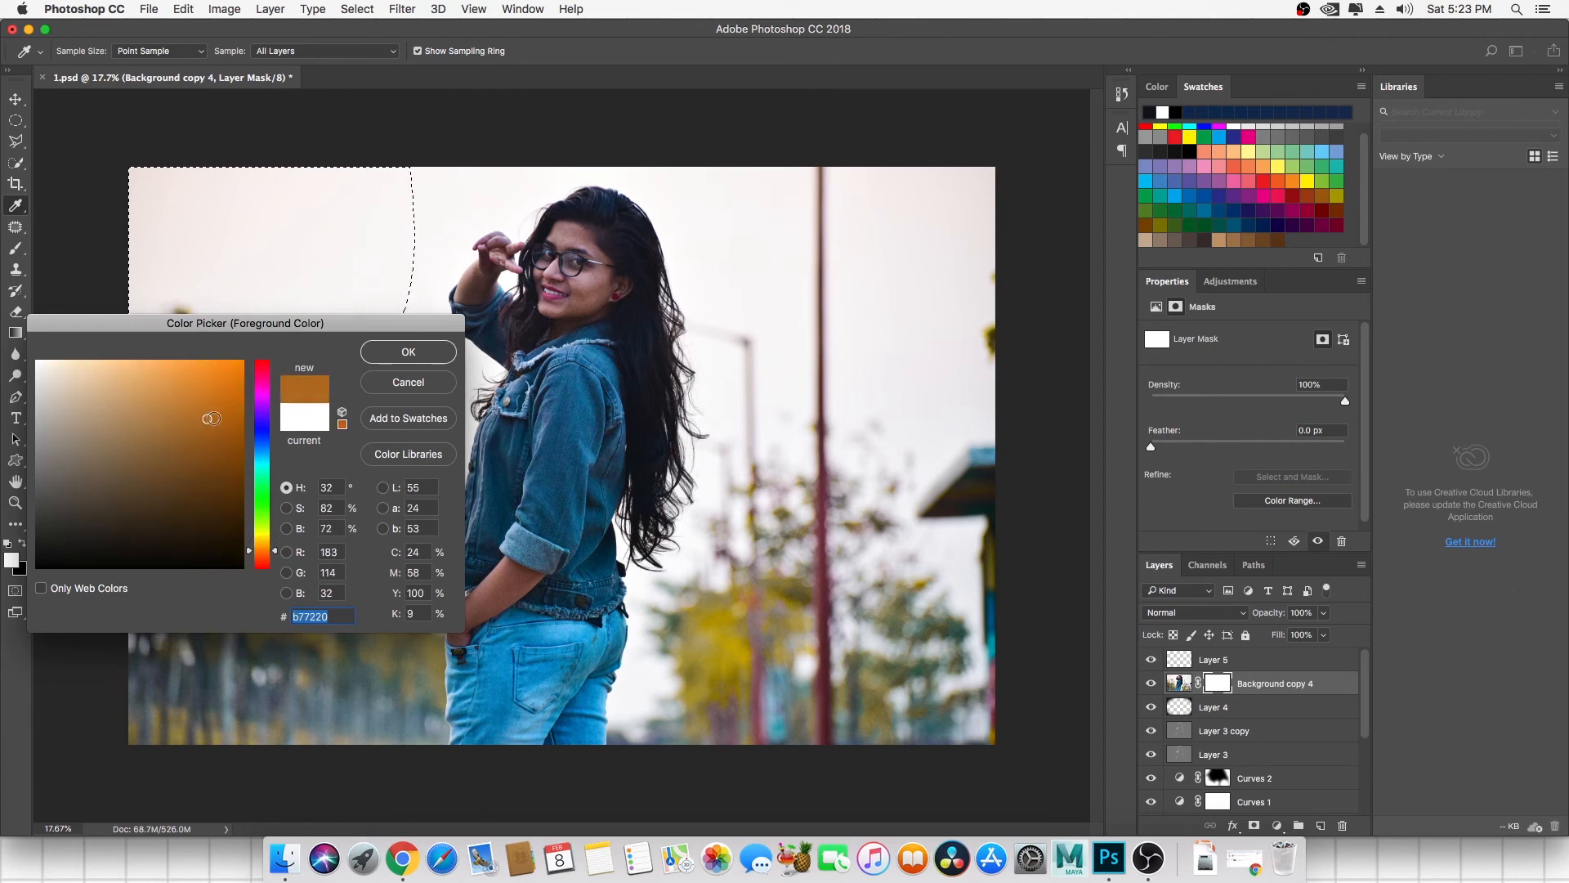
{"action": "left_click", "coordinate": [420, 349]}
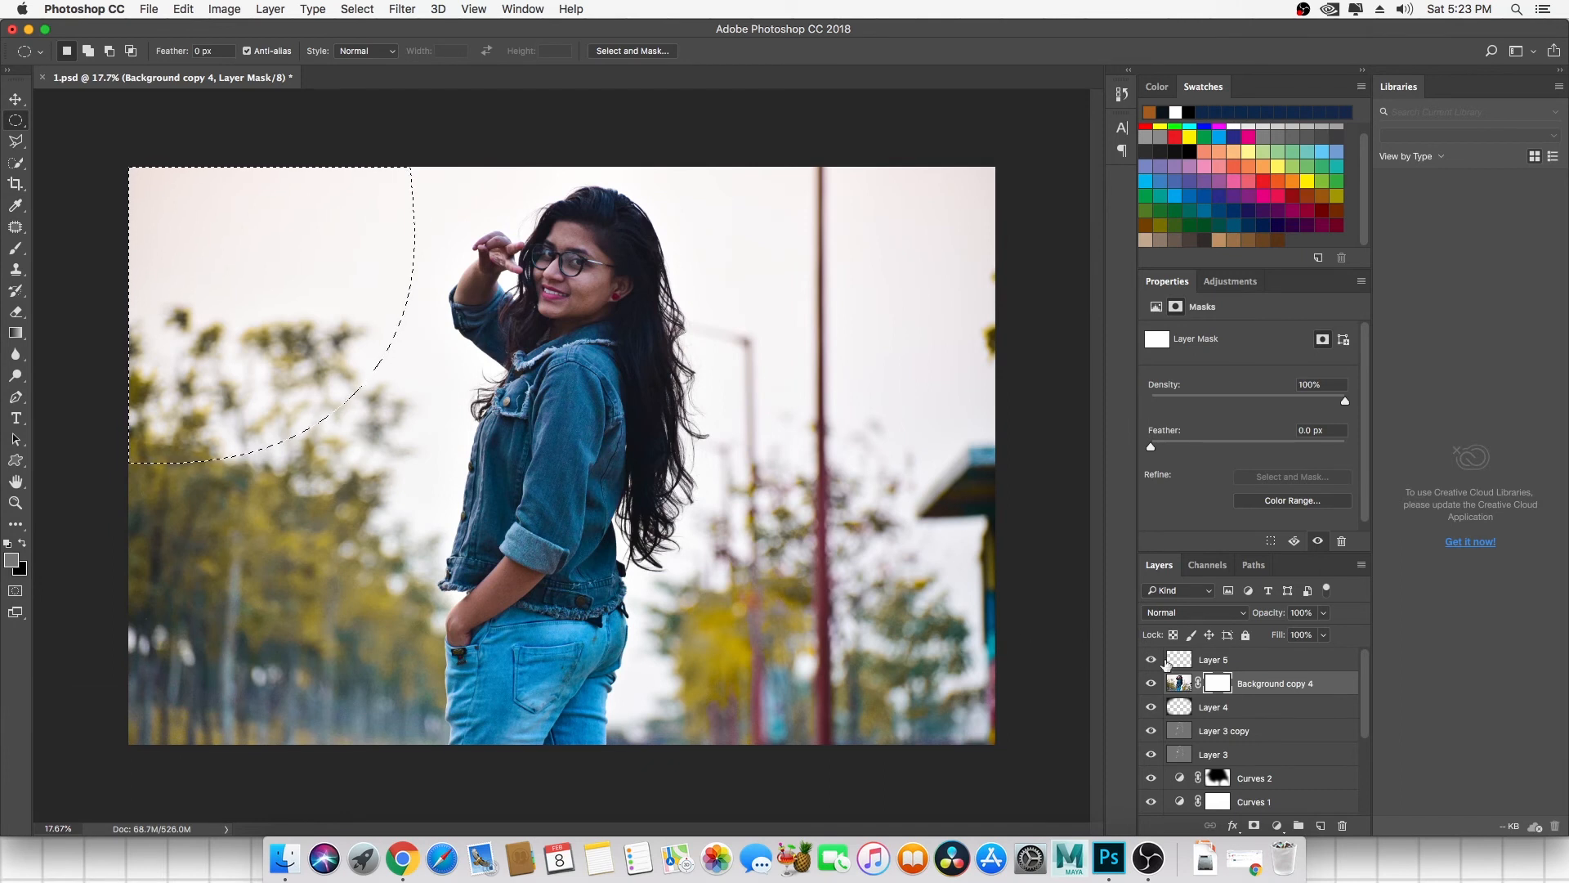
Warm the selected corner of Background copy 4's image with Camera Raw, using Temperature +38 and Tint +26, and deselect it.
{"action": "left_click", "coordinate": [1179, 682]}
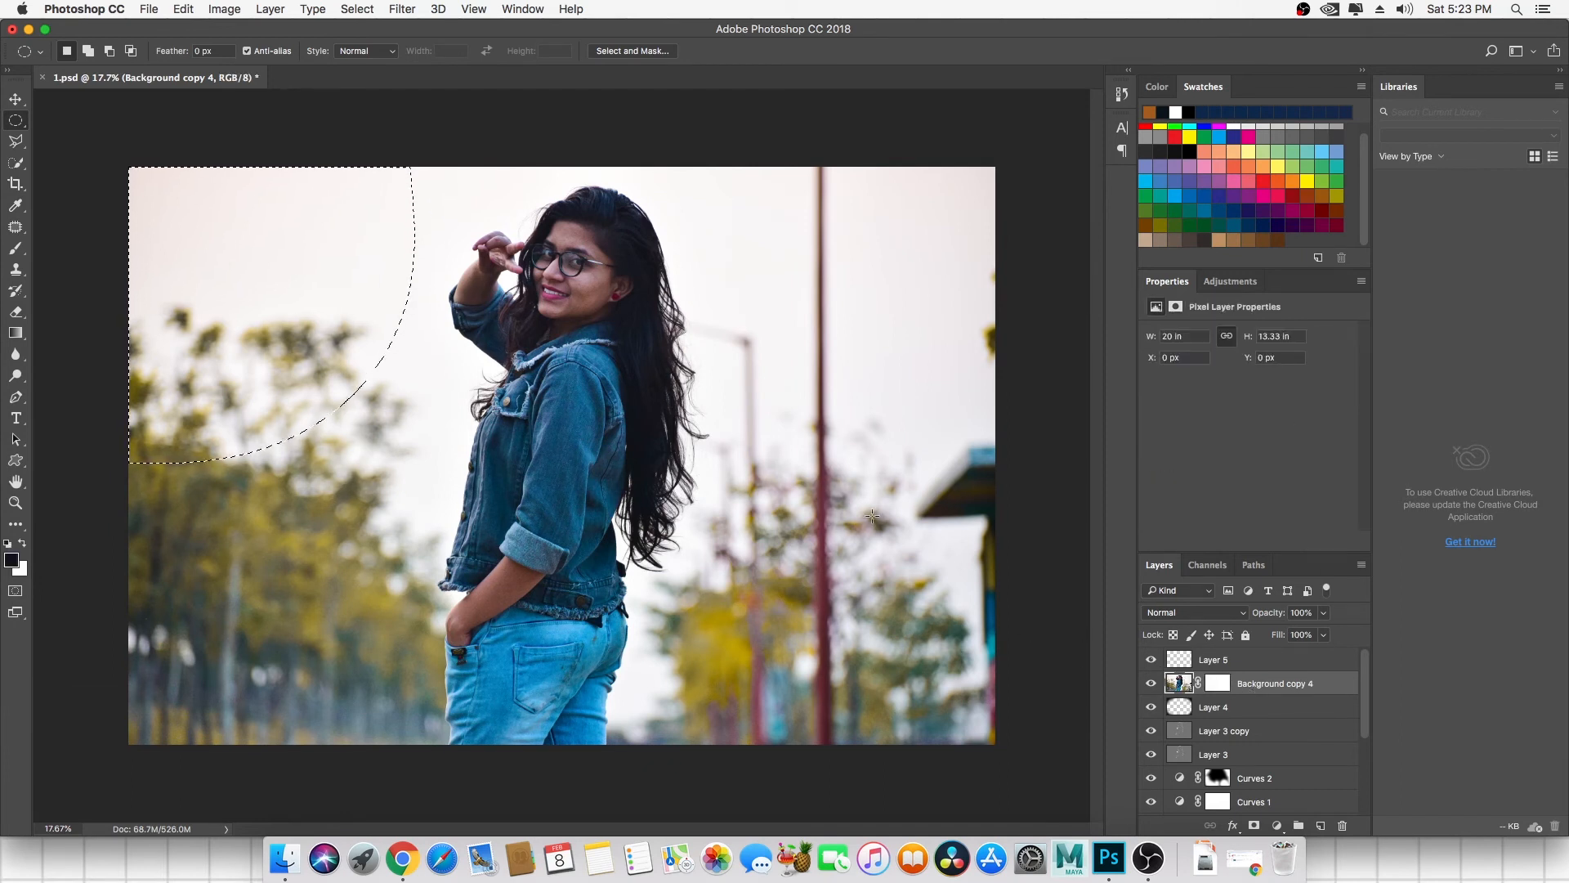
{"action": "left_click", "coordinate": [402, 9]}
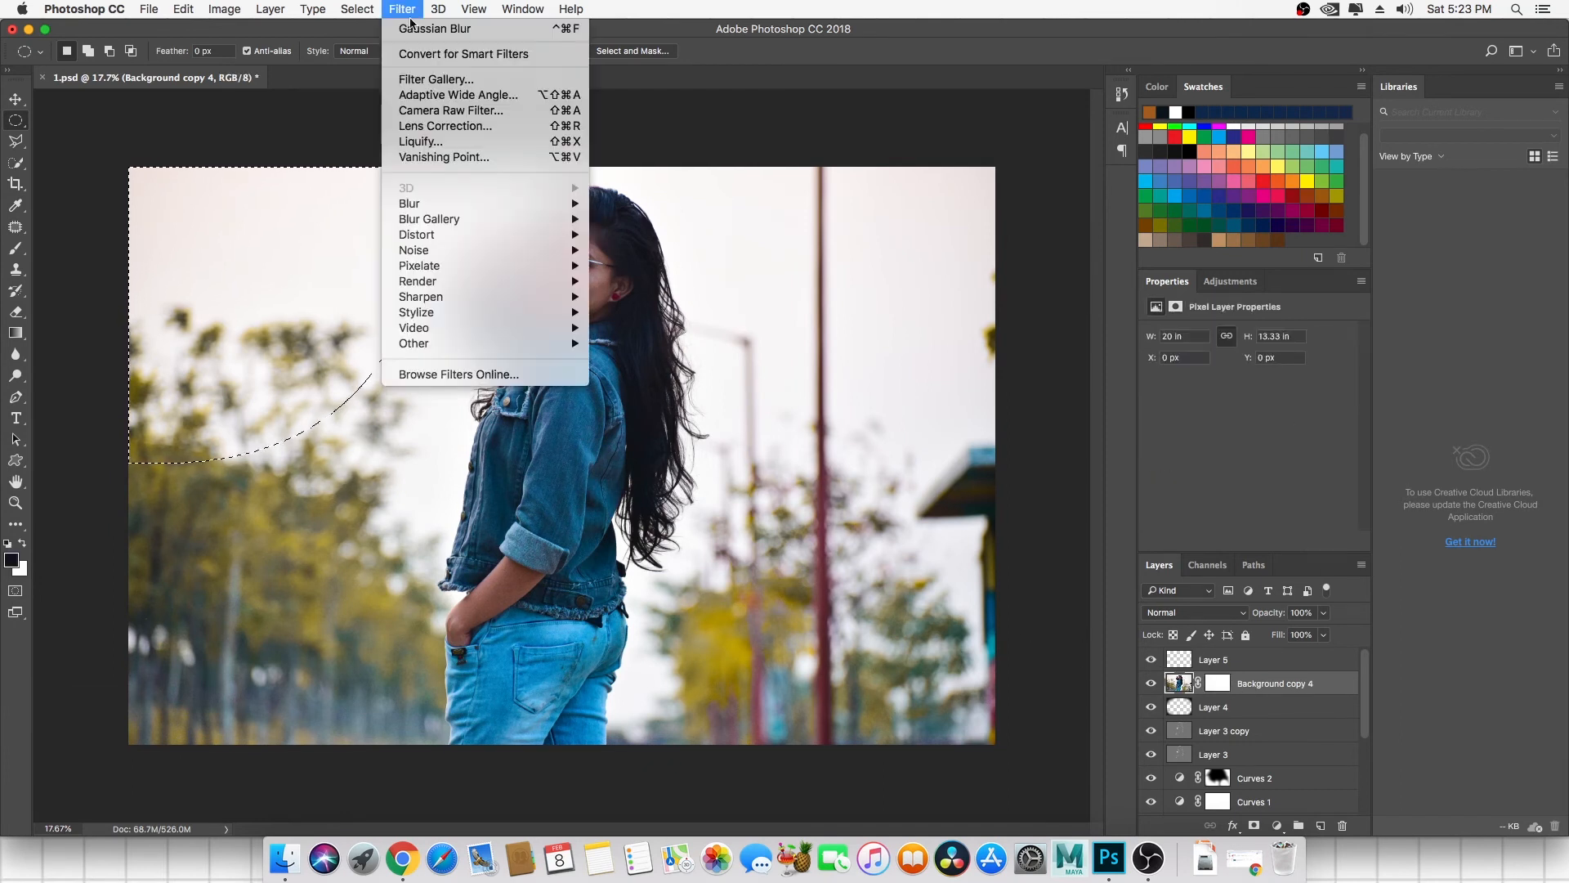
{"action": "left_click", "coordinate": [452, 110]}
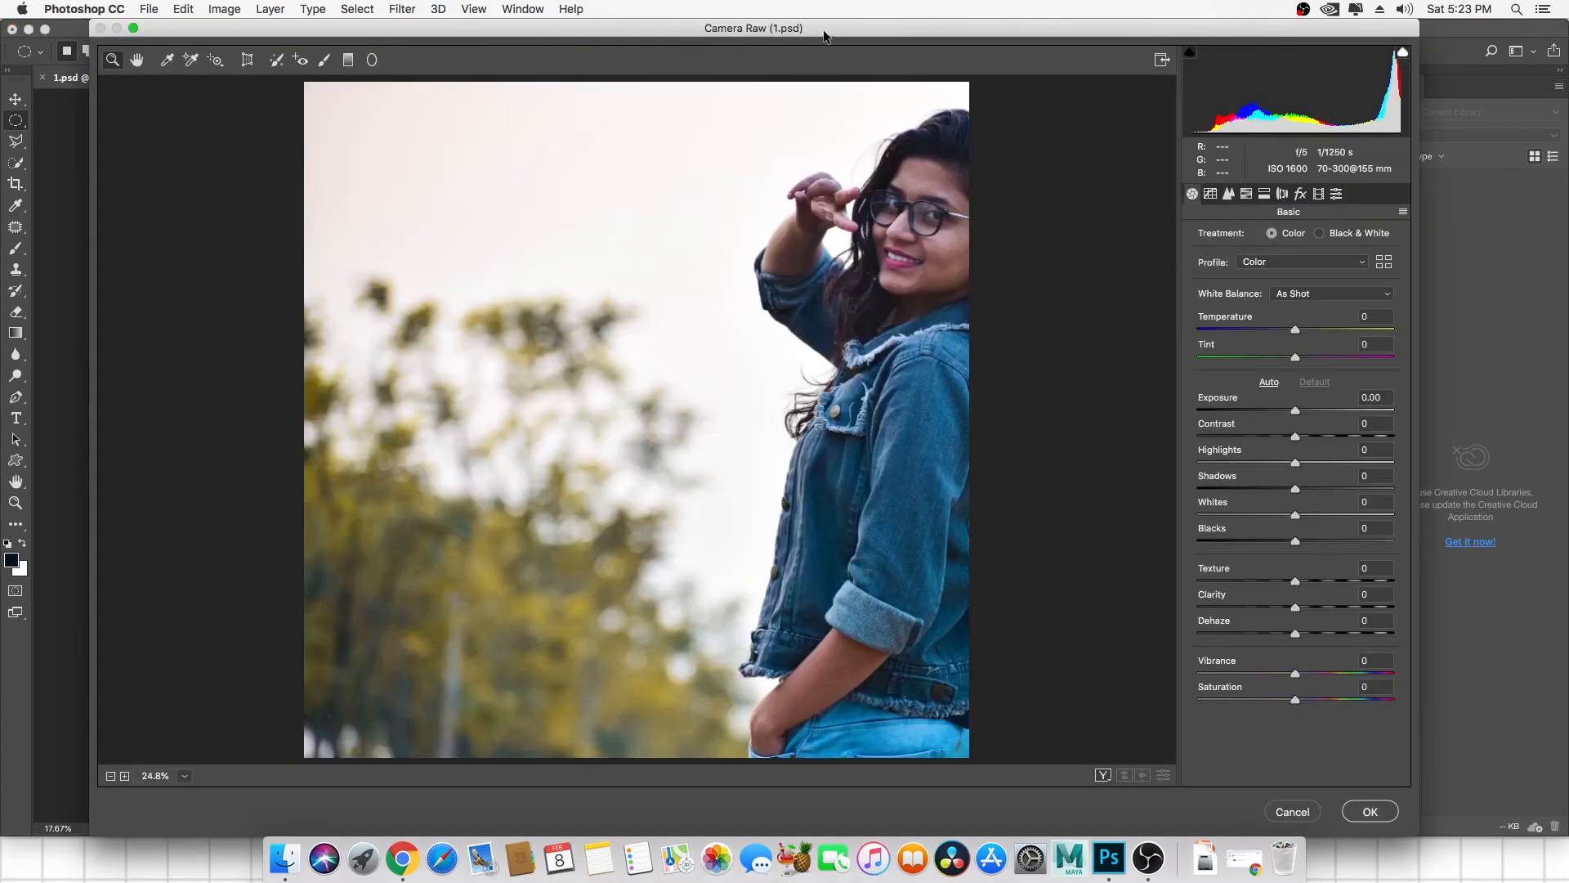
{"action": "mouse_move", "coordinate": [1267, 332]}
{"action": "left_mouse_down"}
{"action": "mouse_move", "coordinate": [1298, 329]}
{"action": "mouse_move", "coordinate": [1287, 355]}
{"action": "left_mouse_up"}
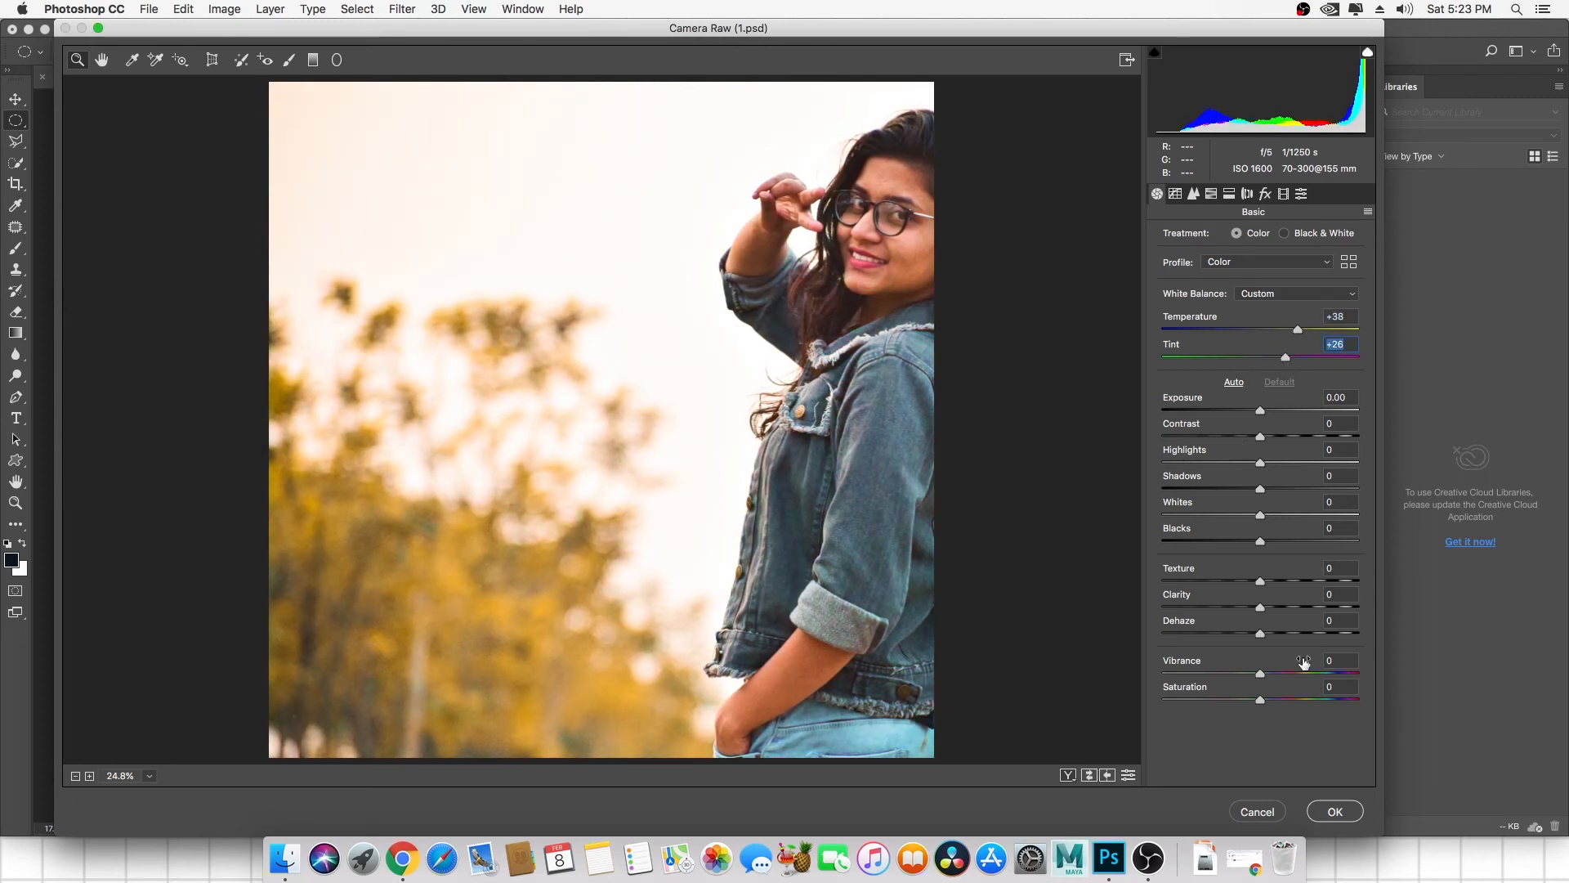
{"action": "left_click", "coordinate": [1336, 813]}
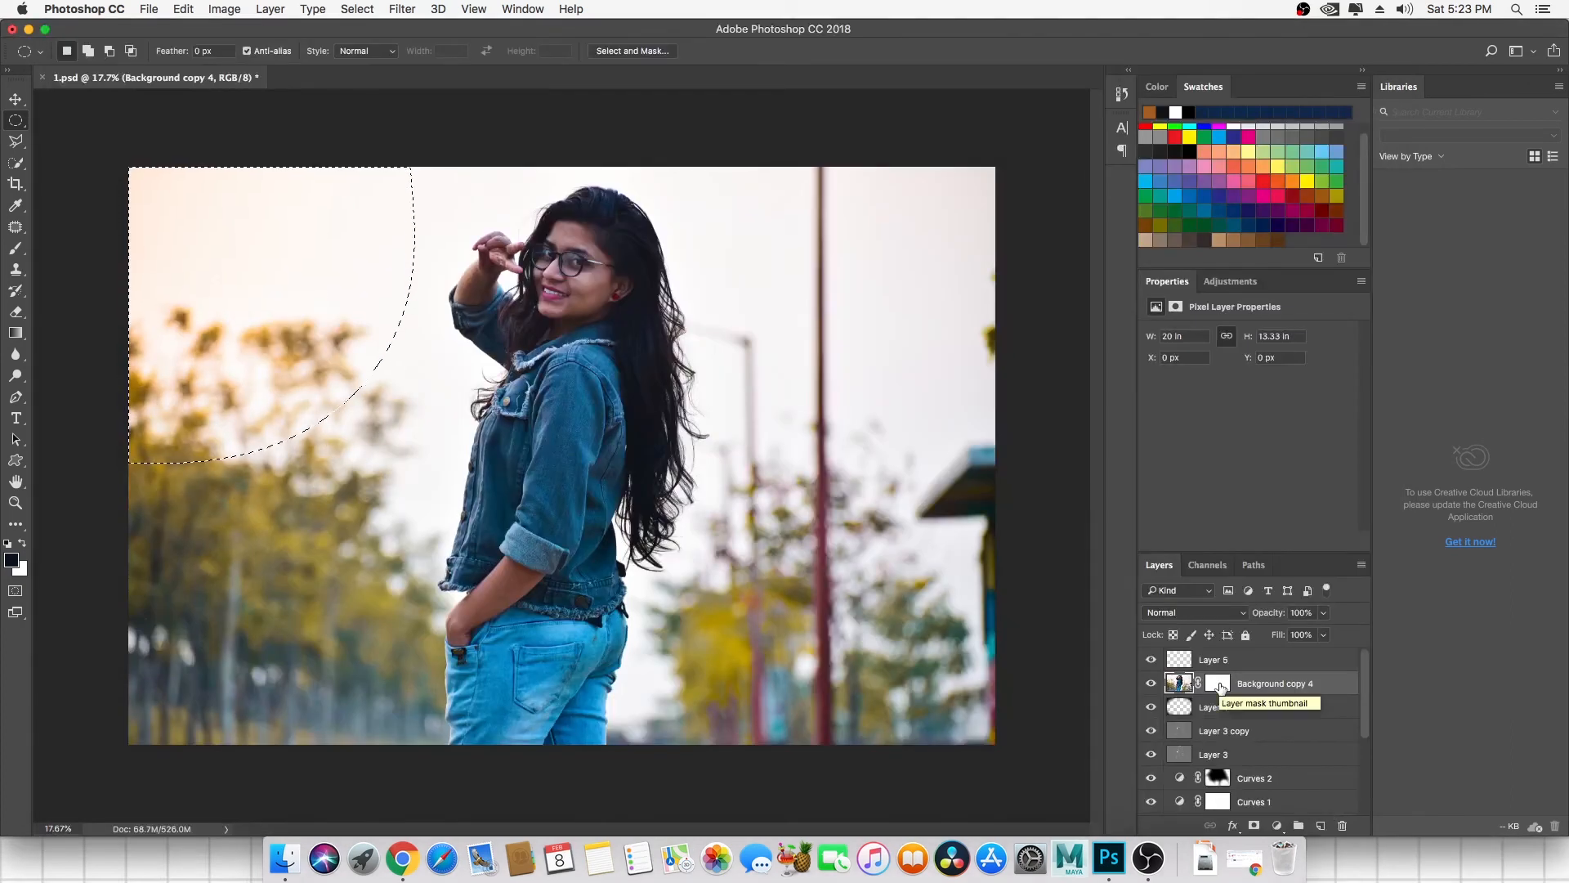
{"action": "left_click", "coordinate": [357, 491]}
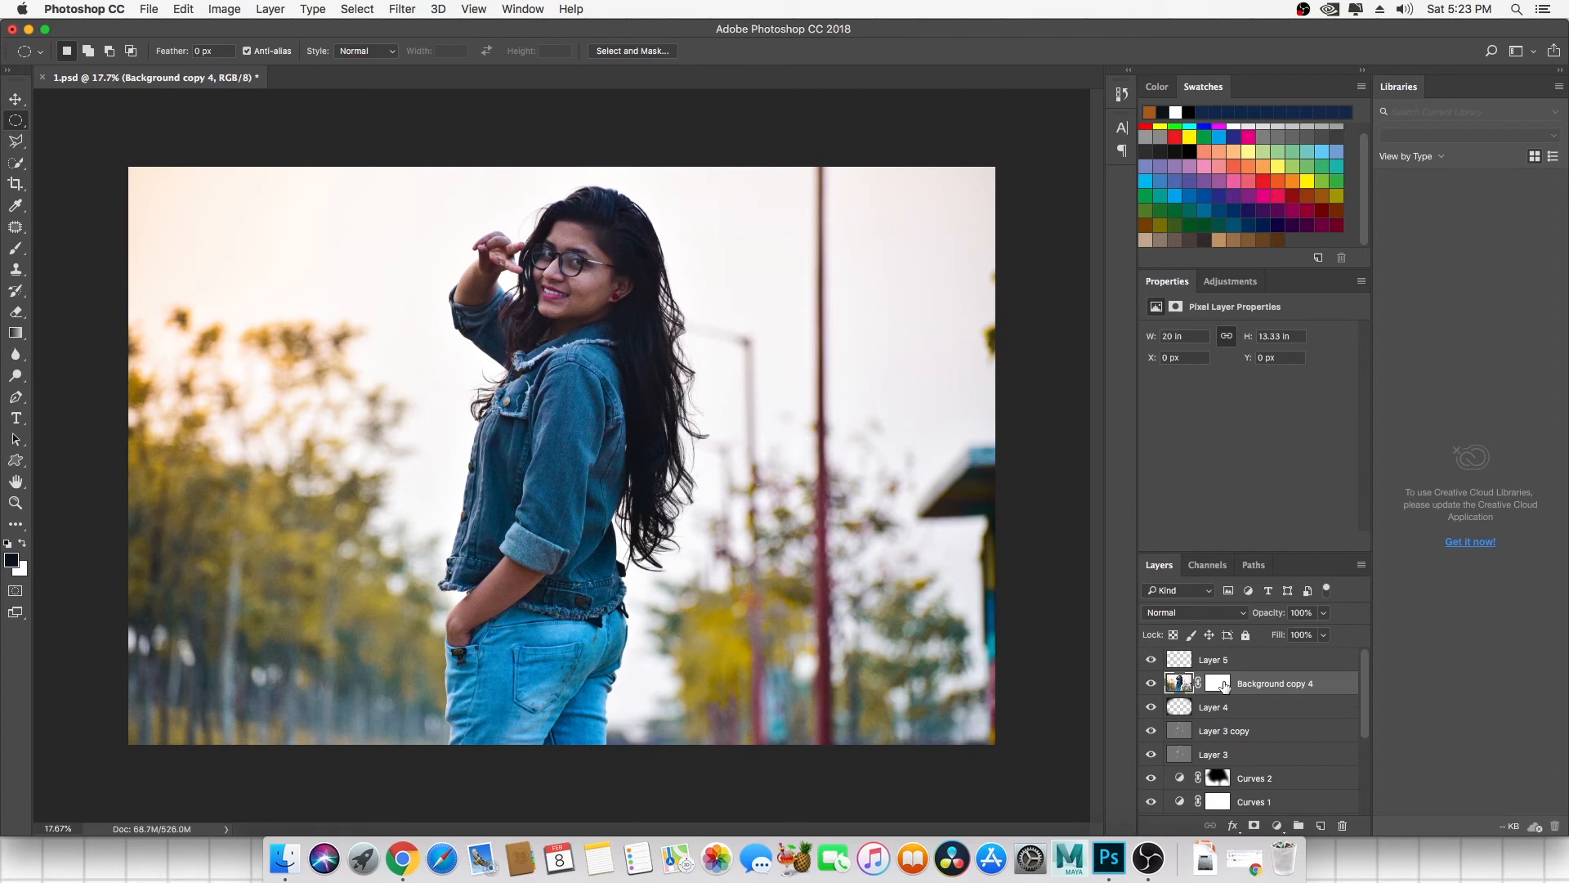
Grade all of Background copy 4 in Camera Raw with Temperature +23, Contrast -1, Highlights +53, Texture +23 and a Detail adjustment.
{"action": "left_click", "coordinate": [409, 8]}
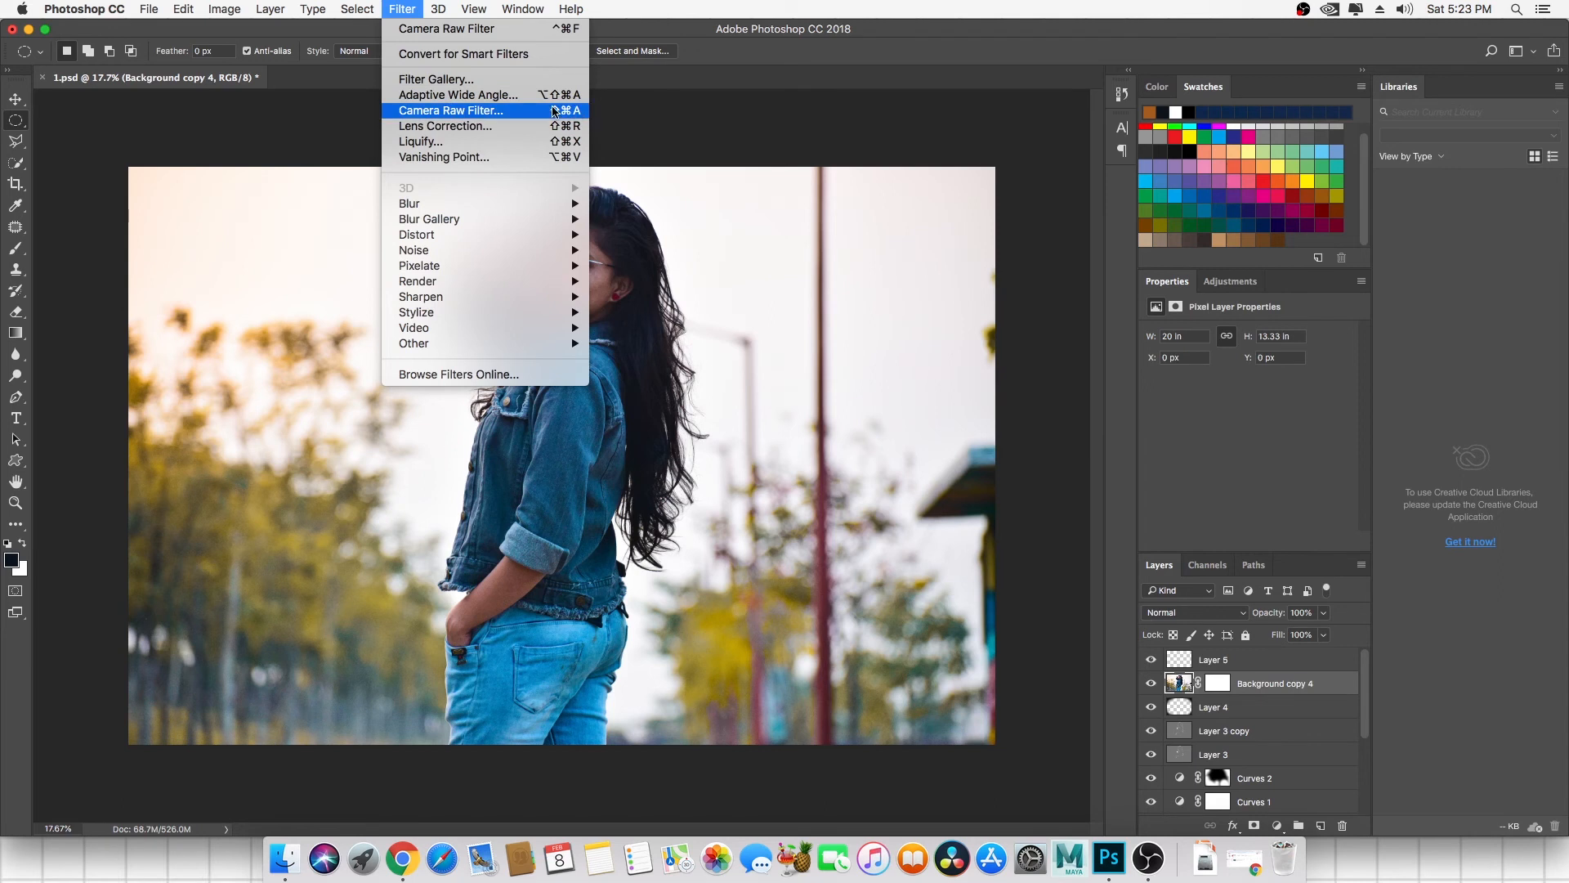
{"action": "left_click", "coordinate": [461, 112]}
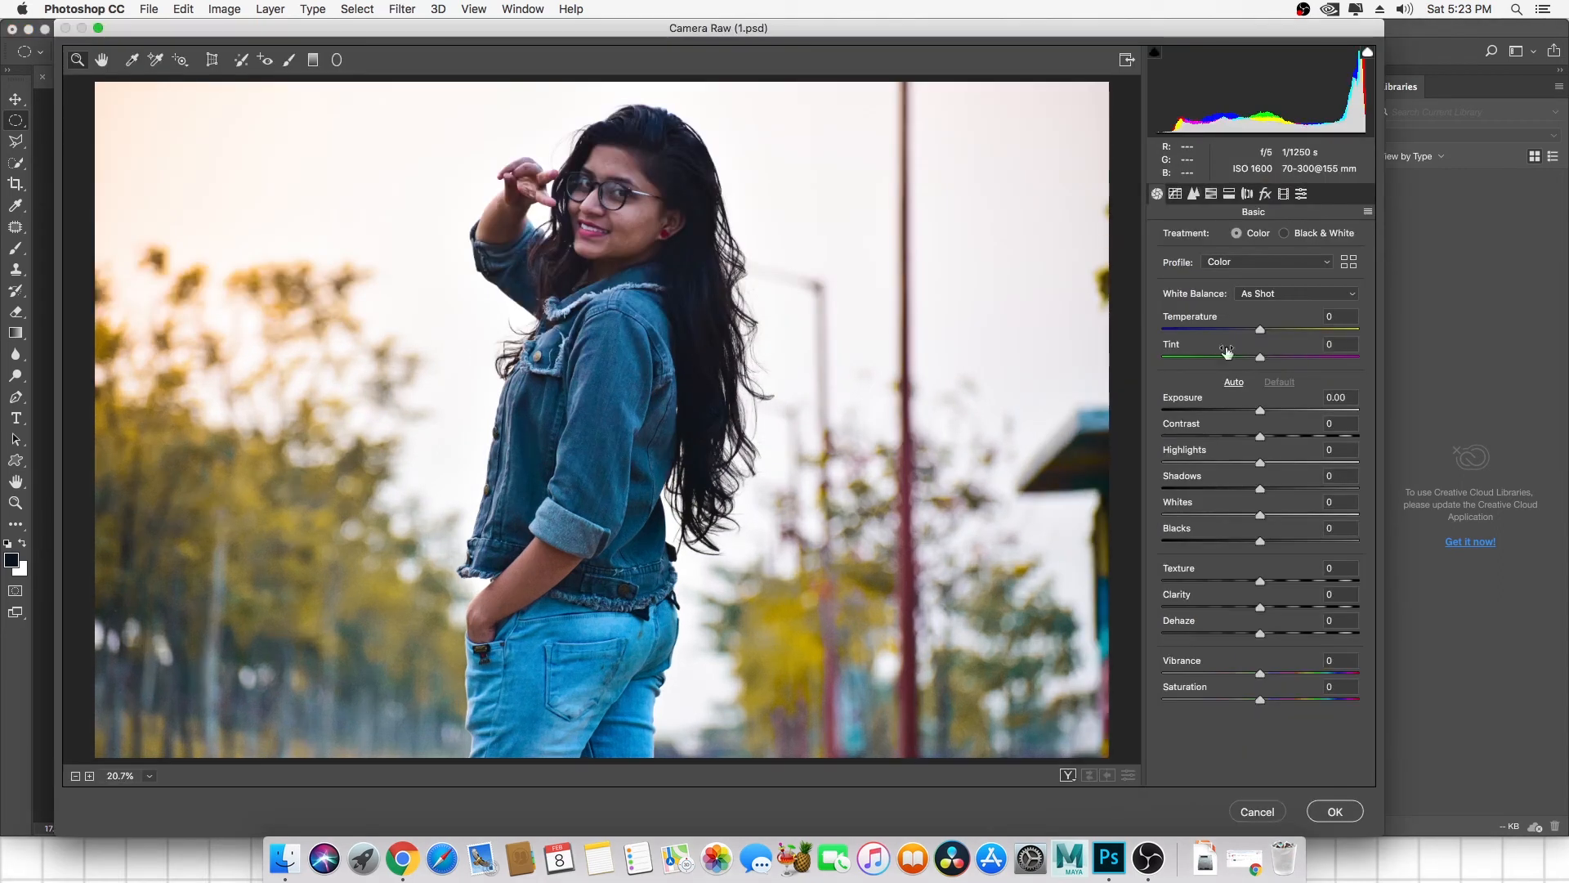
{"action": "left_click_drag", "start_coordinate": [1260, 330], "coordinate": [1282, 326]}
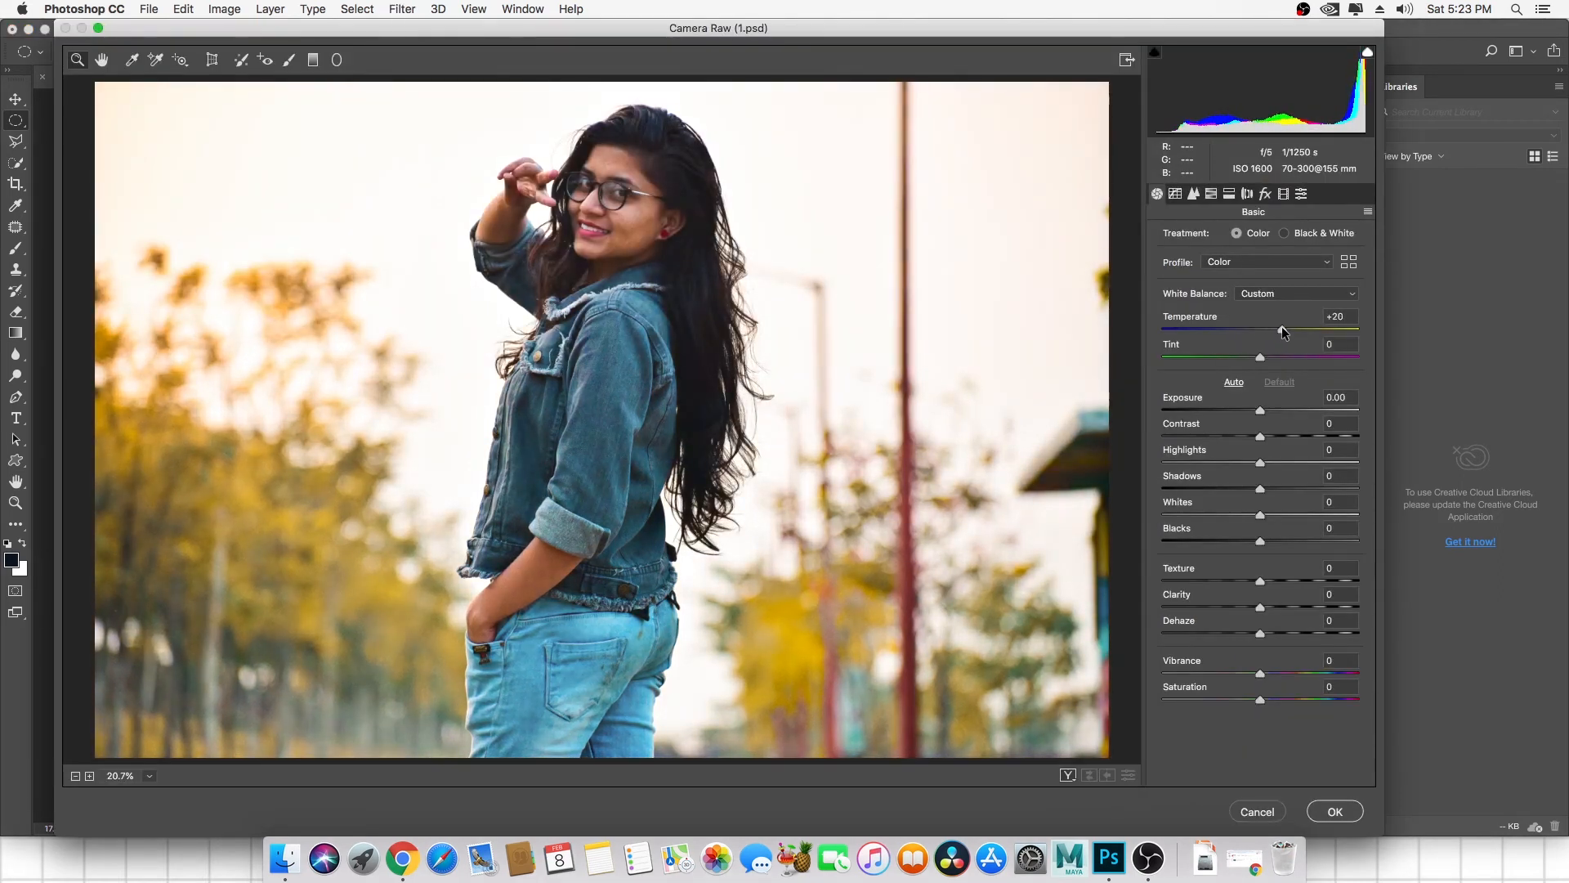
{"action": "mouse_move", "coordinate": [1266, 464]}
{"action": "left_mouse_down"}
{"action": "mouse_move", "coordinate": [1313, 462]}
{"action": "mouse_move", "coordinate": [1259, 436]}
{"action": "left_mouse_up"}
{"action": "left_click_drag", "start_coordinate": [1262, 580], "coordinate": [1282, 581]}
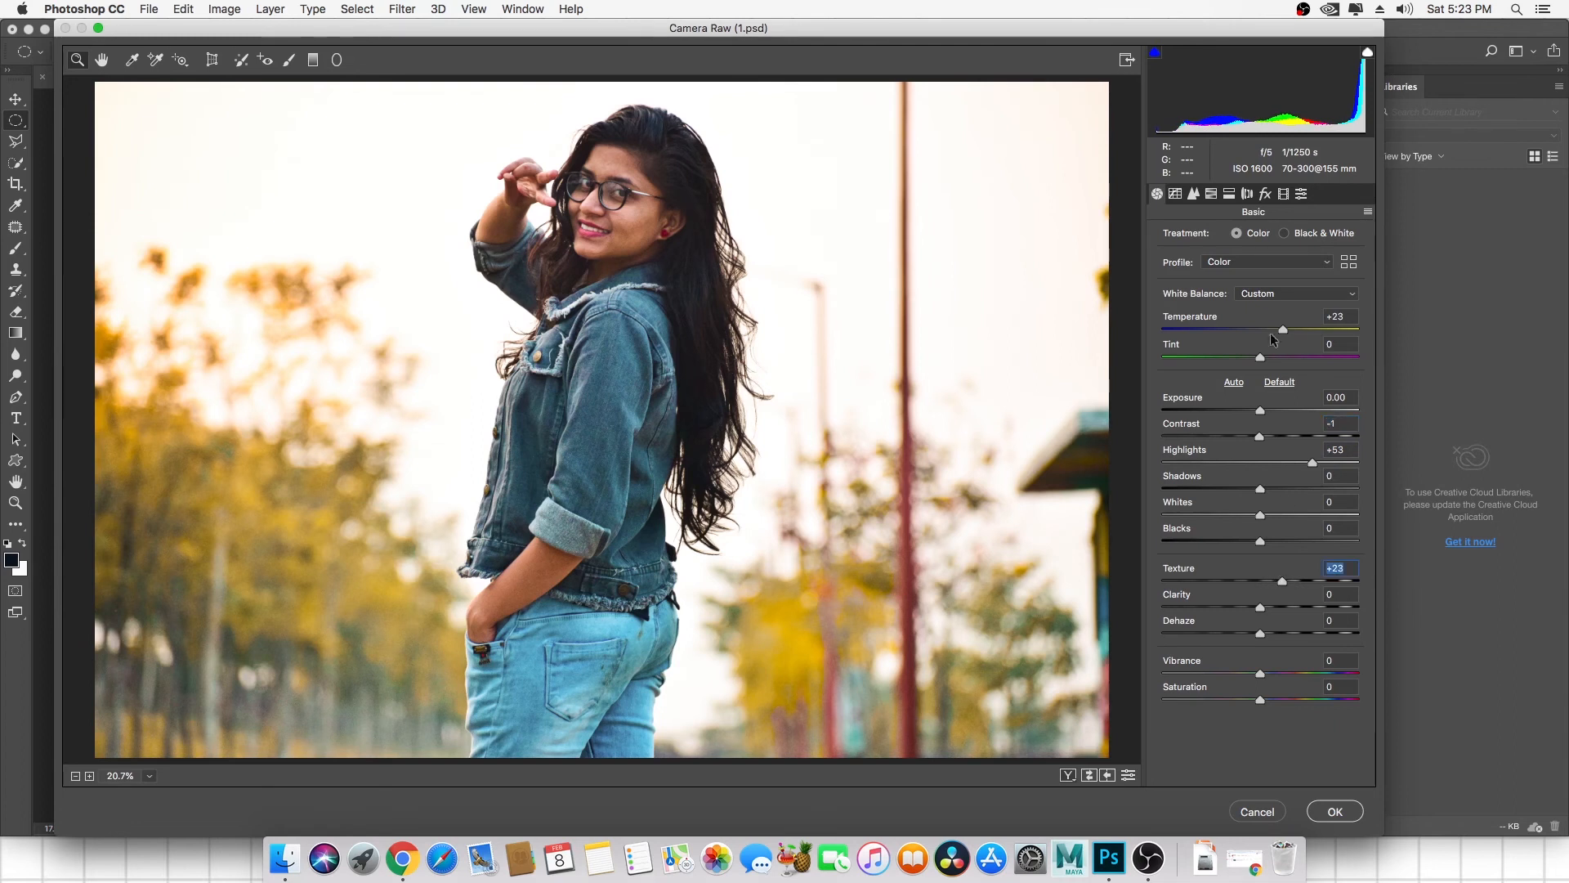
{"action": "left_click", "coordinate": [1195, 194]}
{"action": "left_click_drag", "start_coordinate": [1259, 300], "coordinate": [1283, 298]}
{"action": "left_click", "coordinate": [1335, 815]}
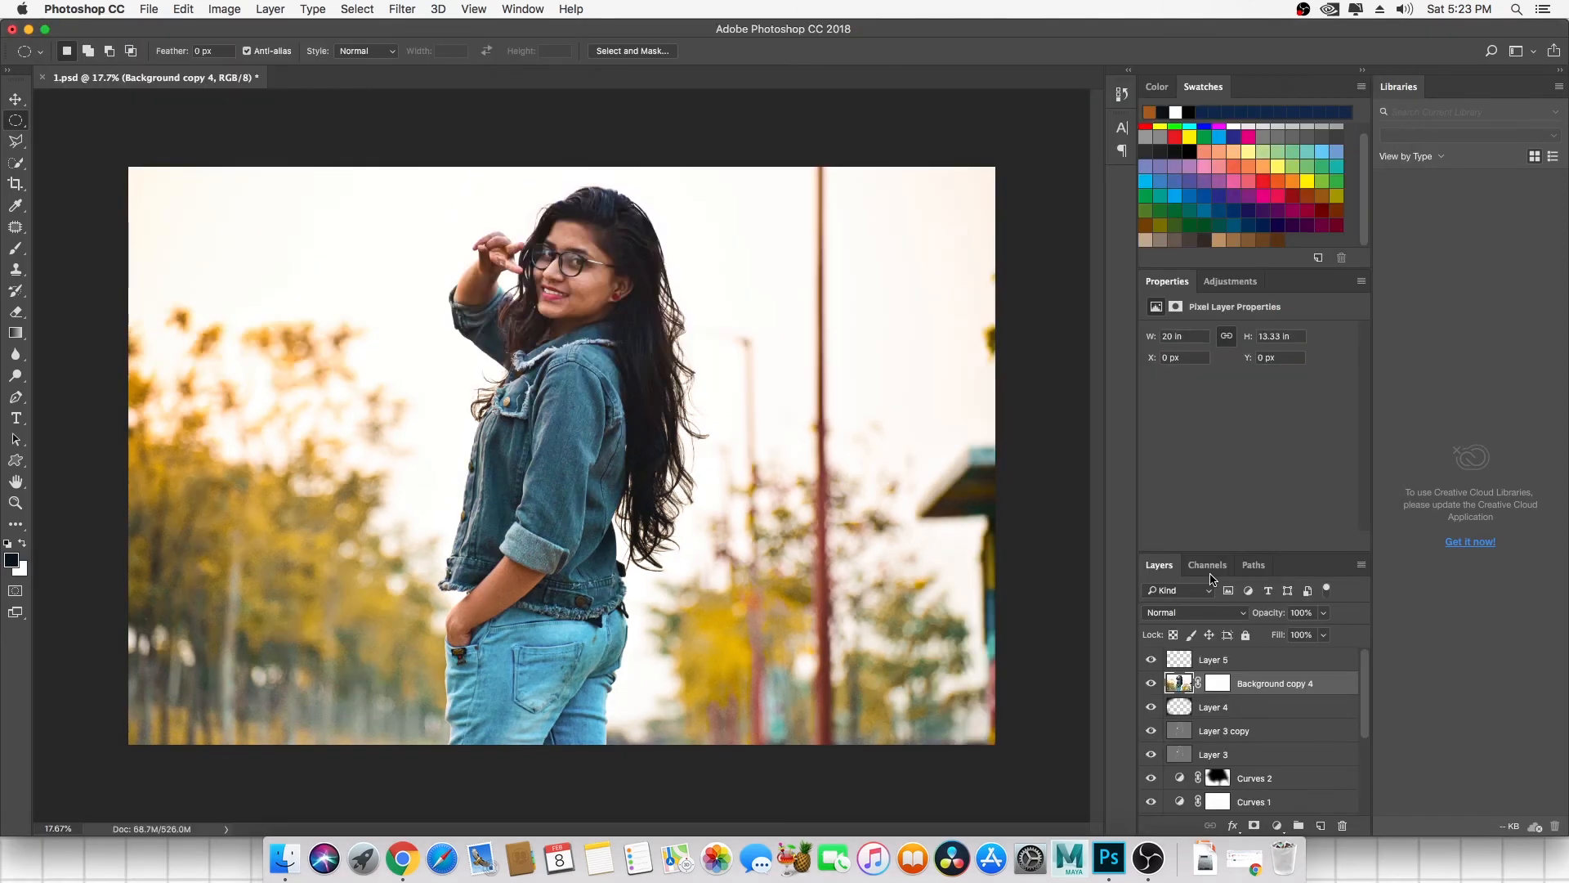
Compare the photo with and without the warm-graded Background copy 4 layer.
{"action": "left_click", "coordinate": [1152, 684]}
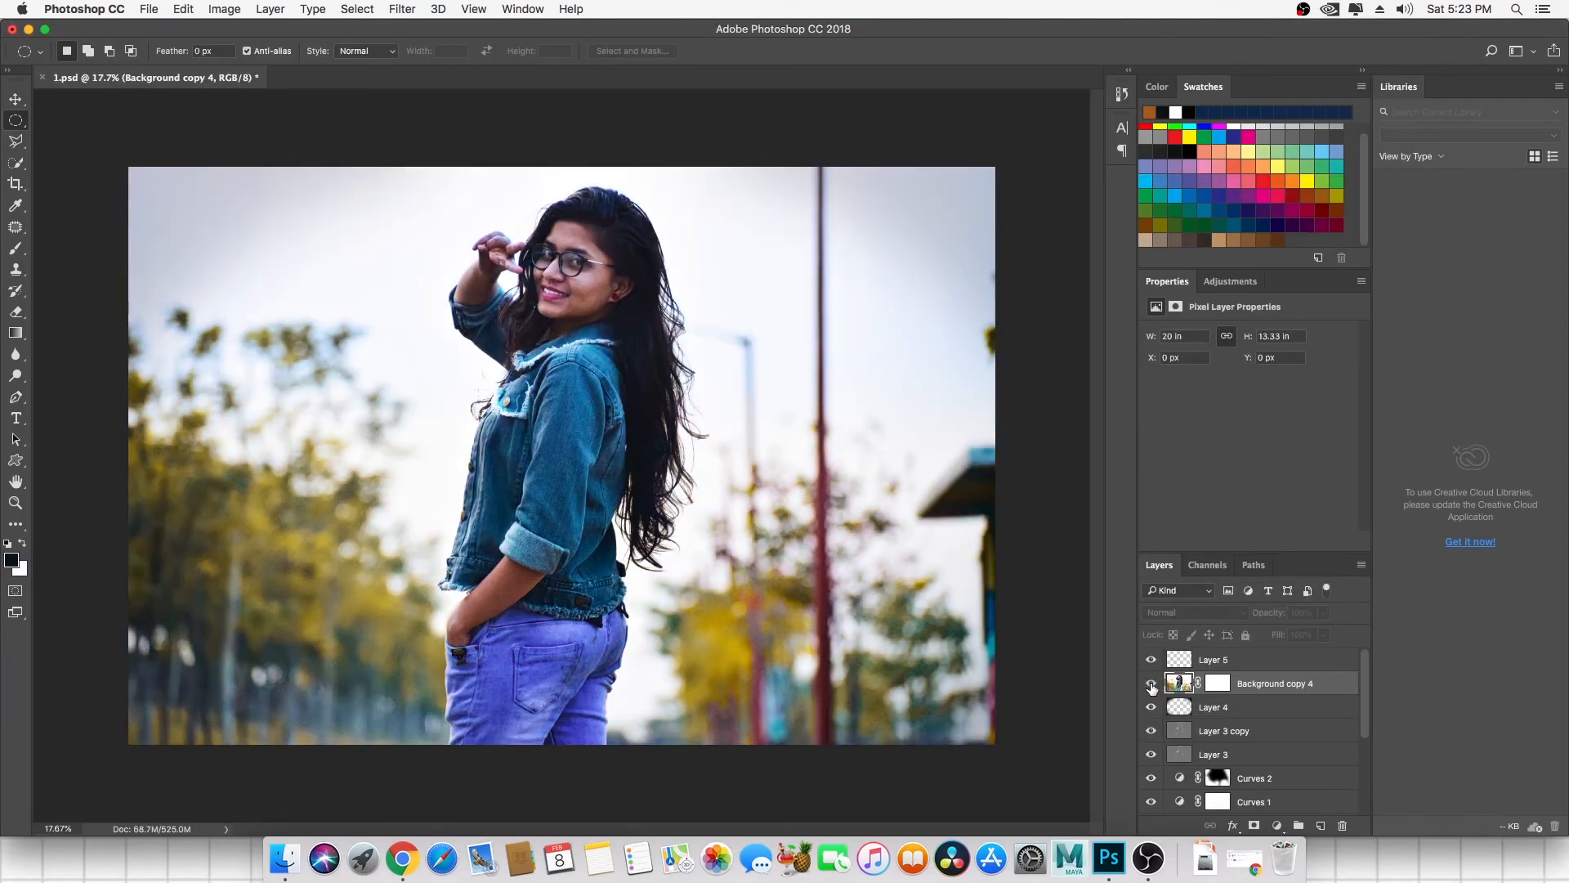
{"action": "left_click", "coordinate": [1152, 684]}
{"action": "left_click", "coordinate": [1152, 684]}
{"action": "left_click", "coordinate": [1152, 684]}
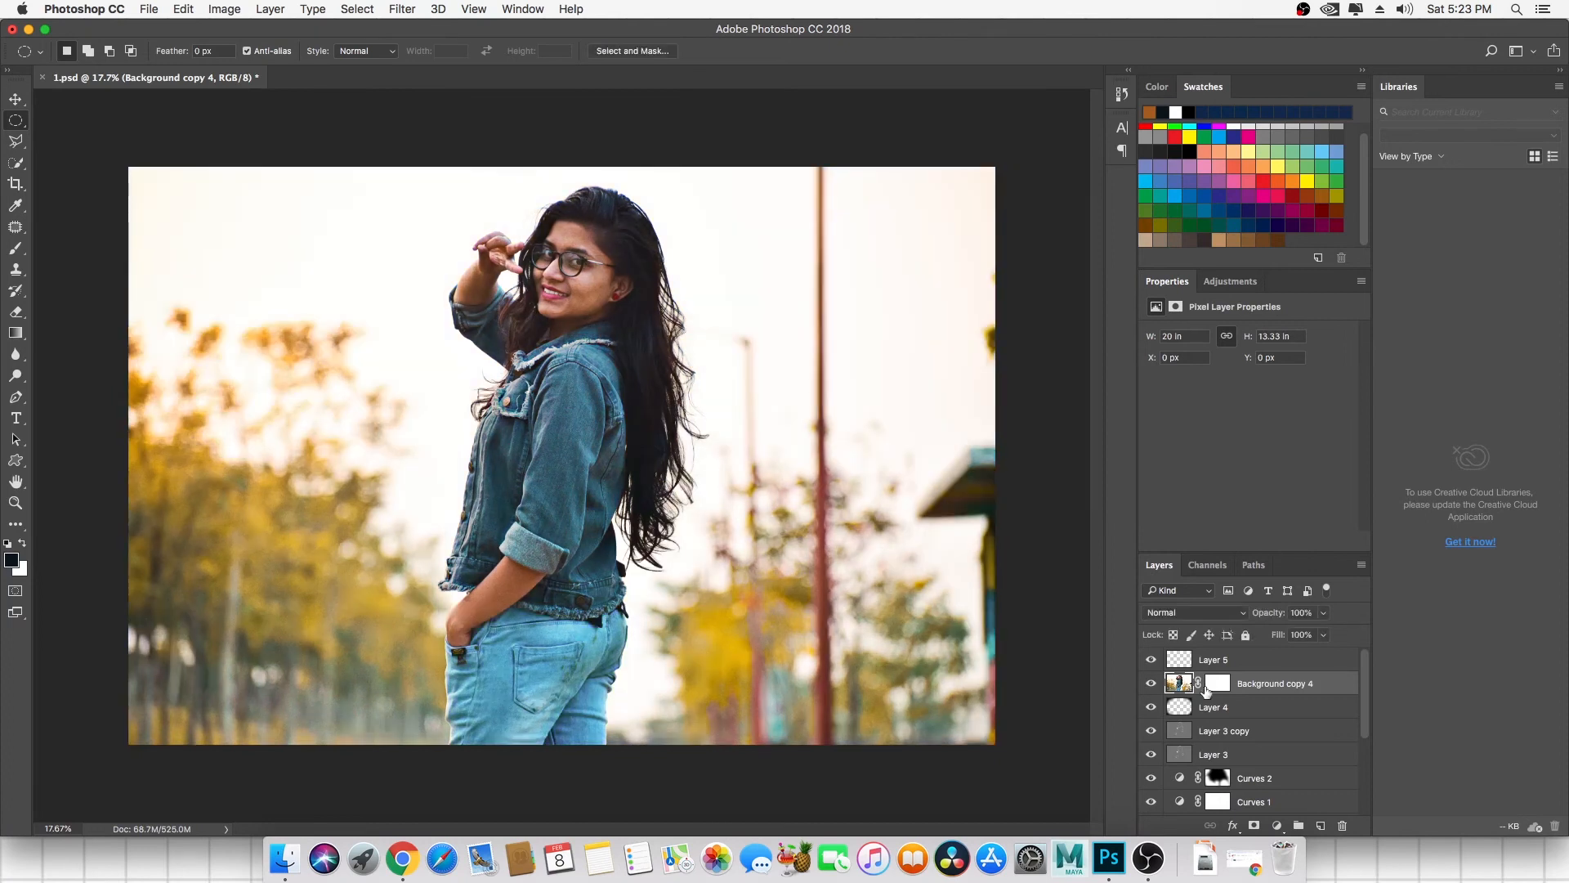
Target Background copy 4's layer mask and make a circular selection over the photo's upper-left corner, feathered by 500 pixels.
{"action": "left_click", "coordinate": [1217, 683]}
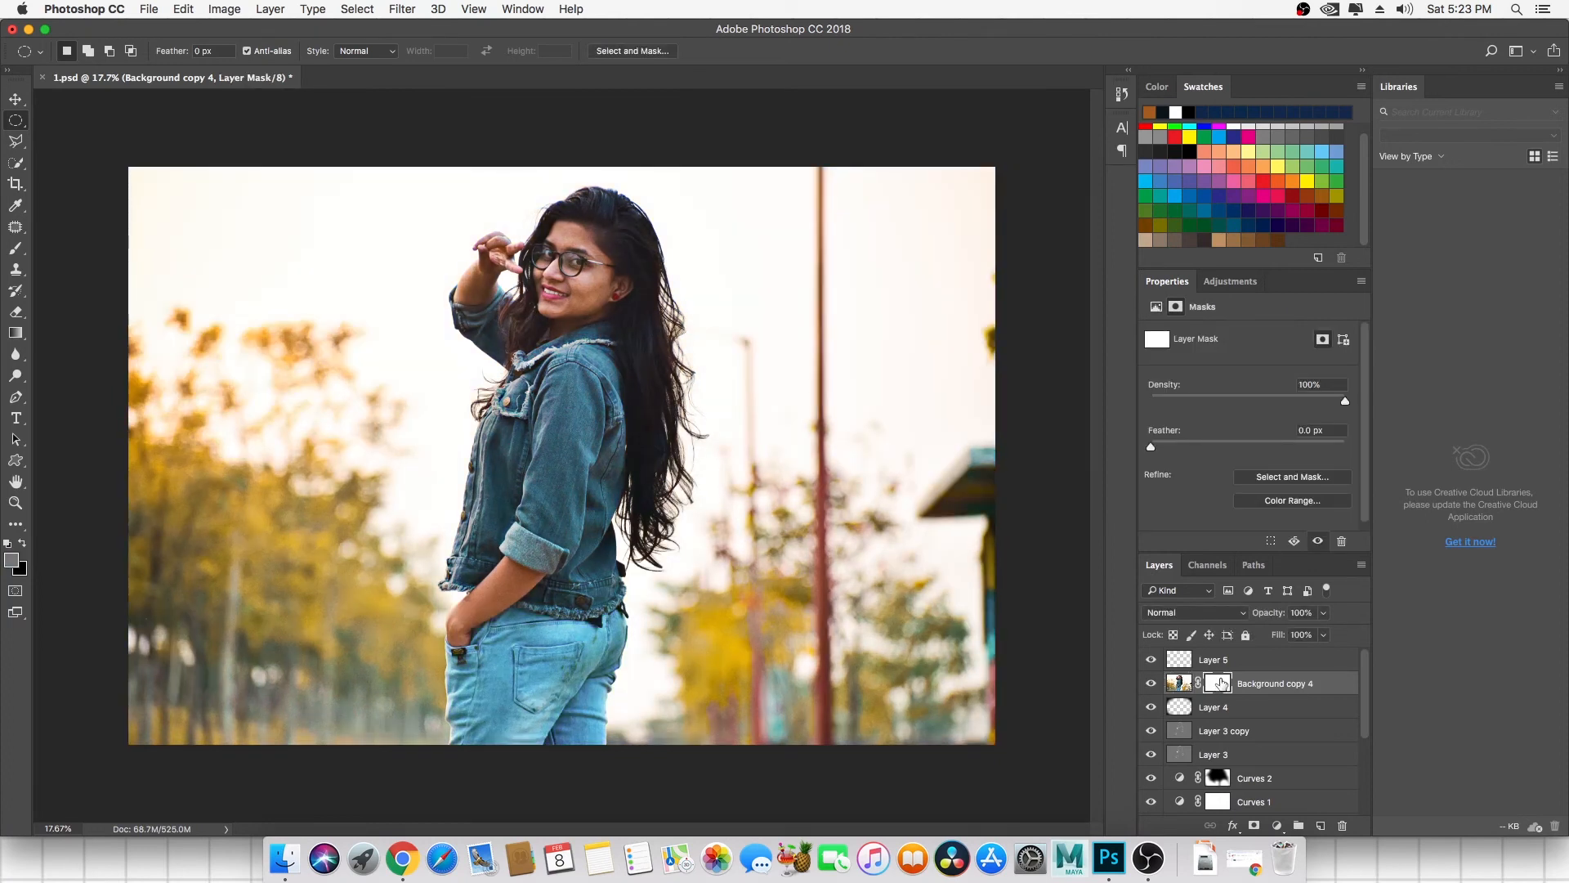
{"action": "left_click_drag", "start_coordinate": [90, 129], "coordinate": [233, 288]}
{"action": "right_click", "coordinate": [260, 218]}
{"action": "left_click", "coordinate": [312, 255]}
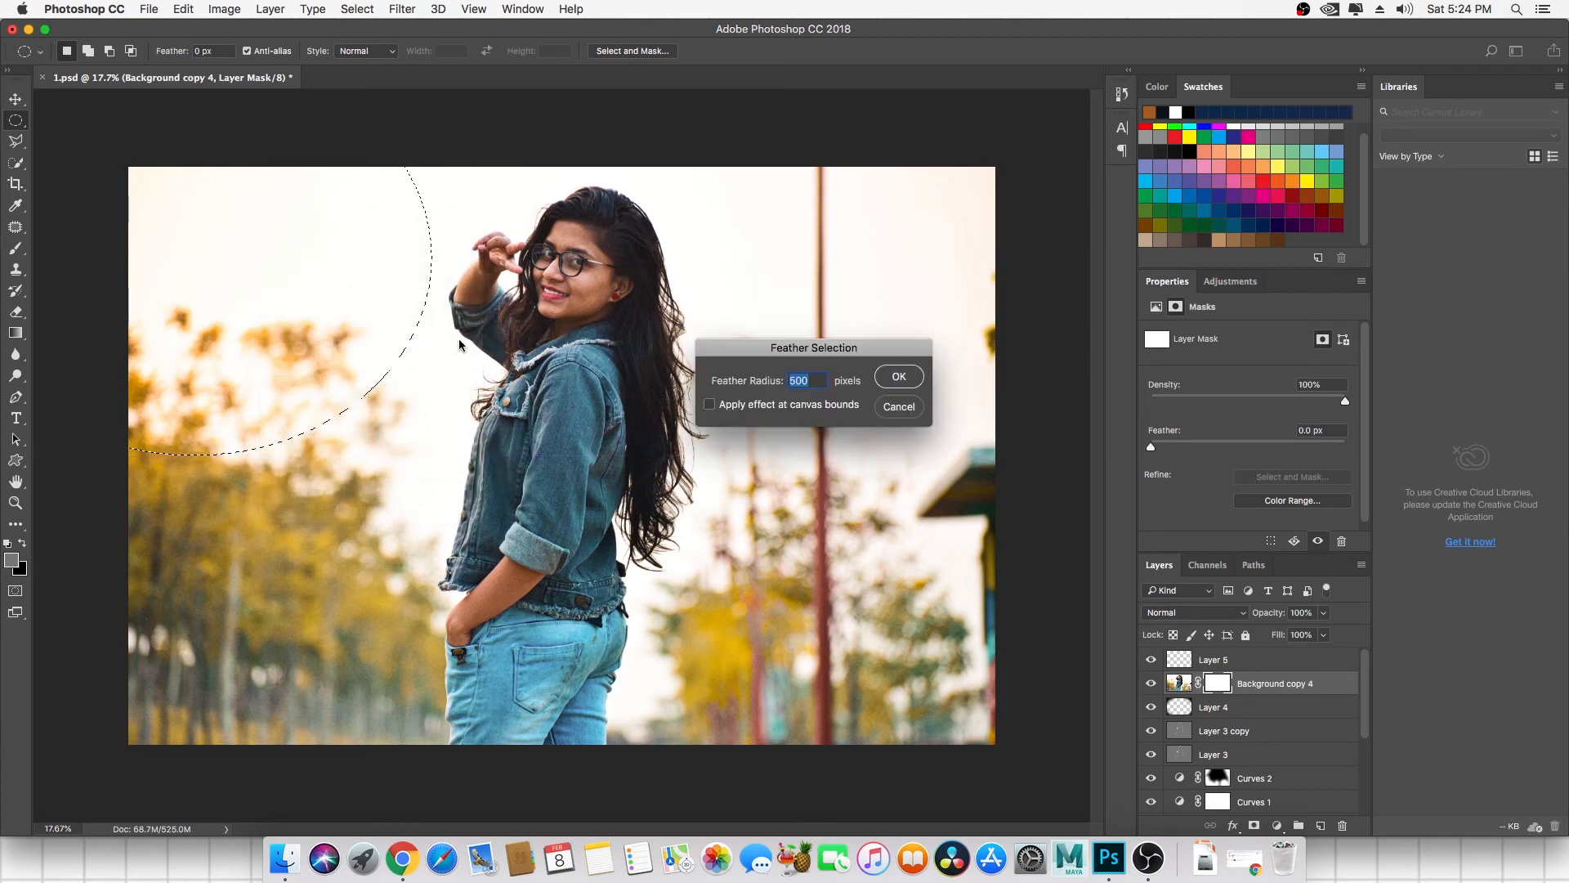
{"action": "left_click", "coordinate": [893, 378]}
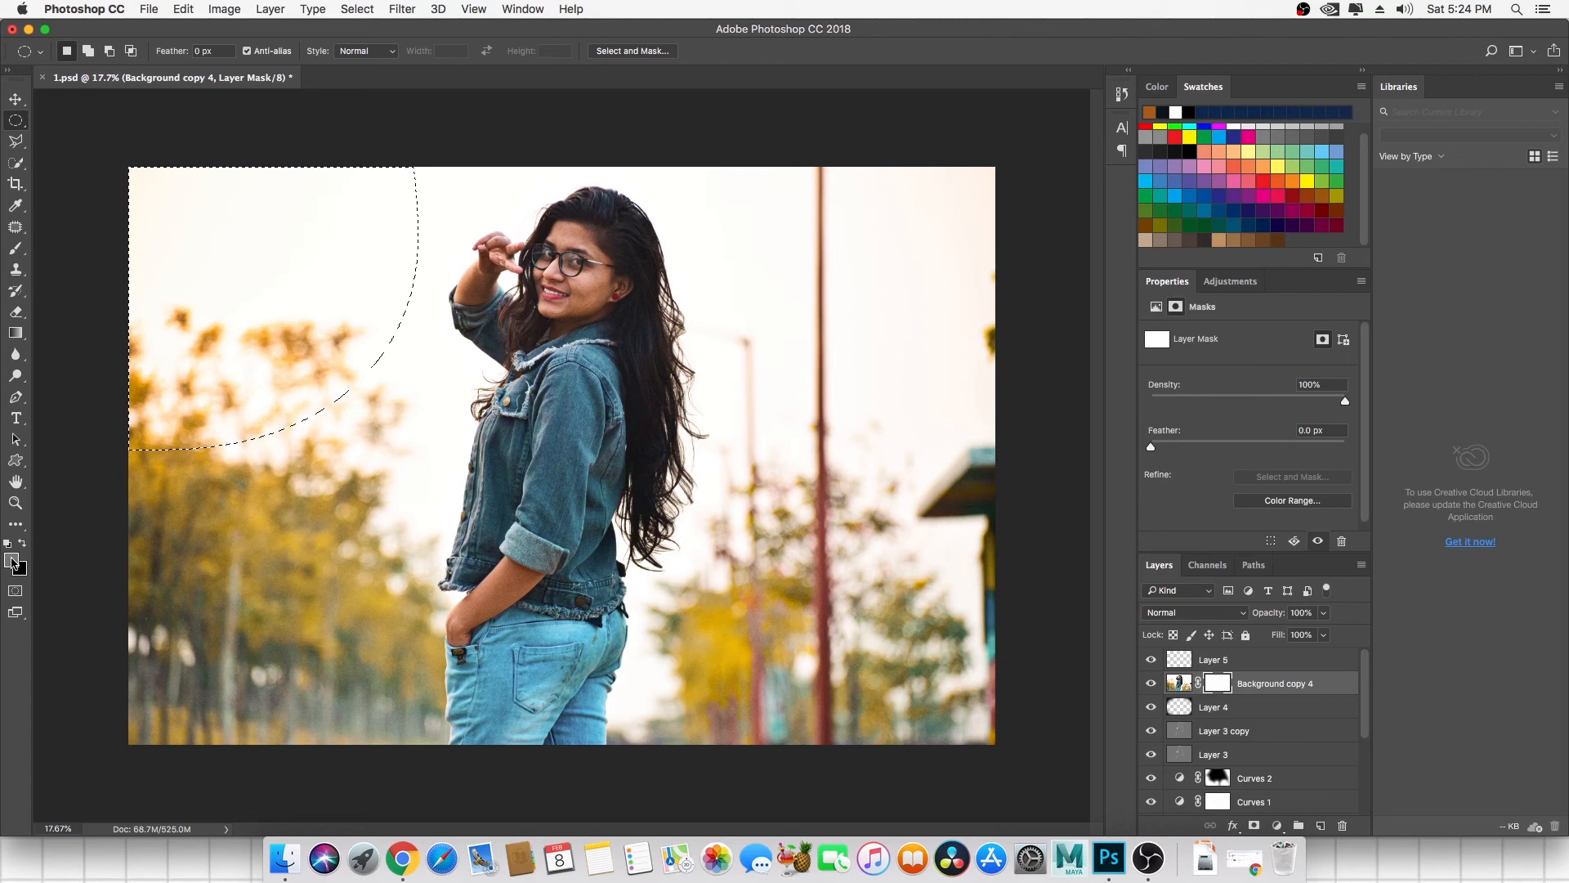
Set the foreground colour to black and the background colour to white for editing the mask.
{"action": "left_click", "coordinate": [12, 560]}
{"action": "left_click", "coordinate": [309, 309]}
{"action": "left_click", "coordinate": [439, 354]}
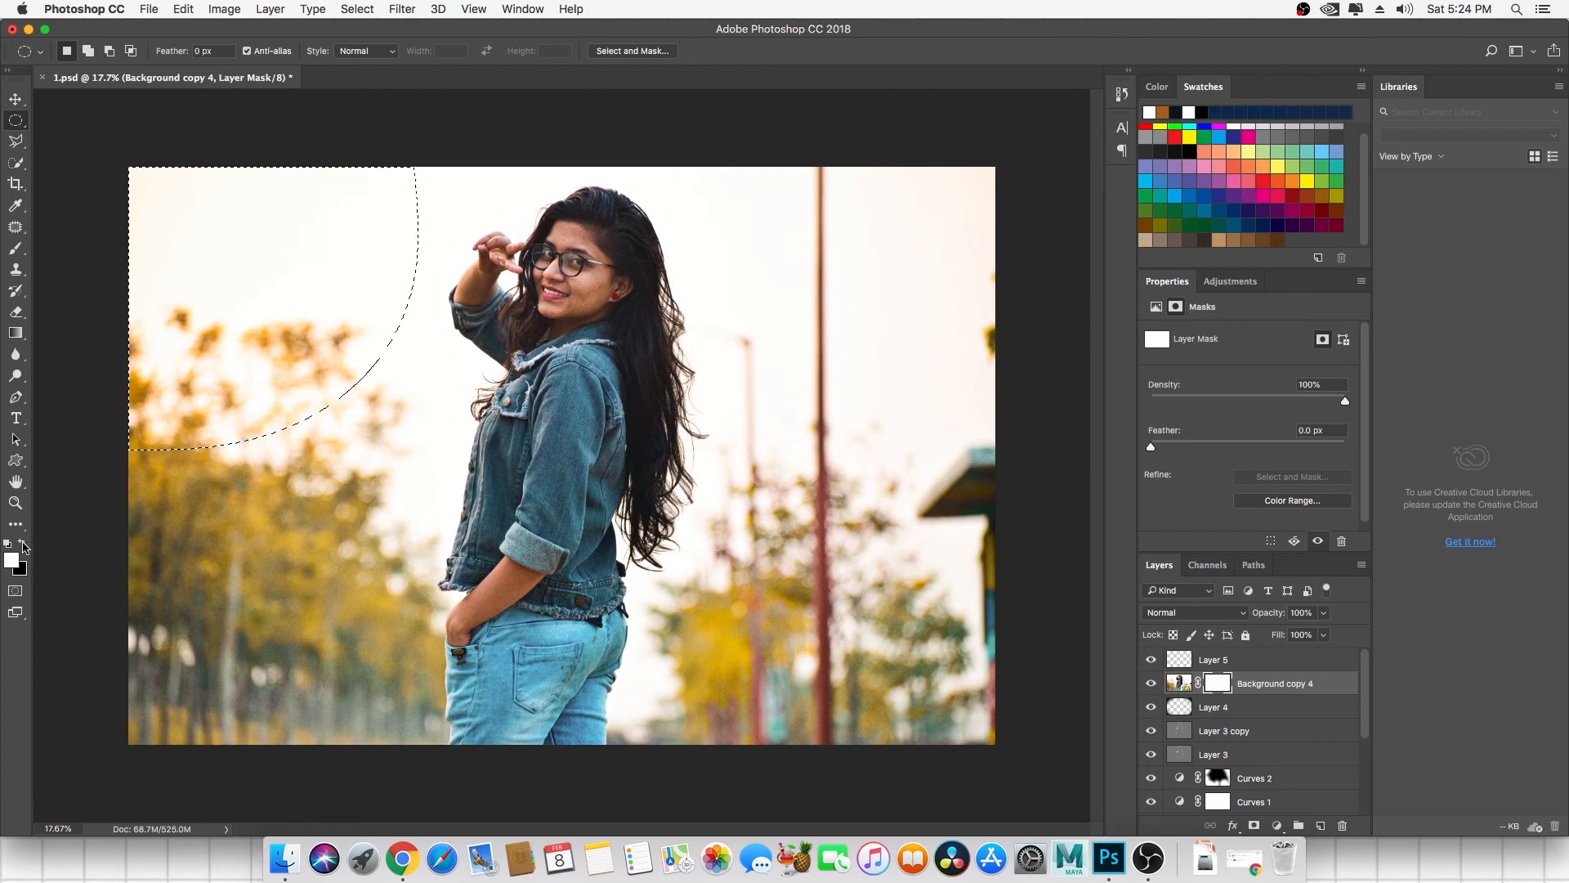
{"action": "left_click", "coordinate": [23, 543]}
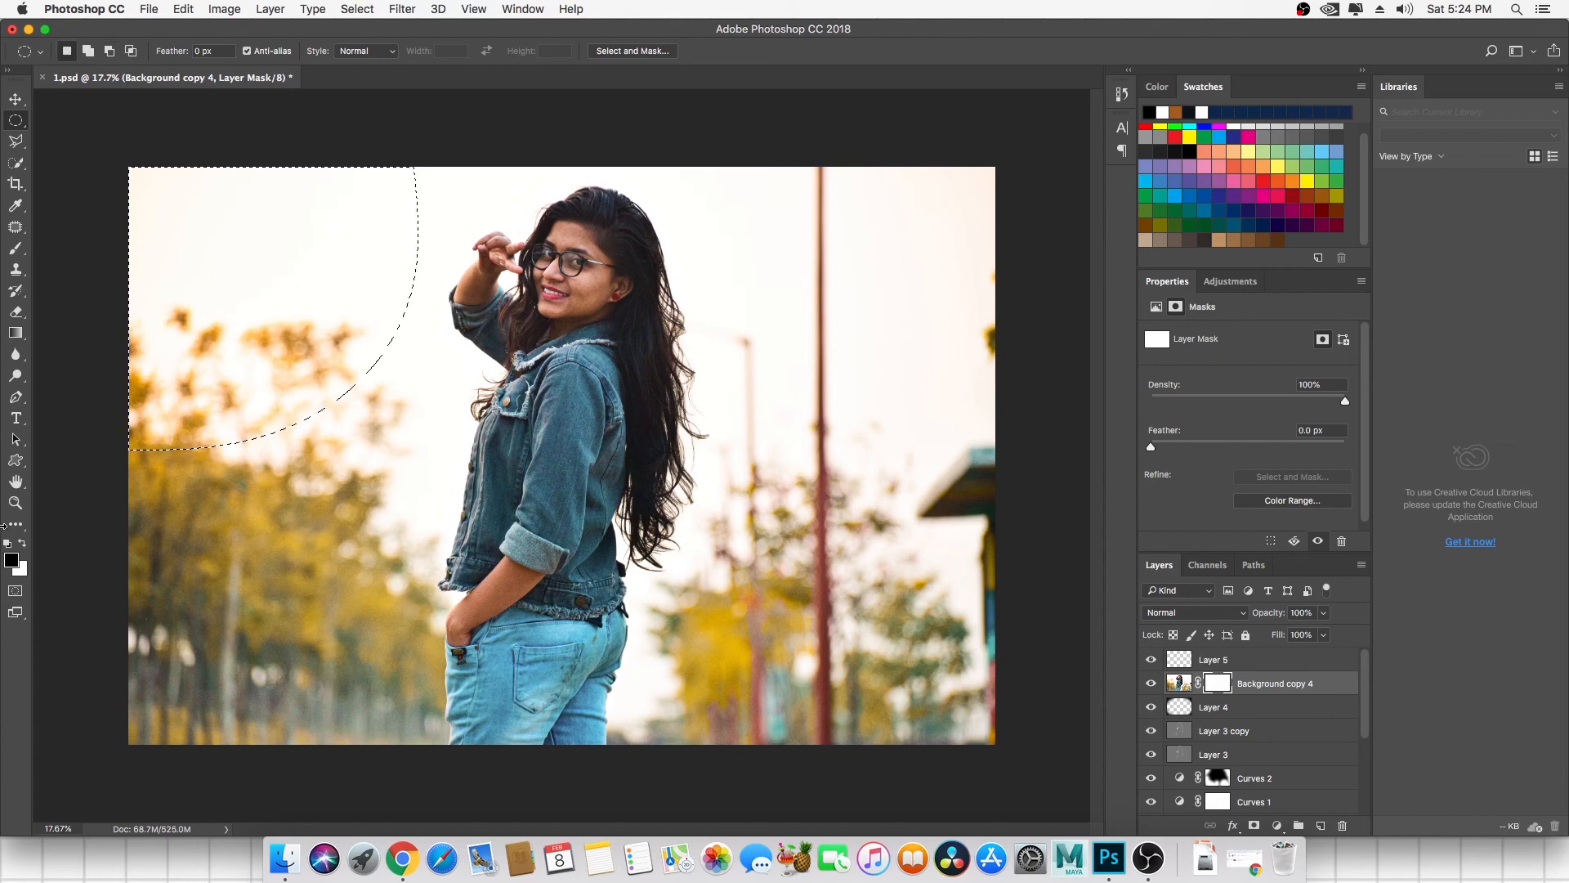
{"action": "key", "text": "alt+BackSpace"}
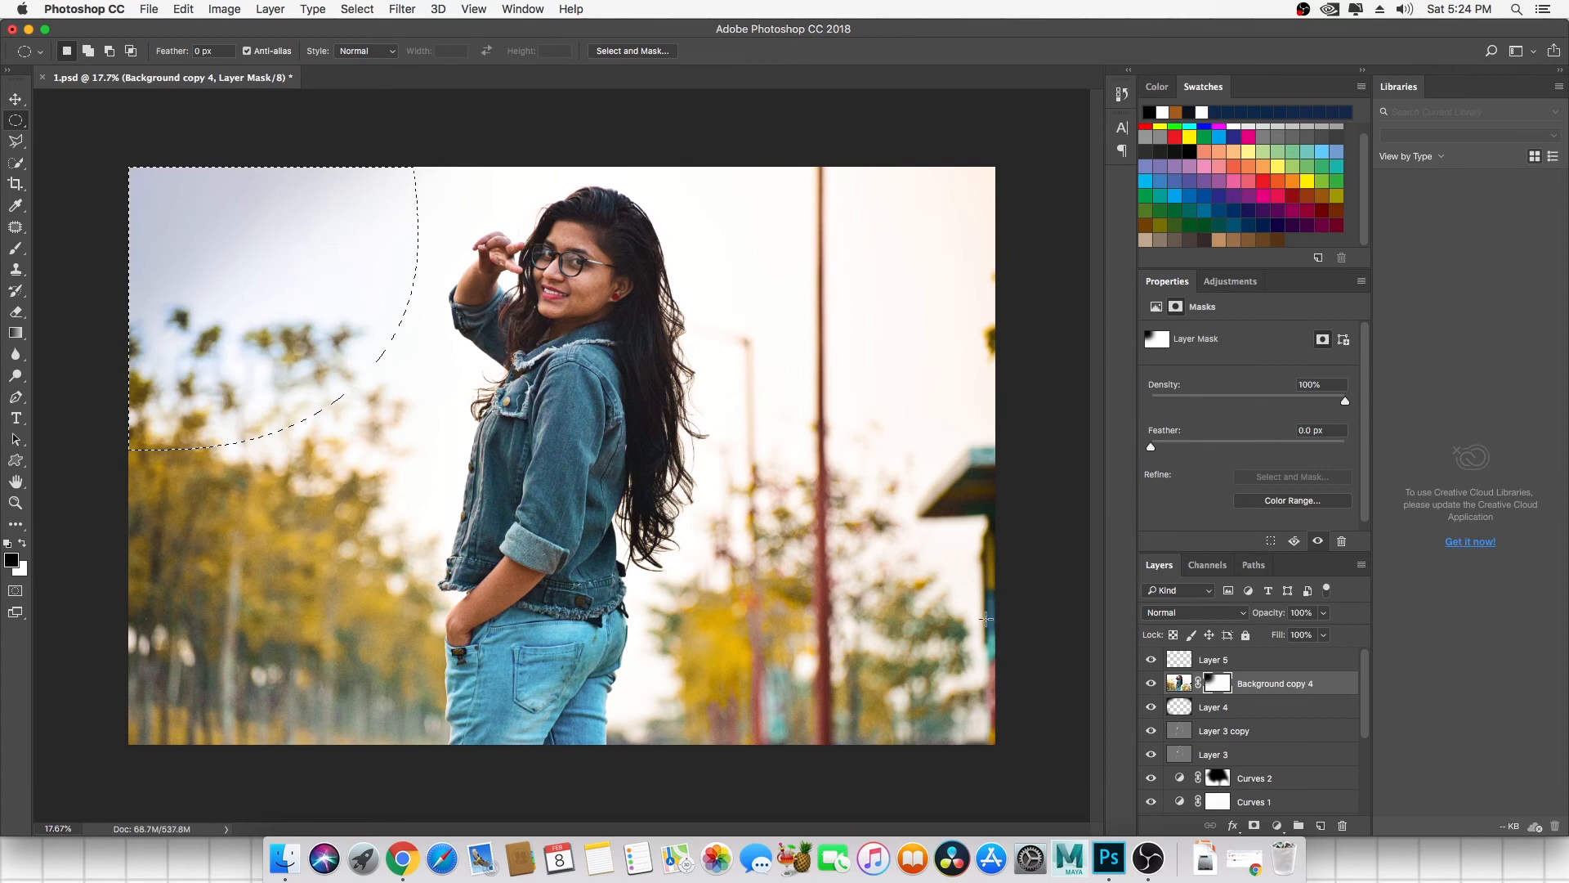
{"action": "key", "text": "super+z"}
{"action": "left_click", "coordinate": [488, 338]}
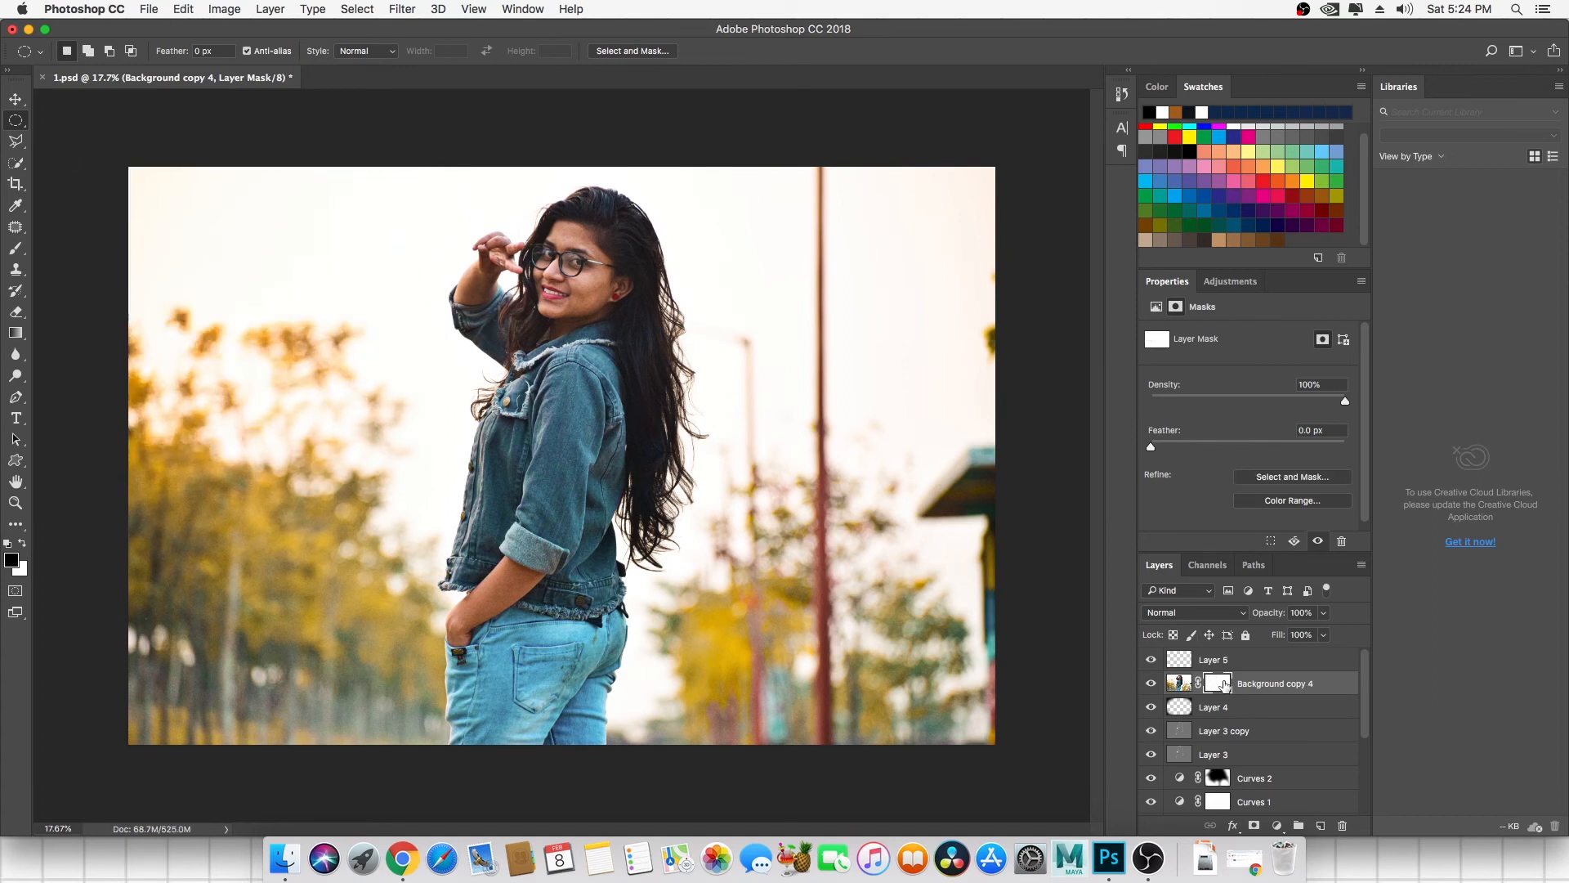
Invert Background copy 4's layer mask, set the foreground to white, and select the photo's upper-left corner with a circle feathered by 500 pixels.
{"action": "key", "text": "super+i"}
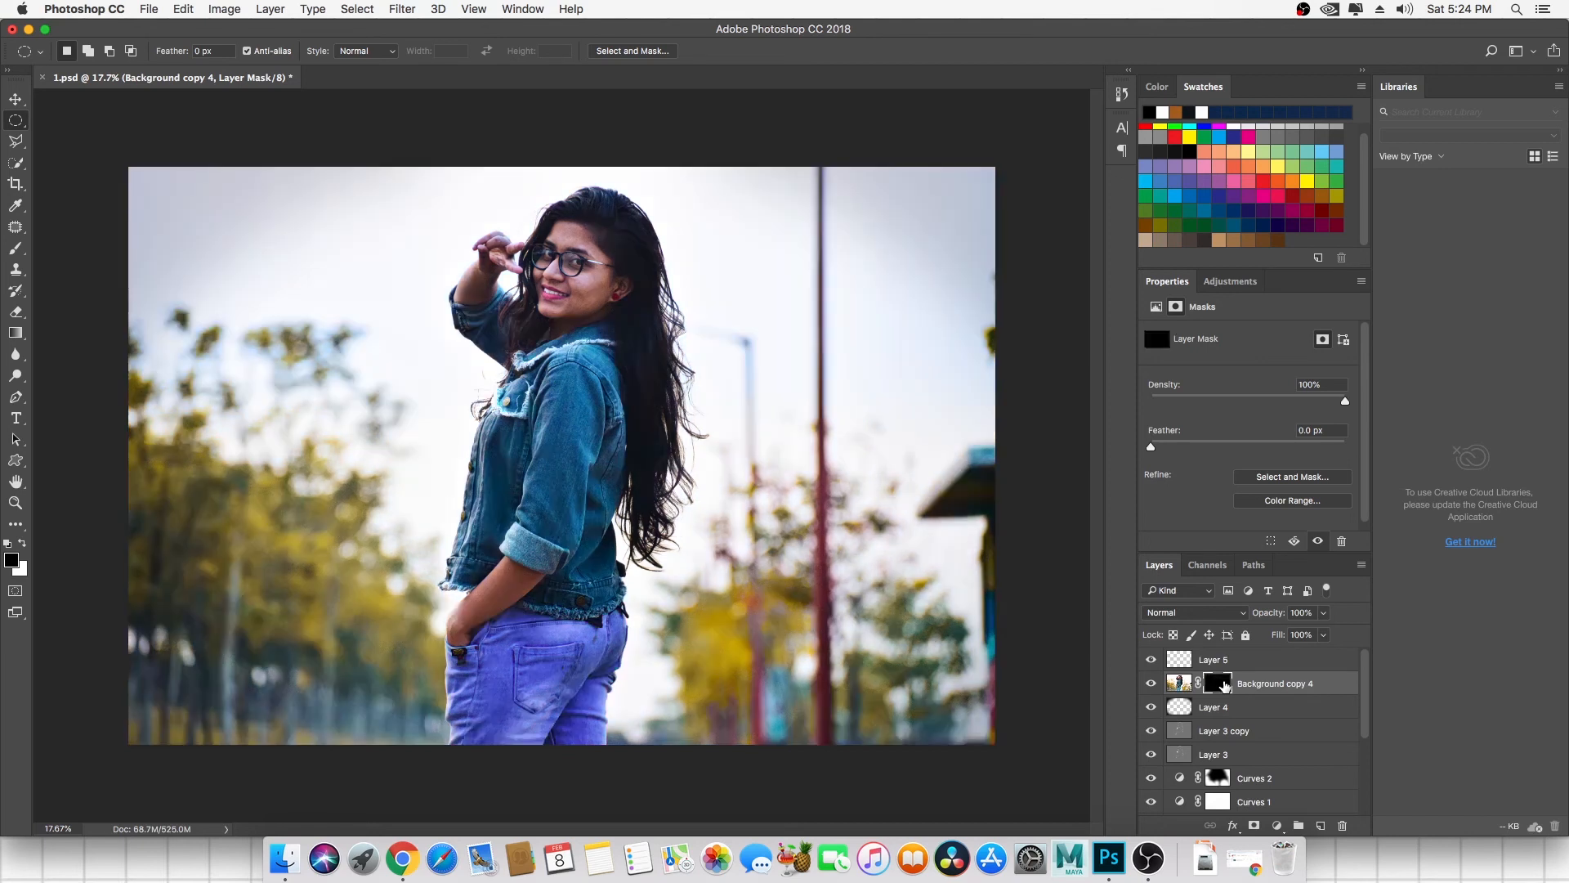
{"action": "left_click", "coordinate": [24, 545]}
{"action": "left_click_drag", "start_coordinate": [180, 110], "coordinate": [241, 235]}
{"action": "right_click", "coordinate": [235, 218]}
{"action": "left_click", "coordinate": [272, 252]}
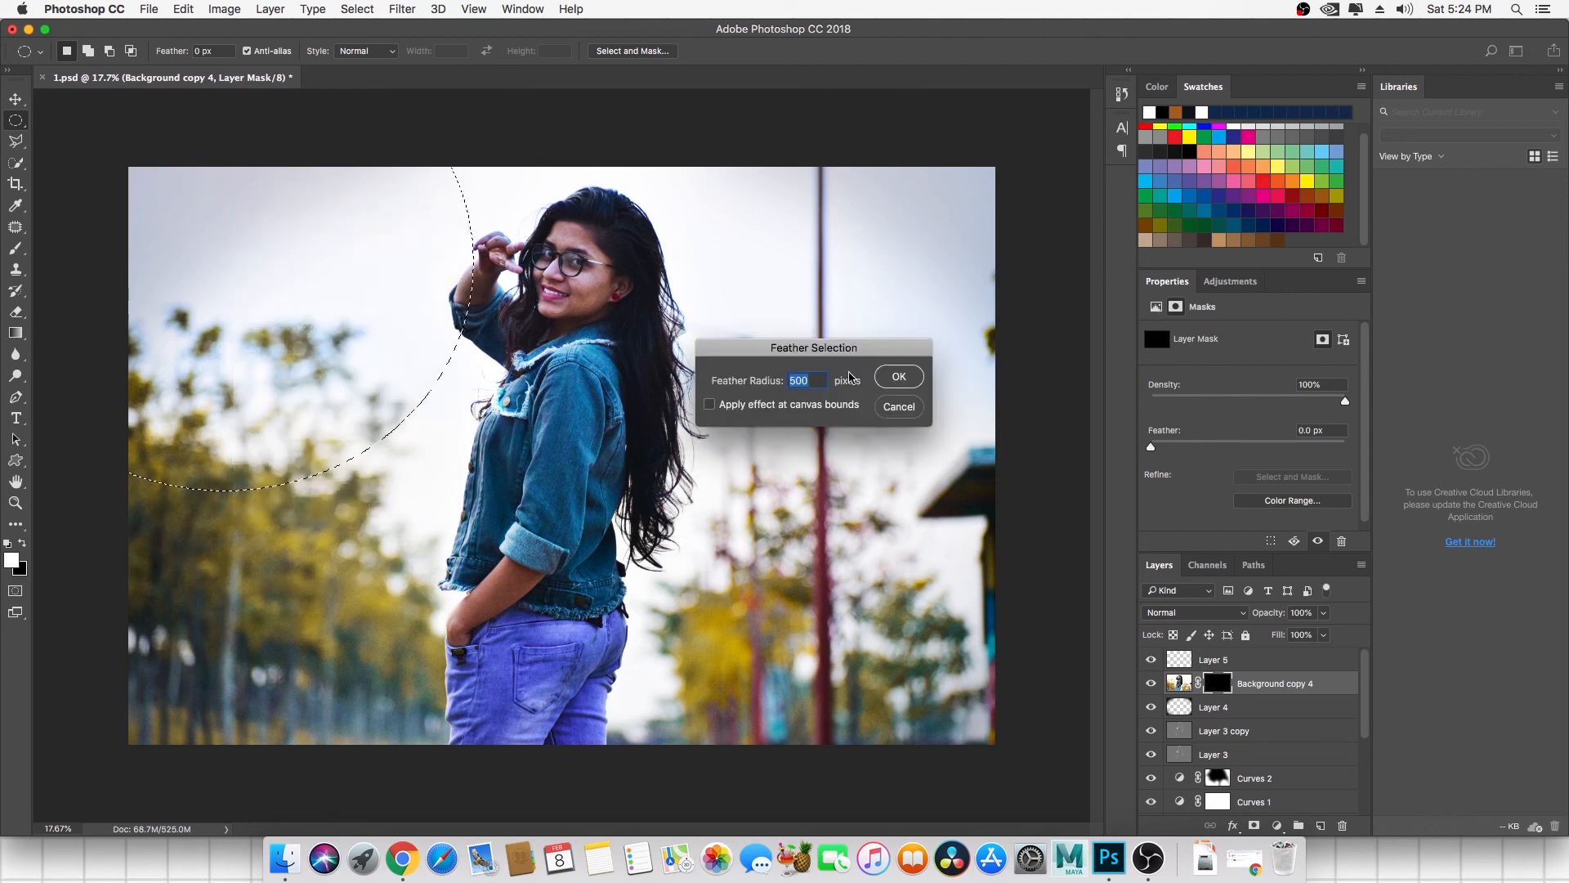
{"action": "left_click", "coordinate": [898, 377]}
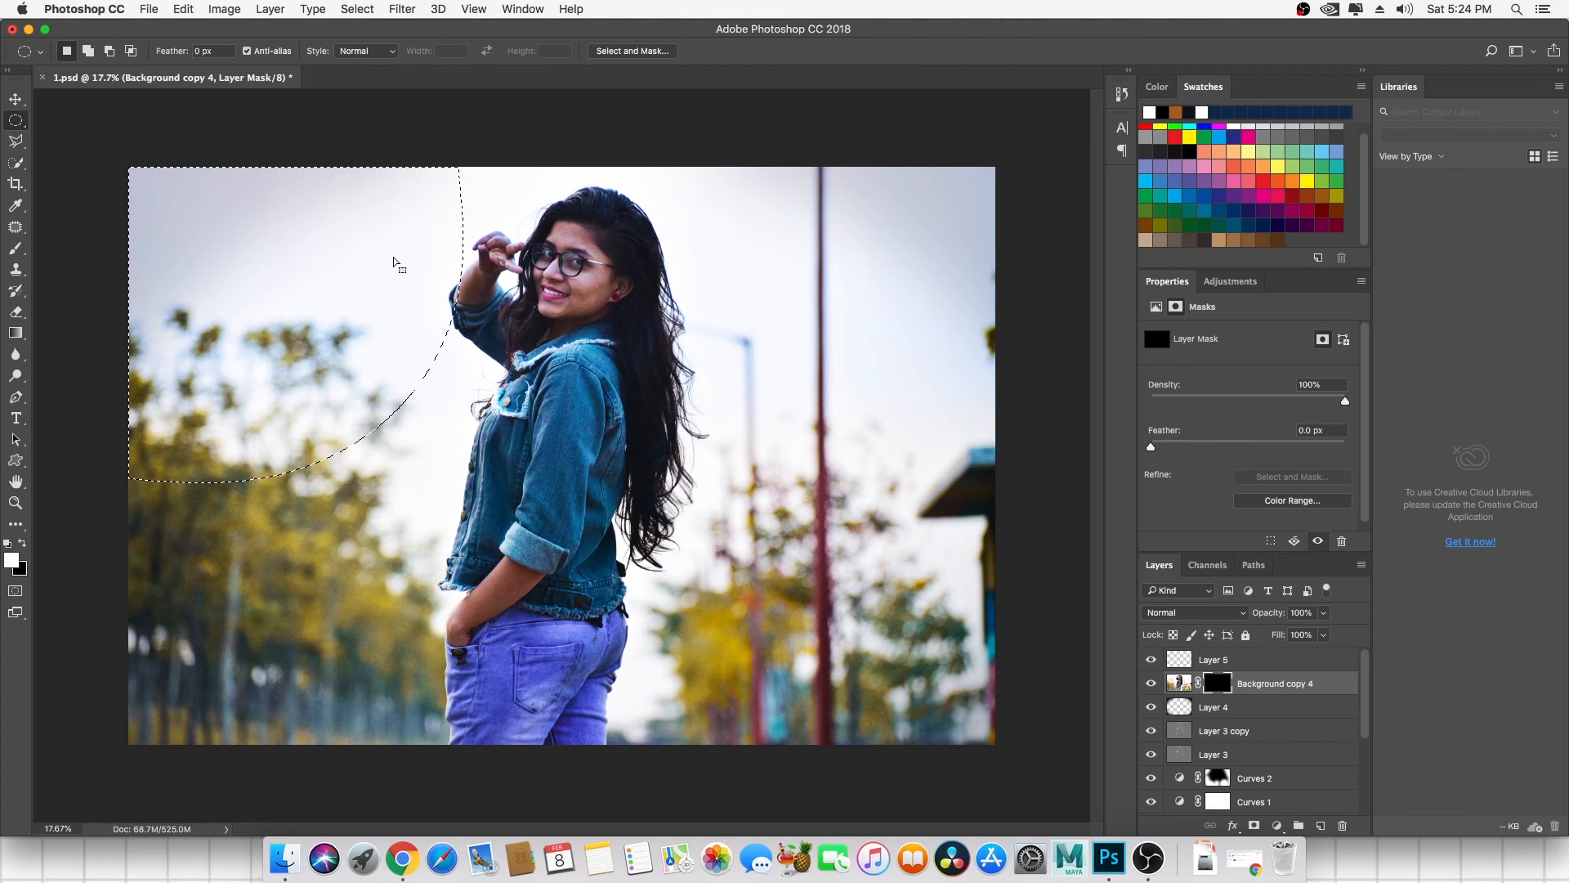
Fill the feathered corner selection with white on Background copy 4's layer mask and deselect it.
{"action": "key", "text": "alt+BackSpace"}
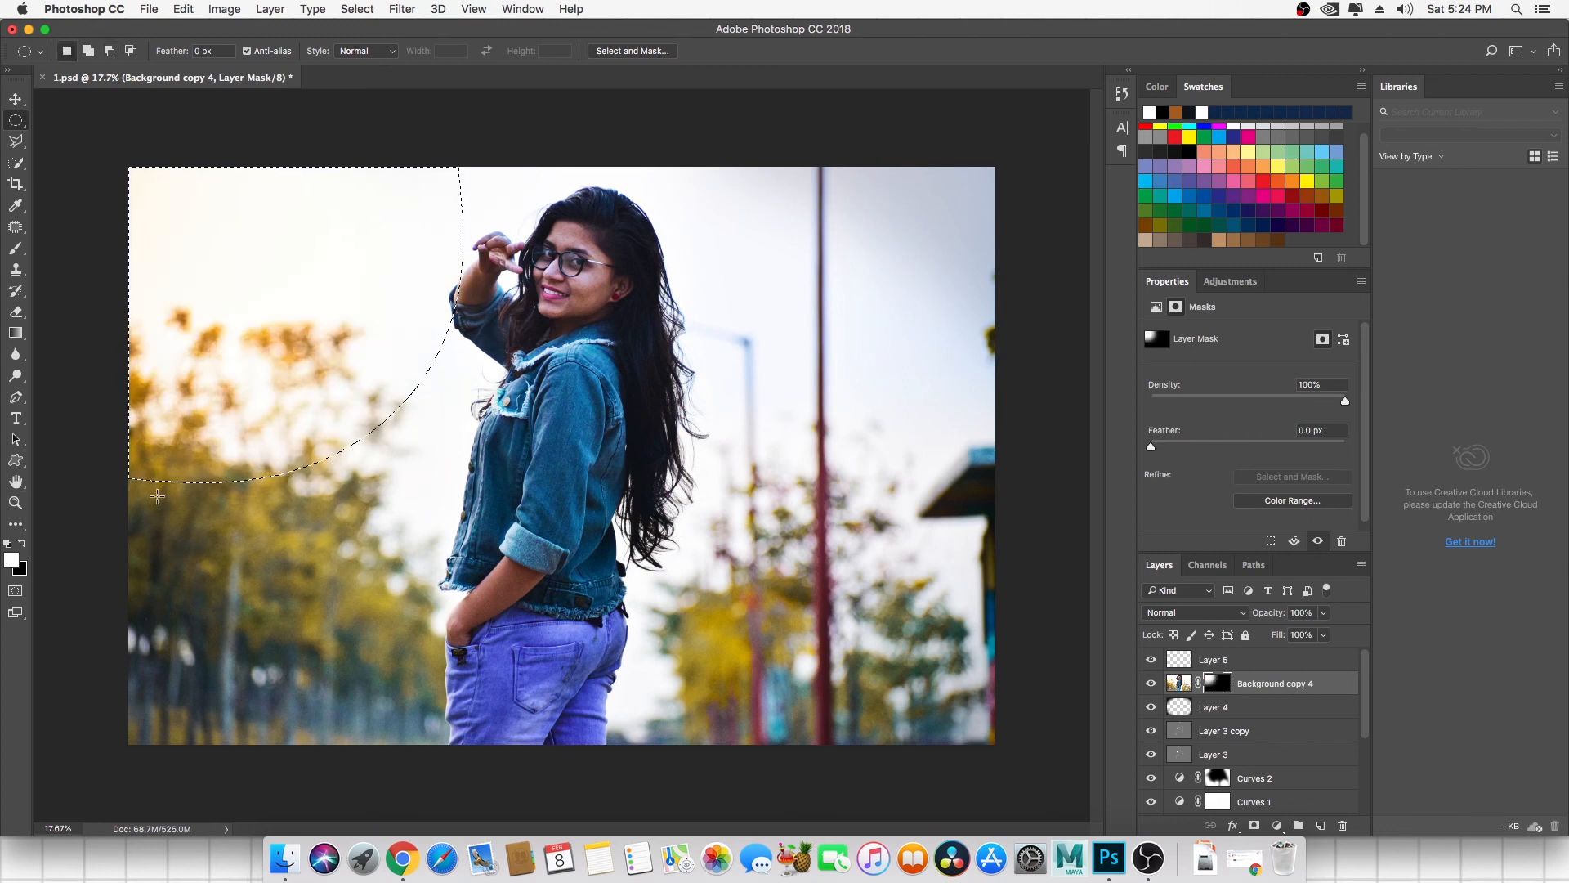
{"action": "key", "text": "super+d"}
{"action": "scroll", "coordinate": [487, 397], "scroll_direction": "down", "scroll_amount": 2}
{"action": "scroll", "coordinate": [487, 398], "scroll_direction": "down", "scroll_amount": 1}
{"action": "scroll", "coordinate": [398, 399], "scroll_direction": "up", "scroll_amount": 1}
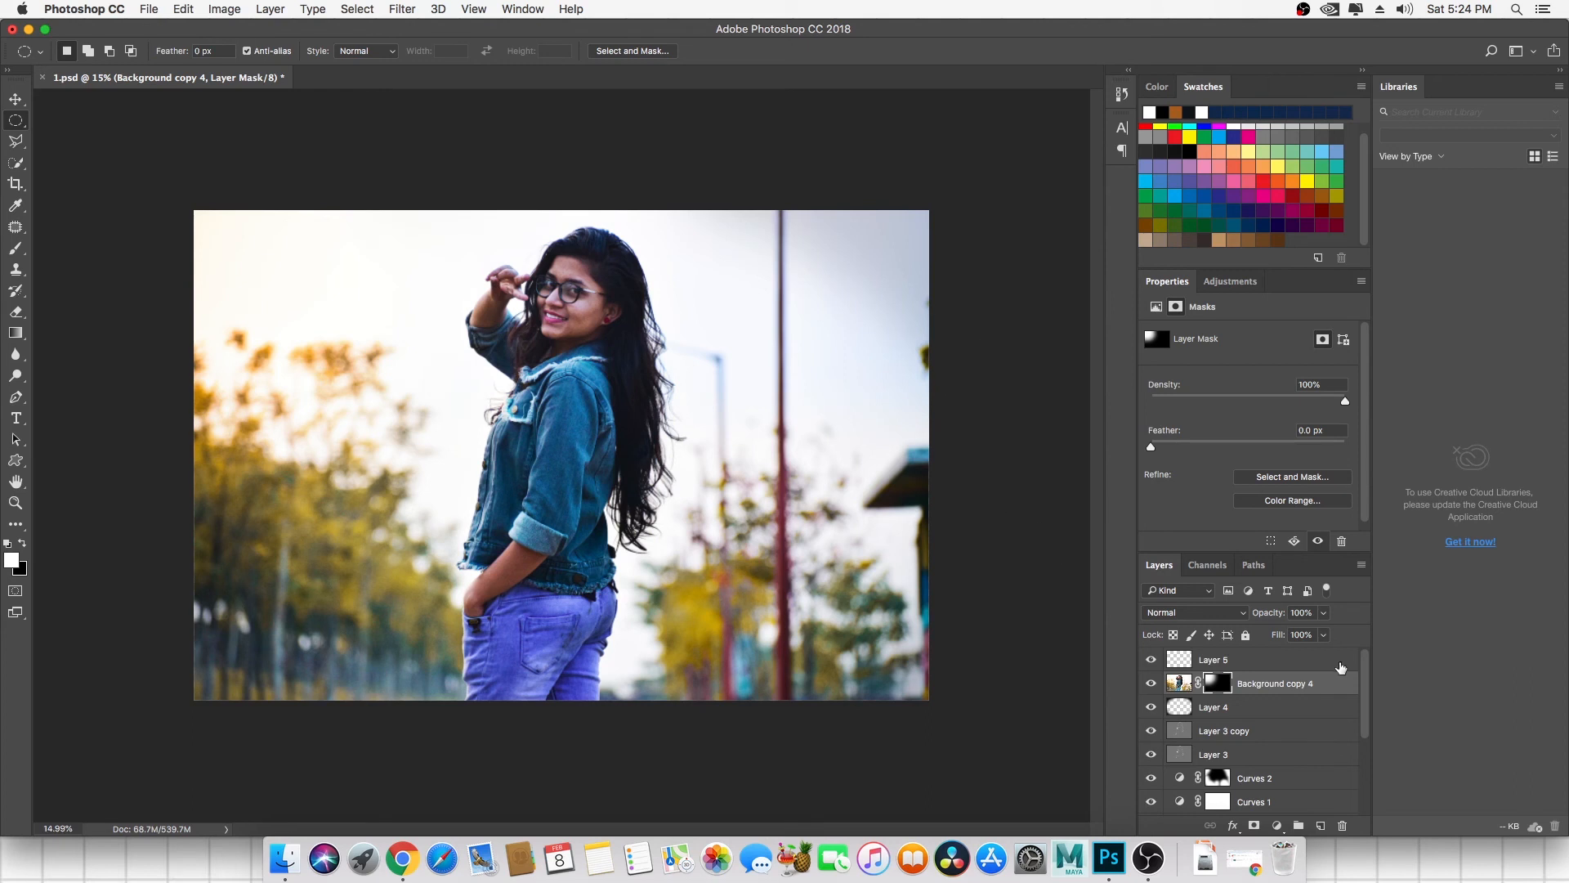
Duplicate Background copy 4 and delete the duplicate's layer mask.
{"action": "left_click", "coordinate": [1262, 688]}
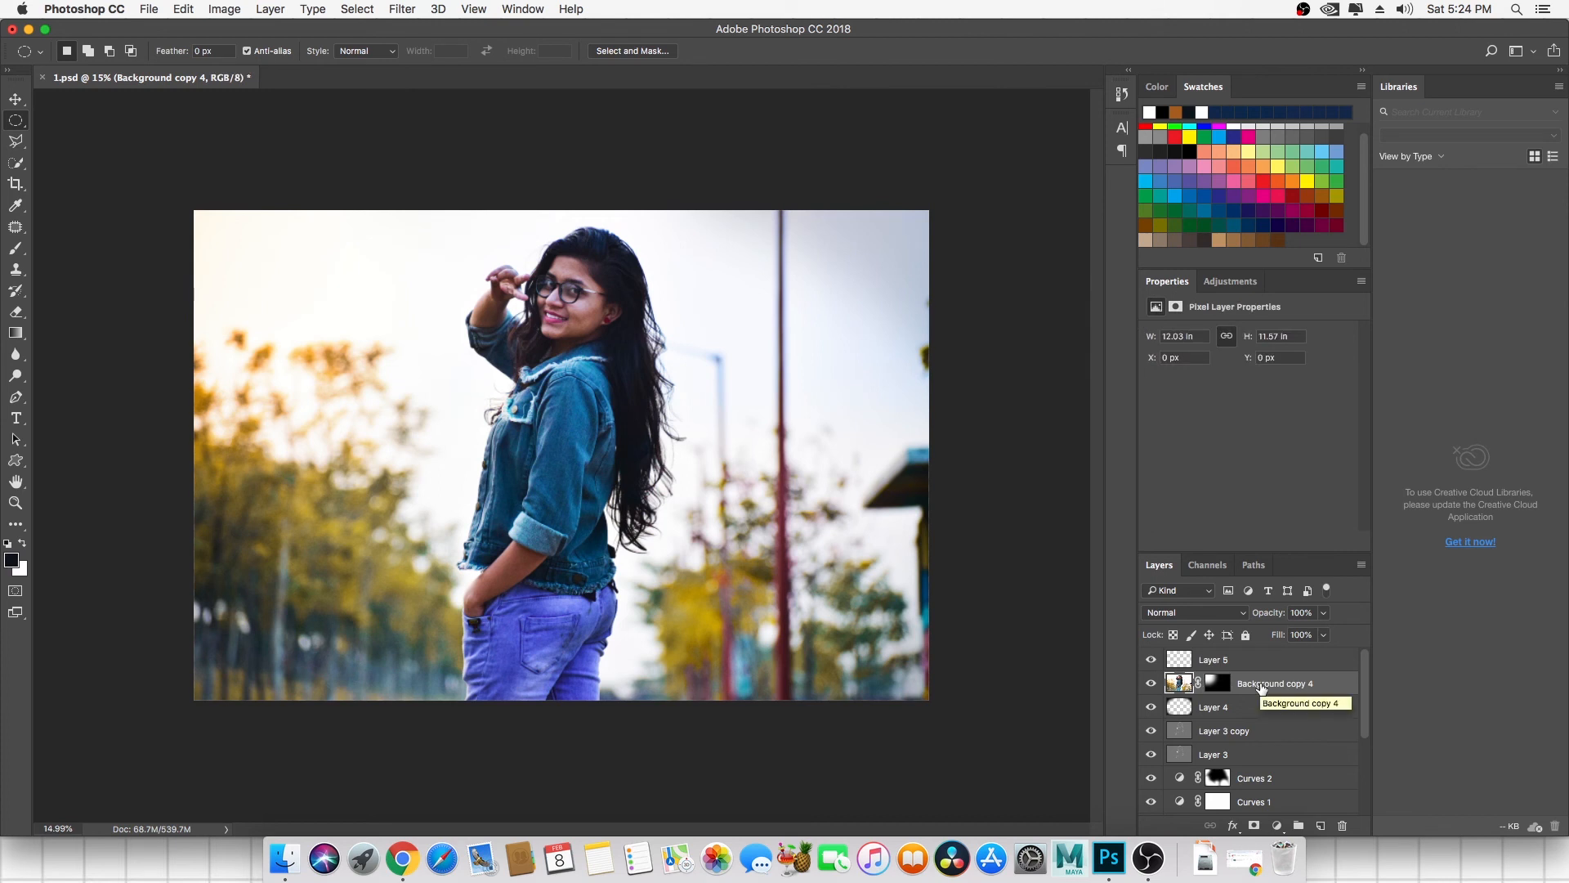
{"action": "key", "text": "super+j"}
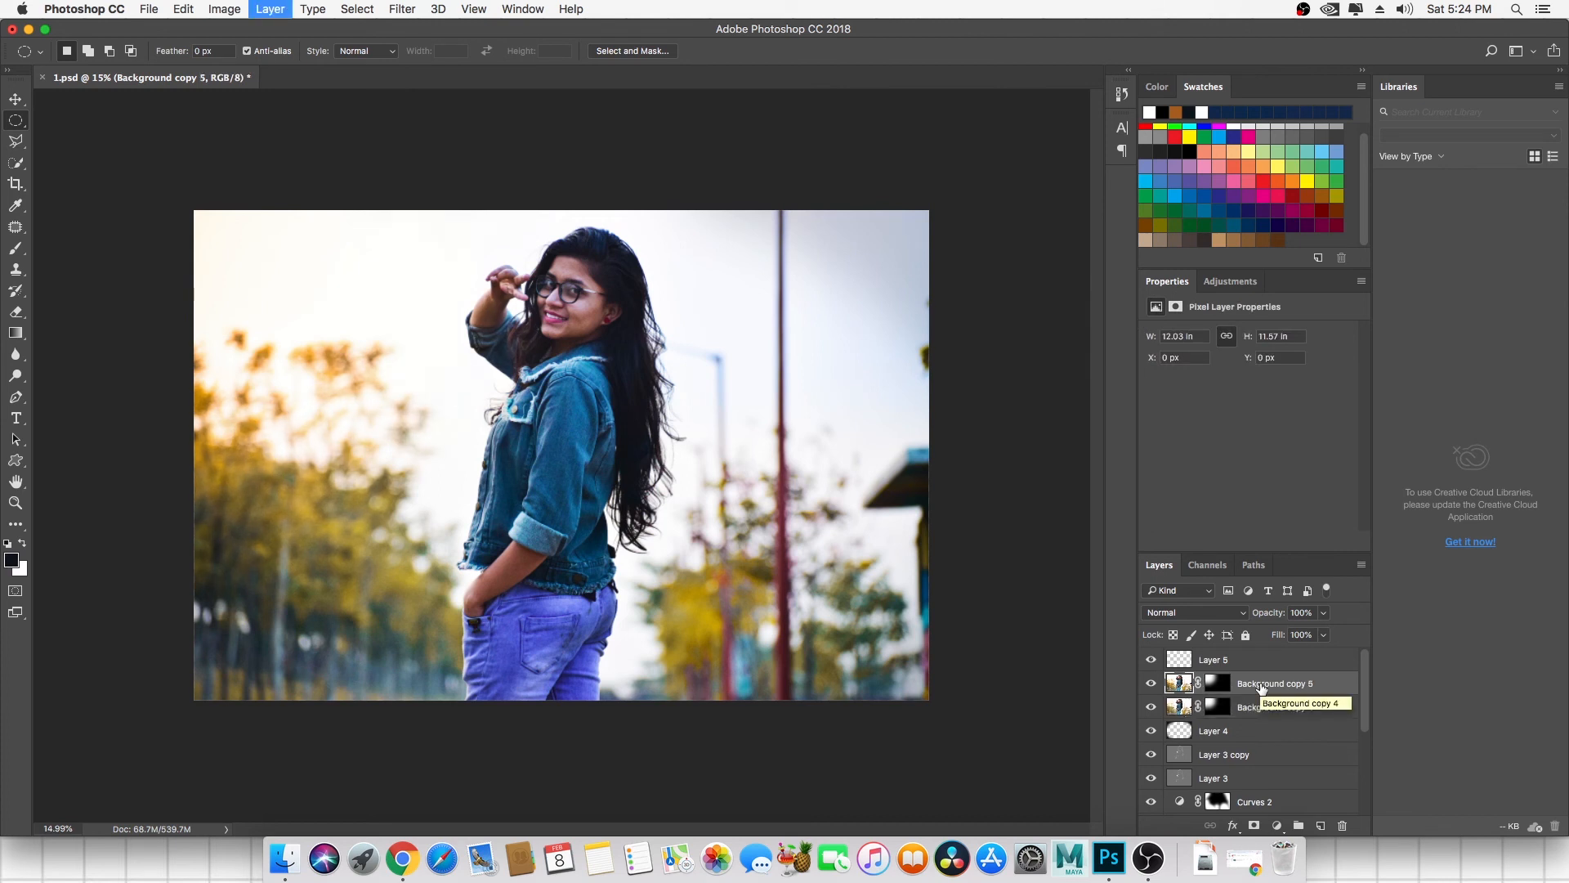
{"action": "left_click", "coordinate": [1221, 688]}
{"action": "right_click", "coordinate": [1221, 686]}
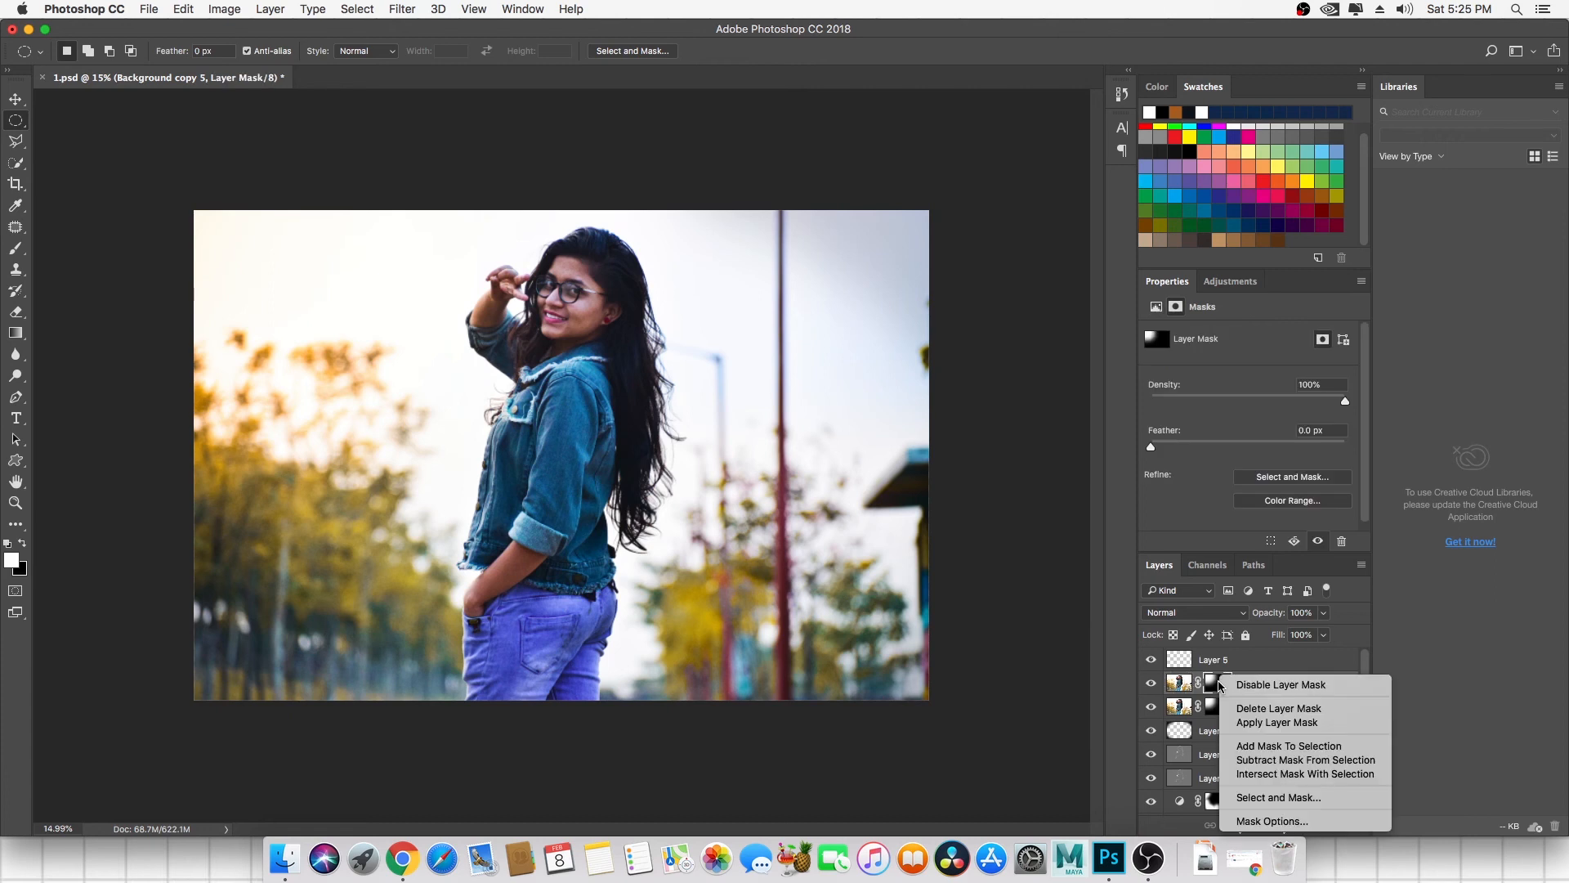
{"action": "left_click", "coordinate": [1251, 688]}
{"action": "right_click", "coordinate": [1250, 688]}
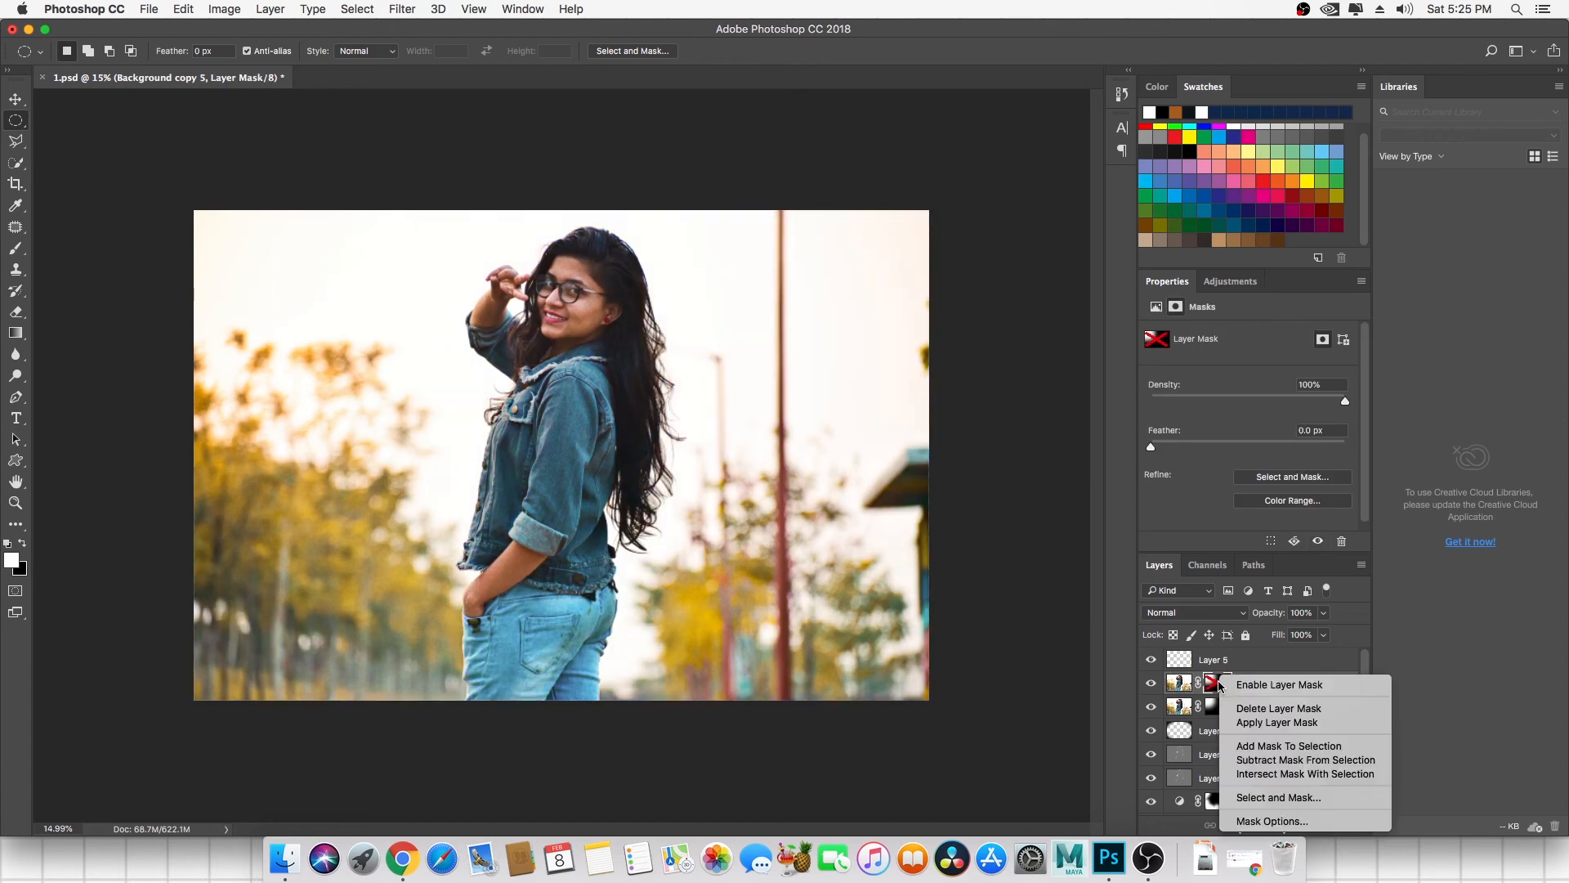
{"action": "left_click", "coordinate": [1259, 709]}
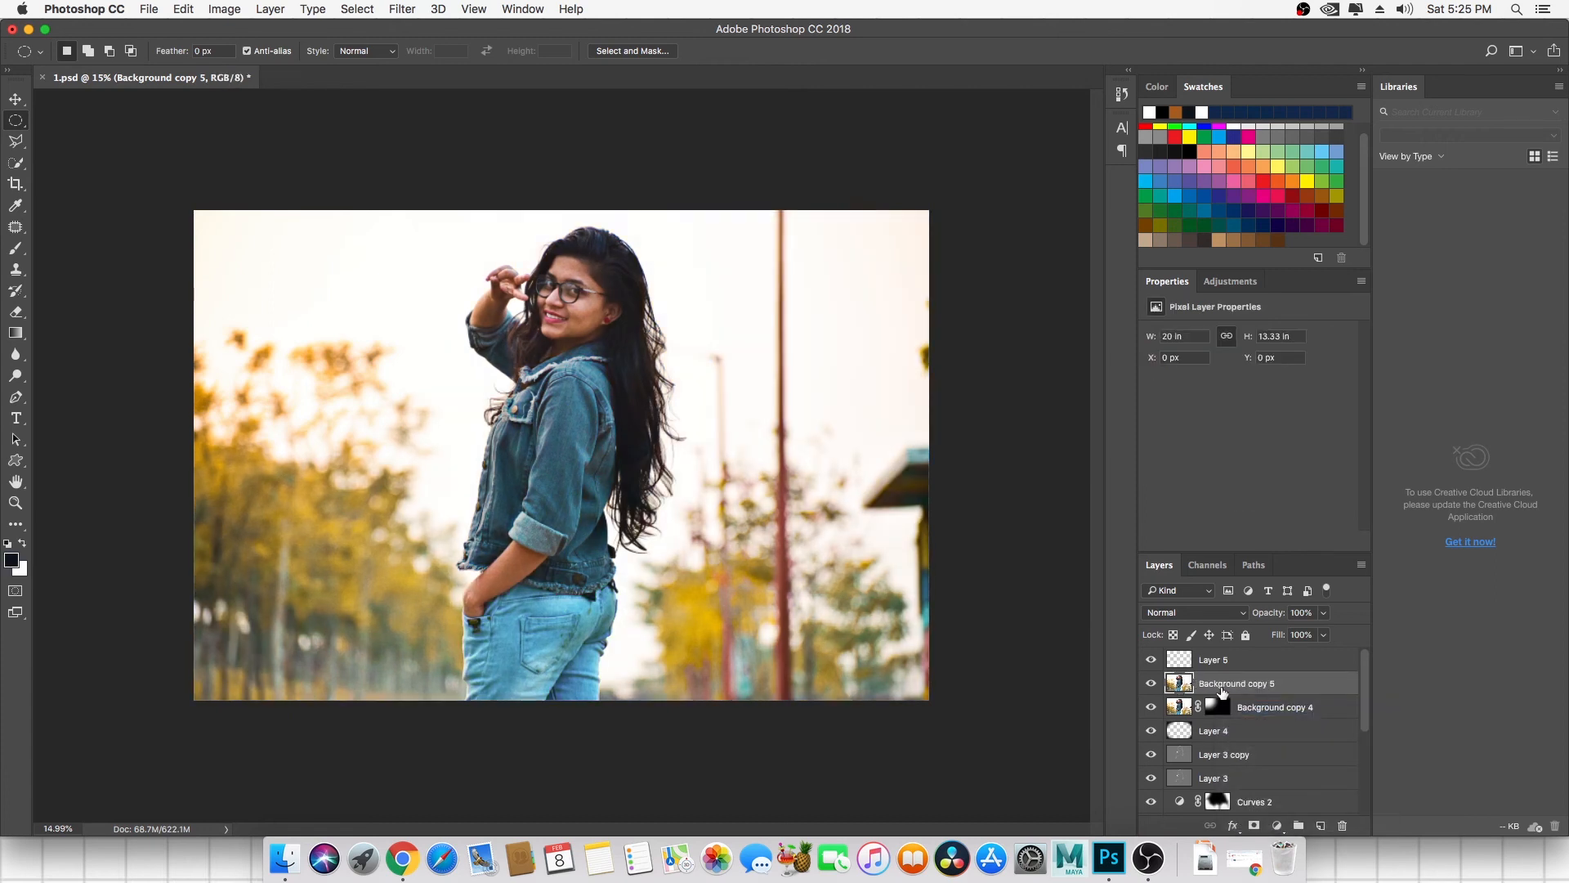
Grade Background copy 5 in Camera Raw with Temperature -53 and Tint -27, and add a new layer mask to it.
{"action": "left_click", "coordinate": [402, 9]}
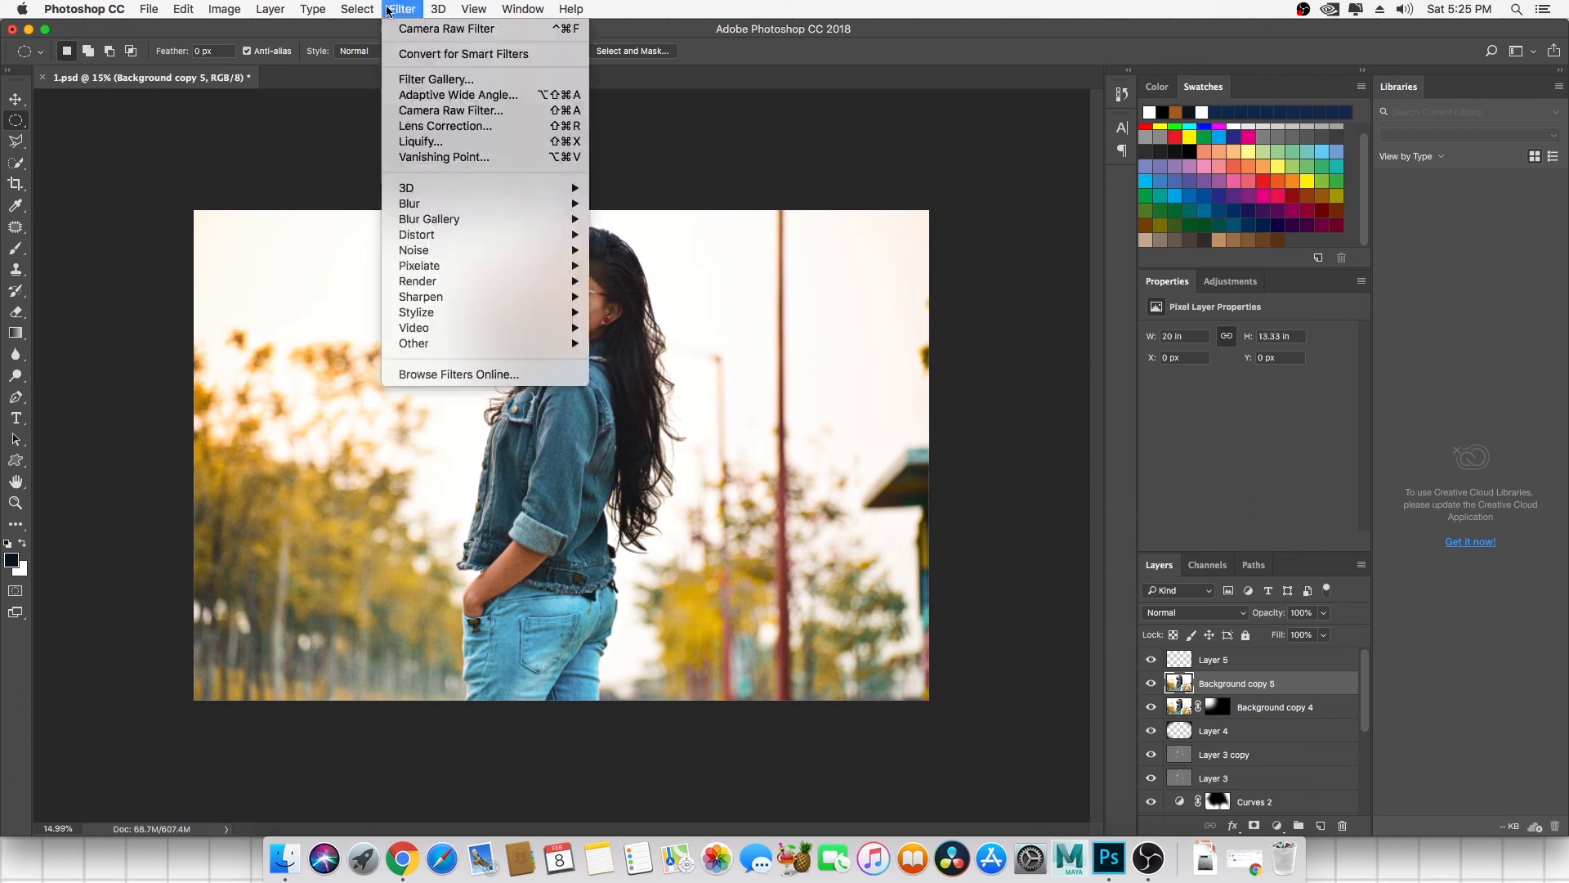
{"action": "left_click", "coordinate": [452, 111]}
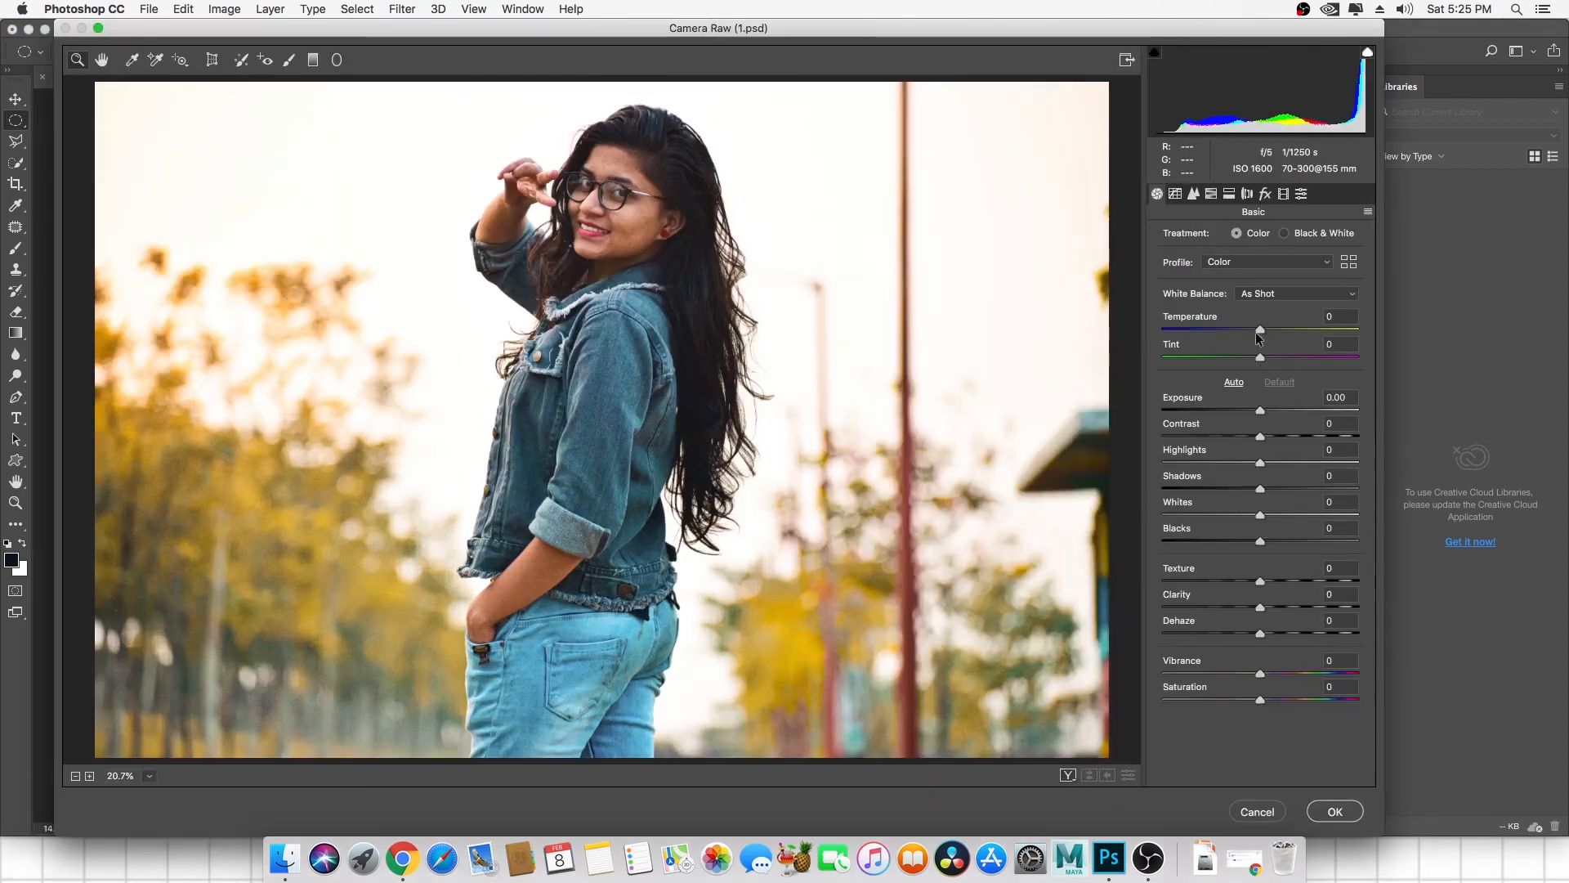
{"action": "left_click_drag", "start_coordinate": [1260, 328], "coordinate": [1234, 360]}
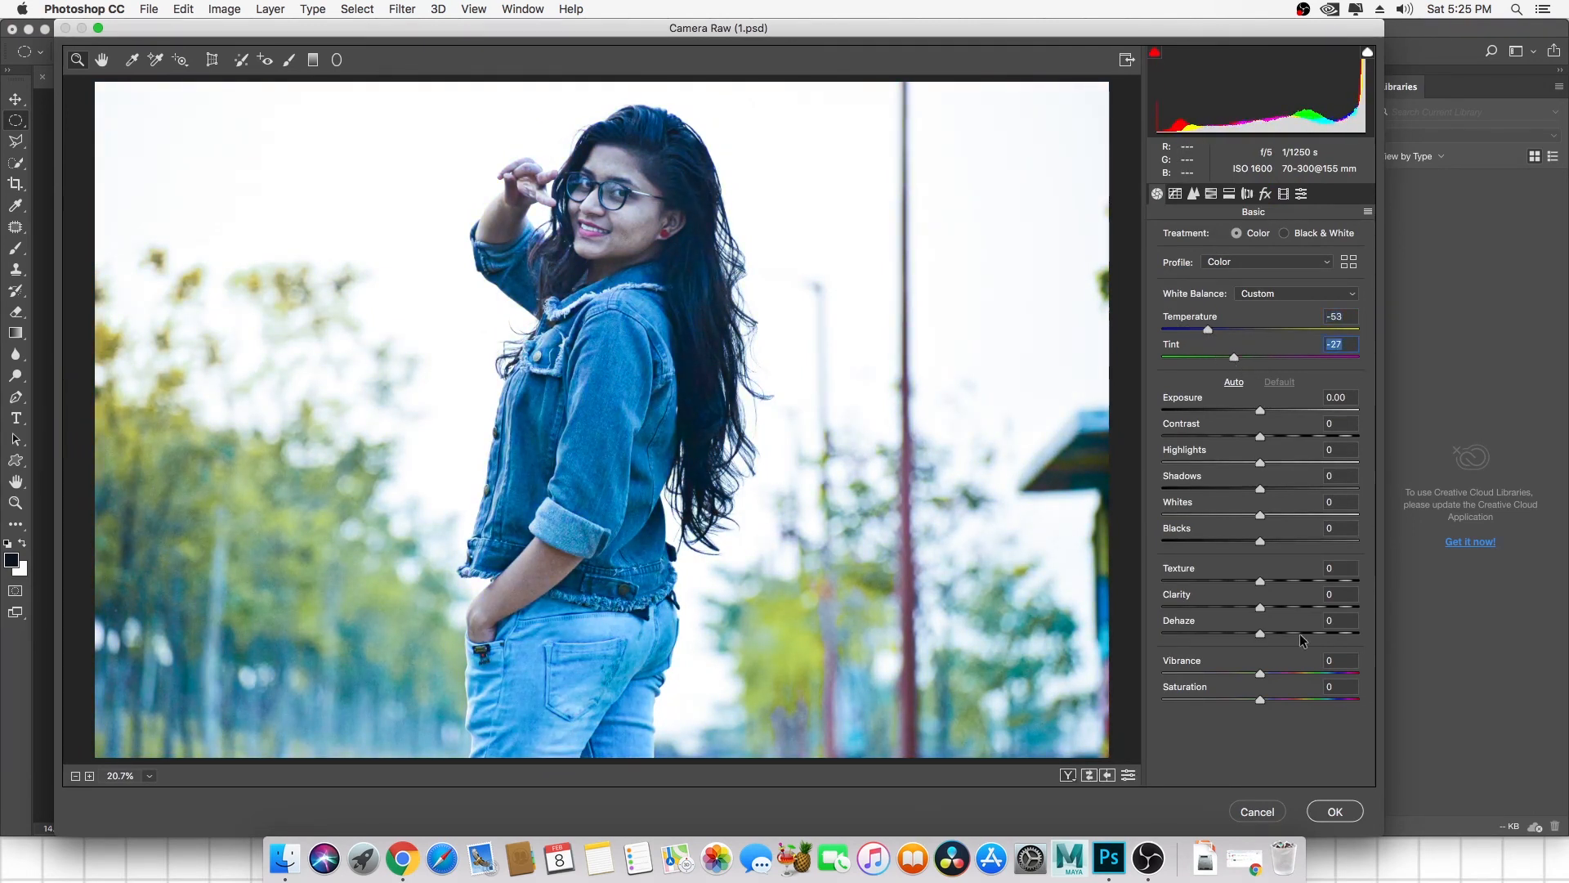
{"action": "left_click", "coordinate": [1335, 811]}
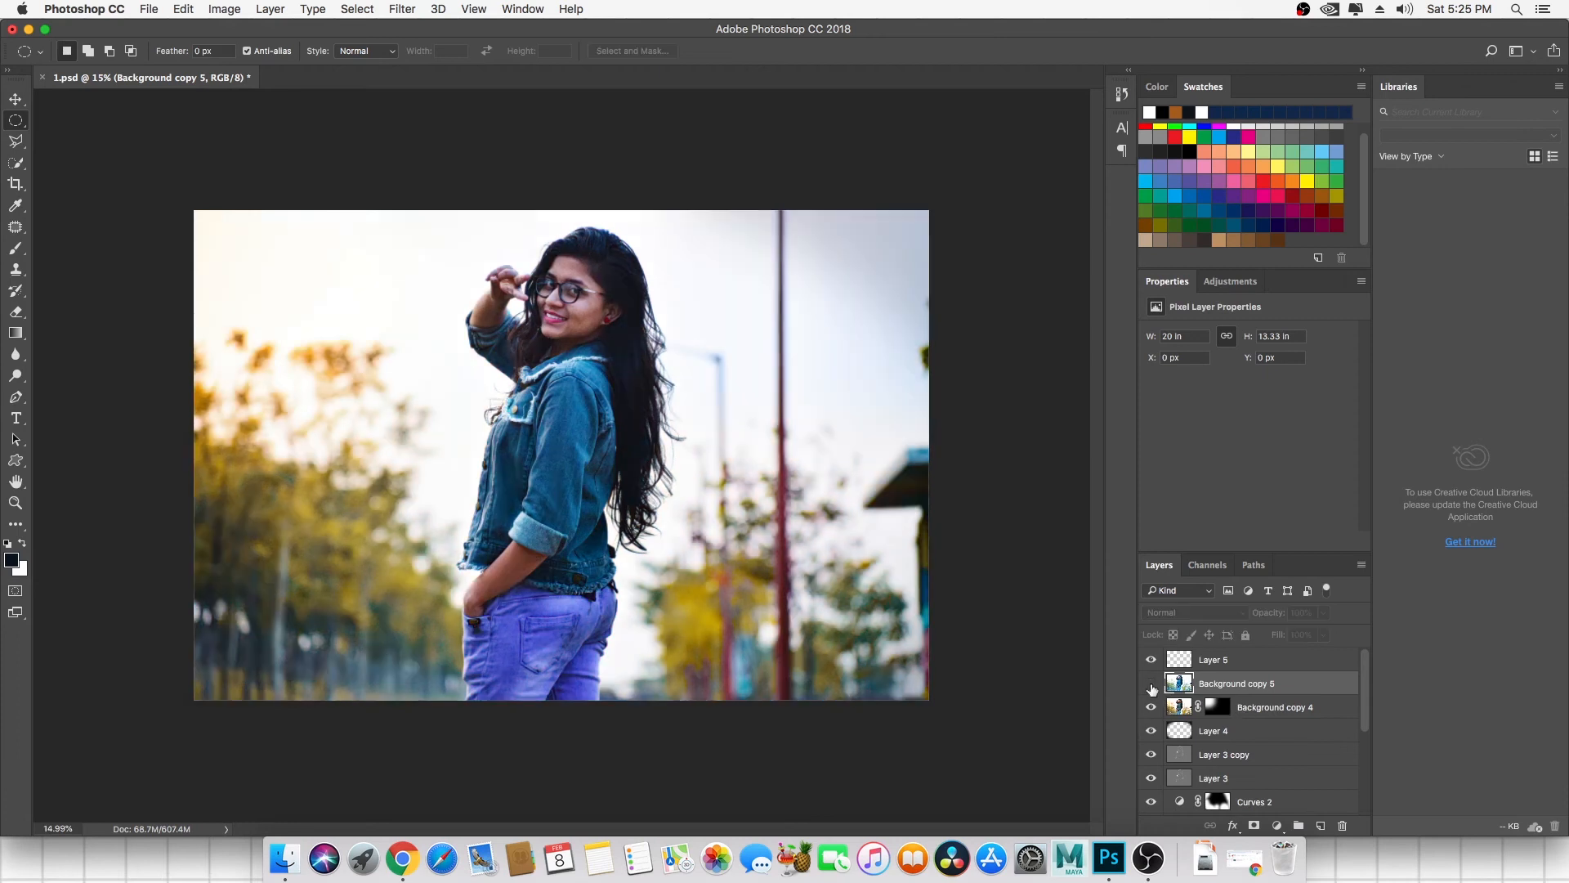
{"action": "left_click", "coordinate": [1255, 826]}
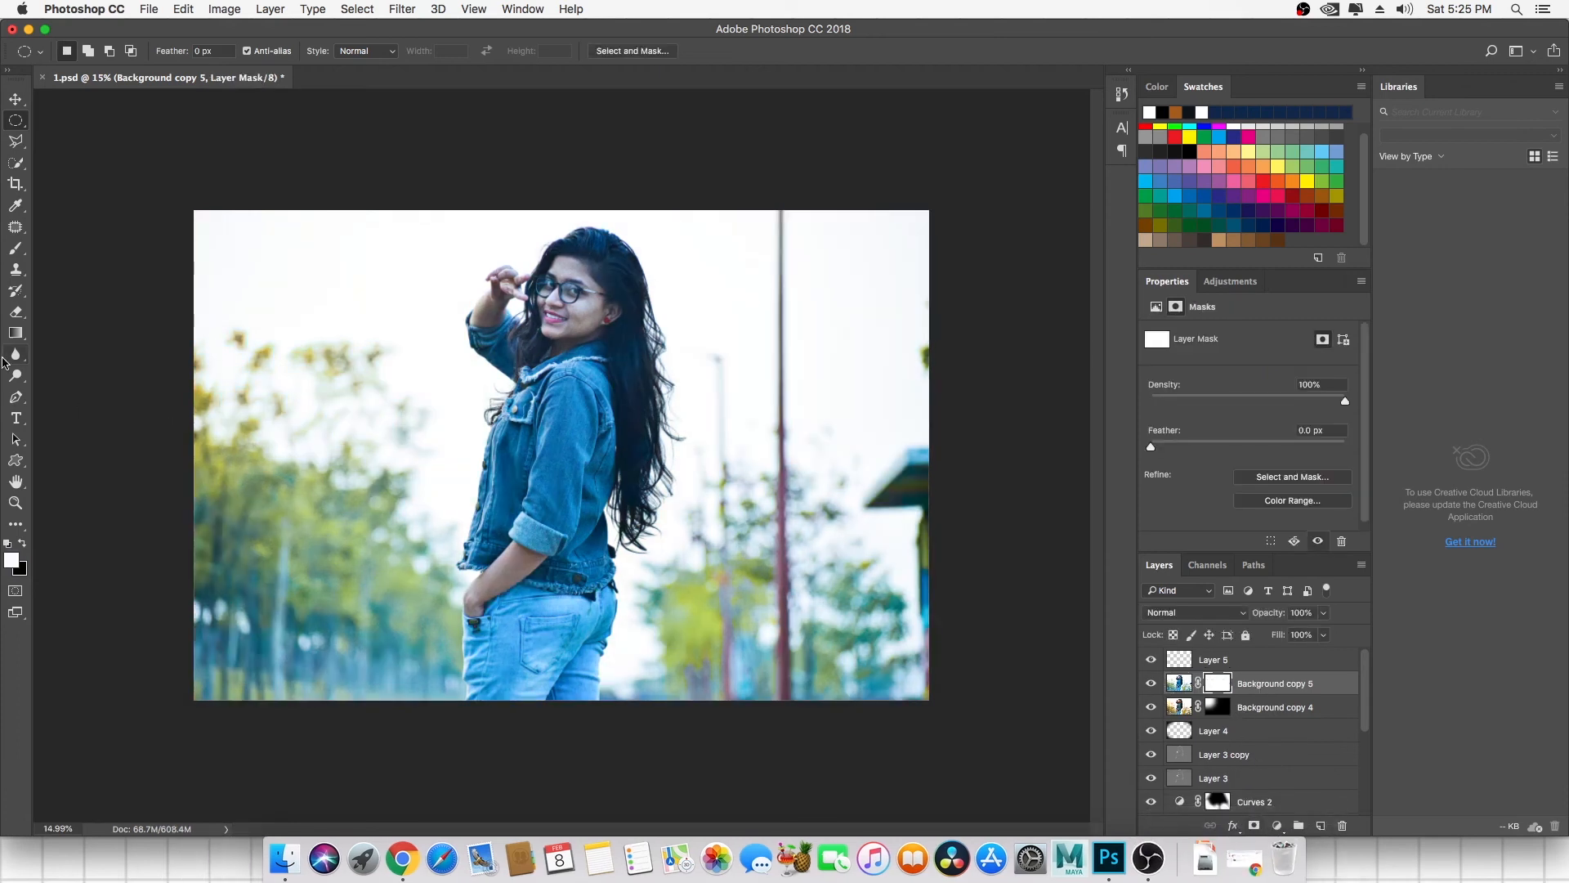
{"action": "left_click_drag", "start_coordinate": [981, 409], "coordinate": [826, 508]}
{"action": "right_click", "coordinate": [826, 507]}
{"action": "left_click", "coordinate": [873, 544]}
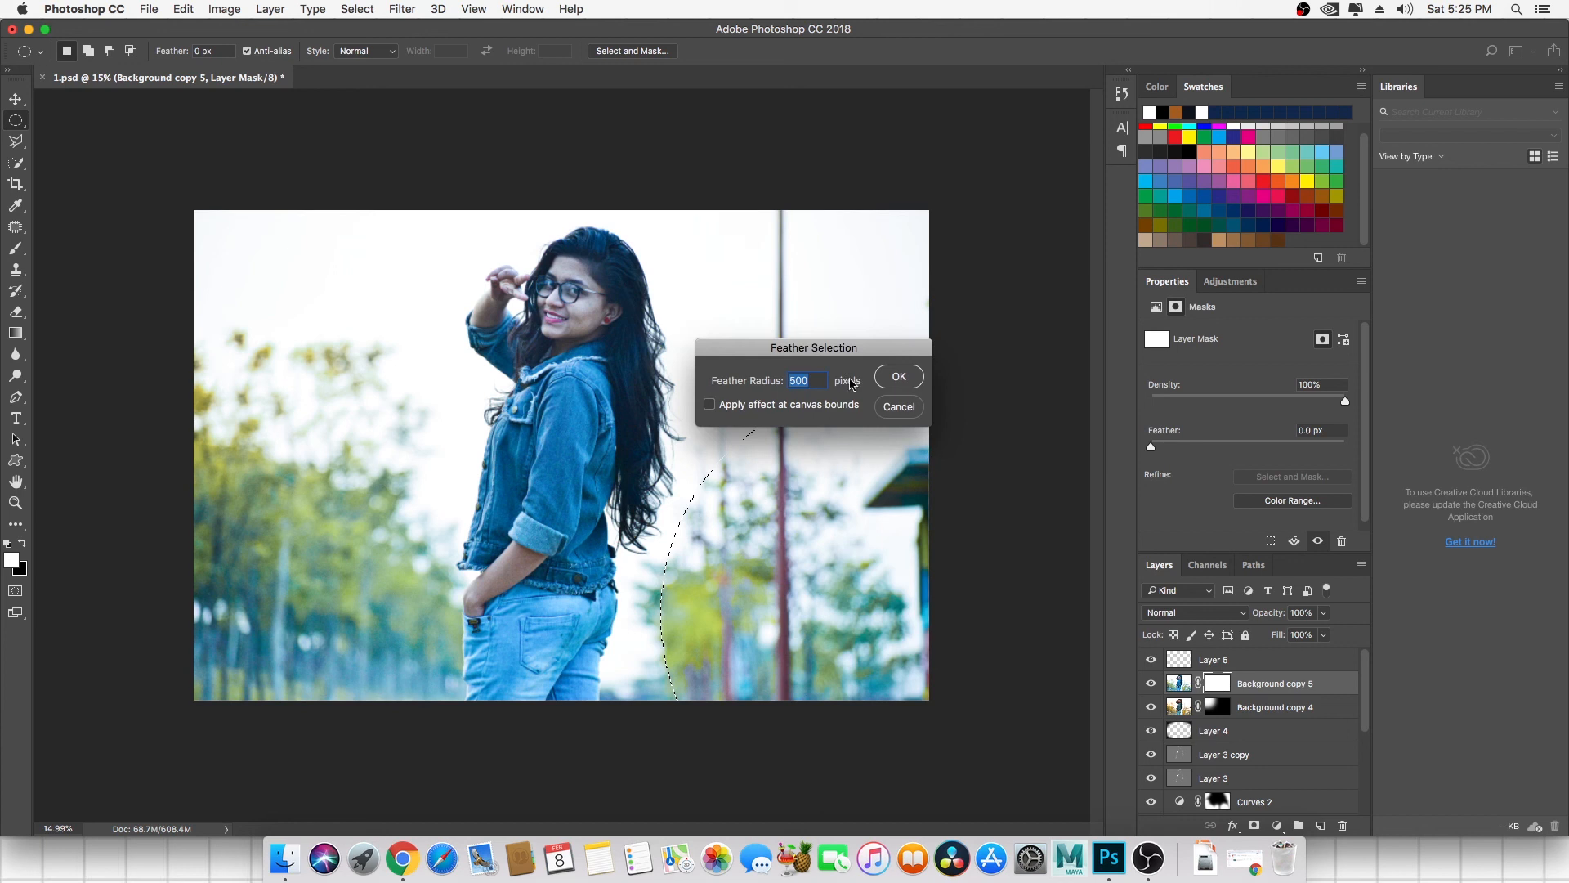
{"action": "left_click", "coordinate": [881, 380]}
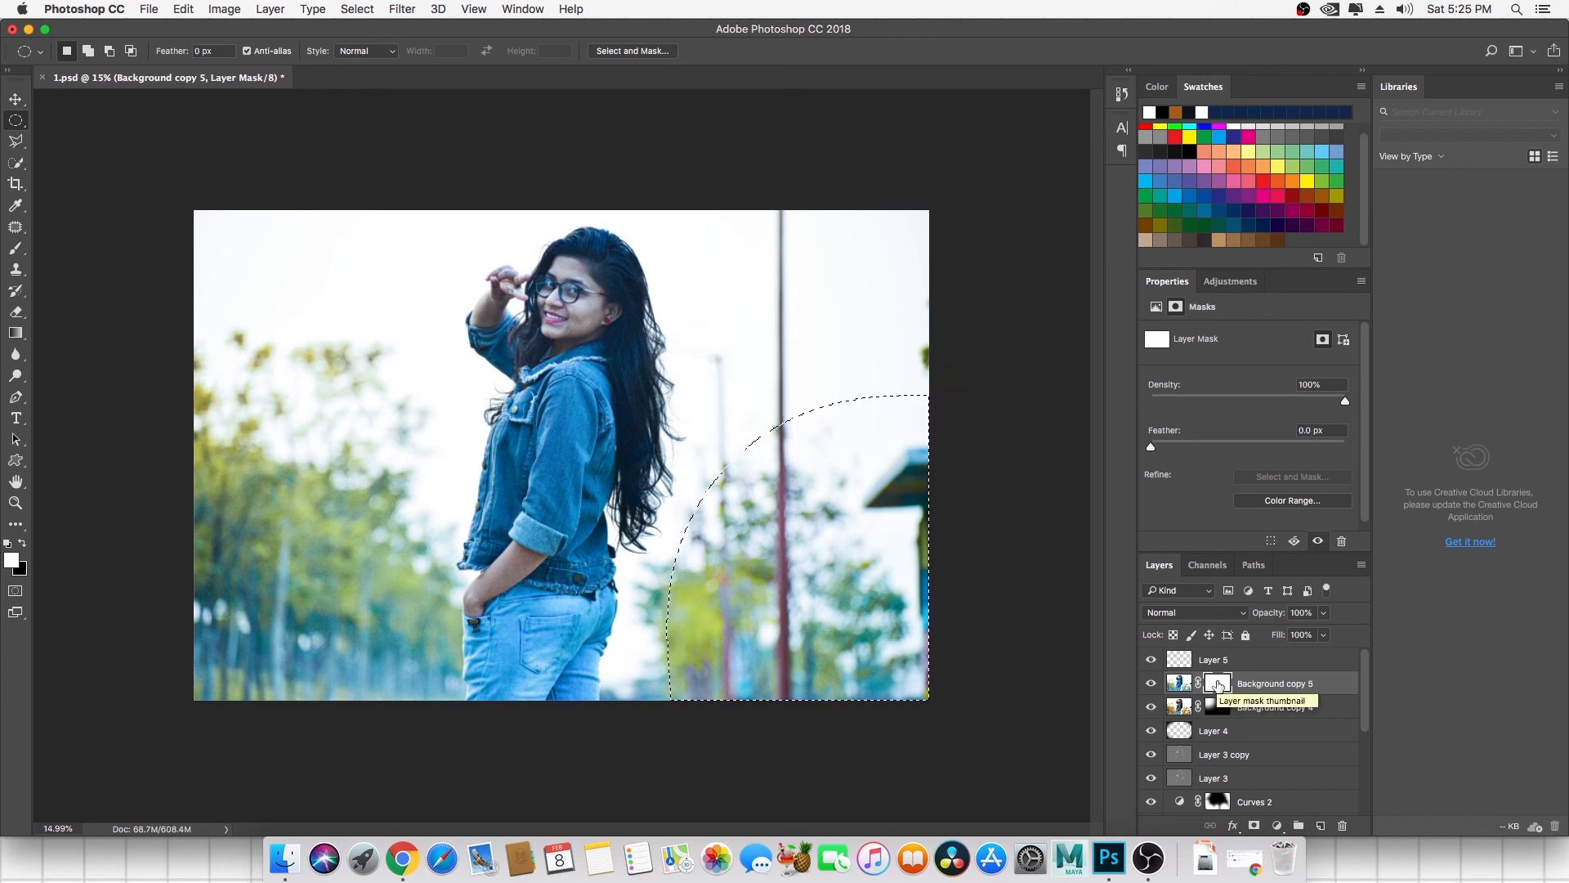
{"action": "key", "text": "ctrl+d"}
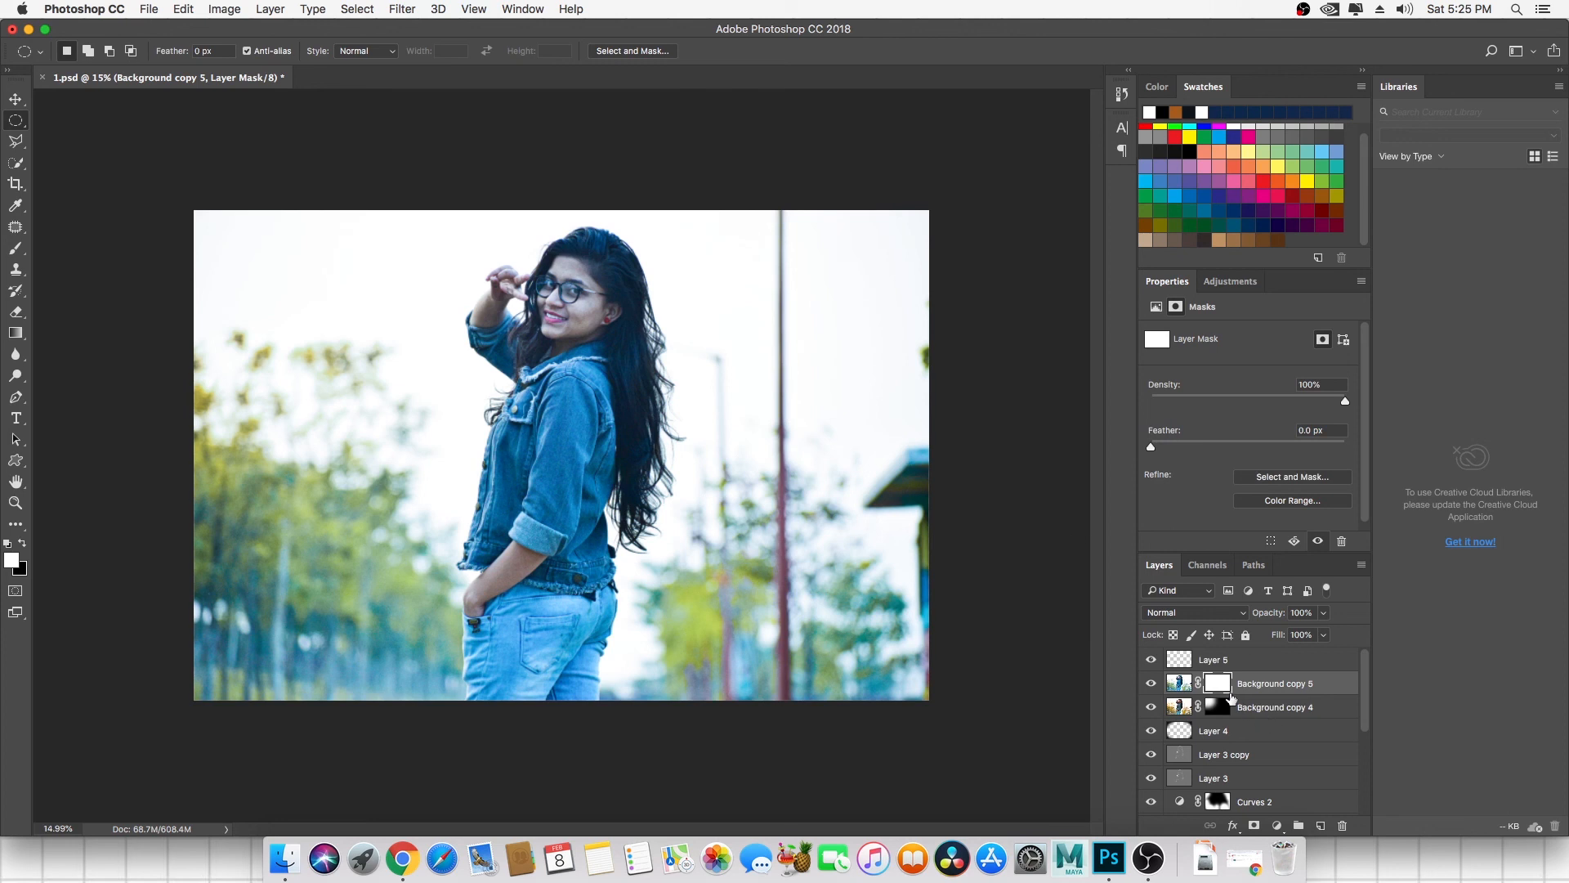
Fill Background copy 5's layer mask with black to hide the cool-graded layer.
{"action": "left_click", "coordinate": [23, 543]}
{"action": "key", "text": "alt+BackSpace"}
{"action": "left_click", "coordinate": [1249, 684]}
{"action": "left_click", "coordinate": [1209, 686]}
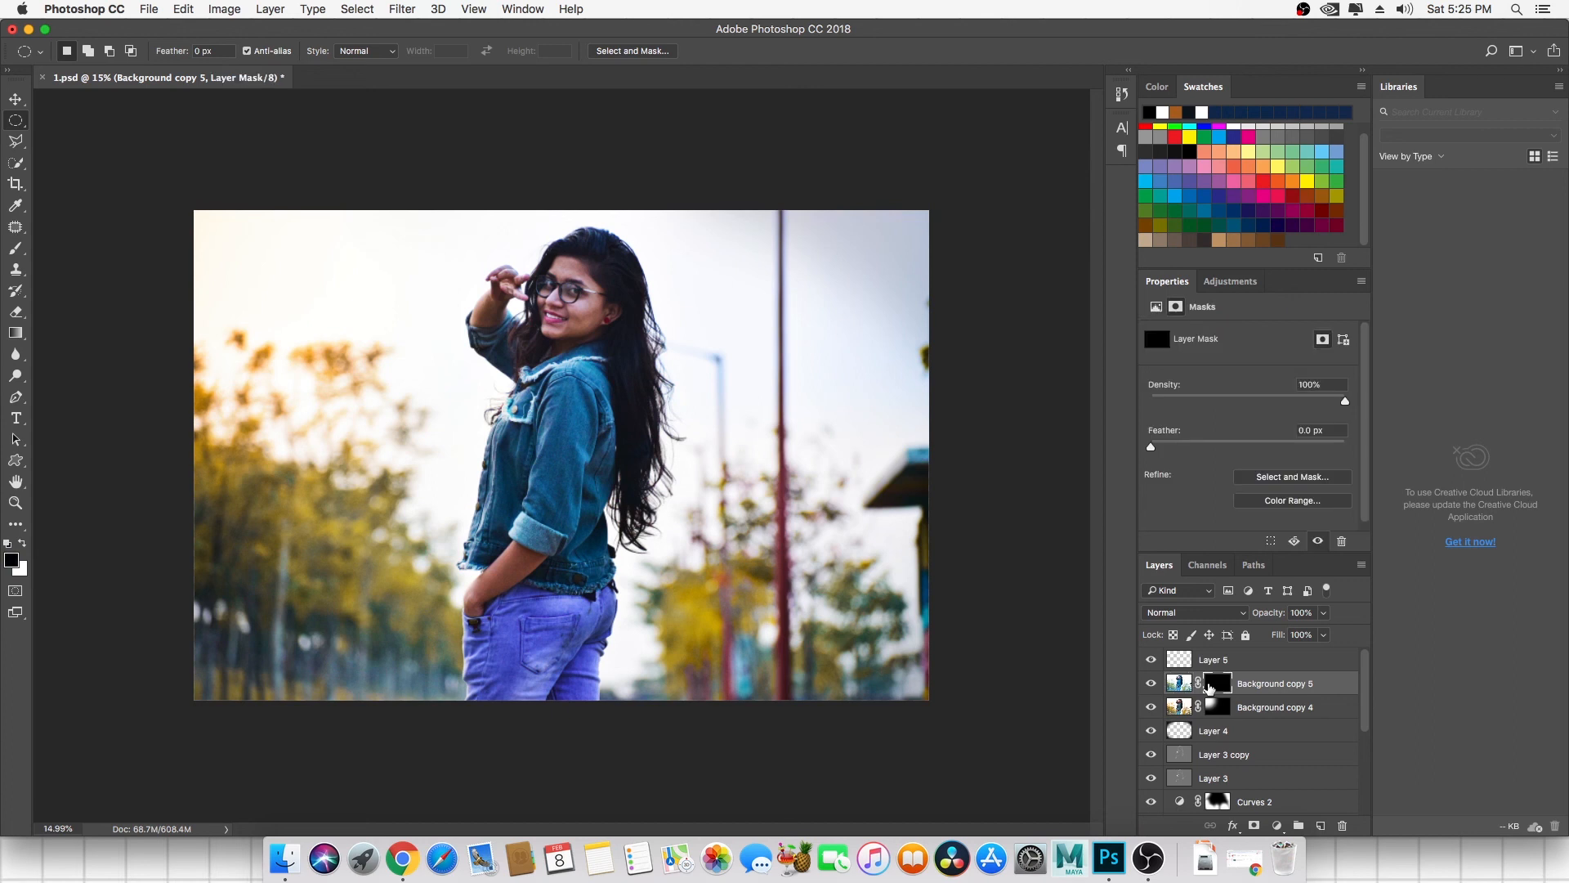
Paint white on Background copy 5's mask over the photo's lower-right area with a 3560 px brush at 0% hardness.
{"action": "left_click", "coordinate": [15, 247]}
{"action": "left_click", "coordinate": [23, 543]}
{"action": "right_click", "coordinate": [832, 445]}
{"action": "left_click_drag", "start_coordinate": [1011, 489], "coordinate": [1016, 489]}
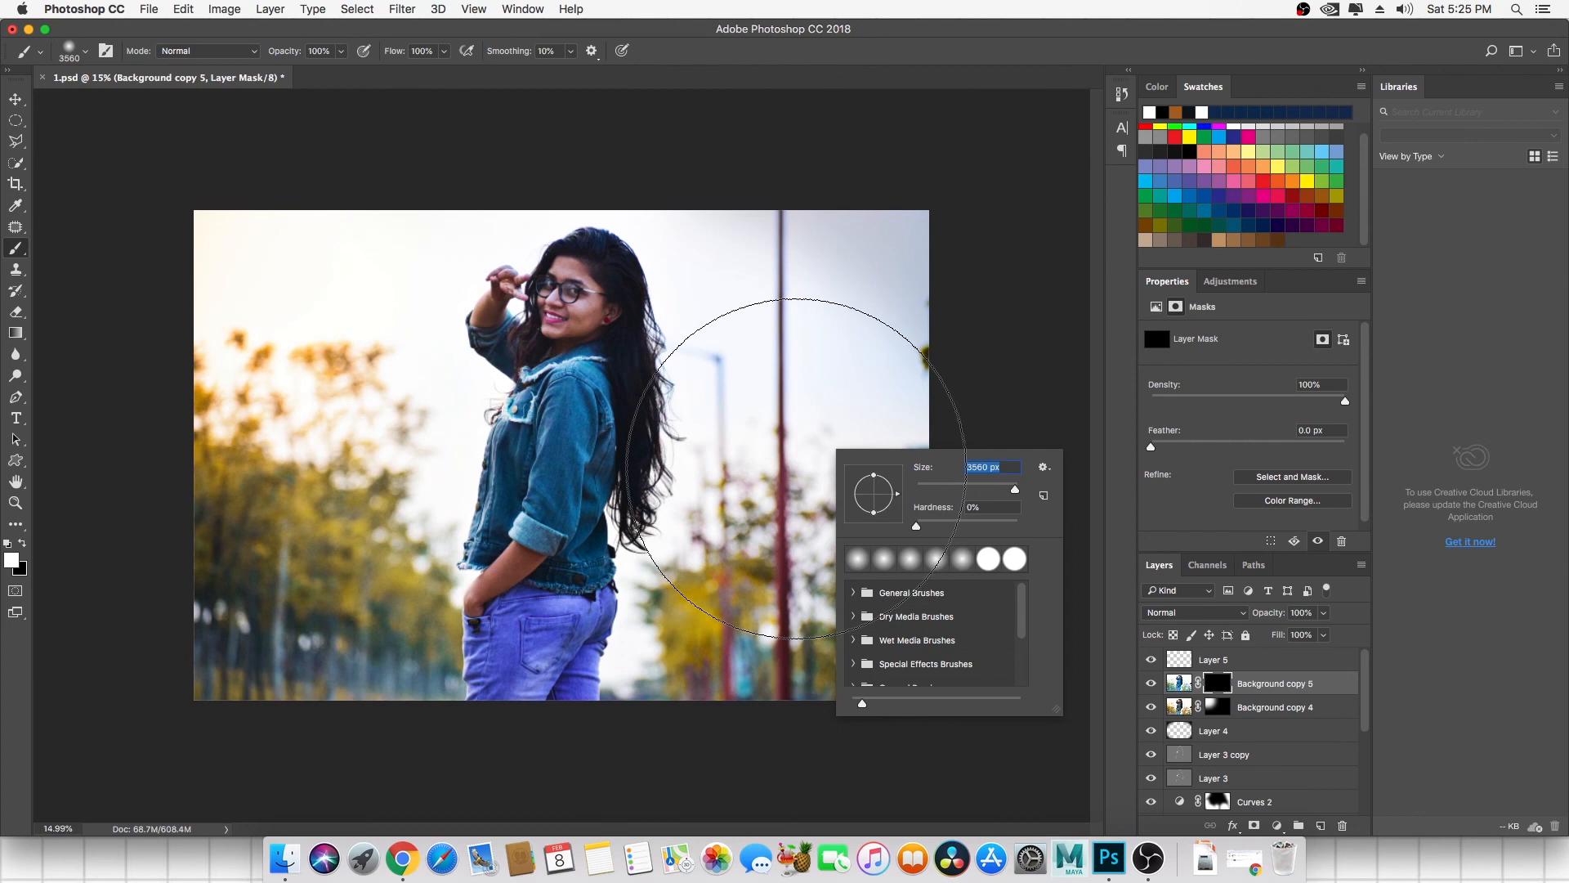
{"action": "mouse_move", "coordinate": [961, 416]}
{"action": "left_mouse_down"}
{"action": "mouse_move", "coordinate": [936, 469]}
{"action": "mouse_move", "coordinate": [936, 568]}
{"action": "left_mouse_up"}
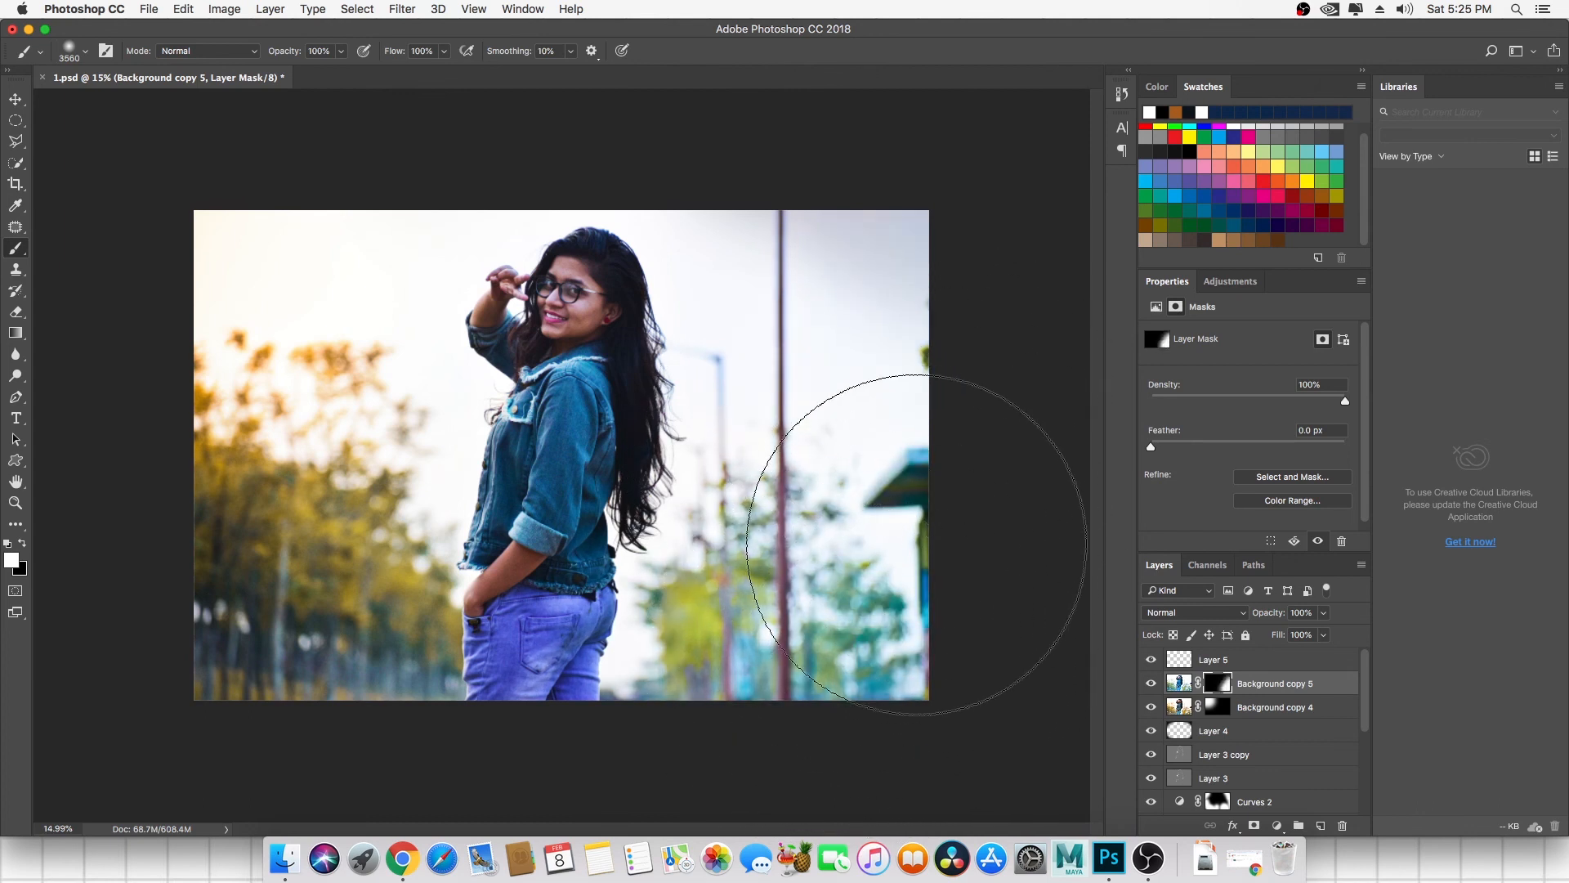
{"action": "left_click", "coordinate": [15, 120]}
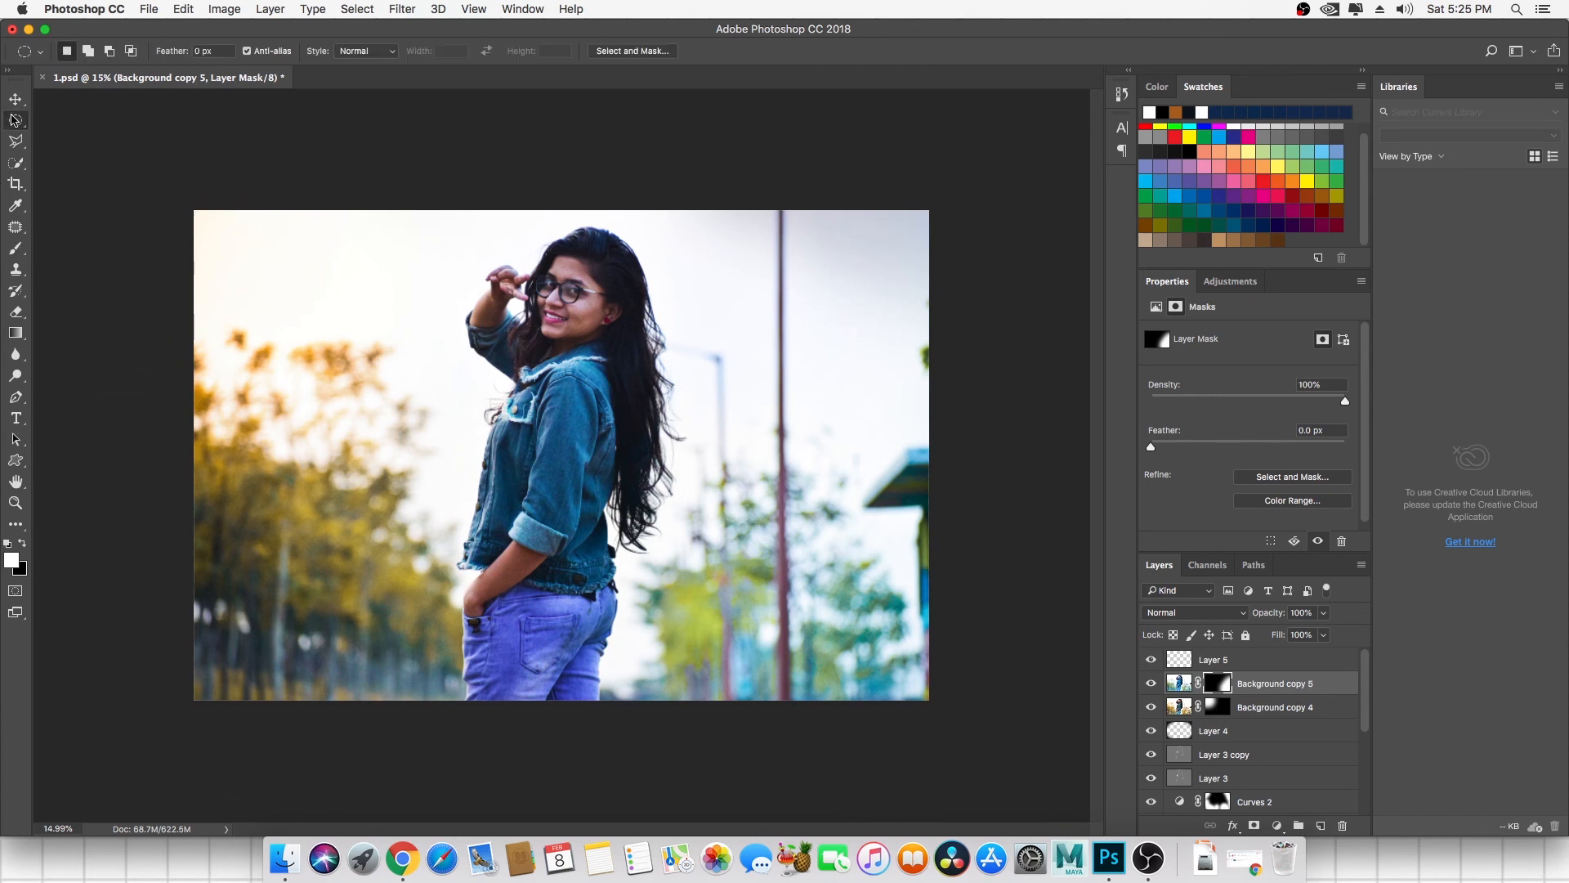
Target Background copy 5's image instead of its mask and lower the layer's opacity to 16%.
{"action": "left_click", "coordinate": [1153, 682]}
{"action": "left_click", "coordinate": [1179, 683]}
{"action": "left_click", "coordinate": [1323, 612]}
{"action": "left_click_drag", "start_coordinate": [1328, 632], "coordinate": [1266, 638]}
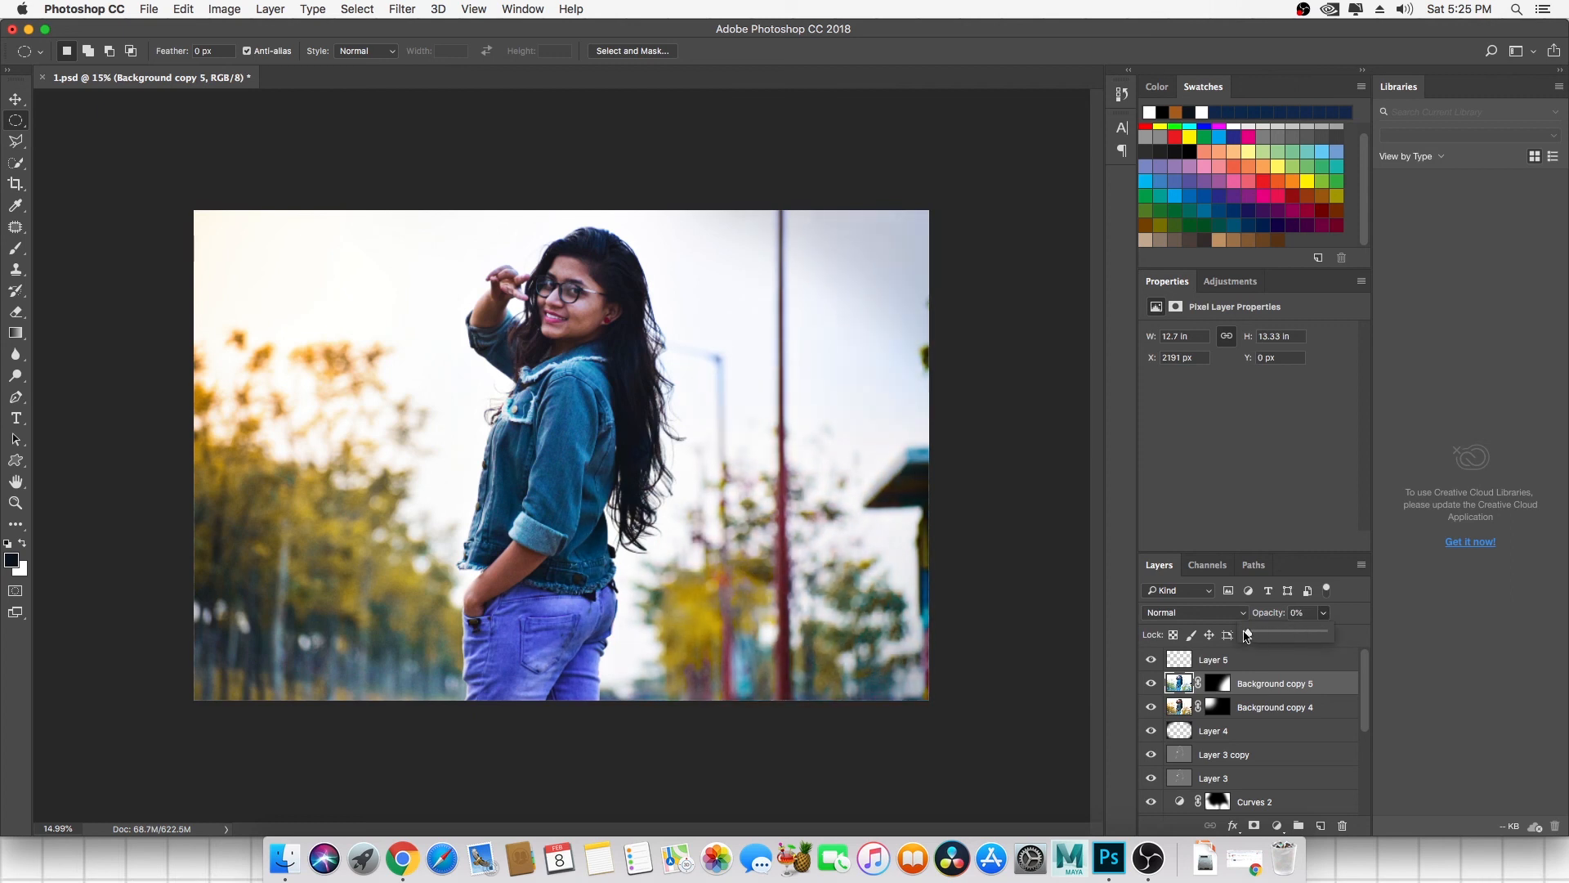
{"action": "left_click", "coordinate": [1276, 686]}
Start a Curves adjustment on Background copy 5 and pull the Red channel down to input 201, output 89.
{"action": "left_click", "coordinate": [224, 9]}
{"action": "mouse_move", "coordinate": [255, 55]}
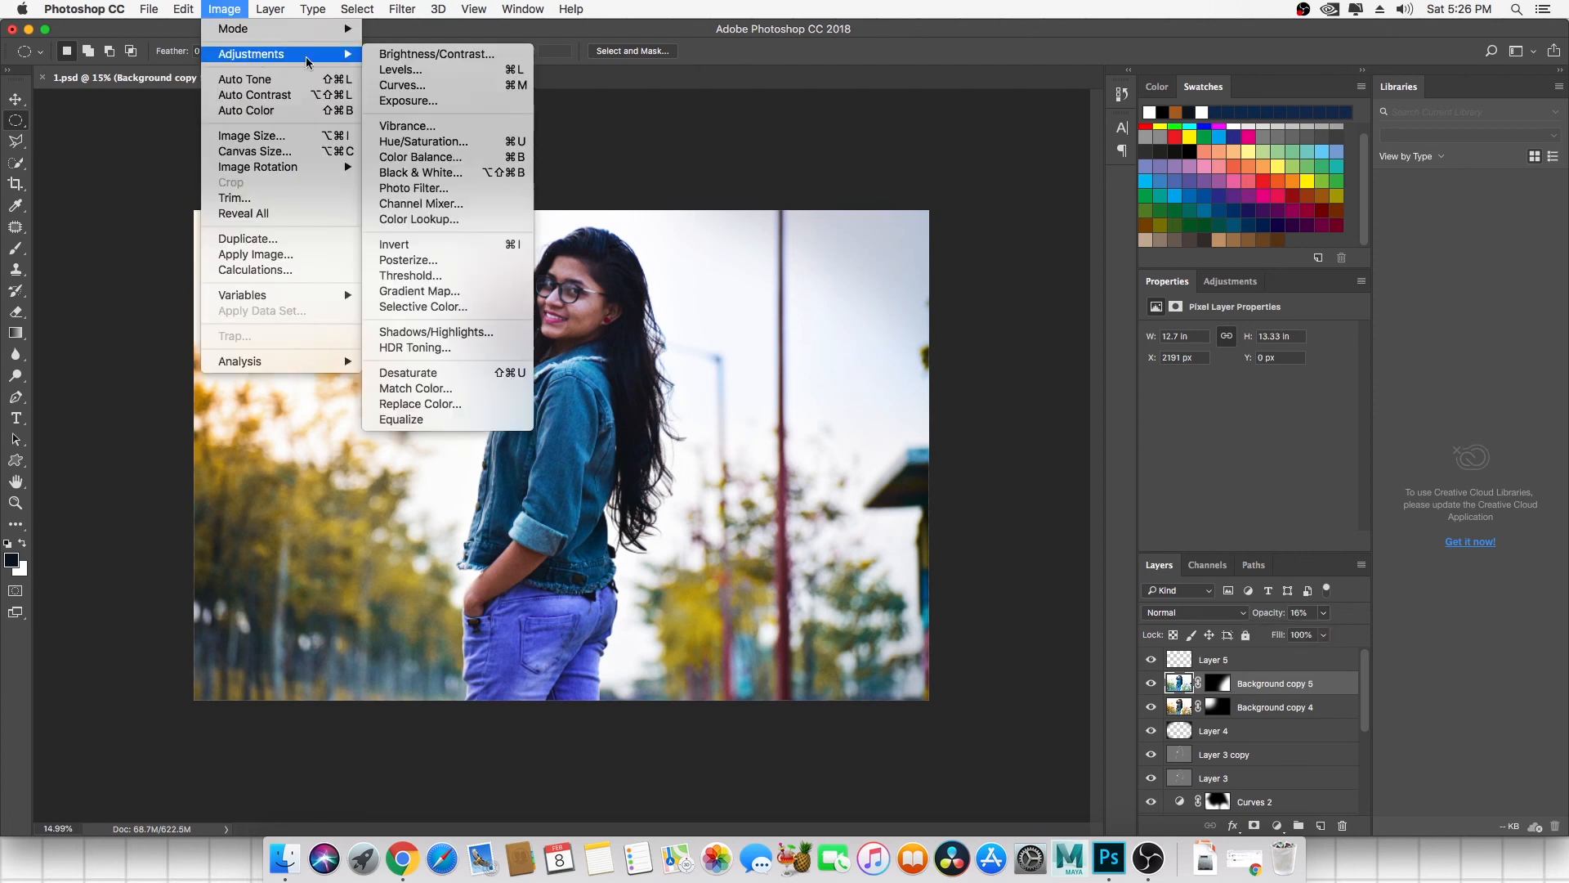
{"action": "left_click", "coordinate": [442, 85]}
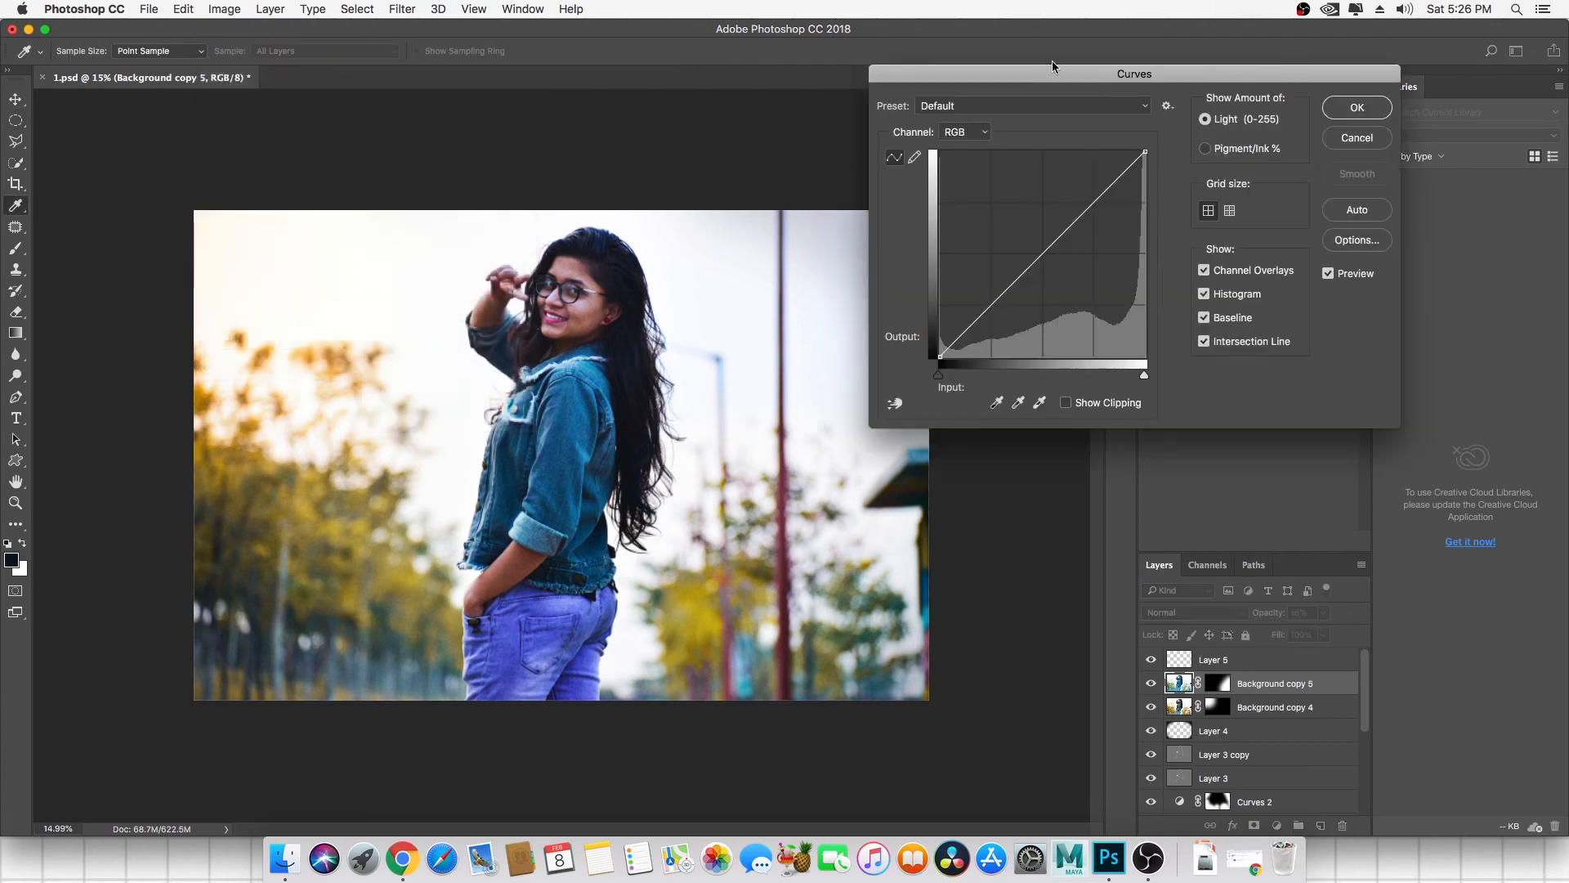
{"action": "left_click", "coordinate": [1098, 89]}
{"action": "left_click", "coordinate": [1101, 99]}
{"action": "left_click_drag", "start_coordinate": [1191, 204], "coordinate": [1248, 239]}
Raise the Blue channel curve to input 152, output 163 and apply the Curves adjustment.
{"action": "left_click", "coordinate": [1109, 86]}
{"action": "left_click", "coordinate": [1103, 99]}
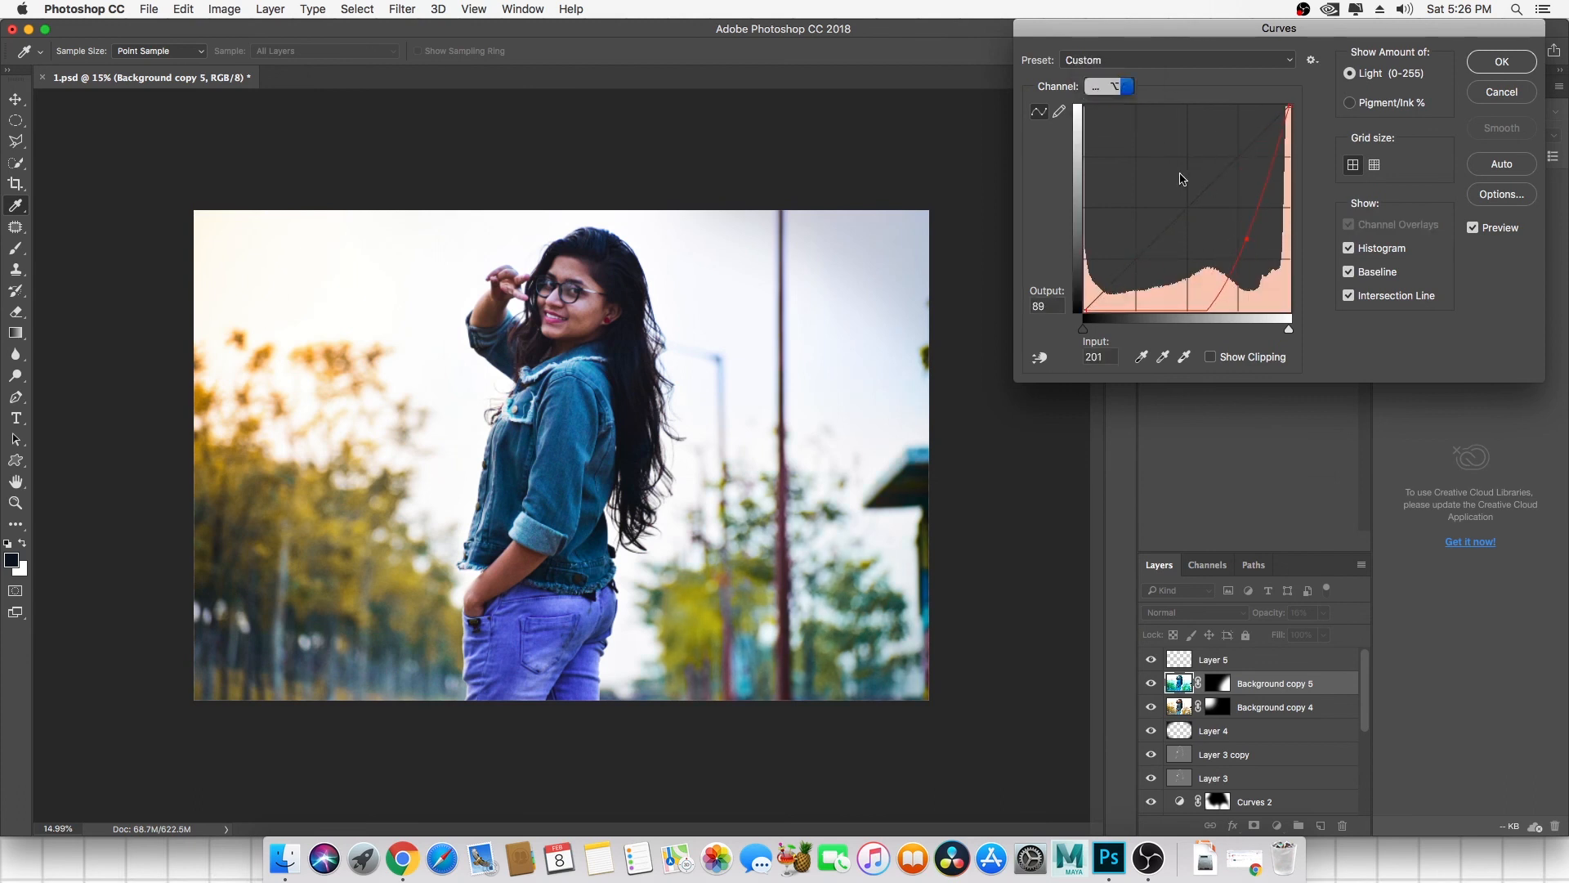
{"action": "mouse_move", "coordinate": [1191, 204]}
{"action": "left_mouse_down"}
{"action": "mouse_move", "coordinate": [1212, 216]}
{"action": "mouse_move", "coordinate": [1200, 187]}
{"action": "mouse_move", "coordinate": [1224, 219]}
{"action": "mouse_move", "coordinate": [1188, 161]}
{"action": "mouse_move", "coordinate": [1209, 178]}
{"action": "left_mouse_up"}
{"action": "left_click", "coordinate": [1107, 87]}
{"action": "left_click", "coordinate": [1104, 98]}
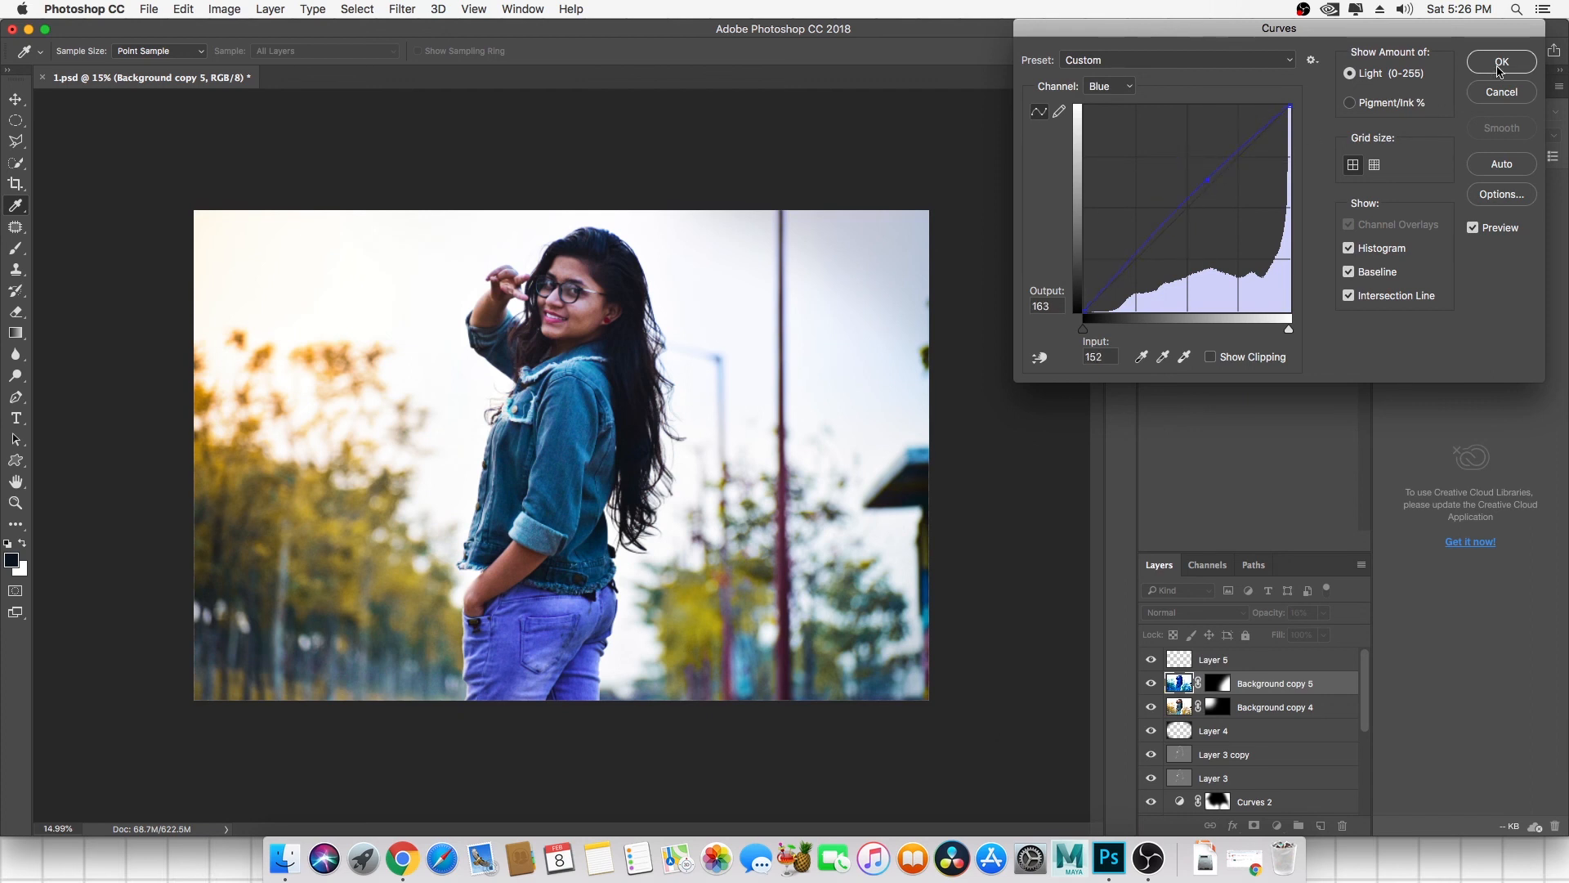
{"action": "left_click", "coordinate": [1498, 66]}
Examine the graded portrait as a whole and close up around the face and denim jacket.
{"action": "key", "text": "super+minus"}
{"action": "key", "text": "super+minus"}
{"action": "scroll", "coordinate": [829, 360], "scroll_direction": "up", "scroll_amount": 5}
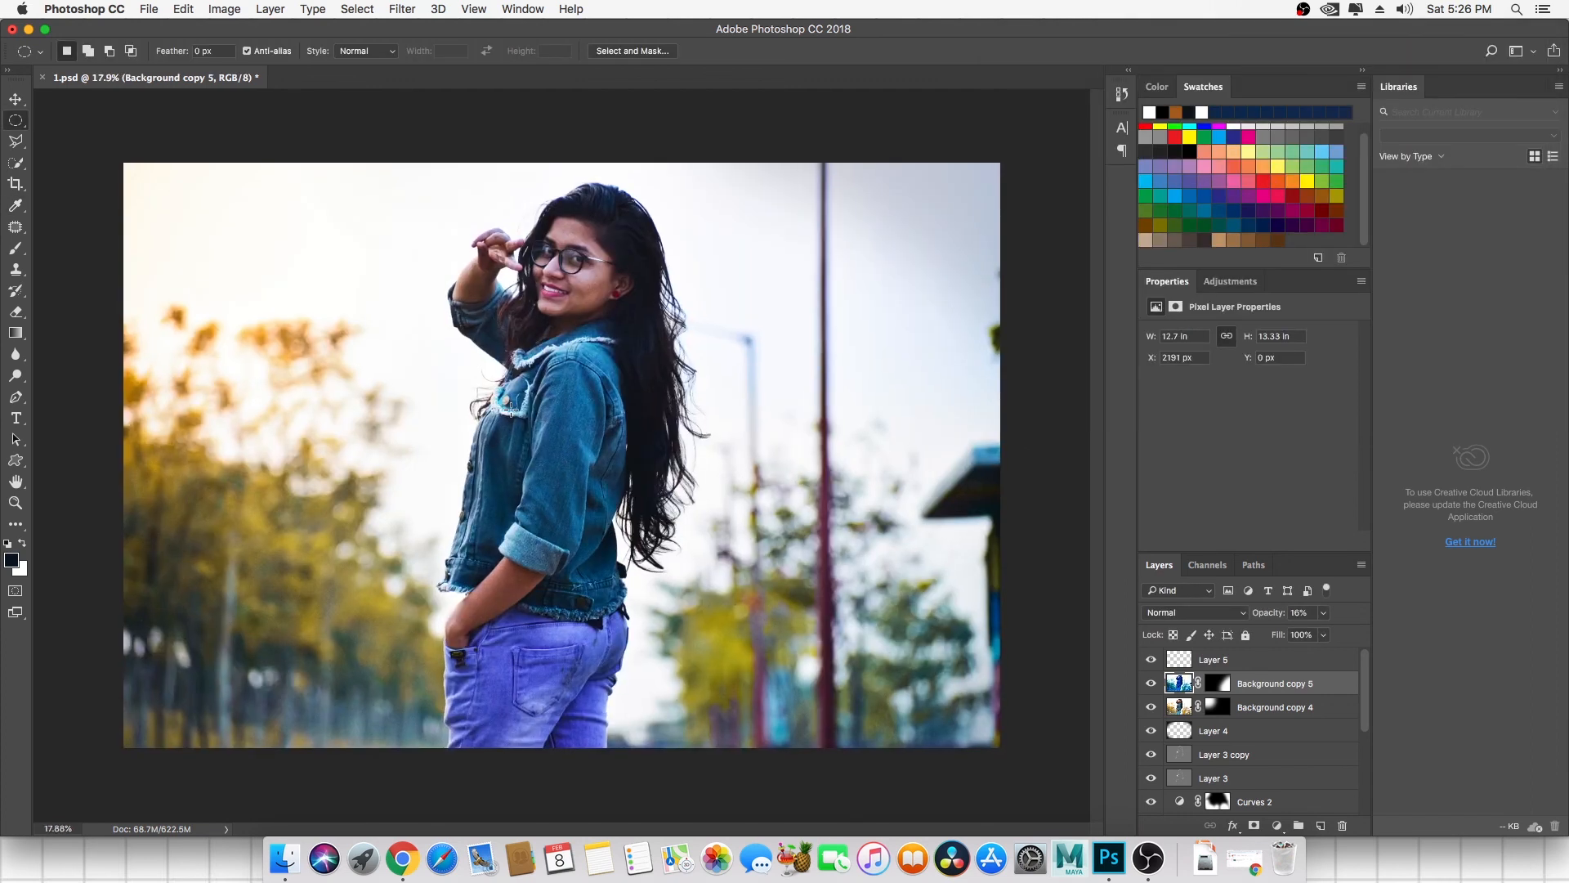
{"action": "scroll", "coordinate": [511, 409], "scroll_direction": "down", "scroll_amount": 5}
{"action": "scroll", "coordinate": [511, 409], "scroll_direction": "up", "scroll_amount": 5}
{"action": "scroll", "coordinate": [510, 410], "scroll_direction": "down", "scroll_amount": 1}
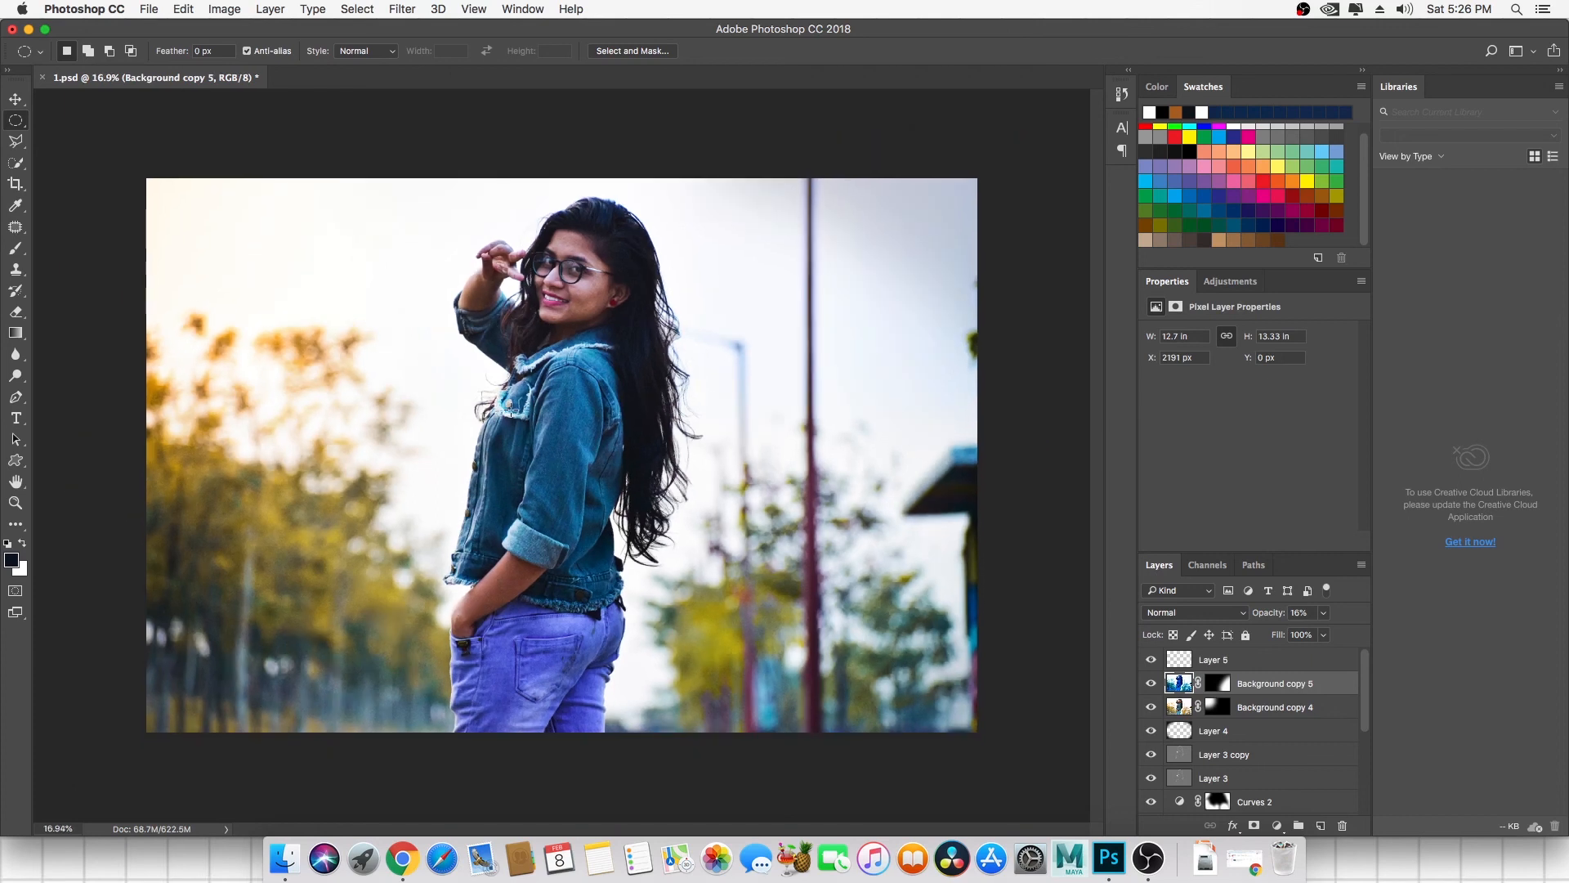
{"action": "scroll", "coordinate": [511, 409], "scroll_direction": "down", "scroll_amount": 1}
{"action": "scroll", "coordinate": [511, 409], "scroll_direction": "up", "scroll_amount": 8}
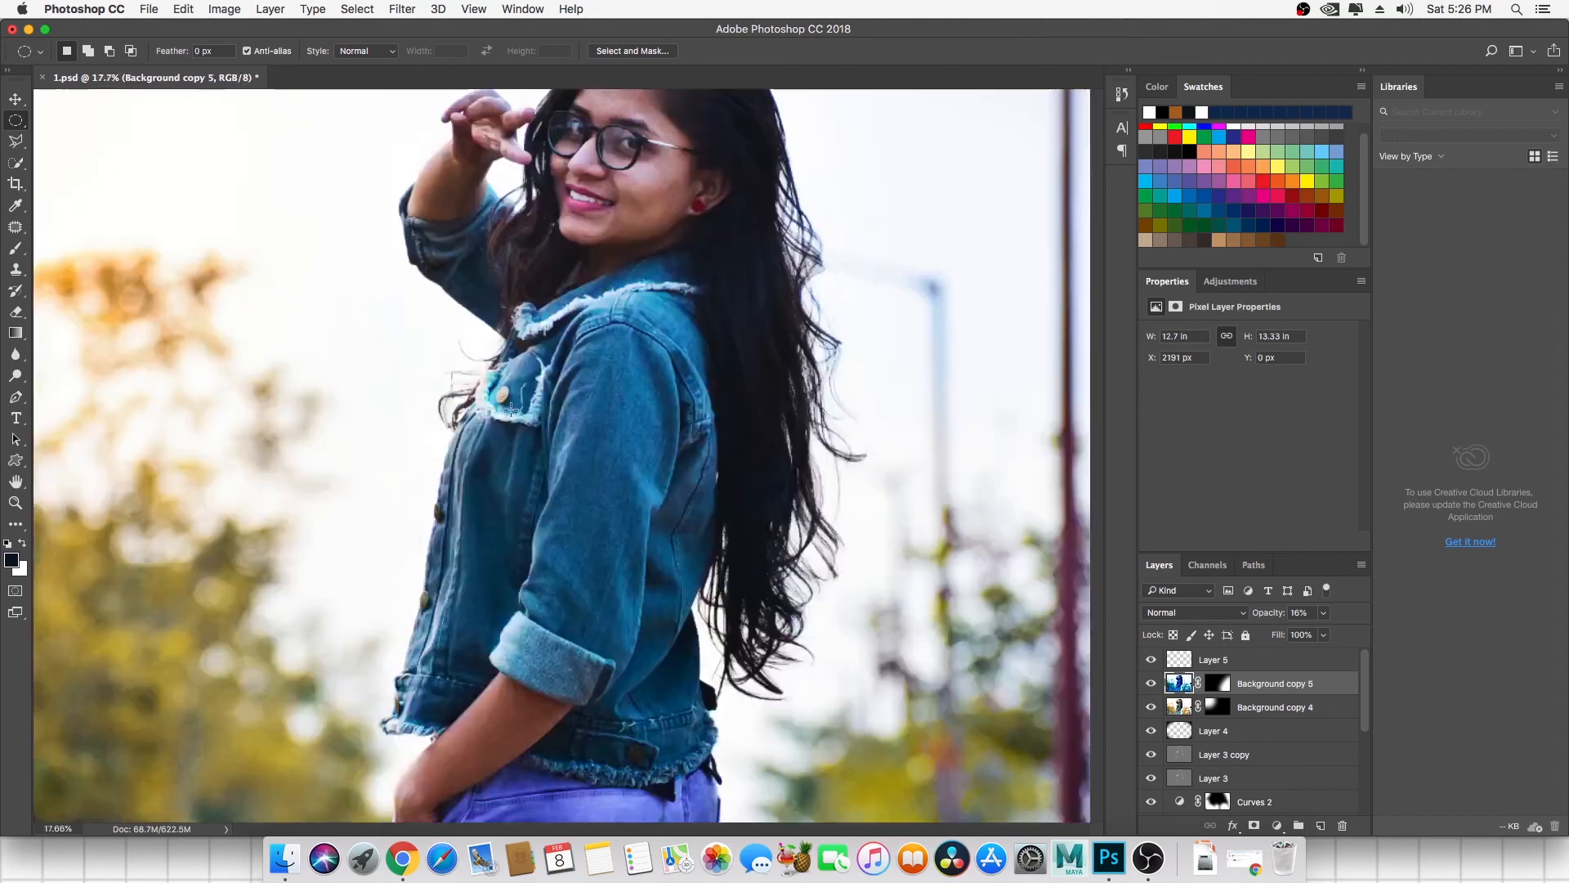
{"action": "scroll", "coordinate": [619, 310], "scroll_direction": "down", "scroll_amount": 8}
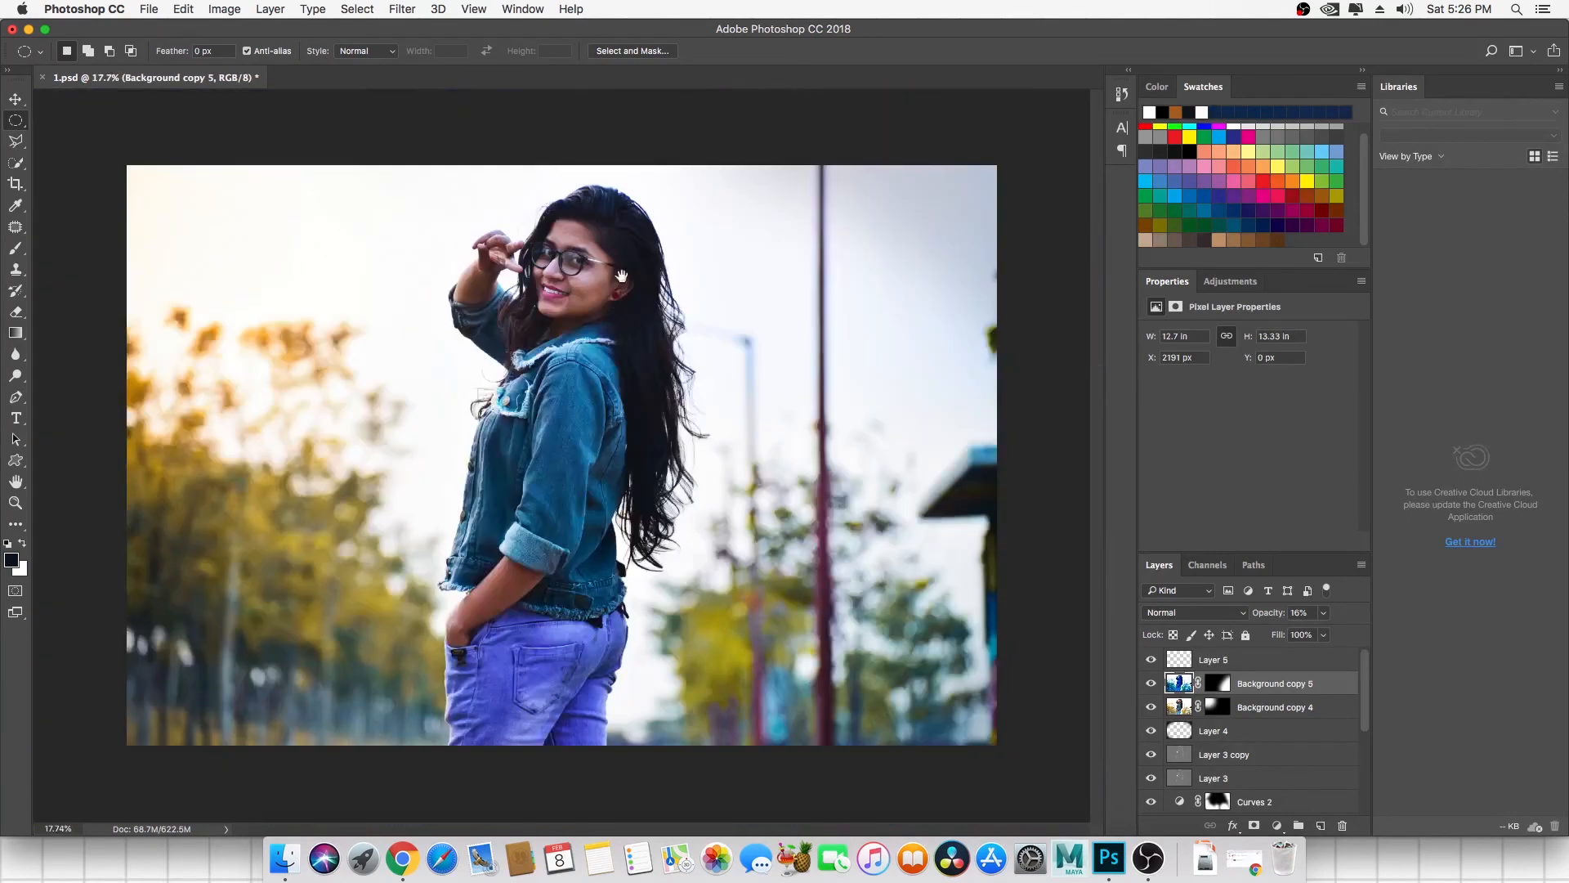
{"action": "scroll", "coordinate": [621, 277], "scroll_direction": "up", "scroll_amount": 10}
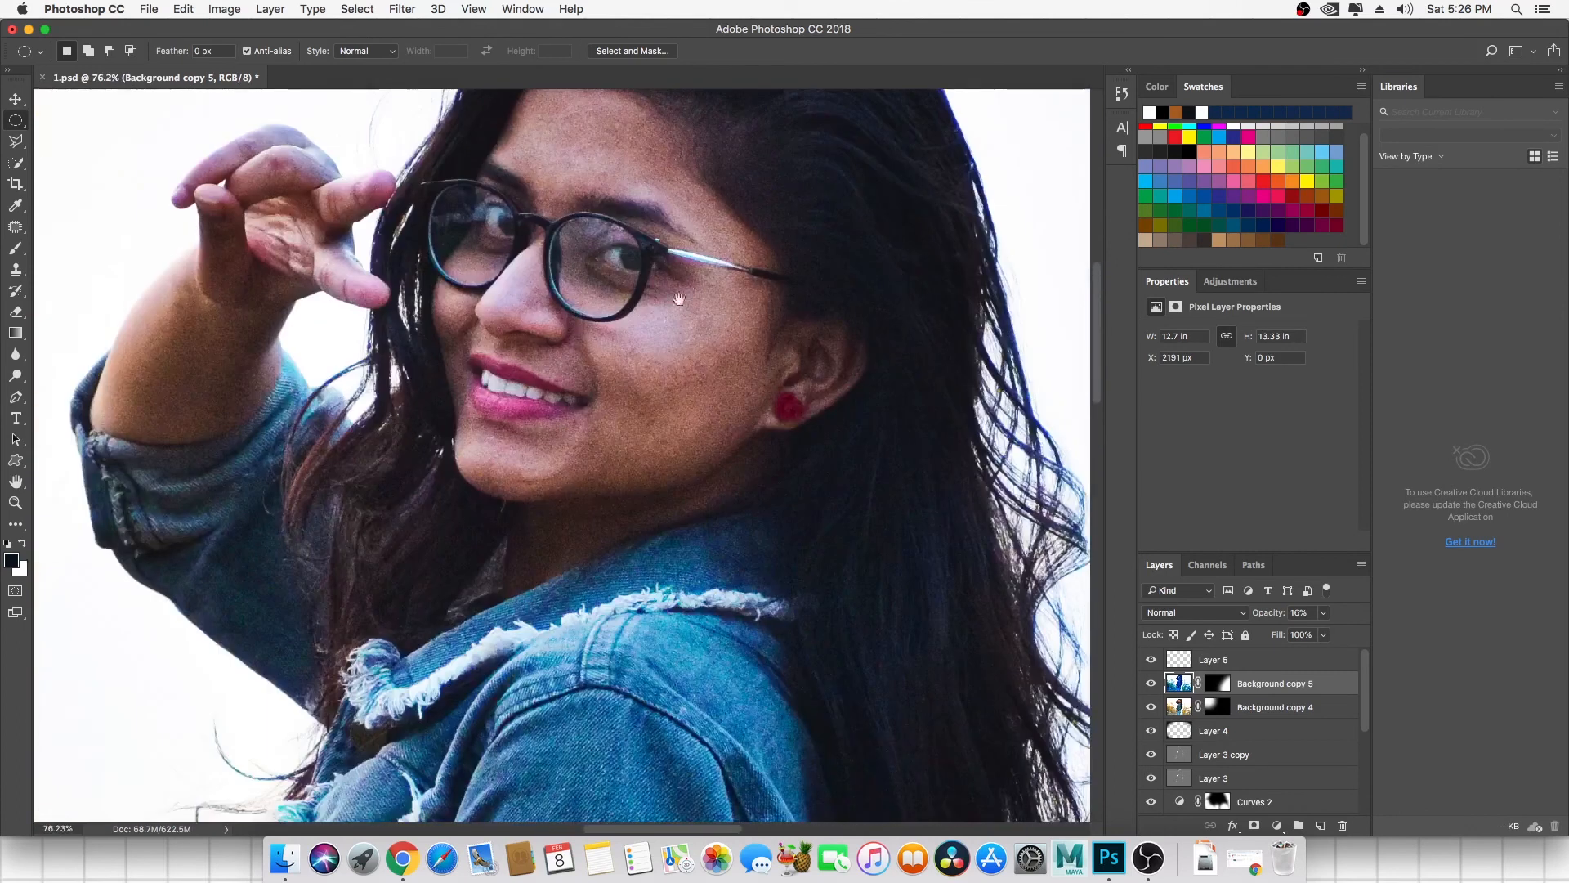
{"action": "scroll", "coordinate": [695, 298], "scroll_direction": "up", "scroll_amount": 2}
{"action": "scroll", "coordinate": [1297, 714], "scroll_direction": "down", "scroll_amount": 5}
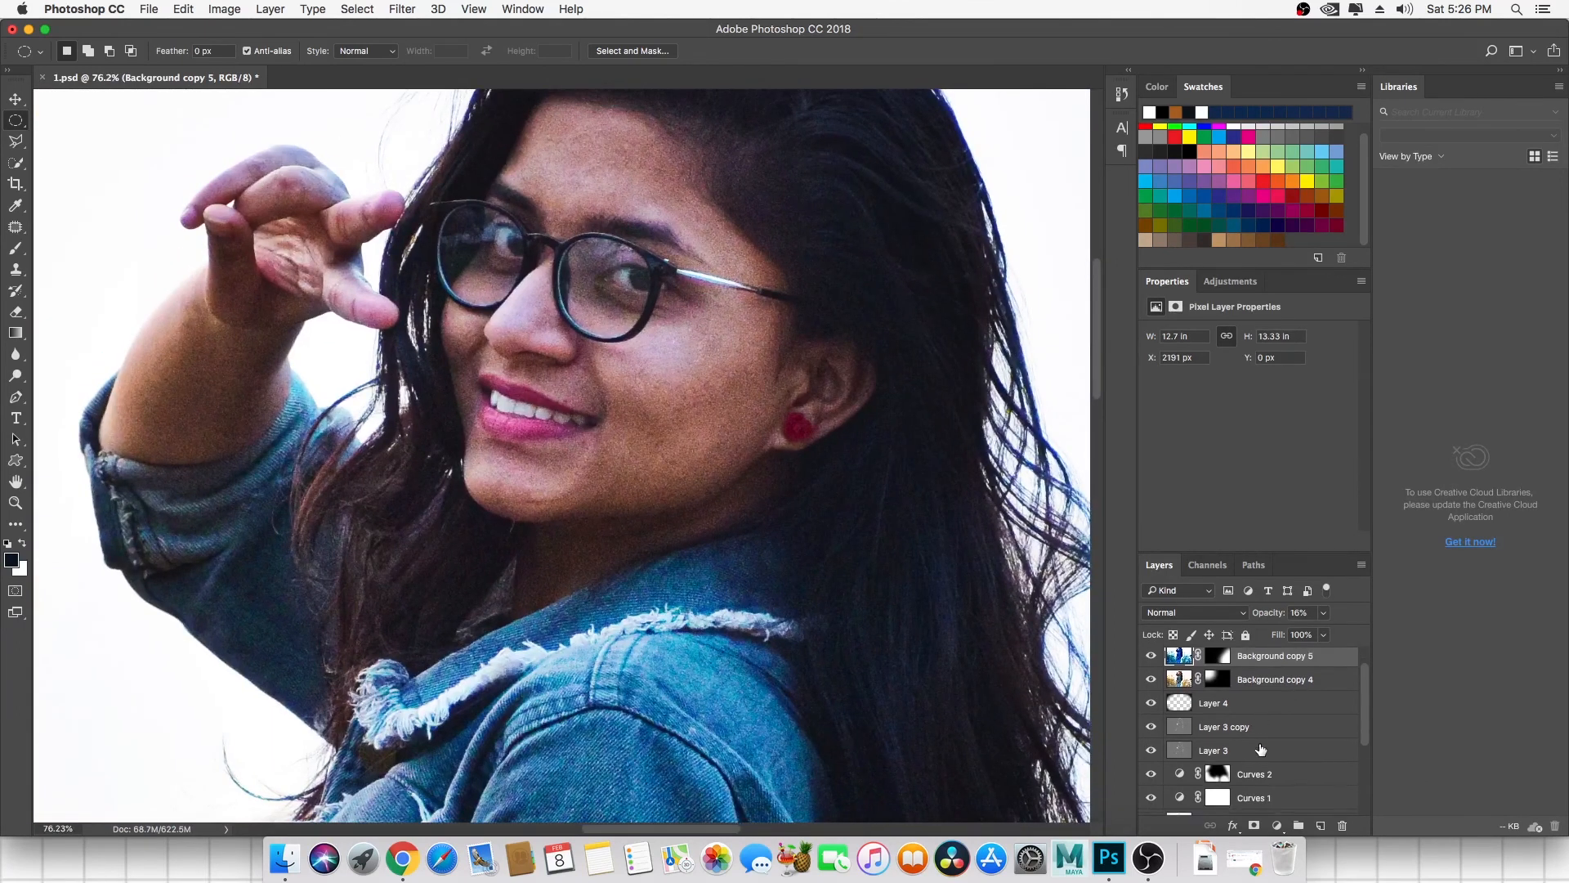
Duplicate the Background copy layer and place the duplicate between Layer 4 and Layer 3 copy.
{"action": "left_click", "coordinate": [1245, 763]}
{"action": "scroll", "coordinate": [1246, 780], "scroll_direction": "down", "scroll_amount": 2}
{"action": "left_click", "coordinate": [1224, 787]}
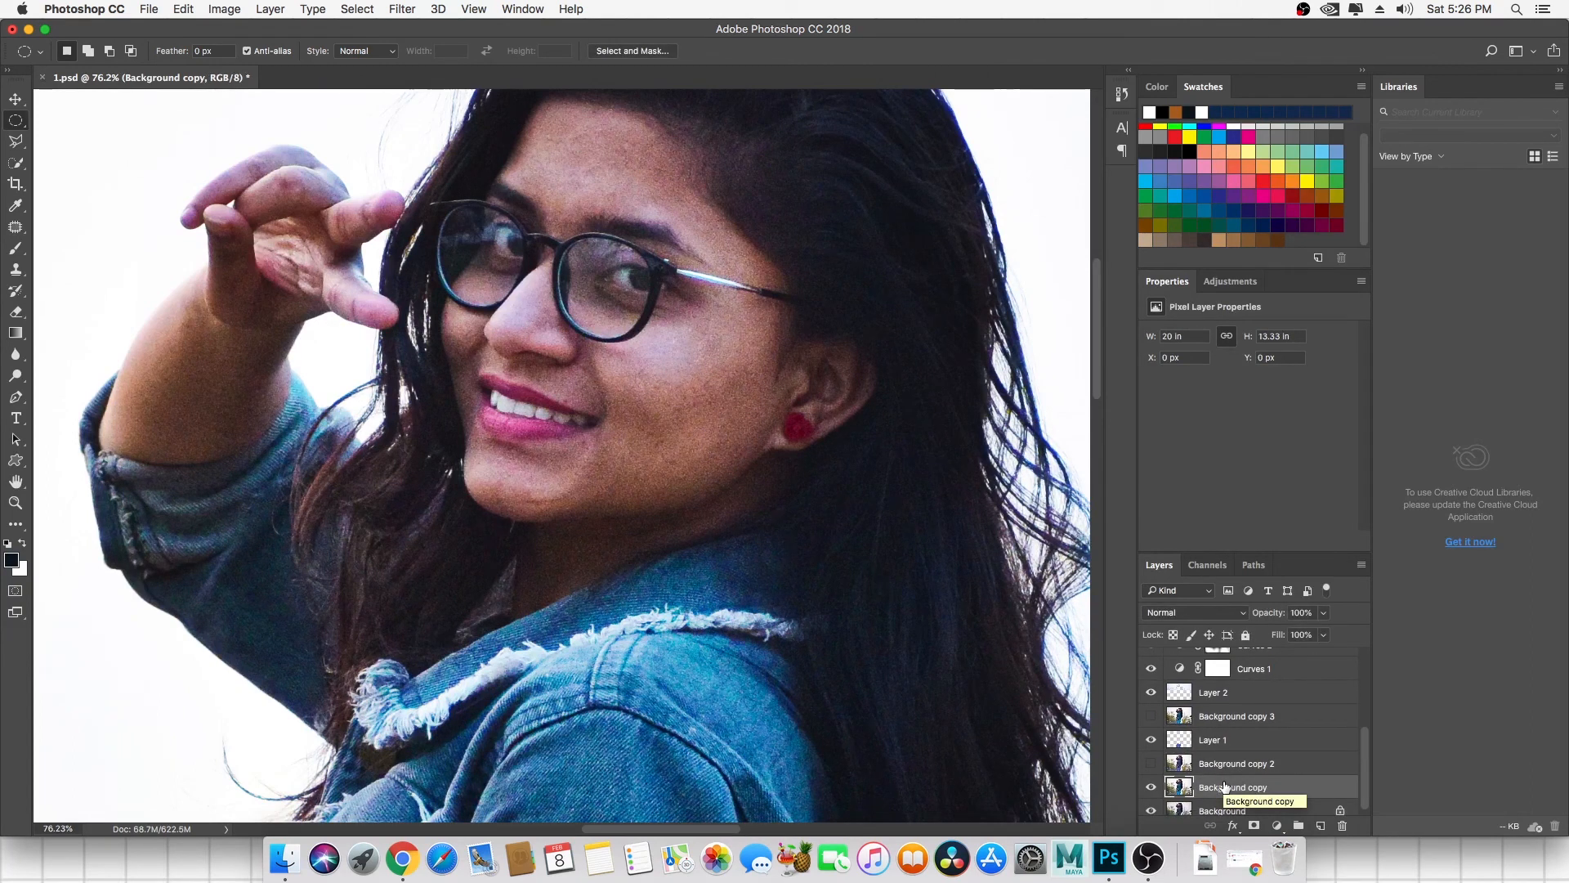
{"action": "key", "text": "ctrl+j"}
{"action": "mouse_move", "coordinate": [1212, 780]}
{"action": "left_mouse_down"}
{"action": "mouse_move", "coordinate": [1244, 643]}
{"action": "mouse_move", "coordinate": [1250, 801]}
{"action": "mouse_move", "coordinate": [1210, 762]}
{"action": "left_mouse_up"}
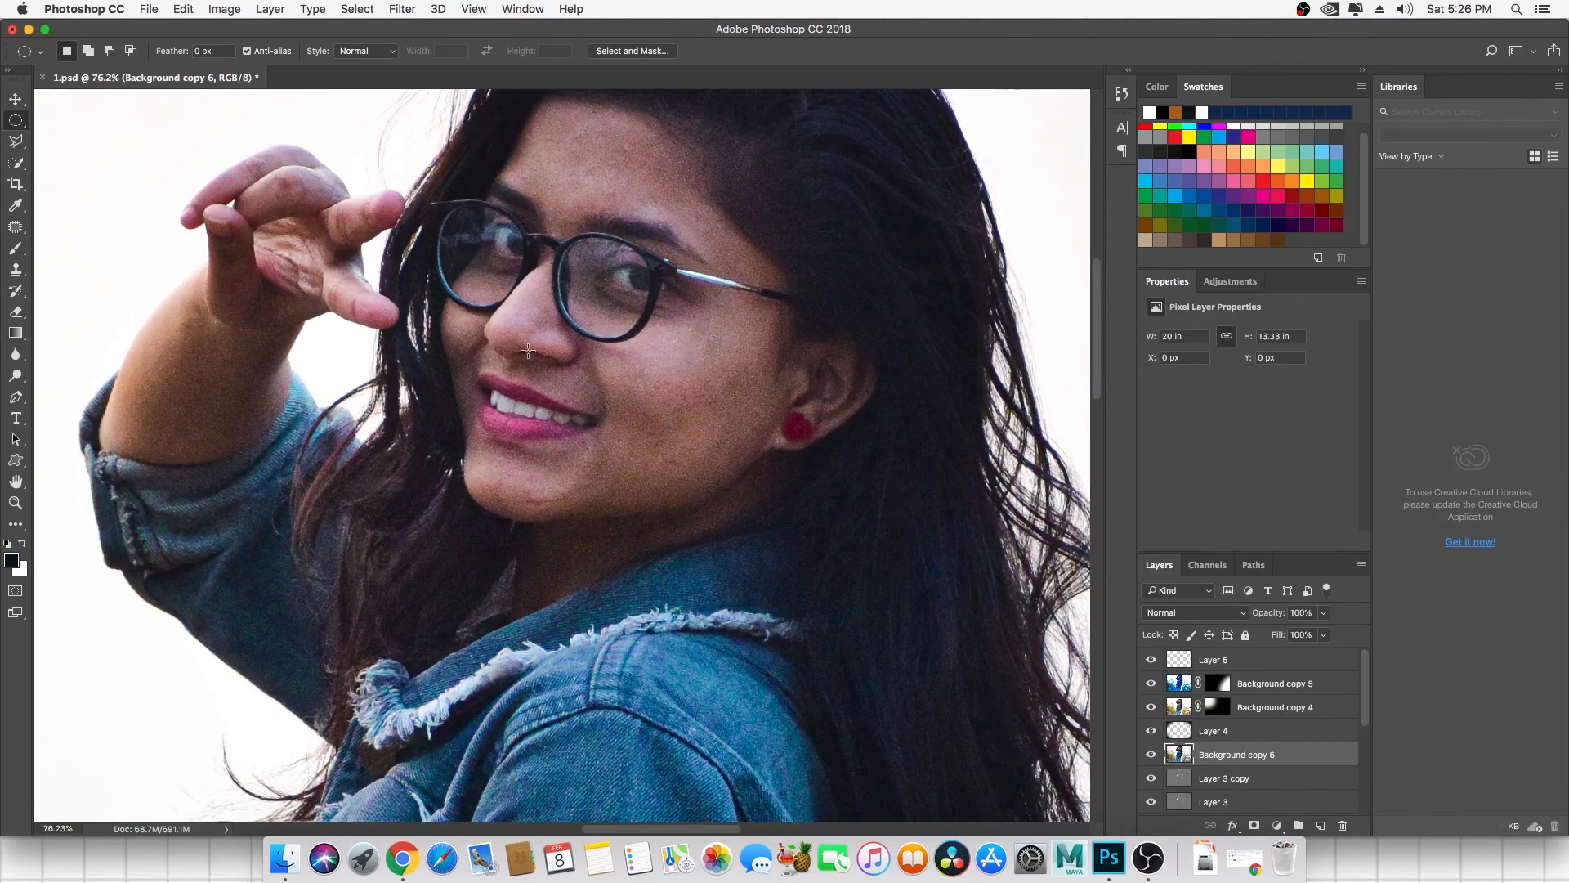
Select the skin tones by Color Range, sampling the cheek and adding a second face sample, with Fuzziness set to 52.
{"action": "left_click", "coordinate": [221, 10]}
{"action": "mouse_move", "coordinate": [357, 9]}
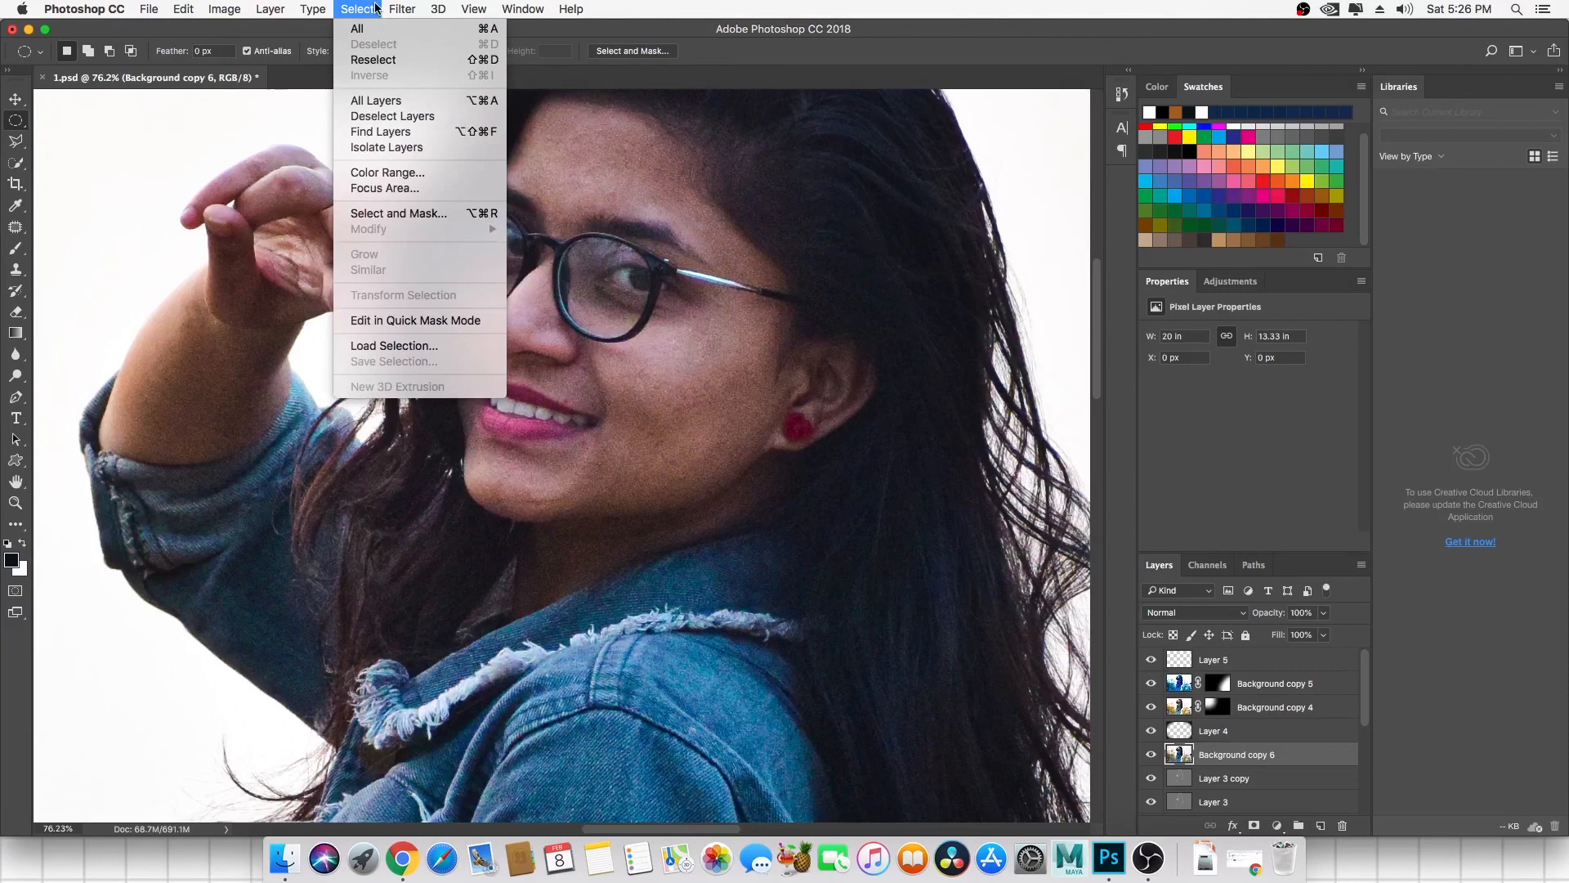
{"action": "left_click", "coordinate": [409, 178]}
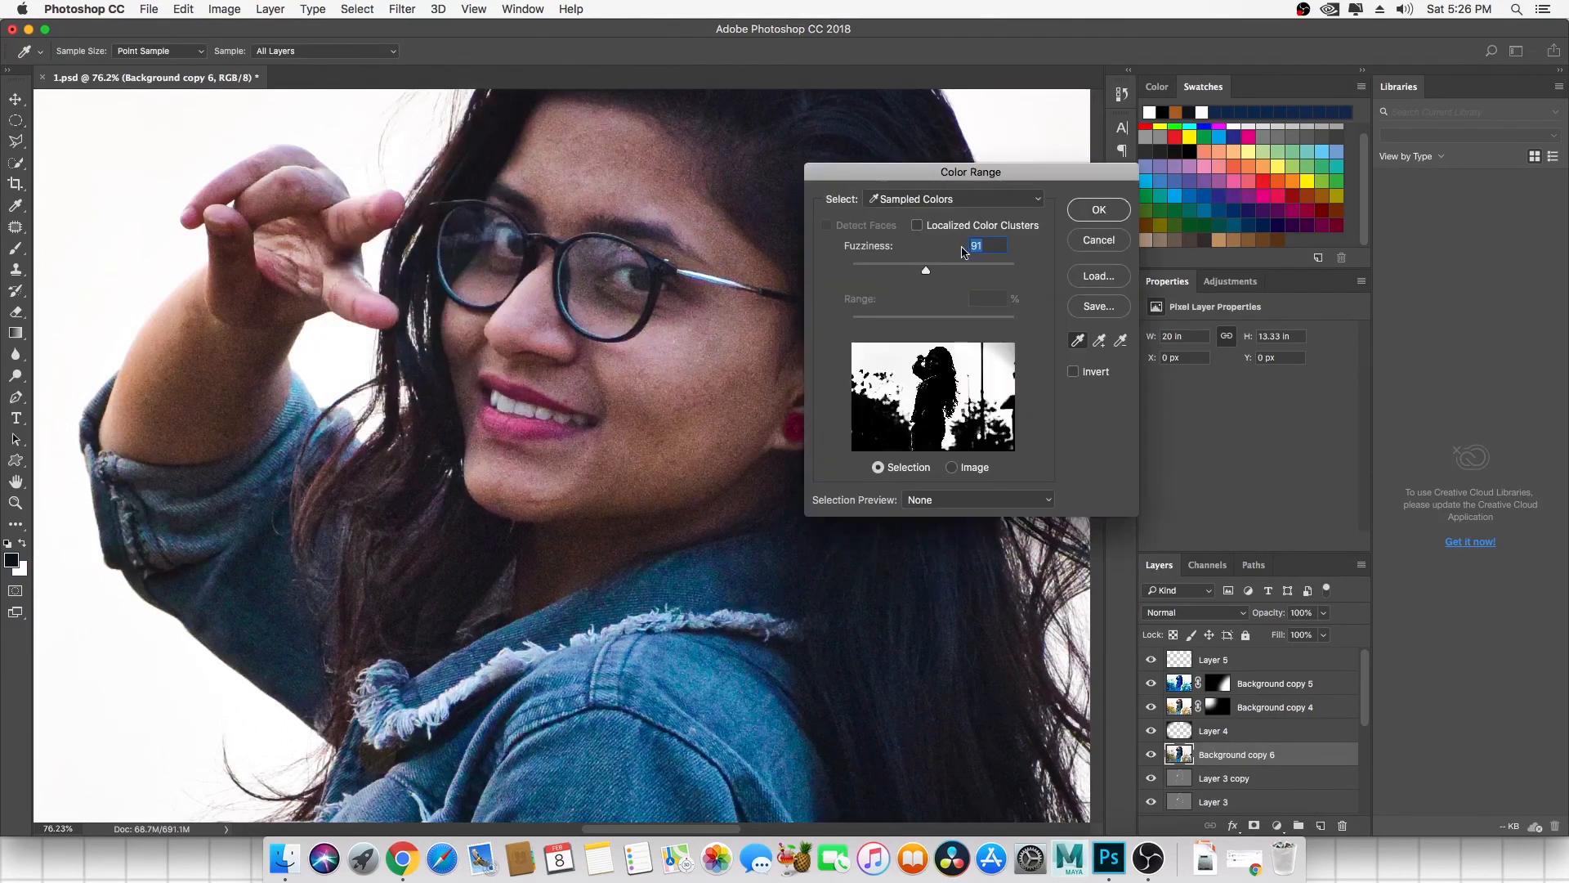
{"action": "left_click", "coordinate": [1082, 342]}
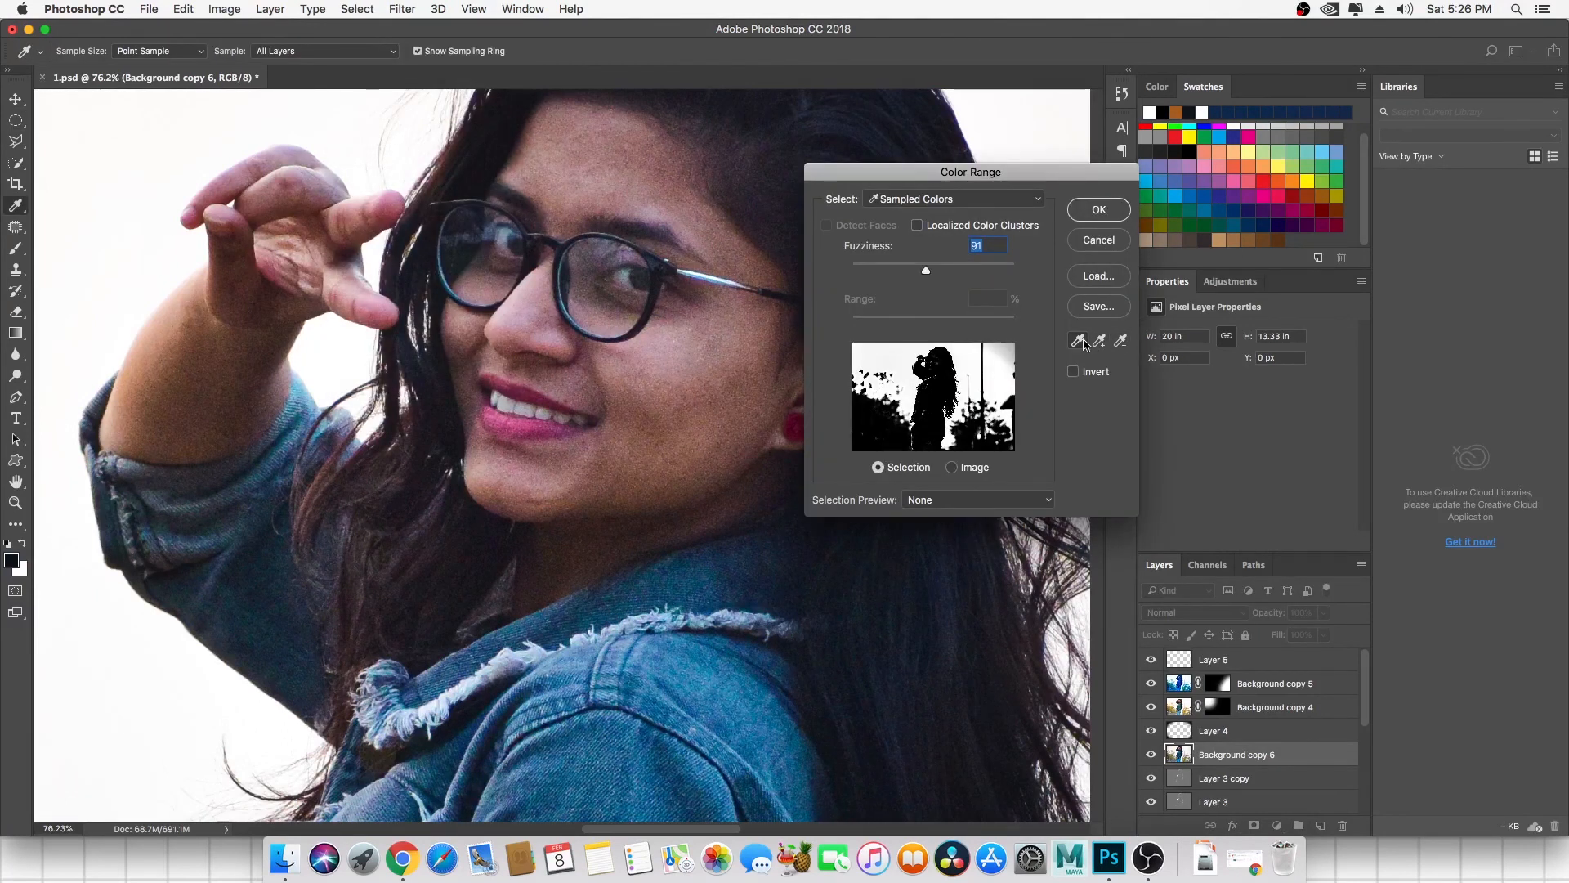
{"action": "left_click", "coordinate": [678, 370]}
{"action": "left_click", "coordinate": [1104, 343]}
{"action": "left_click", "coordinate": [678, 341]}
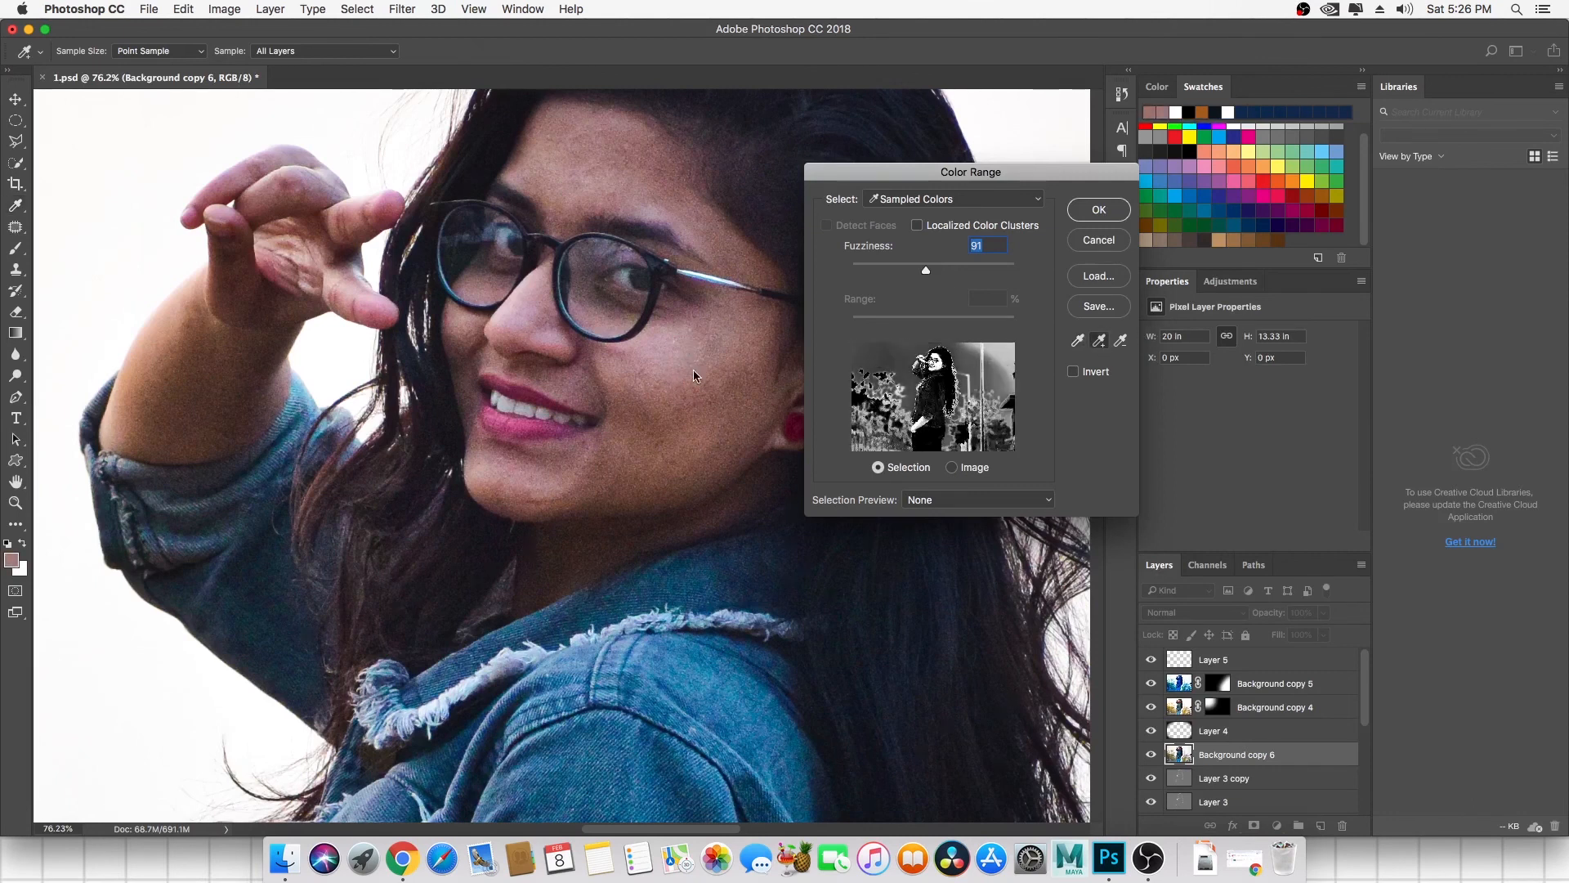
{"action": "left_click_drag", "start_coordinate": [926, 270], "coordinate": [897, 274]}
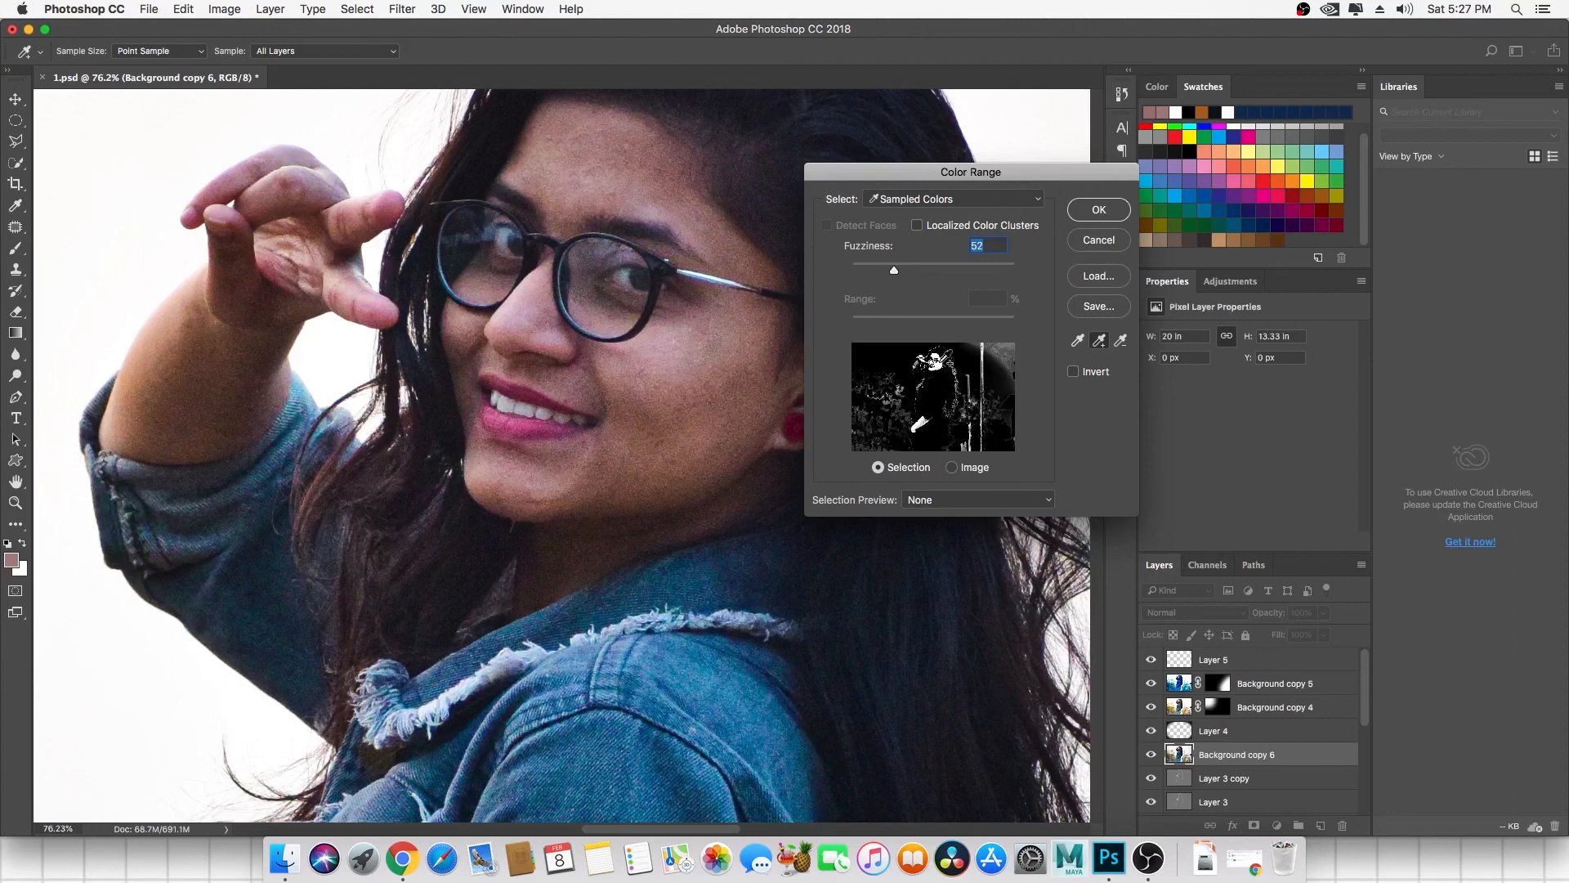
{"action": "left_click", "coordinate": [1099, 210]}
Feather the skin selection by 20 pixels.
{"action": "key", "text": "m"}
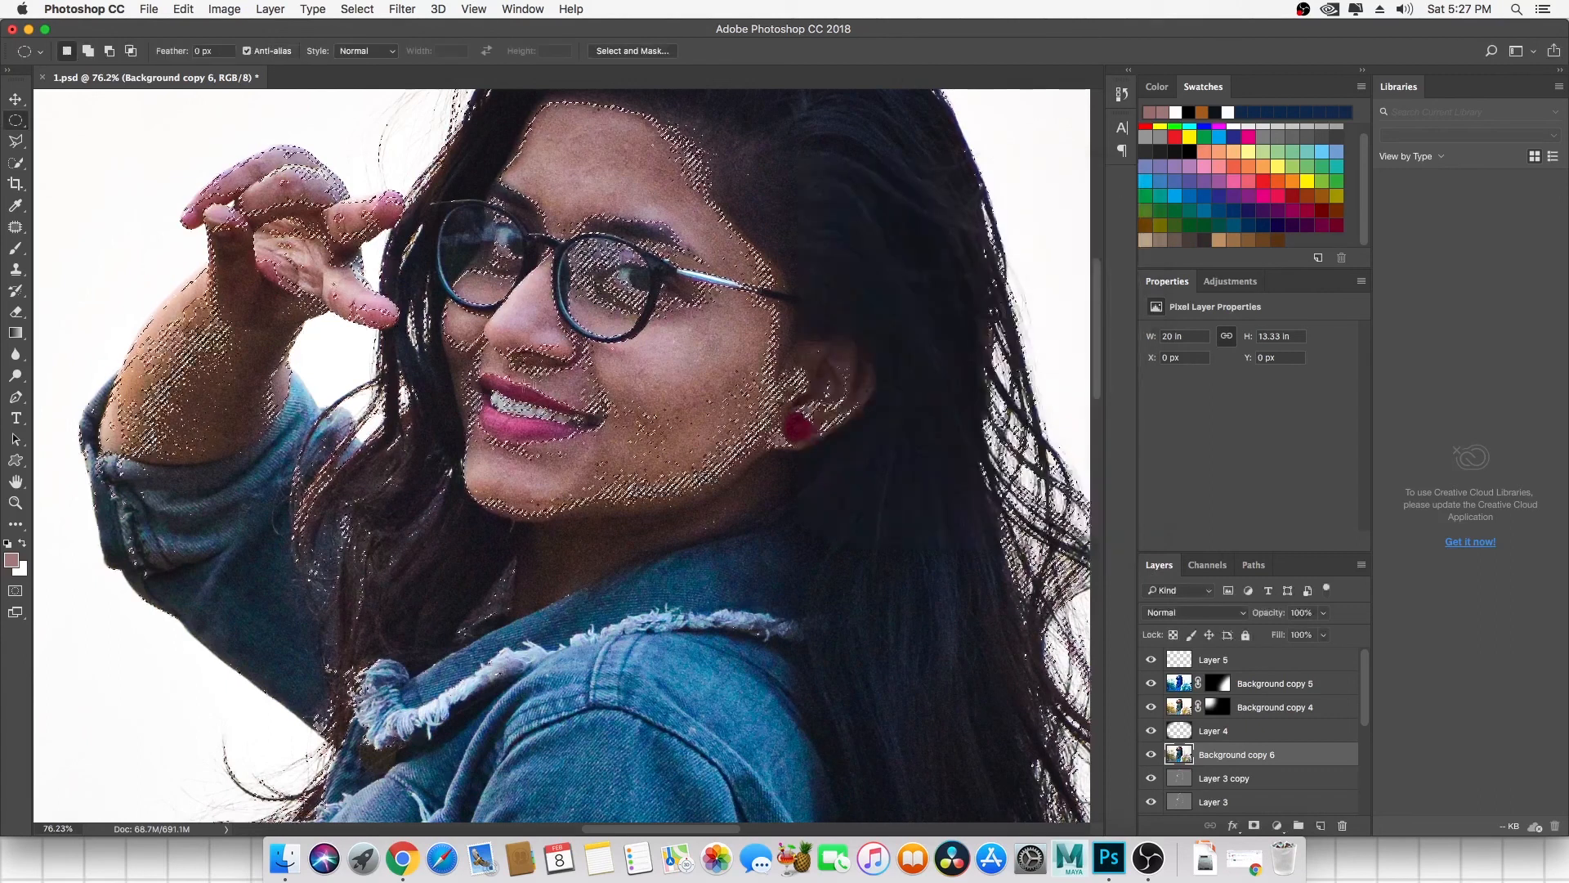
{"action": "right_click", "coordinate": [662, 347]}
{"action": "left_click", "coordinate": [700, 382]}
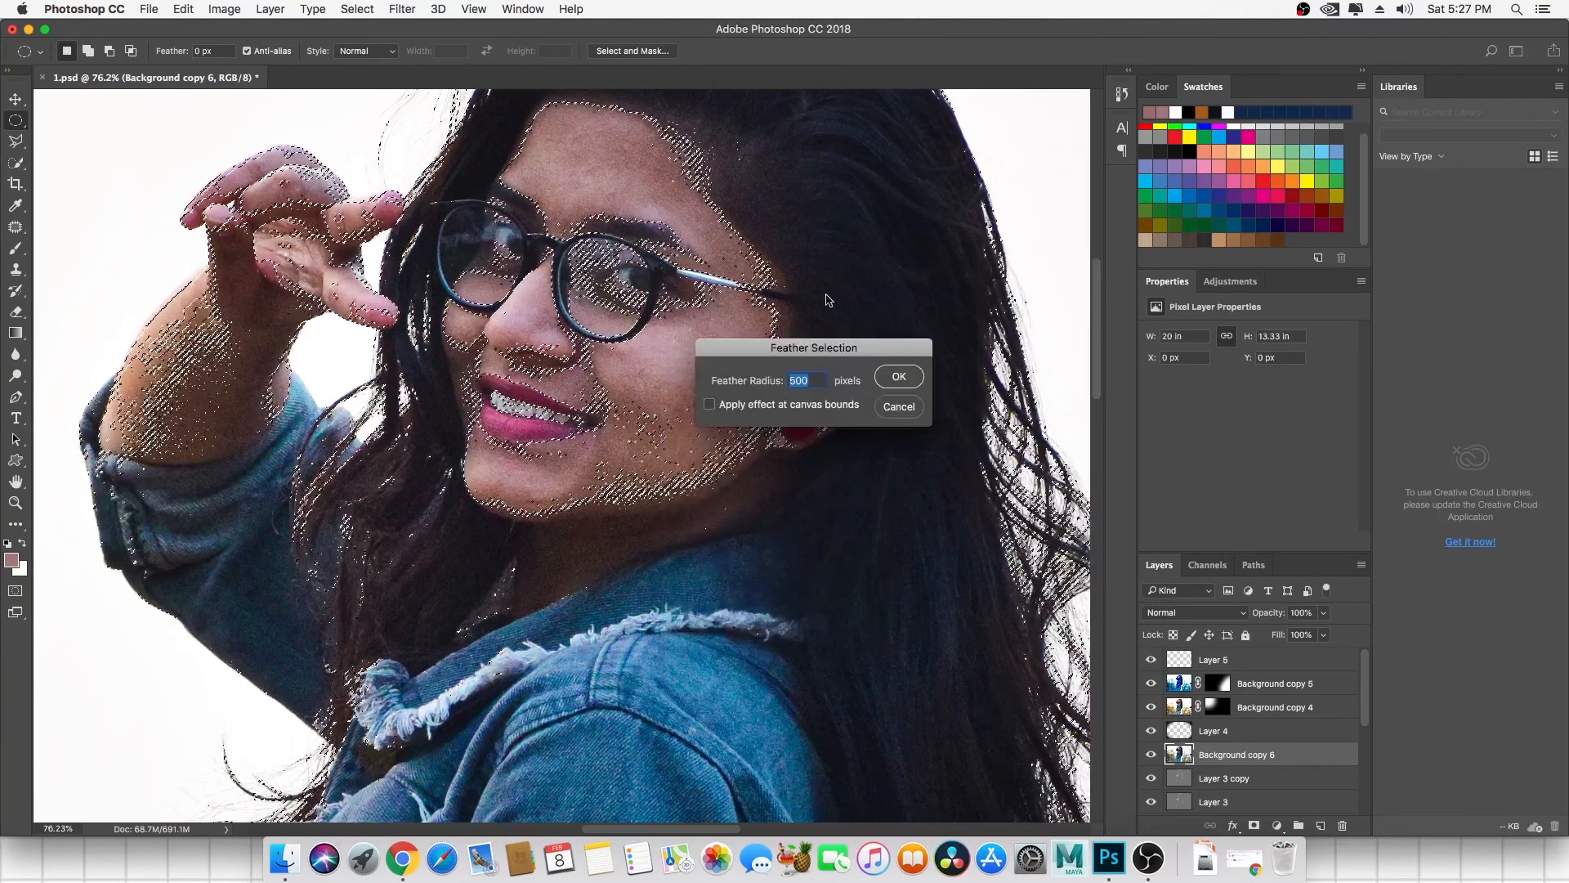
{"action": "type", "text": "20"}
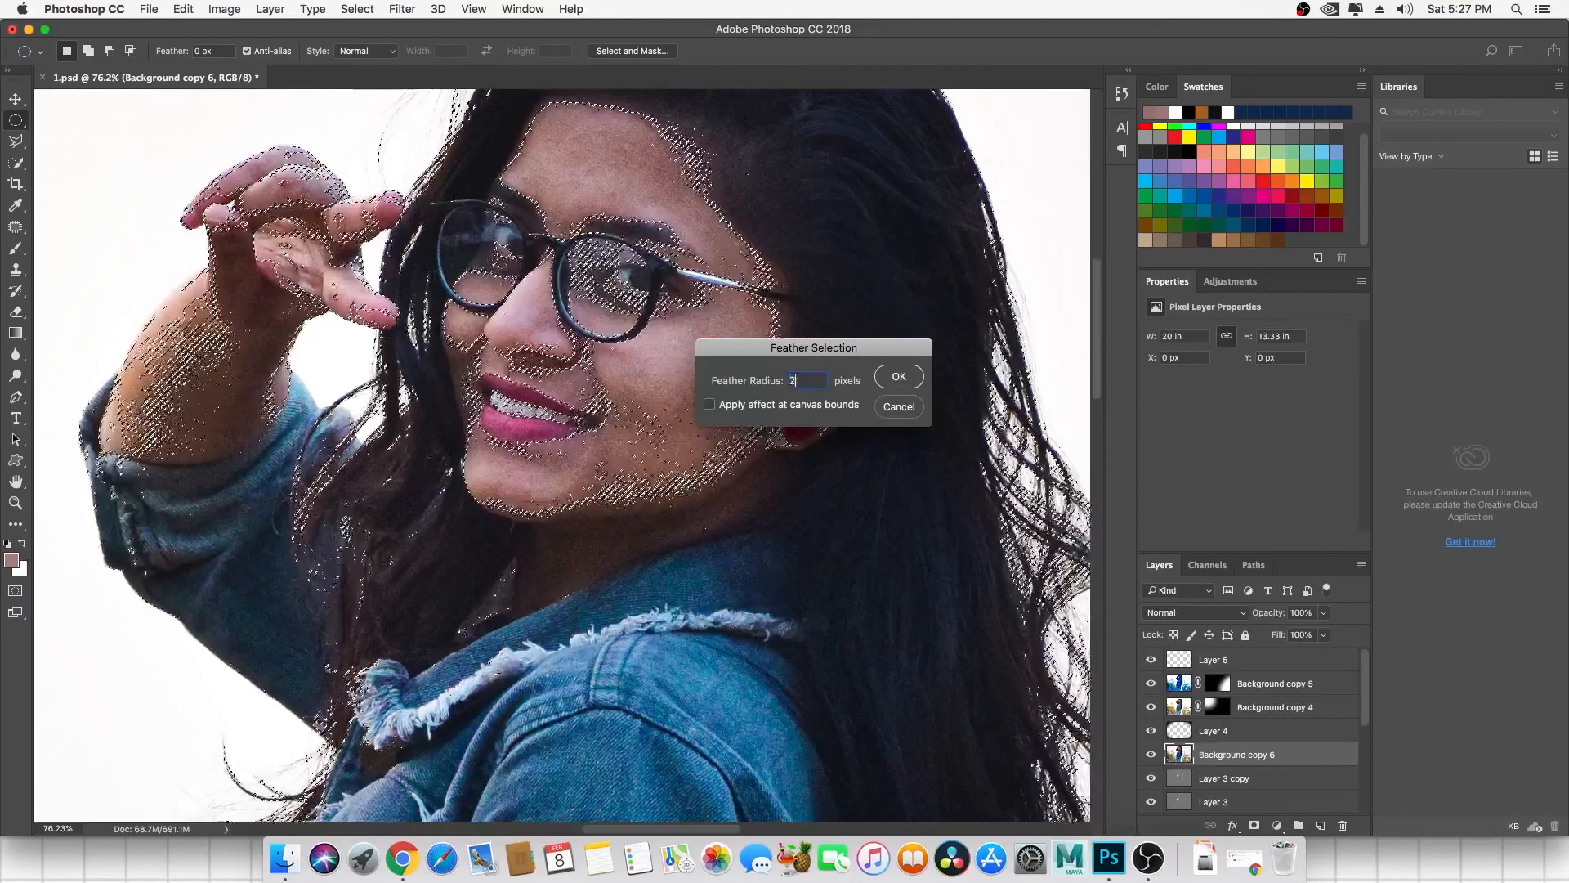
{"action": "left_click", "coordinate": [897, 376]}
{"action": "right_click", "coordinate": [673, 350]}
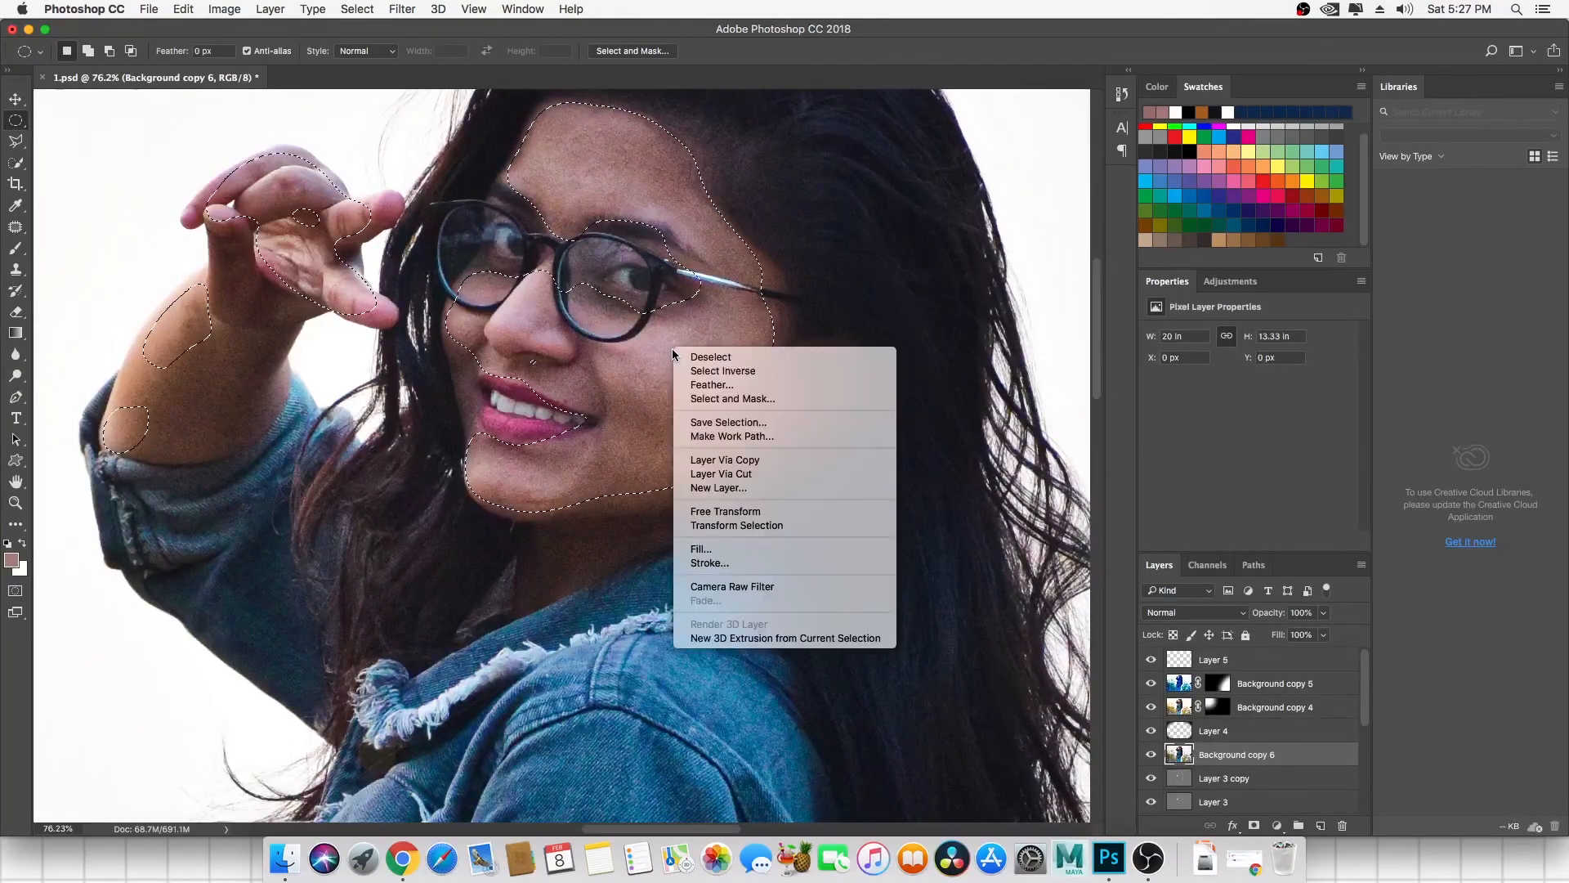
{"action": "left_click", "coordinate": [681, 30]}
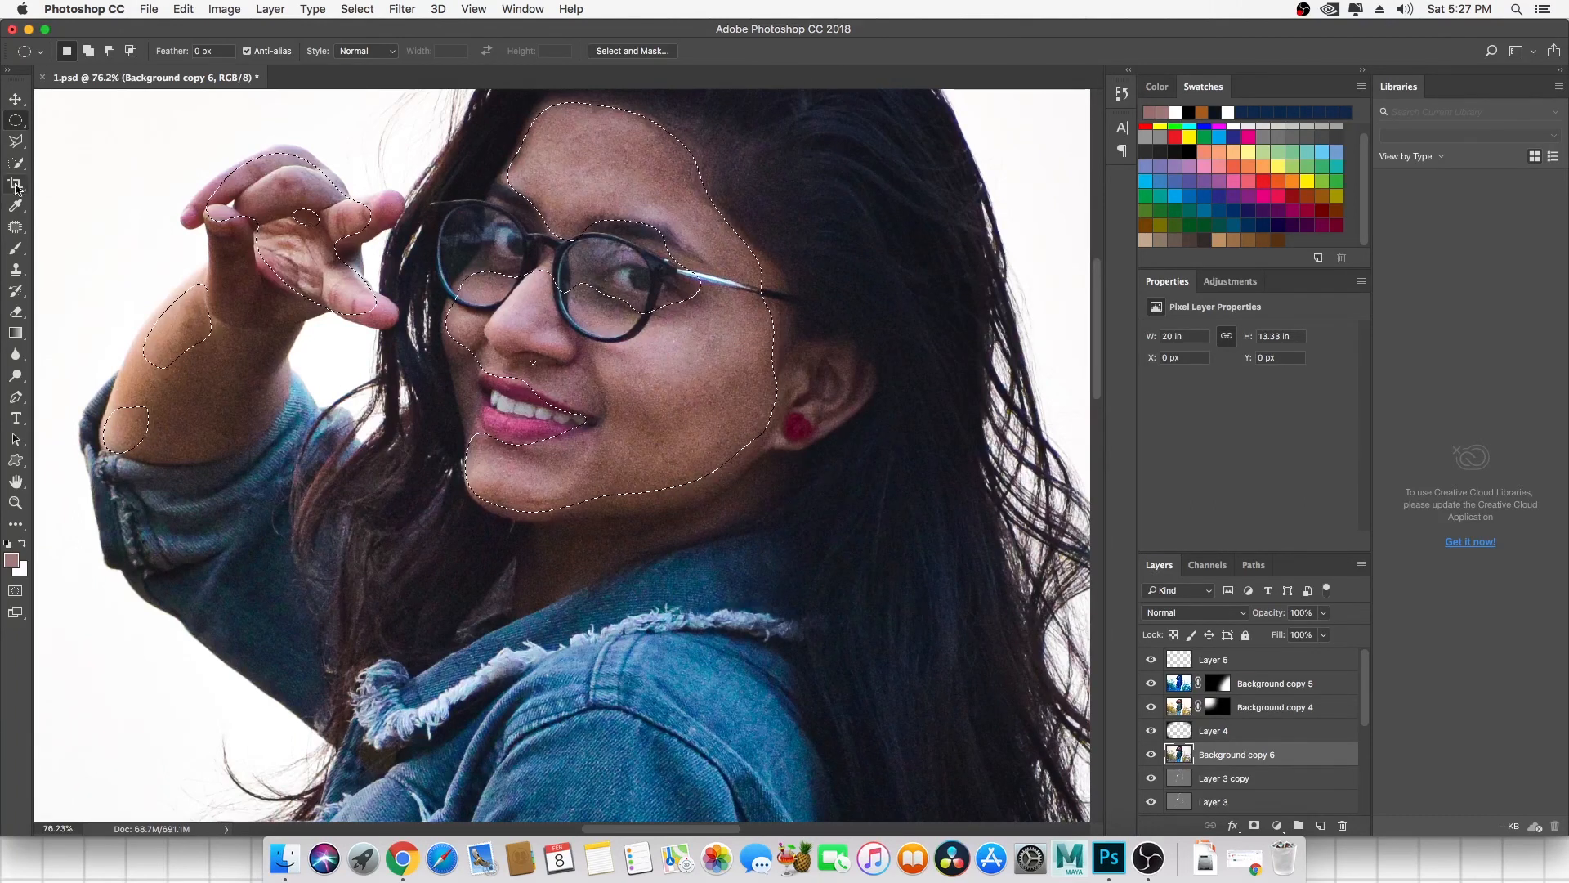
Copy the feathered skin selection to its own layer, hide Background copy 6 and keep the new skin layer visible.
{"action": "scroll", "coordinate": [211, 374], "scroll_direction": "down", "scroll_amount": 6}
{"action": "scroll", "coordinate": [498, 317], "scroll_direction": "up", "scroll_amount": 5}
{"action": "scroll", "coordinate": [498, 317], "scroll_direction": "up", "scroll_amount": 3}
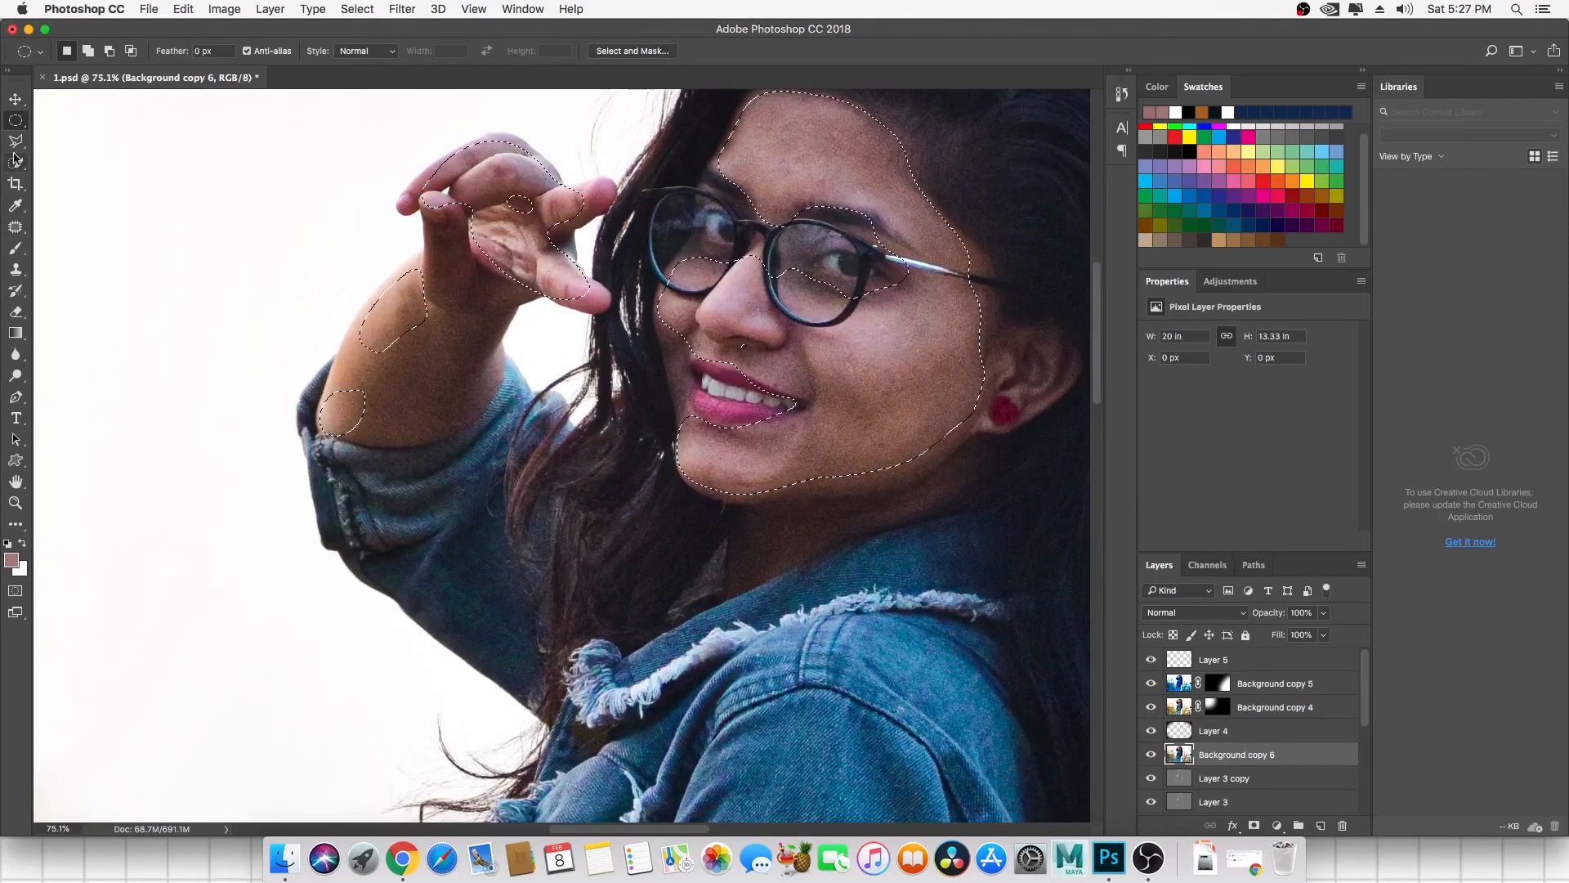
{"action": "left_click", "coordinate": [15, 142]}
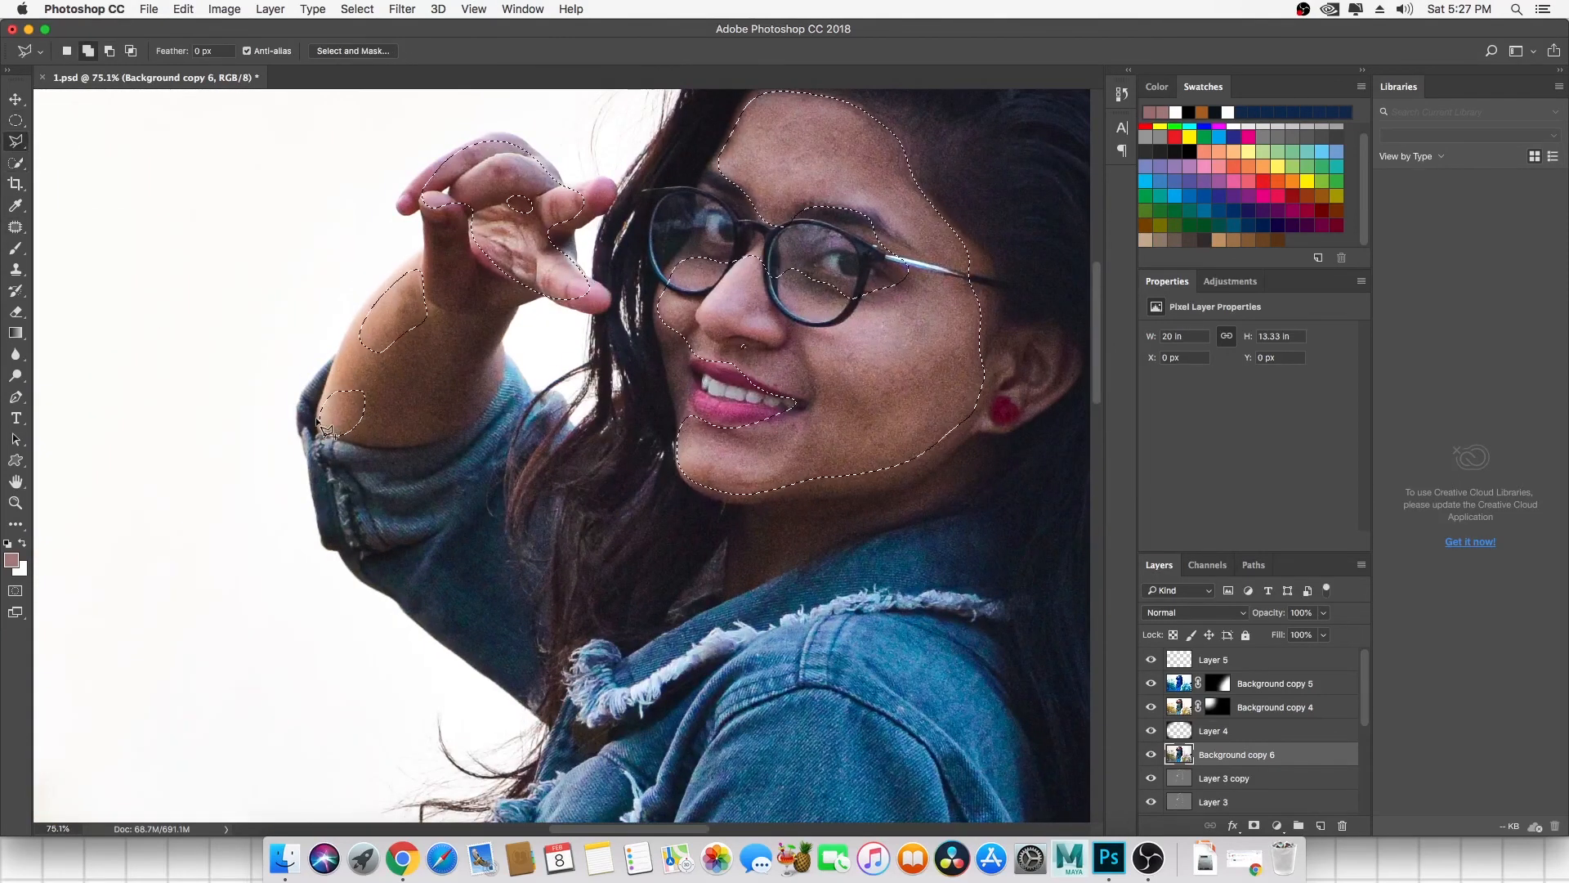
{"action": "left_click", "coordinate": [330, 405]}
{"action": "key", "text": "Escape"}
{"action": "scroll", "coordinate": [621, 344], "scroll_direction": "right", "scroll_amount": 5}
{"action": "scroll", "coordinate": [621, 343], "scroll_direction": "up", "scroll_amount": 3}
{"action": "left_click", "coordinate": [730, 401]}
{"action": "left_click", "coordinate": [1151, 773]}
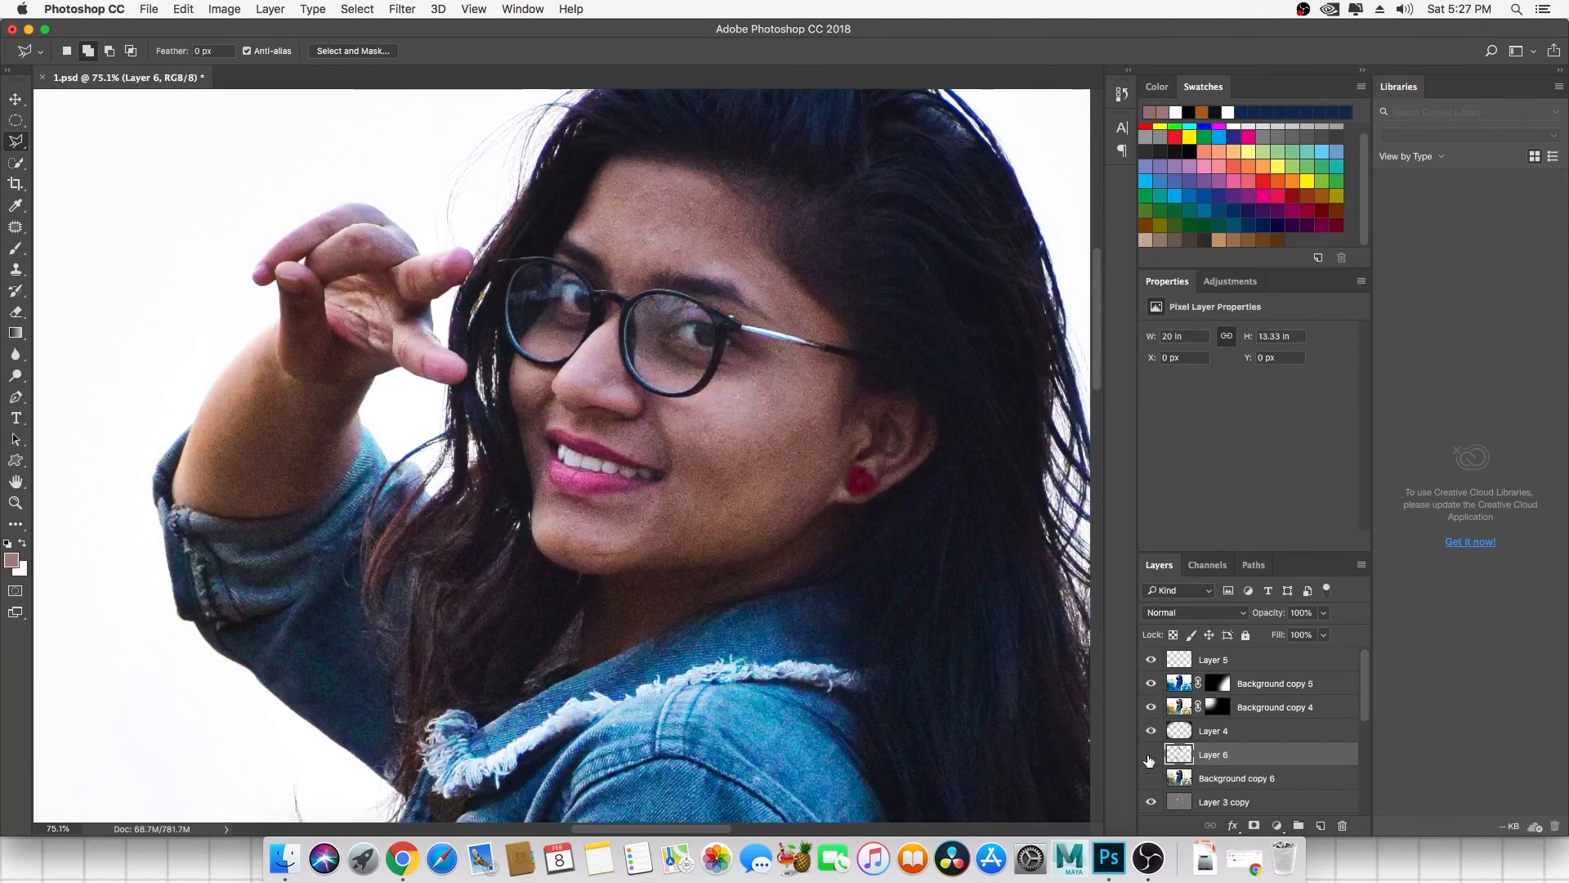
{"action": "left_click", "coordinate": [1149, 757]}
Brighten Layer 6 with a Curves adjustment, raising the highlights and setting a shadow point at input 42, output 73.
{"action": "left_click", "coordinate": [224, 9]}
{"action": "mouse_move", "coordinate": [251, 55]}
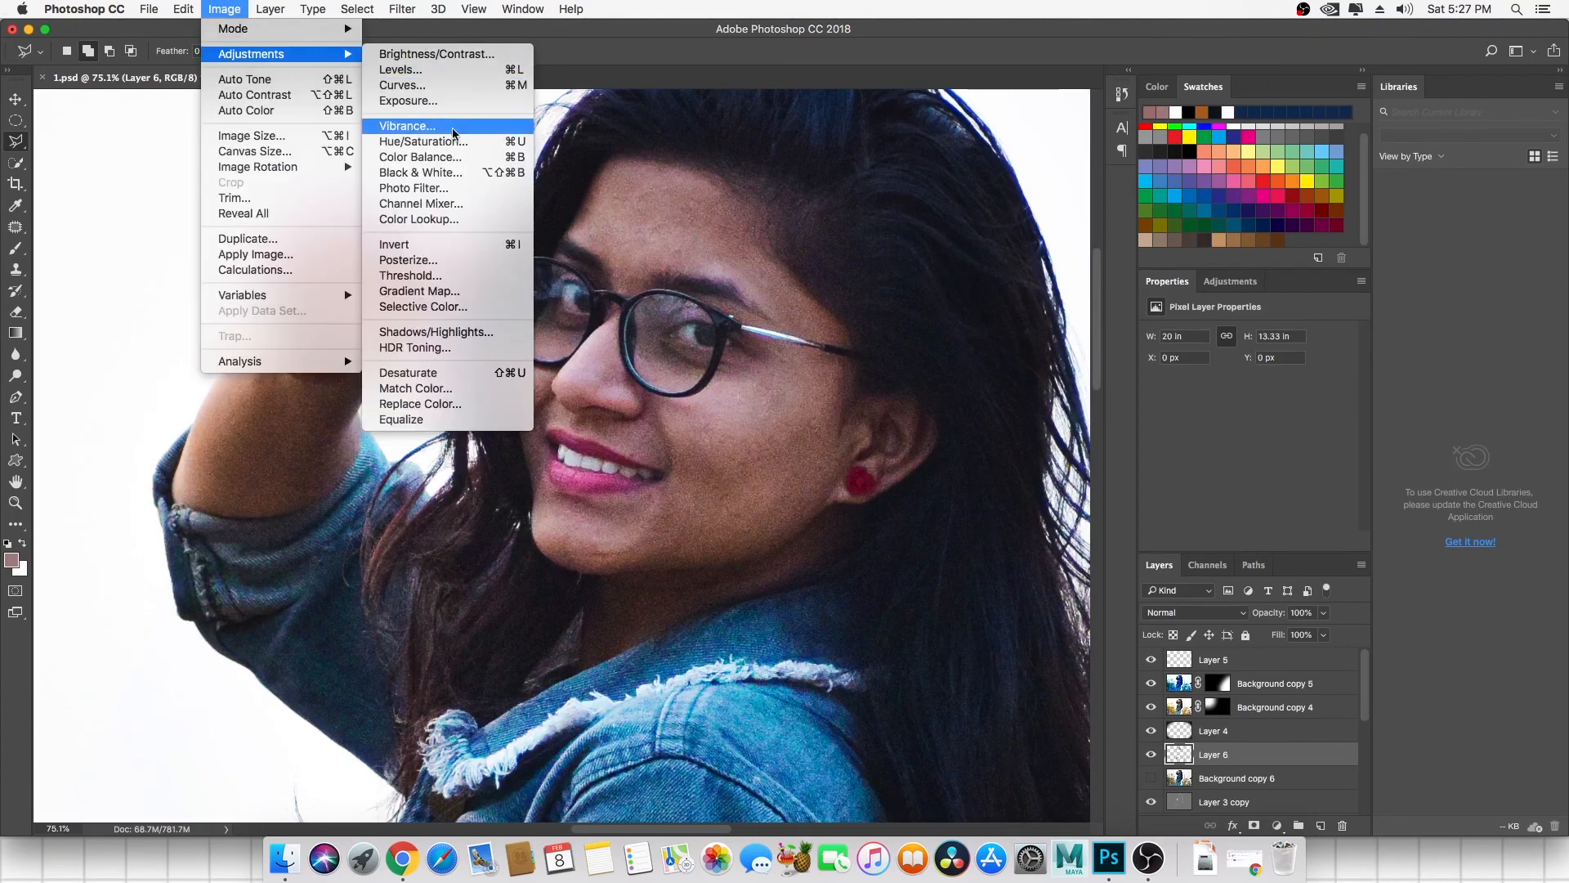
{"action": "left_click", "coordinate": [425, 88]}
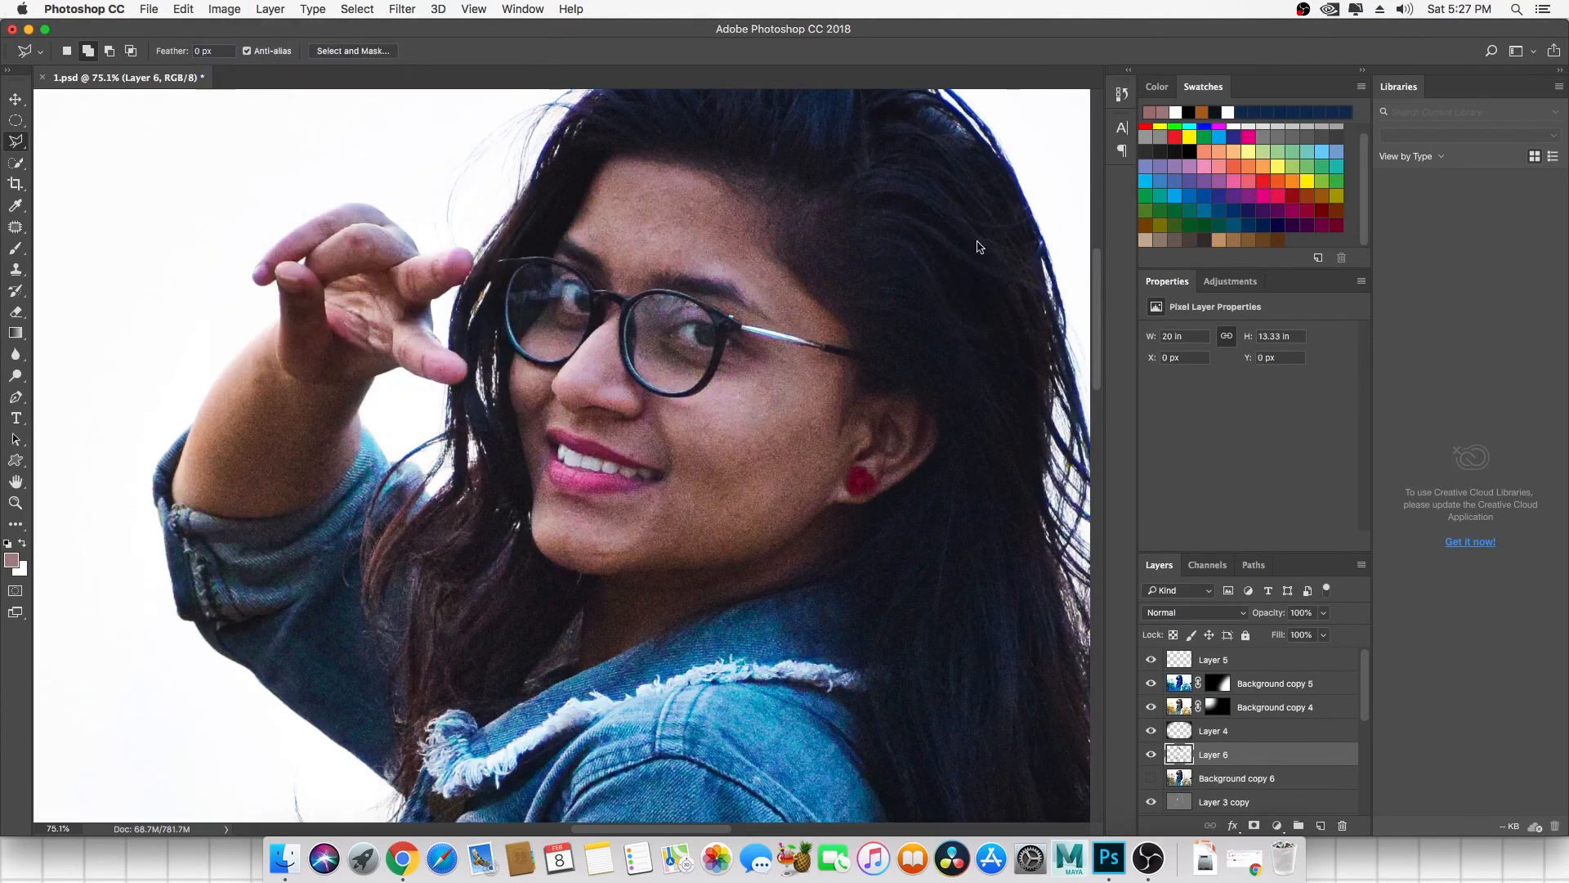
{"action": "left_click_drag", "start_coordinate": [1198, 173], "coordinate": [1211, 138]}
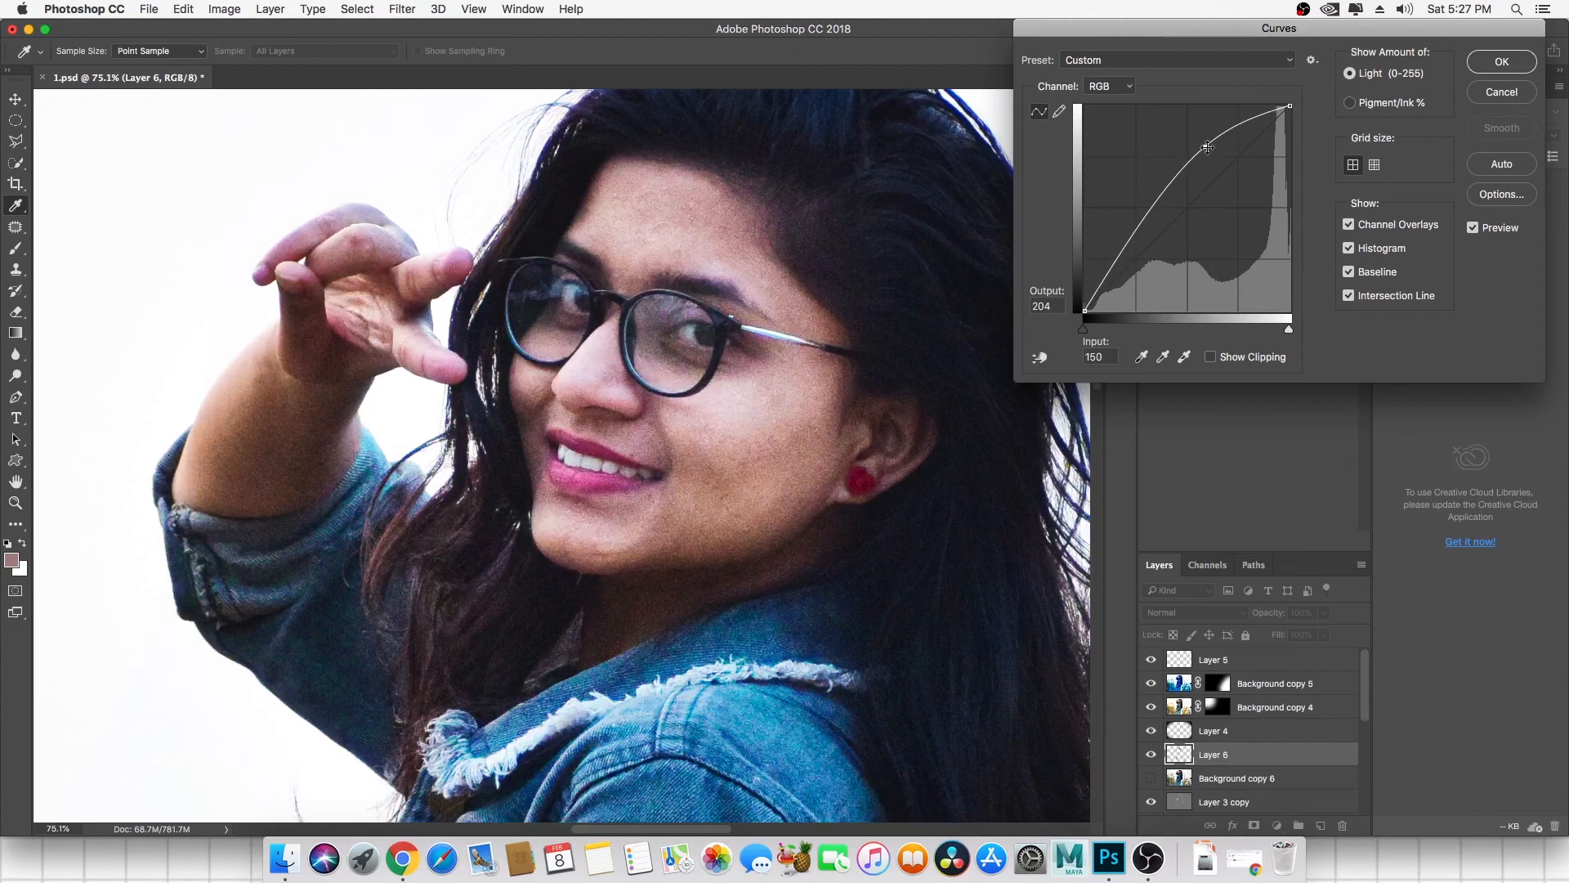
{"action": "left_click_drag", "start_coordinate": [1117, 260], "coordinate": [1120, 261]}
{"action": "left_click_drag", "start_coordinate": [1211, 138], "coordinate": [1215, 134]}
{"action": "left_click_drag", "start_coordinate": [1120, 261], "coordinate": [1118, 251]}
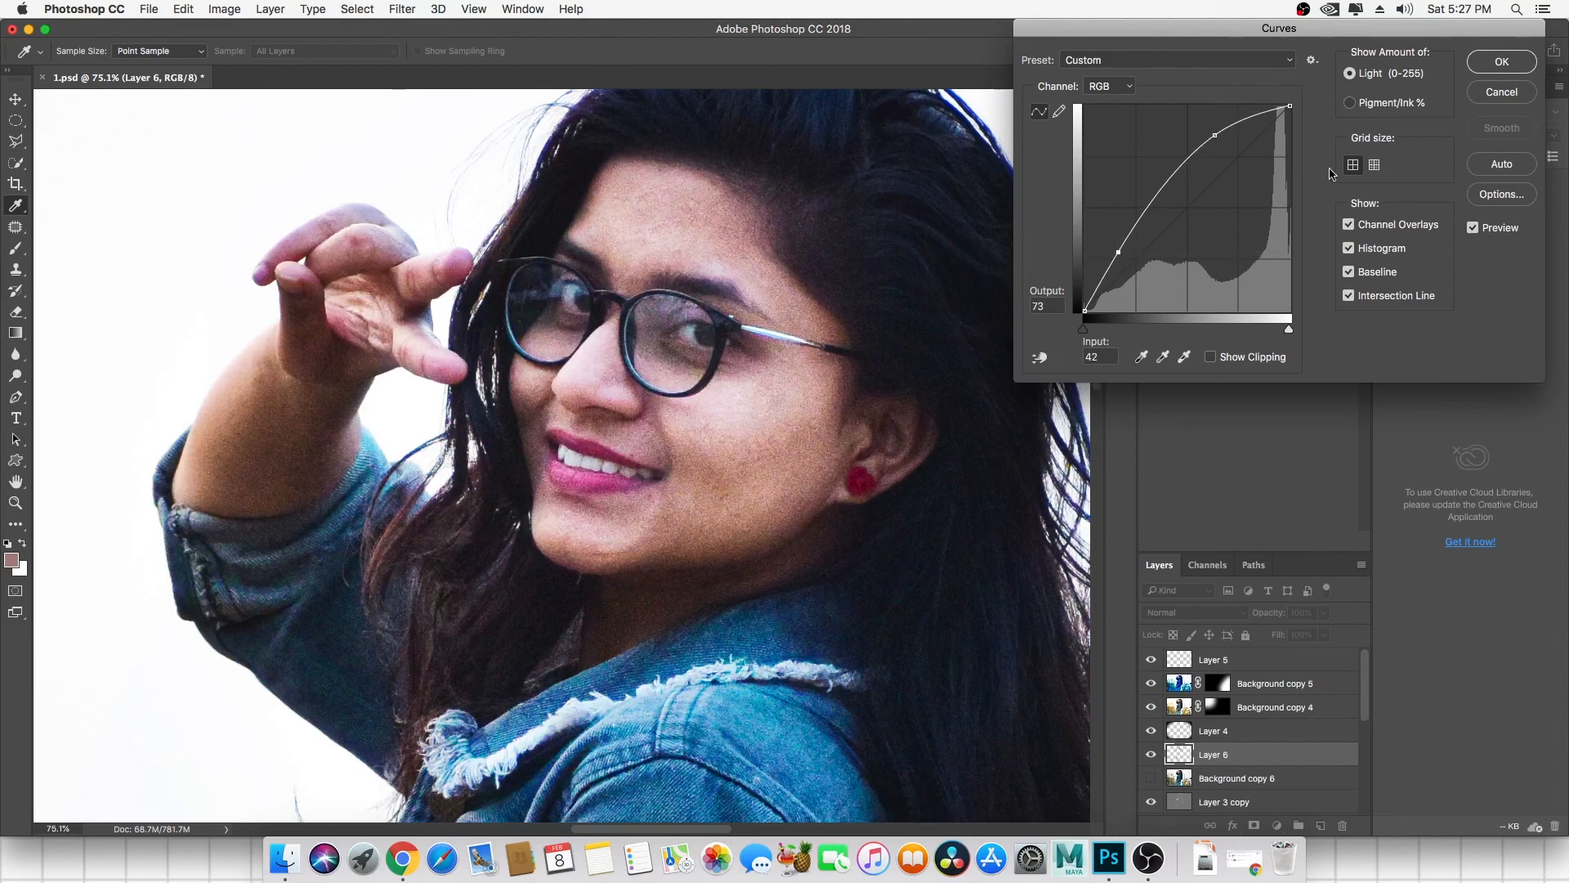
{"action": "left_click", "coordinate": [1501, 62]}
Compare the full portrait with and without the brightened skin on Layer 6.
{"action": "scroll", "coordinate": [817, 346], "scroll_direction": "down", "scroll_amount": 6}
{"action": "scroll", "coordinate": [589, 399], "scroll_direction": "up", "scroll_amount": 2}
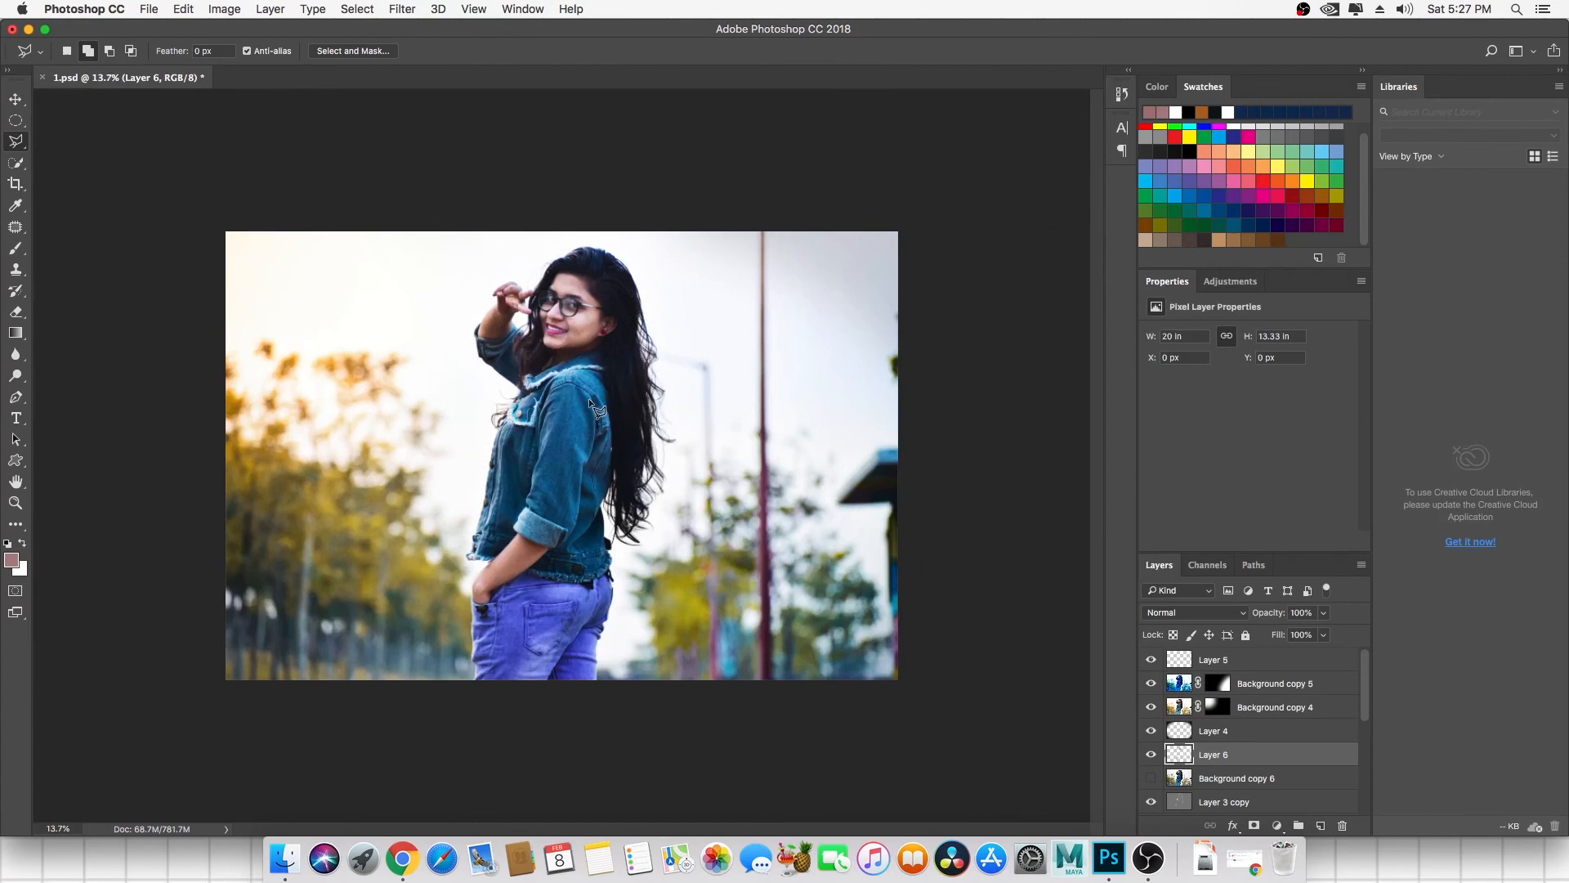
{"action": "scroll", "coordinate": [585, 412], "scroll_direction": "up", "scroll_amount": 1}
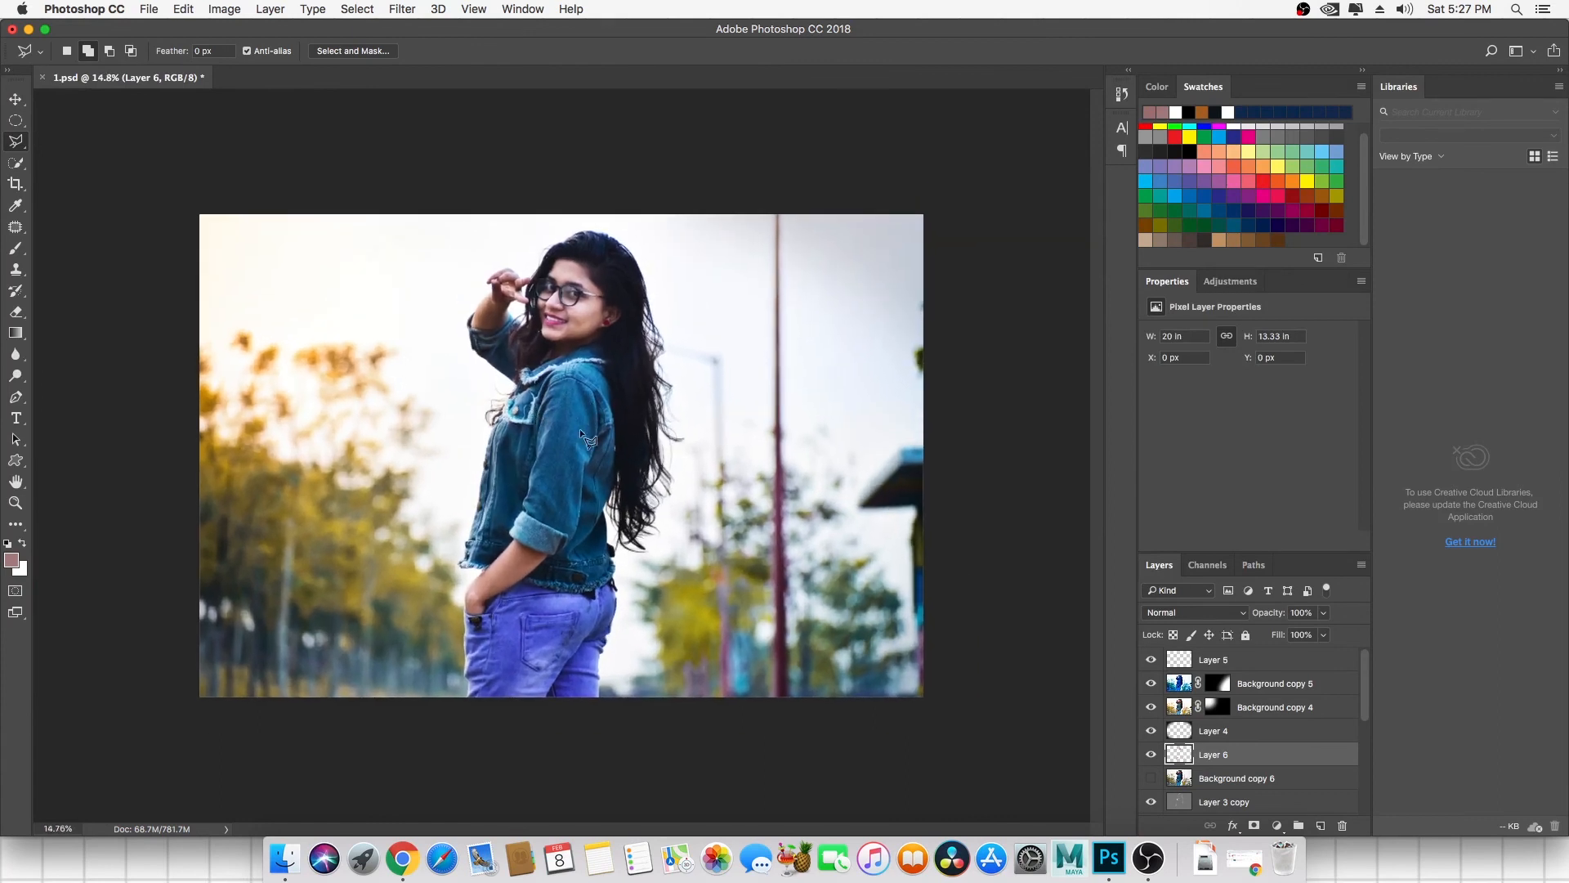
{"action": "left_click", "coordinate": [1151, 754]}
{"action": "left_click", "coordinate": [1151, 754]}
{"action": "left_click", "coordinate": [1152, 754]}
{"action": "left_click", "coordinate": [1152, 754]}
{"action": "left_click", "coordinate": [1152, 754]}
{"action": "left_click", "coordinate": [1152, 754]}
{"action": "left_click", "coordinate": [1151, 754]}
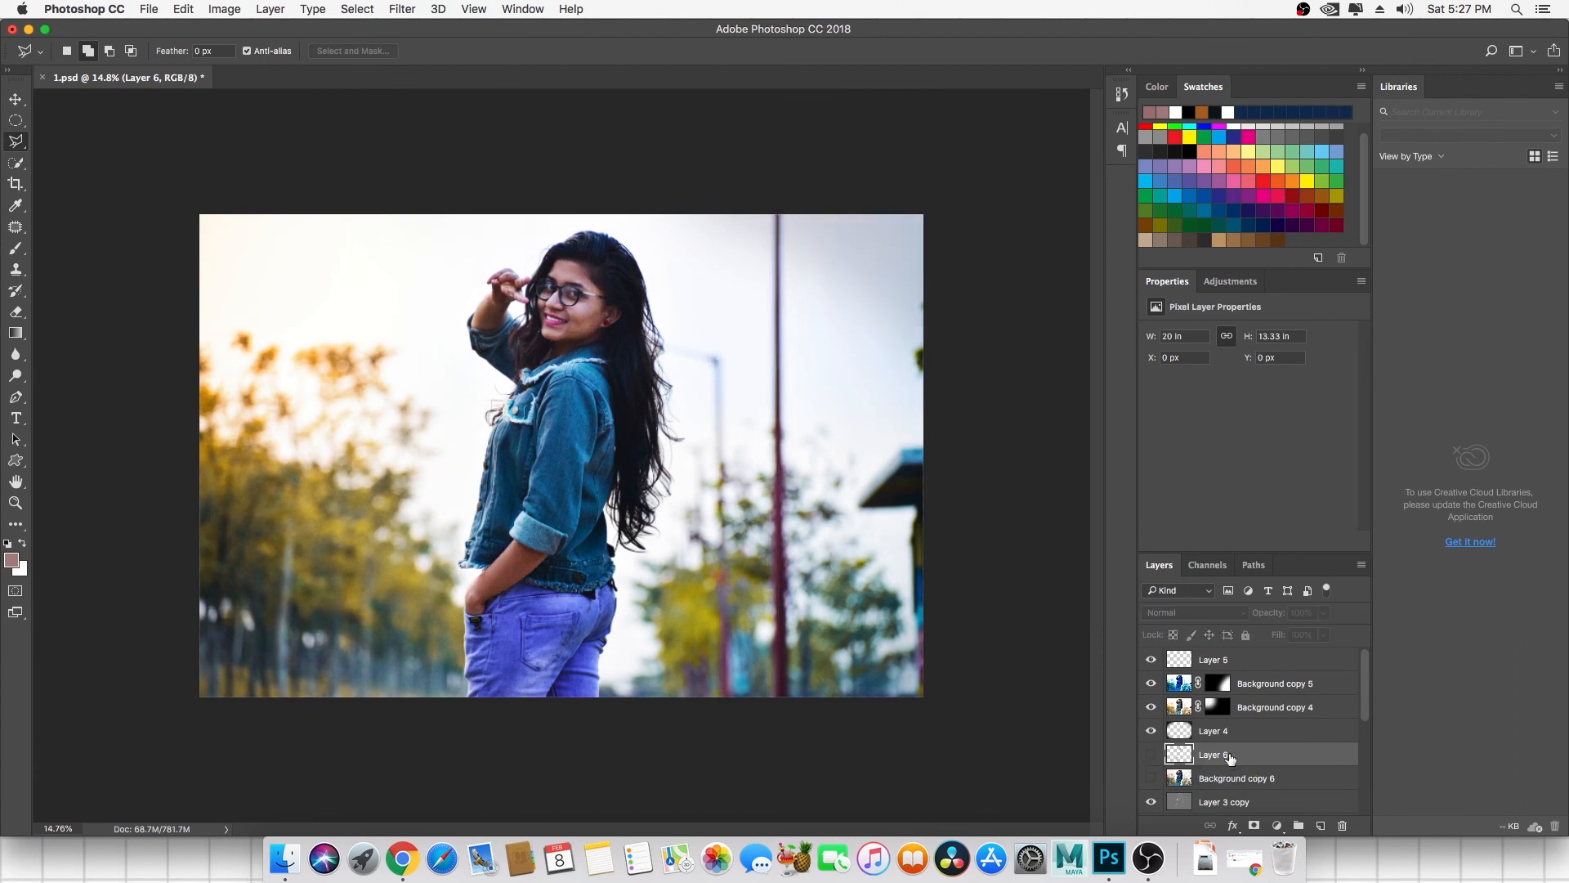
{"action": "left_click", "coordinate": [1152, 755]}
Lower Layer 6's opacity to 37%.
{"action": "left_click", "coordinate": [1323, 612]}
{"action": "left_click_drag", "start_coordinate": [1328, 634], "coordinate": [1273, 636]}
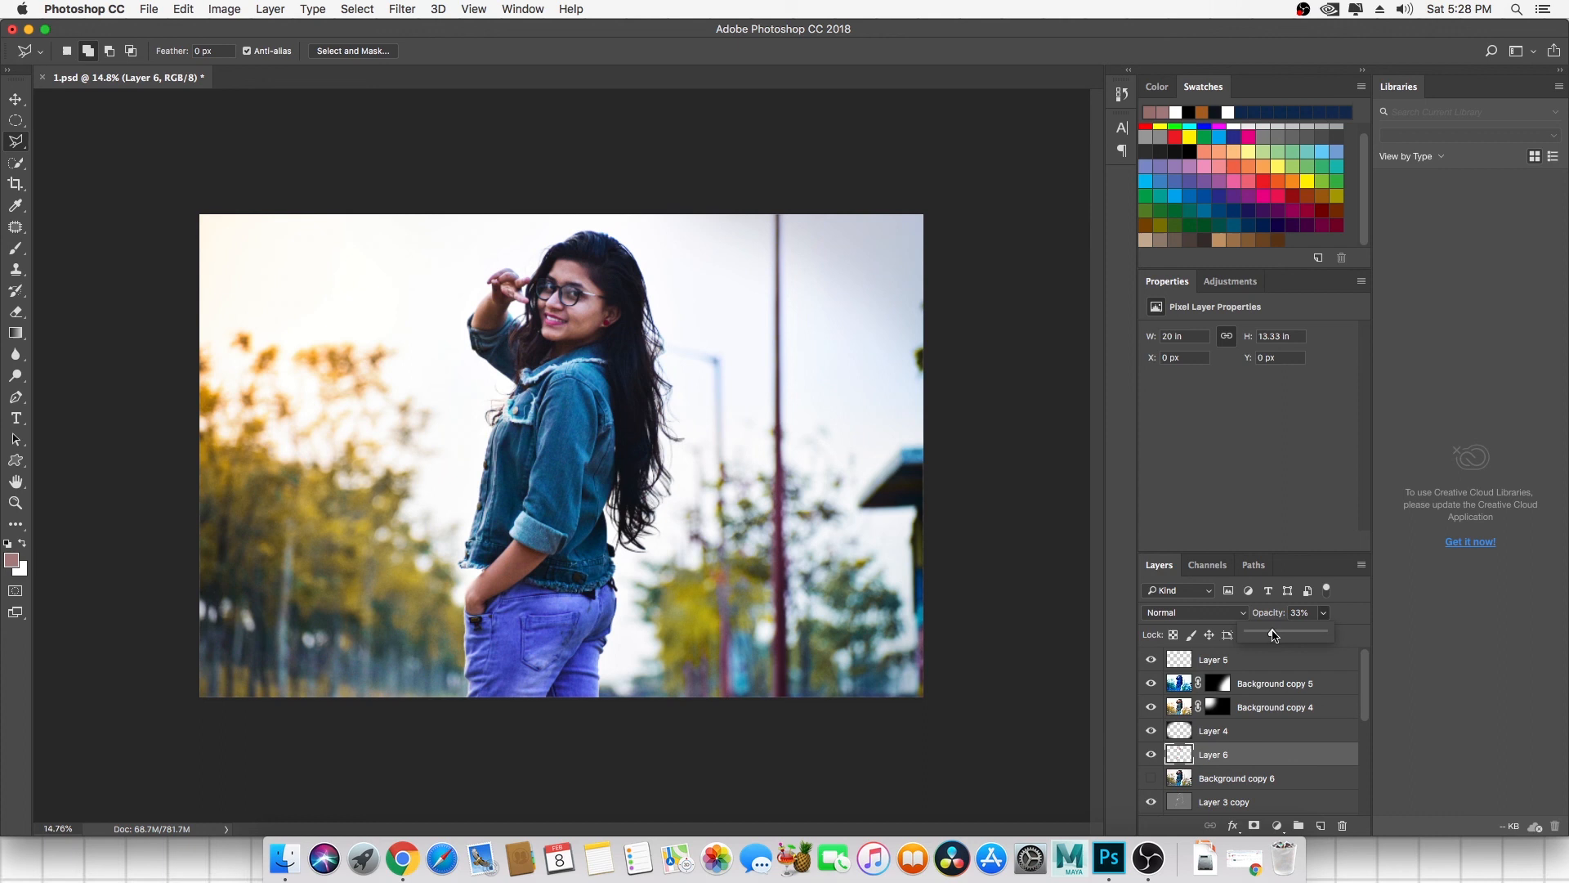
{"action": "left_click", "coordinate": [16, 120]}
Examine the softened skin brightening across the whole portrait at slightly different magnifications.
{"action": "scroll", "coordinate": [518, 305], "scroll_direction": "up", "scroll_amount": 2}
{"action": "scroll", "coordinate": [519, 305], "scroll_direction": "down", "scroll_amount": 1}
{"action": "scroll", "coordinate": [518, 304], "scroll_direction": "up", "scroll_amount": 1}
{"action": "scroll", "coordinate": [518, 305], "scroll_direction": "down", "scroll_amount": 1}
{"action": "scroll", "coordinate": [519, 305], "scroll_direction": "up", "scroll_amount": 1}
{"action": "scroll", "coordinate": [518, 305], "scroll_direction": "down", "scroll_amount": 1}
{"action": "scroll", "coordinate": [518, 305], "scroll_direction": "up", "scroll_amount": 1}
{"action": "scroll", "coordinate": [519, 305], "scroll_direction": "down", "scroll_amount": 1}
{"action": "scroll", "coordinate": [518, 305], "scroll_direction": "up", "scroll_amount": 1}
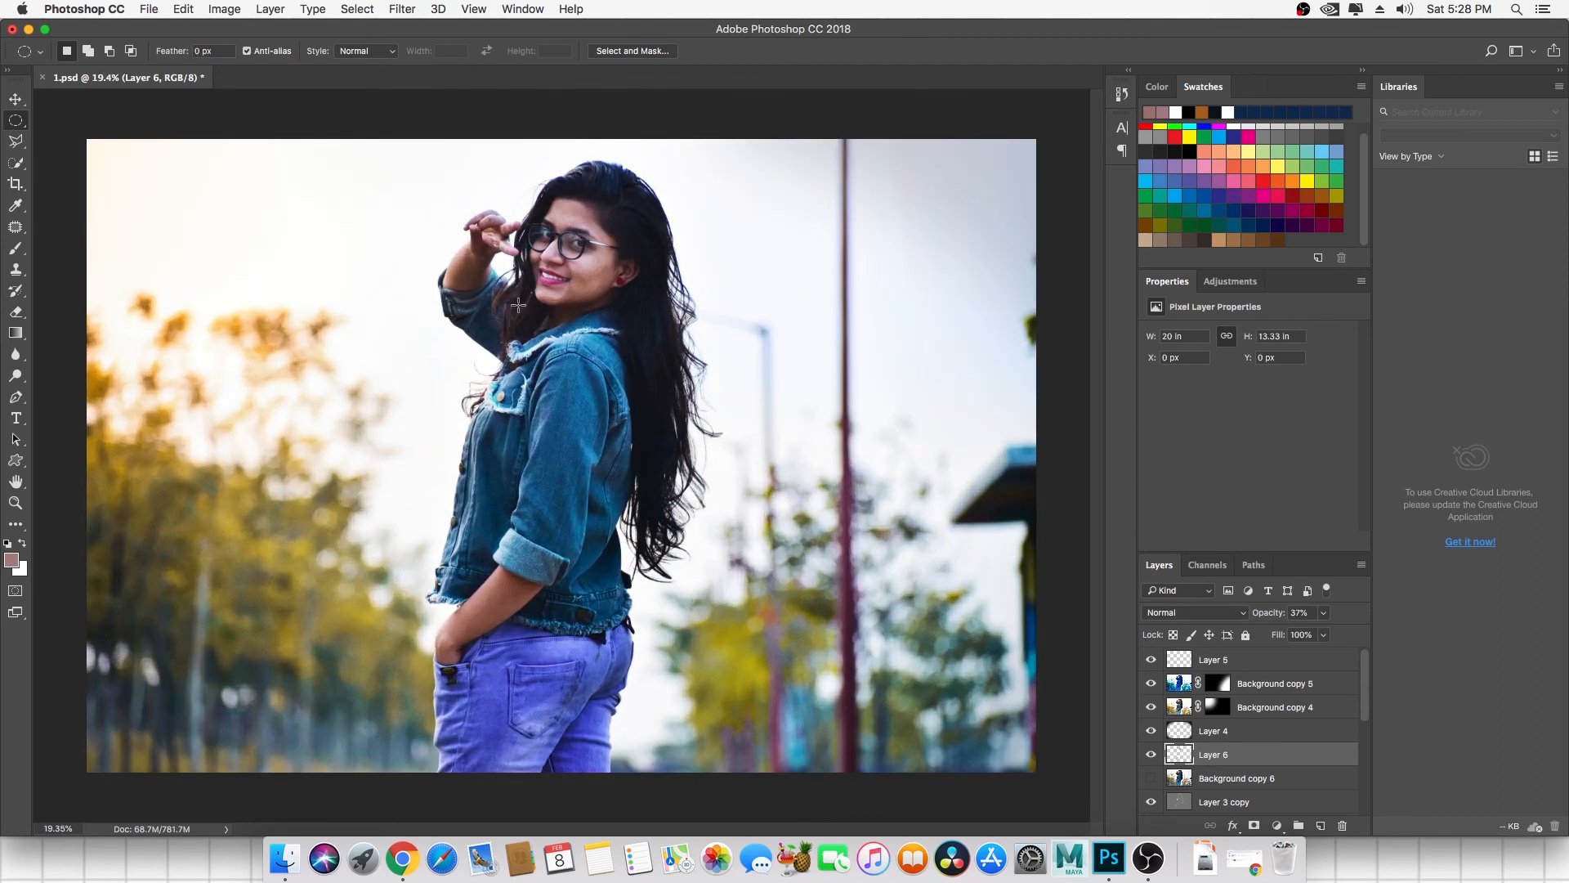
{"action": "scroll", "coordinate": [518, 305], "scroll_direction": "down", "scroll_amount": 1}
Duplicate the original Background layer, move the copy to the top of the layer stack and enlarge the layer list.
{"action": "scroll", "coordinate": [1250, 735], "scroll_direction": "down", "scroll_amount": 5}
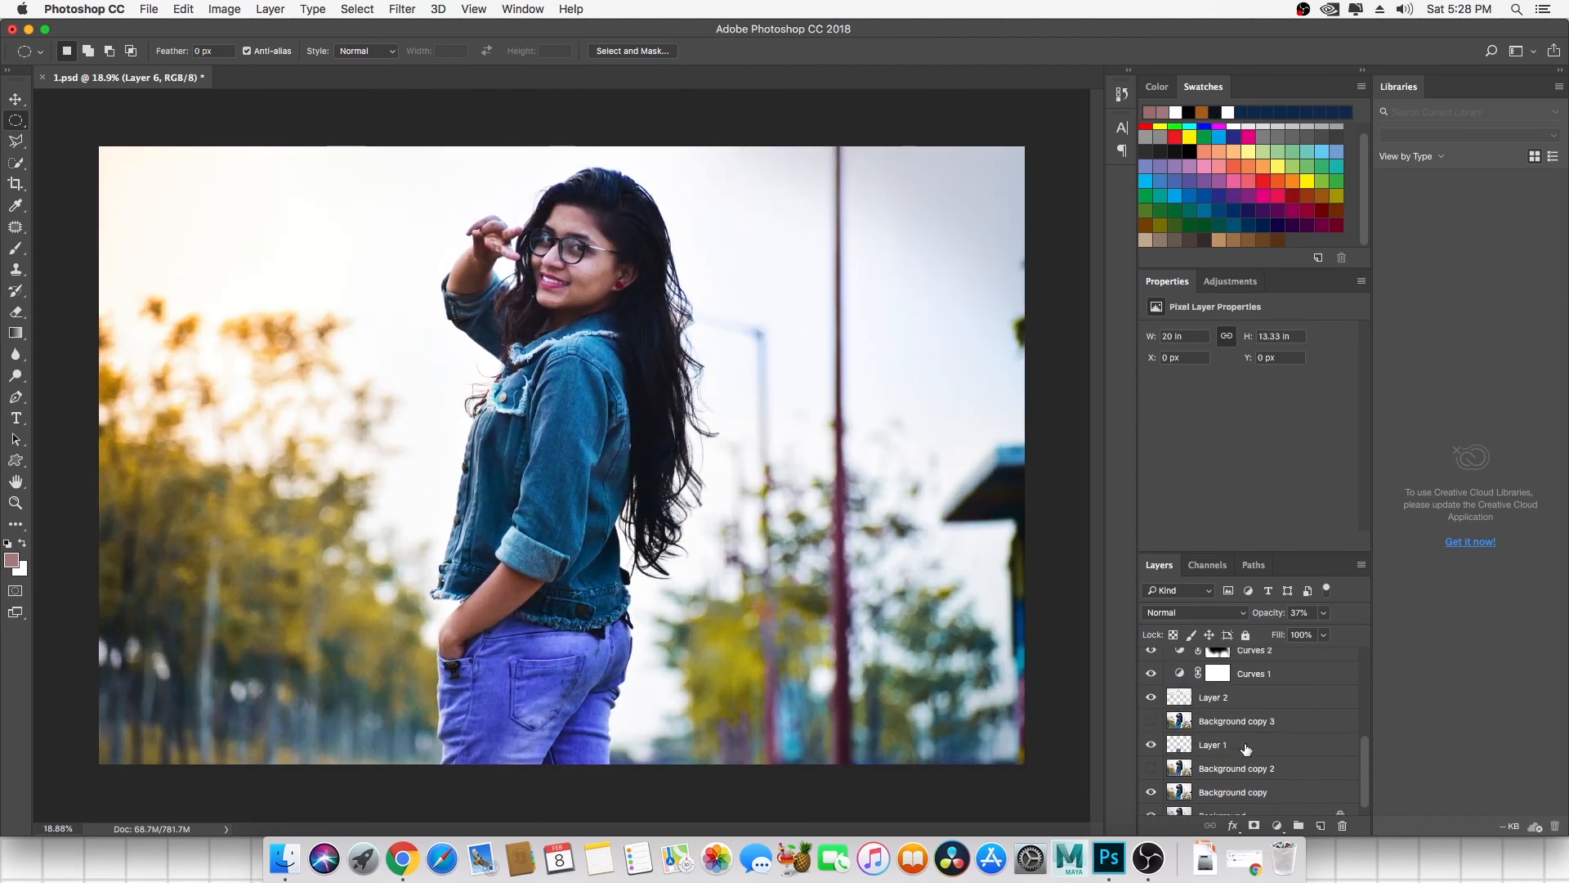
{"action": "left_click", "coordinate": [1265, 803]}
{"action": "key", "text": "ctrl+j"}
{"action": "left_click_drag", "start_coordinate": [1265, 801], "coordinate": [1242, 656]}
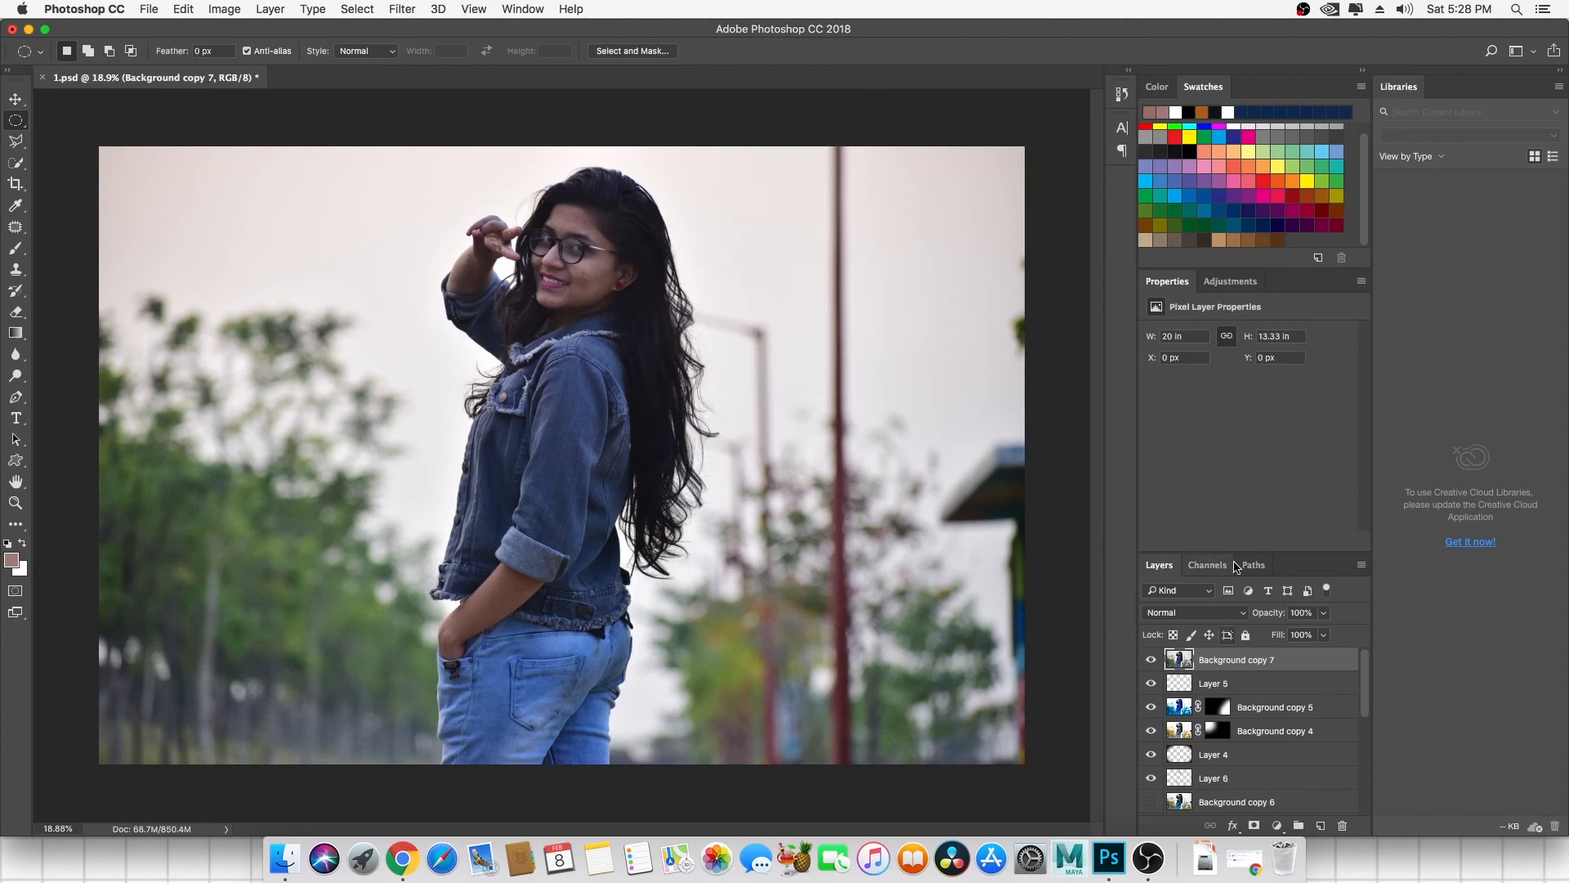
{"action": "left_click_drag", "start_coordinate": [1245, 550], "coordinate": [1245, 439]}
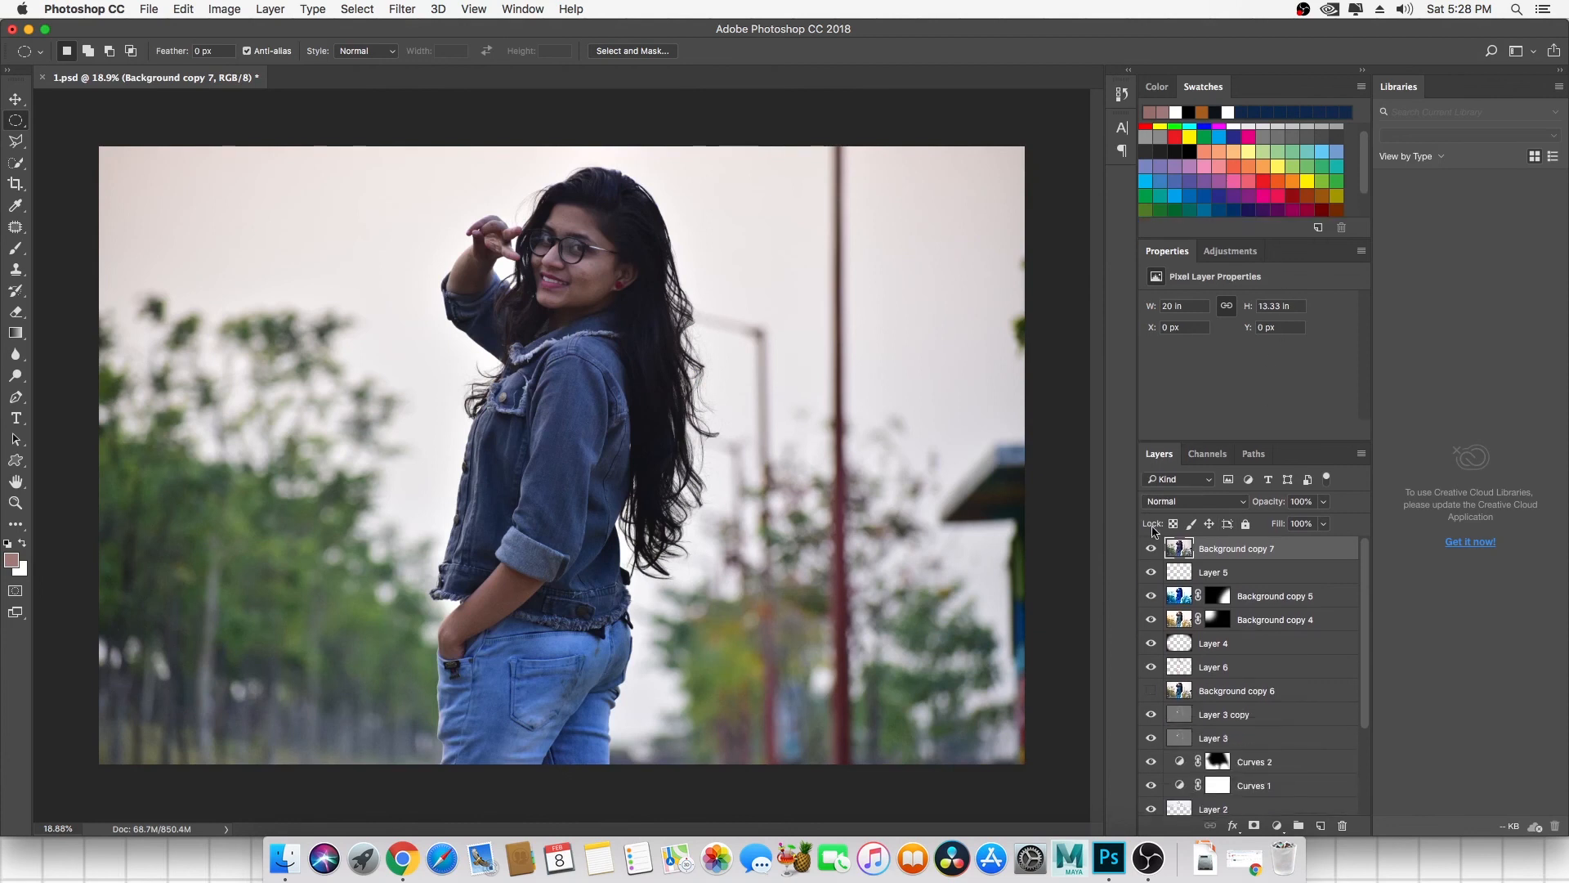
Compare the original photo with the graded result by toggling Background copy 7, leaving it hidden.
{"action": "left_click", "coordinate": [1151, 549]}
{"action": "left_click", "coordinate": [1151, 549]}
{"action": "left_click", "coordinate": [1151, 548]}
{"action": "left_click", "coordinate": [1151, 549]}
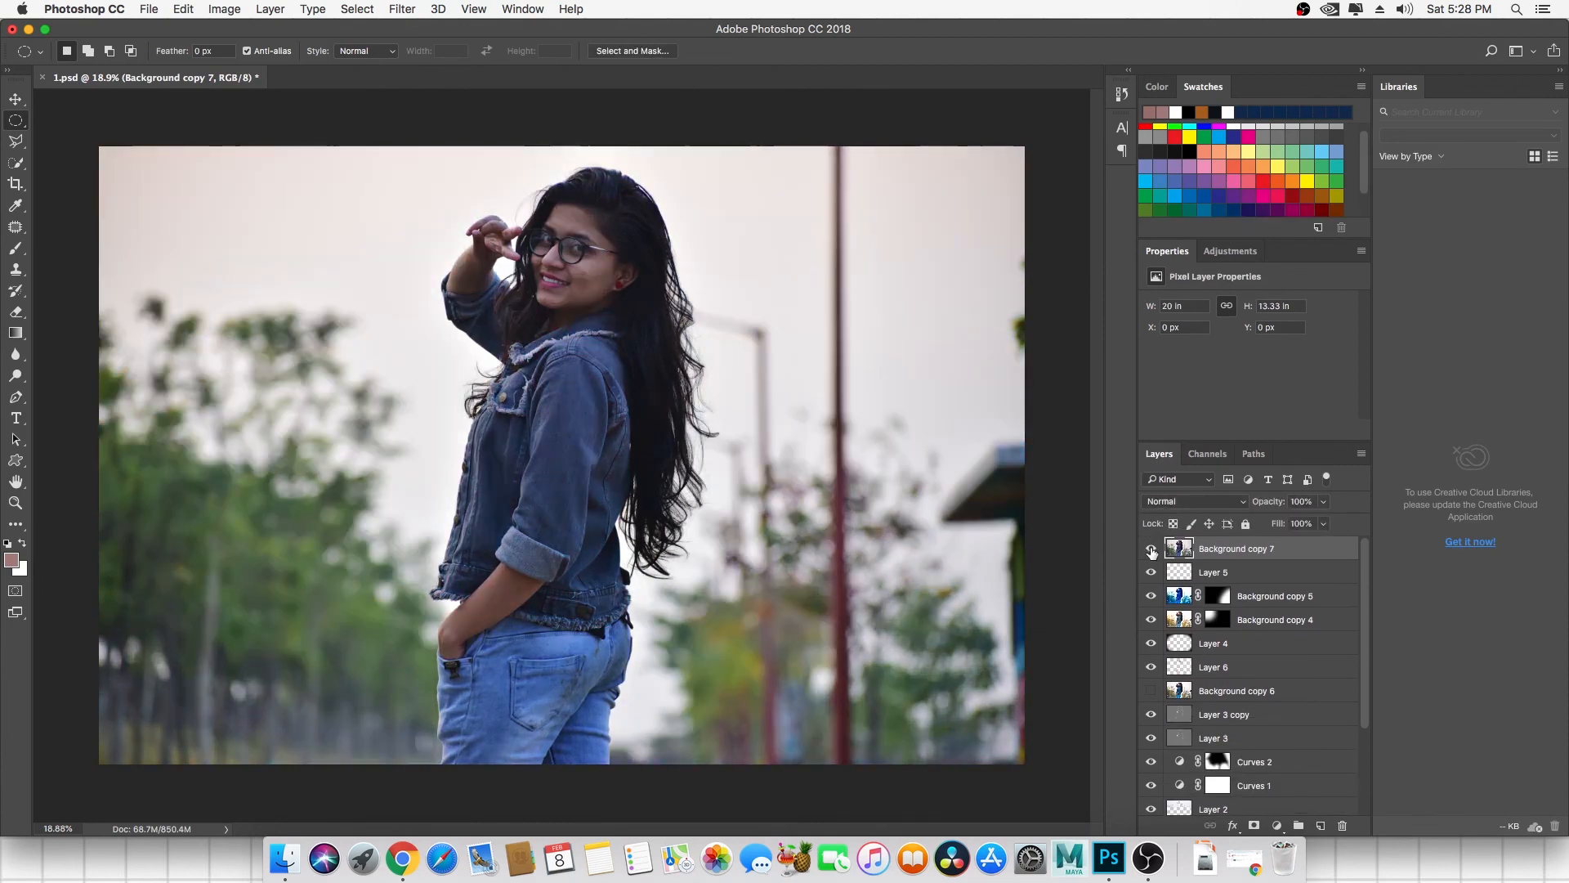
{"action": "left_click", "coordinate": [1151, 549]}
{"action": "left_click", "coordinate": [1151, 549]}
{"action": "left_click", "coordinate": [1151, 548]}
{"action": "scroll", "coordinate": [718, 382], "scroll_direction": "down", "scroll_amount": 4}
{"action": "scroll", "coordinate": [683, 407], "scroll_direction": "up", "scroll_amount": 2}
{"action": "scroll", "coordinate": [683, 408], "scroll_direction": "up", "scroll_amount": 3}
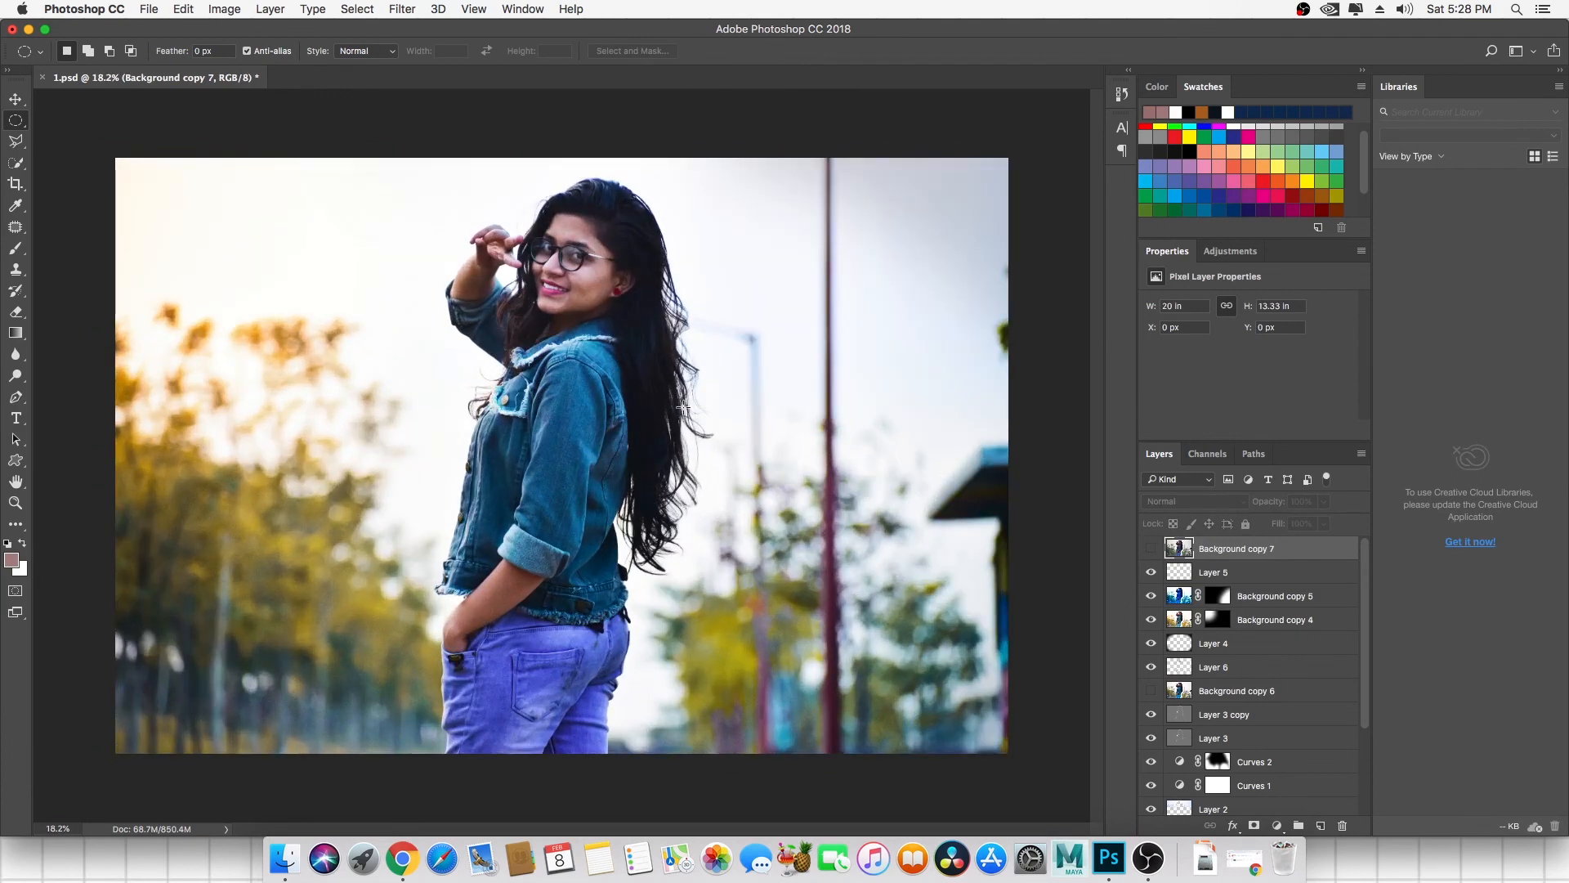
{"action": "scroll", "coordinate": [684, 407], "scroll_direction": "down", "scroll_amount": 2}
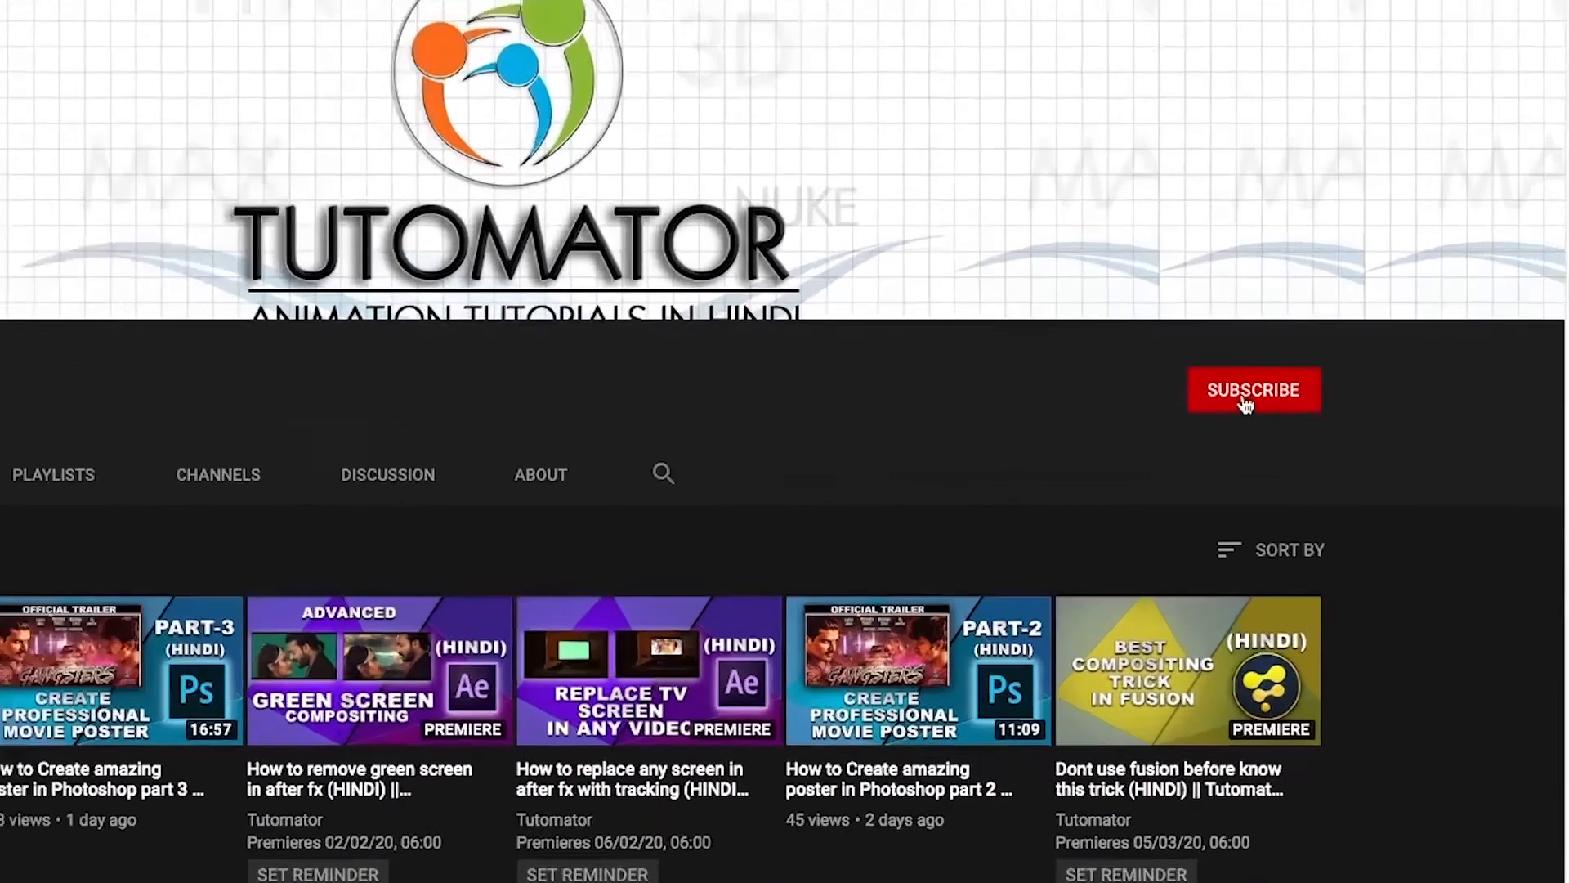
{"action": "left_click", "coordinate": [1349, 406]}
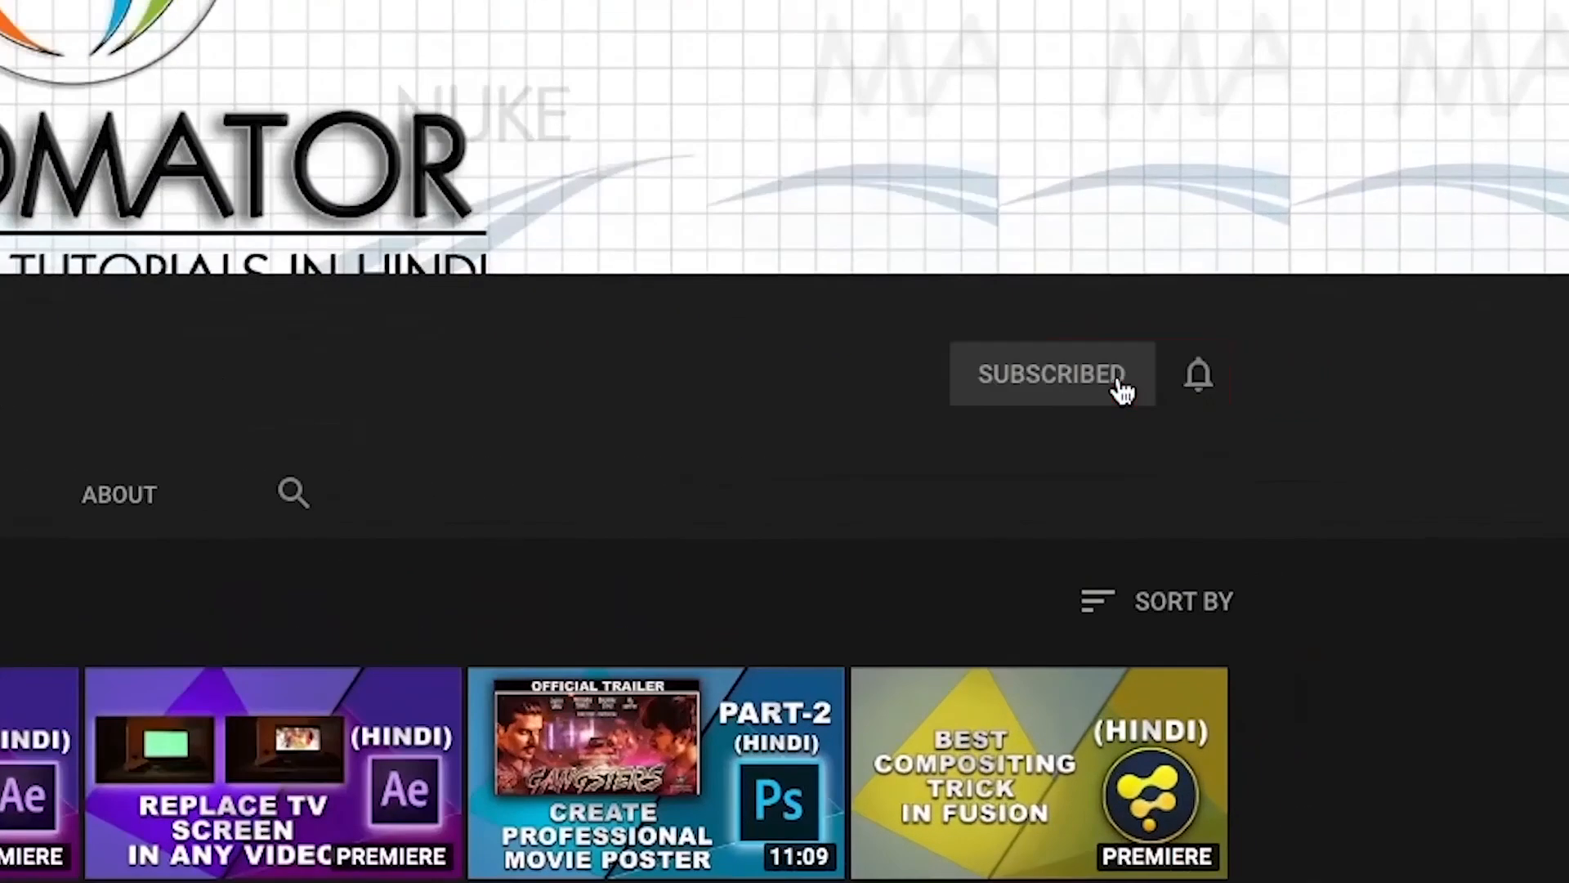
{"action": "left_click", "coordinate": [1210, 379]}
{"action": "left_click", "coordinate": [1256, 474]}
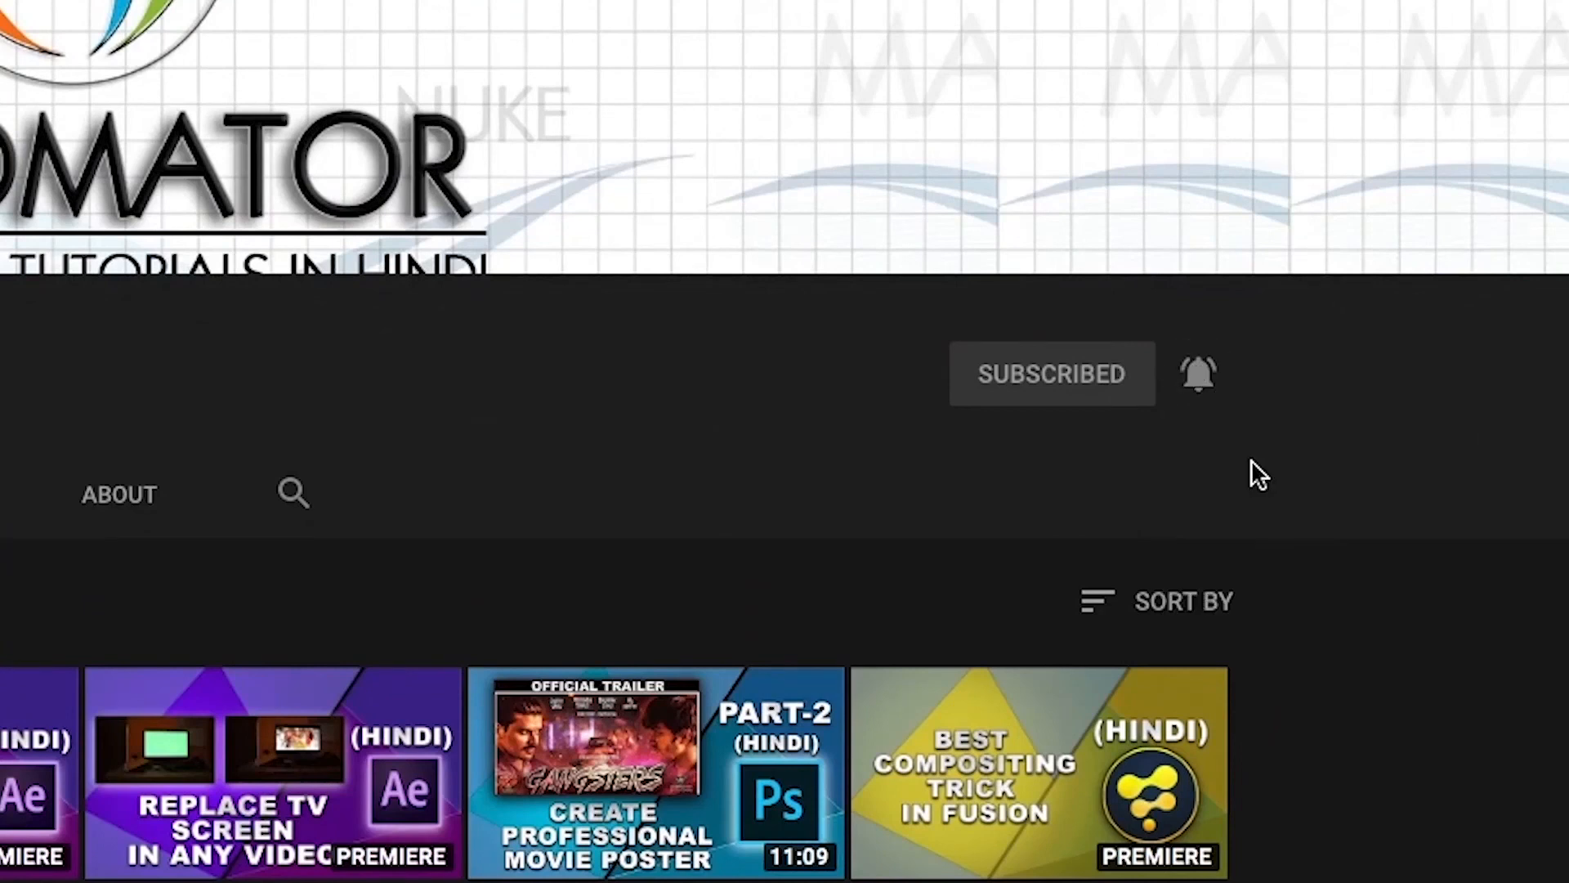